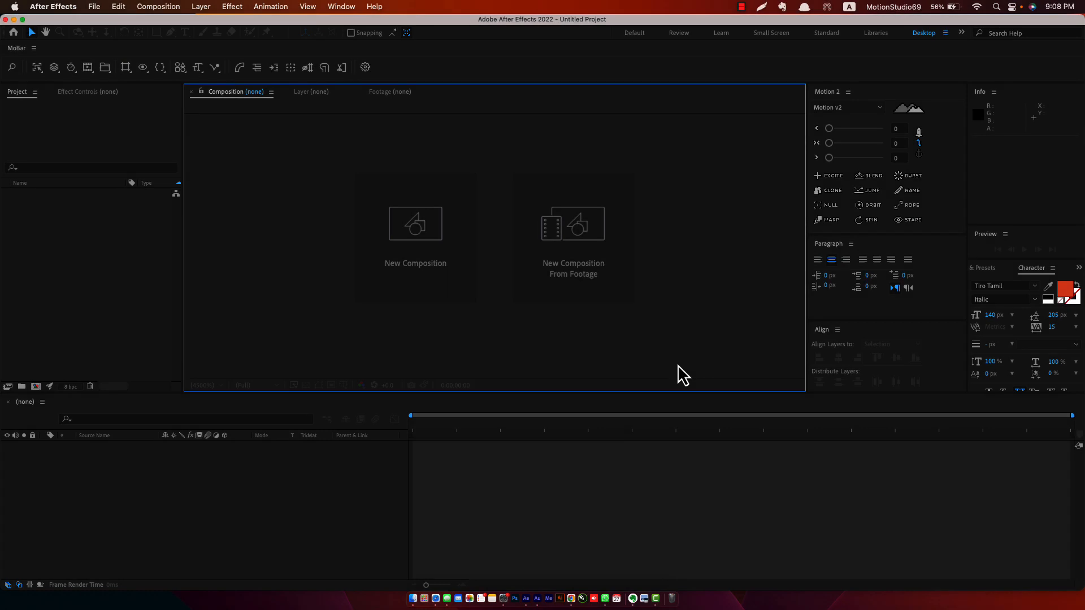
Step: Import Idea 2.gif from the Ideas folder and create a composition from it
click(415, 597)
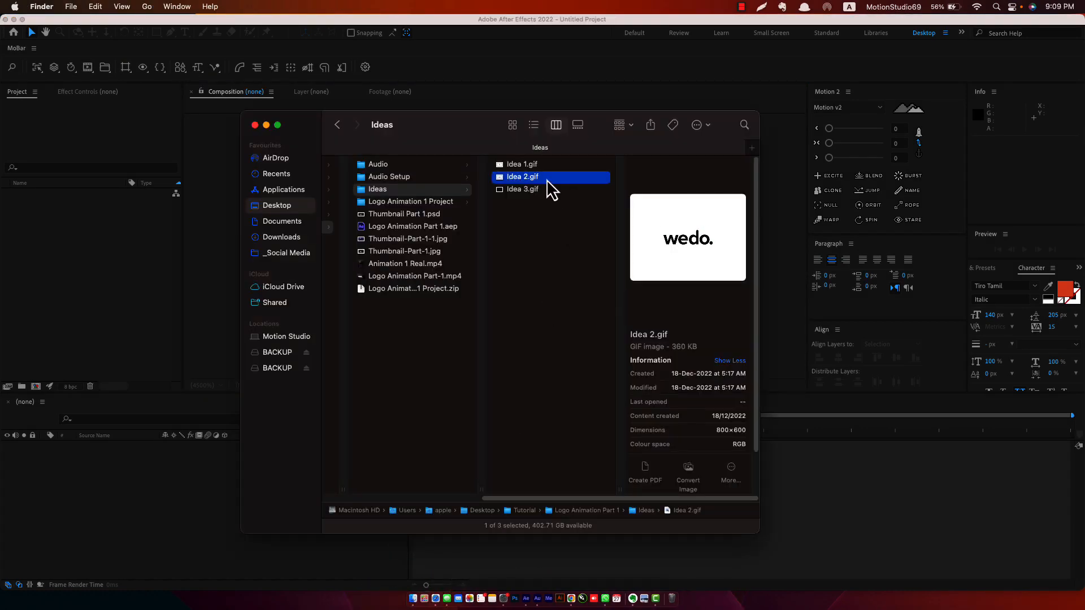
drag(524, 180, 119, 298)
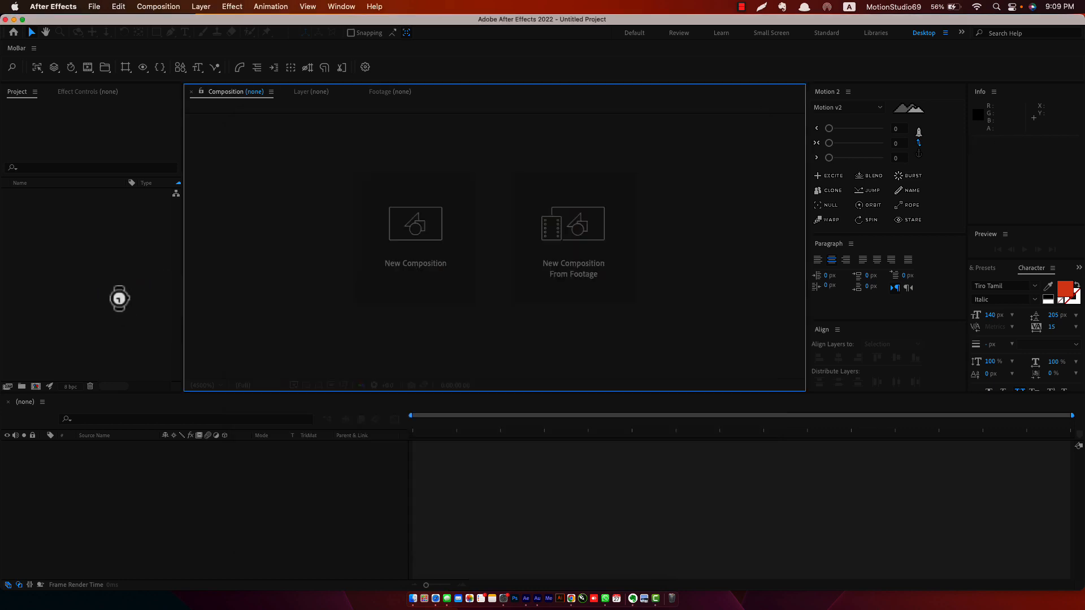
drag(41, 195, 36, 386)
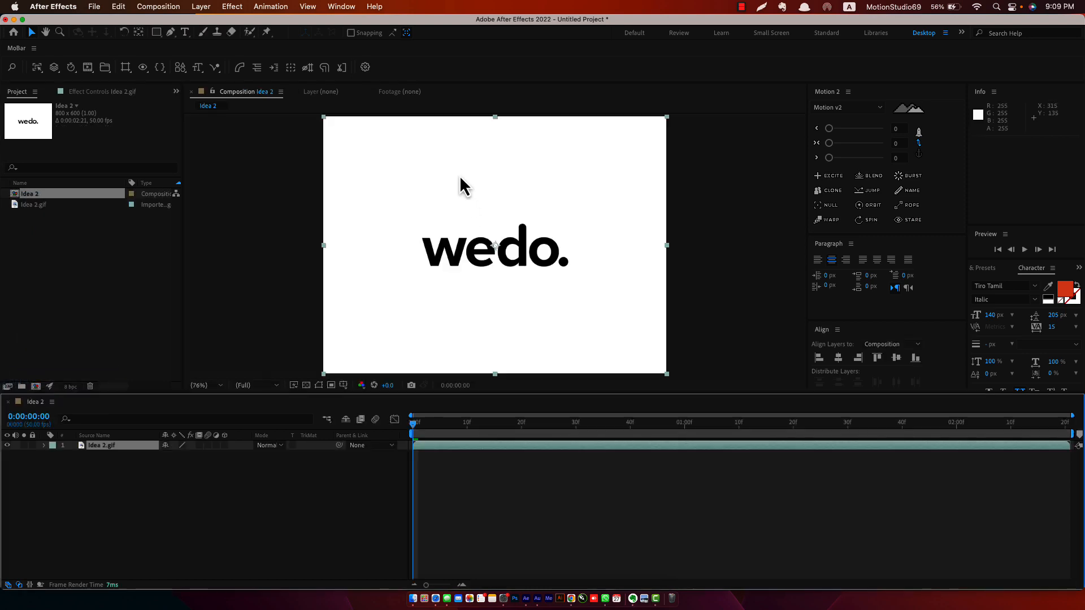
click(362, 521)
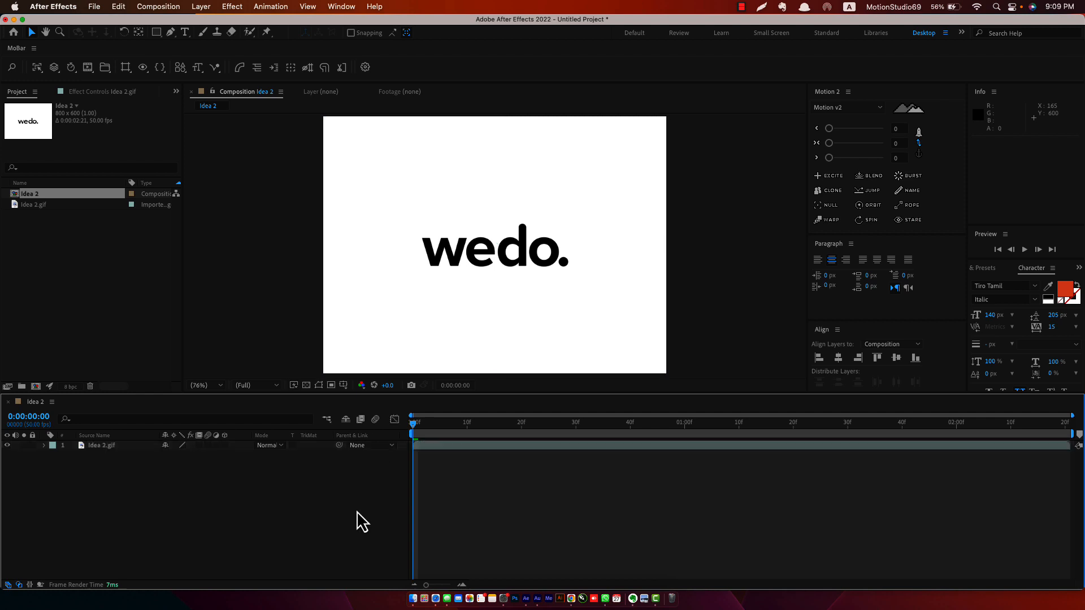
Step: Add composition markers at 0:00:00:16 and 0:00:01:34 while going through the reference animation
drag(434, 427, 499, 434)
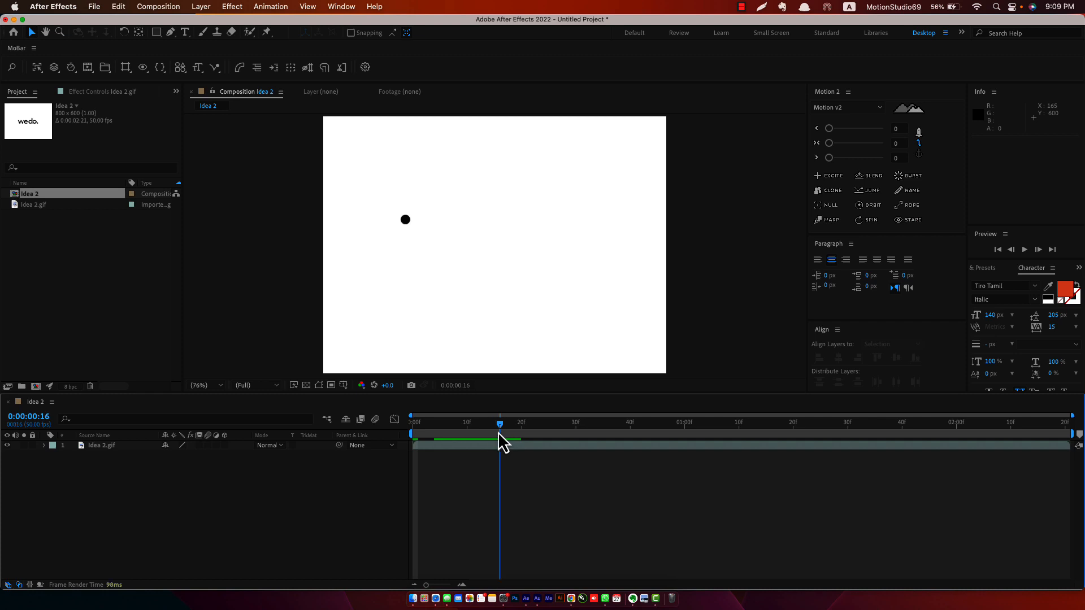
key(8)
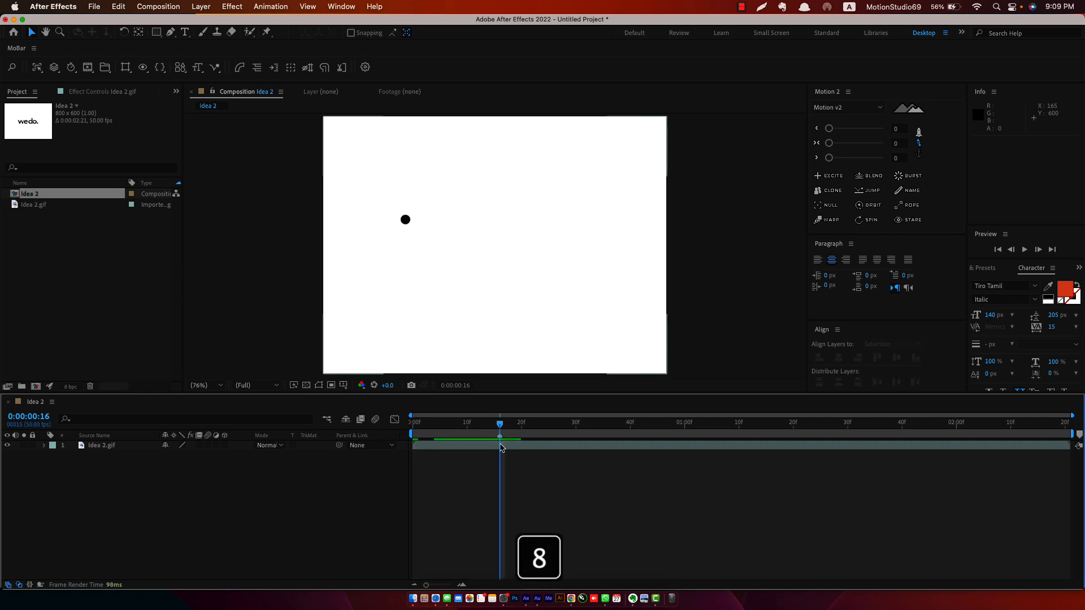
drag(500, 424, 870, 432)
key(8)
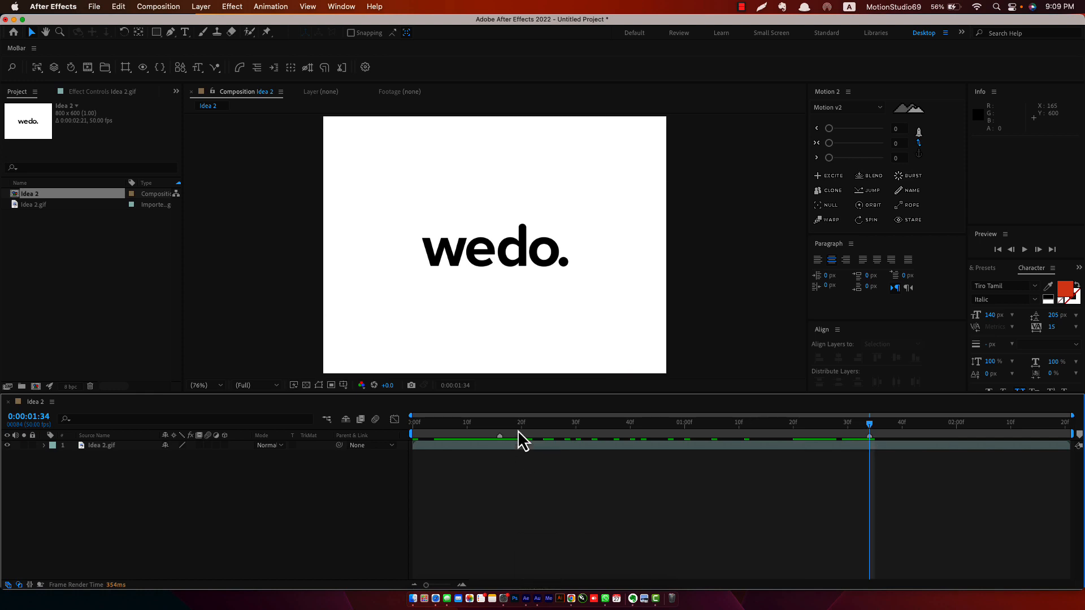
Step: At 0:00:01:26, add a text layer reading "wedo." just below the reference logo
drag(516, 433, 826, 447)
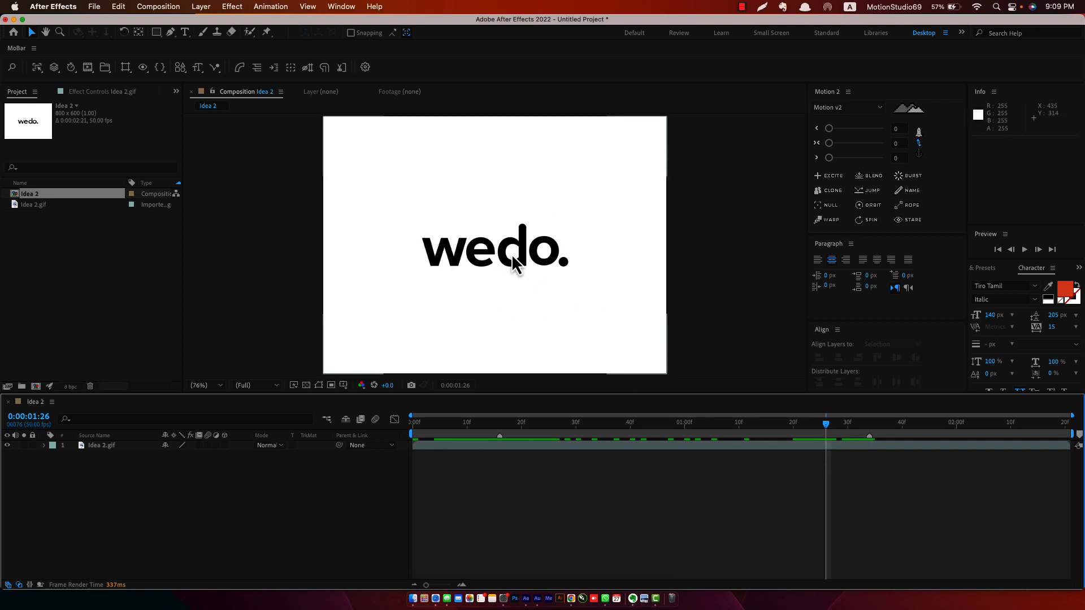
scroll(516, 272, up, 3)
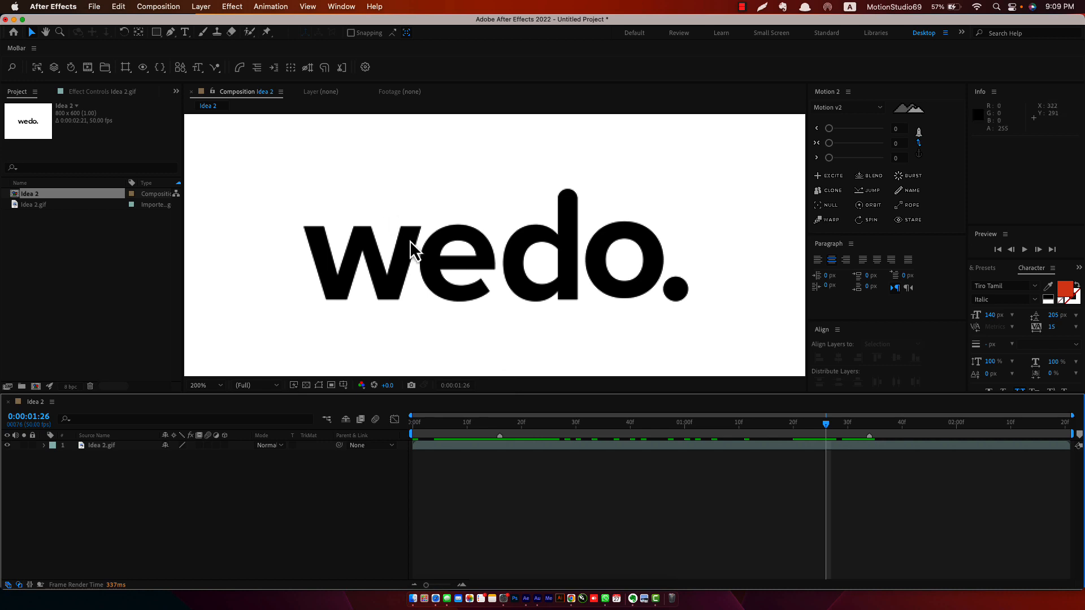
key(h)
drag(452, 303, 473, 245)
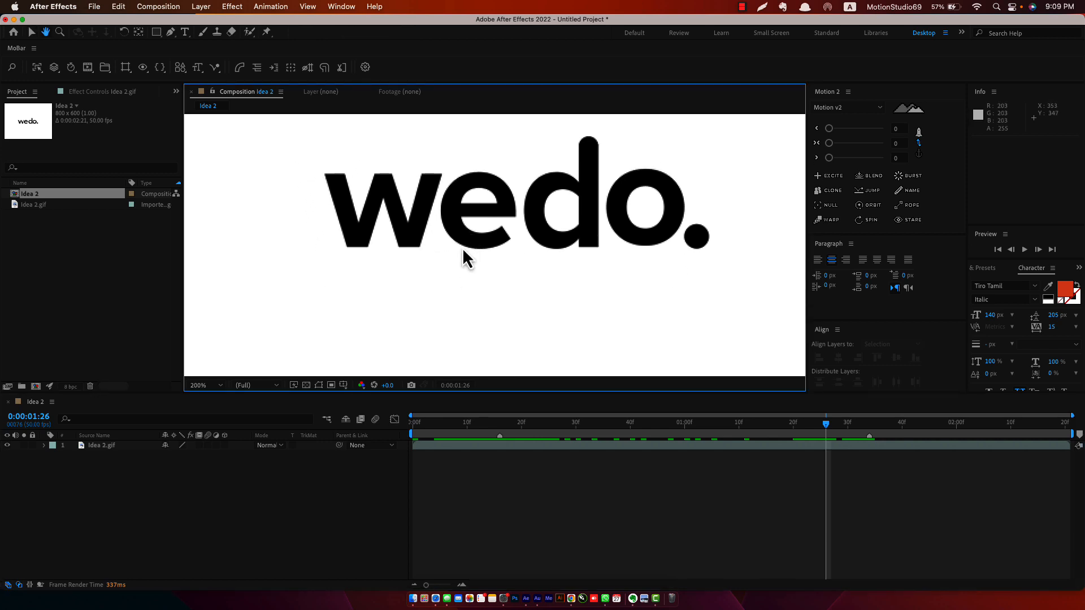
click(185, 32)
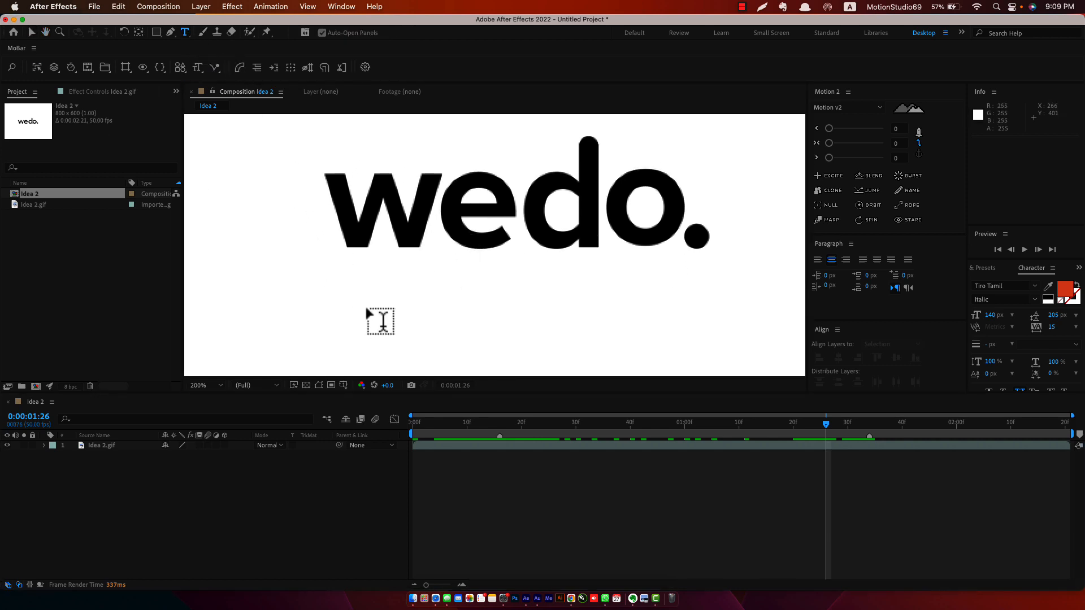
click(366, 305)
text(w)
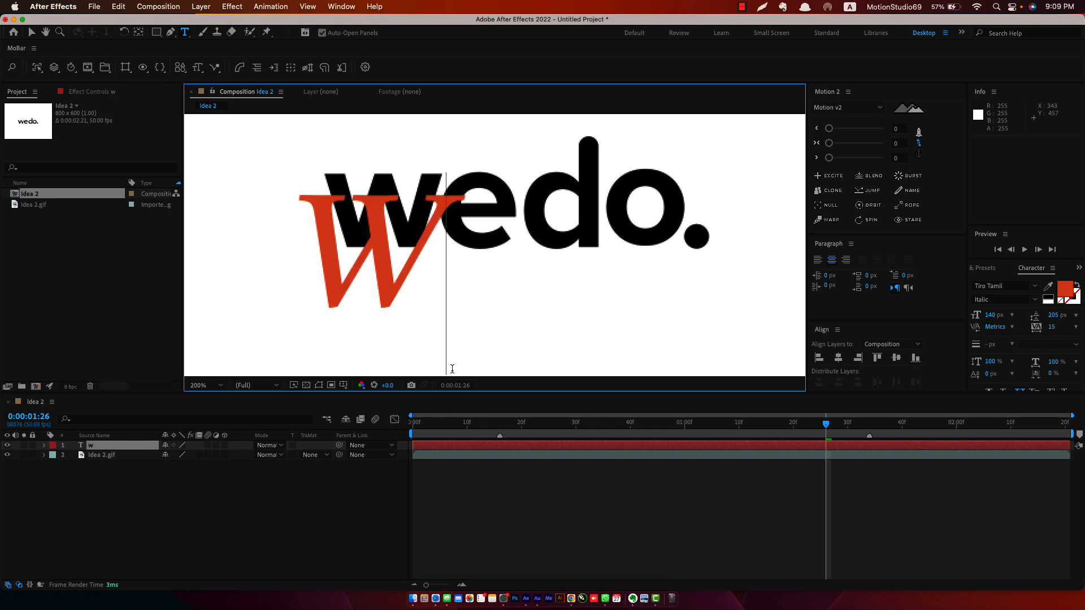
text(edo.)
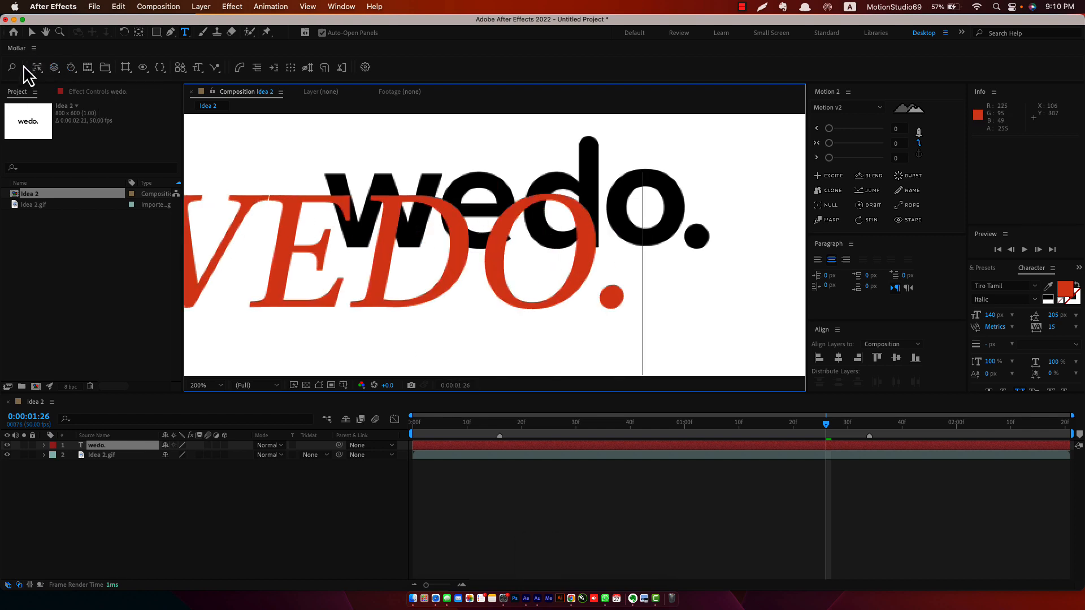
click(32, 32)
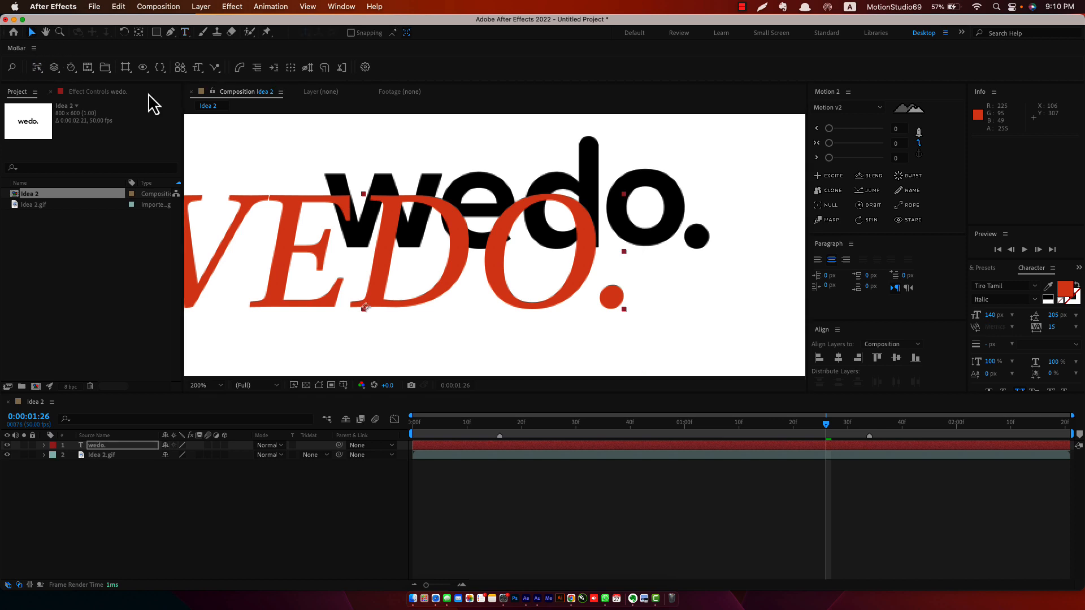
Step: Change the wedo. text fill color to black, 000000
click(1063, 289)
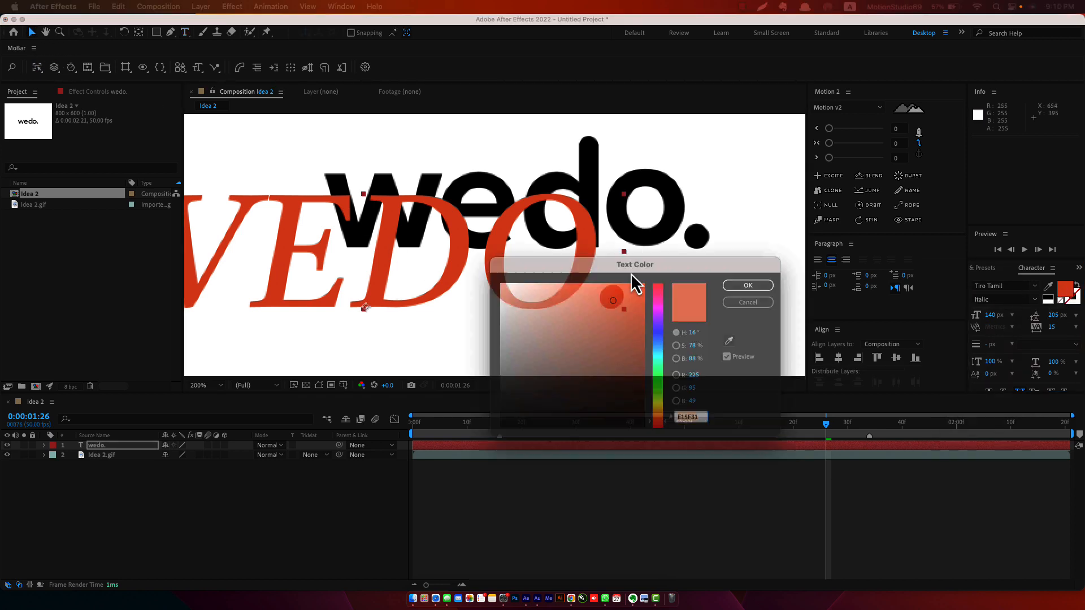
drag(632, 272, 457, 214)
click(328, 372)
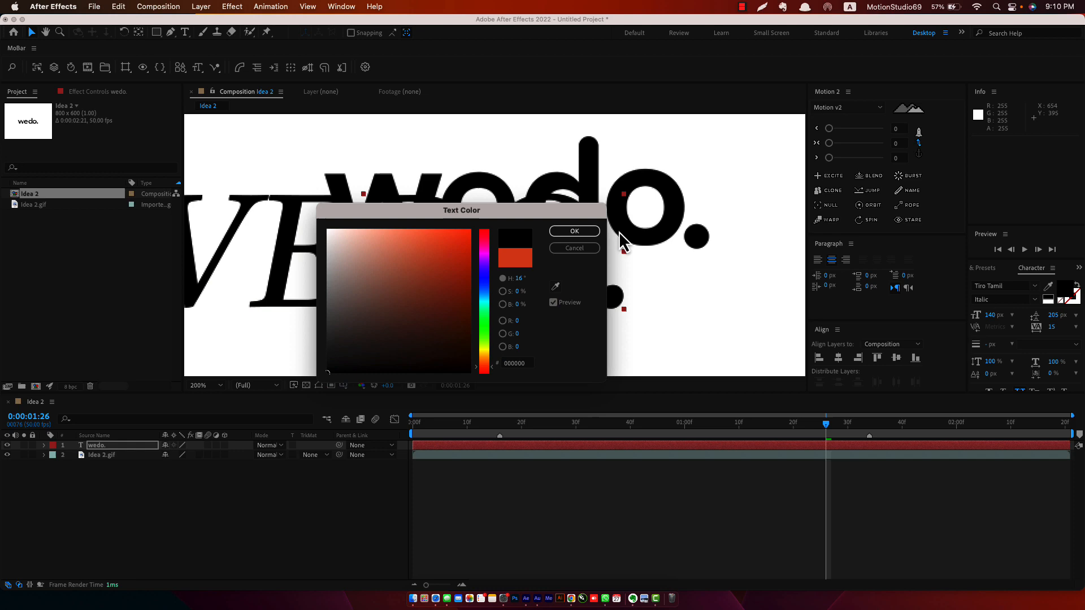
click(575, 232)
Step: Set the wedo. text in Nexa Bold at 118 px and position it directly beneath the reference logo
drag(387, 264, 540, 311)
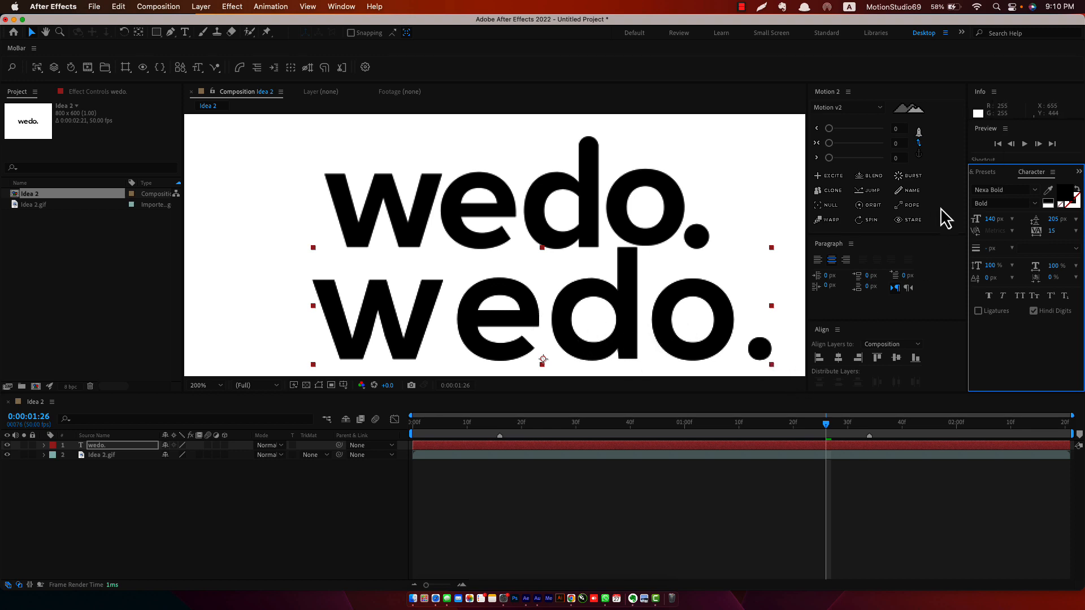
drag(995, 227, 976, 226)
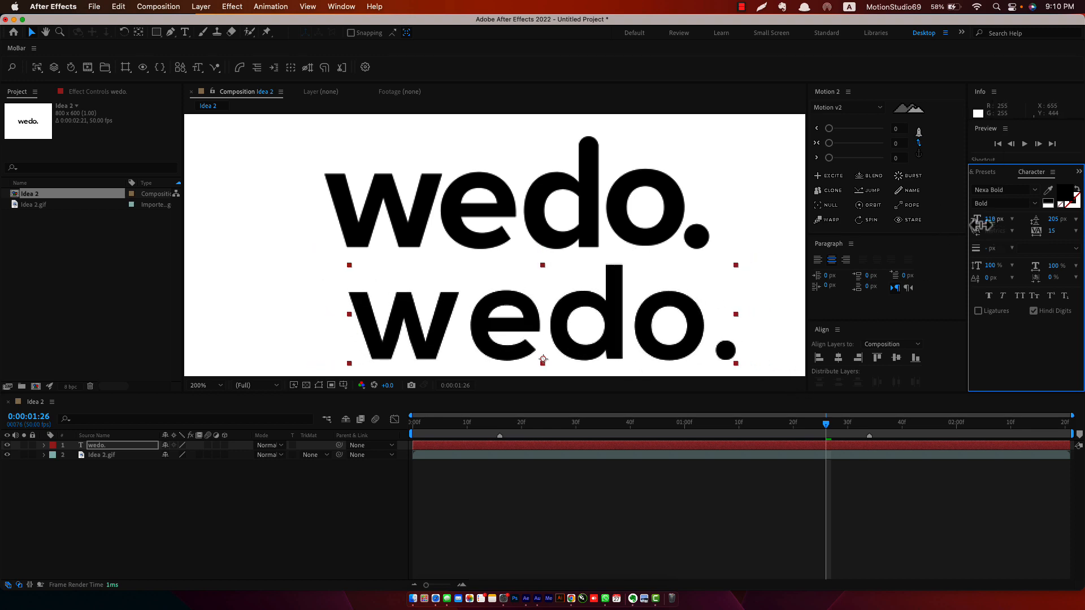
drag(614, 326, 599, 325)
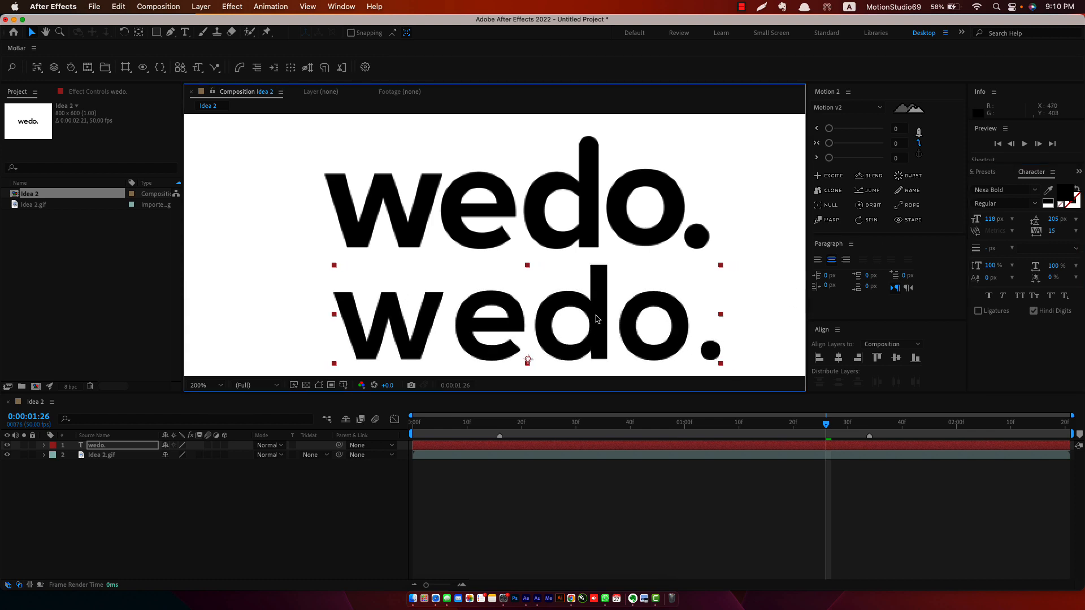
Step: Lock the Idea 2.gif layer and create shapes from the wedo. text layer
click(32, 455)
click(133, 464)
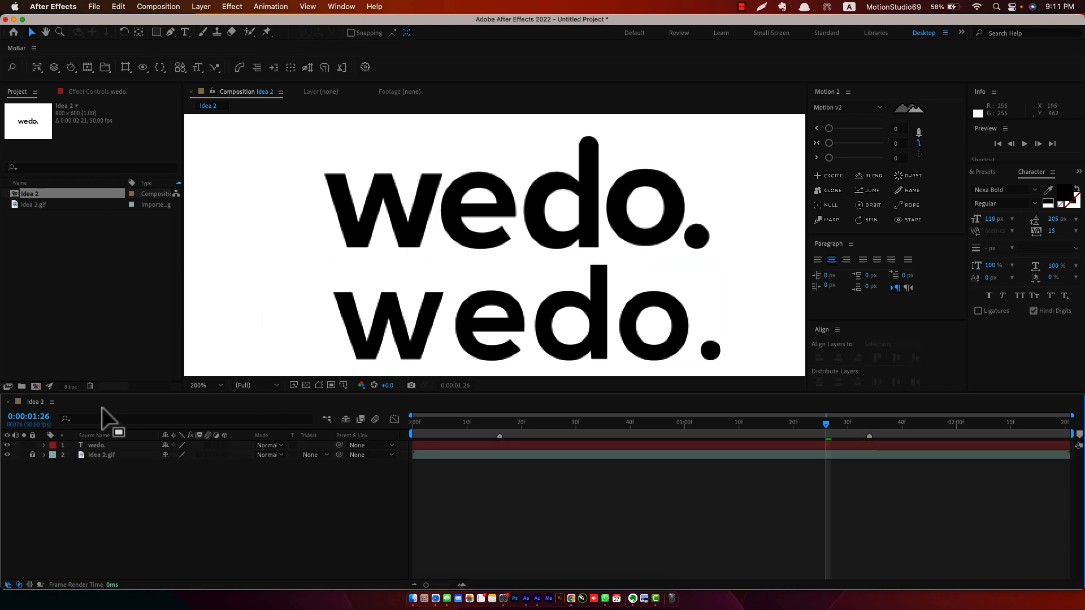
click(100, 449)
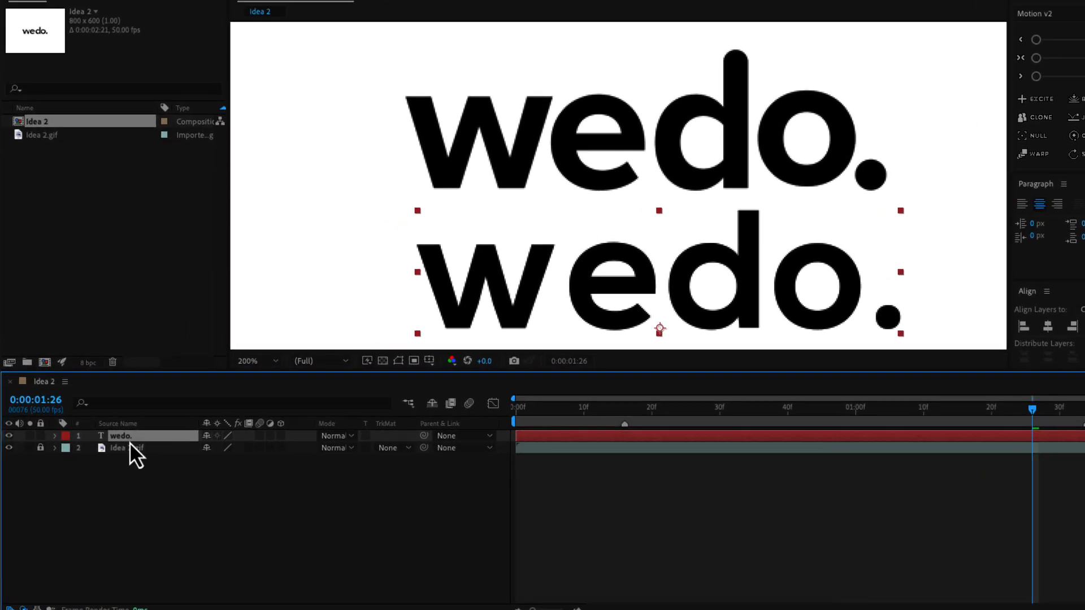
right_click(103, 450)
mouse_move(103, 450)
mouse_move(216, 479)
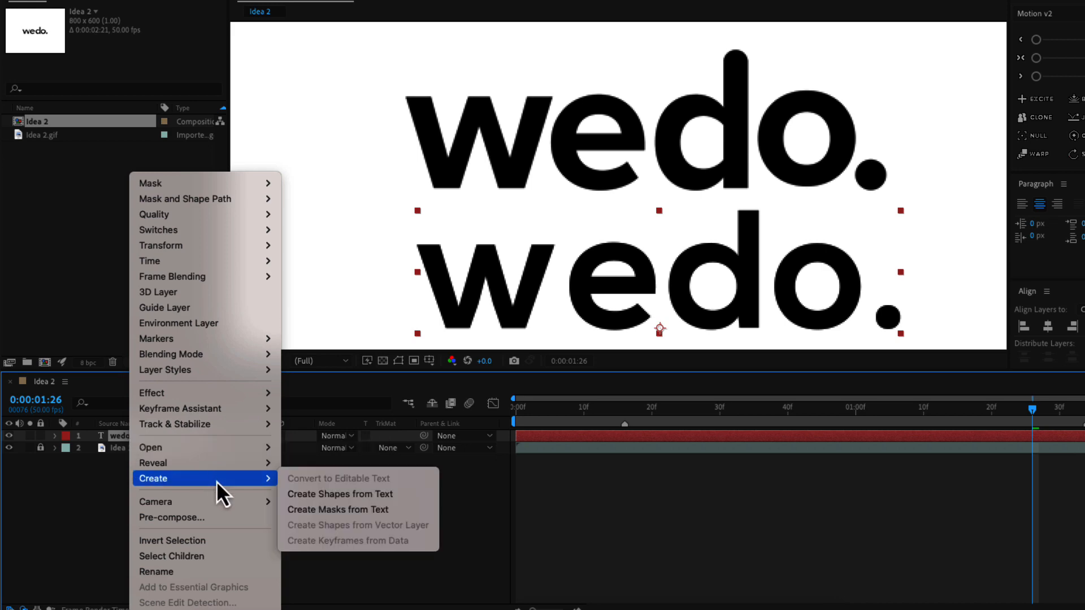
click(344, 497)
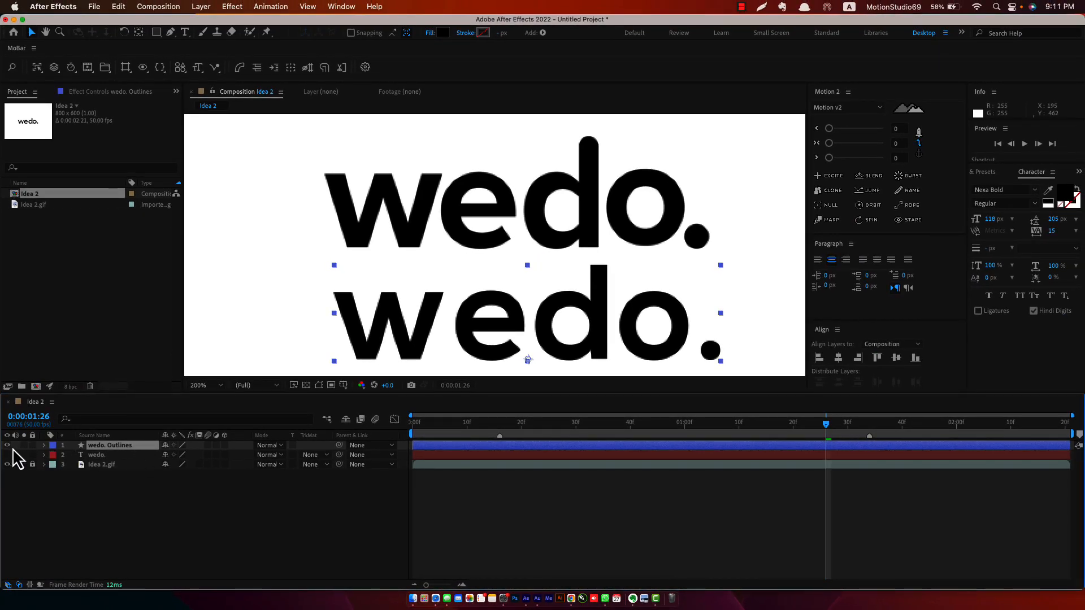
Step: Examine the separate letter groups w, e, d, o and the dot inside the wedo. Outlines layer
click(43, 445)
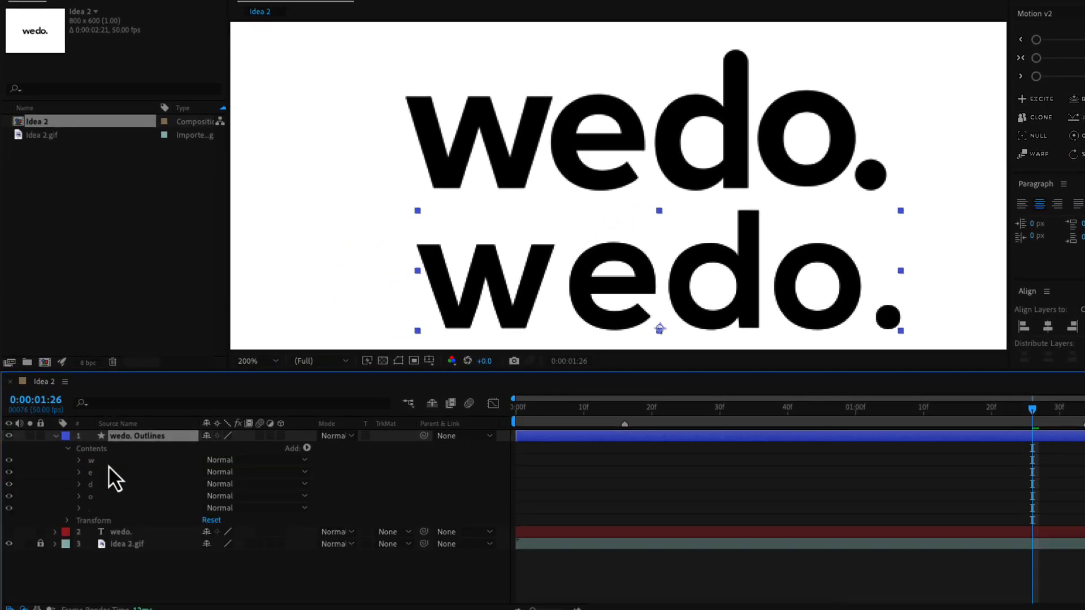
click(108, 462)
click(104, 475)
click(104, 486)
click(101, 497)
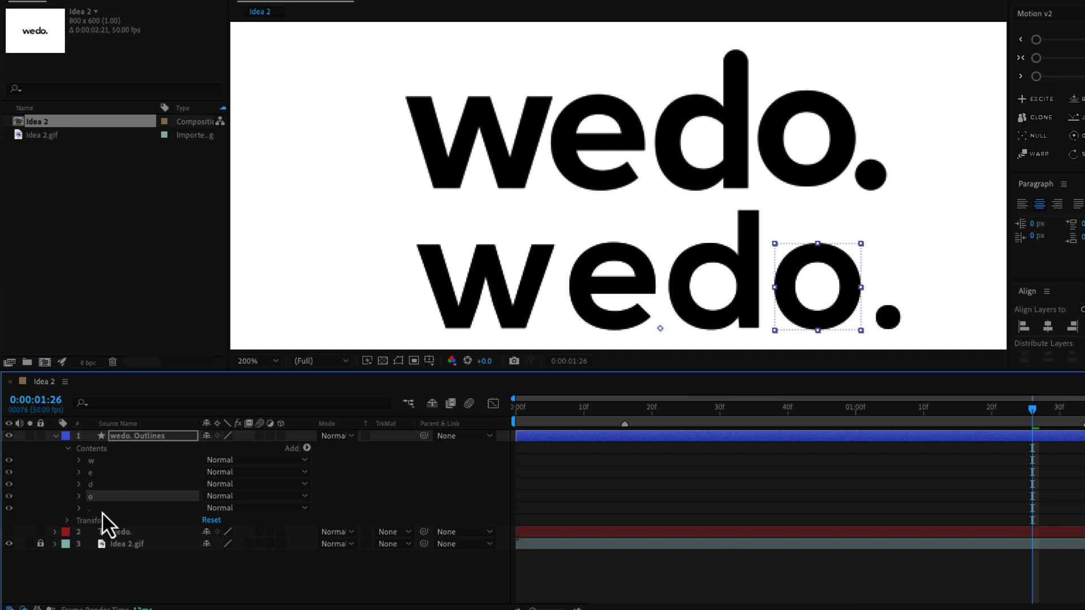
click(102, 510)
click(104, 499)
click(101, 484)
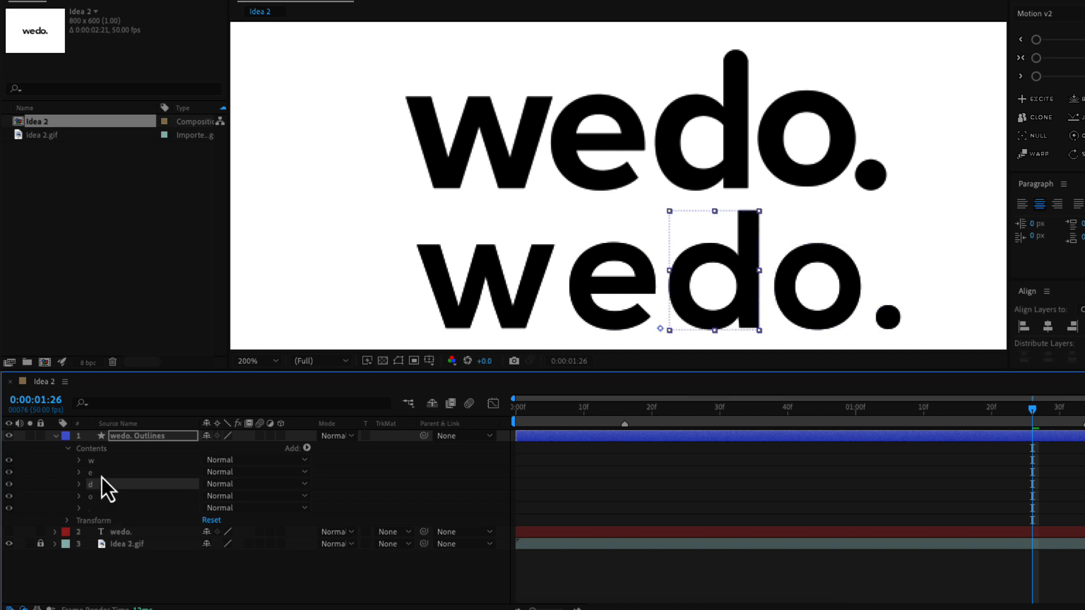
click(99, 472)
click(98, 461)
click(98, 450)
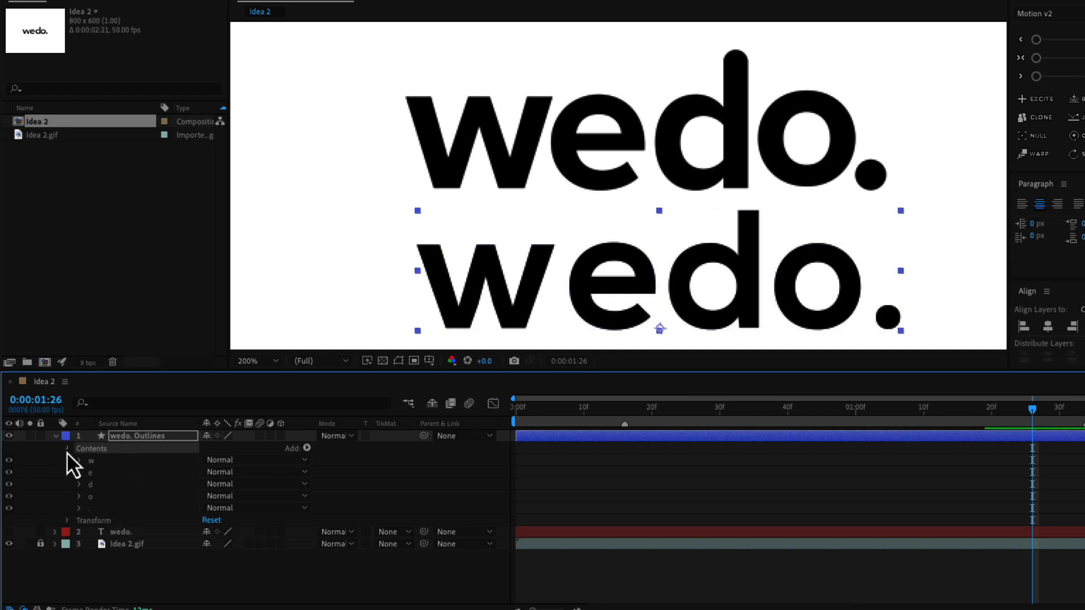
click(66, 450)
Step: Try isolating the w in a duplicate of the wedo. Outlines layer by deleting its e, d, o and dot groups
click(154, 438)
key(super+d)
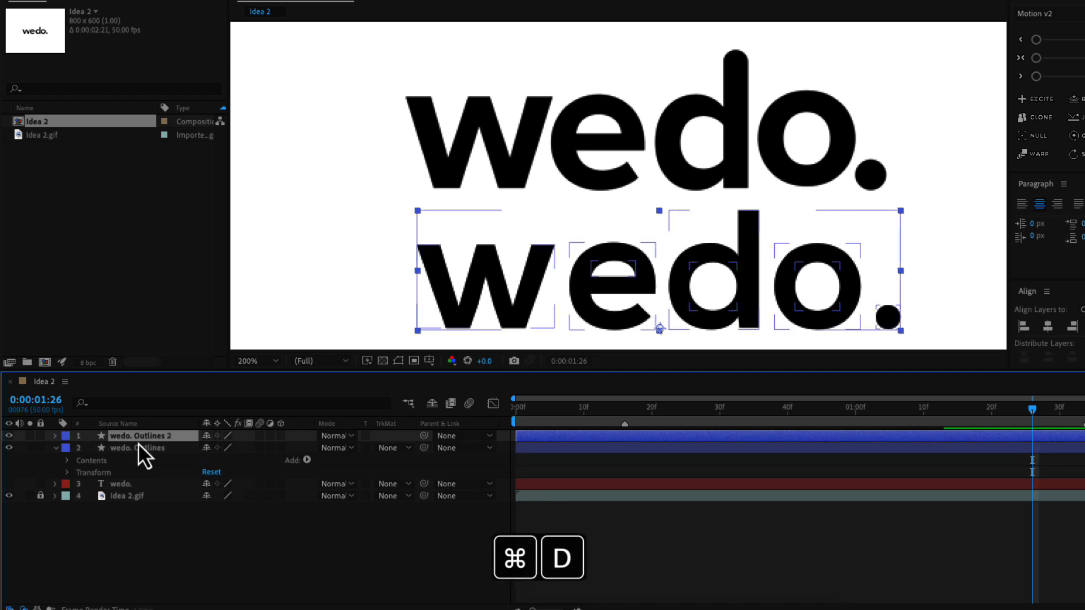
click(54, 436)
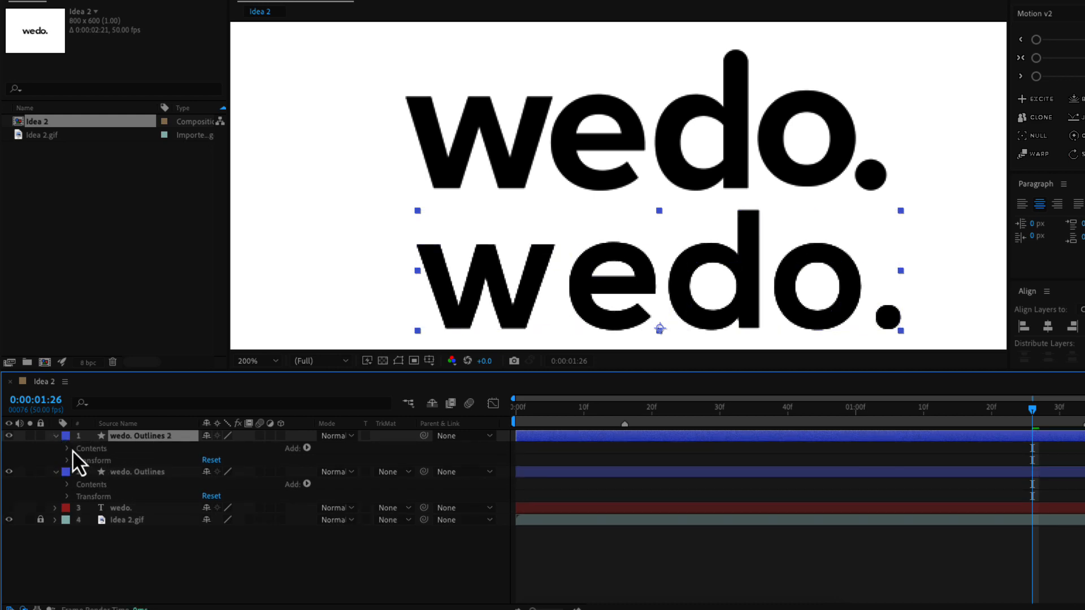
click(67, 448)
click(89, 462)
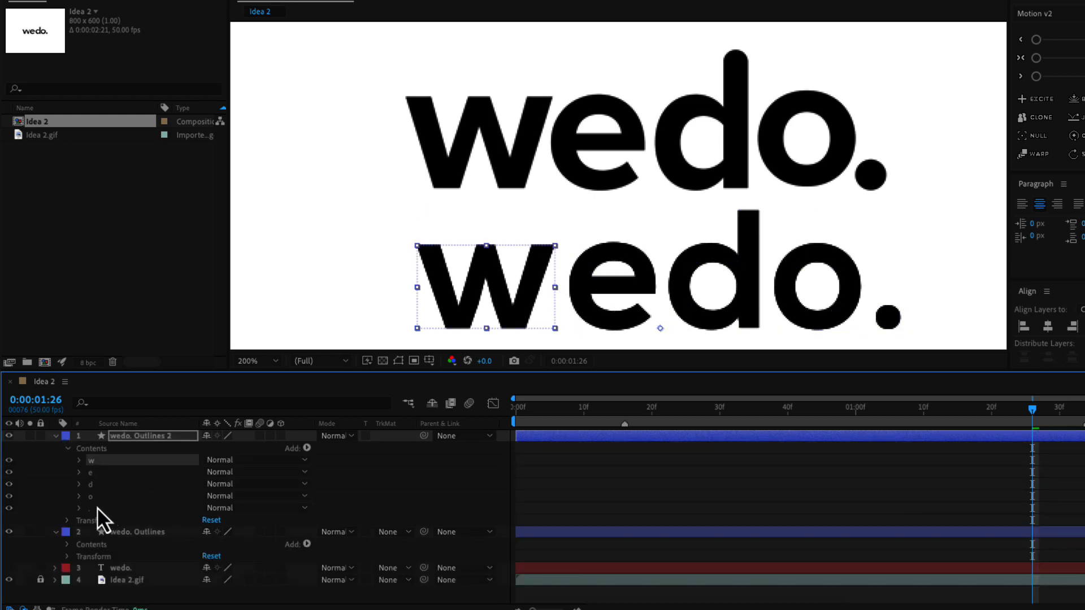
click(98, 473)
shift+click(96, 509)
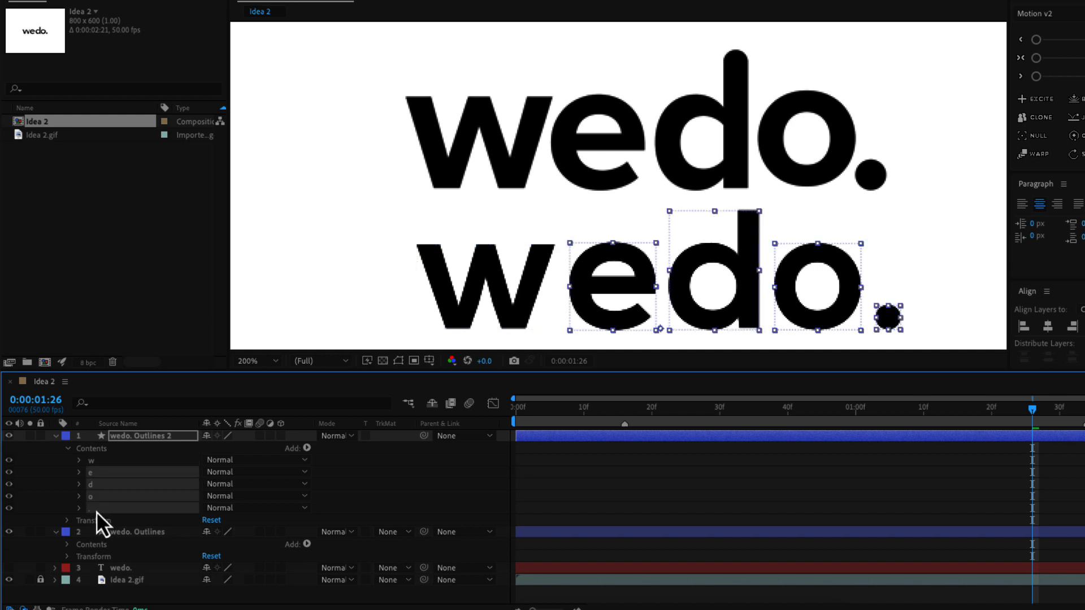
key(Delete)
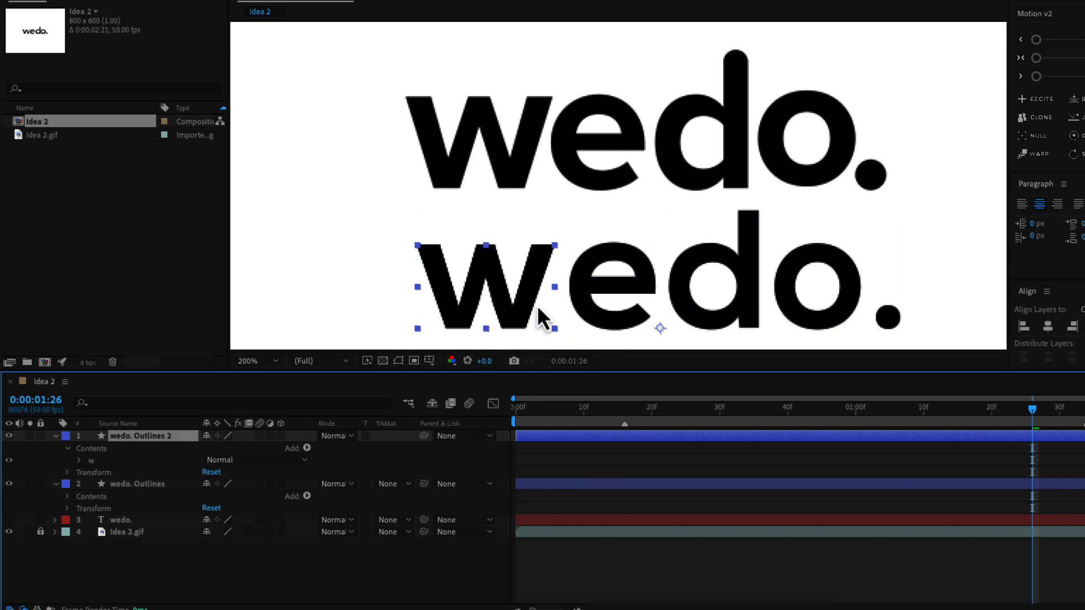
key(Delete)
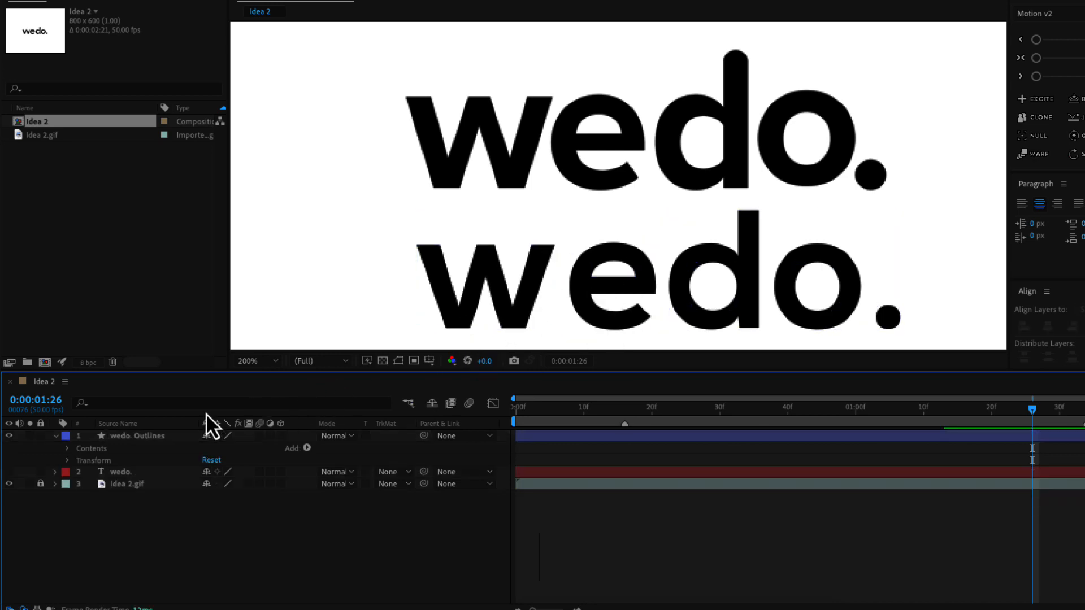
Step: Split the wedo. Outlines layer into separate letter layers with the zl_ExplodeShapeLayers.jsxbin script
click(126, 436)
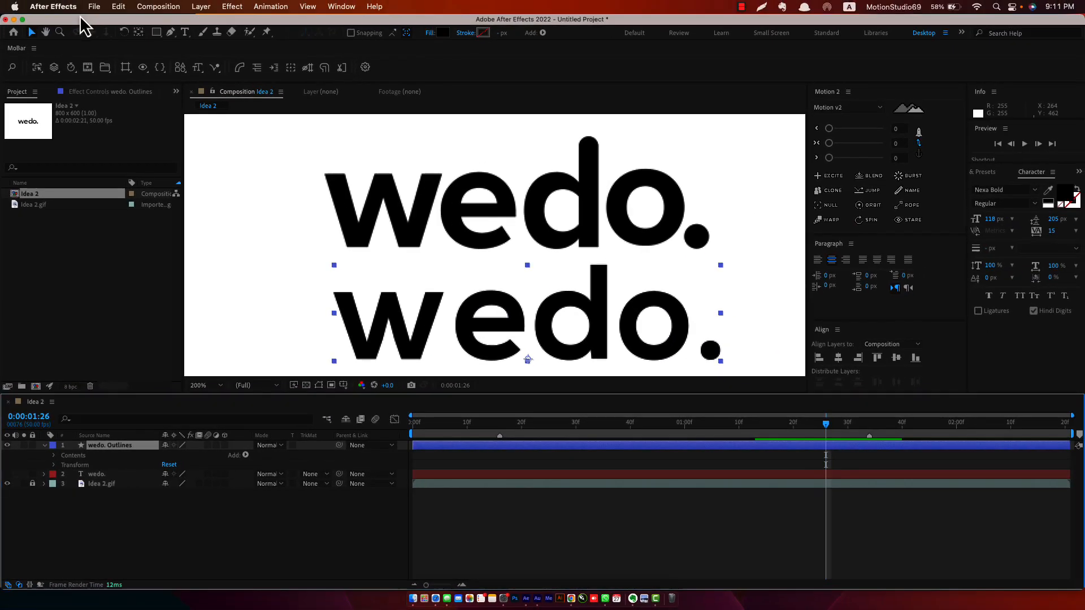
click(94, 7)
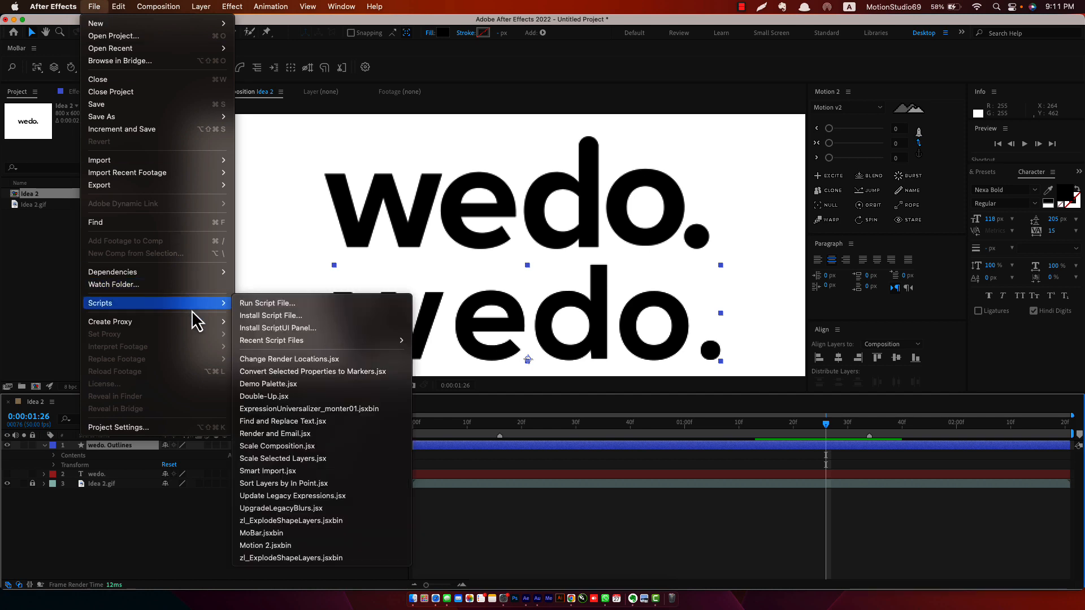
mouse_move(193, 306)
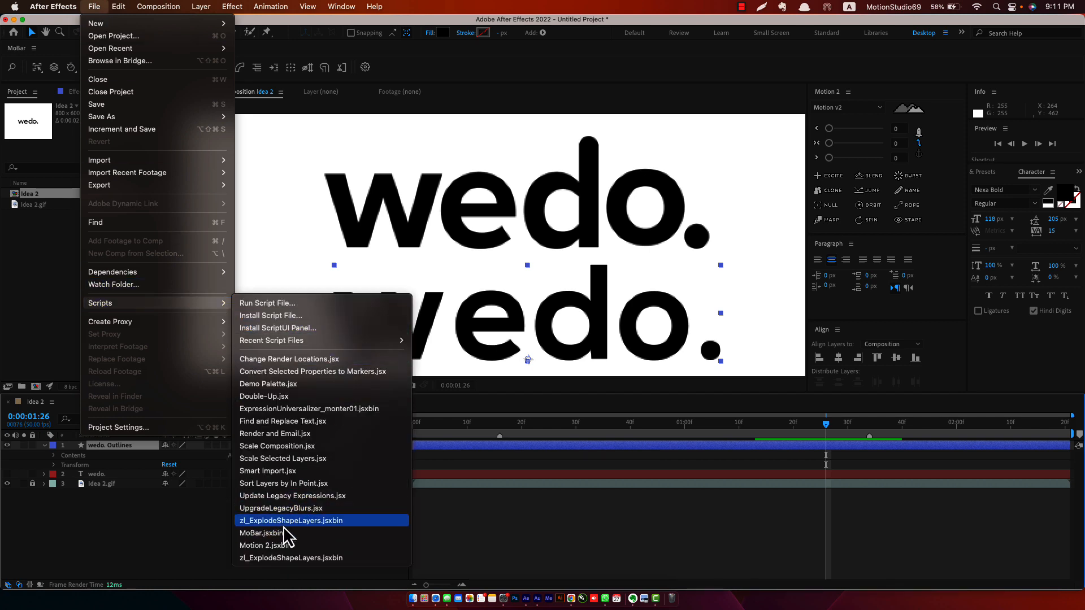
click(272, 520)
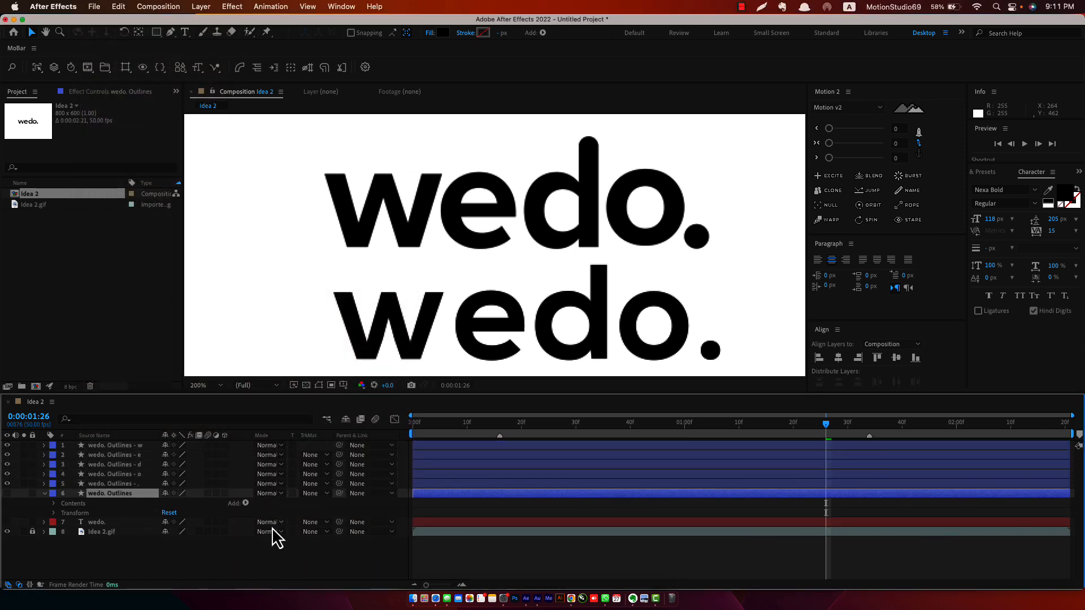
Step: Check the separated letter layers and delete the original wedo. Outlines and wedo. text layers
click(126, 449)
click(127, 464)
click(124, 474)
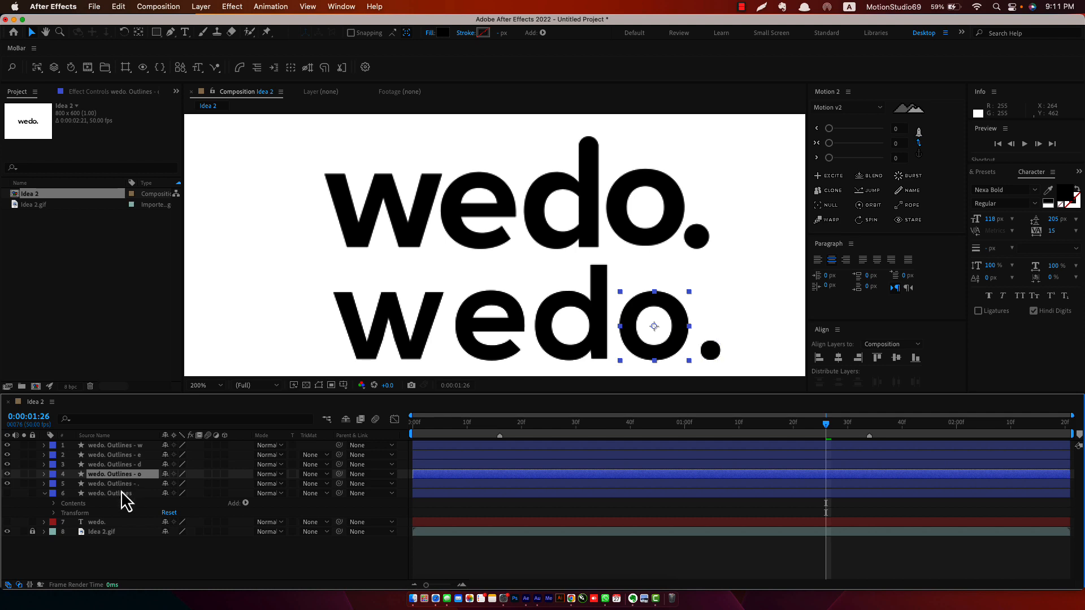
click(118, 485)
click(119, 493)
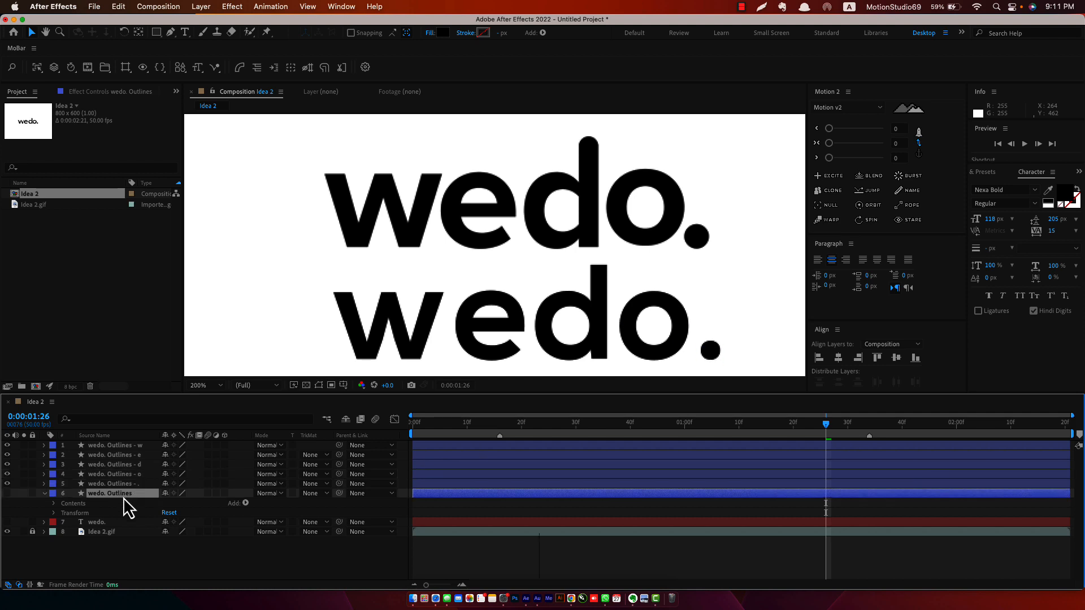
key(Delete)
click(124, 497)
key(Delete)
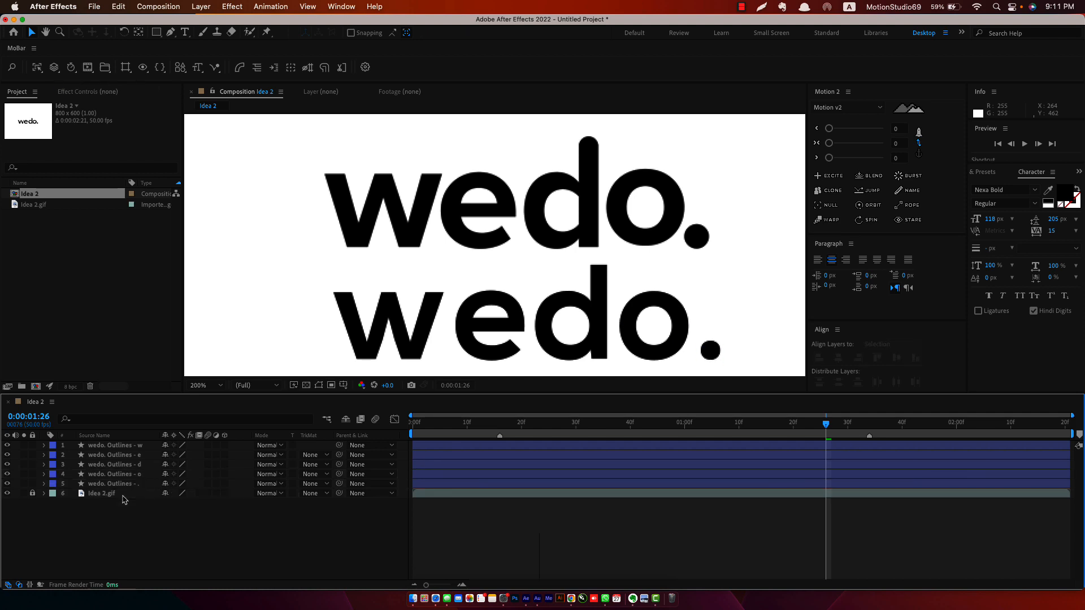
Step: Rename the w and e outline layers as W and E
click(127, 485)
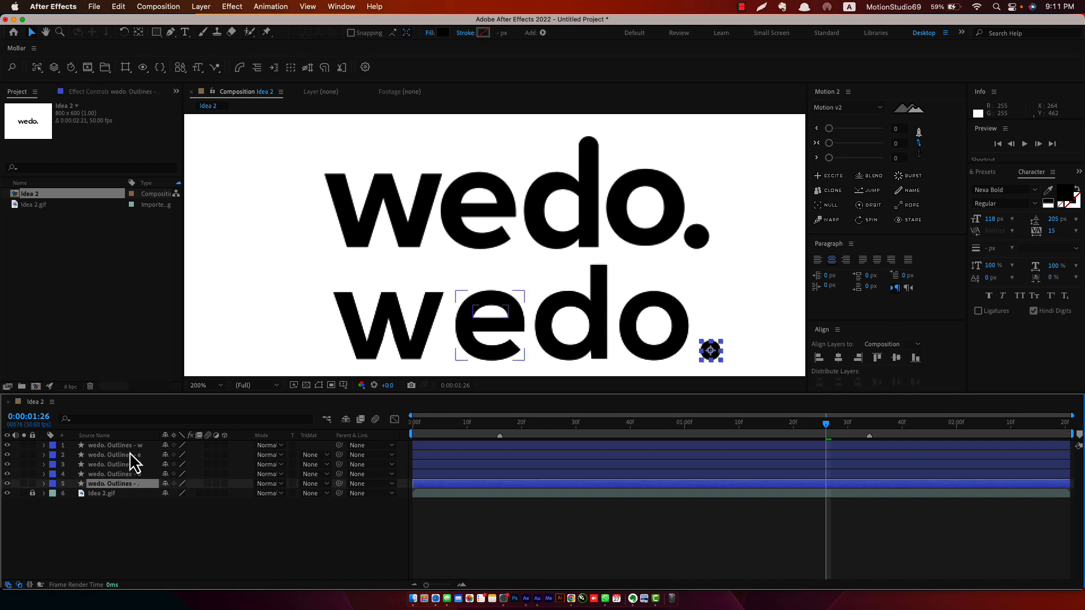
click(131, 455)
click(136, 446)
key(Return)
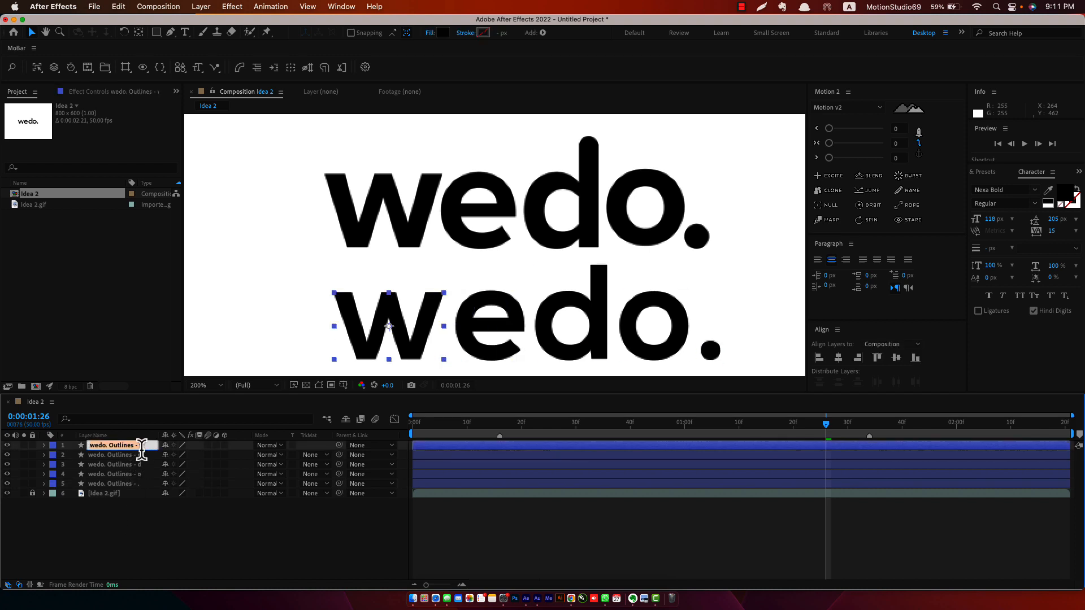
text(W)
click(143, 458)
key(Return)
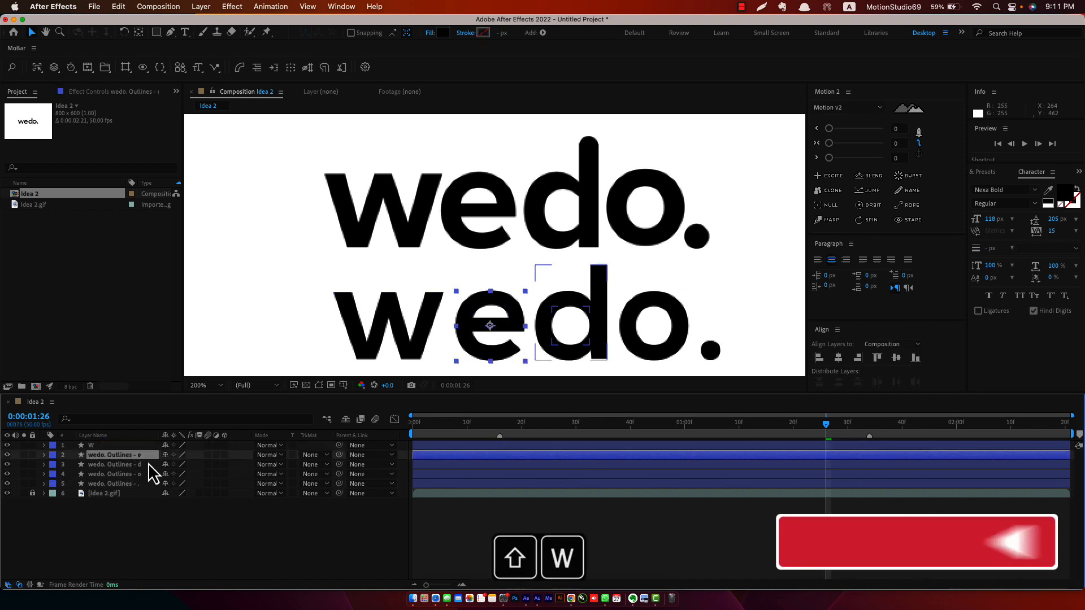
text(E)
Step: Rename the d and o outline layers as D and O
click(147, 466)
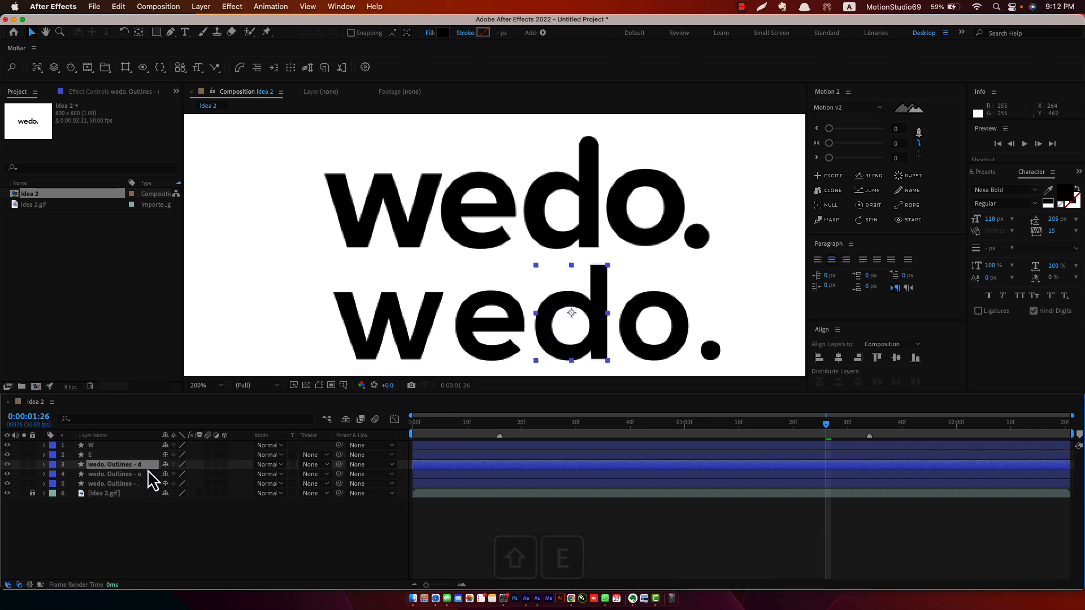
key(Return)
text(D)
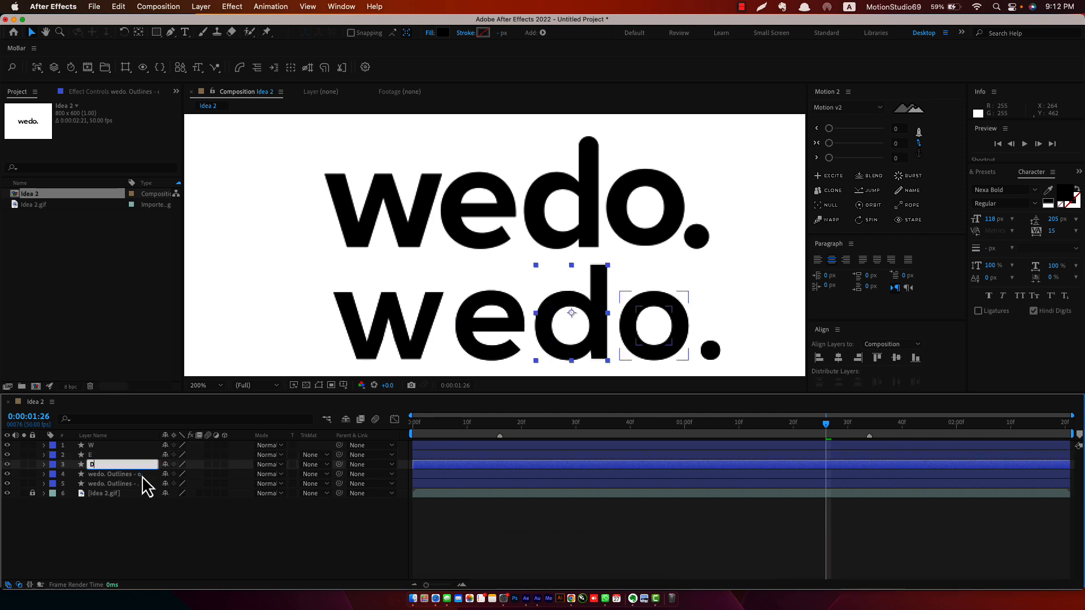
click(141, 476)
key(Return)
text(O)
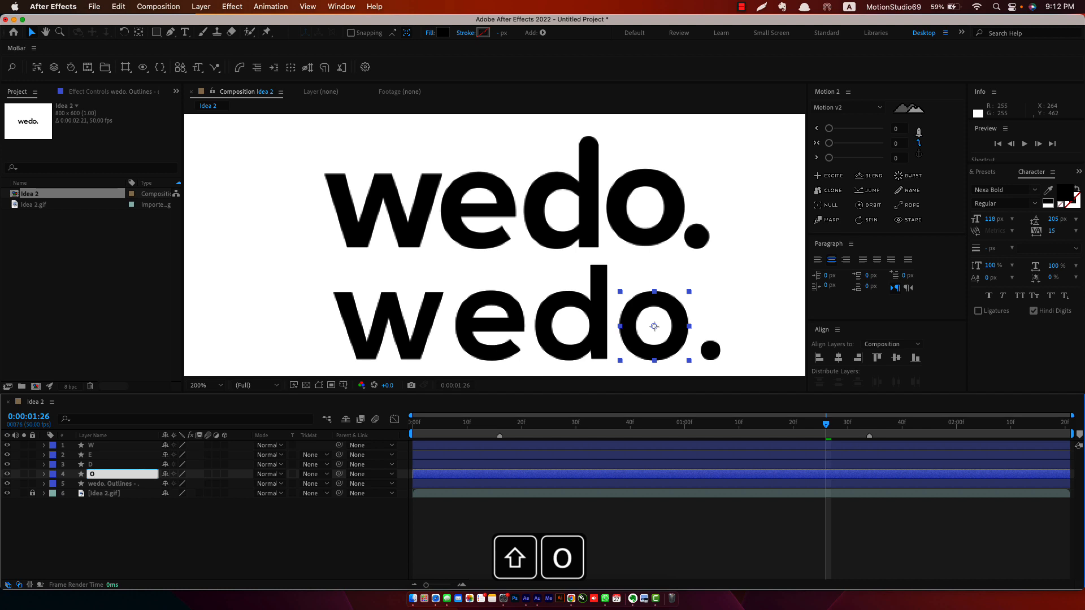
Step: Rename the dot's outline layer with a single period
click(134, 484)
key(Return)
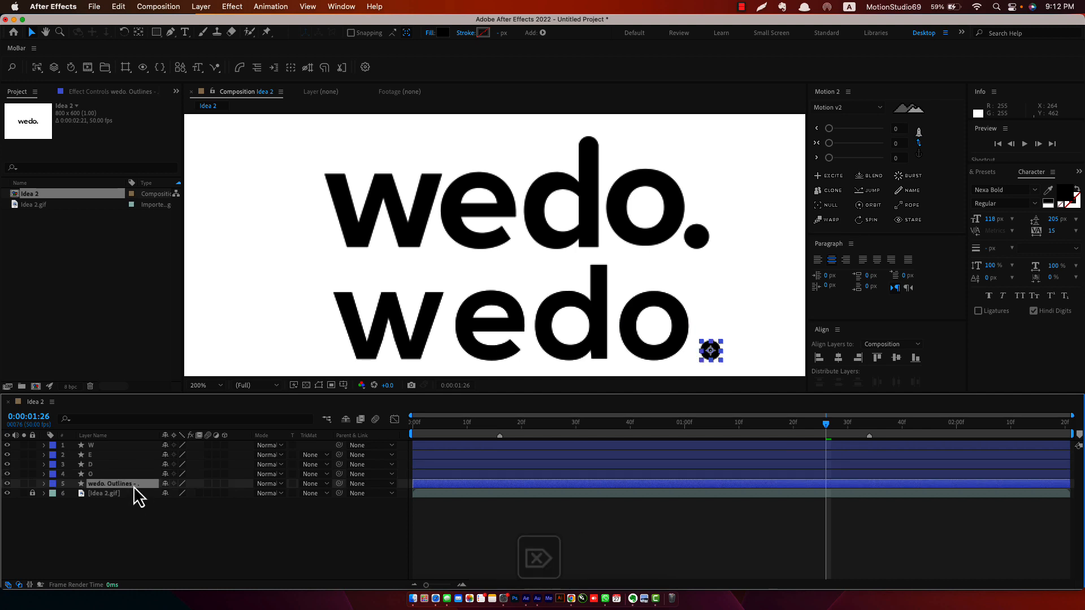
key(BackSpace)
key(Return)
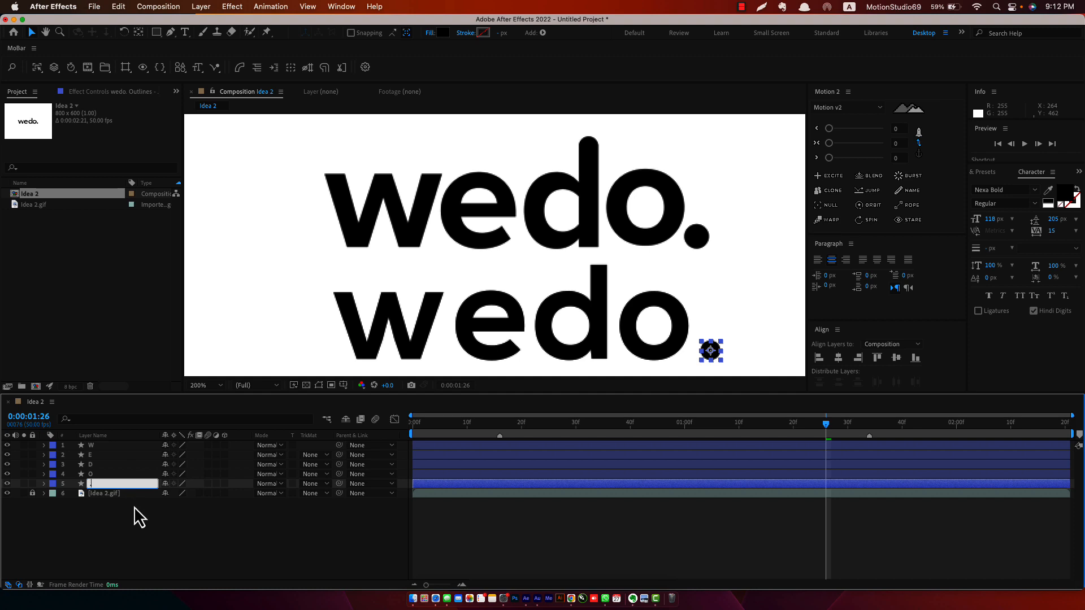
click(135, 515)
Step: Select all five letter layers and move them together up onto the reference logo
click(97, 485)
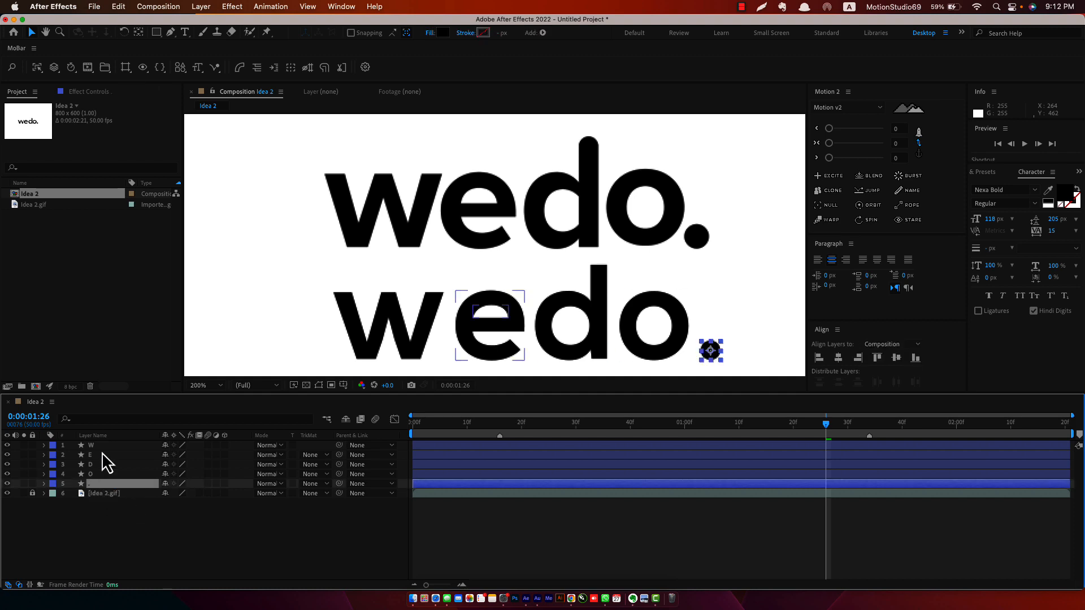
key(super+a)
drag(416, 357, 410, 245)
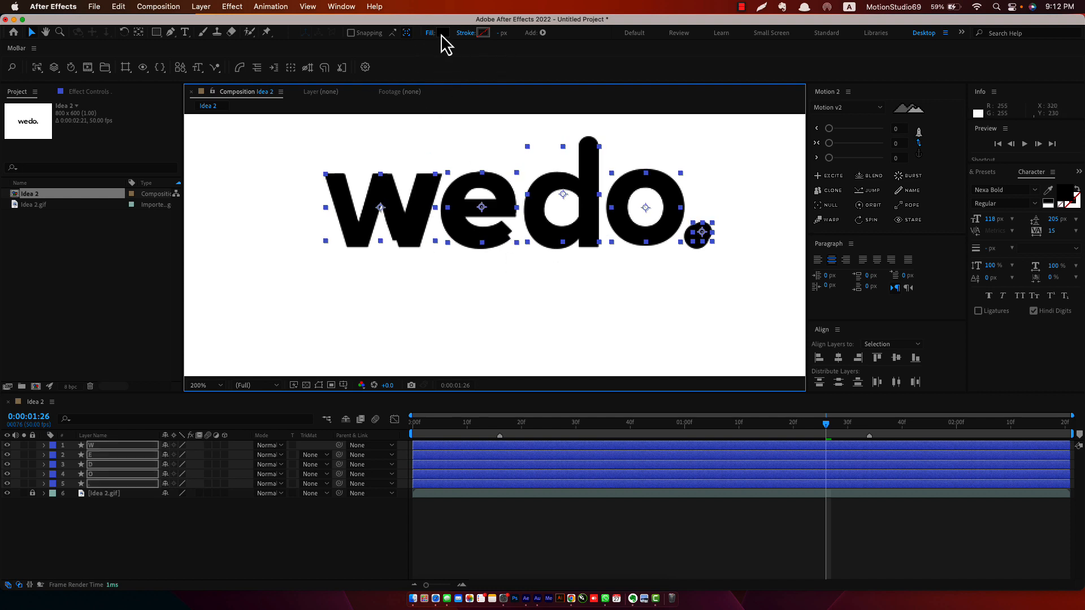
Step: Change the fill of all five letter shapes to a bright blue so they contrast with the black reference
click(443, 33)
drag(485, 308, 486, 293)
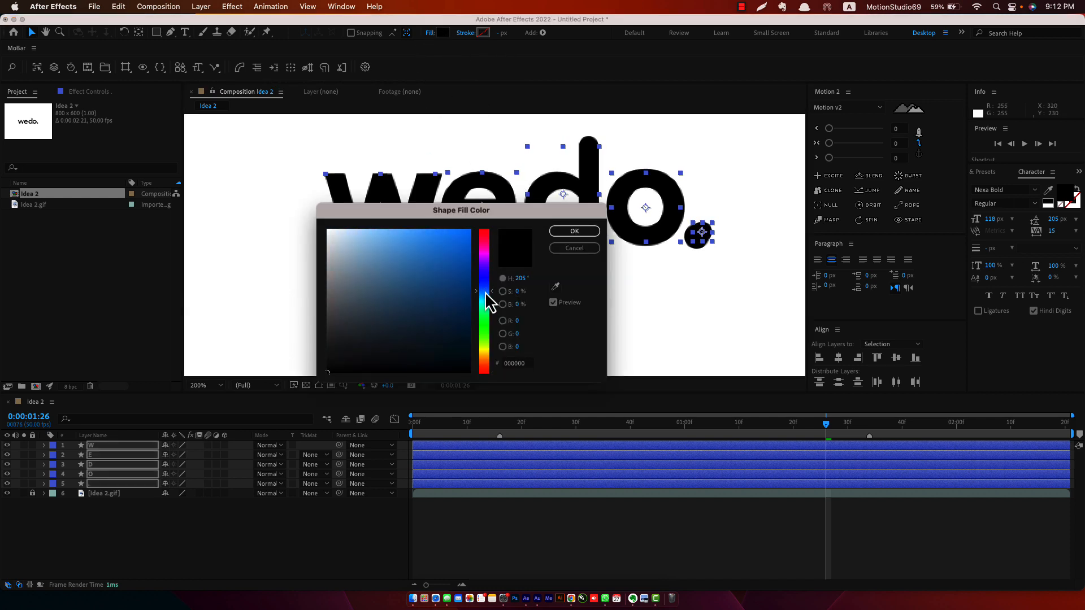
drag(469, 249, 481, 232)
click(571, 233)
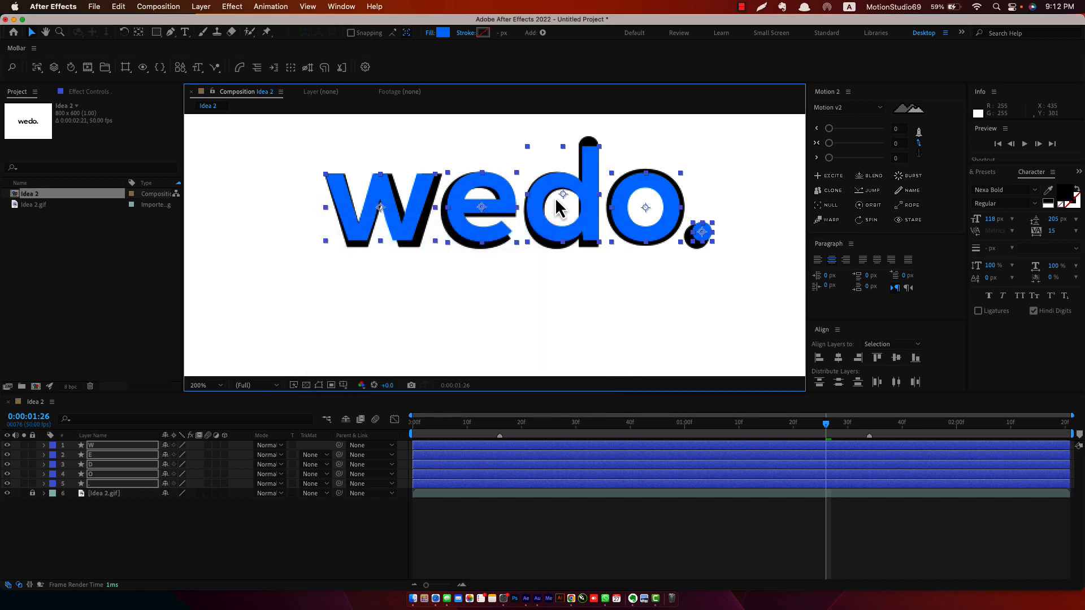
Step: Select the w shape and turn on mask and shape path visibility in the composition view
click(421, 295)
scroll(457, 220, up, 1)
drag(308, 196, 436, 267)
click(384, 252)
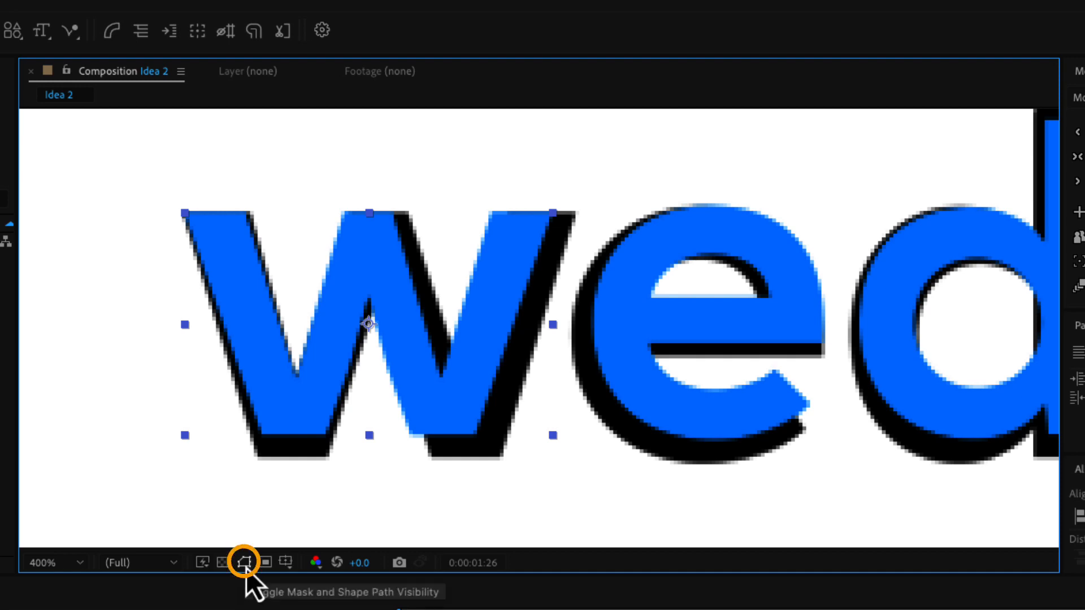
click(245, 568)
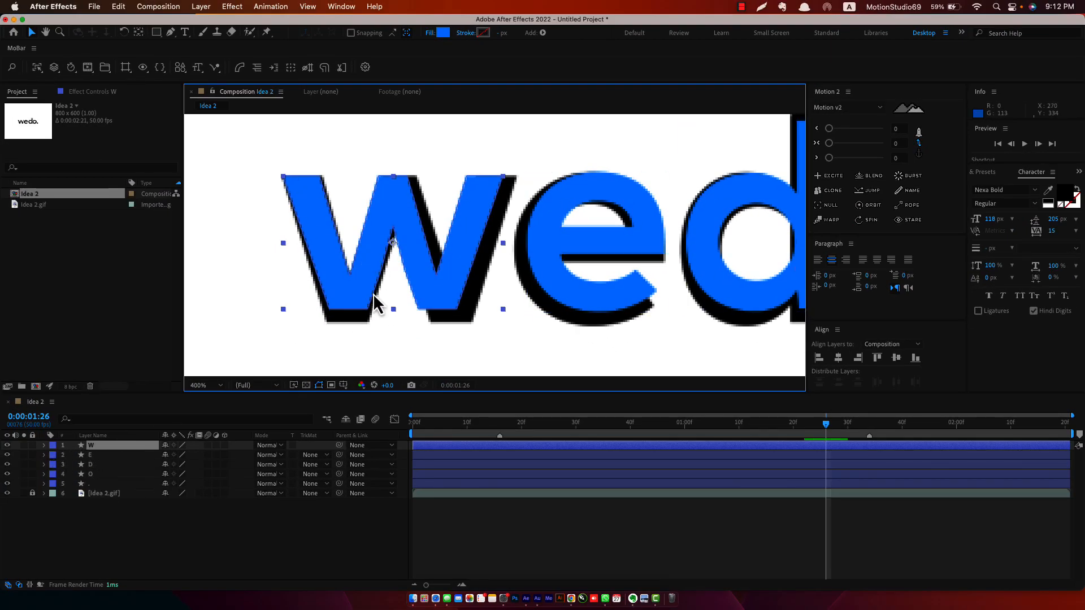
Step: Set the label colour of the W, E, D, O and dot layers to Orange
shift+click(103, 484)
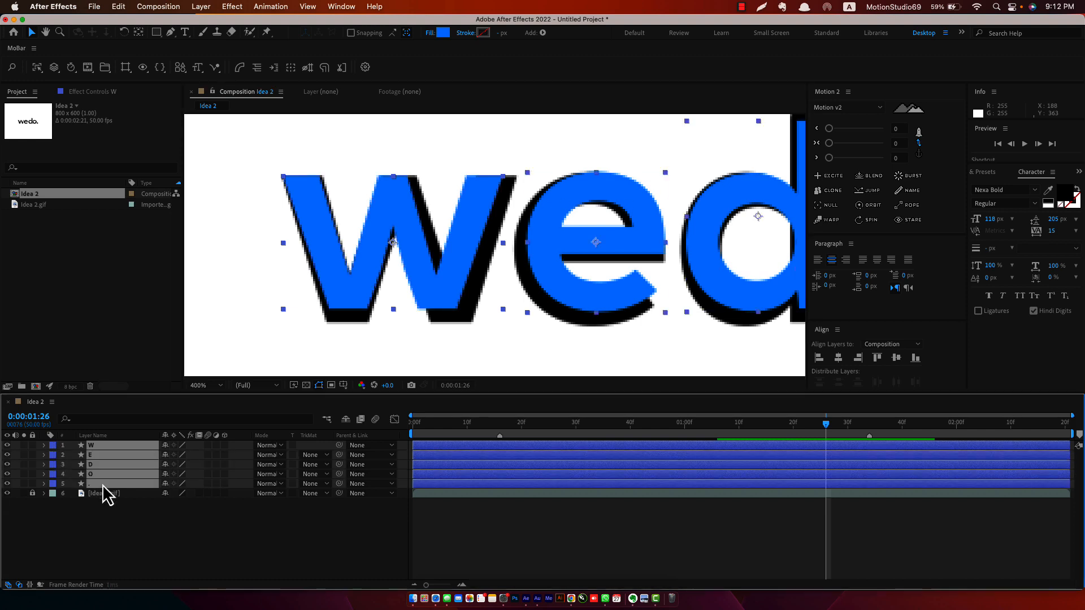
click(53, 446)
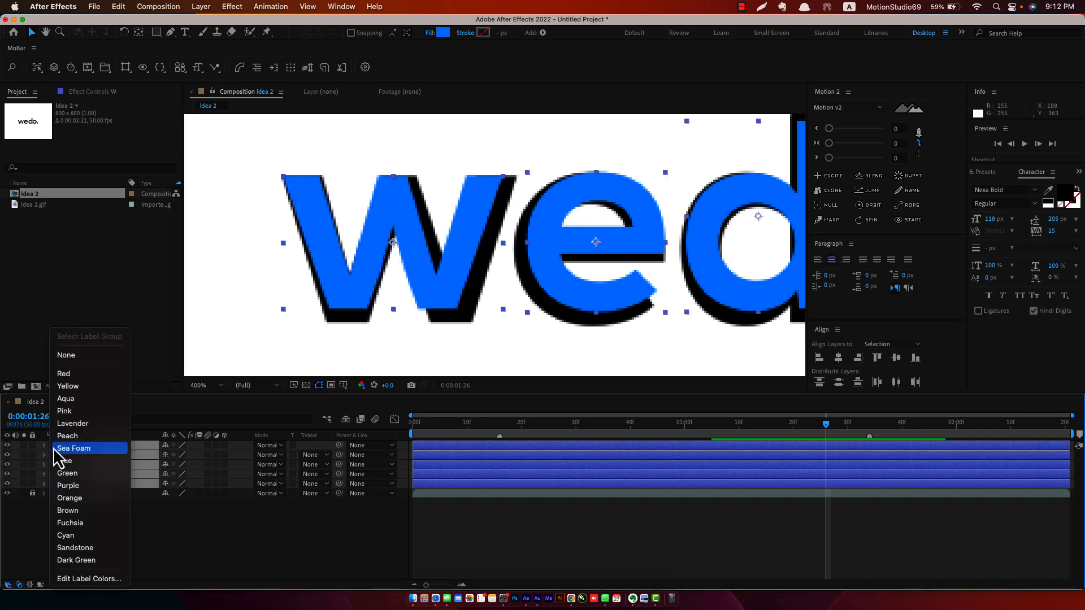
click(92, 499)
click(163, 514)
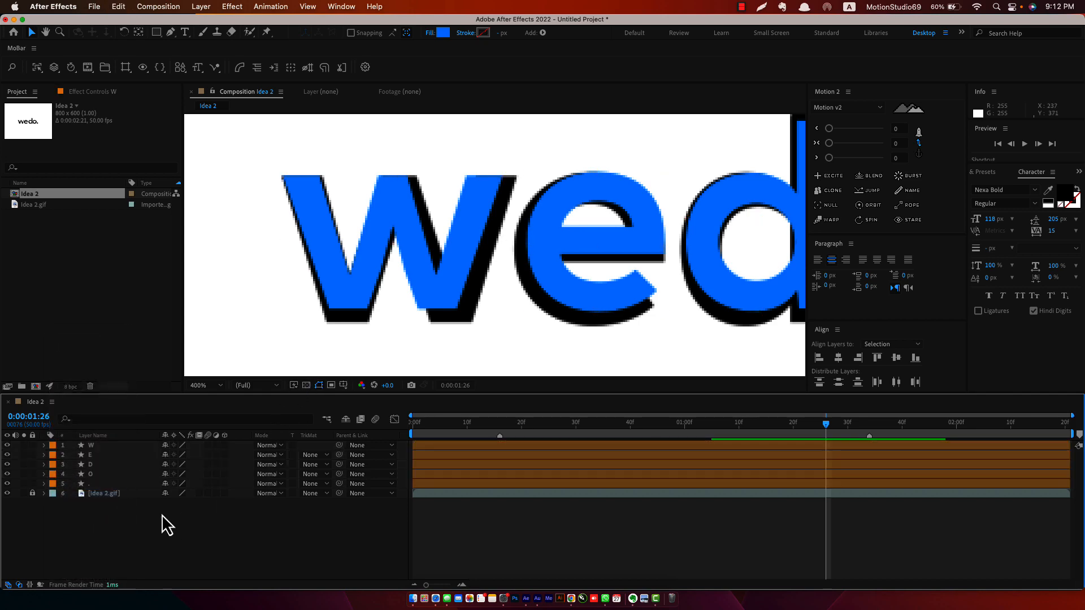
Step: Edit the W layer's path, moving both bottom corners of the first foot down onto the reference outline
click(97, 446)
scroll(288, 294, up, 1)
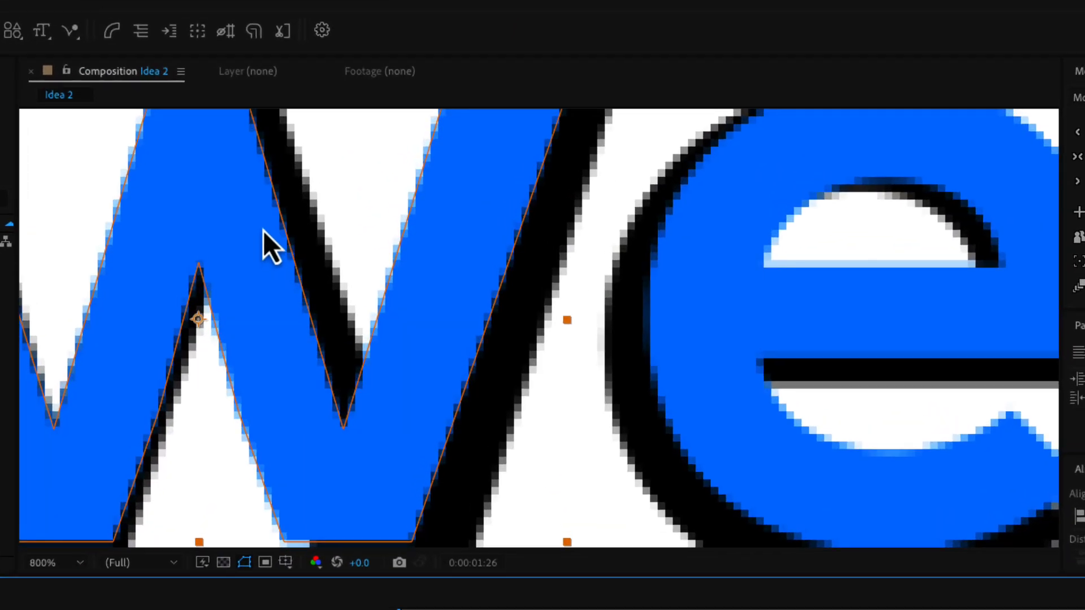
key(comma)
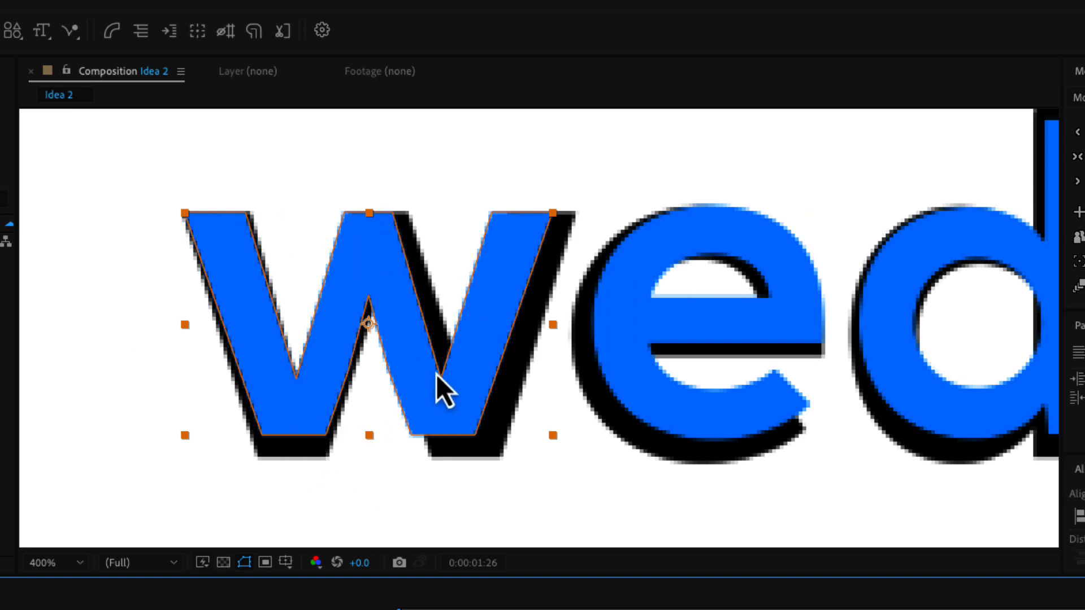
double_click(291, 435)
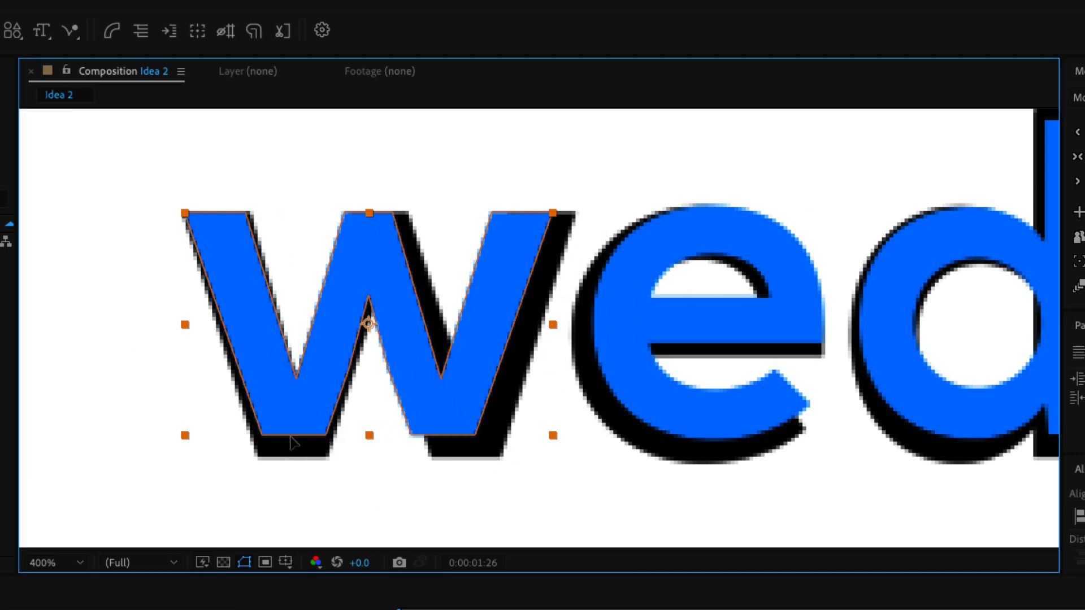
click(296, 378)
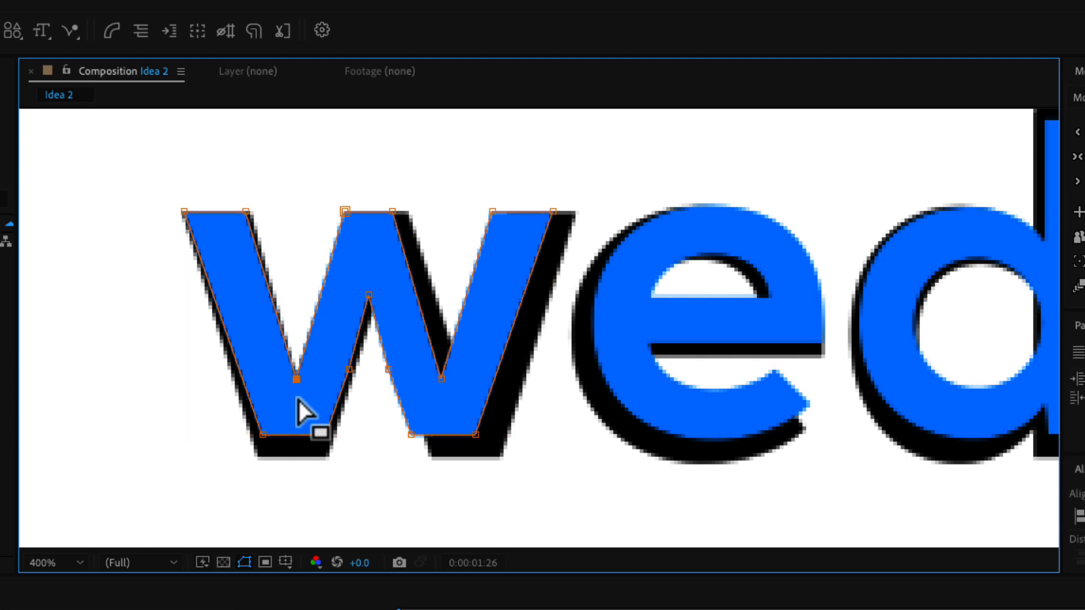
drag(230, 481, 477, 328)
drag(252, 389, 260, 451)
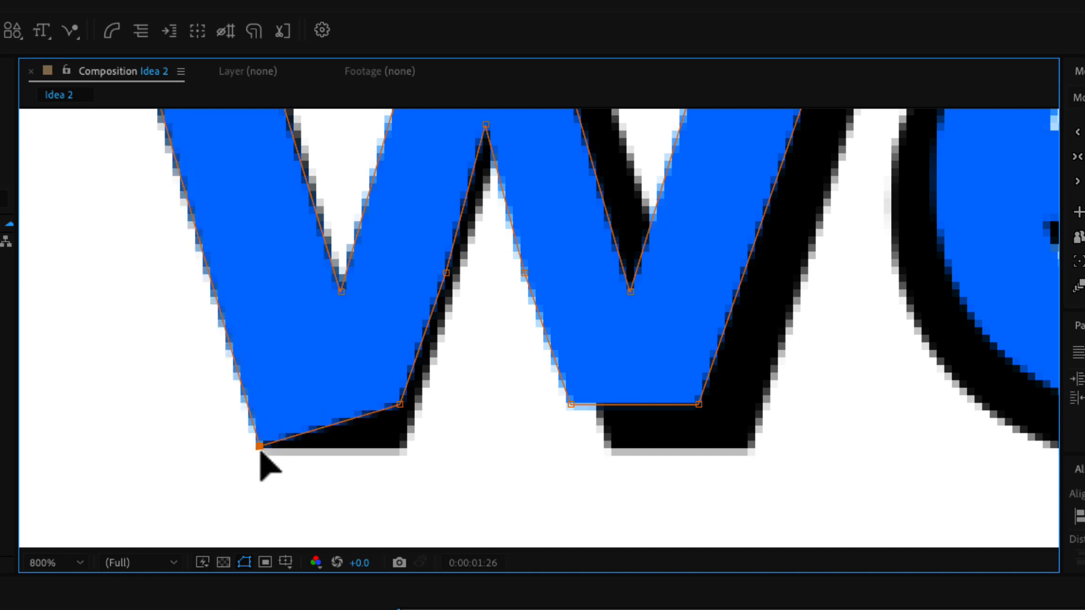
drag(440, 393, 410, 452)
Step: Align the first stroke's upper inner corner, the middle stroke's two top corners and the inner apex of the w with the reference
drag(400, 243, 395, 448)
drag(267, 150, 240, 170)
click(523, 170)
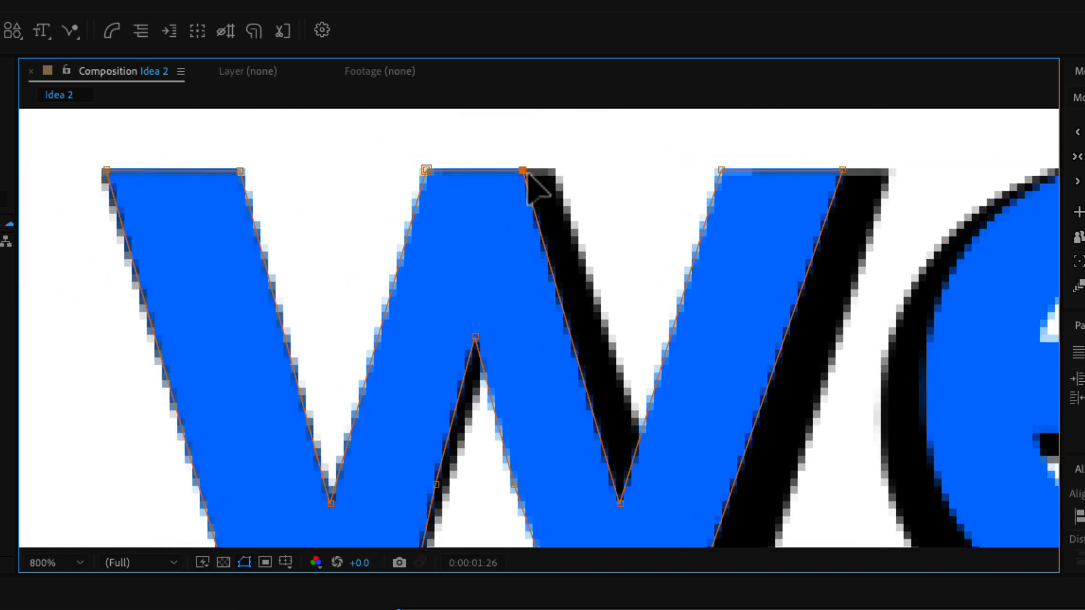
drag(527, 172, 554, 171)
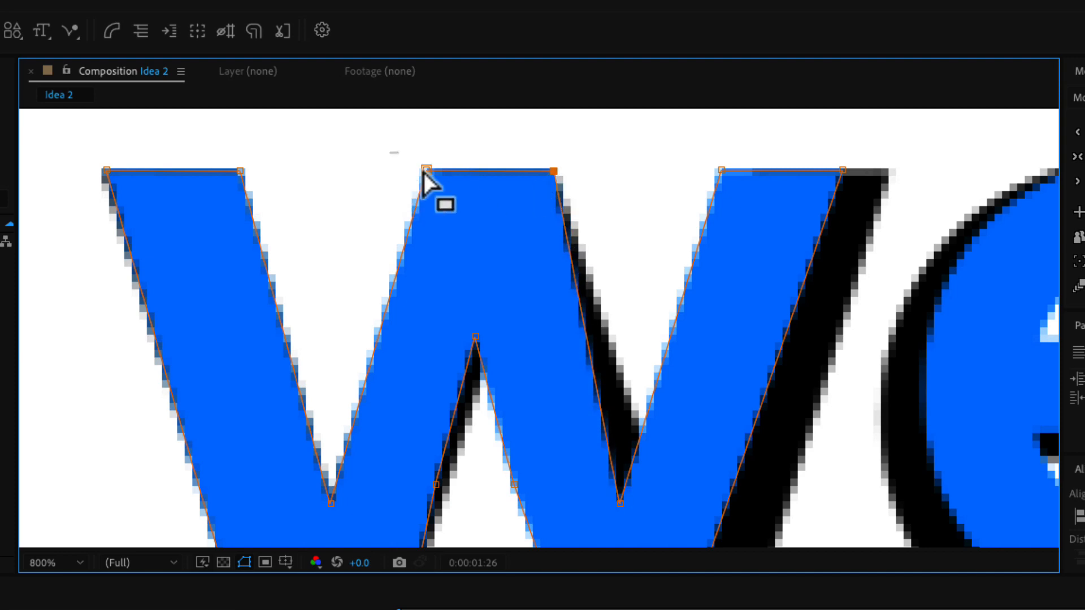
mouse_move(423, 172)
mouse_down()
mouse_move(467, 173)
mouse_move(442, 174)
mouse_up()
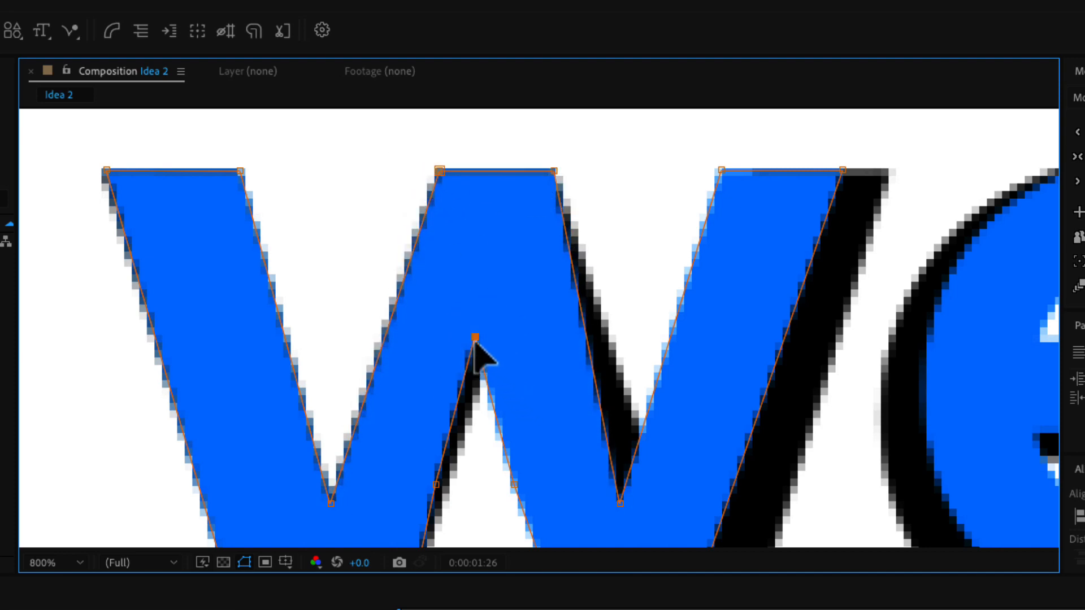
mouse_move(473, 339)
mouse_down()
mouse_move(487, 261)
mouse_move(494, 338)
mouse_up()
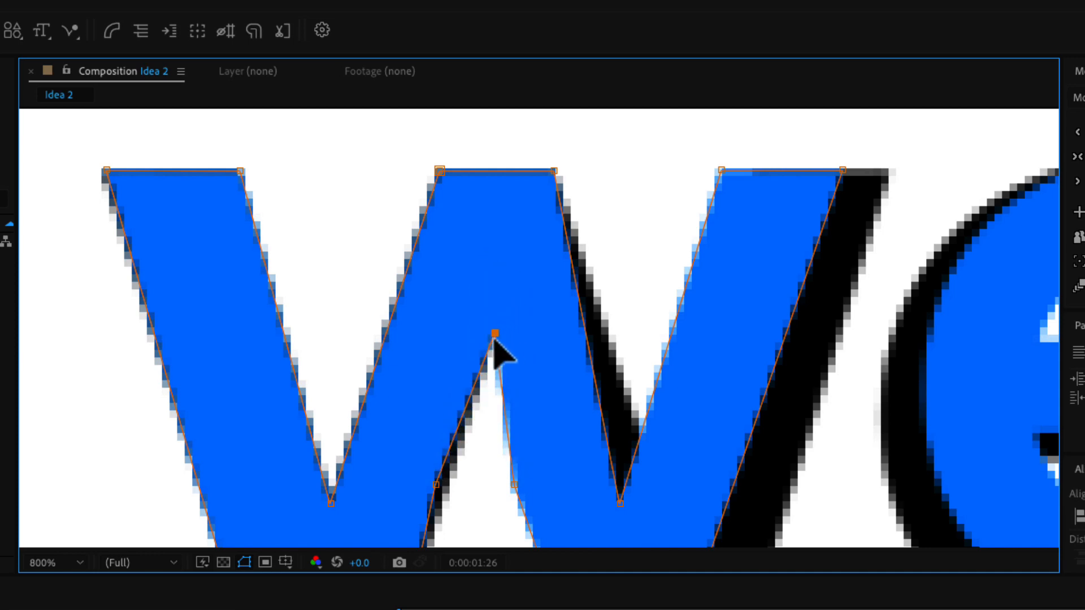
Step: Delete the two extra path points beneath the w's inner apex and move the second foot's bottom corners onto the reference
key(comma)
drag(475, 394, 547, 427)
key(Delete)
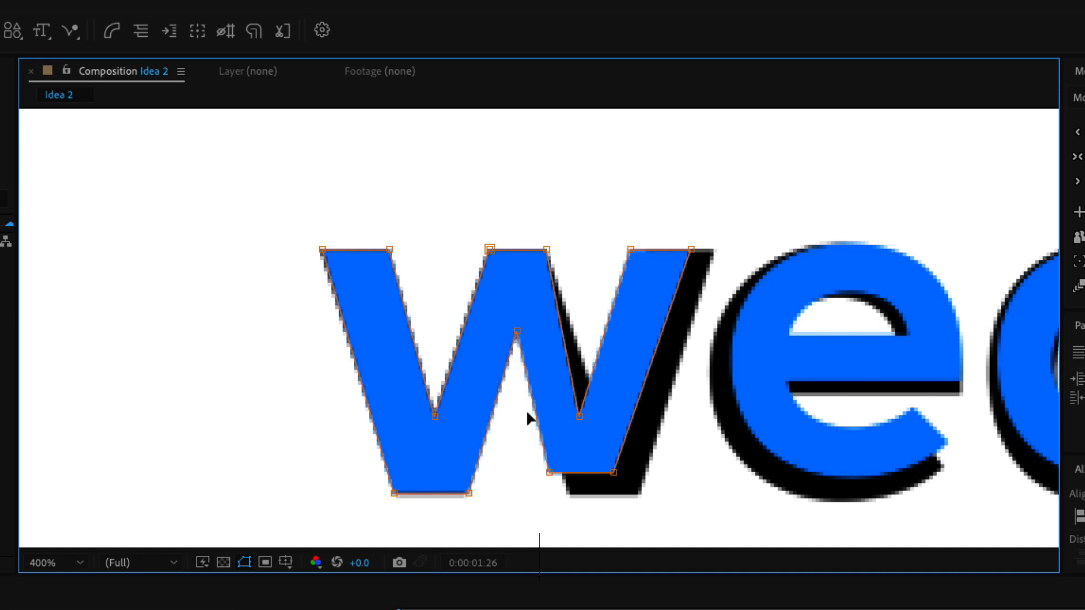
mouse_move(529, 461)
mouse_down()
mouse_move(635, 485)
mouse_move(636, 504)
mouse_up()
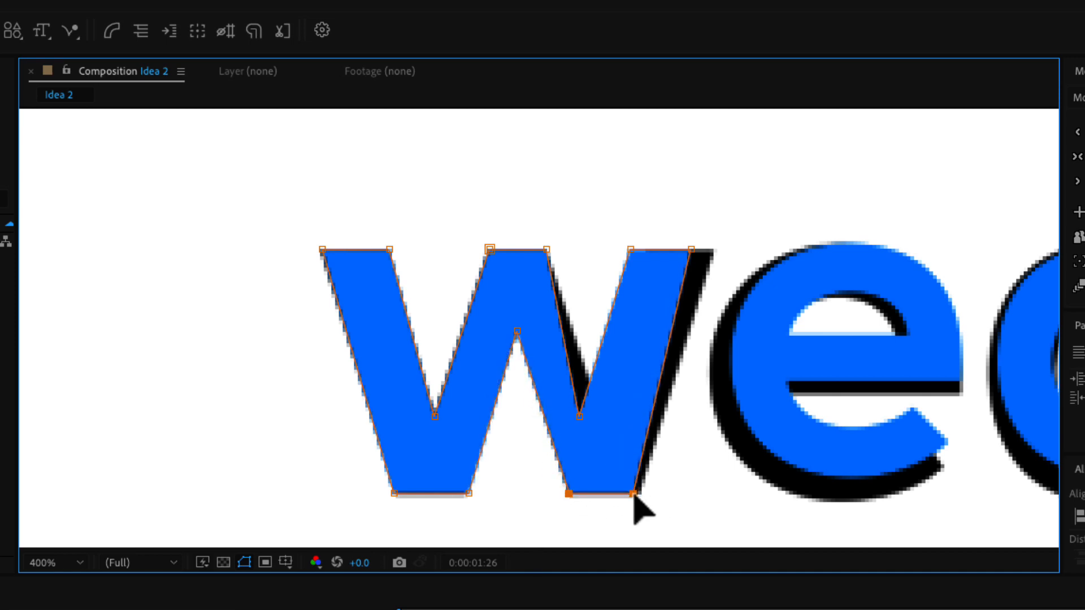
Step: Align the w's last stroke with the reference by moving its two top corners, second inner valley point and outer bottom corner
click(689, 250)
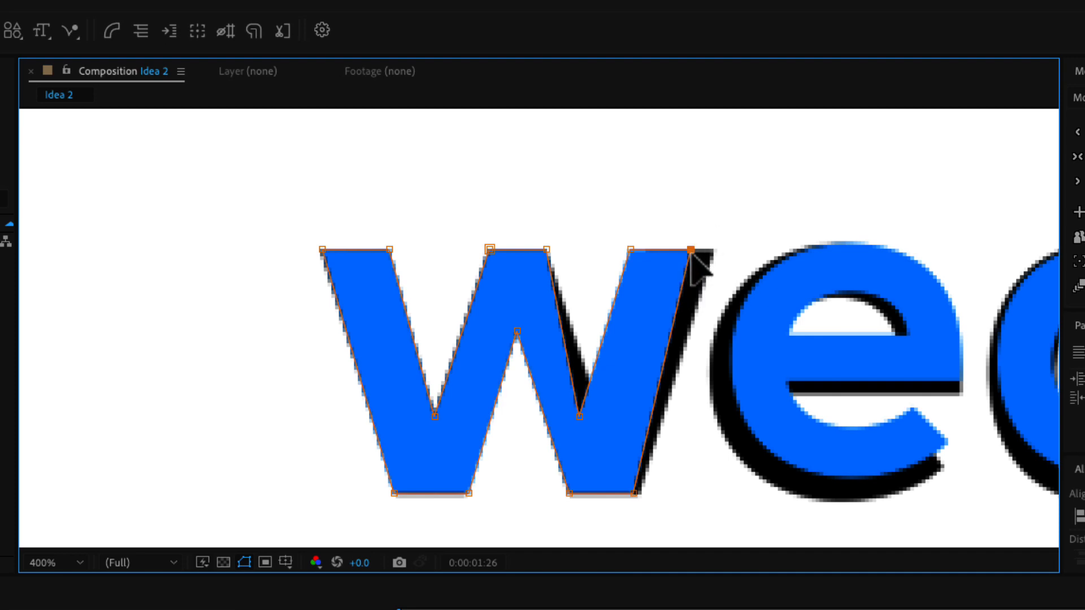
drag(691, 252, 714, 252)
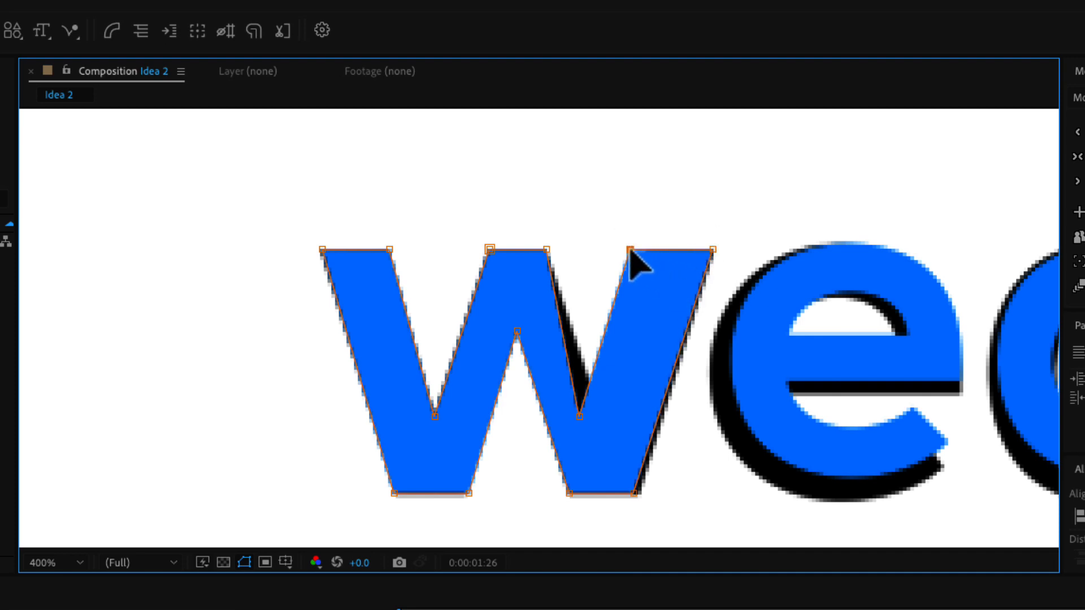
drag(631, 251, 647, 254)
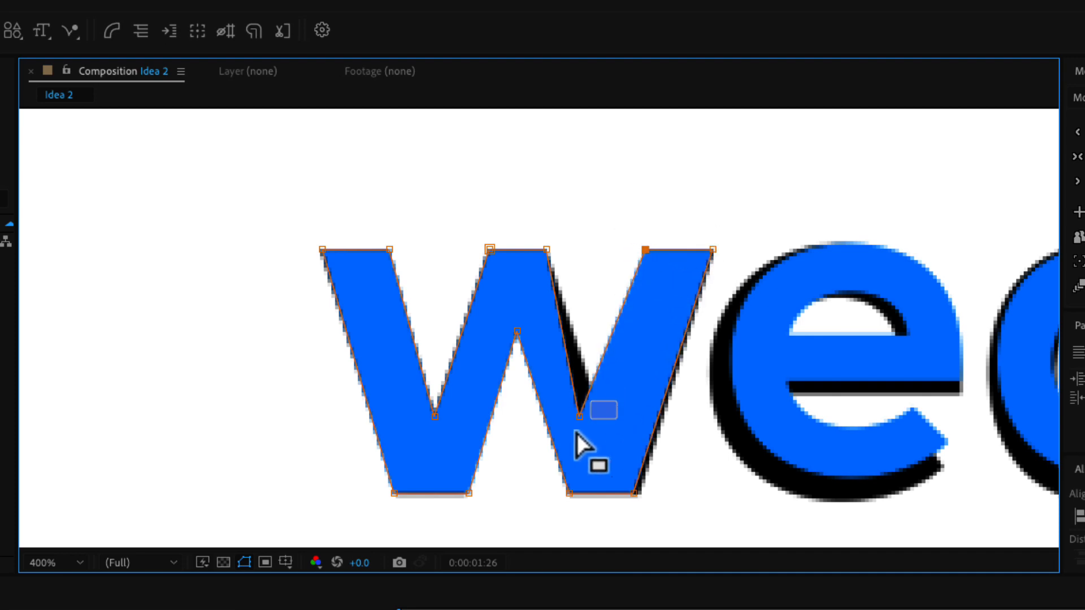
drag(578, 420, 601, 412)
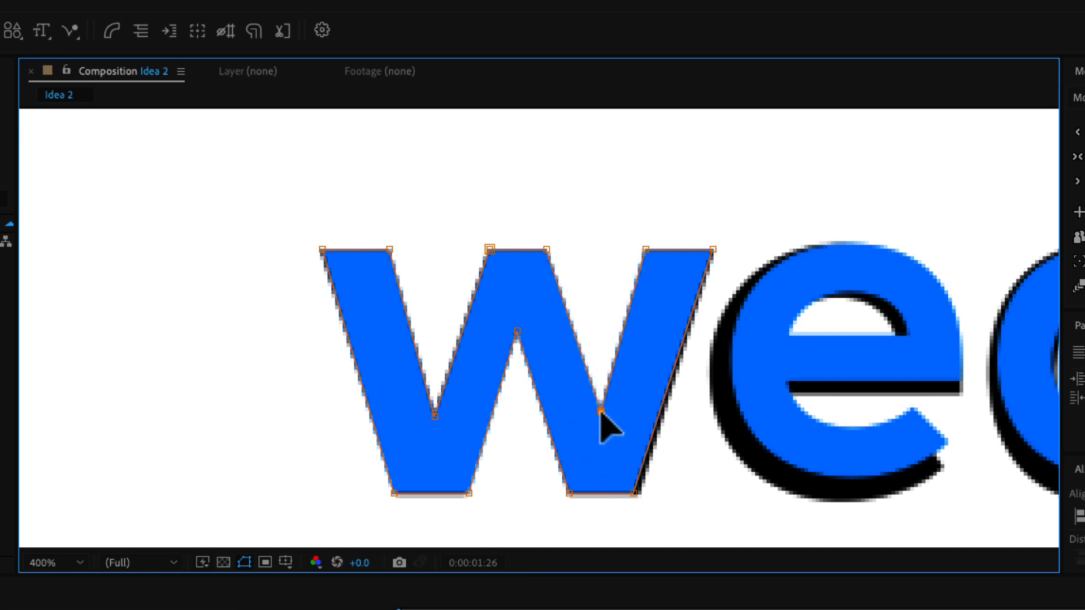
click(634, 495)
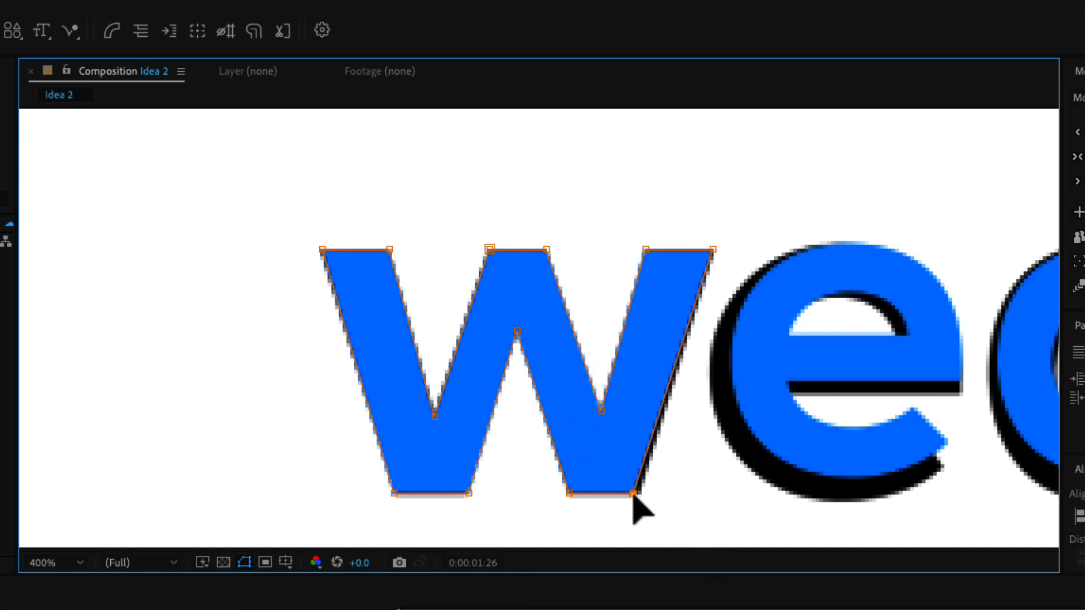
drag(633, 495, 637, 495)
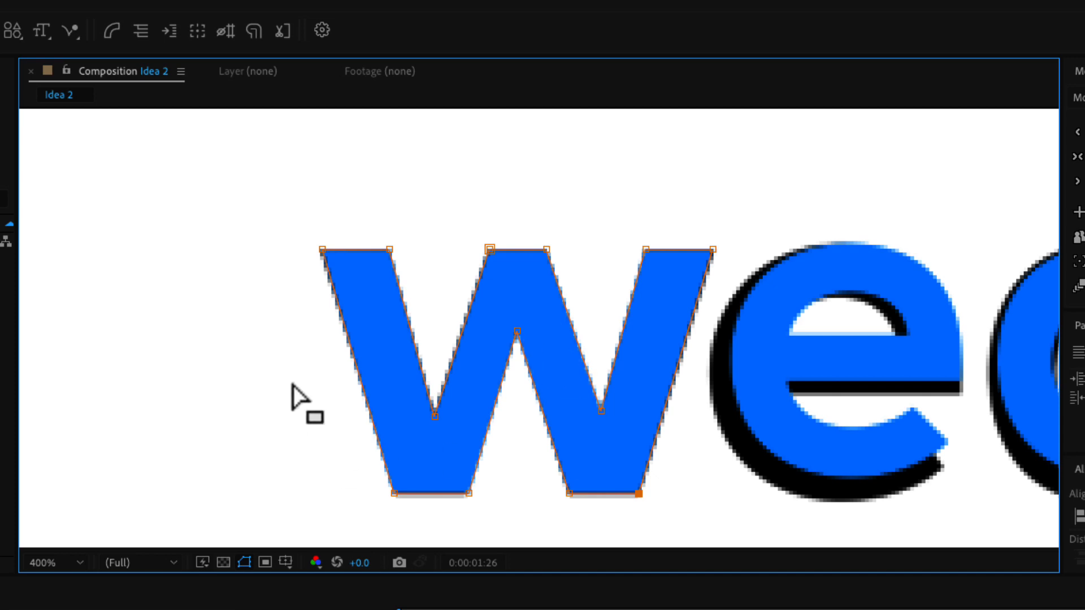
Step: Leave path editing on the W layer and centre its anchor point within the reshaped letter
click(337, 607)
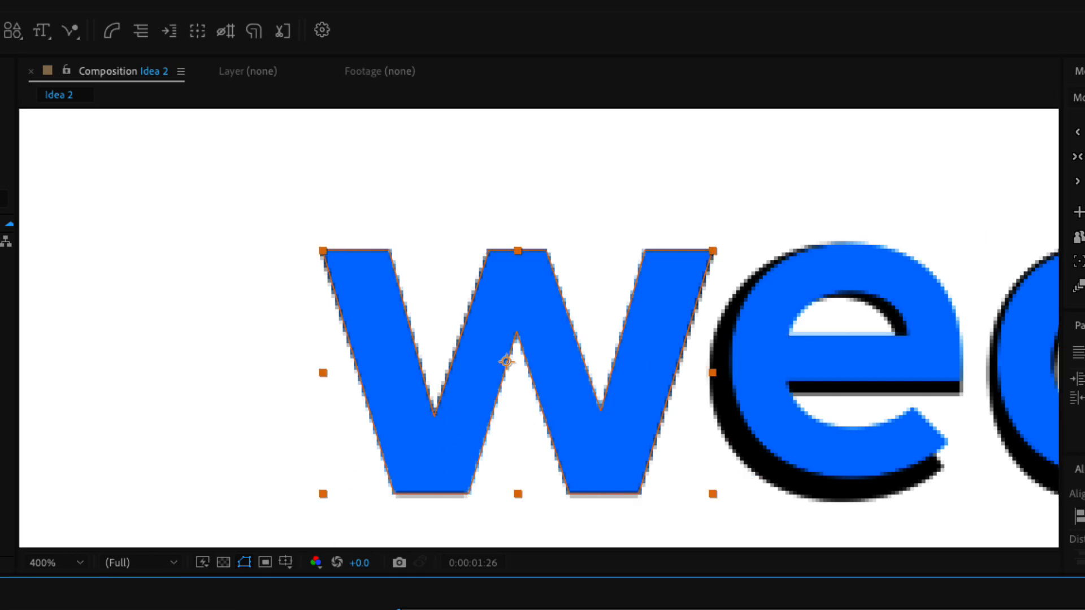
click(1080, 212)
click(1084, 157)
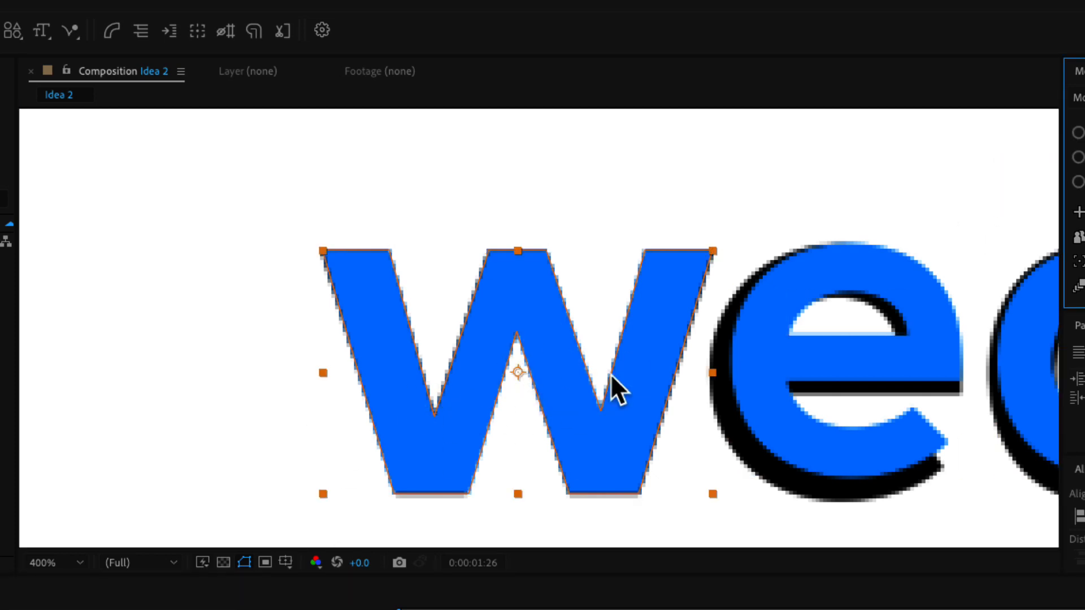
Step: Nudge the e slightly left towards the reference letter
drag(789, 473, 390, 434)
key(super+z)
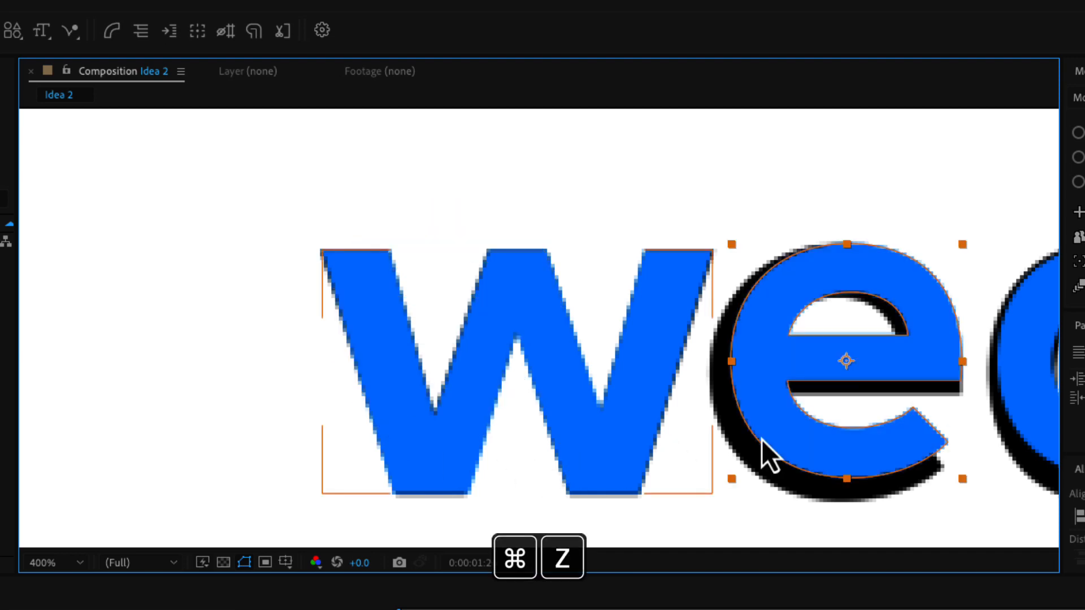
key(space)
drag(848, 400, 450, 325)
key(Left)
key(Left)
key(Left)
key(Left)
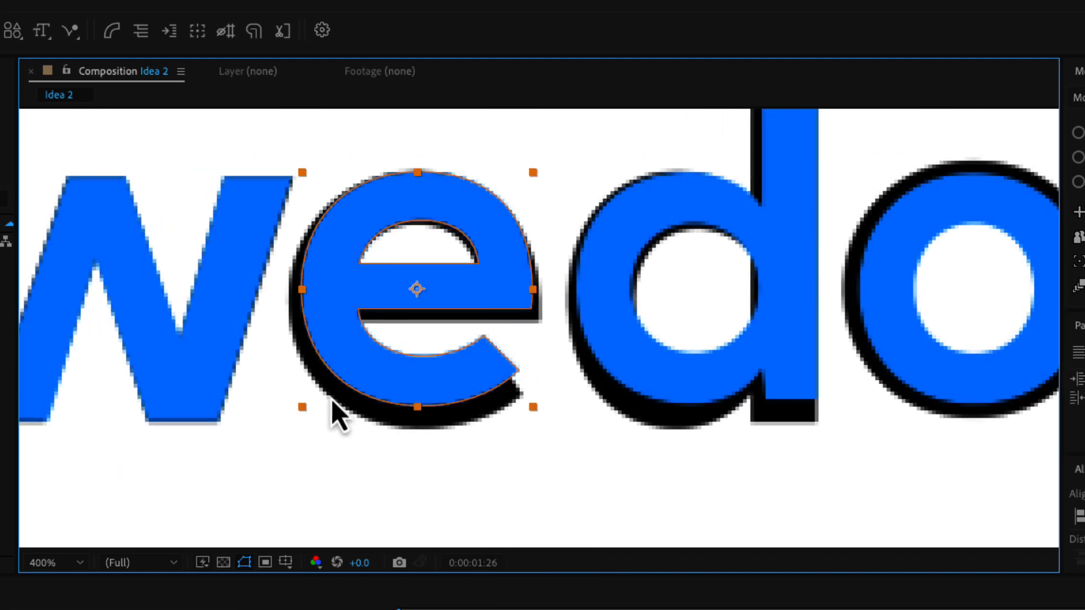
Step: Free-transform the e's outer path, stretching its bottom, sides and top to match the reference outline
double_click(365, 289)
double_click(357, 310)
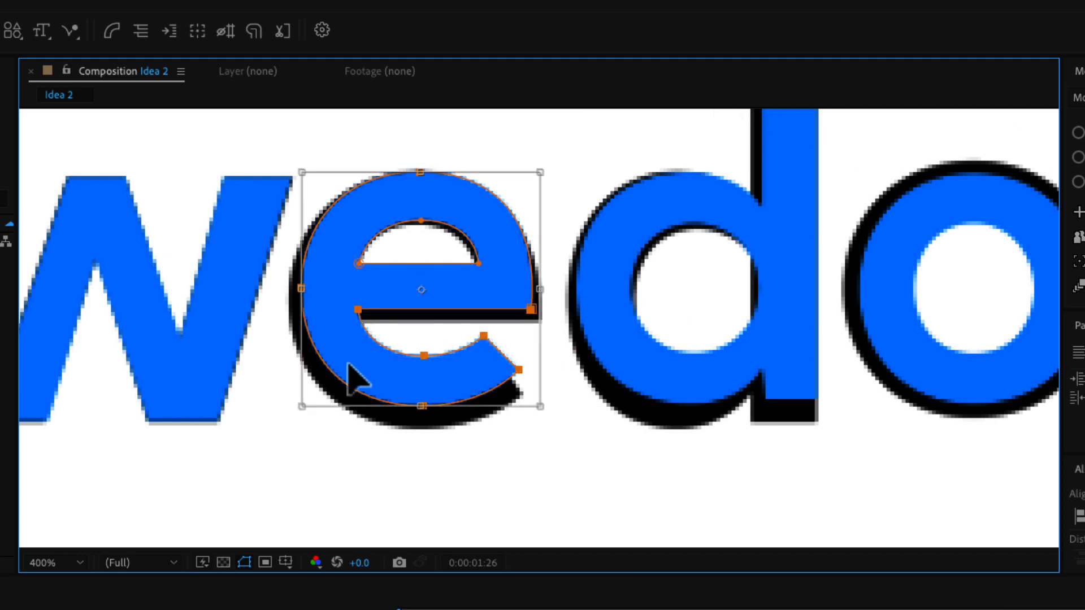
drag(302, 407, 289, 423)
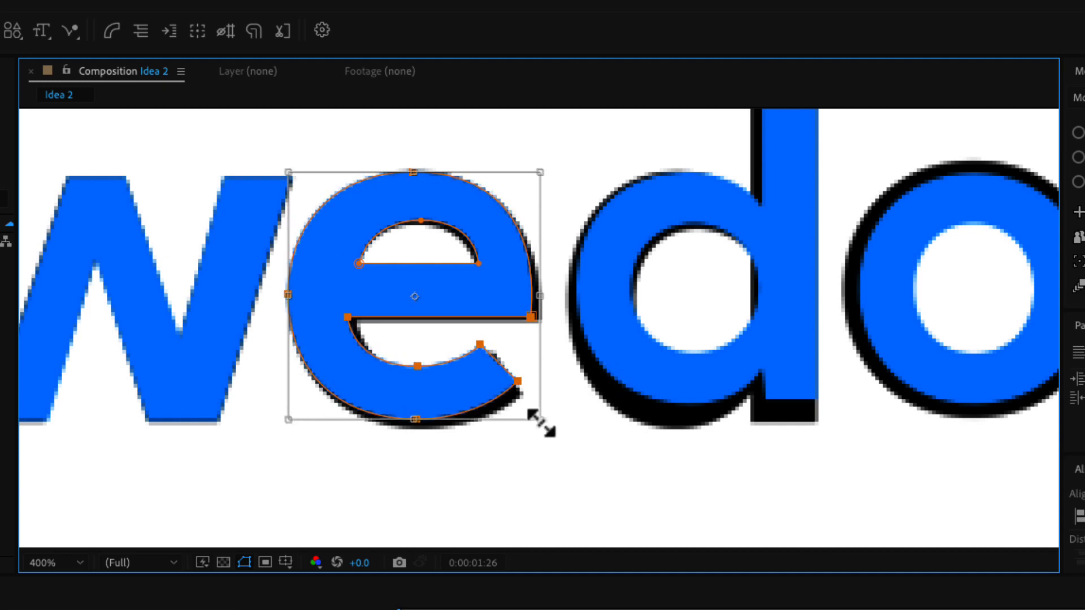
drag(541, 421, 559, 431)
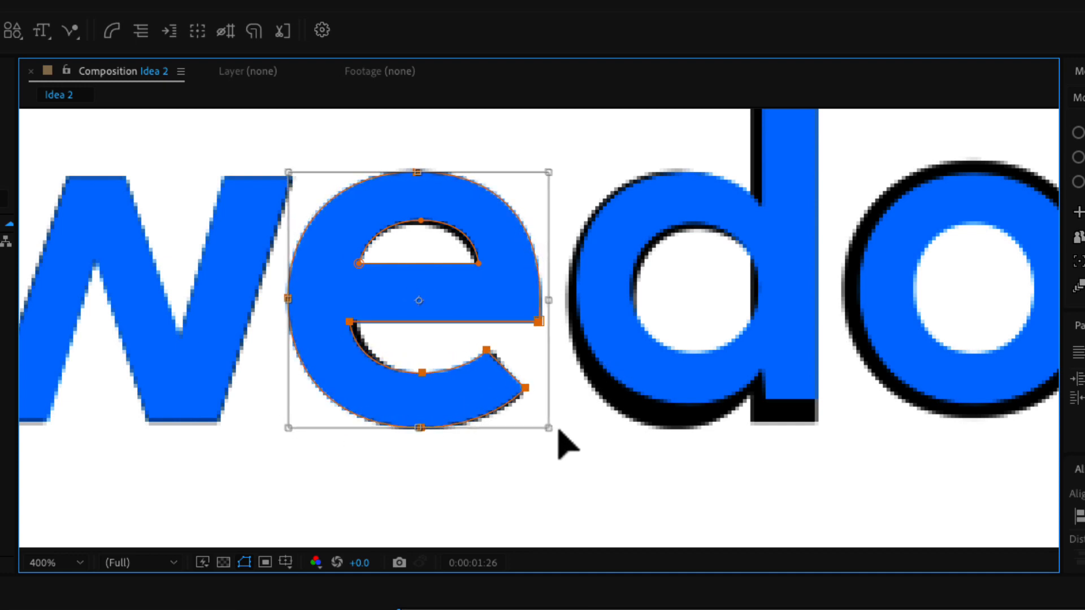
mouse_move(552, 175)
mouse_down()
mouse_move(552, 193)
mouse_move(557, 178)
mouse_up()
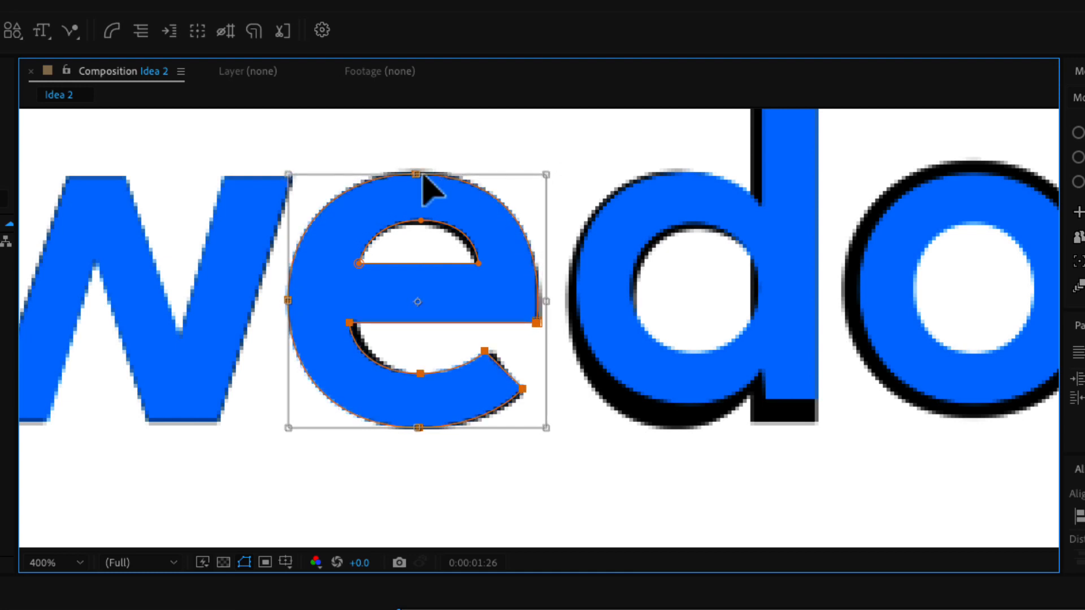
drag(418, 175, 419, 171)
key(Return)
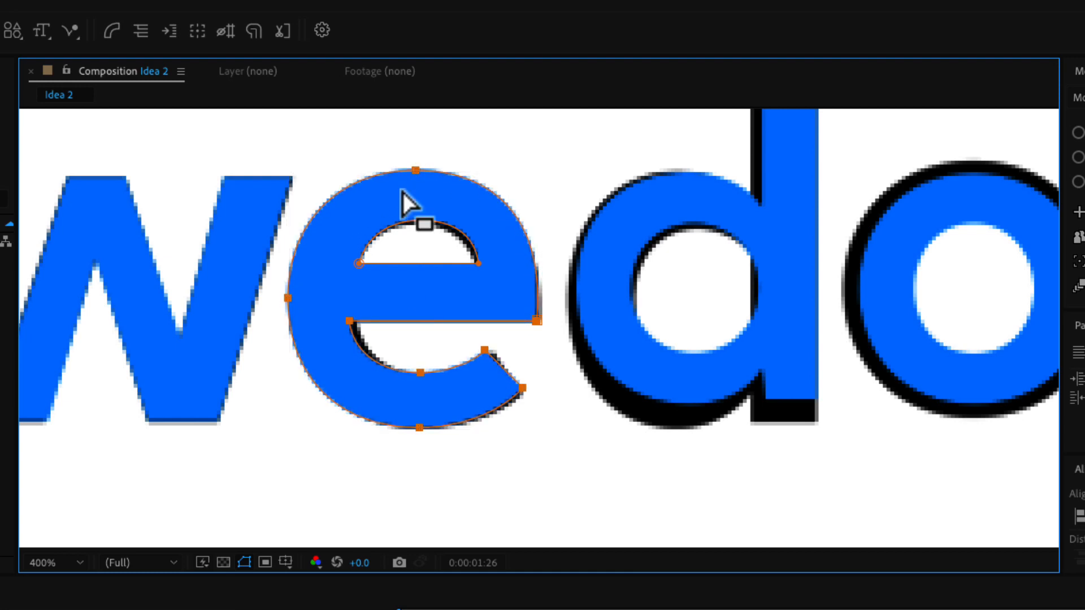
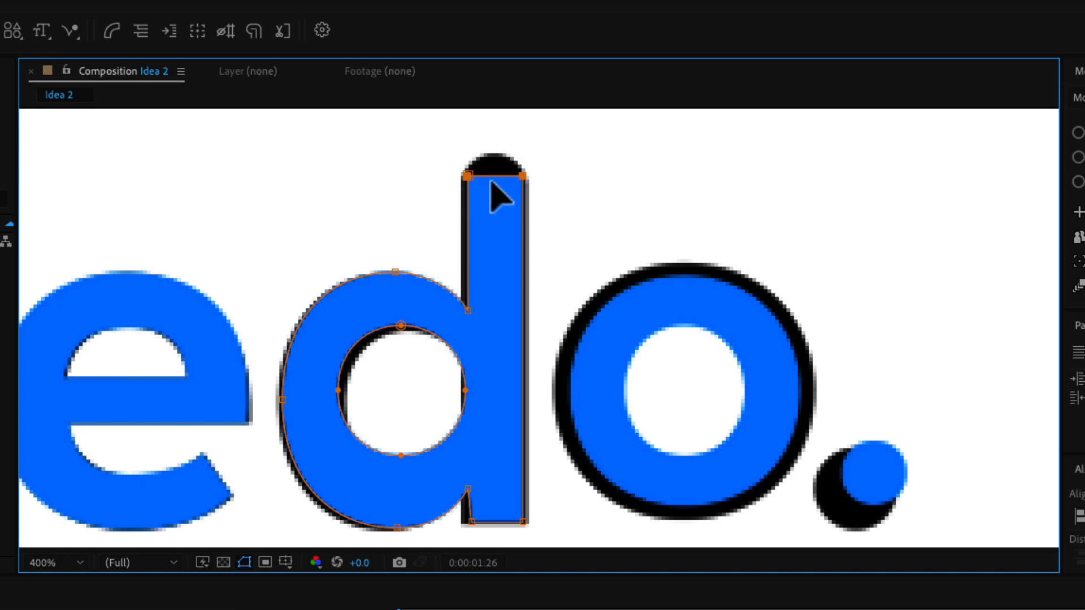
Step: Raise the top of the d's stem to the reference height and move the four points of its counter onto the reference
click(521, 176)
drag(523, 176, 520, 154)
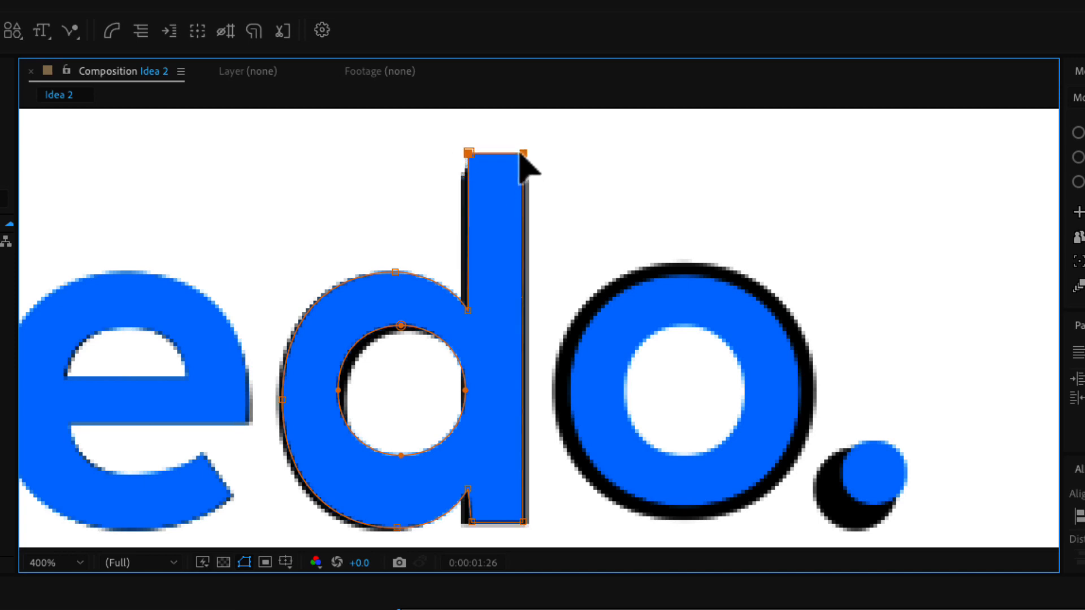
click(401, 327)
drag(408, 334, 407, 339)
click(339, 390)
drag(341, 395, 345, 403)
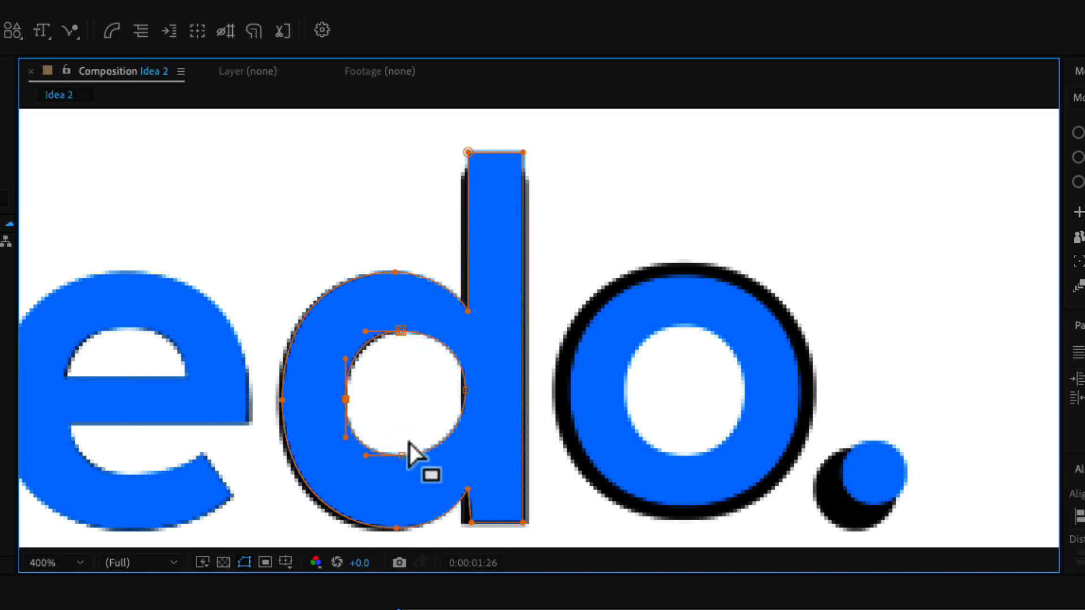
drag(403, 456, 405, 475)
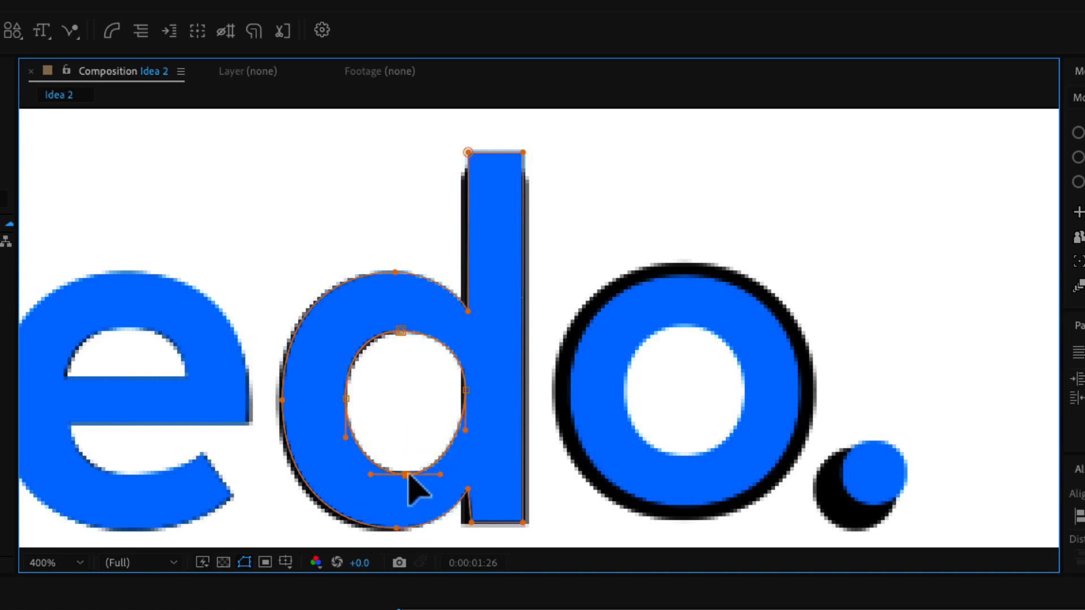
click(466, 390)
drag(465, 391, 460, 391)
Step: Align the d's lower notch and the stem's inner bottom corner with the reference, and extend the bowl's outermost left point
click(466, 314)
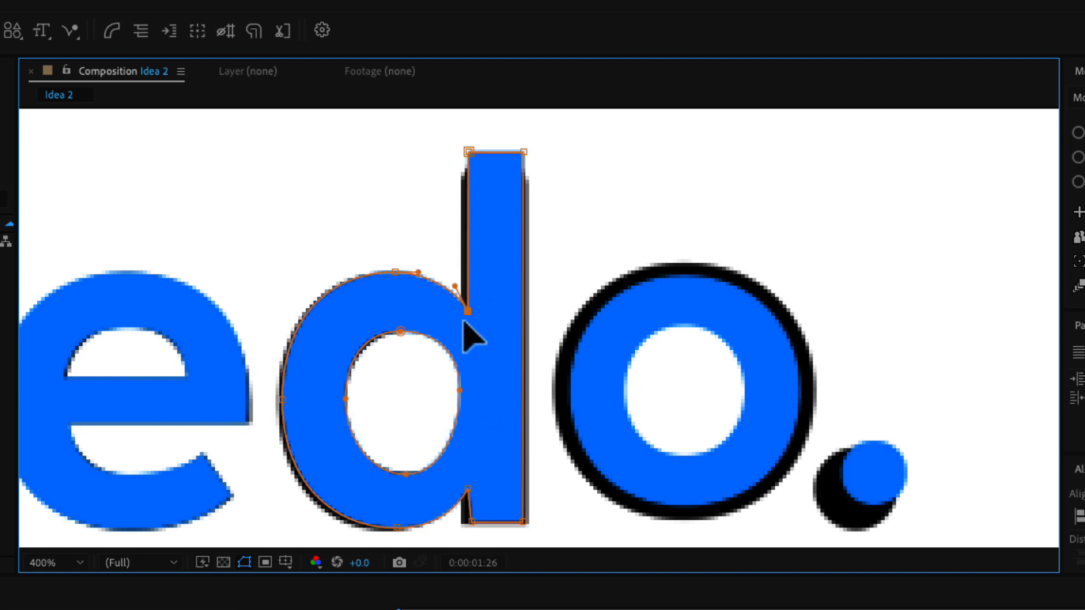
shift+click(467, 530)
drag(466, 530, 464, 523)
key(super+z)
key(super+z)
drag(469, 490, 462, 496)
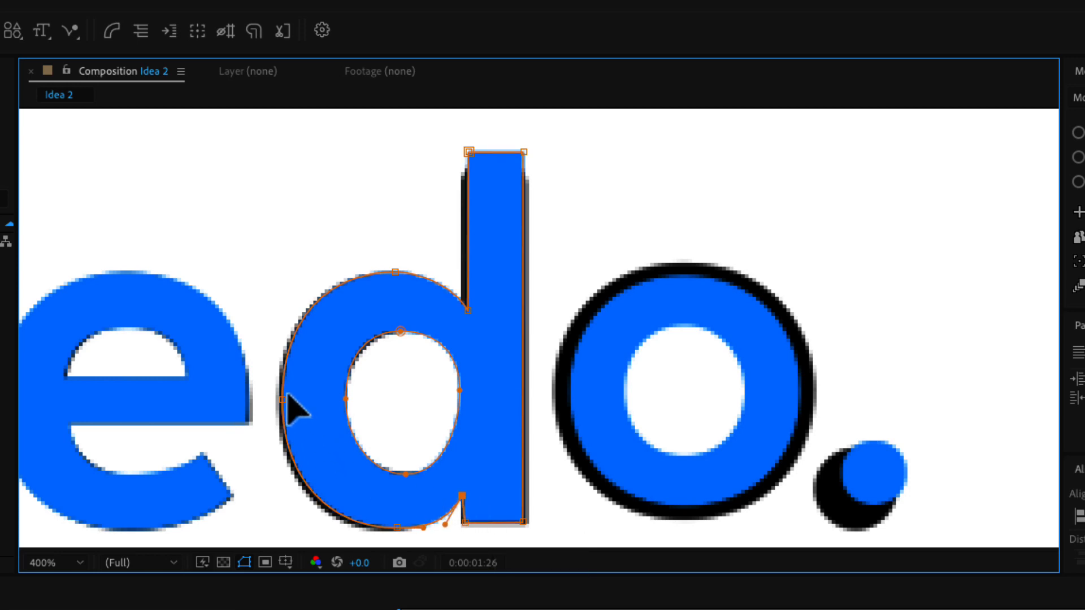
drag(284, 401, 277, 401)
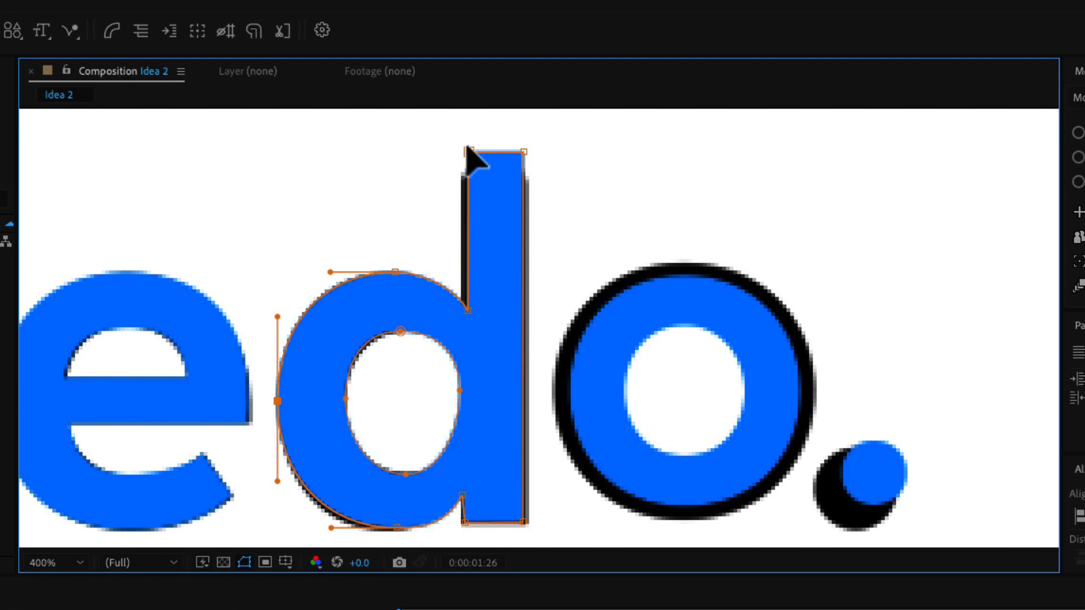
Step: Widen the d's stem to the reference by moving its upper left-side points left and both right-side corners right
click(469, 312)
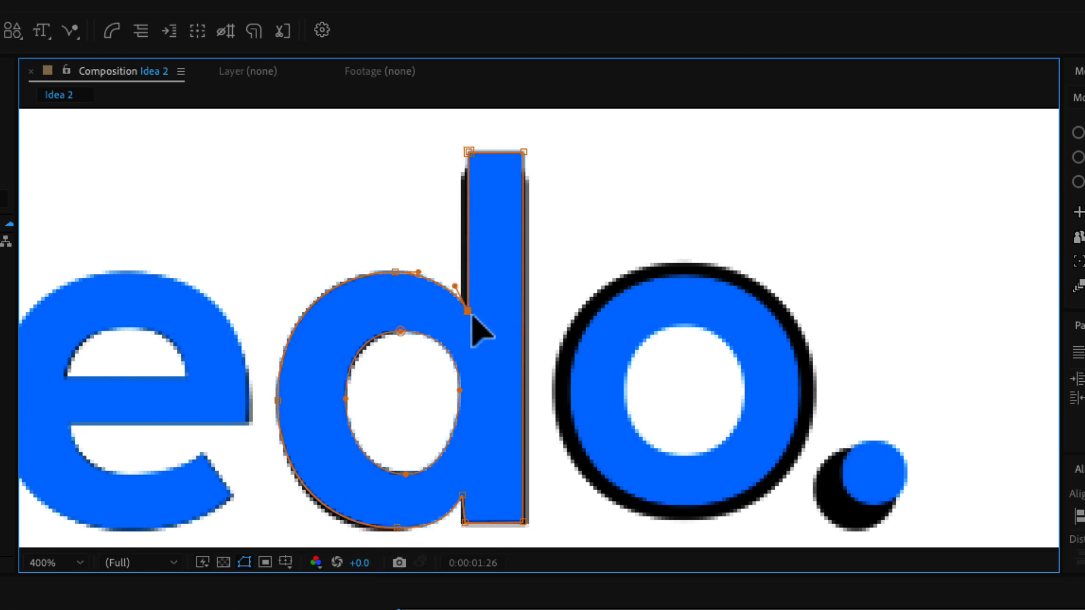
key(super+z)
drag(461, 144, 464, 315)
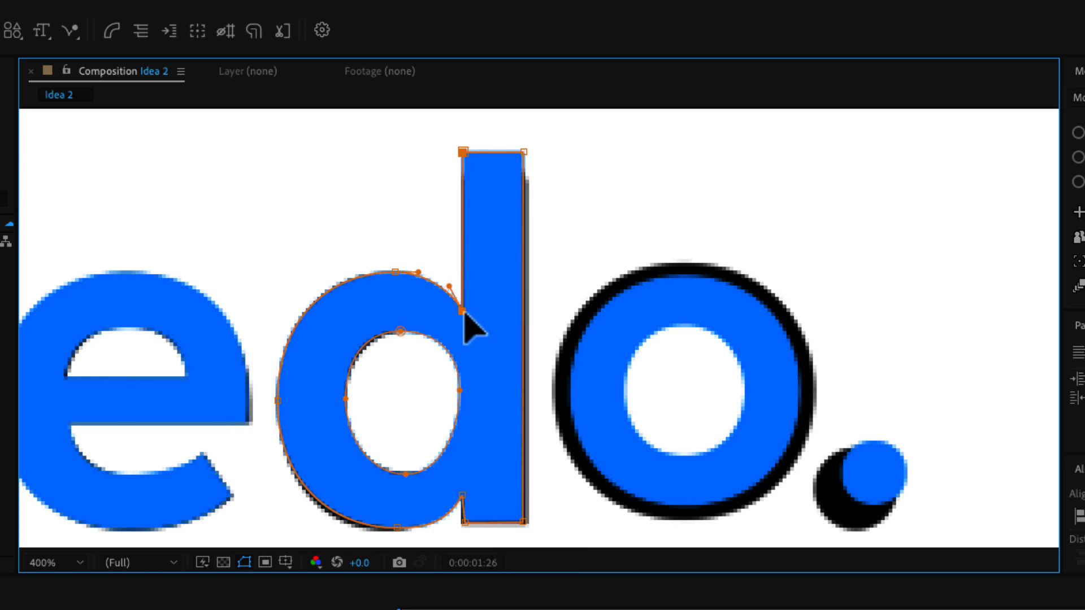
drag(548, 134, 531, 527)
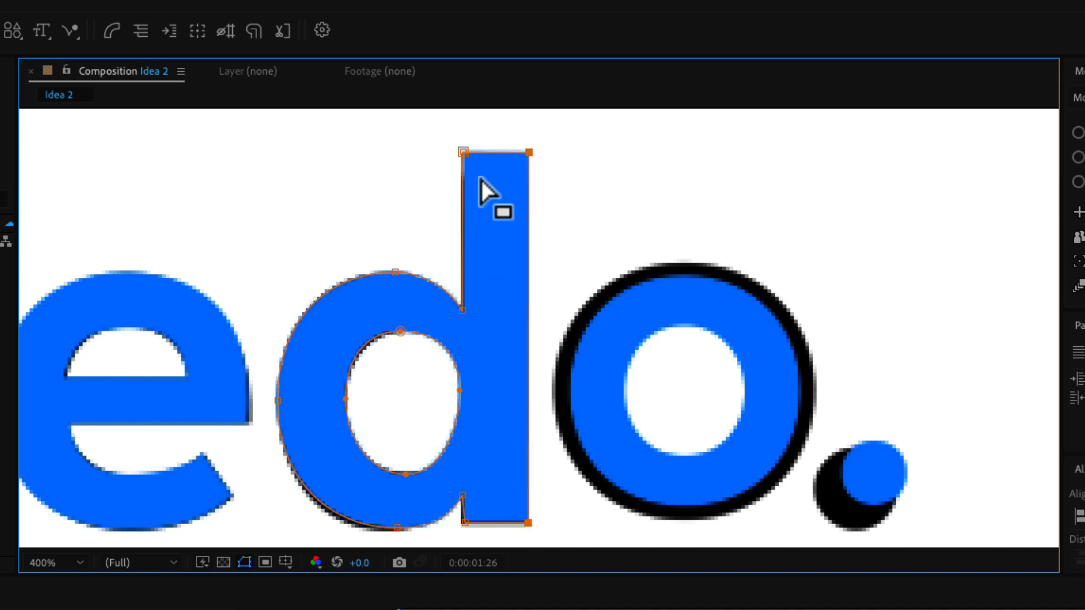
Step: Add a smooth point with horizontal curve handles midway along the top edge of the d's stem
click(45, 1)
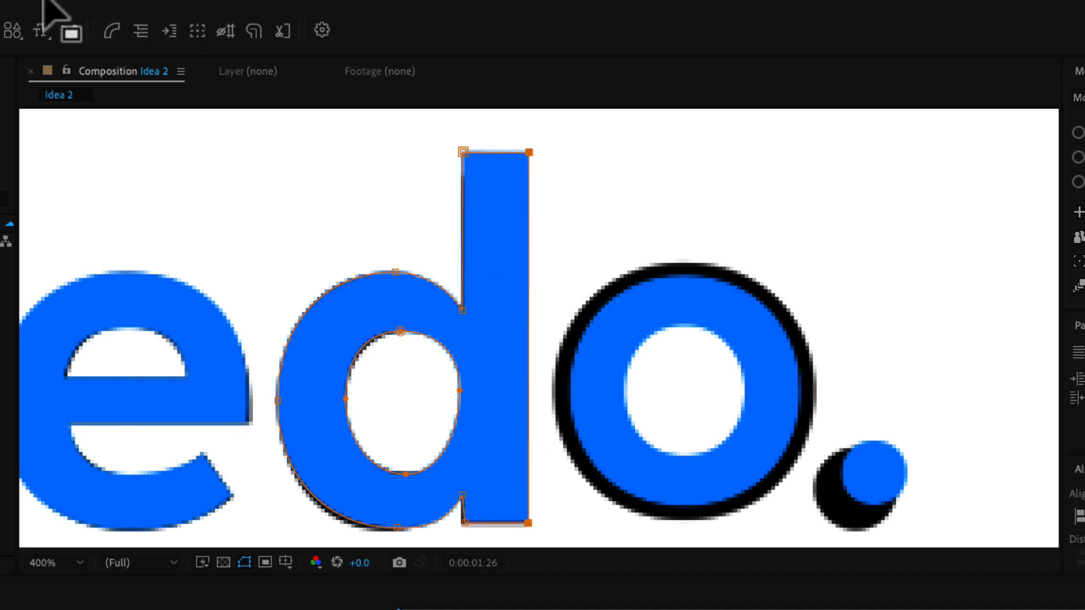
click(497, 152)
drag(497, 152, 459, 159)
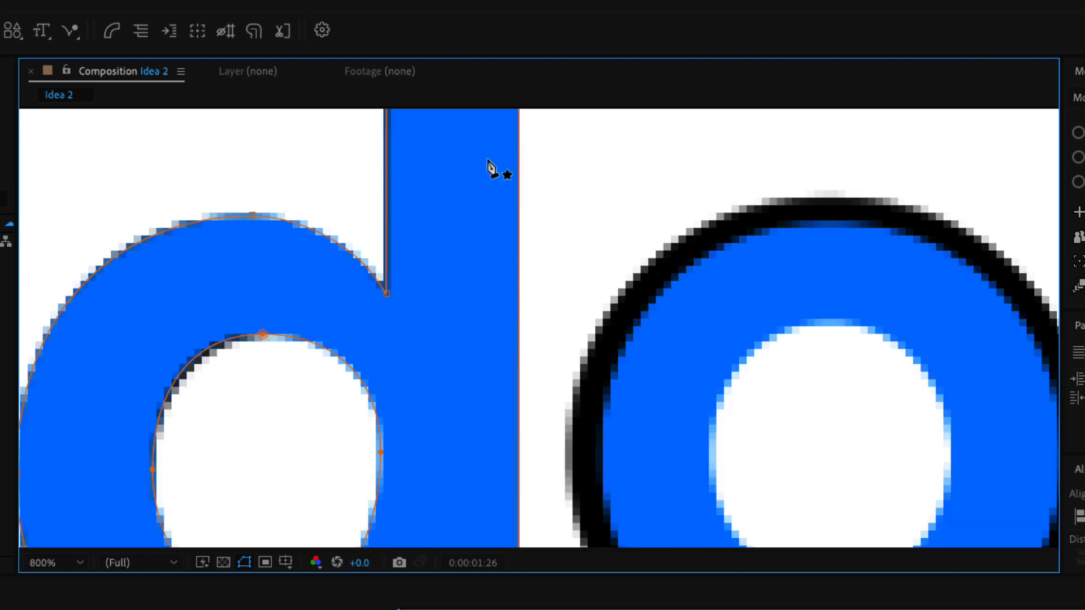
scroll(489, 168, up, 1)
drag(473, 158, 424, 431)
scroll(358, 242, up, 1)
drag(453, 165, 414, 171)
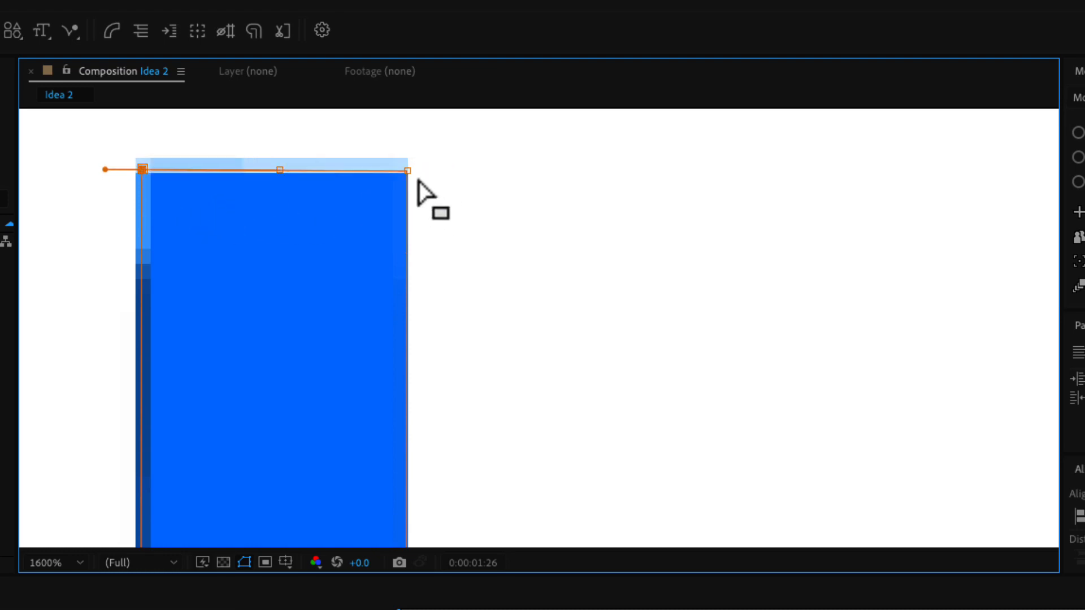
Step: Lower both top corners of the d's stem to form a rounded cap and shorten the top point's left handle
drag(407, 172, 375, 365)
drag(100, 324, 157, 379)
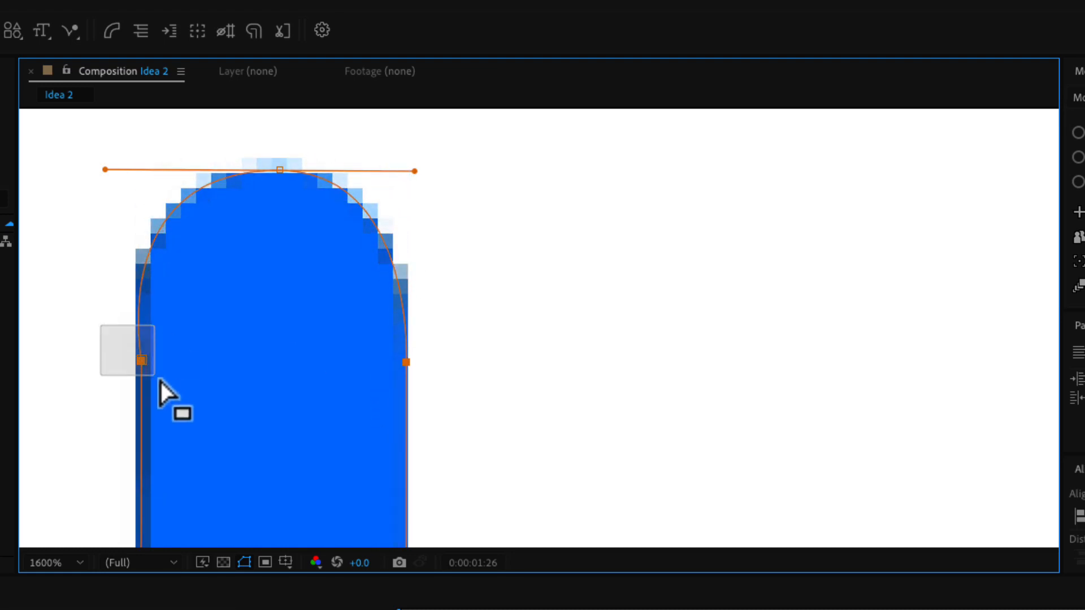
drag(106, 171, 116, 170)
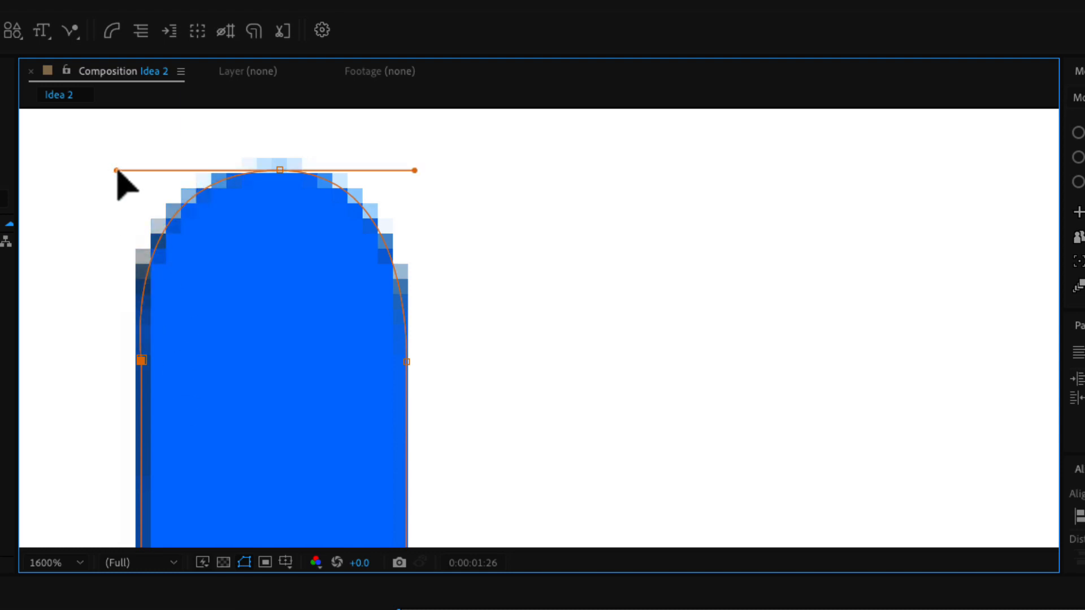
drag(346, 140, 250, 190)
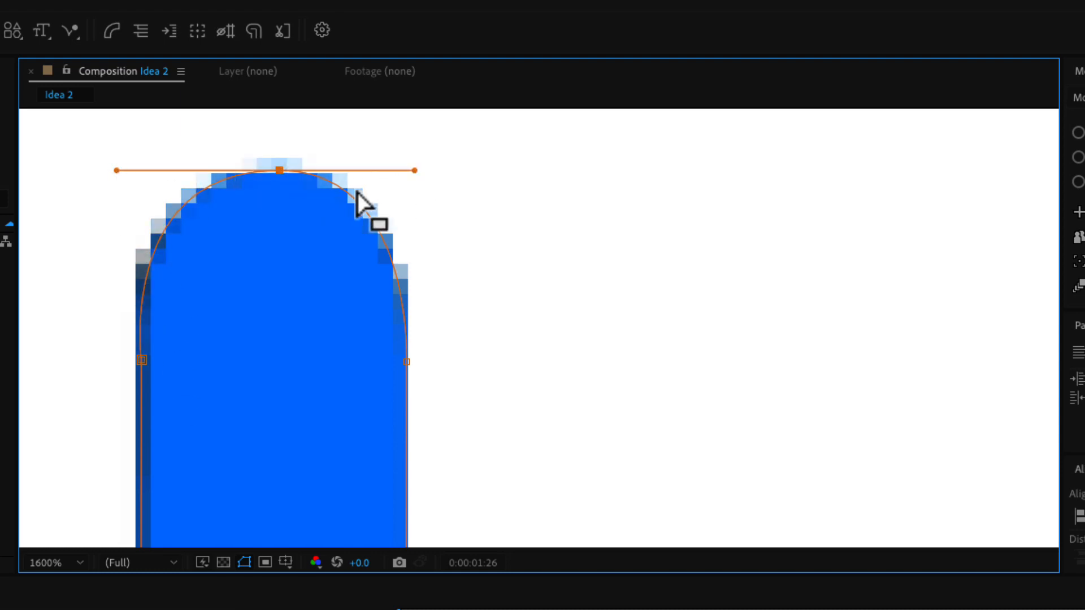
Step: Leave path editing on the D layer and centre its anchor point within the reshaped letter
key(comma)
key(comma)
key(comma)
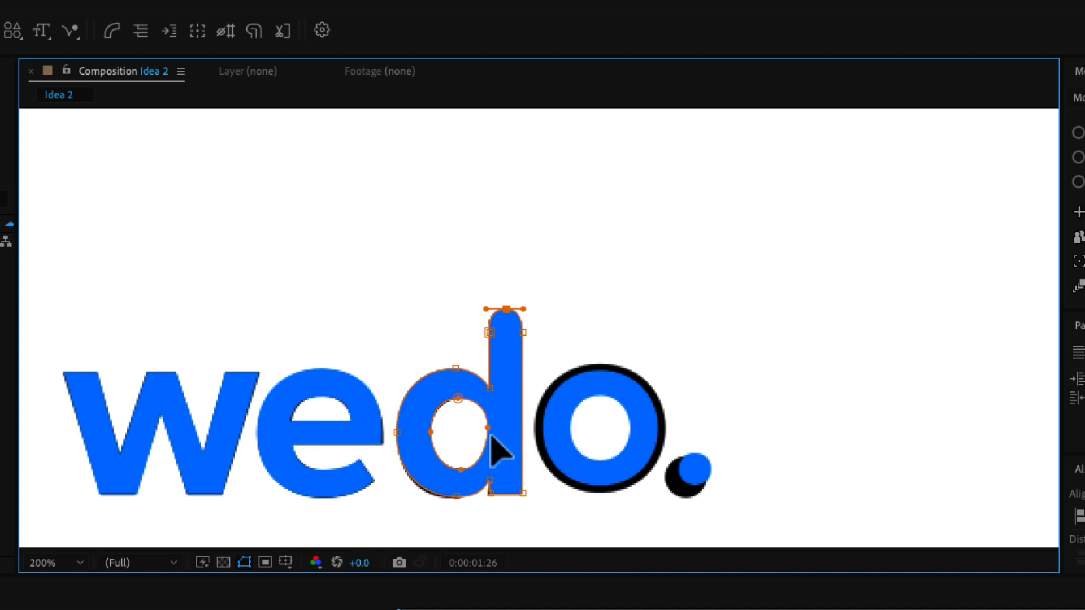
drag(492, 439, 457, 371)
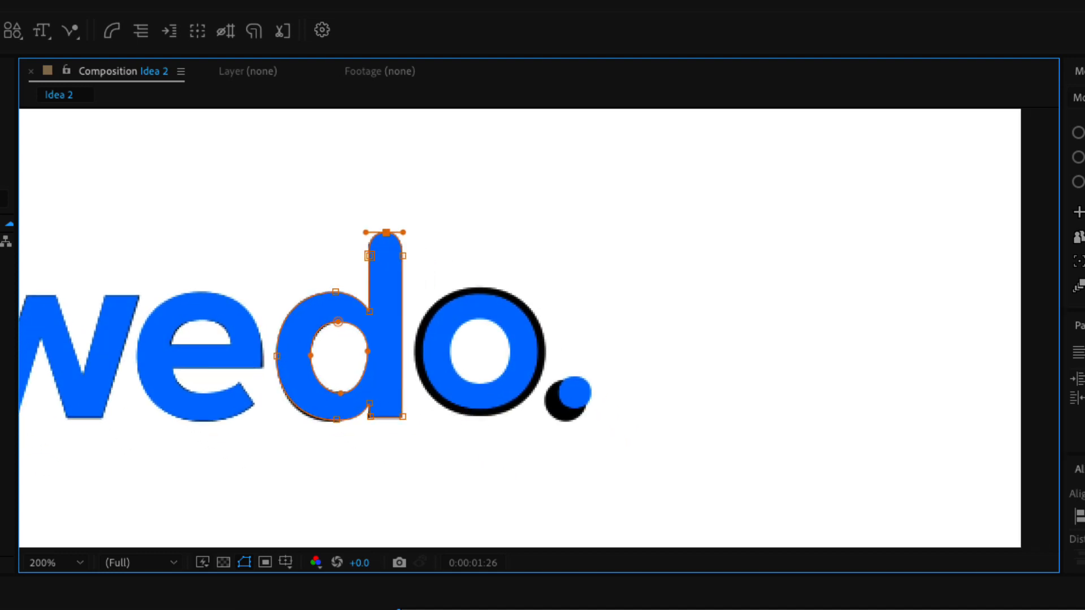
click(339, 609)
click(1083, 157)
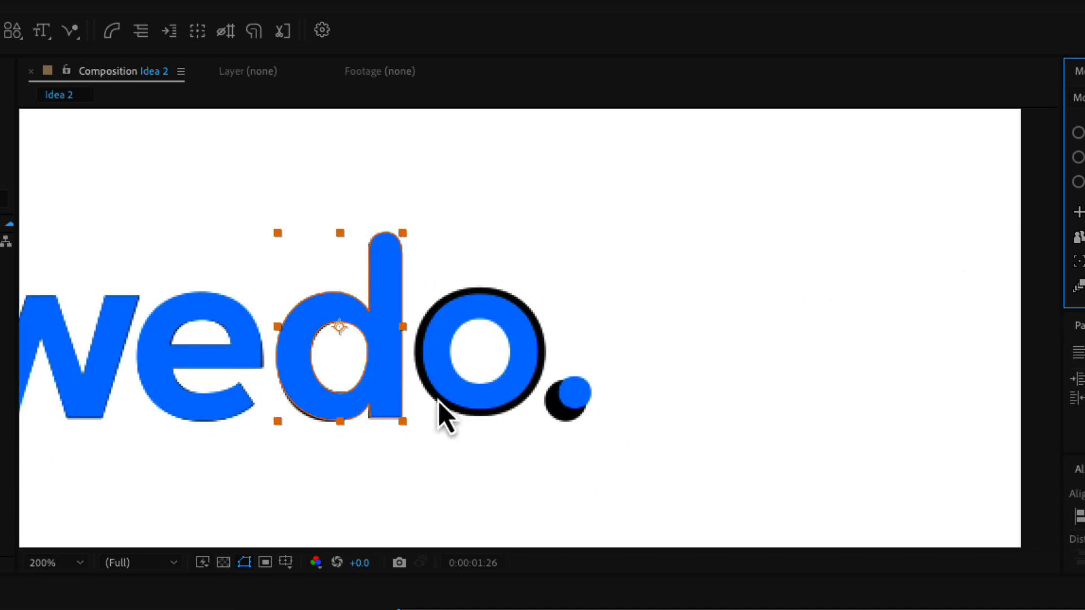
Step: Enlarge the outer path of the O layer from its corners until it matches the black reference ring
click(493, 402)
key(period)
double_click(538, 380)
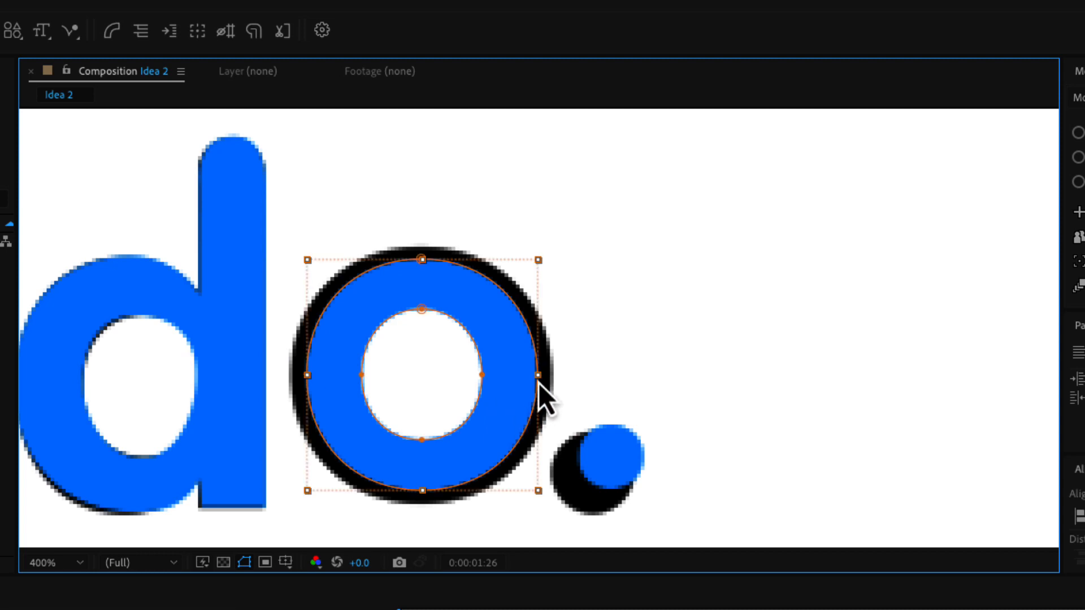
click(422, 261)
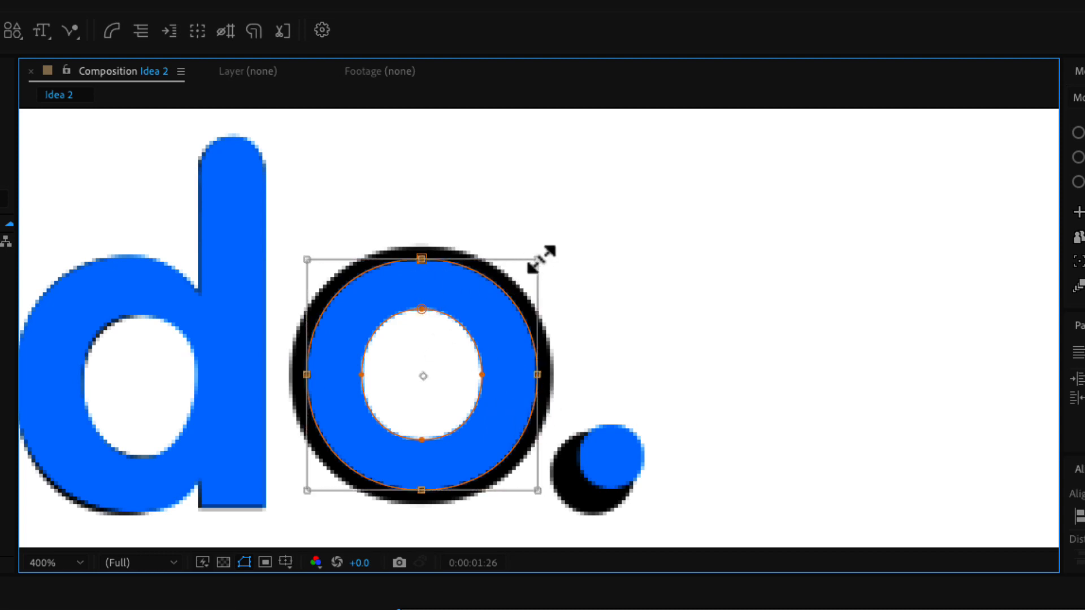
drag(540, 260, 549, 249)
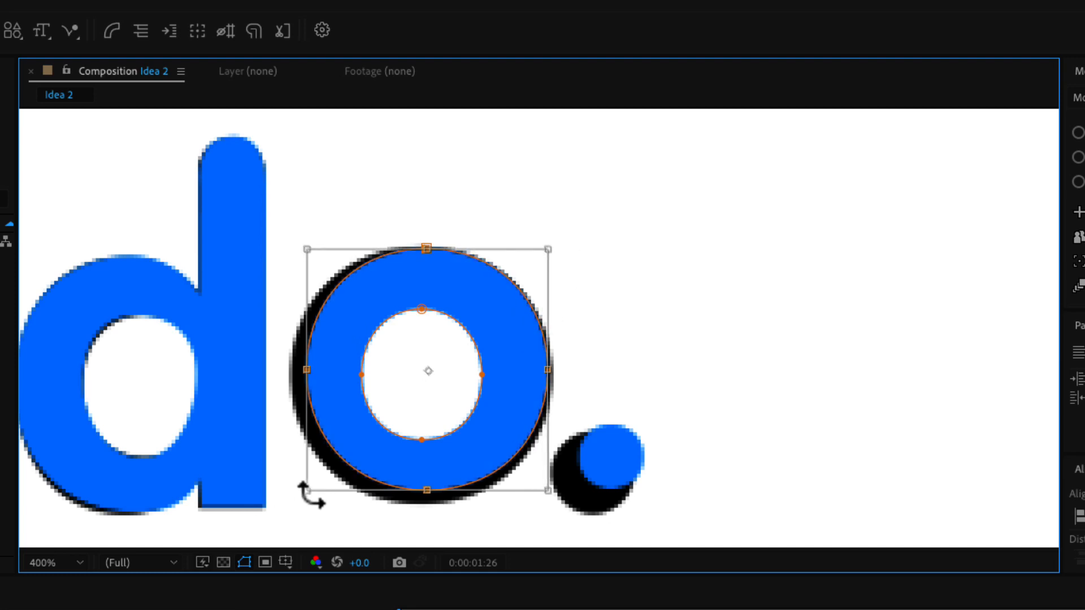
drag(305, 495, 292, 510)
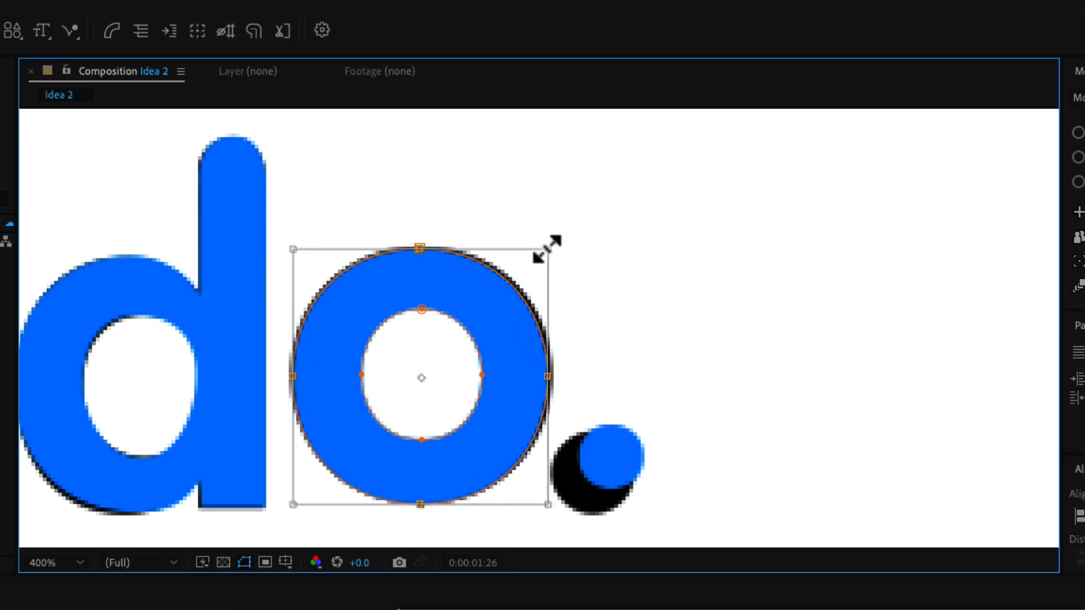
drag(548, 249, 553, 243)
double_click(422, 242)
Step: Stretch the O's inner path upward and downward to match the reference counter
double_click(424, 316)
mouse_move(424, 310)
mouse_down()
mouse_move(428, 287)
mouse_move(427, 304)
mouse_up()
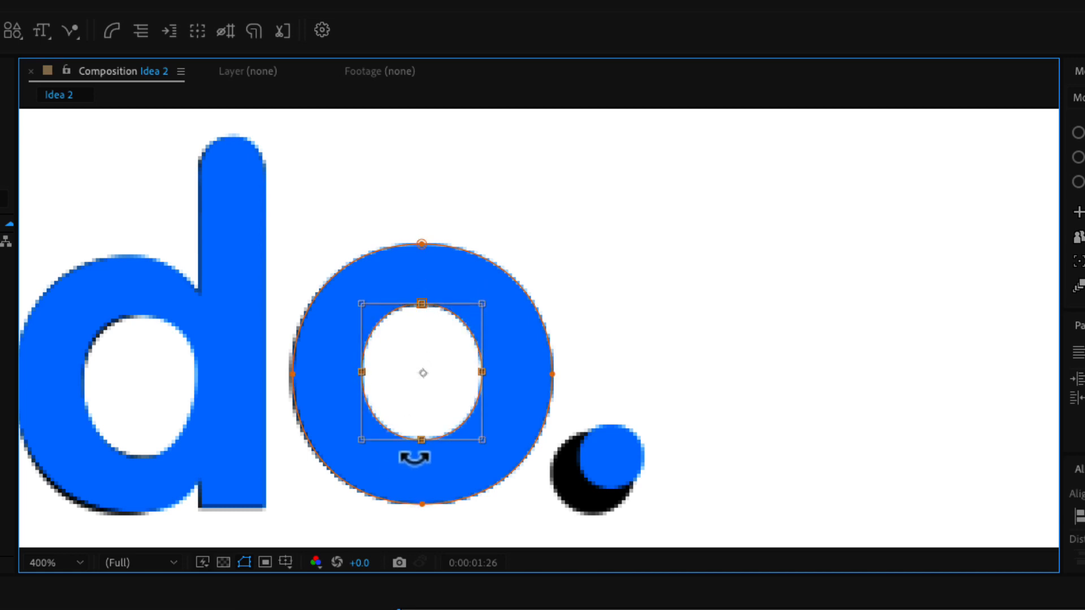
mouse_move(427, 441)
mouse_down()
mouse_move(416, 473)
mouse_move(420, 450)
mouse_up()
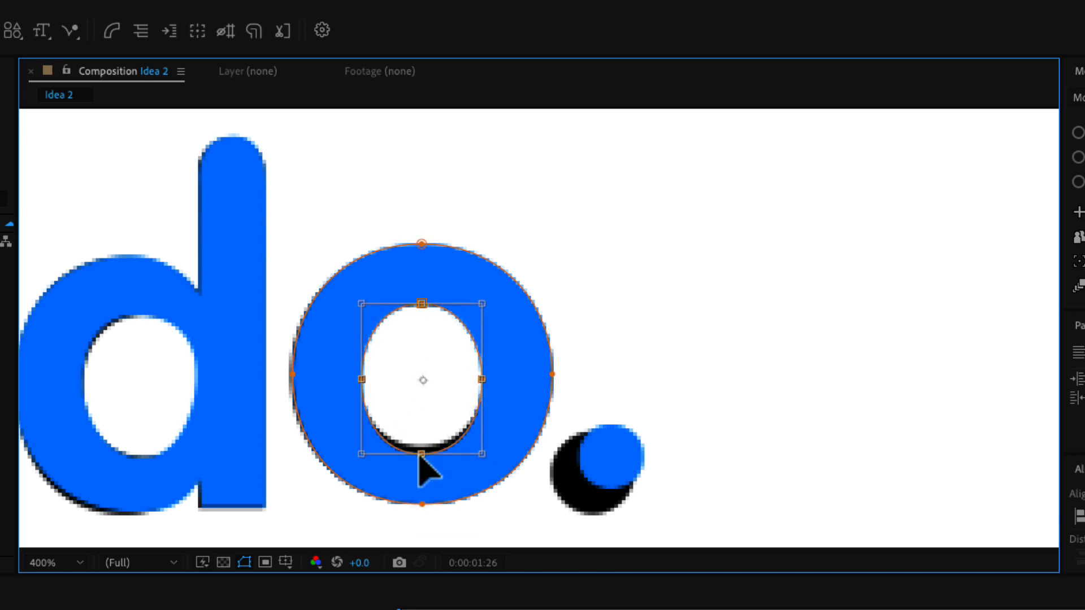
mouse_move(482, 376)
mouse_down()
mouse_move(509, 383)
mouse_move(481, 378)
mouse_up()
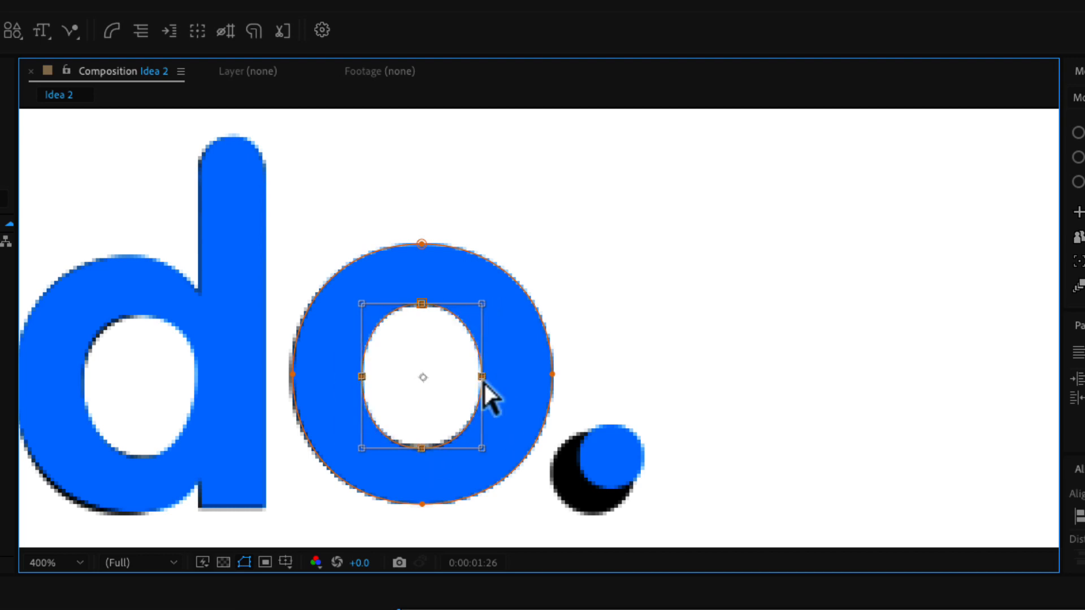
double_click(512, 394)
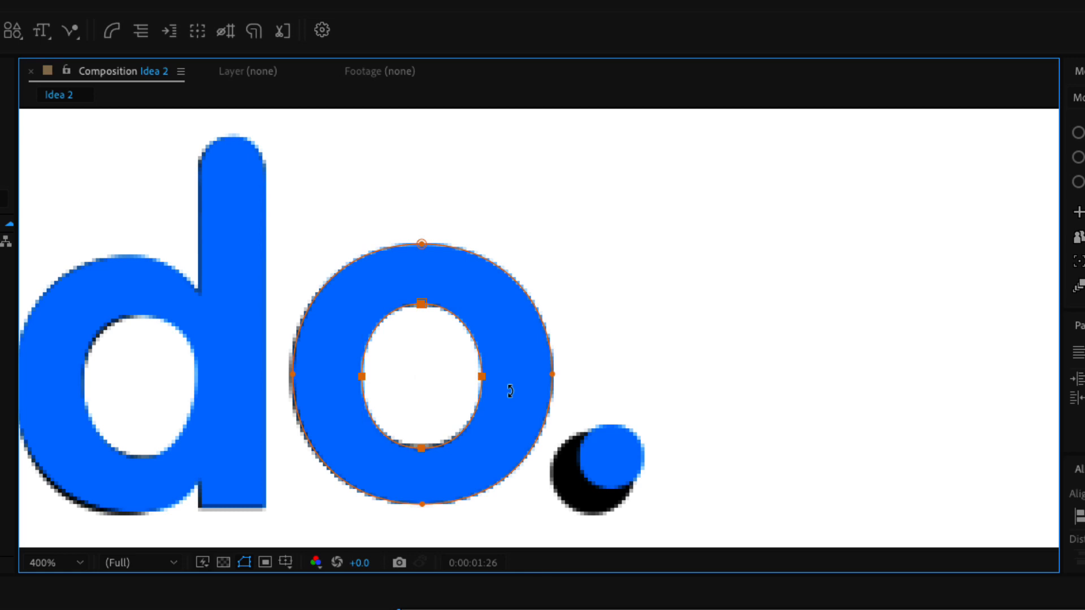
Step: Leave path editing on the O layer and centre its anchor point
click(511, 395)
click(170, 608)
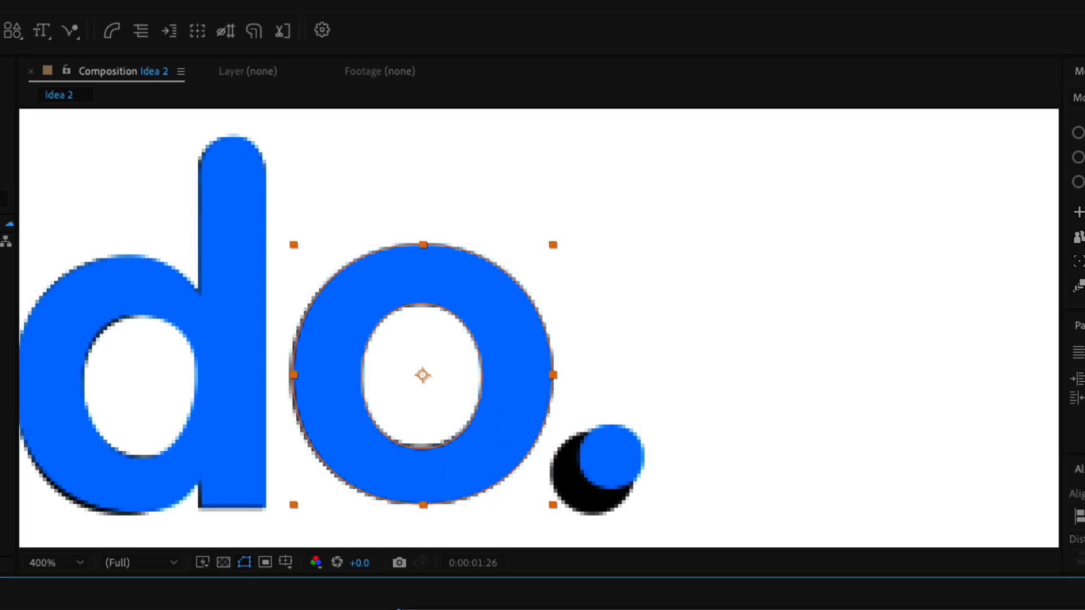
click(1078, 183)
Step: Move the period's dot layer so it sits centred over the black reference dot
click(623, 476)
drag(618, 520, 702, 332)
key(period)
drag(835, 240, 799, 265)
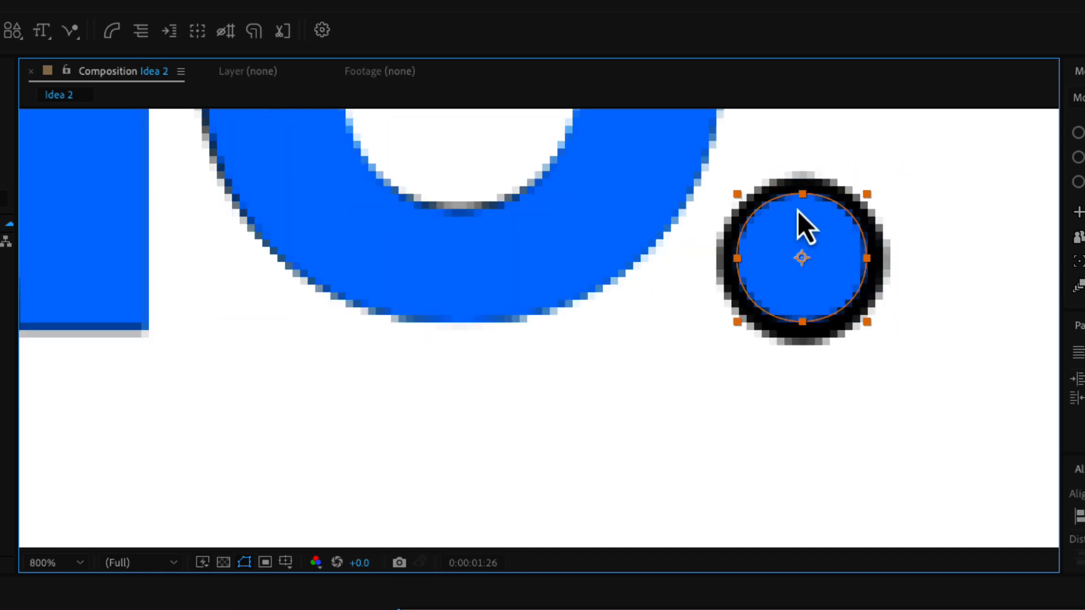
click(807, 198)
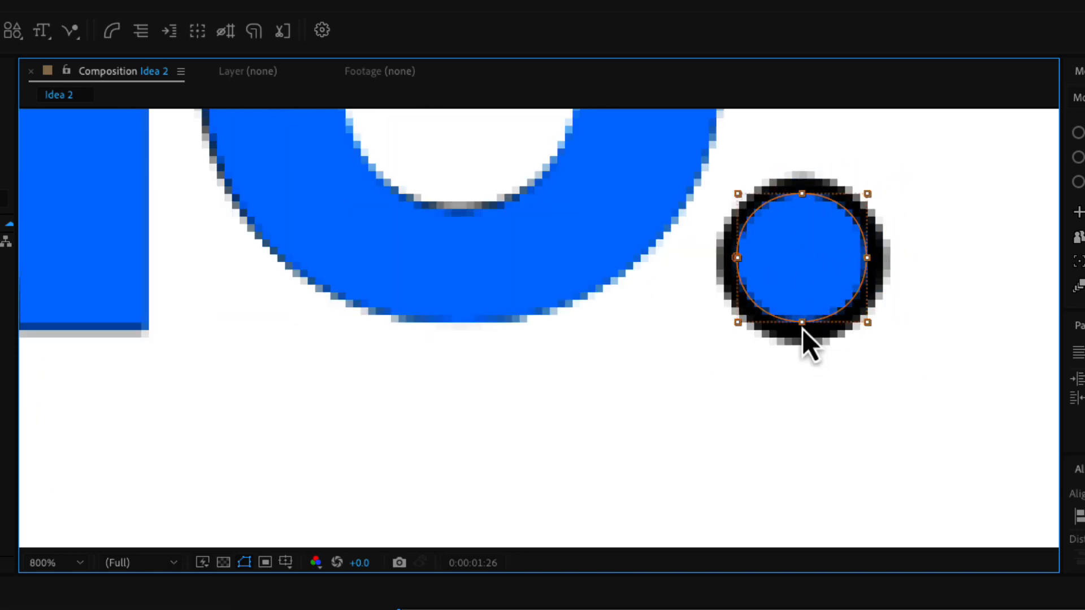
key(ctrl+a)
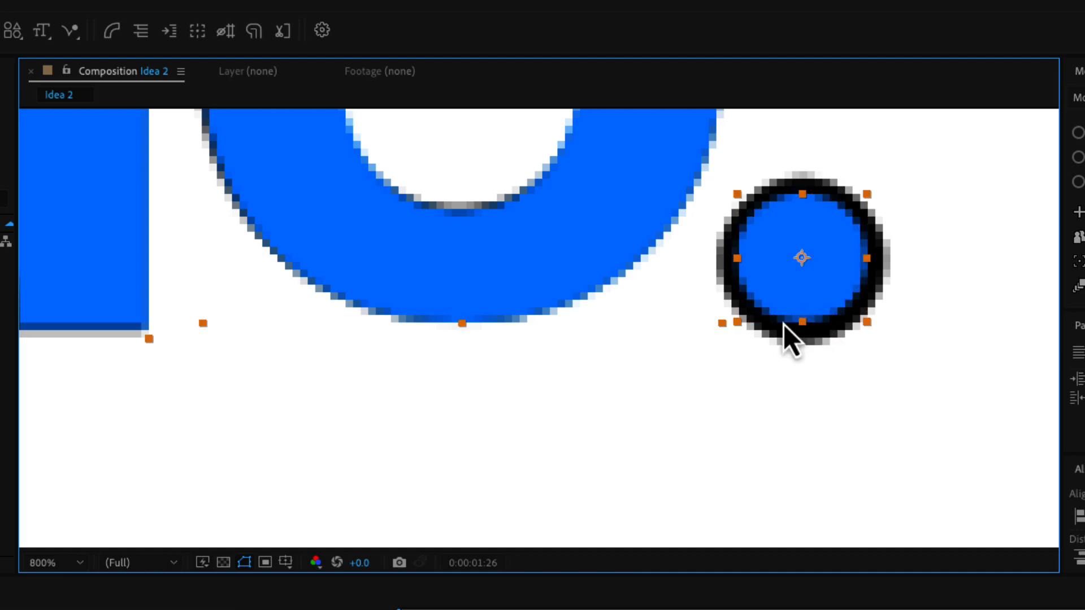
click(169, 608)
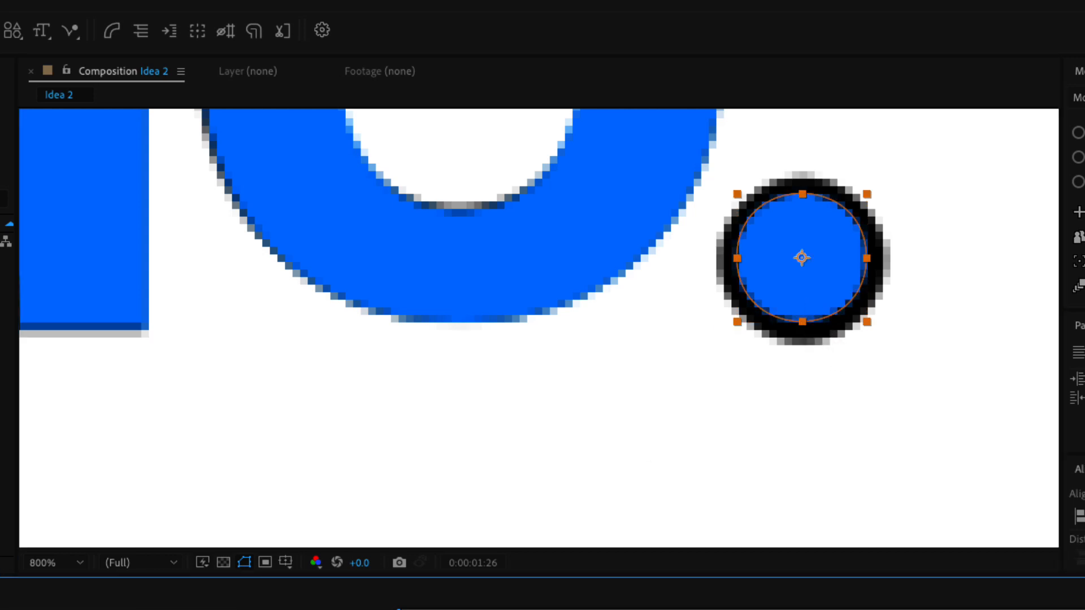
click(805, 327)
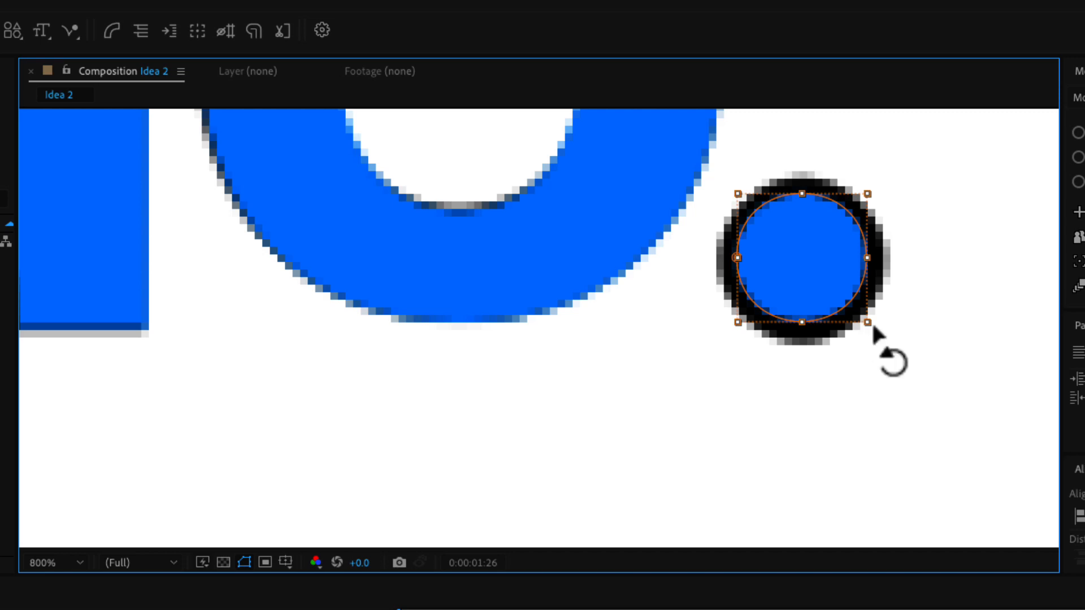
drag(872, 328, 880, 334)
key(super+z)
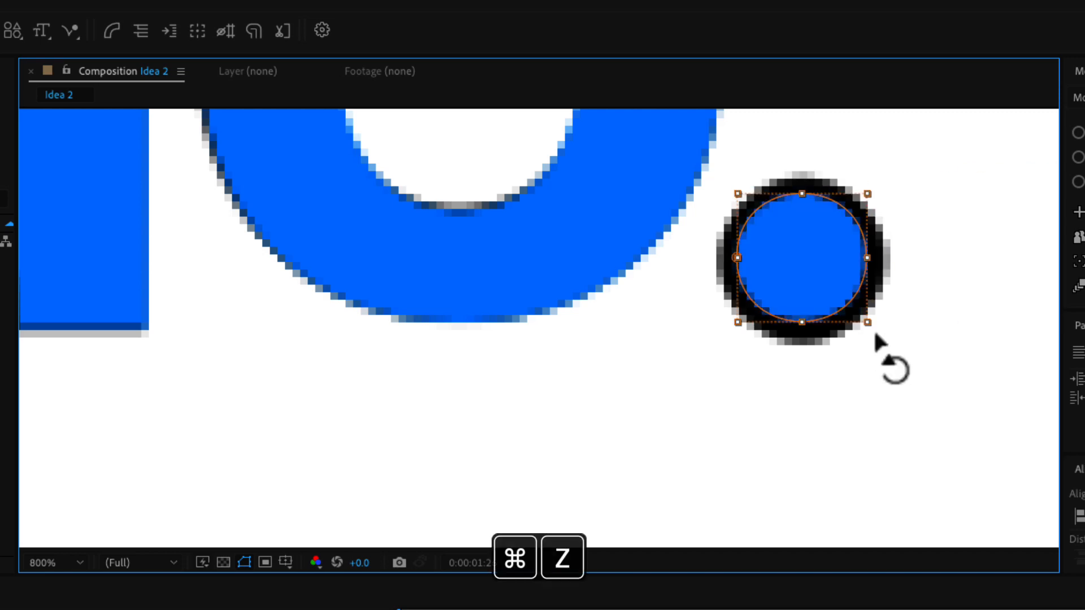
click(170, 608)
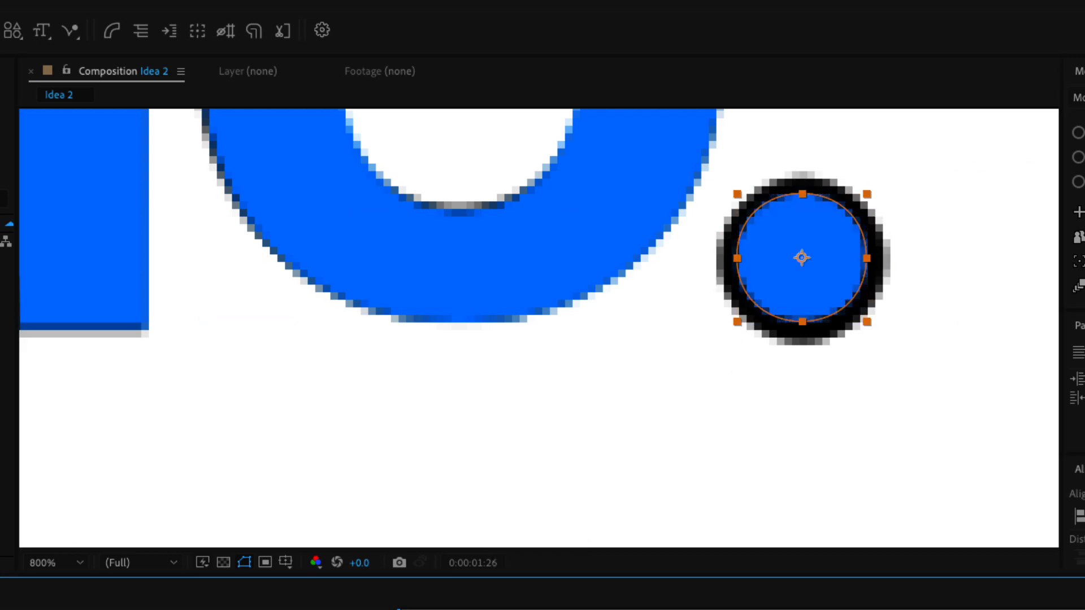
key(super+shift+a)
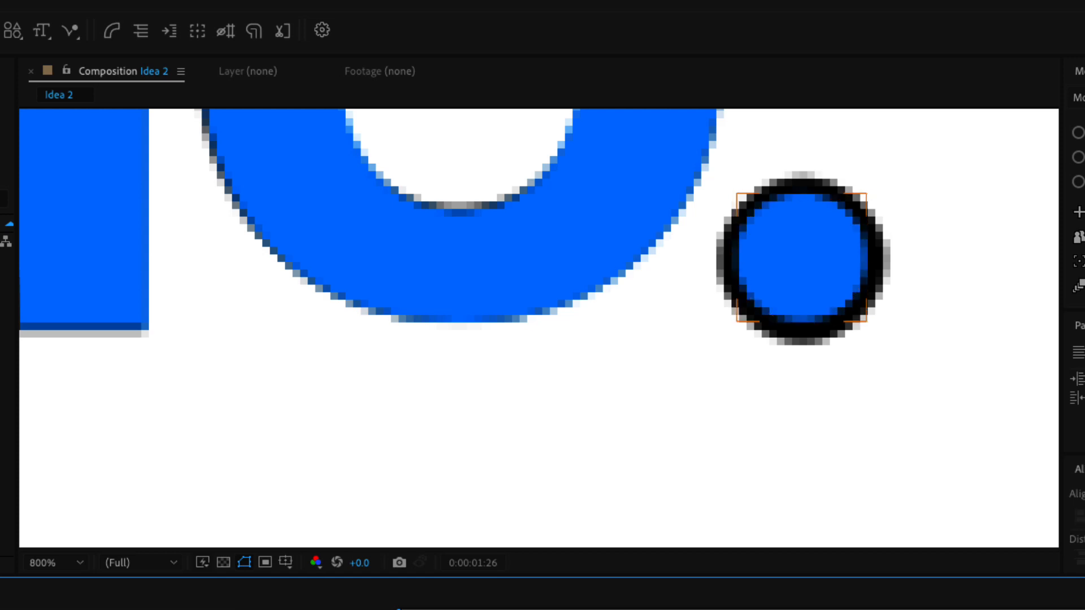
Step: Enlarge the dot's path from opposite corners to match the black reference dot and collapse the layer's properties
click(170, 608)
click(170, 608)
click(736, 258)
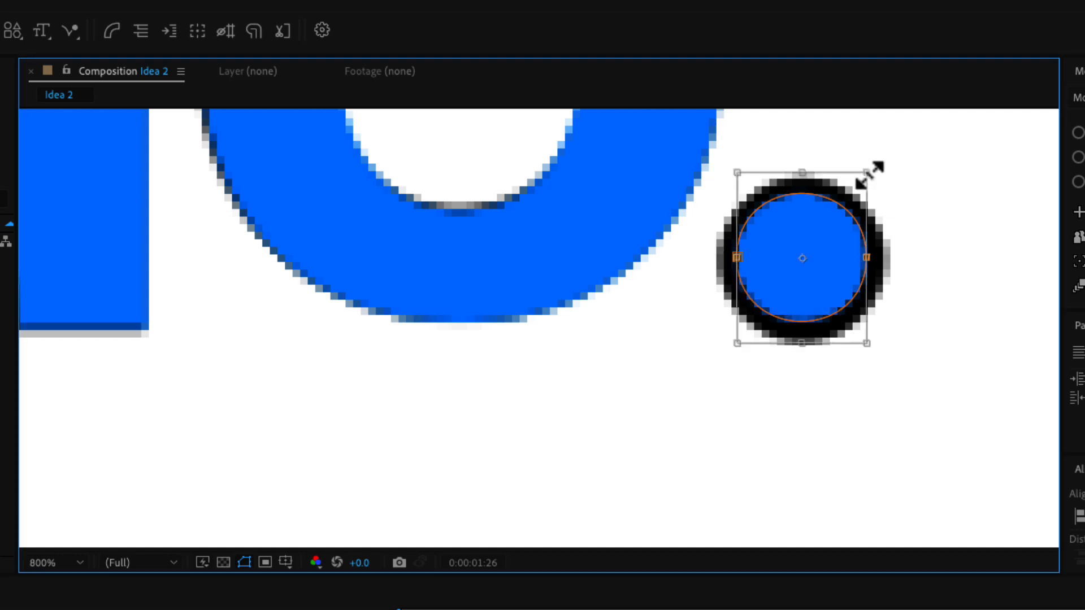
drag(867, 173, 918, 157)
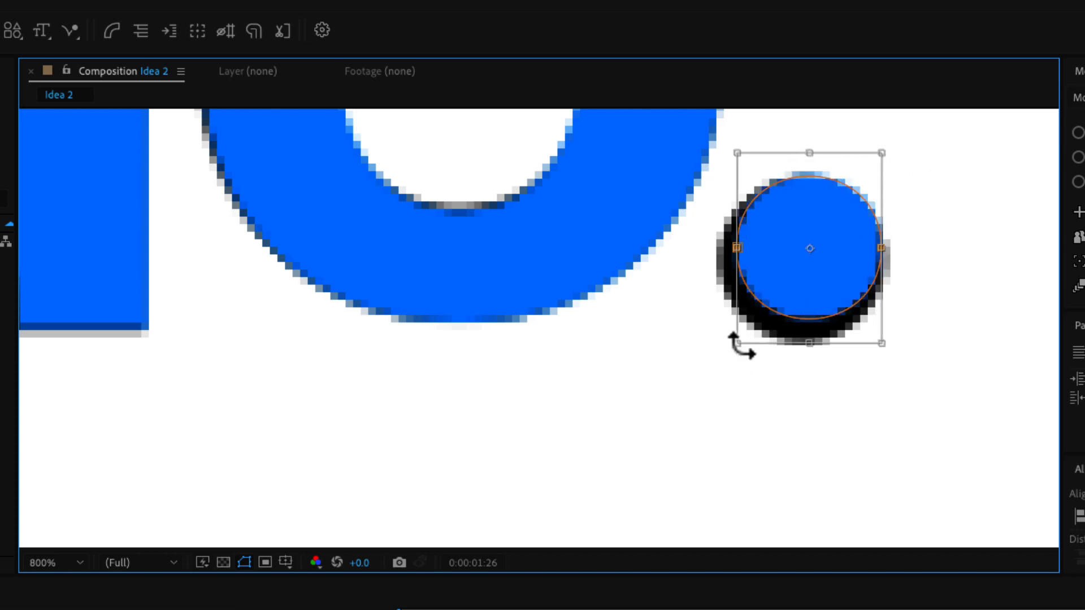
drag(739, 348, 720, 369)
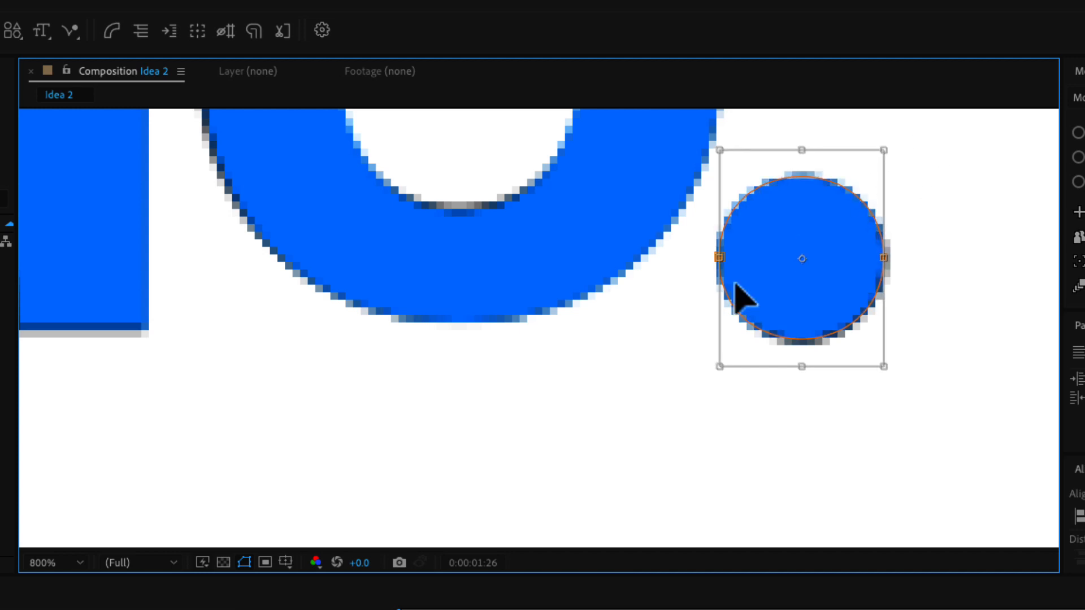
key(comma)
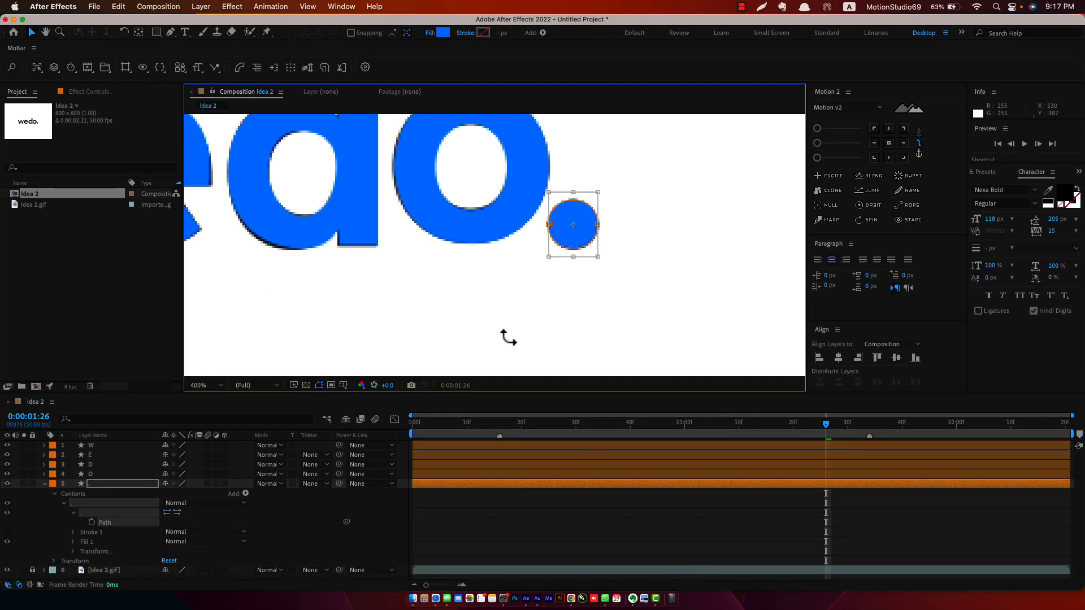
key(shift+slash)
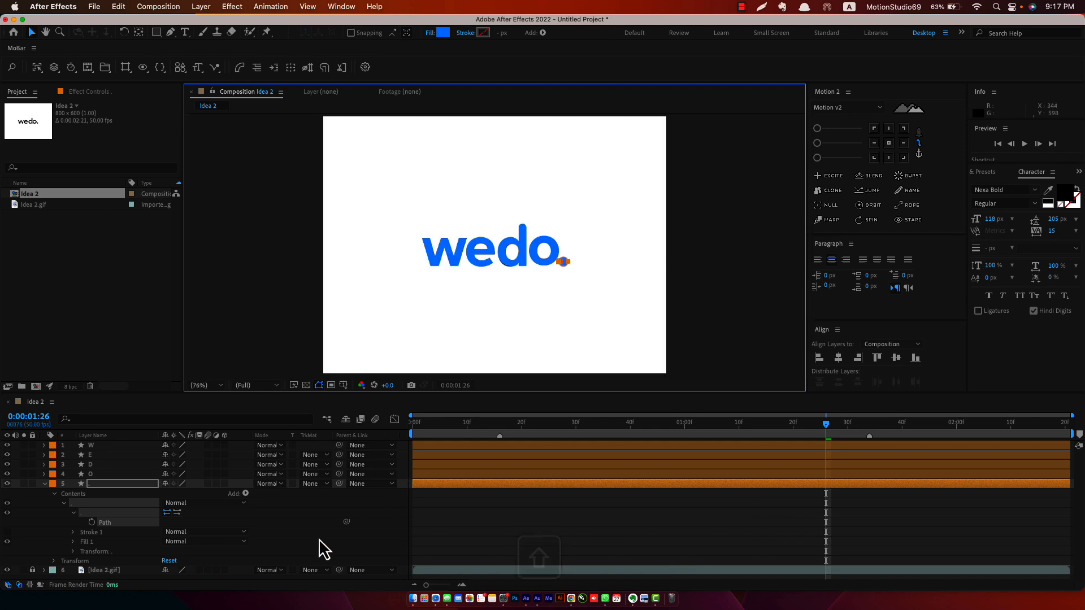
key(u)
click(138, 485)
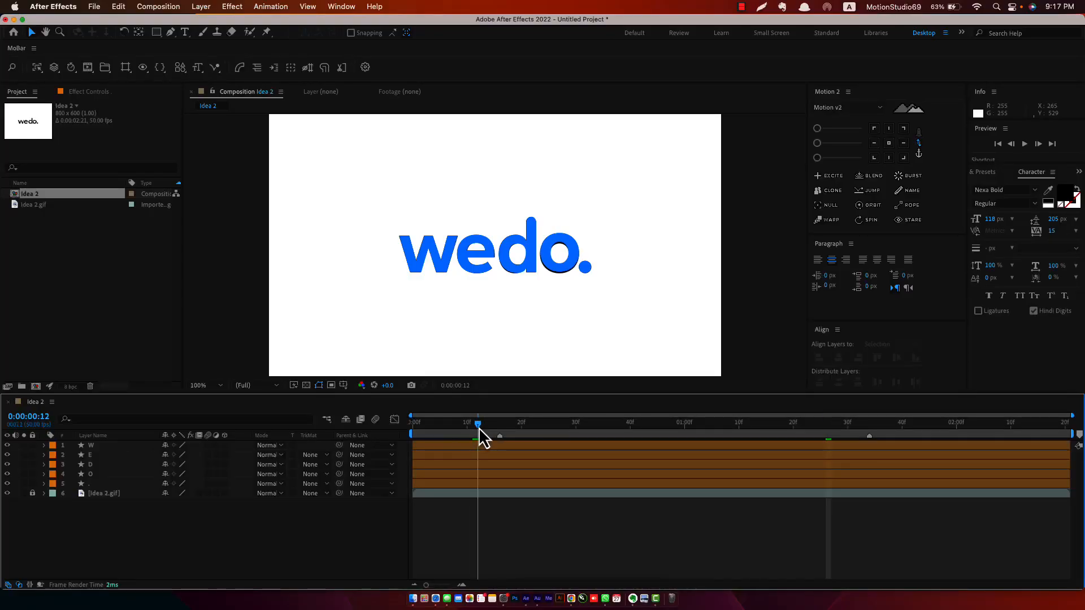
Step: Create a Position keyframe on the dot layer at 0:00:00:16 and move that keyframe to the second timeline marker
drag(480, 433, 501, 434)
click(588, 271)
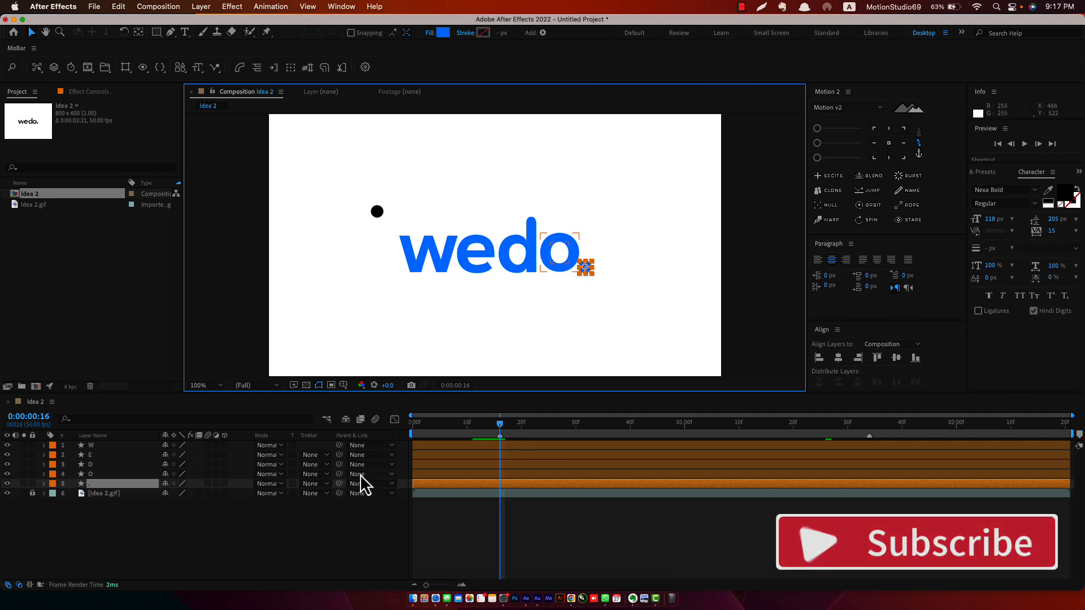
key(p)
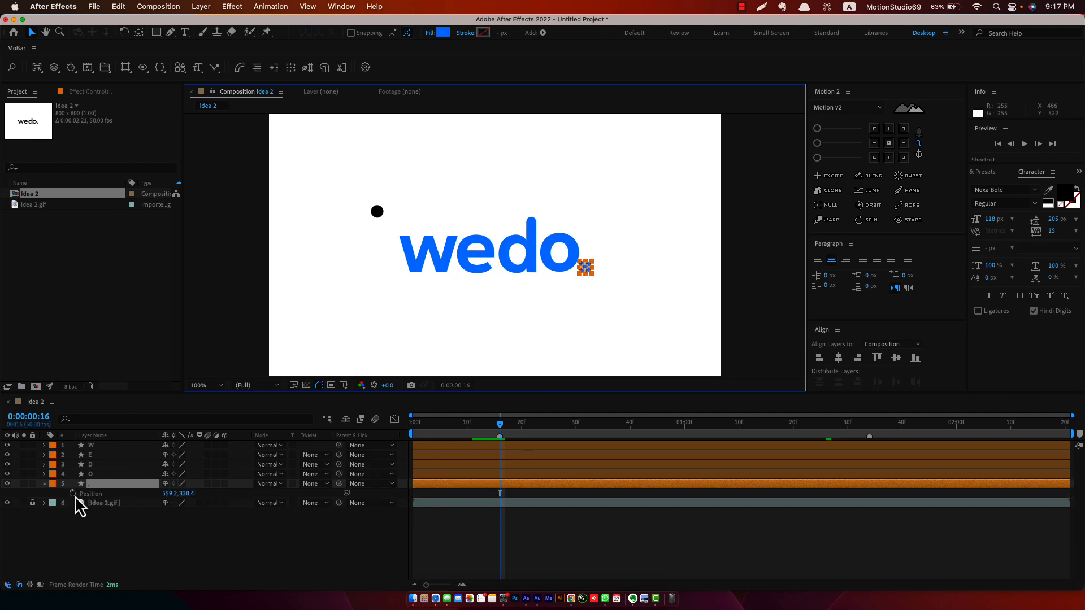
click(72, 494)
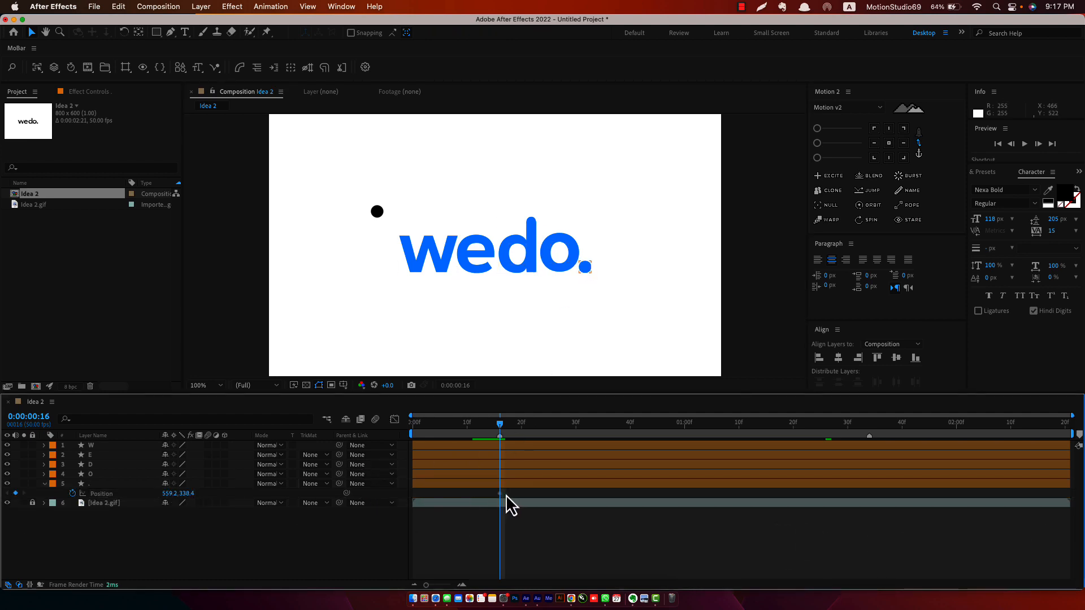
drag(501, 495, 883, 499)
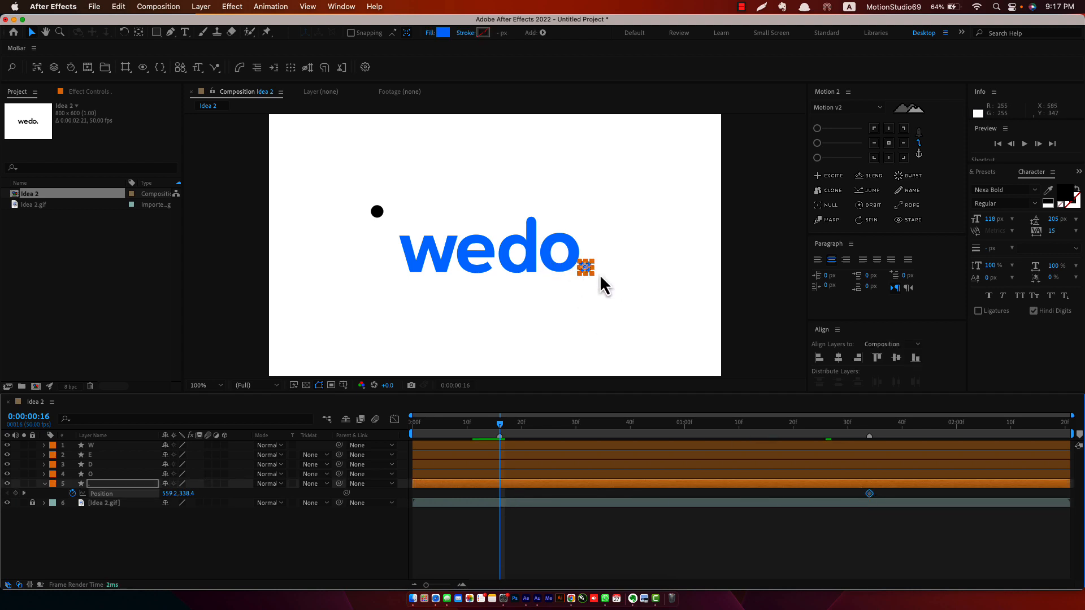
Step: At 0:00:00:16, move the dot onto the reference dot up beside the w, at about 191.3, 240.2
scroll(597, 286, up, 3)
scroll(757, 279, down, 2)
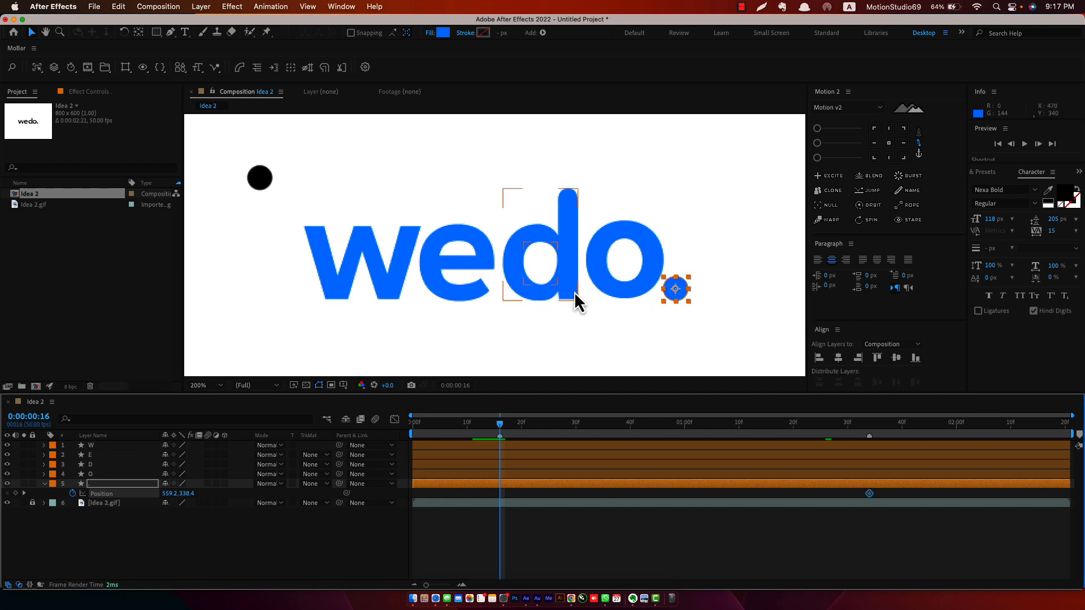
drag(678, 291, 260, 181)
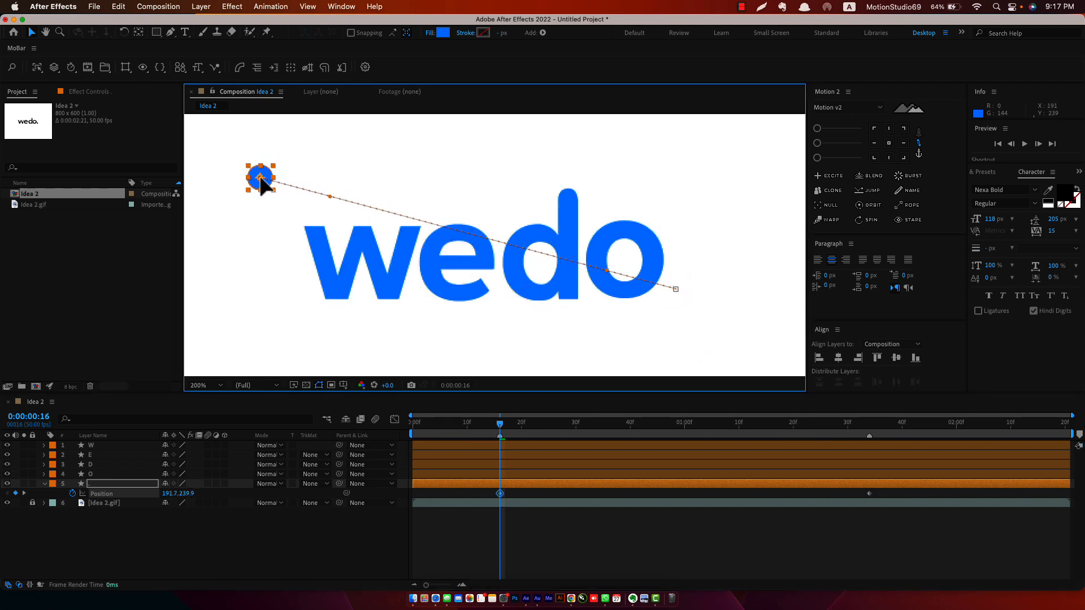
scroll(260, 180, up, 1)
drag(308, 229, 574, 273)
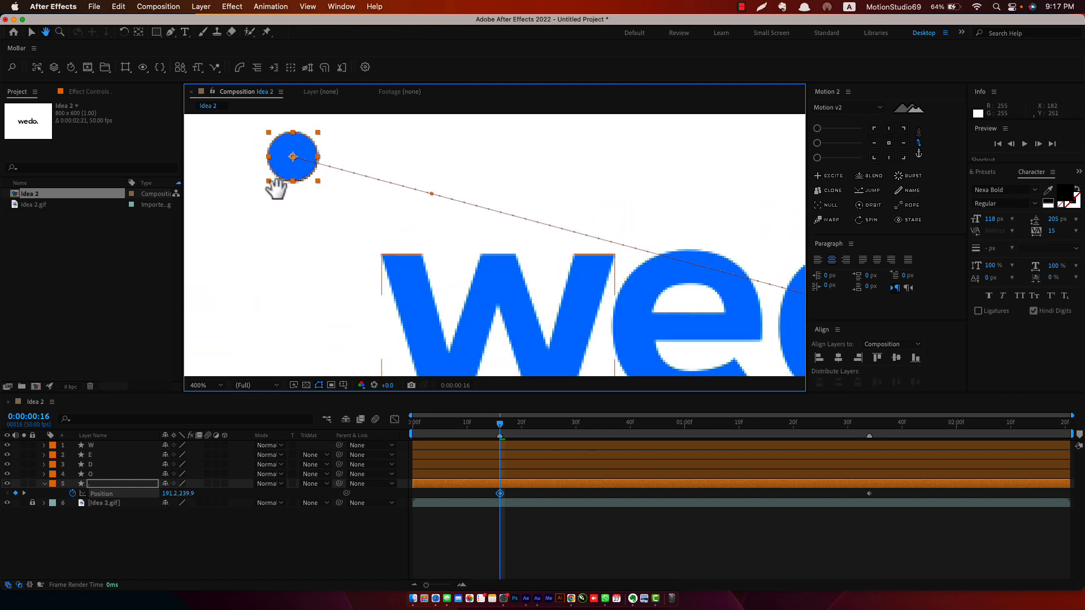
drag(283, 174, 341, 215)
key(.)
drag(216, 210, 388, 276)
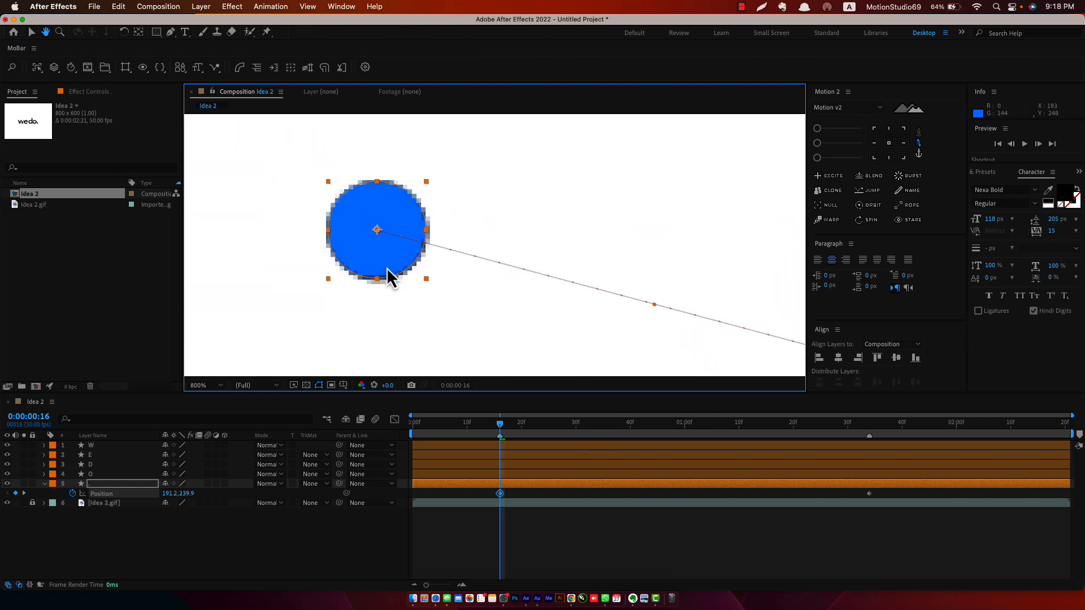
drag(375, 232, 374, 234)
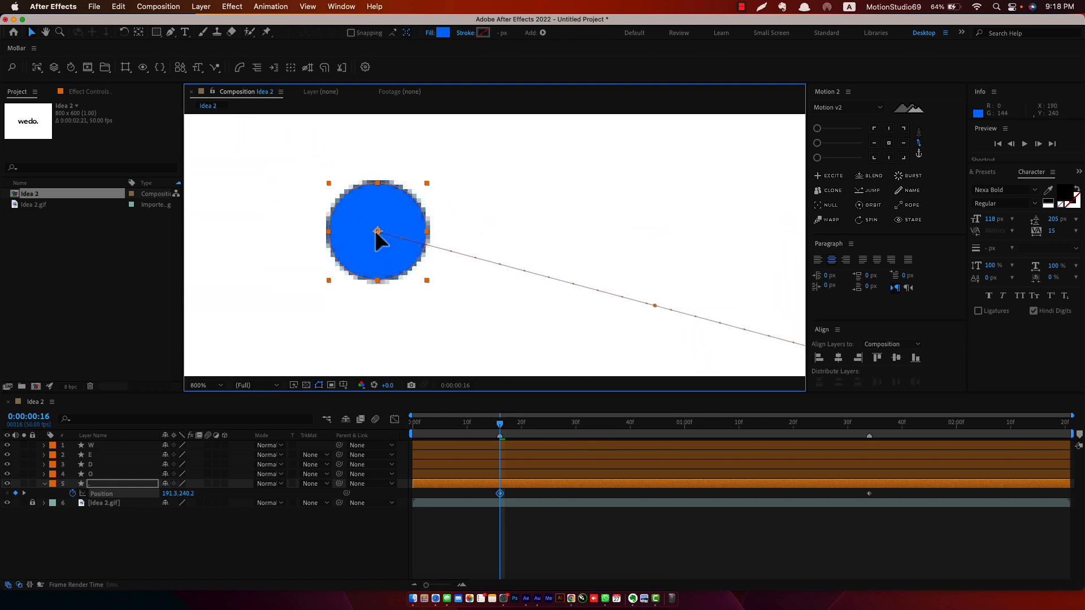
Step: At 0:00:00:21, move the dot down onto the reference dot at the w's upper edge, at about 241.5, 294.5
drag(515, 431, 523, 433)
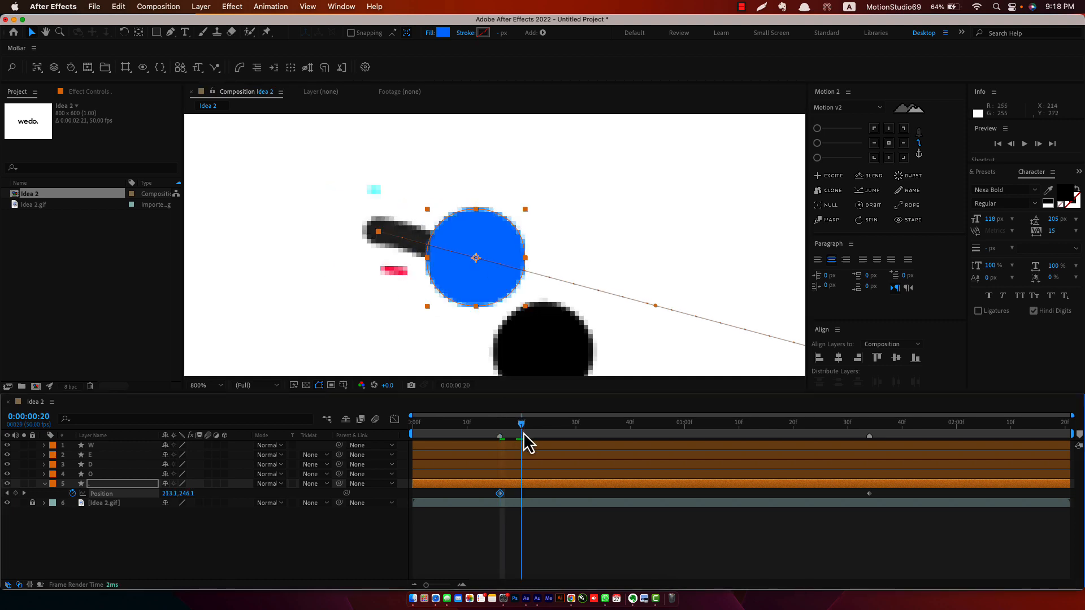
key(comma)
key(comma)
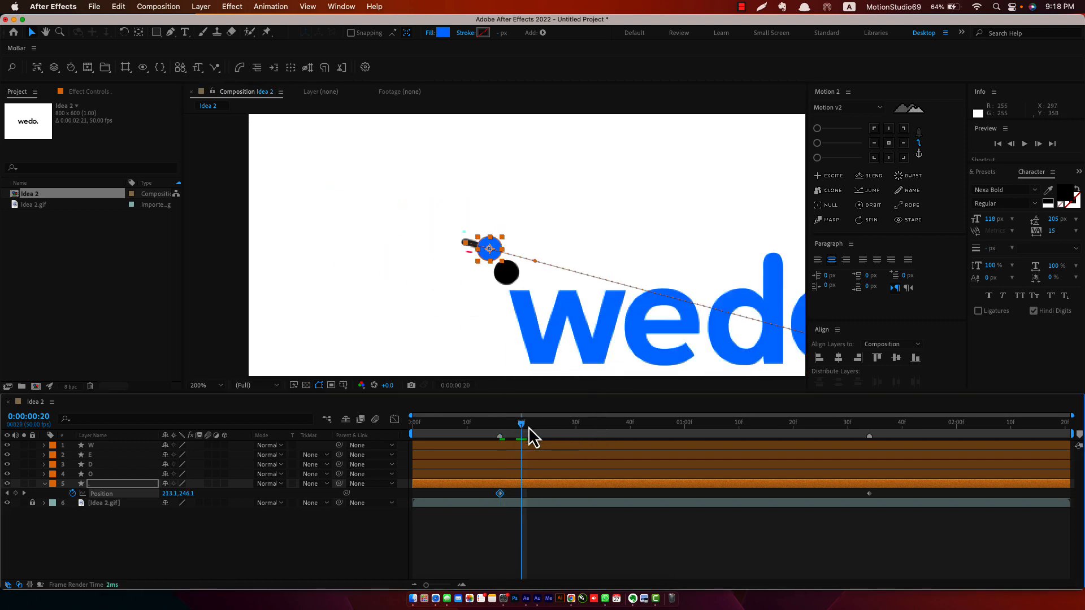
click(527, 436)
drag(500, 257, 523, 311)
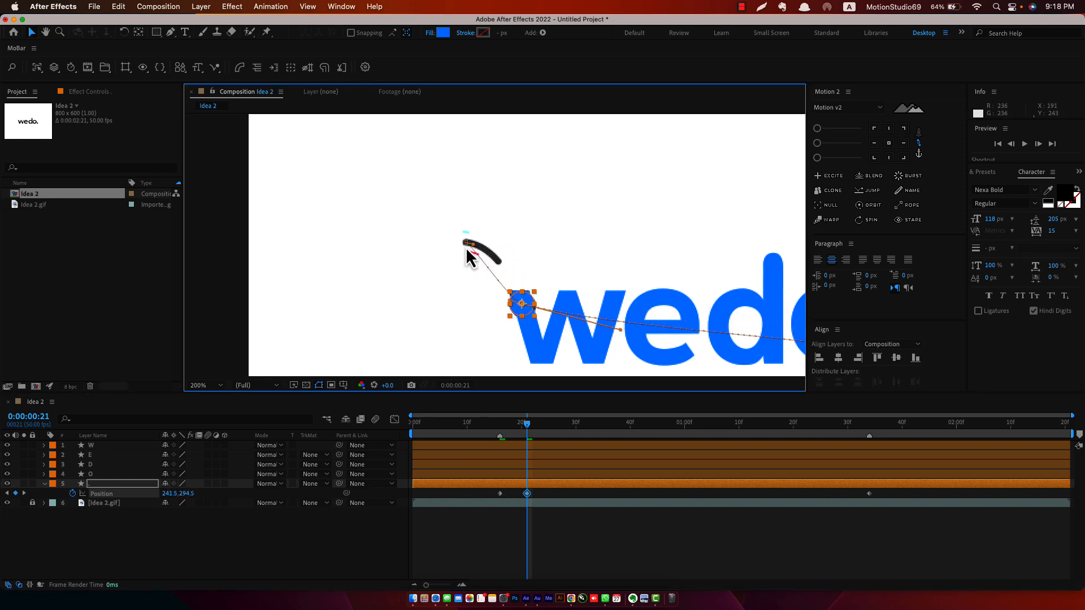
Step: Place the dot in the w's first valley at 259.6, 339.6 at 0:00:00:23, and on its middle peak at 282.2, 290.6 at 0:00:00:24
click(538, 429)
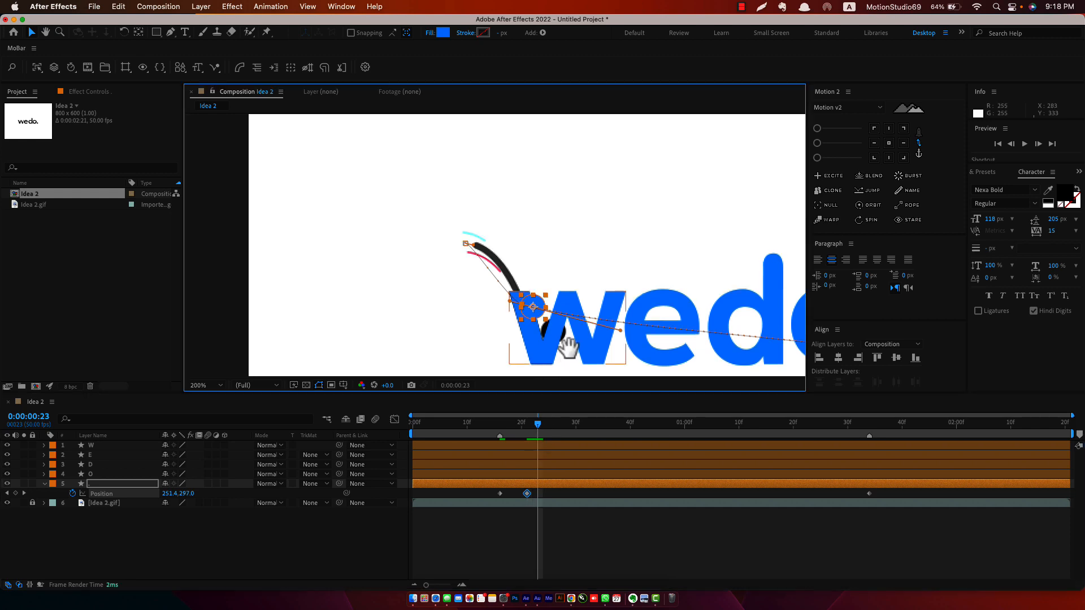
scroll(572, 344, up, 2)
drag(368, 169, 383, 260)
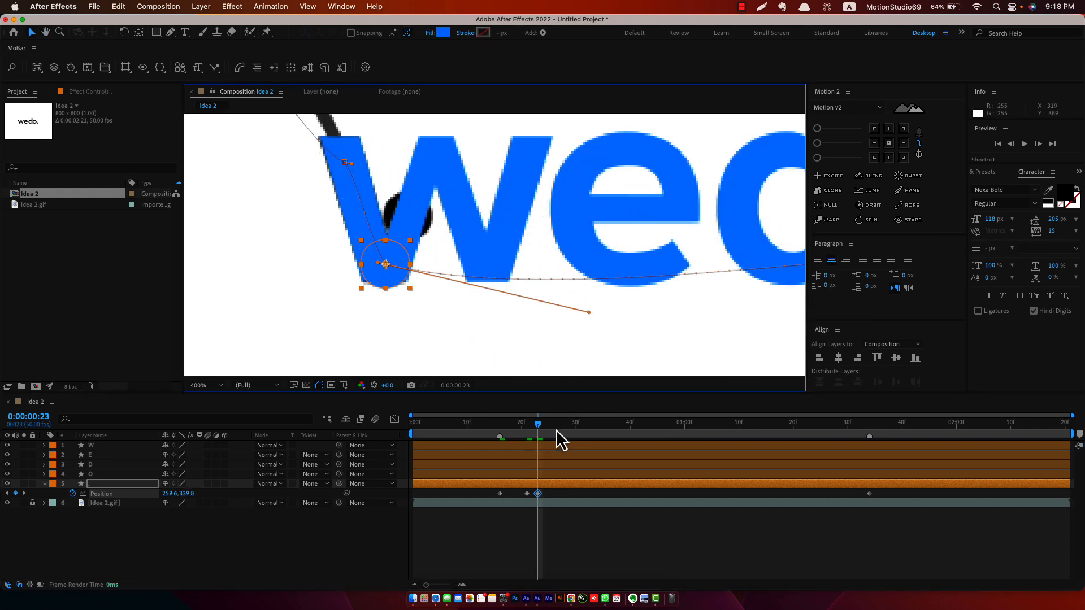
key(Page_Down)
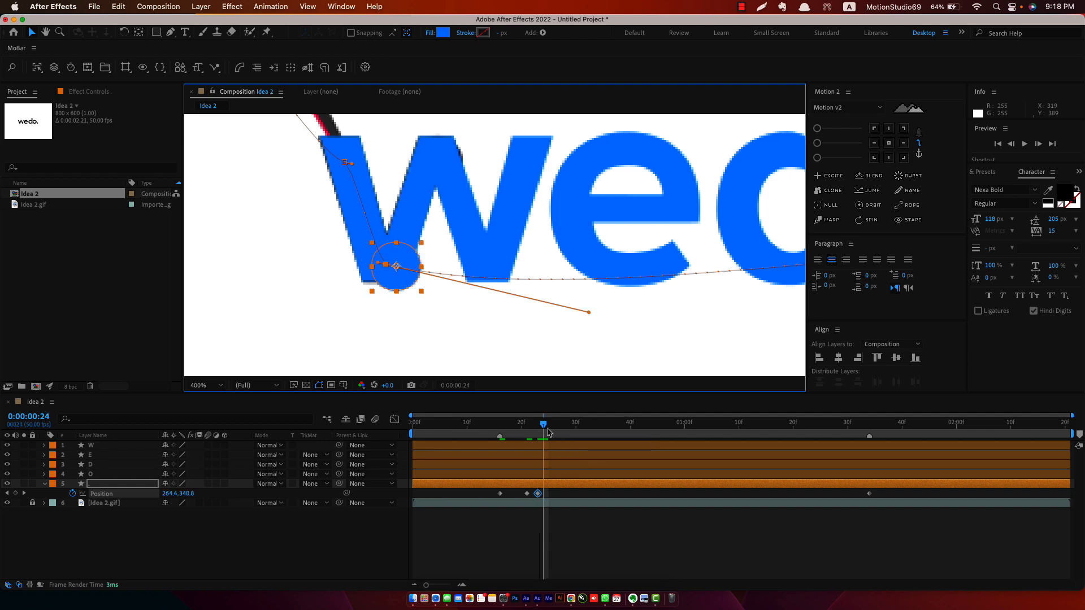
drag(396, 267, 435, 154)
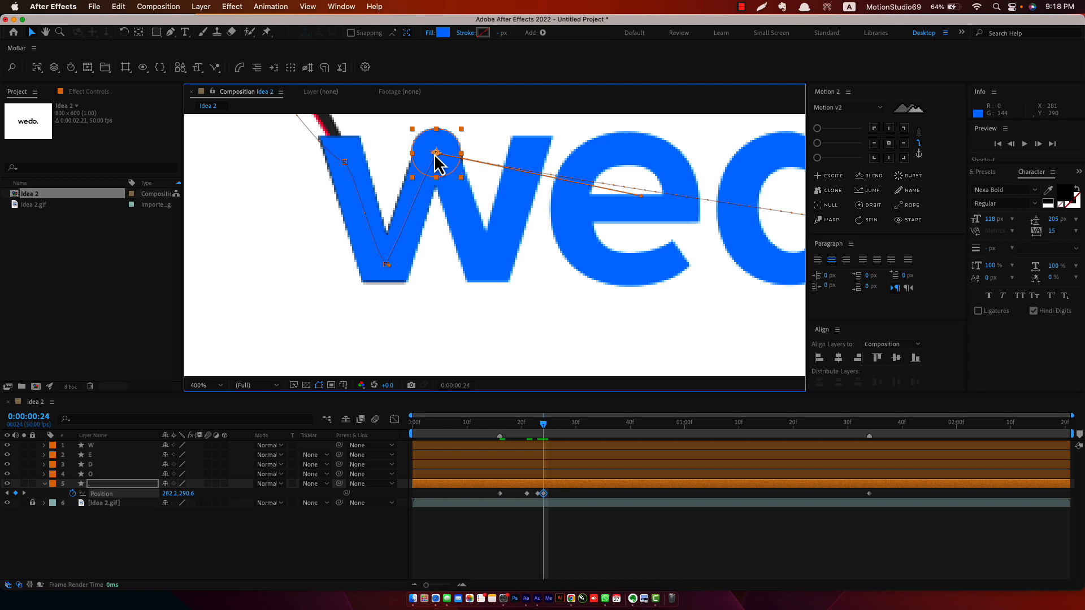
Step: At 0:00:00:26, move the dot down into the w's second valley, at about 304.6, 336.9
key(Page_Down)
key(Page_Down)
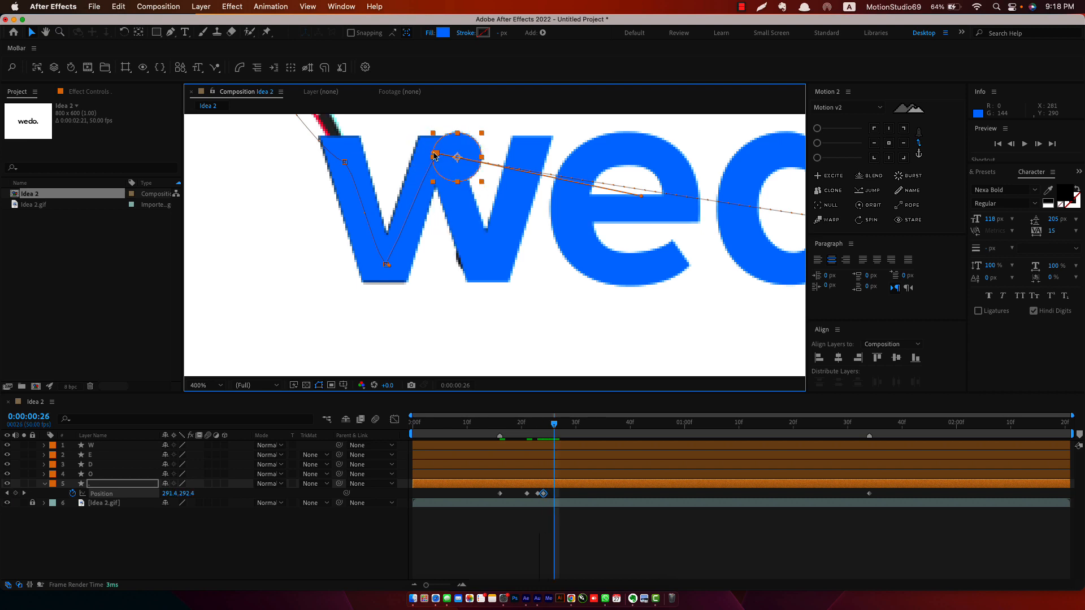
drag(461, 162, 488, 260)
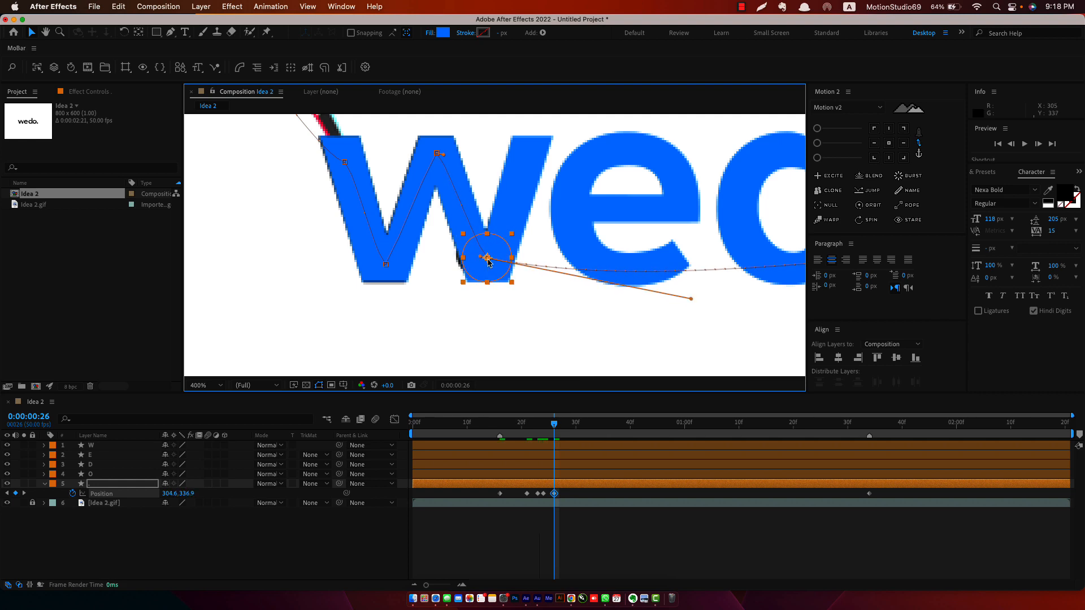
Step: At 0:00:00:29, move the dot onto the reference dot at the upper end of the w's last stroke, at about 323.1, 292.7
key(Page_Down)
key(Page_Down)
key(Page_Down)
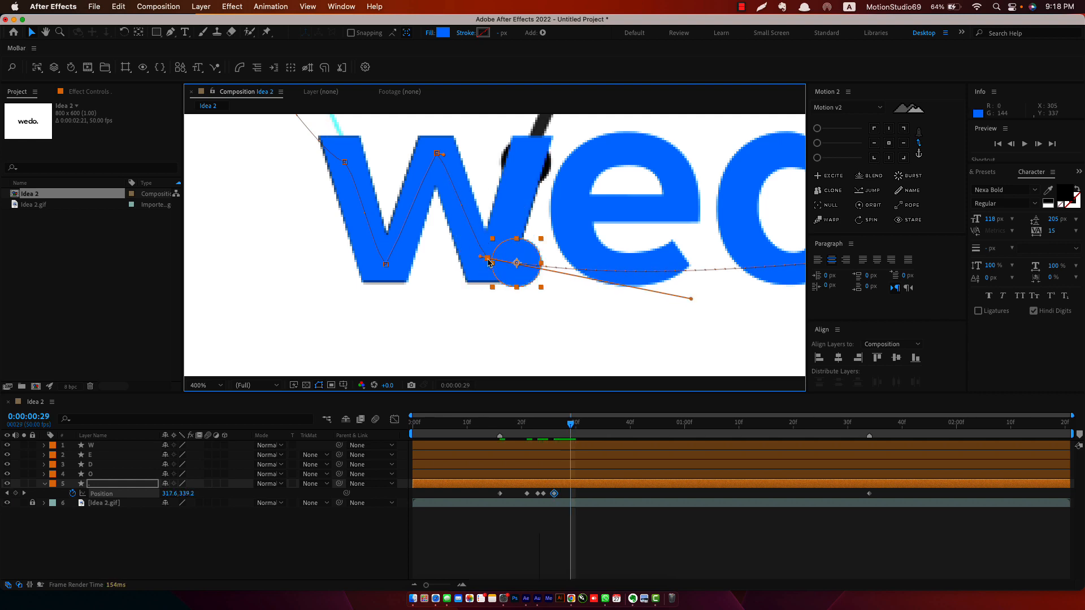
drag(523, 270, 534, 161)
drag(636, 219, 524, 262)
scroll(430, 263, down, 1)
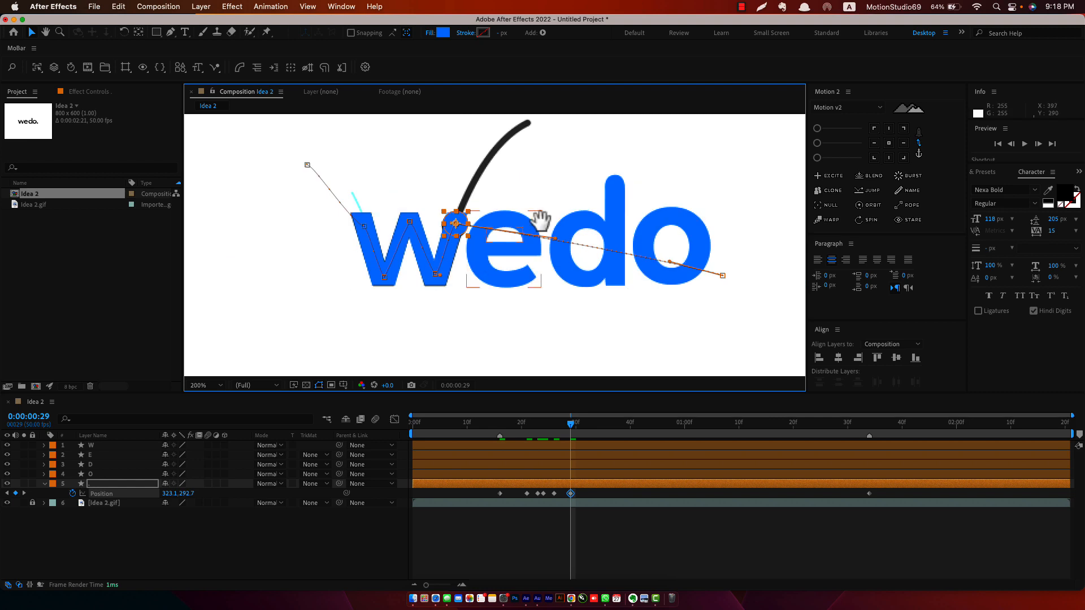
Step: At 0:00:00:39, move the dot high above the e, at about 381.8, 205.5
drag(538, 225, 507, 274)
key(space)
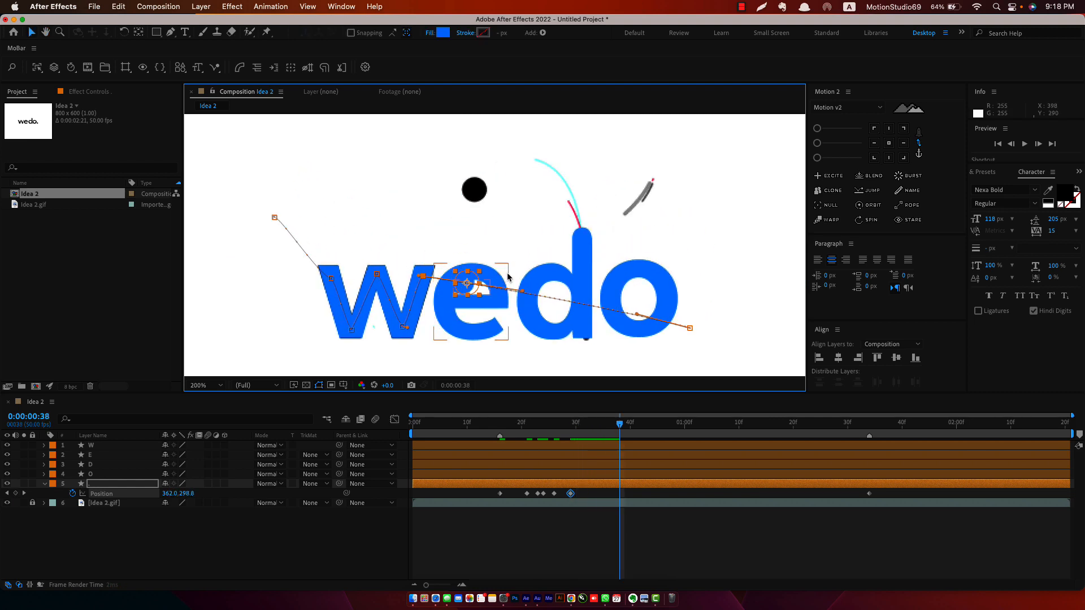
drag(472, 285, 491, 181)
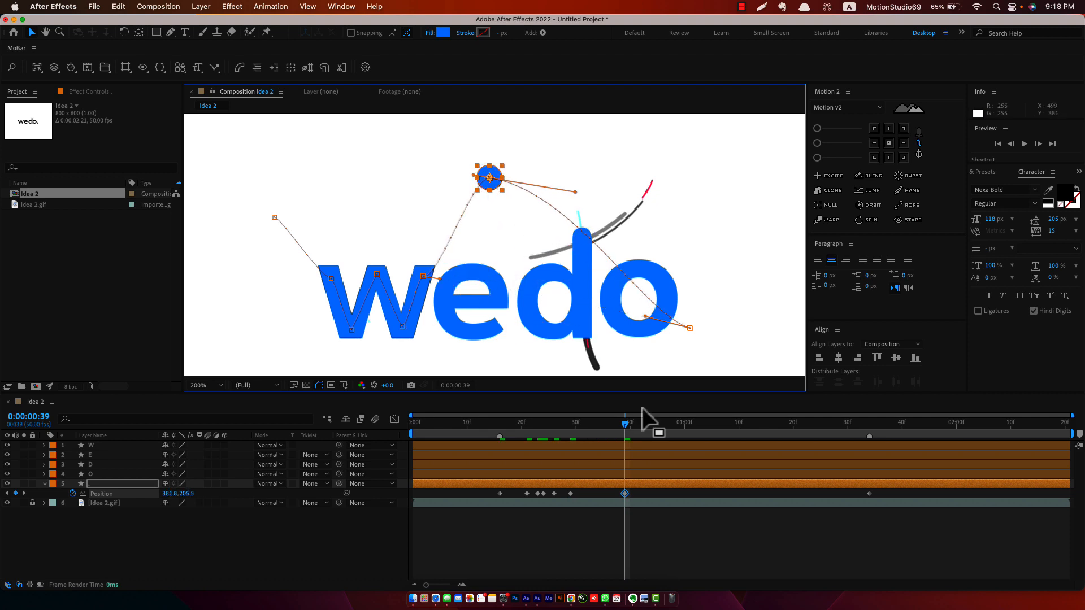
Step: Place the dot atop the d's stem at 459.7, 239.9 at 0:00:00:49, and at the stem's base at 463.2, 339.4 at 0:00:01:02
drag(643, 426, 683, 440)
drag(540, 201, 577, 218)
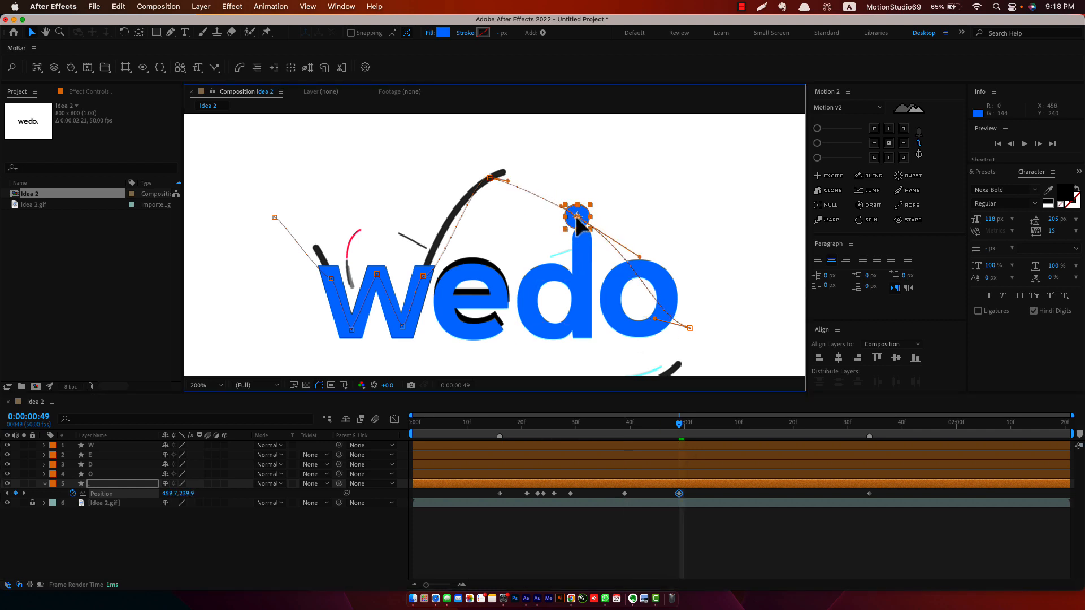
mouse_move(702, 428)
mouse_down()
mouse_move(728, 433)
mouse_move(698, 435)
mouse_up()
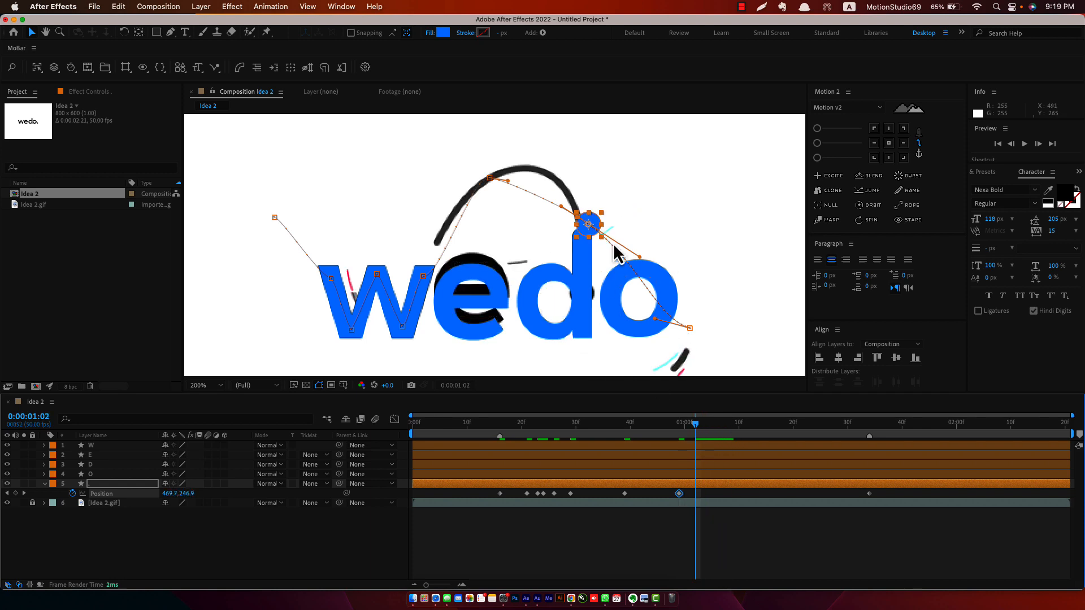
drag(586, 234, 583, 326)
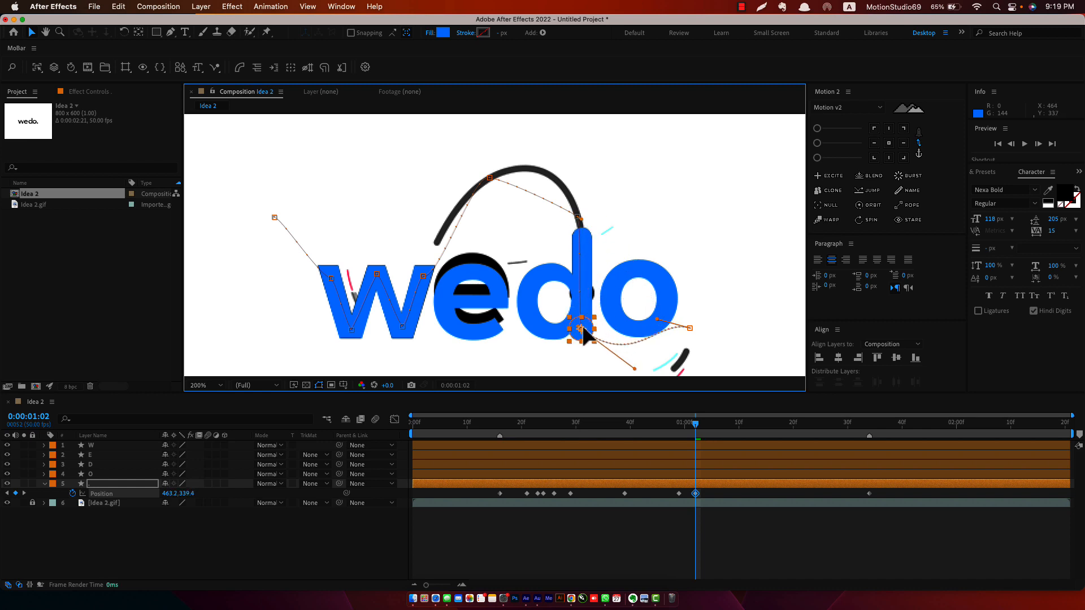
Step: At 0:00:01:07, move the dot onto the reference dot below the o at about 551.6, 368.8, and retime the final Position keyframe to 0:00:01:18
drag(711, 431, 722, 430)
key(space)
drag(666, 355, 559, 223)
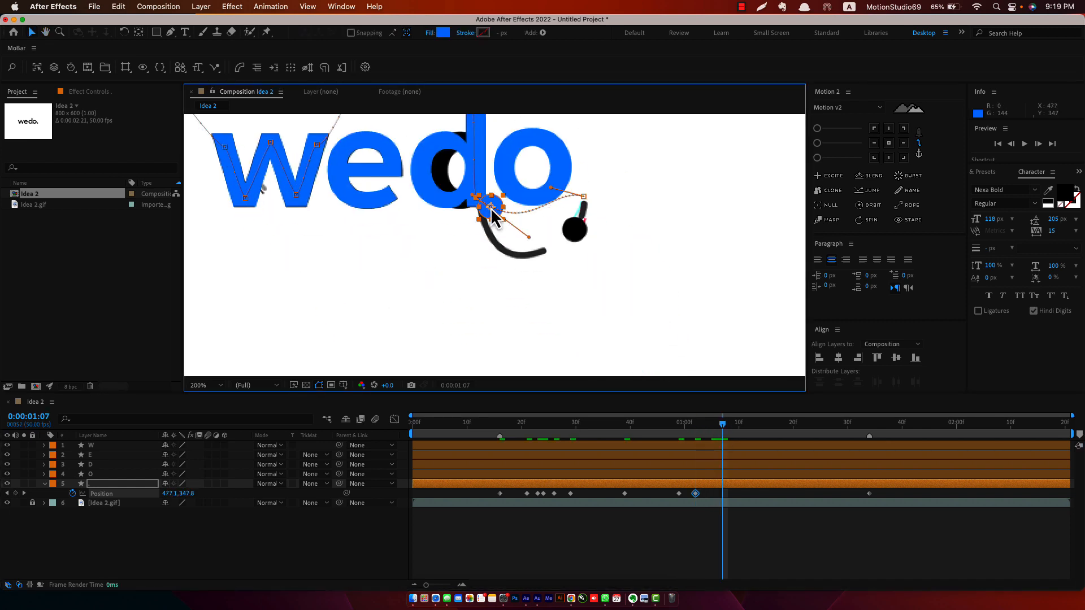
drag(491, 208, 577, 231)
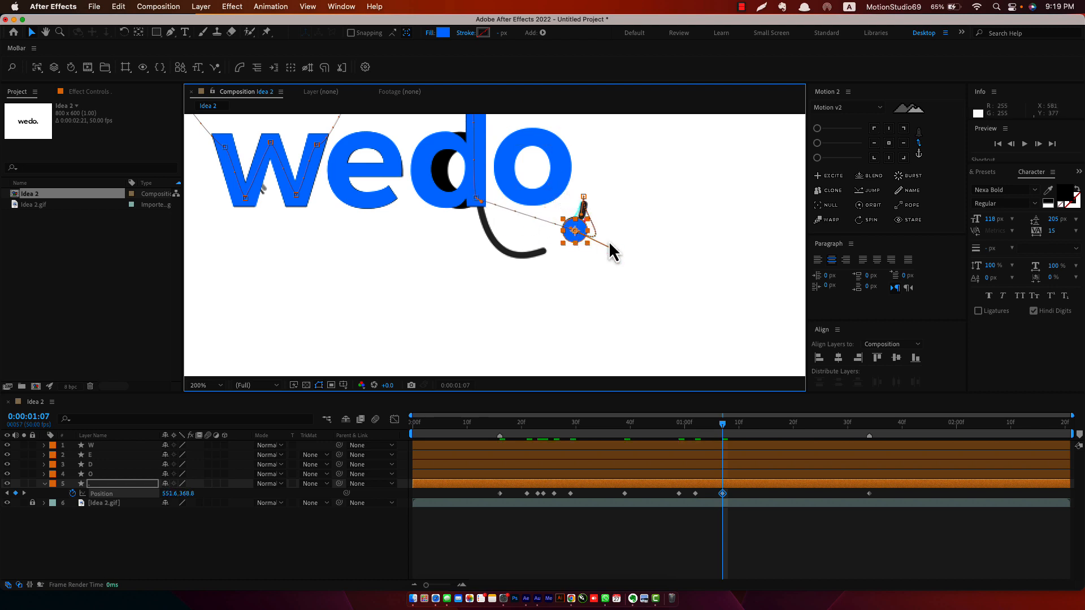
drag(738, 432, 783, 435)
drag(871, 496, 793, 505)
Step: Bend the dot's motion path into a U-shaped curve below the letters, from the d's base to the keyframe under the o, with the Pen tool
drag(617, 252, 599, 240)
key(g)
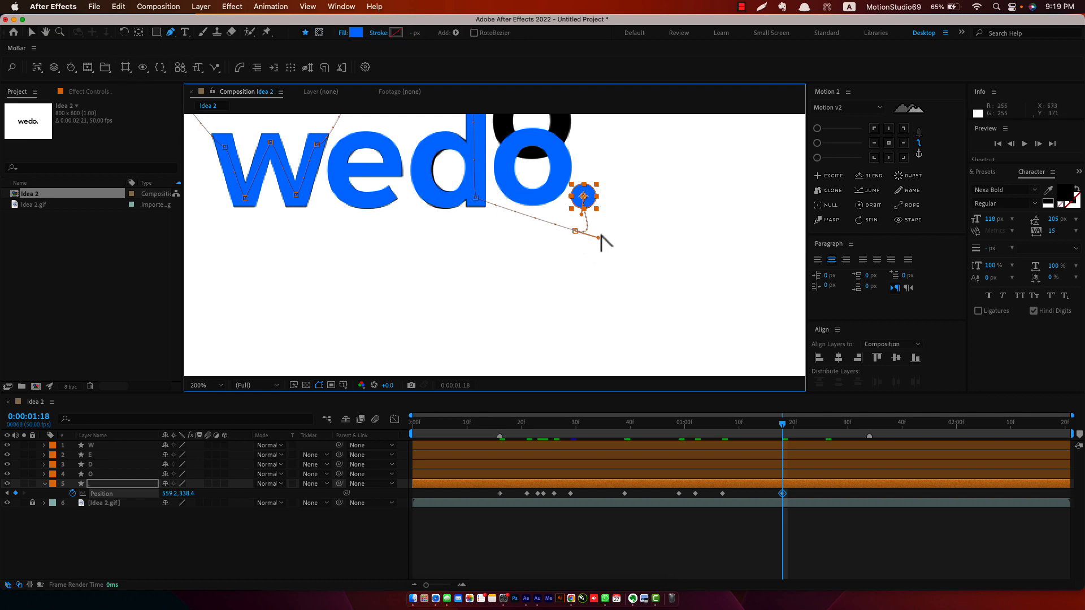
drag(597, 232, 483, 282)
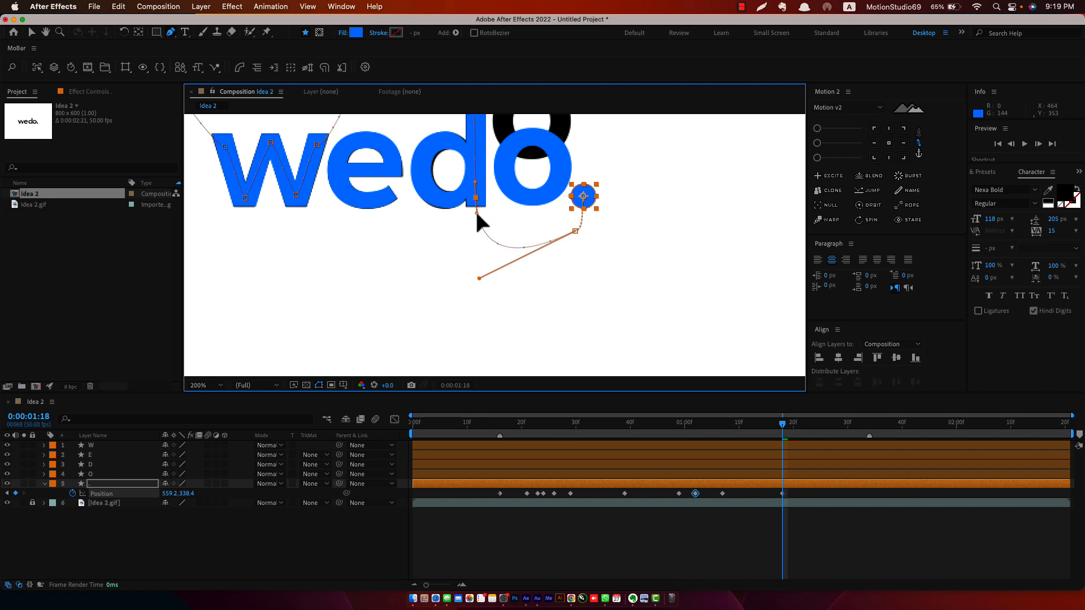
drag(577, 231, 598, 226)
key(super+z)
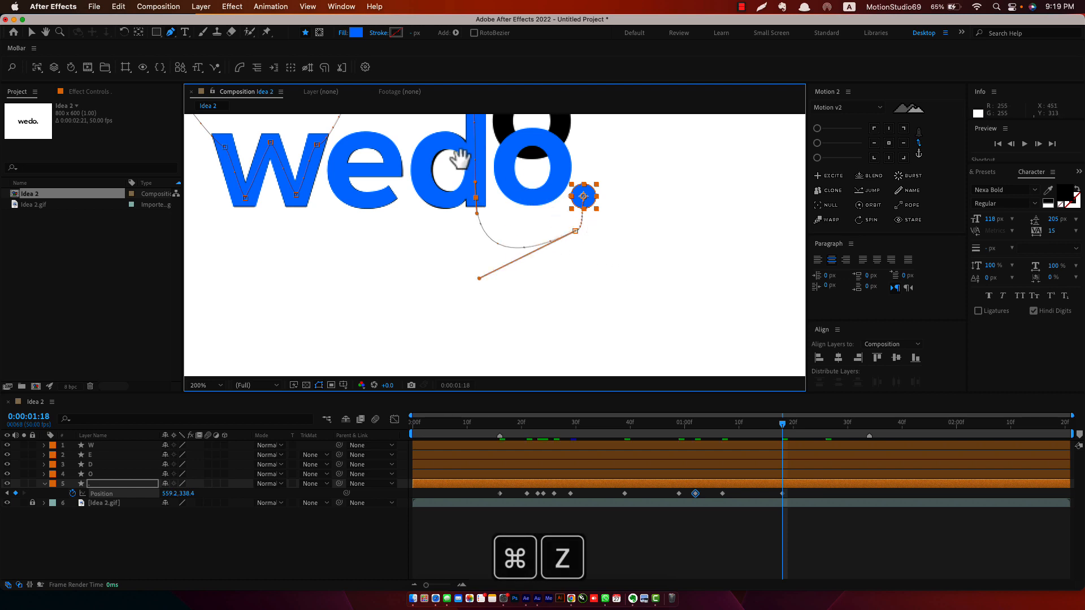
Step: Round the motion path into an arch over the e and d, and curve its opening segment from the starting point down to the w
drag(466, 158, 555, 283)
drag(564, 215, 563, 254)
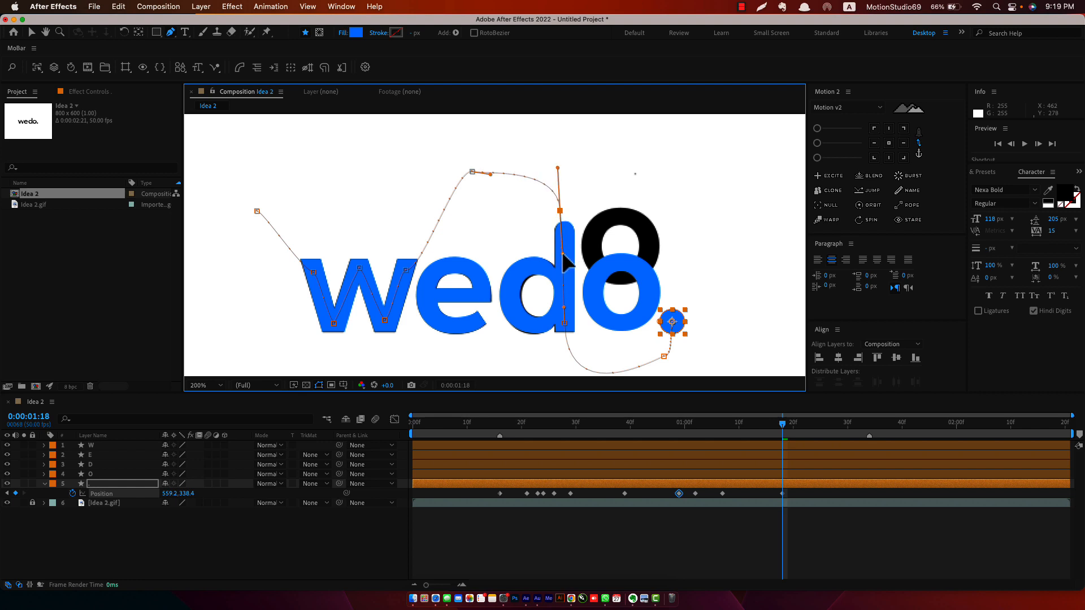
drag(504, 169, 508, 157)
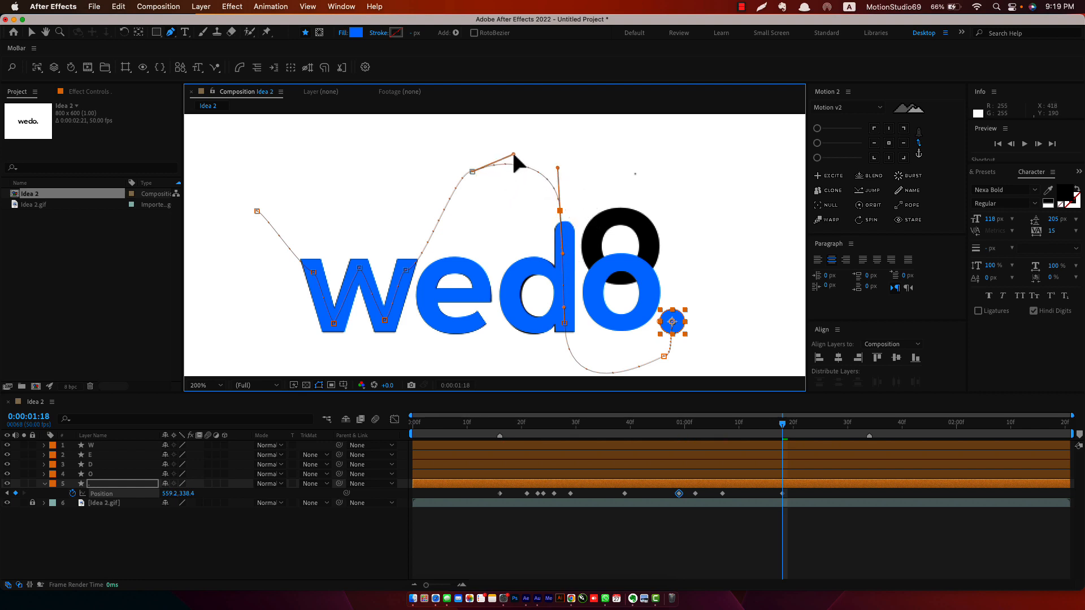
click(406, 270)
drag(457, 169, 448, 196)
drag(780, 432, 528, 491)
drag(257, 211, 303, 224)
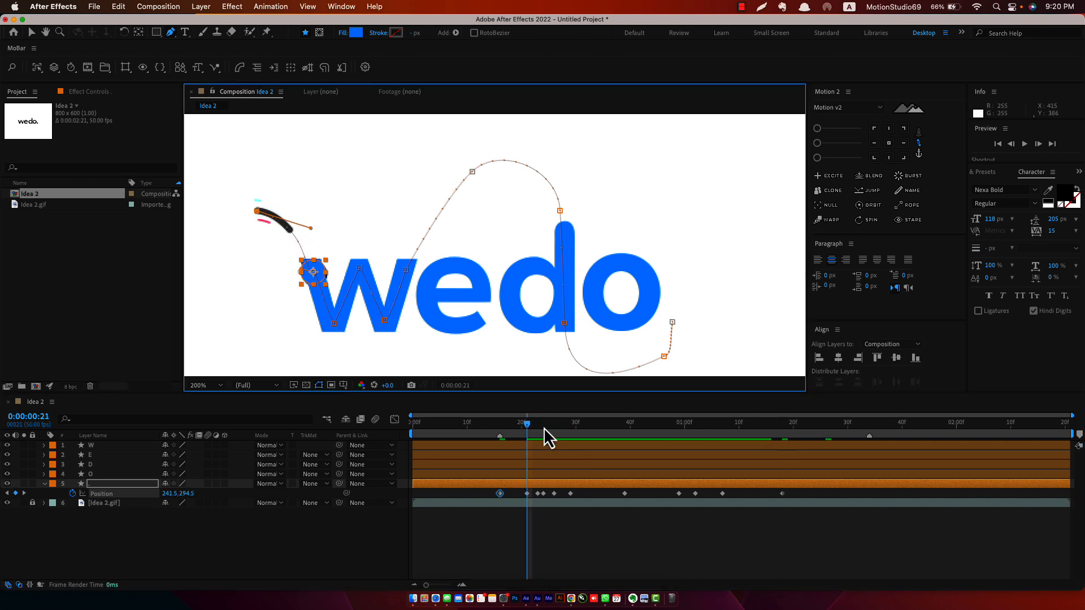
Step: Reshape the path's curve handles at the keyframe below the o so its bend follows the reference trail, checking the dot around 0:00:01:06
drag(530, 431, 772, 478)
key(h)
drag(645, 340, 535, 230)
scroll(552, 260, up, 1)
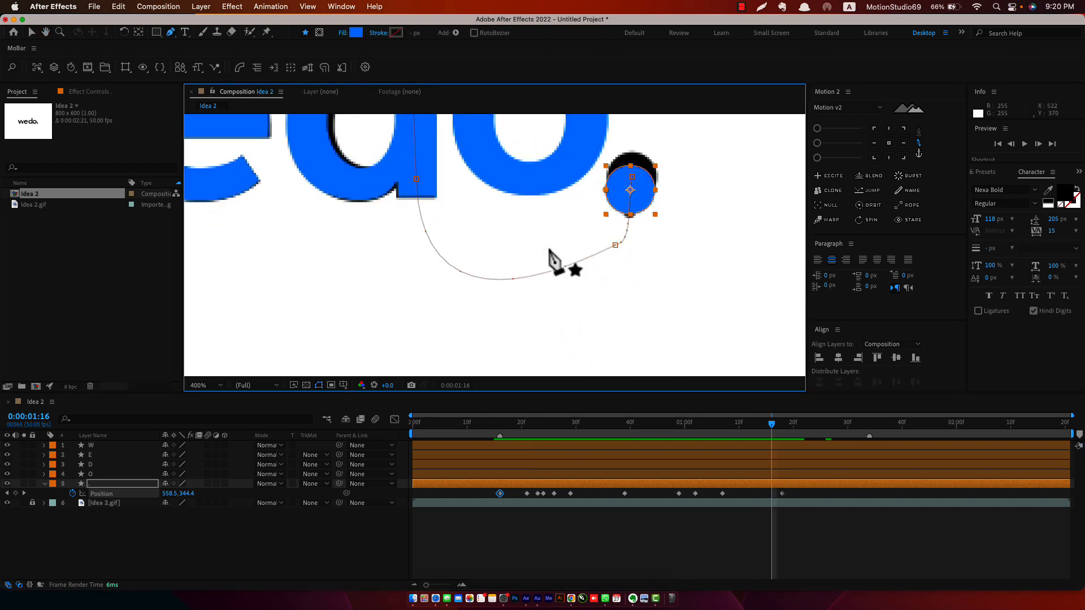
key(space)
drag(590, 278, 497, 280)
key(g)
drag(771, 430, 716, 429)
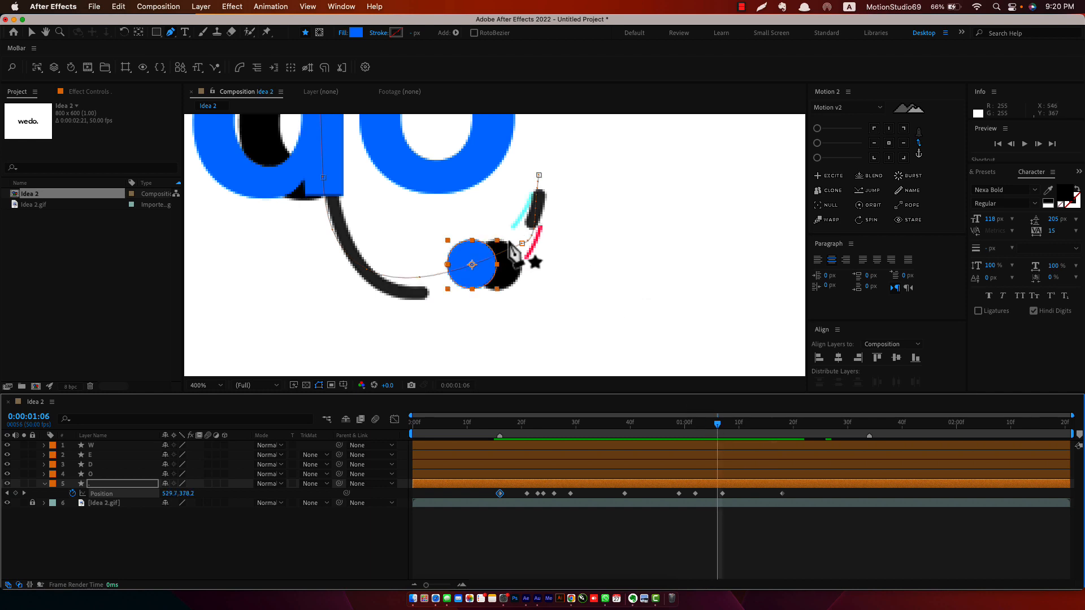
drag(521, 244, 380, 386)
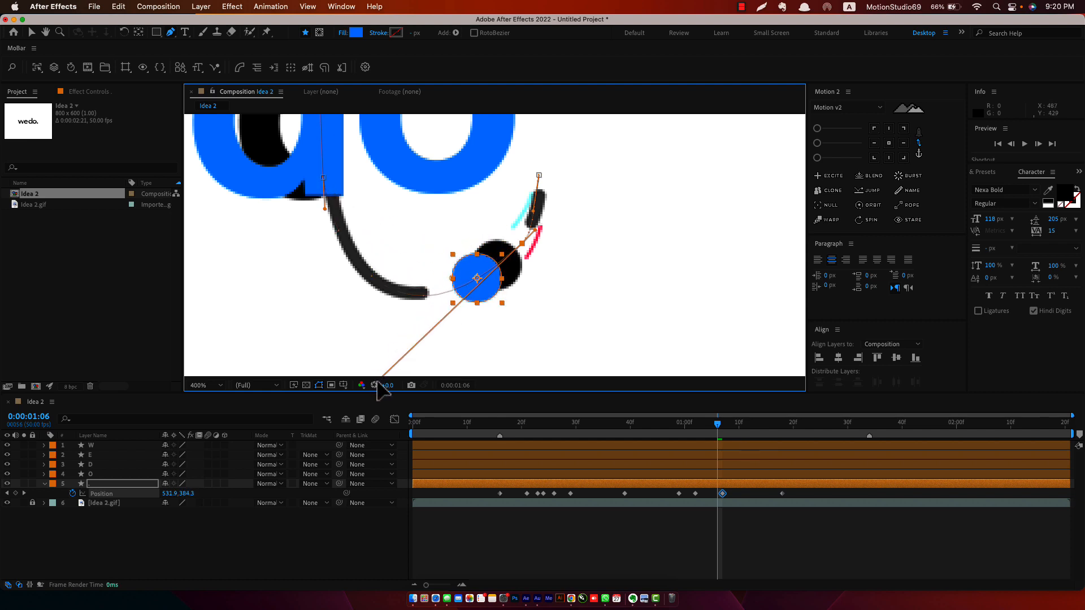
scroll(537, 213, down, 2)
click(633, 534)
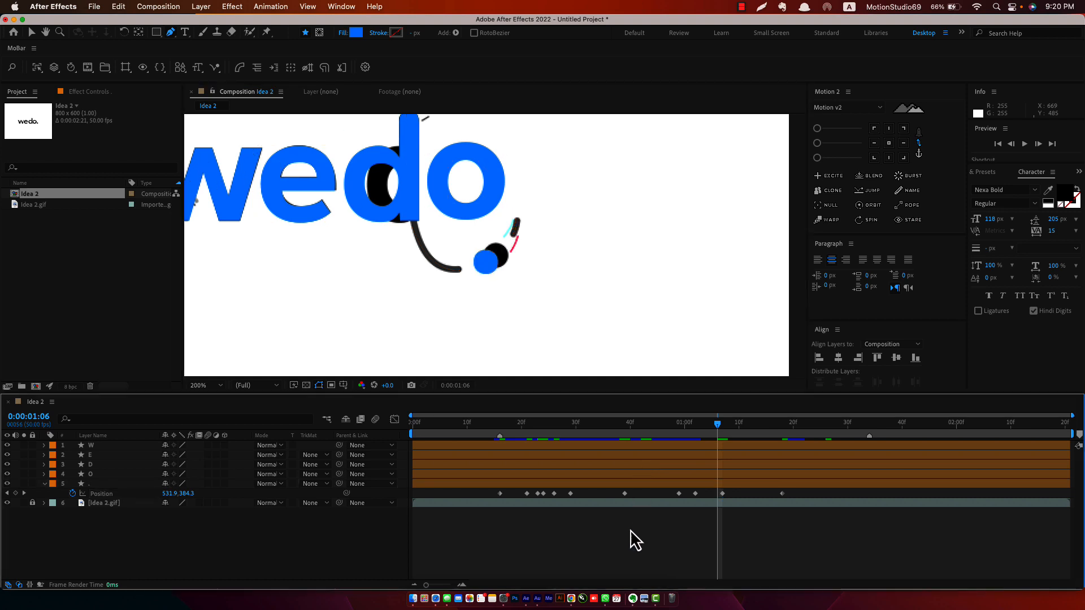
Step: Try to save the untitled project
scroll(548, 237, down, 2)
key(super+s)
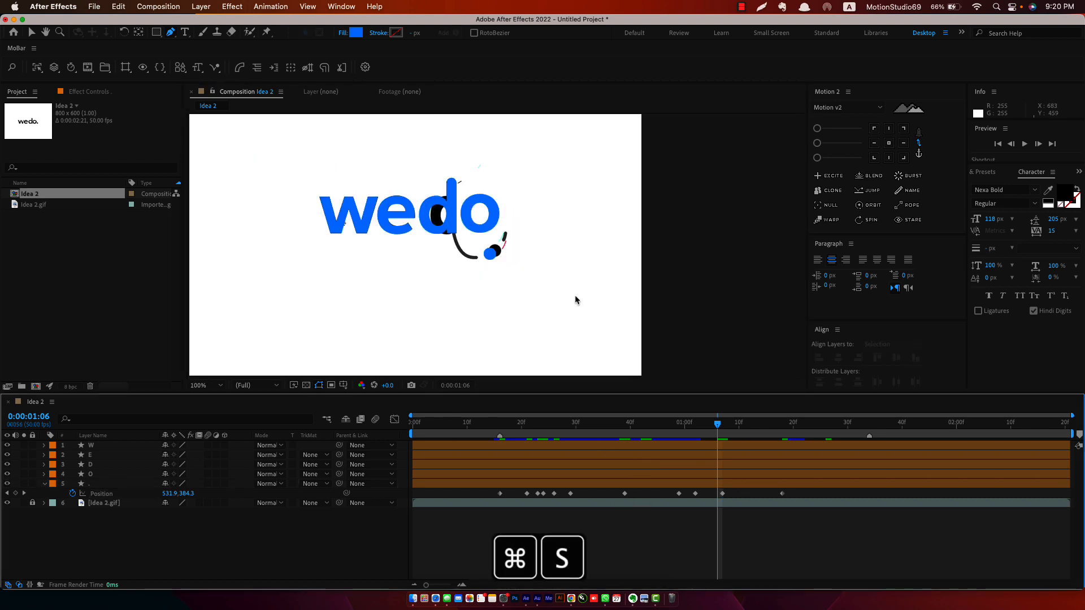
key(shift)
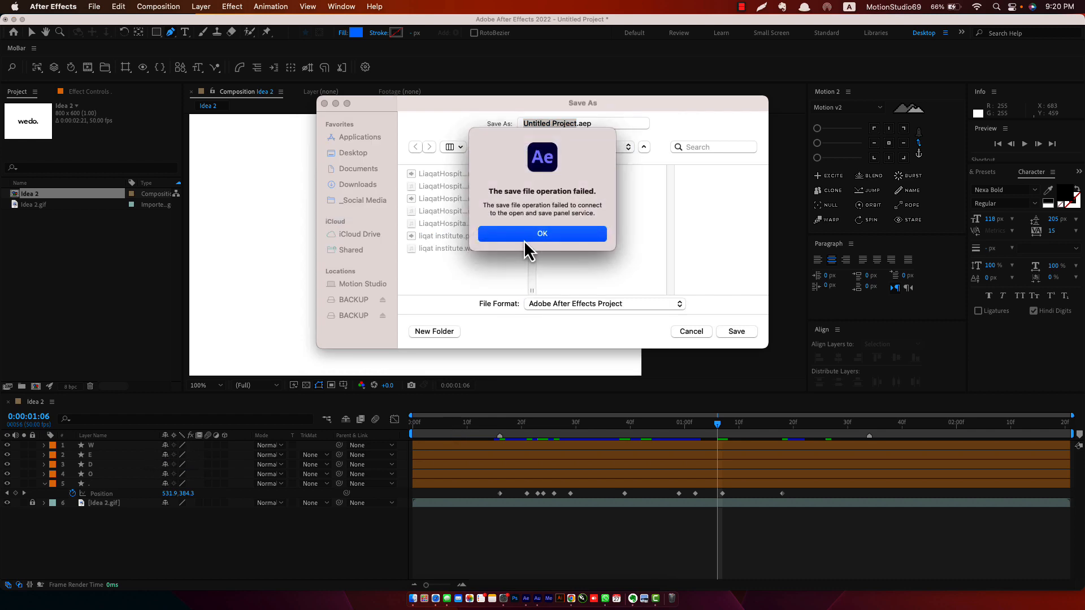
click(525, 241)
Step: Save the project again, choosing the Logo Animation Part 1 folder inside Tutorial on the Desktop as the destination
click(95, 9)
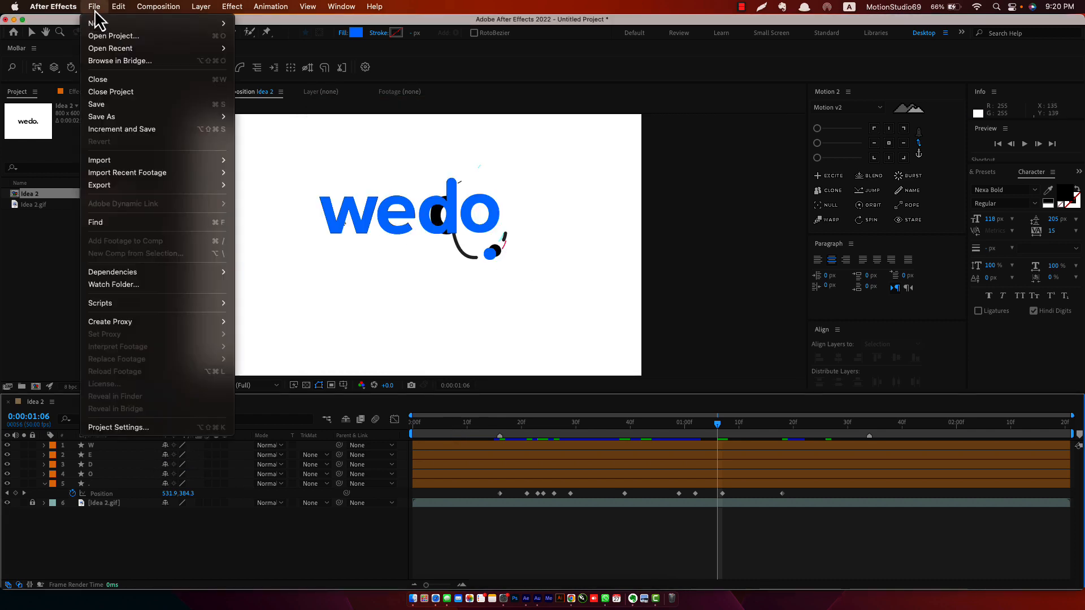
click(148, 104)
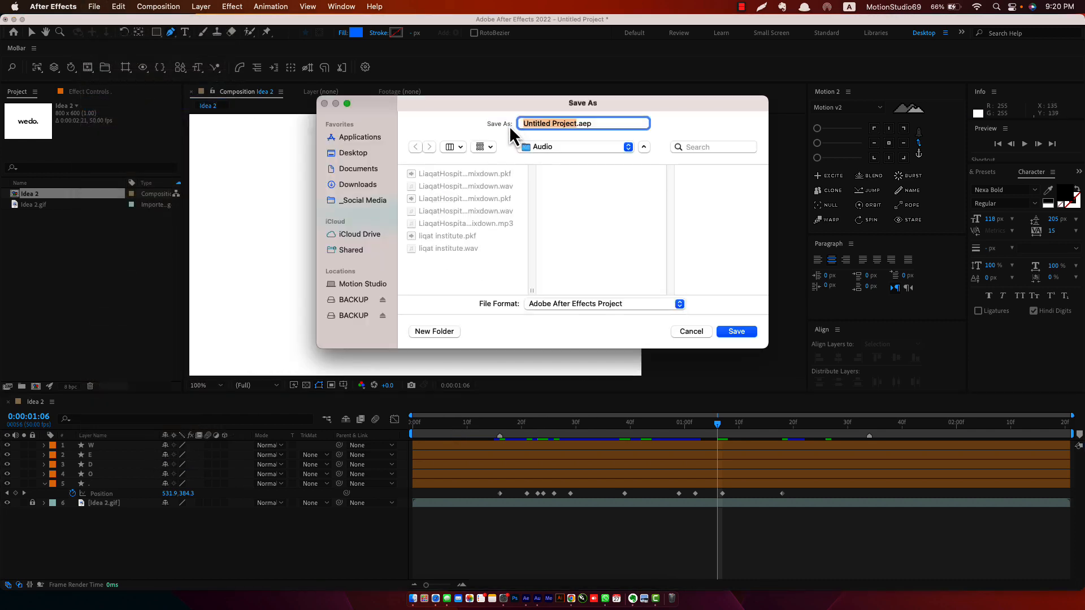
click(361, 156)
scroll(436, 269, down, 5)
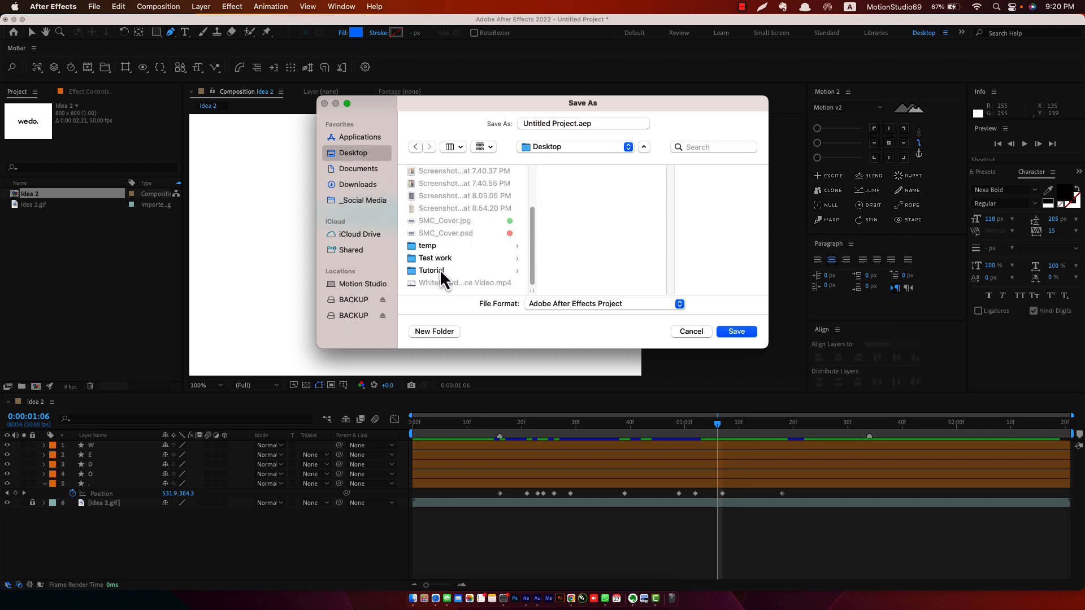
click(441, 271)
click(602, 250)
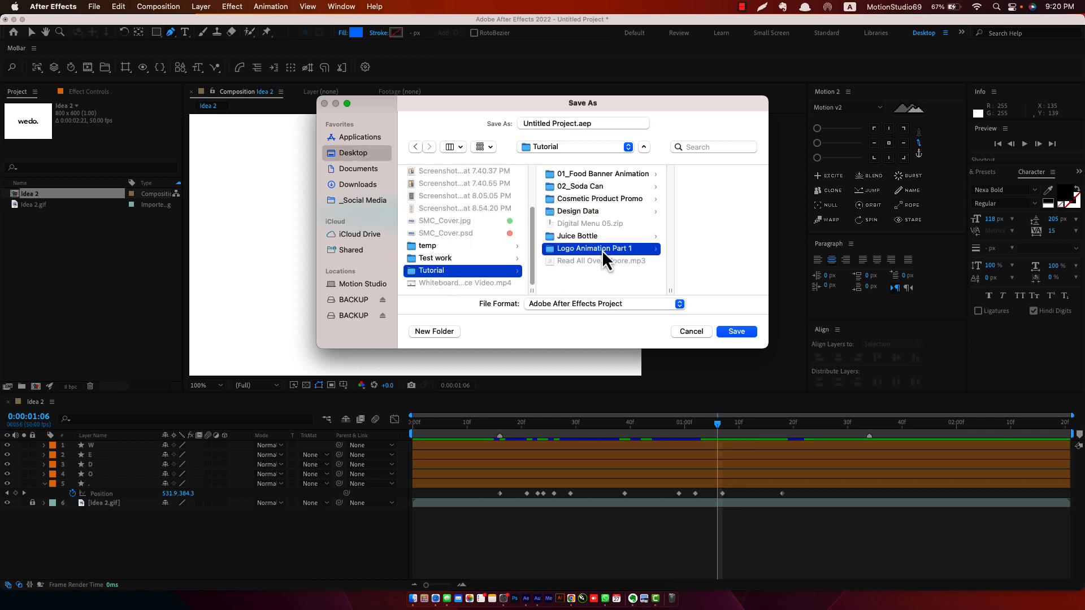
Step: Name the project file Logo Animation P2 and save it
click(603, 121)
drag(603, 121, 468, 136)
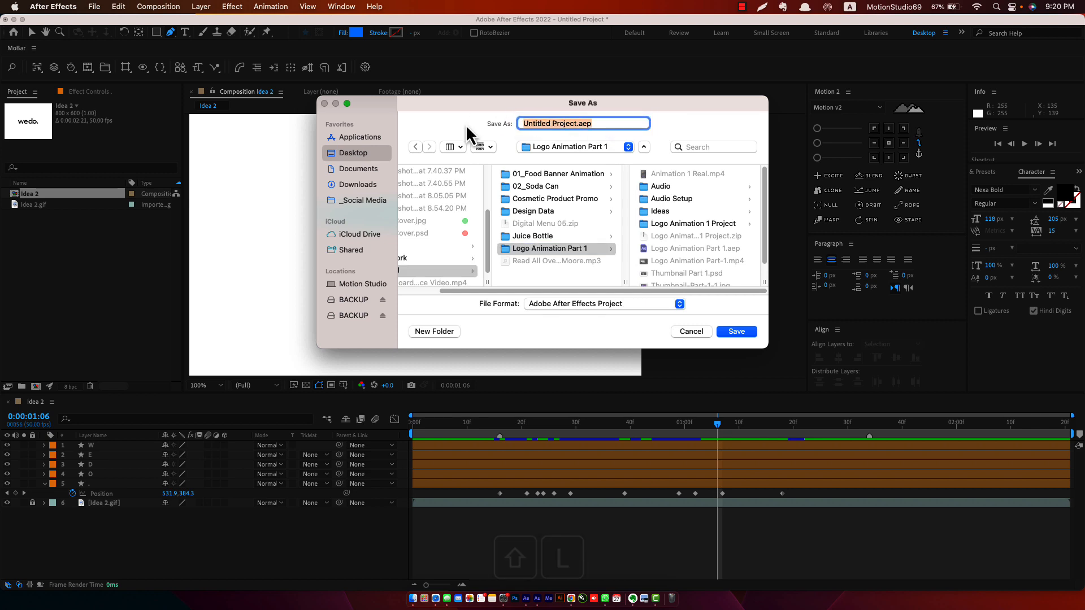
text(Logo Animati)
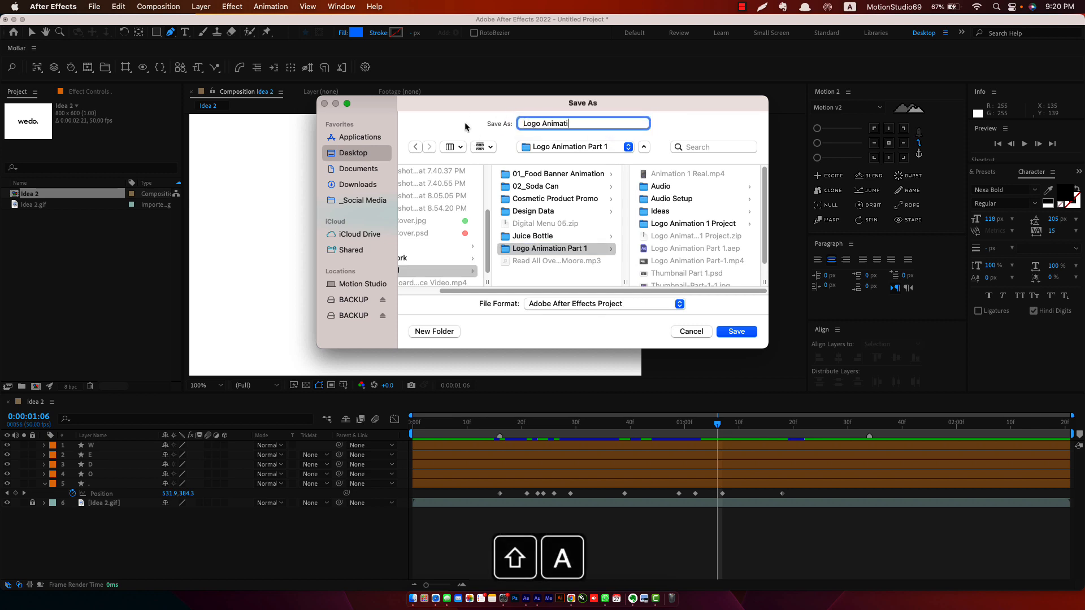
text(on P2)
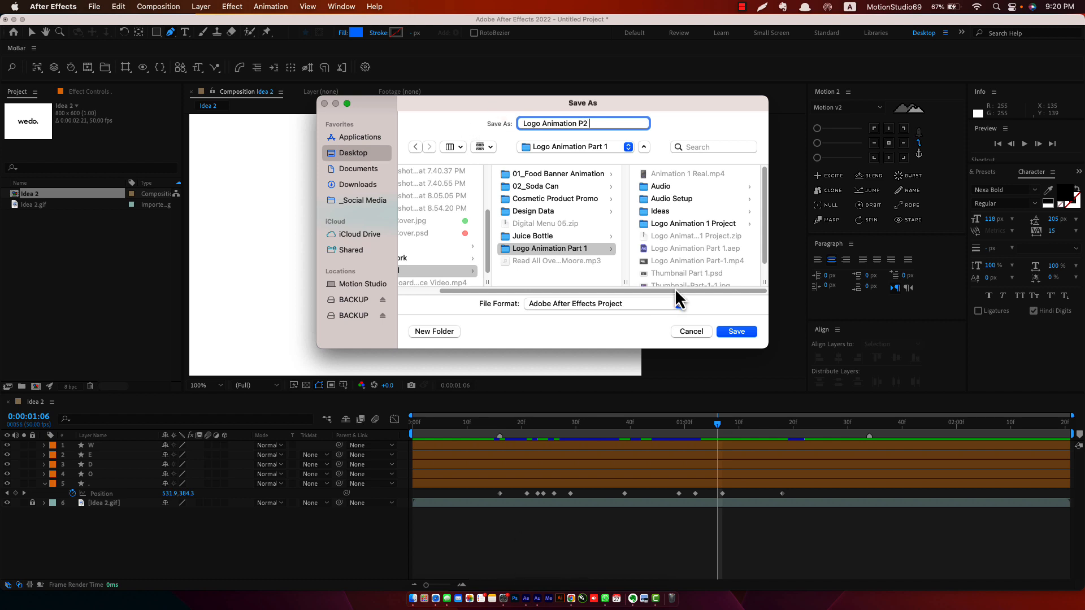
click(734, 332)
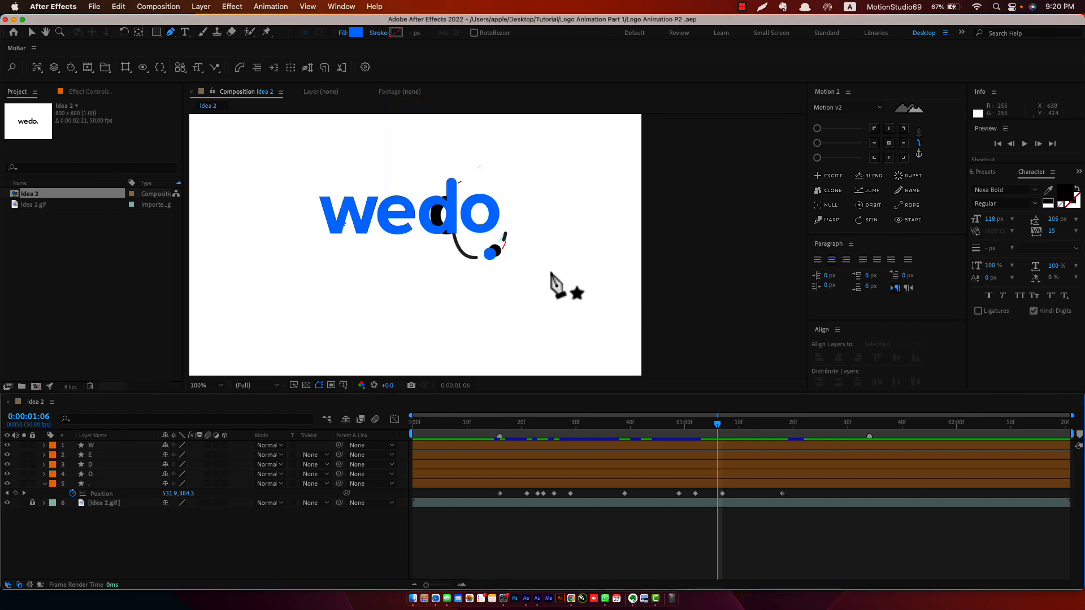
Step: Move the current time to 0:00:00:16 and hide the E, D and O letter layers
key(v)
key(space)
drag(464, 294, 547, 300)
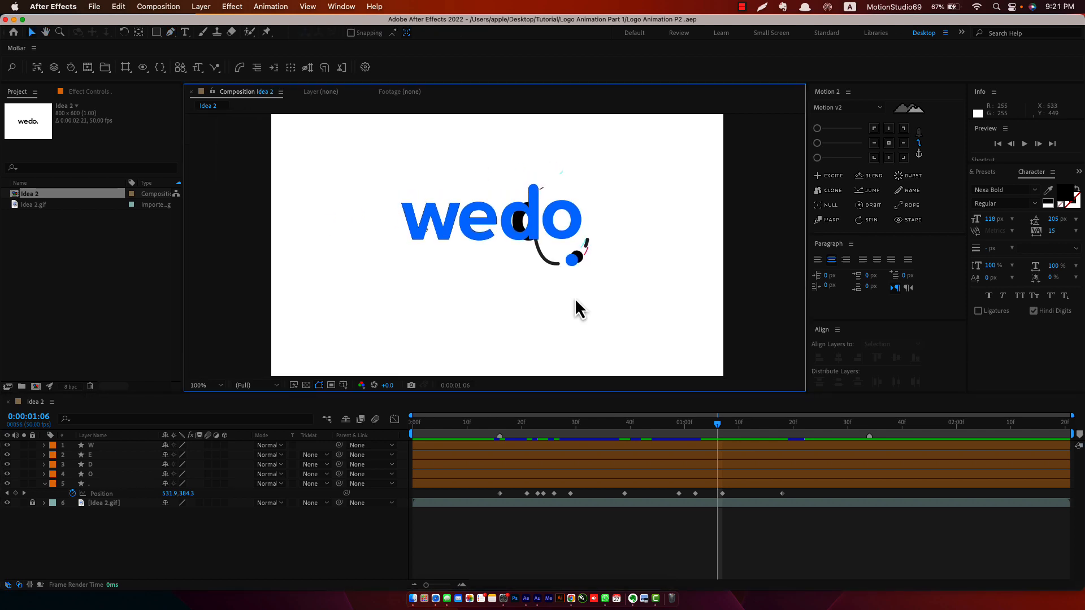
drag(712, 424, 504, 468)
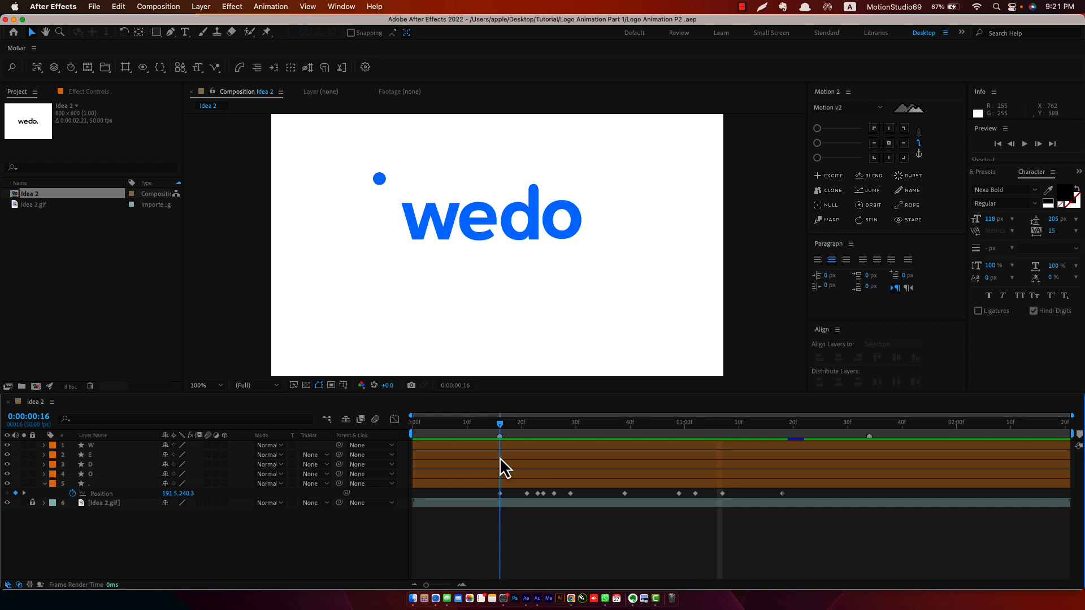
click(91, 475)
shift+click(90, 456)
drag(8, 455, 8, 474)
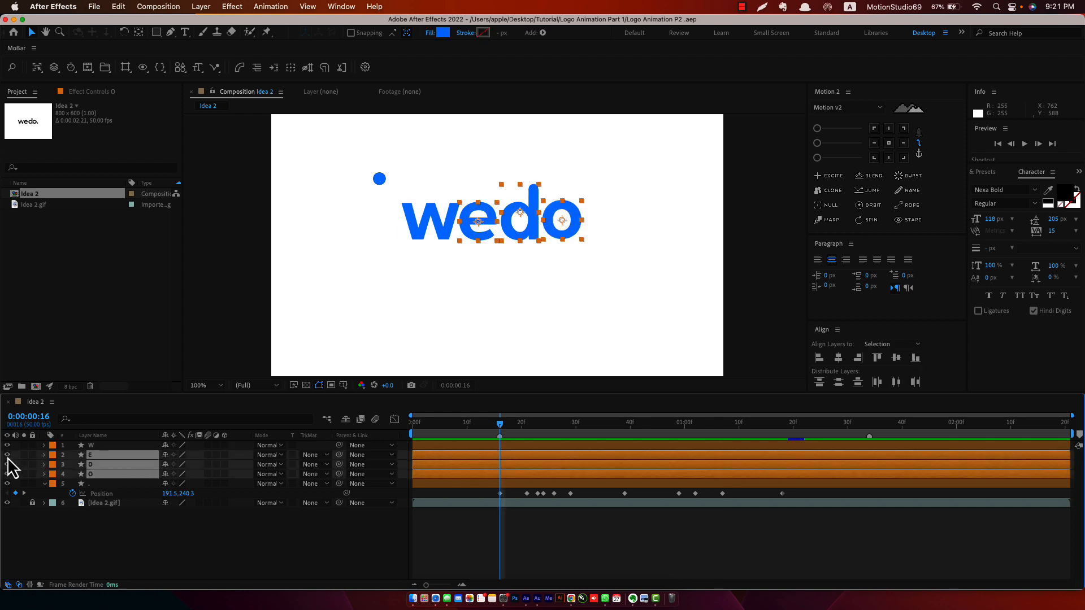
Step: Set up the Pen tool with no fill and a solid red stroke, with no layer selected
click(96, 446)
scroll(408, 237, up, 1)
drag(381, 204, 466, 286)
click(344, 540)
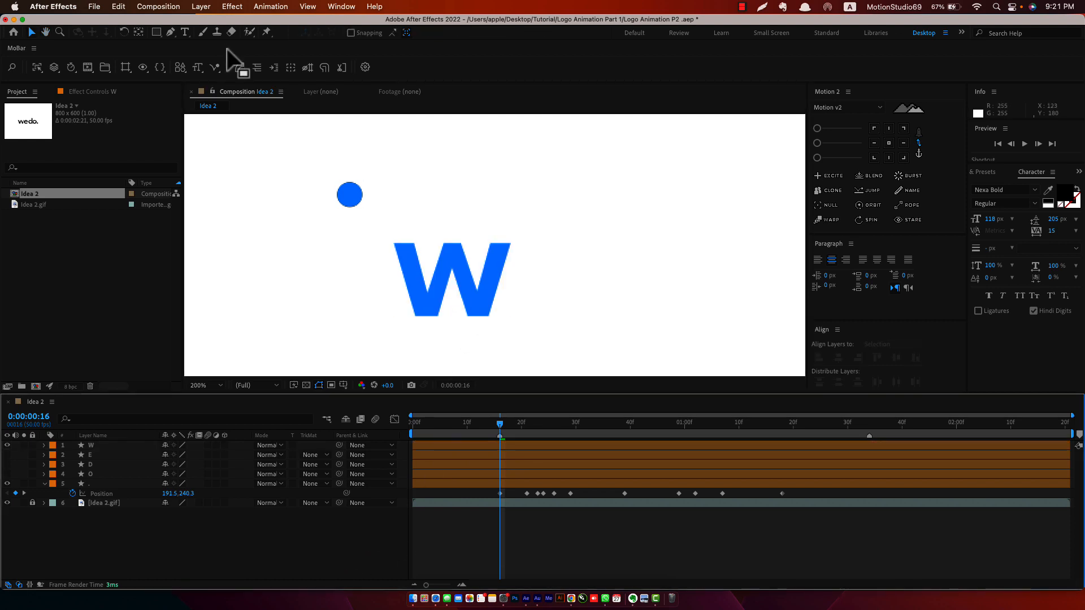
click(170, 32)
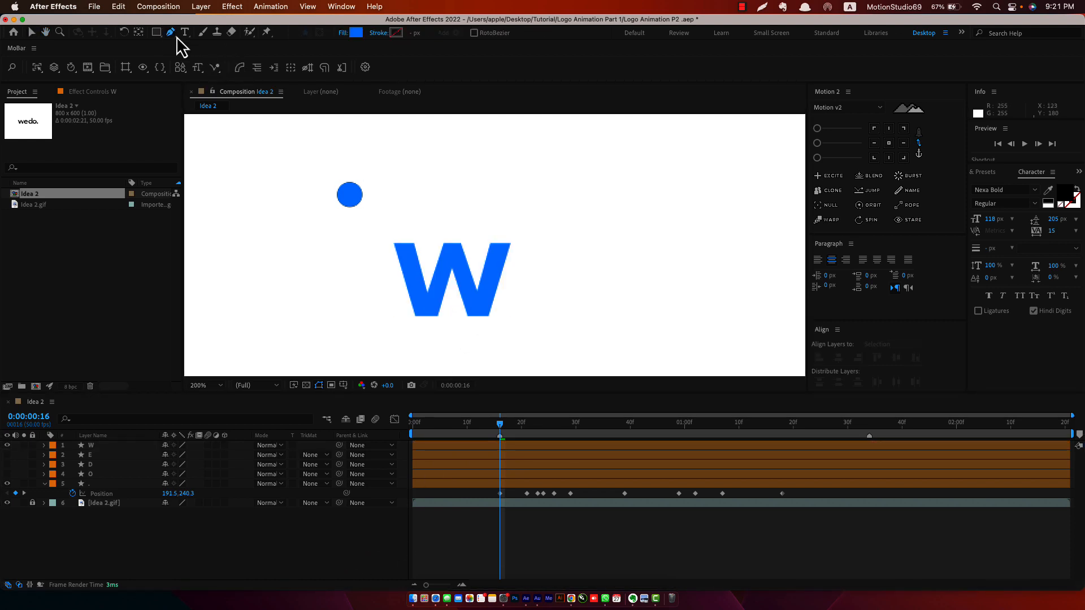
click(343, 34)
click(589, 342)
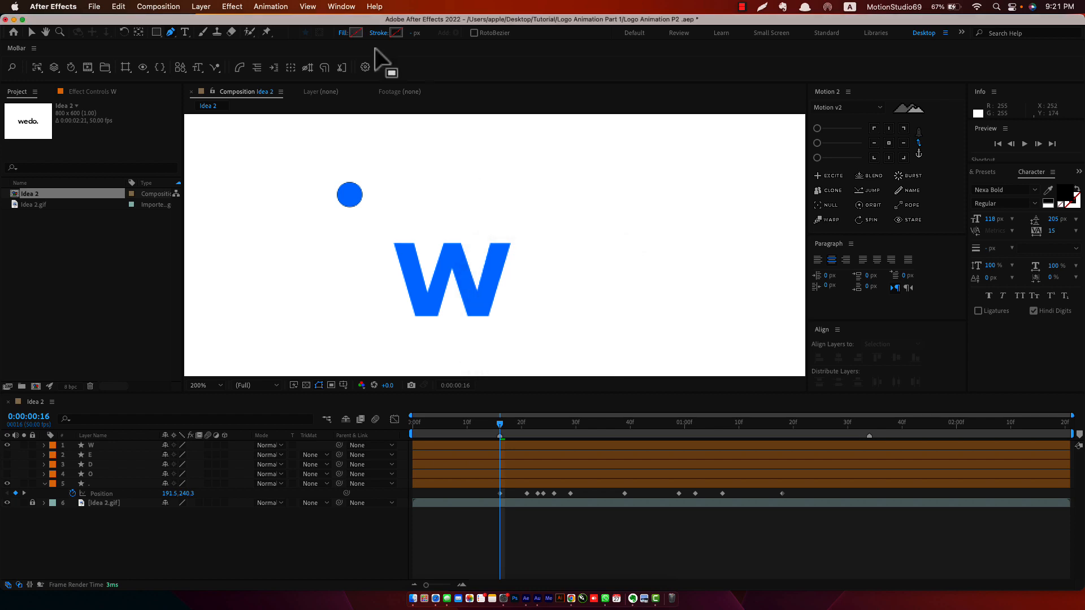
click(380, 34)
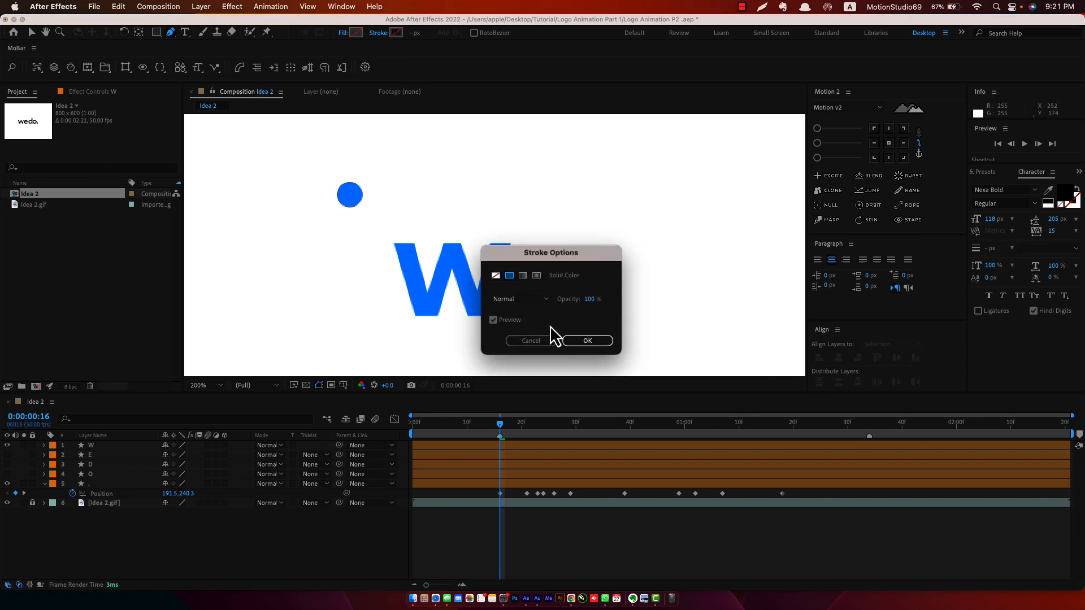
click(587, 341)
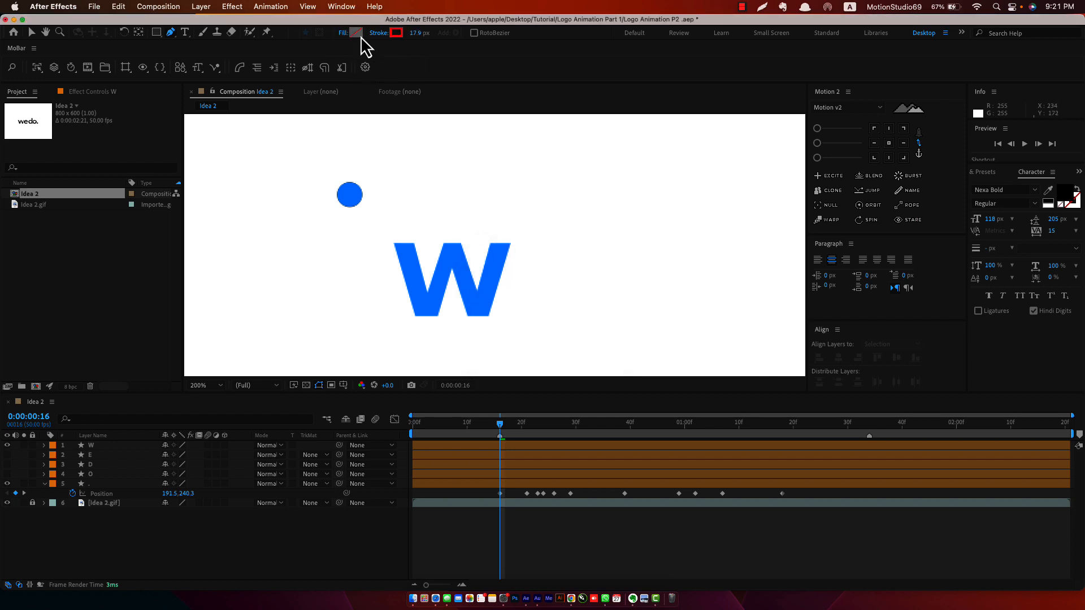
Step: Draw an open zigzag path along the centre of the w's strokes, from its upper-left end to its upper-right end
click(399, 234)
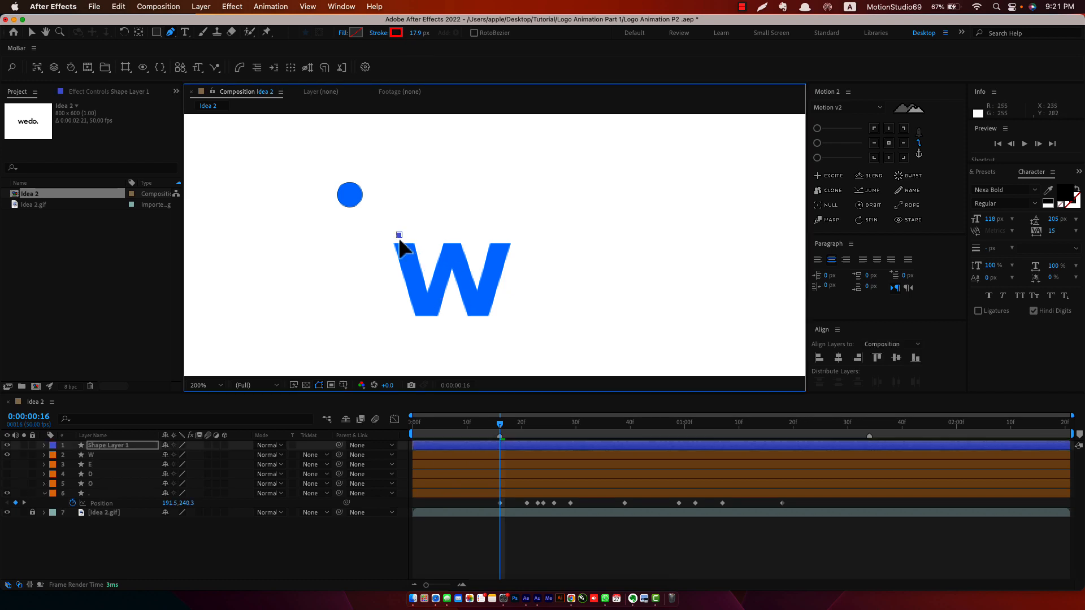
click(426, 317)
click(454, 244)
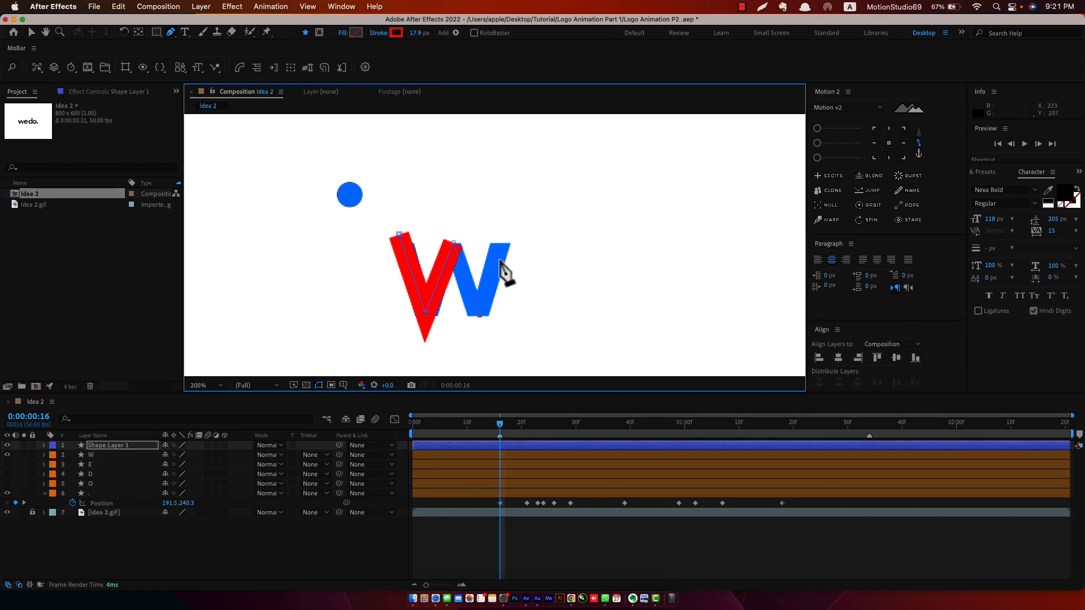
click(503, 244)
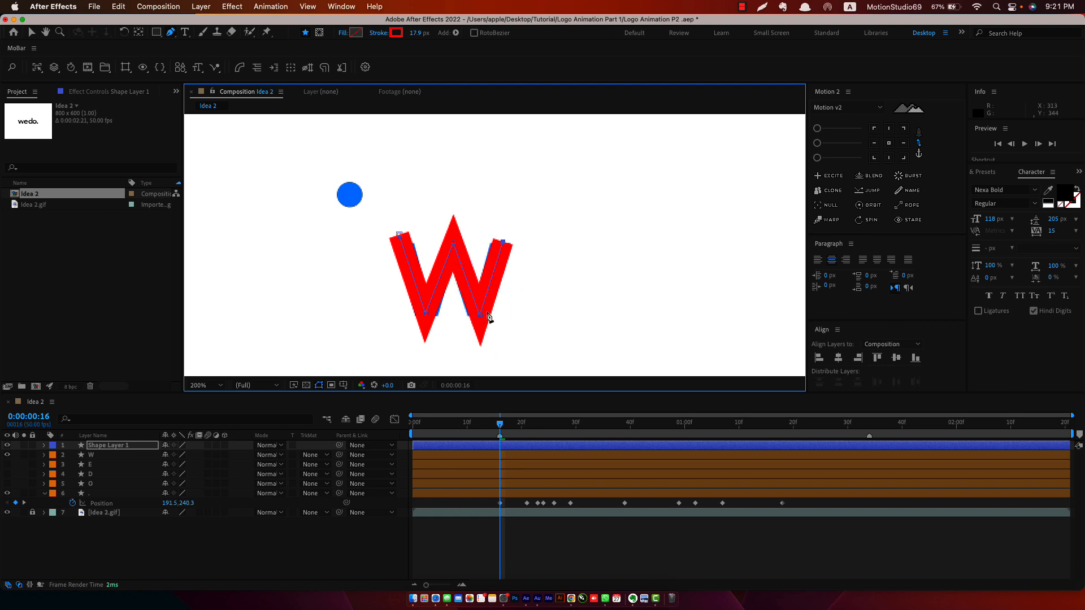
Step: Set the new w path's stroke width to 20 px so it covers the blue letter
click(127, 444)
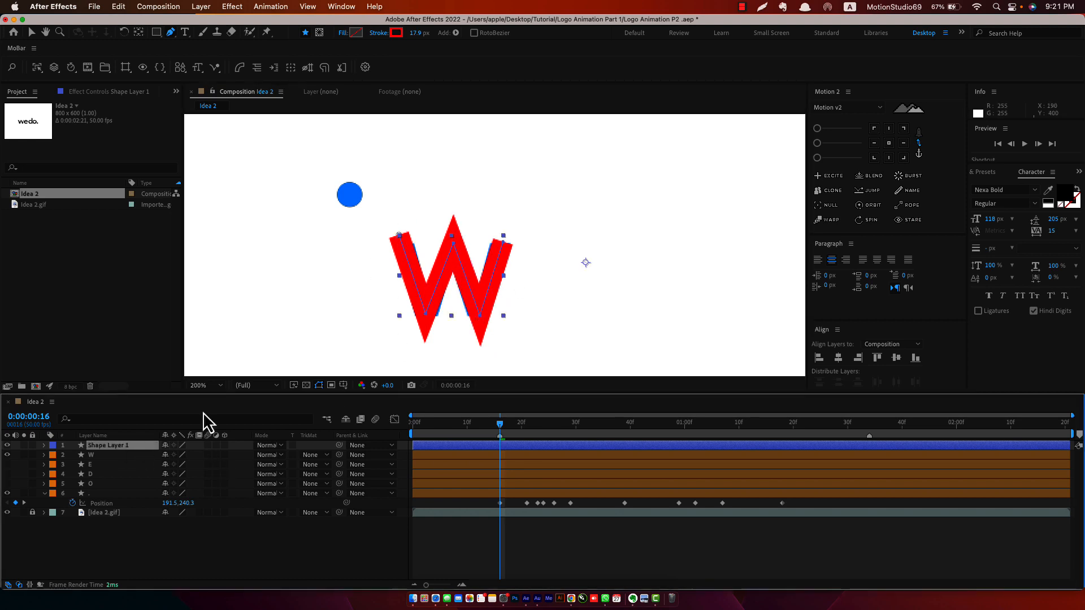
key(period)
click(416, 33)
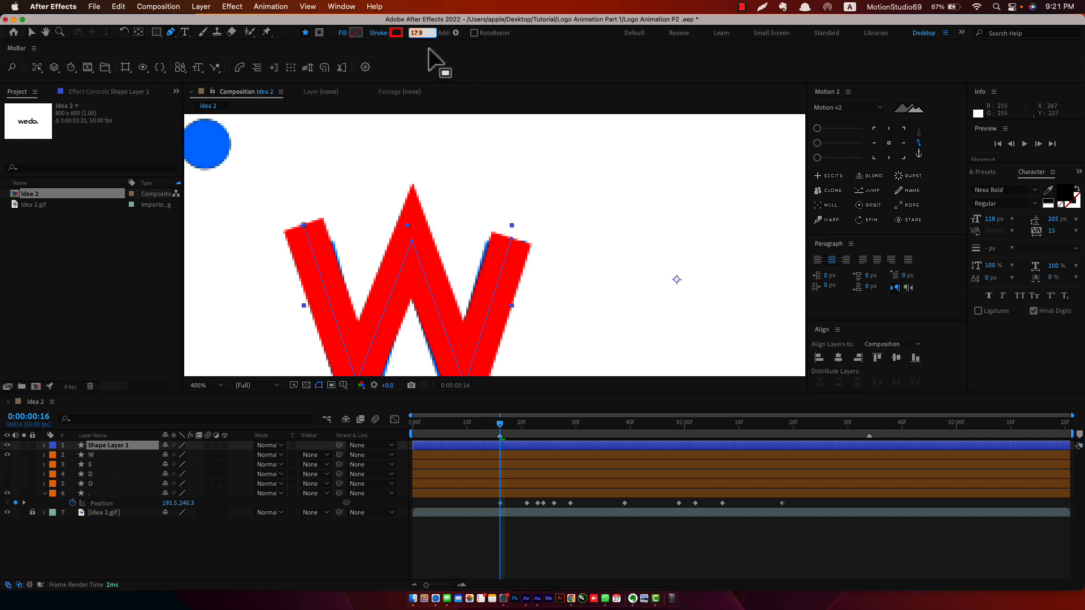
text(20)
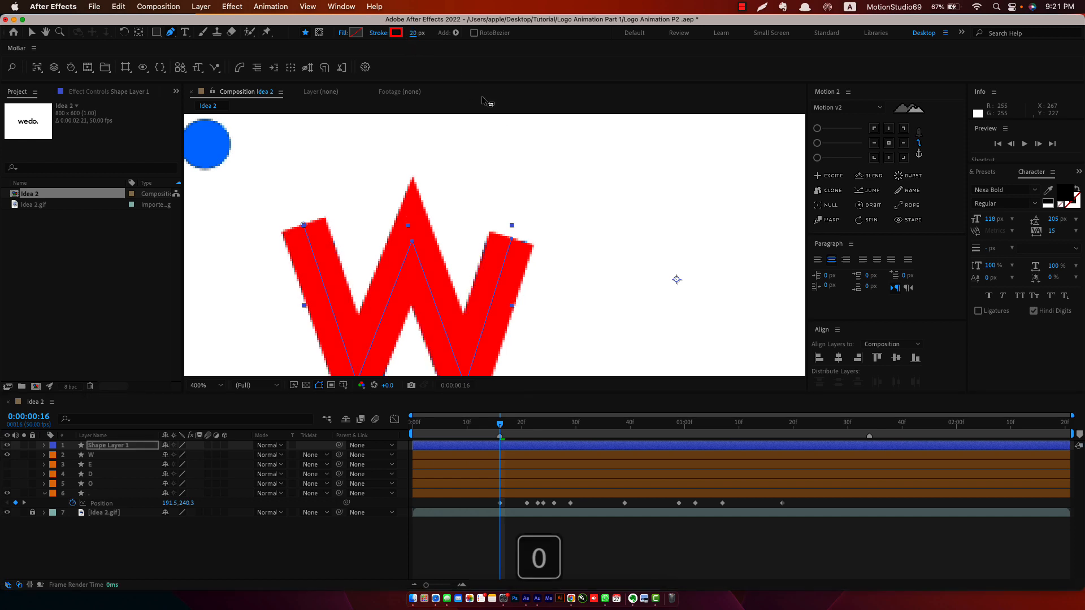
key(comma)
Step: Rename the new shape layer as W_Mask and save the project
click(136, 446)
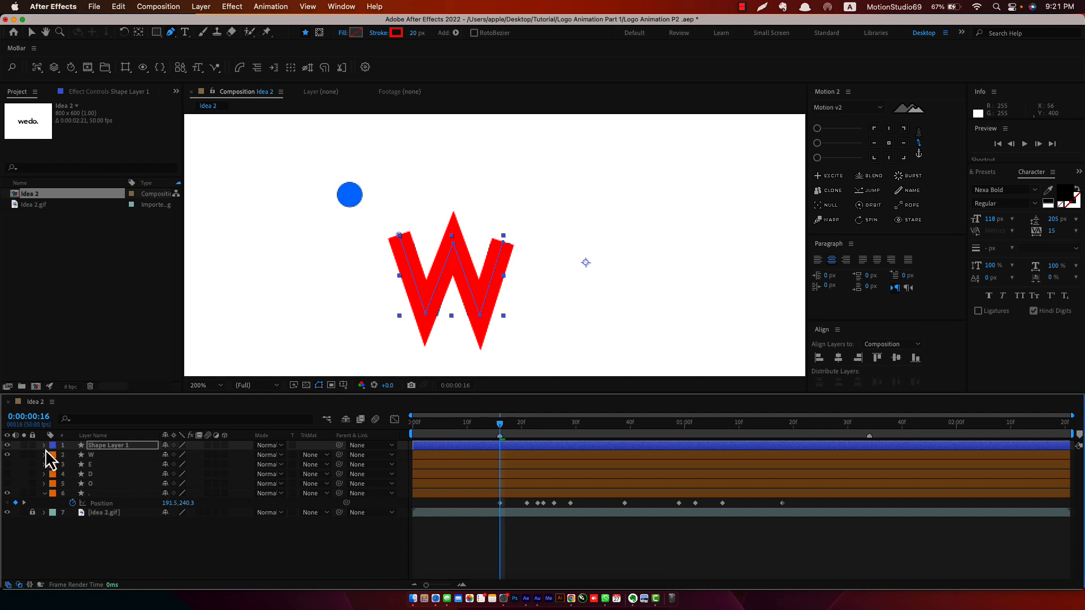
click(109, 447)
text(W_M)
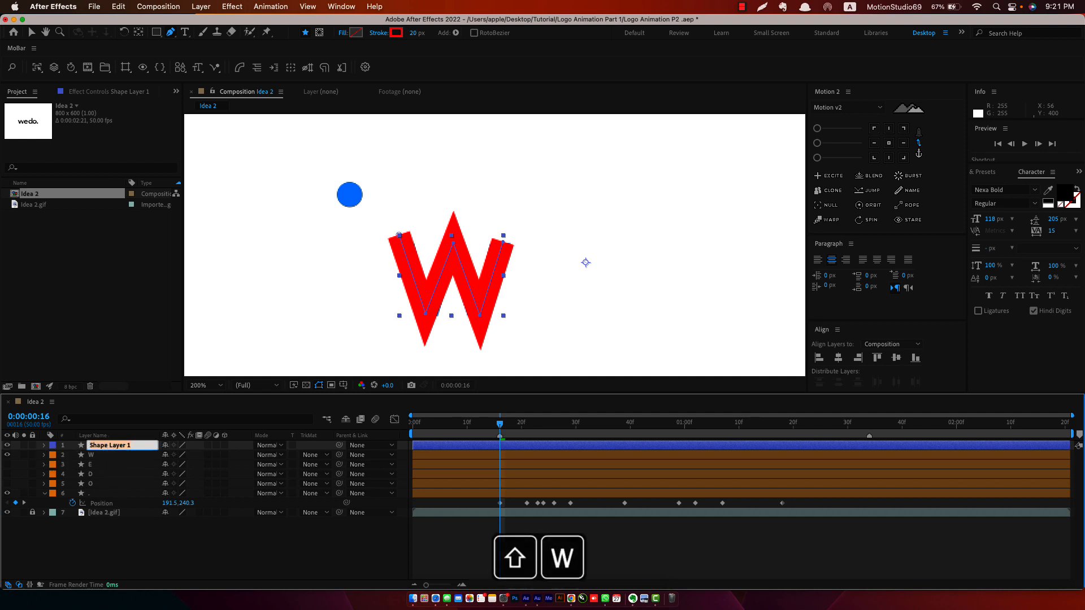
text(ask)
key(Return)
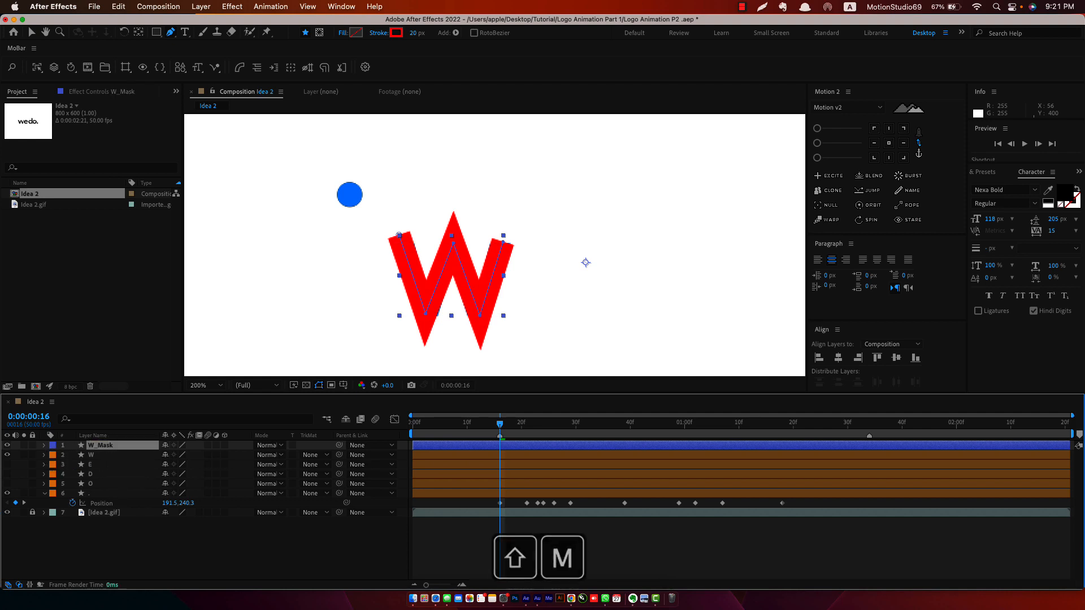
key(super+s)
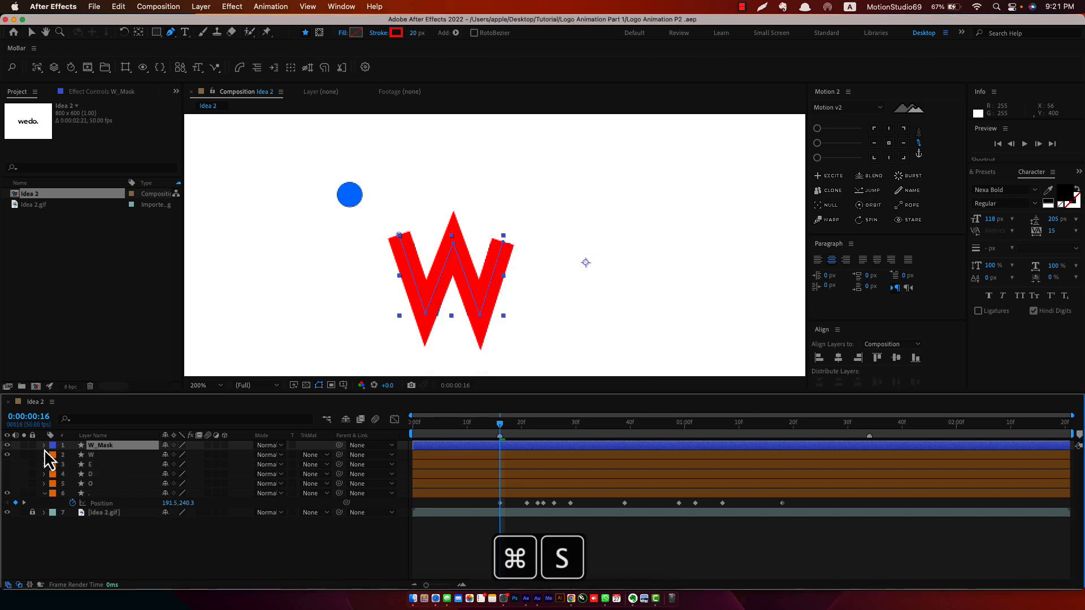
Step: Set the W_Mask stroke's line cap to Round Cap and its line join to Round Join
click(44, 446)
click(54, 456)
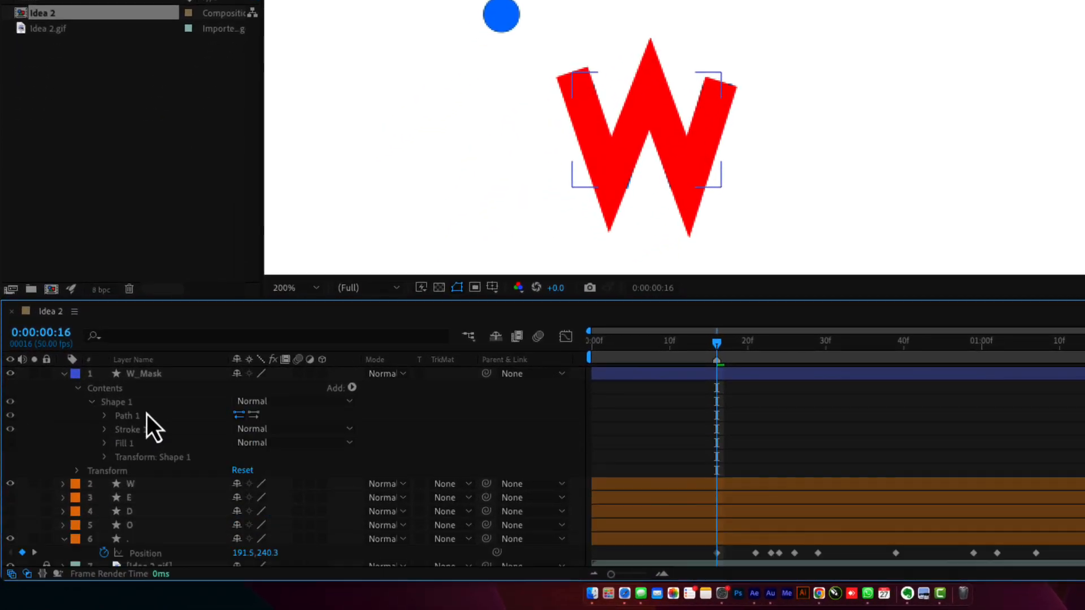
scroll(147, 415, down, 1)
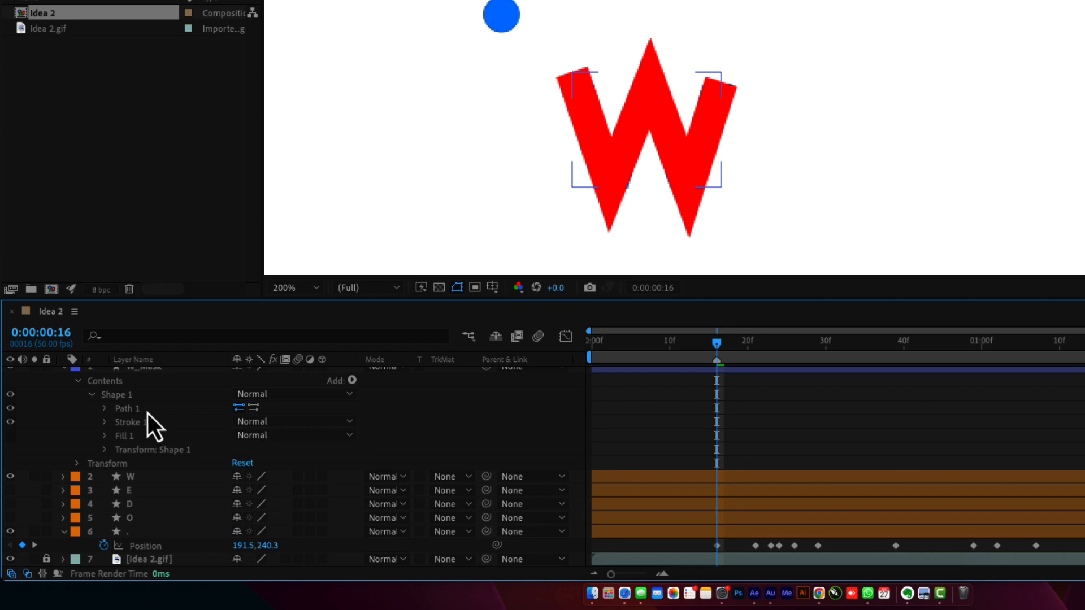
click(106, 414)
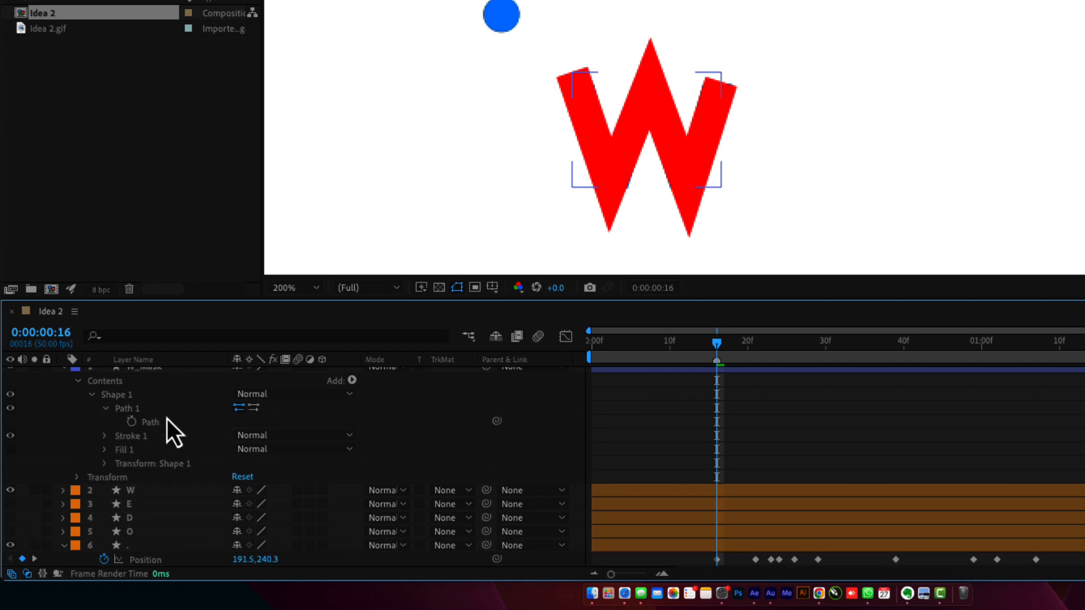
click(107, 415)
click(104, 431)
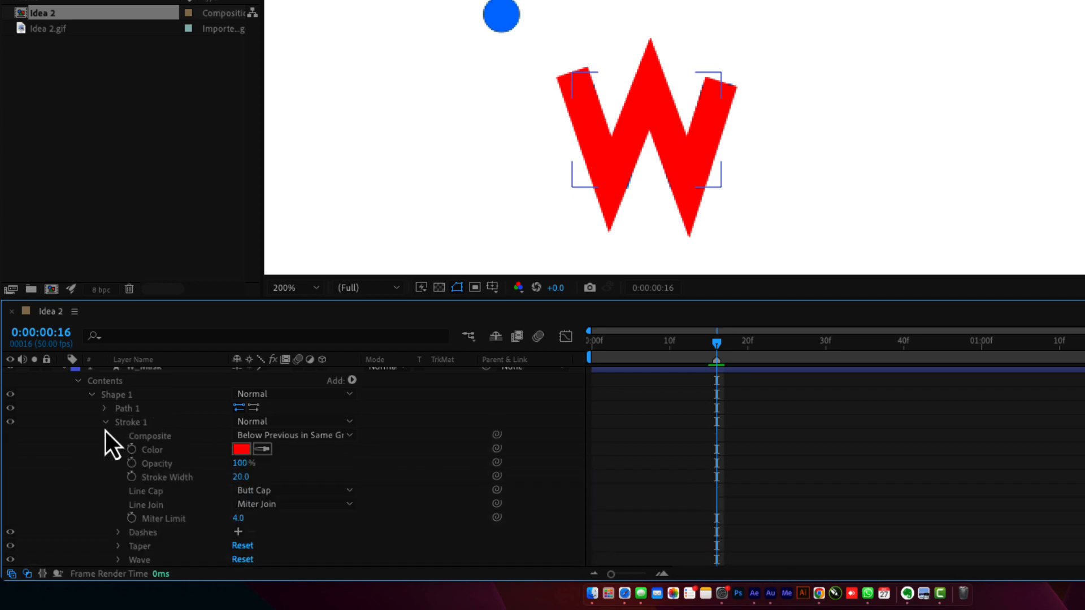
scroll(212, 439, down, 3)
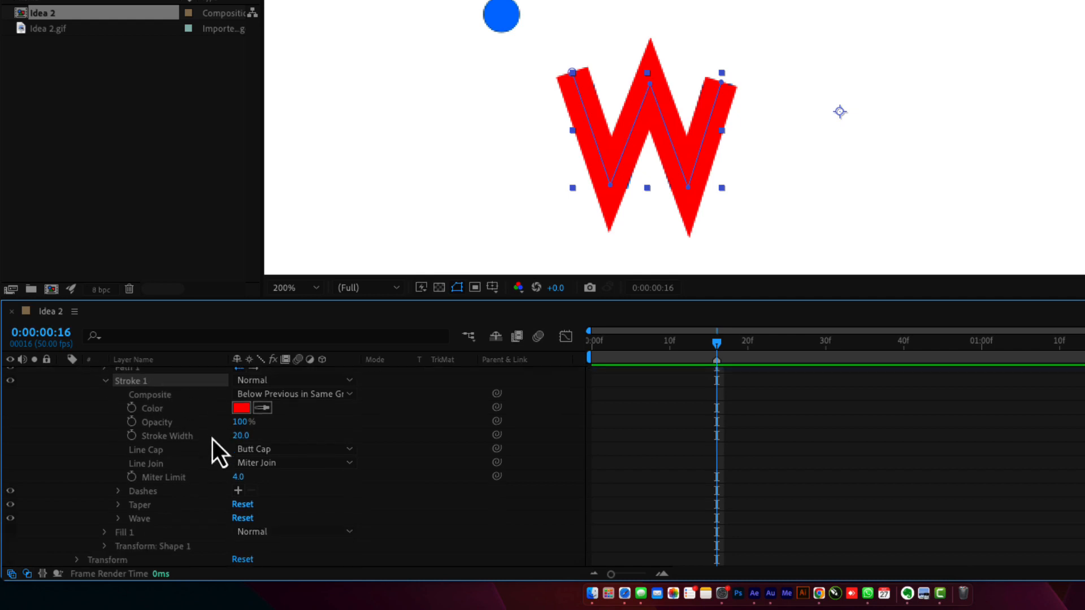
click(252, 450)
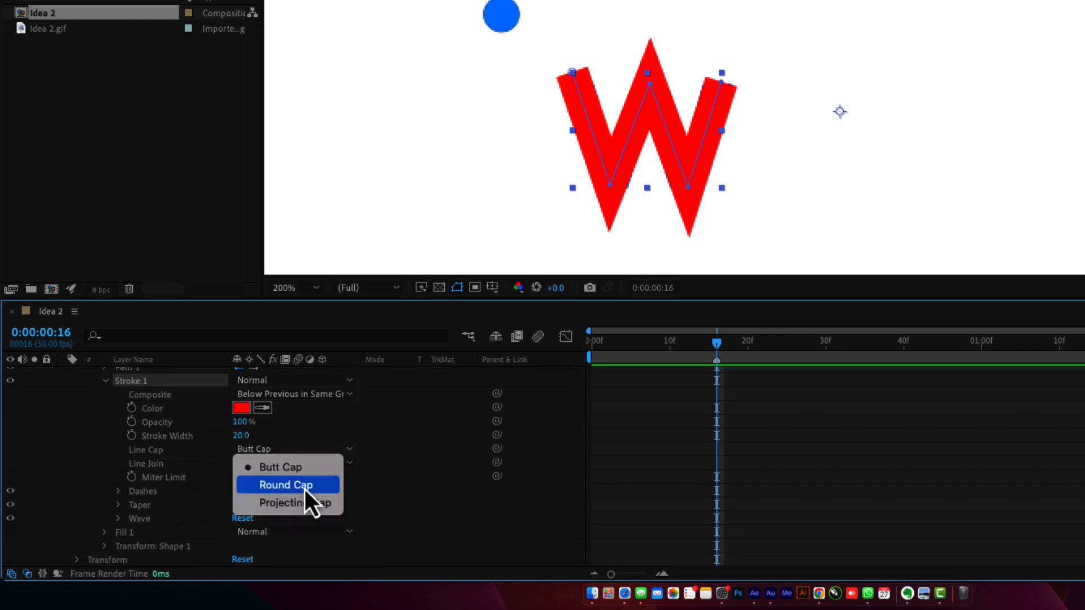
click(310, 489)
click(297, 464)
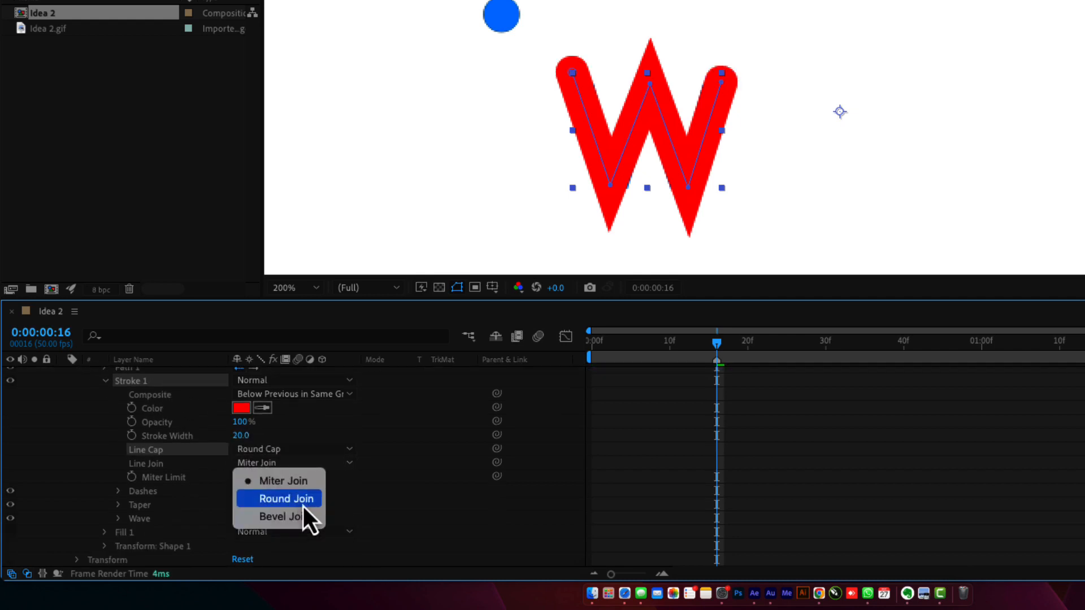
click(303, 504)
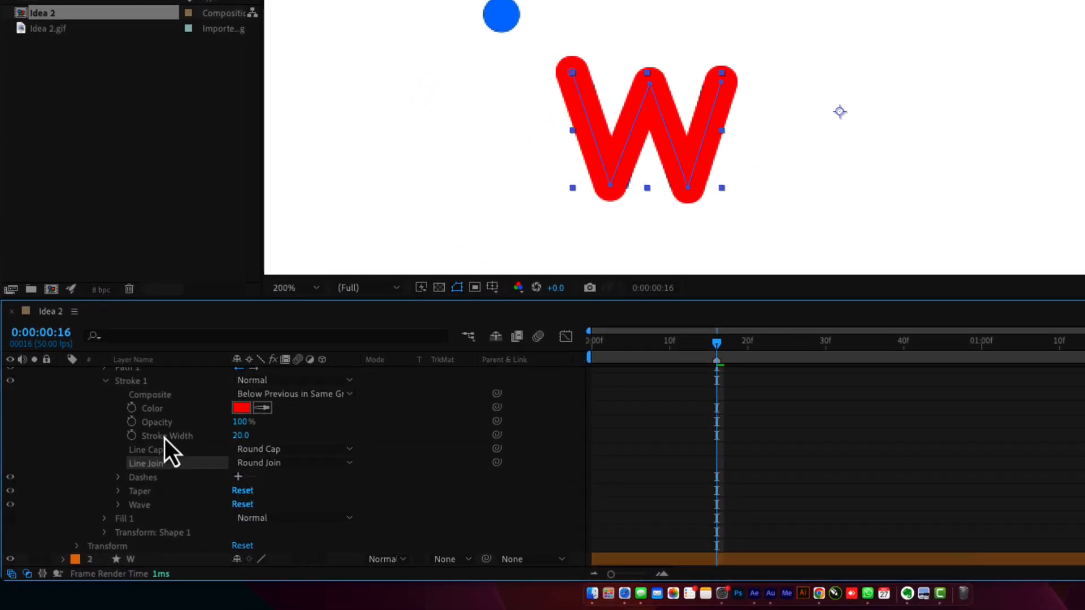
scroll(130, 473, up, 3)
scroll(164, 438, up, 1)
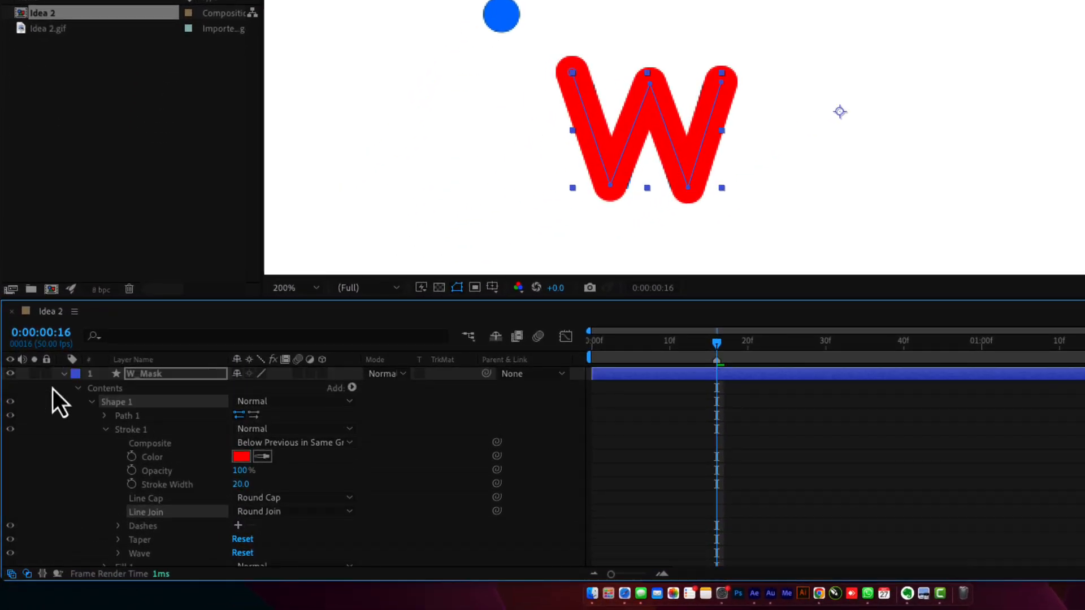
click(63, 375)
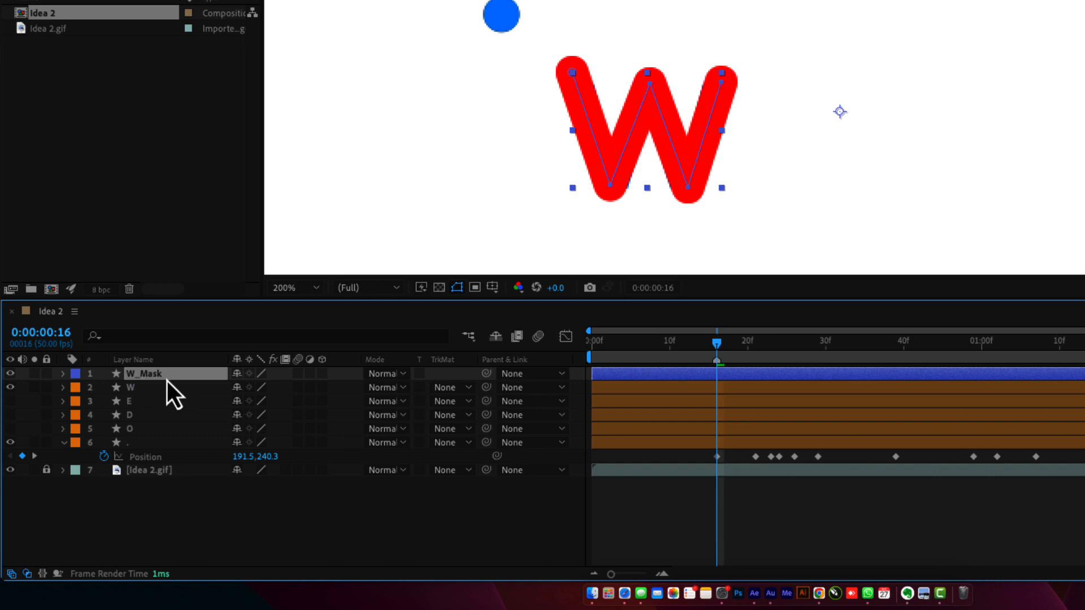
Step: Add Trim Paths to W_Mask and create an End keyframe at 100% at 0:00:00:16
click(649, 2)
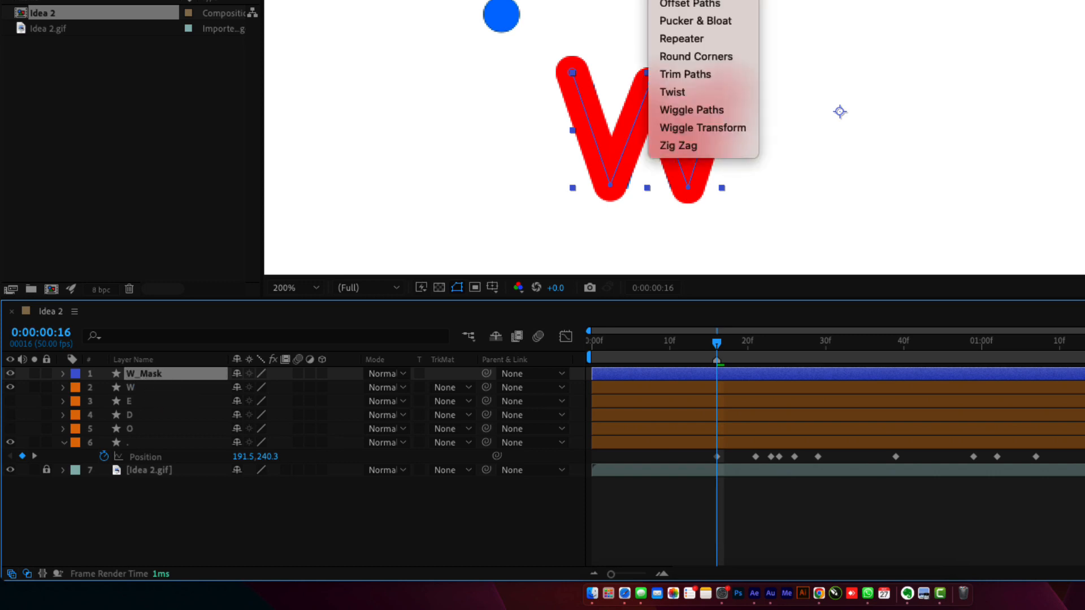
click(699, 76)
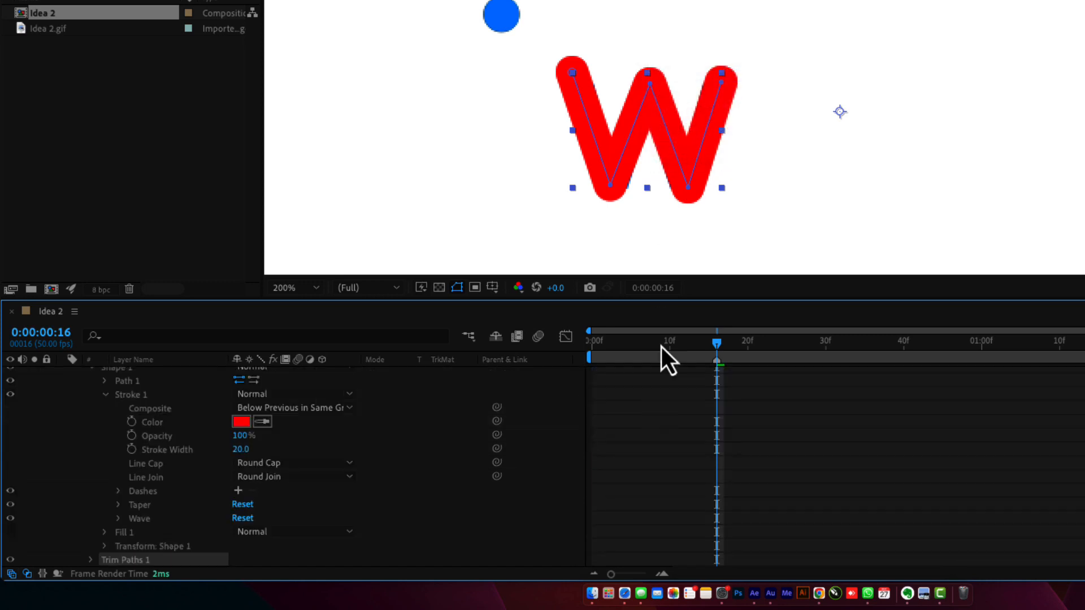
scroll(182, 482, down, 3)
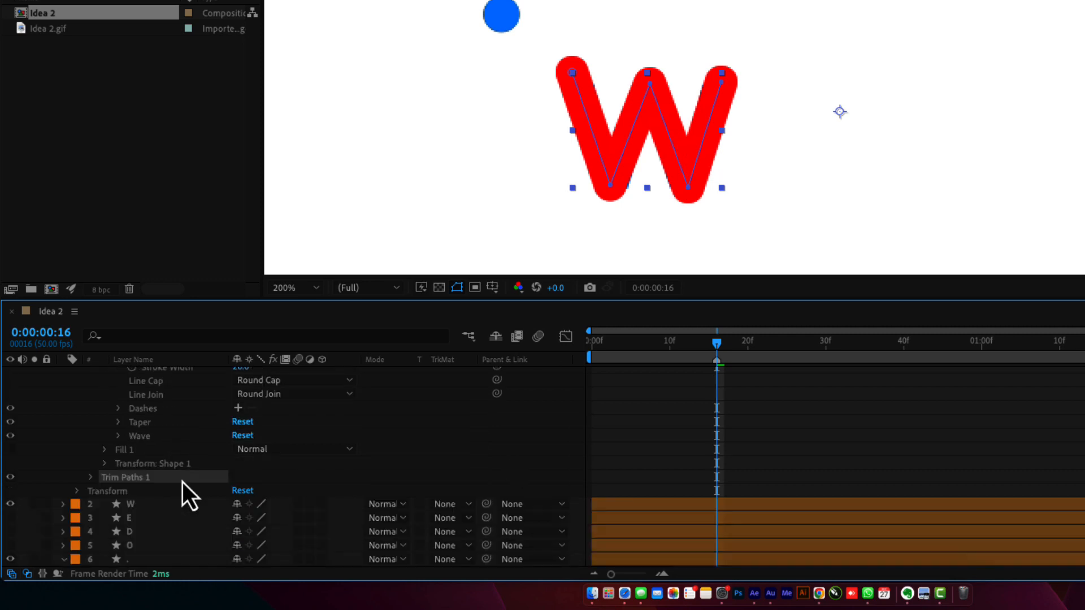
click(91, 479)
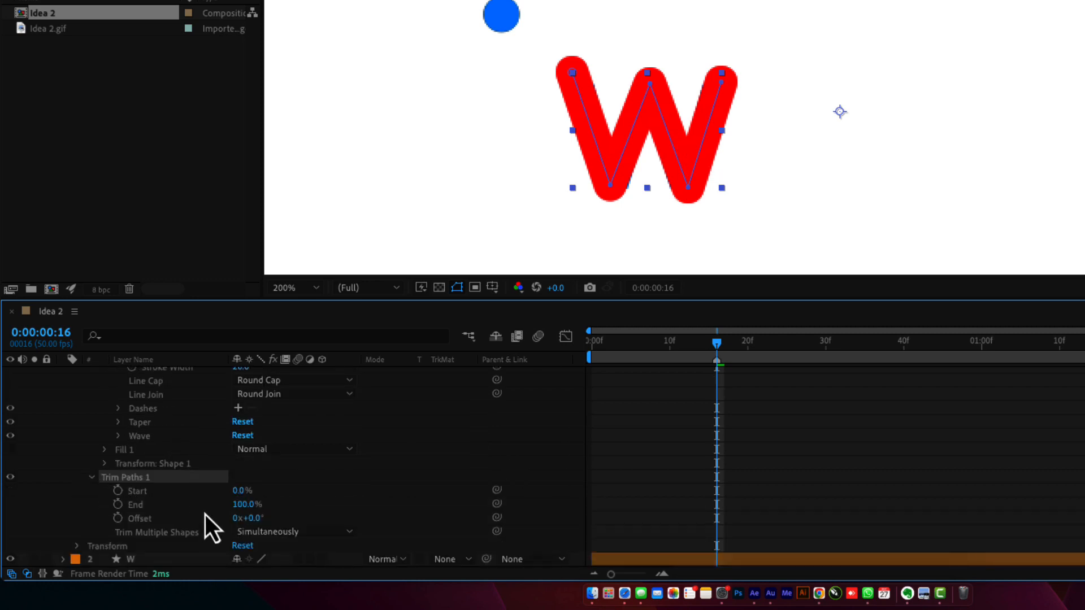
click(184, 509)
click(118, 506)
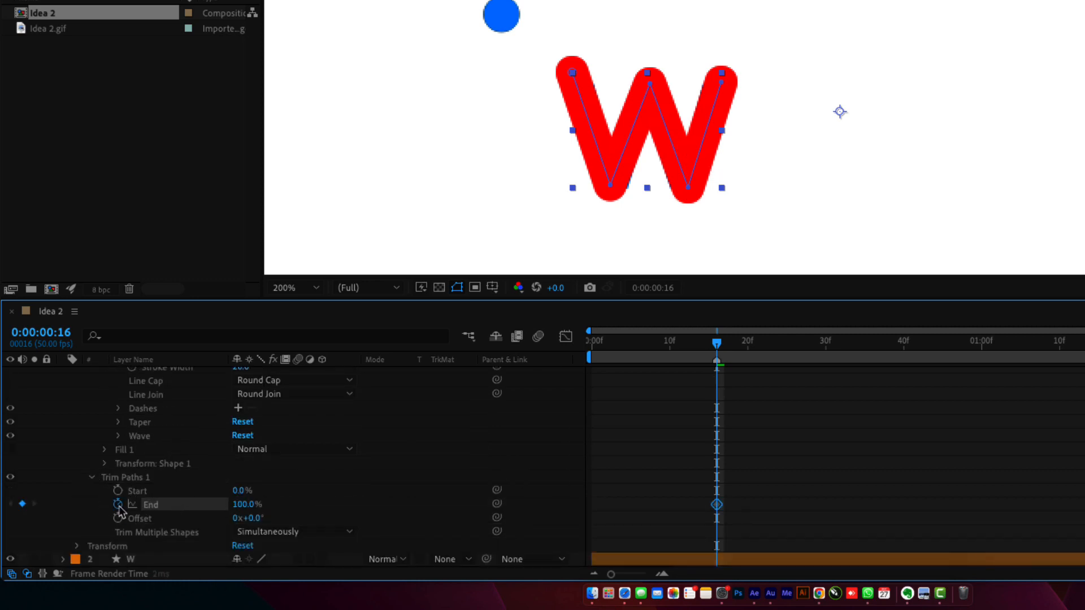
Step: Lower the W_Mask layer's opacity to 48% so the letter and reference beneath it can be compared
key(u)
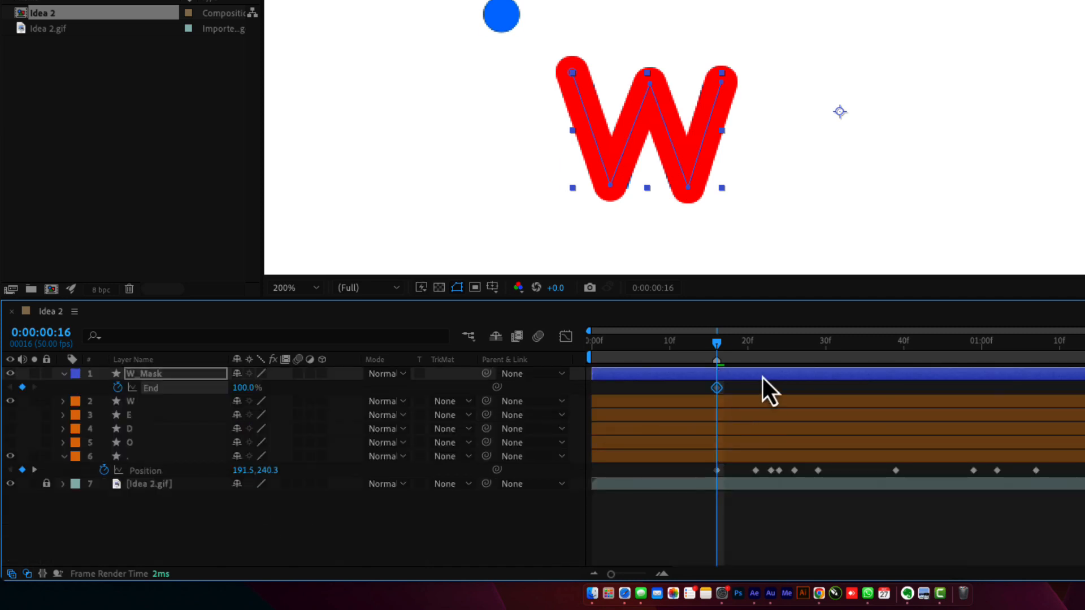
drag(711, 350, 661, 352)
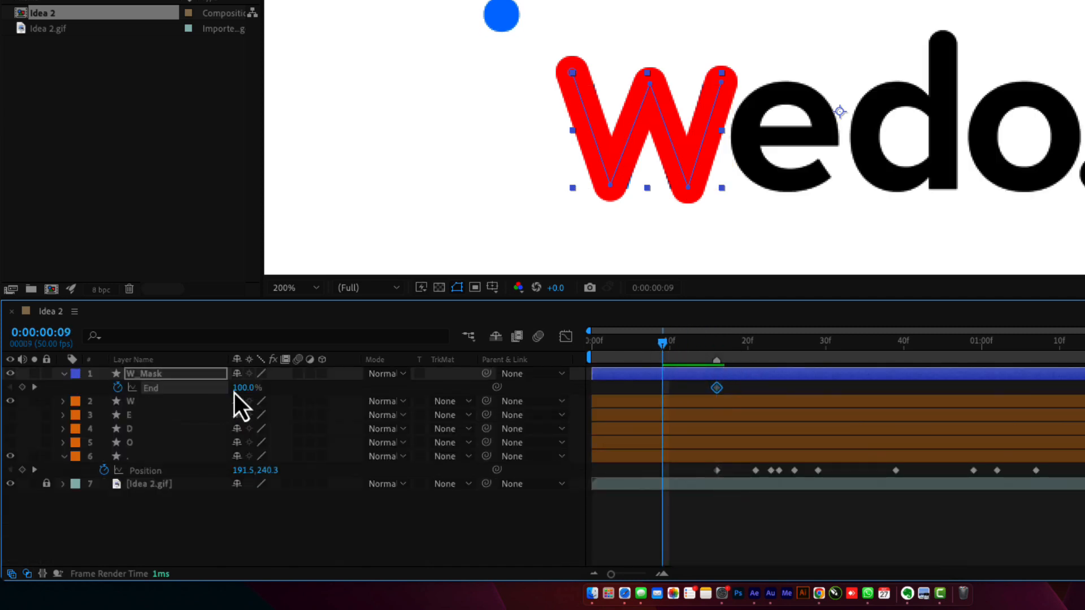
key(shift+t)
drag(249, 403, 201, 407)
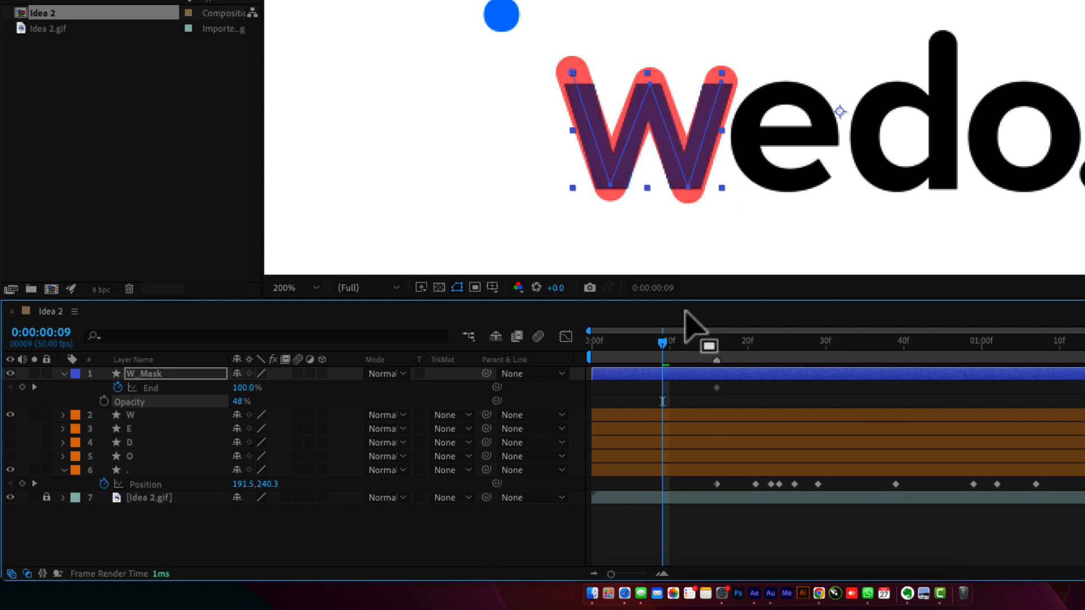
key(period)
mouse_move(660, 355)
mouse_down()
mouse_move(588, 359)
mouse_move(646, 362)
mouse_up()
drag(540, 118, 617, 69)
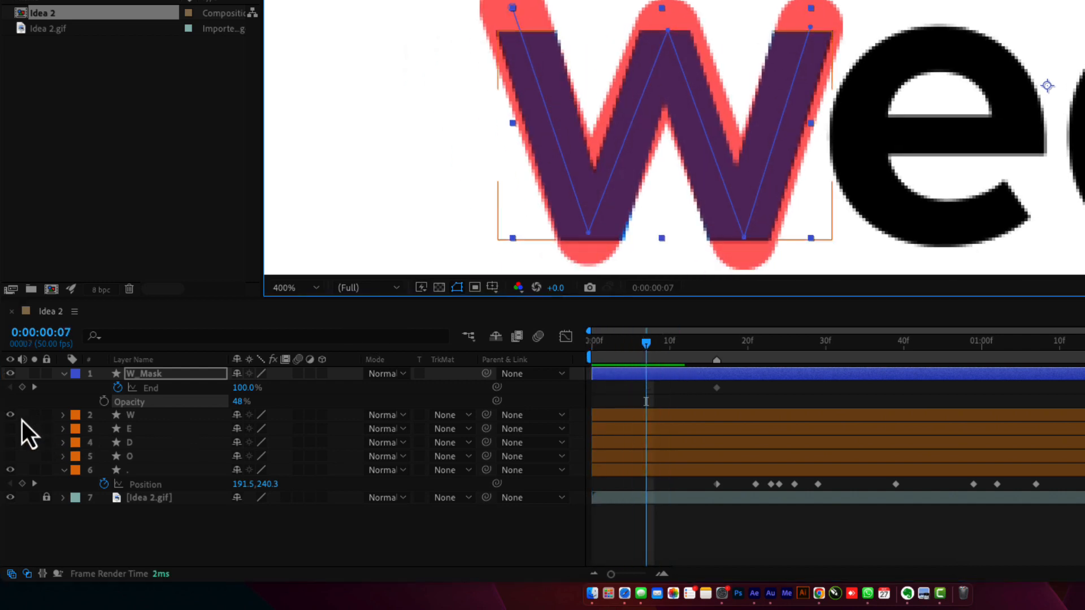
Step: Move W_Mask's End keyframe to 0:00:00:19 with a value of 0% and add a 100% End keyframe at 0:00:00:30
drag(652, 350, 744, 377)
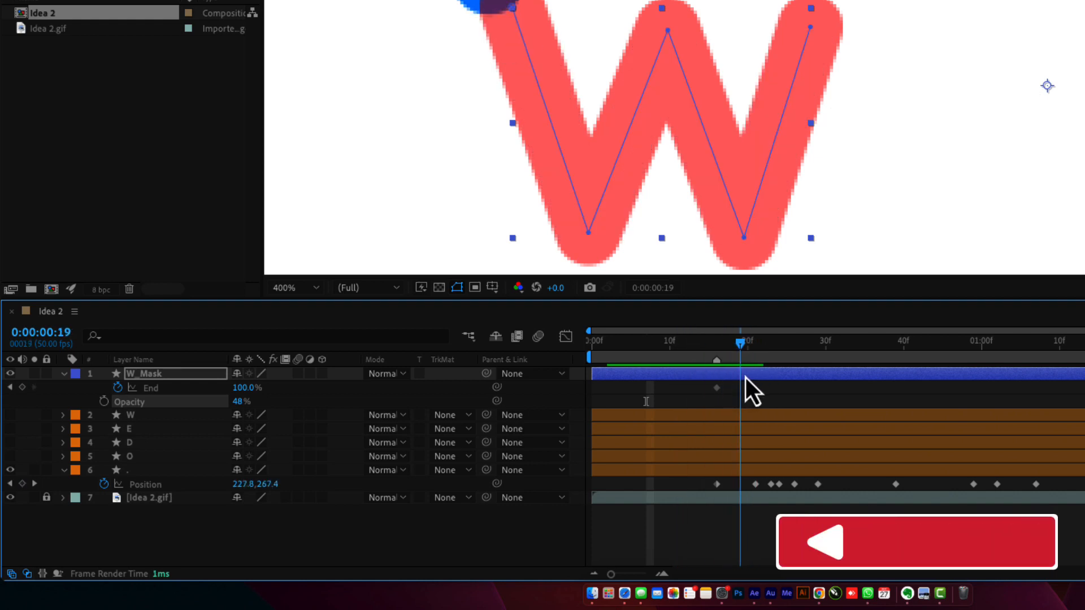
click(717, 388)
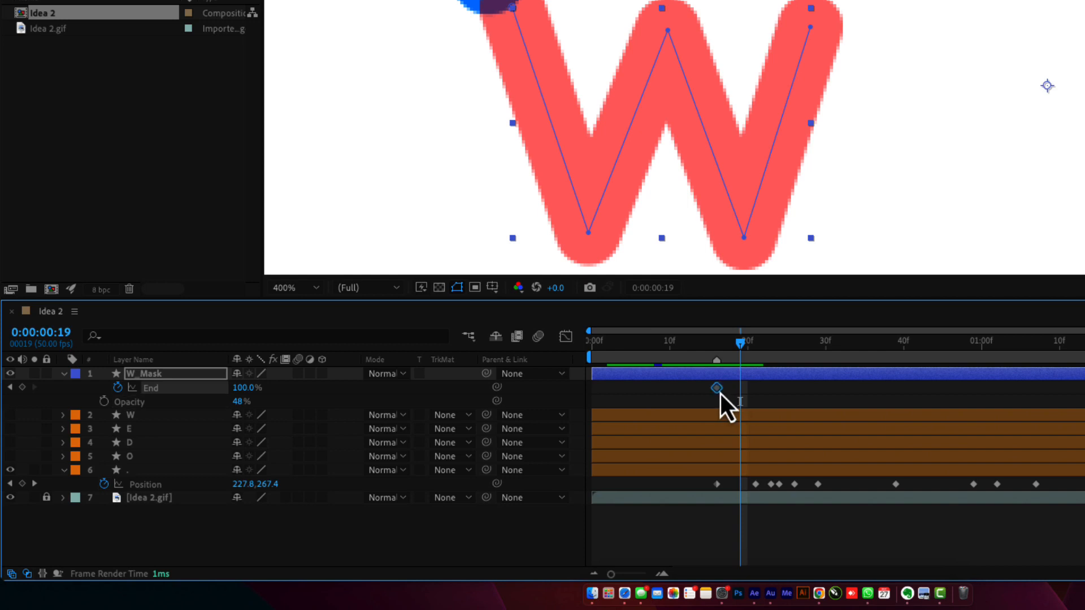
drag(740, 351, 826, 351)
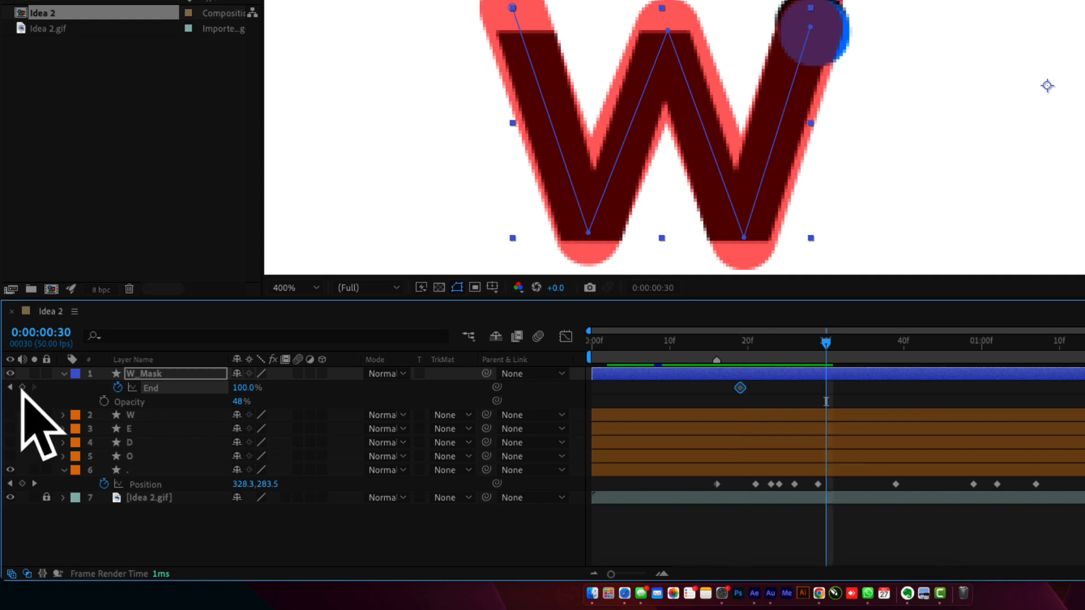
click(22, 388)
click(741, 360)
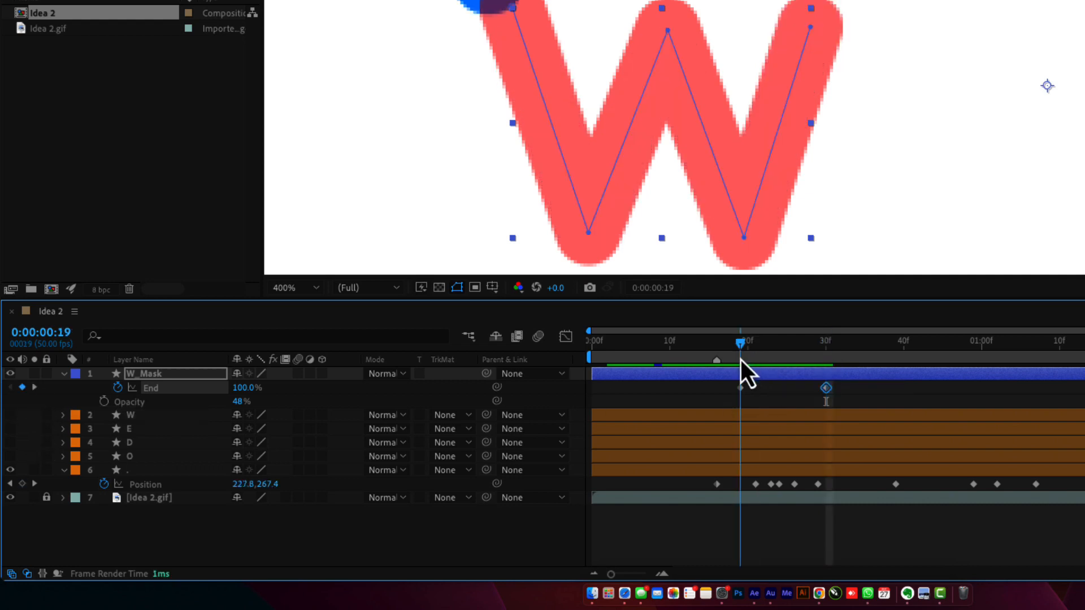
click(247, 388)
text(0)
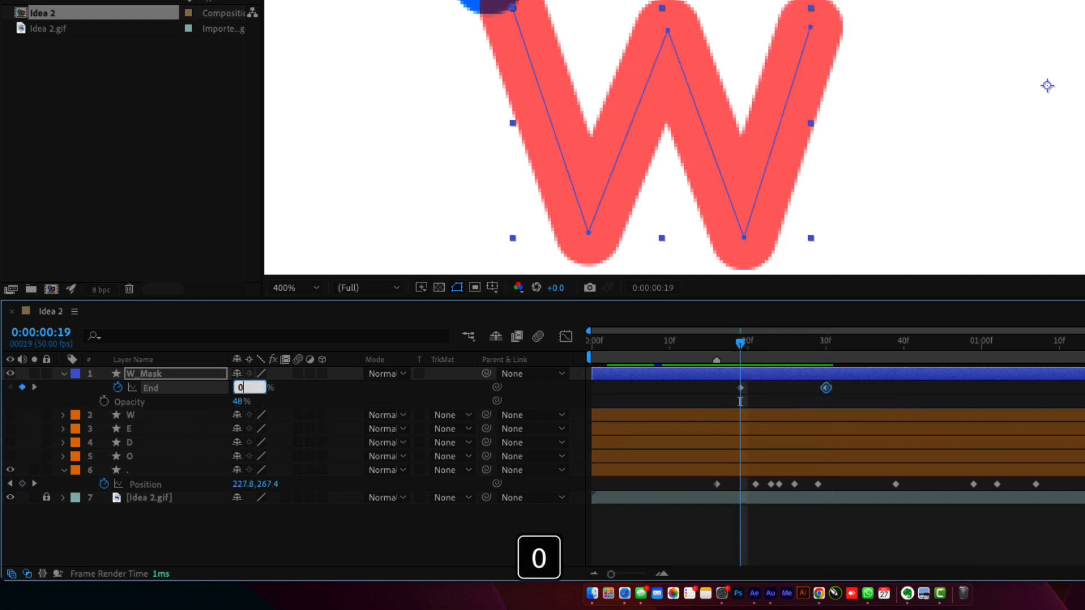
key(Return)
Step: Restore W_Mask's opacity to 100% and set the visible W layer's track matte to Alpha Matte "W_Mask"
drag(747, 344, 827, 358)
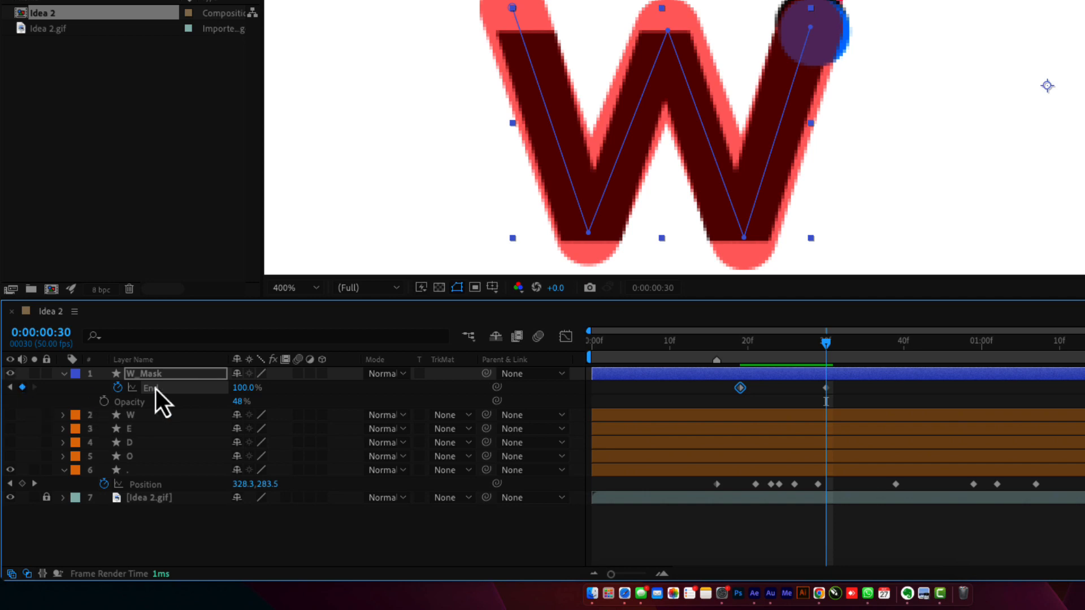
drag(242, 402, 388, 417)
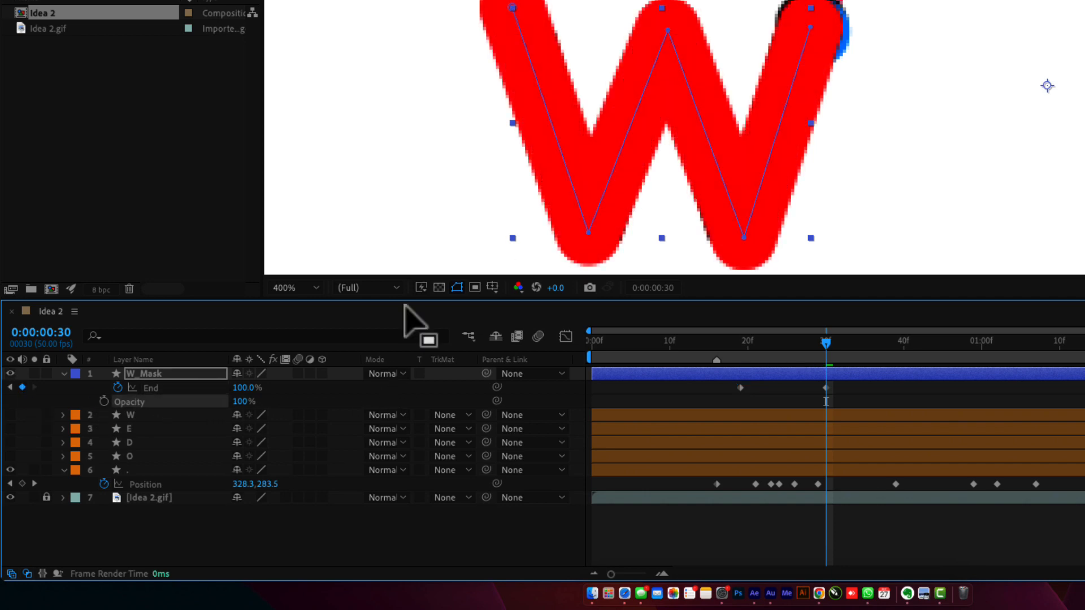
click(133, 422)
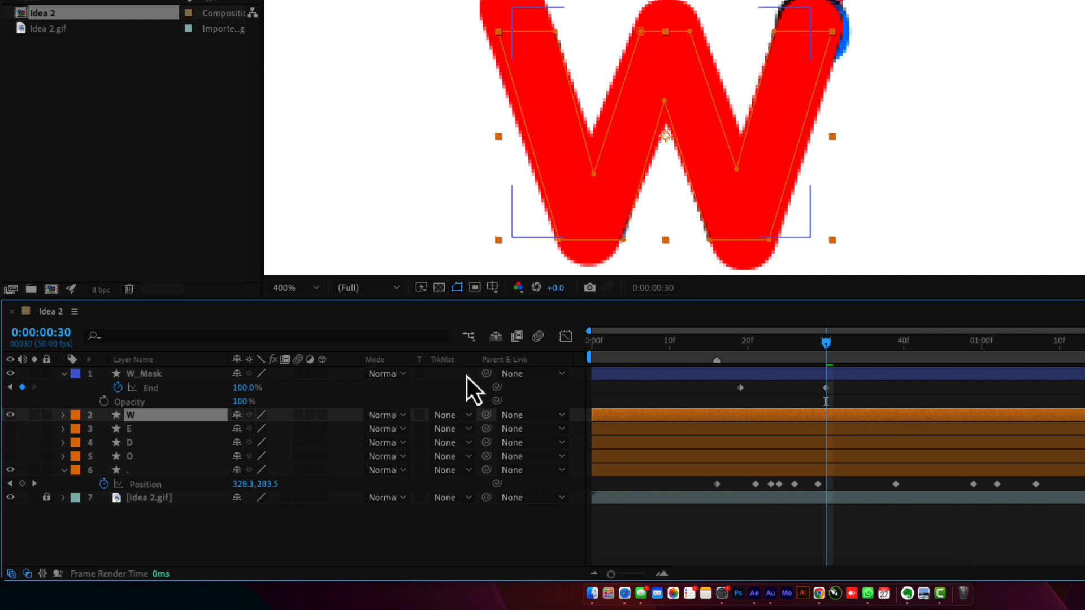
key(F4)
key(F4)
key(F4)
key(F4)
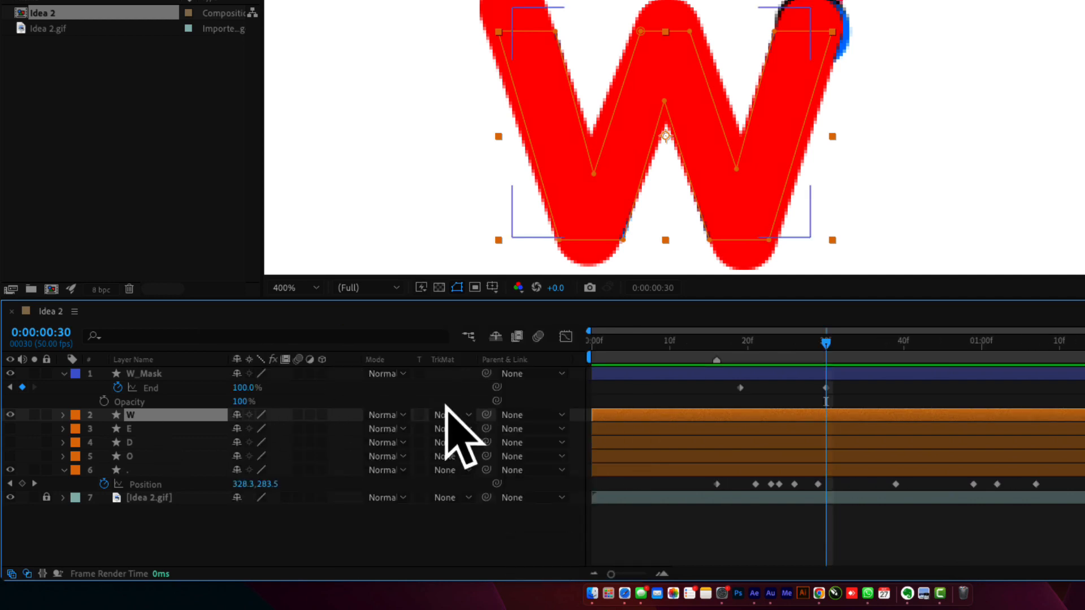
click(456, 417)
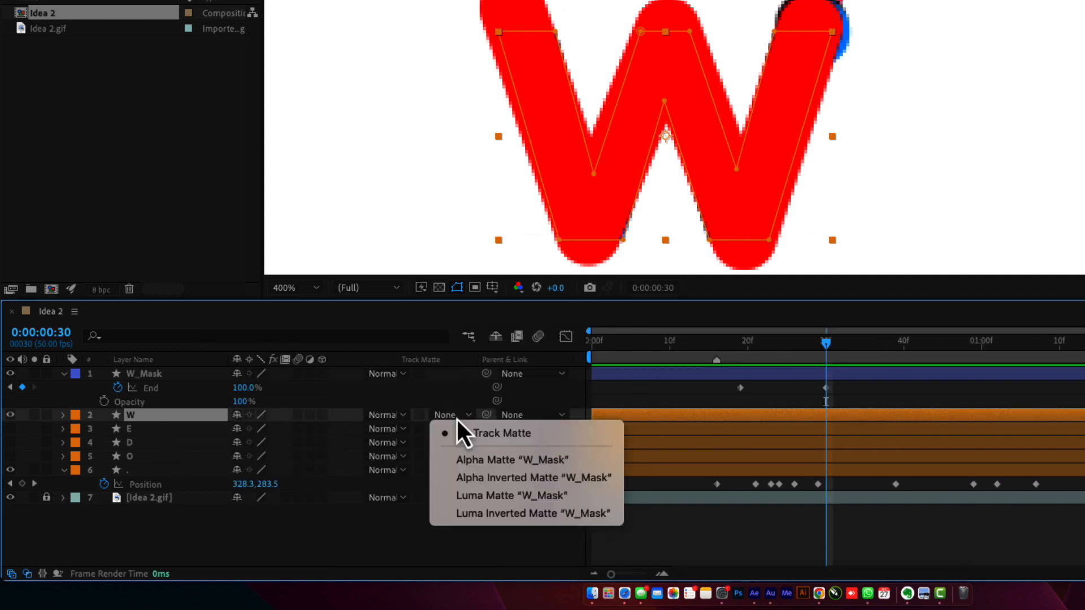
click(484, 467)
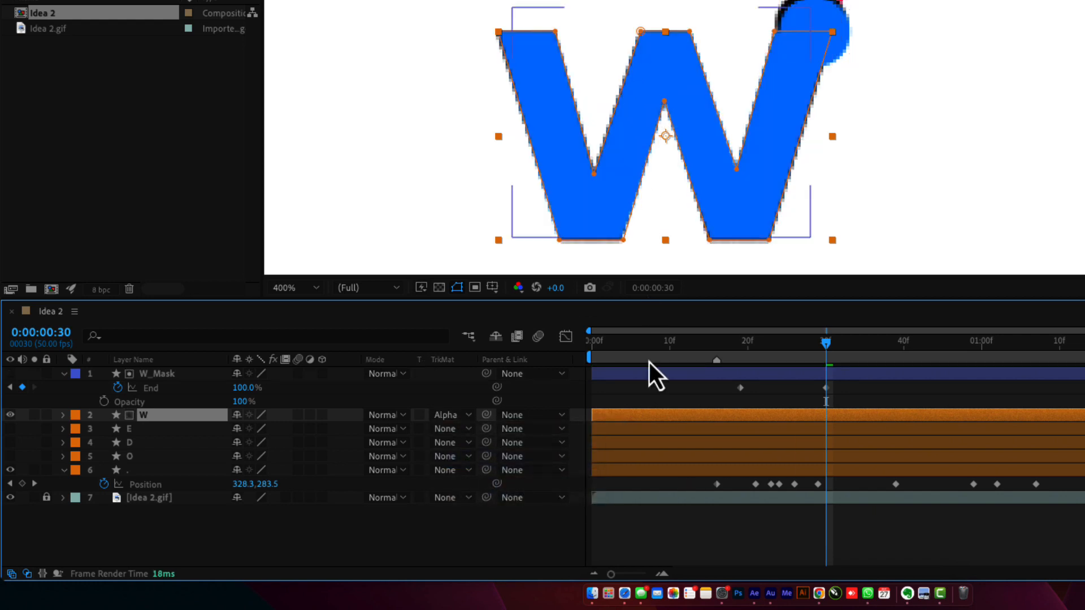
Step: Check the matted letter at 0:00:00:31 by temporarily soloing the W layer
mouse_move(816, 356)
mouse_down()
mouse_move(734, 358)
mouse_move(833, 364)
mouse_up()
click(34, 415)
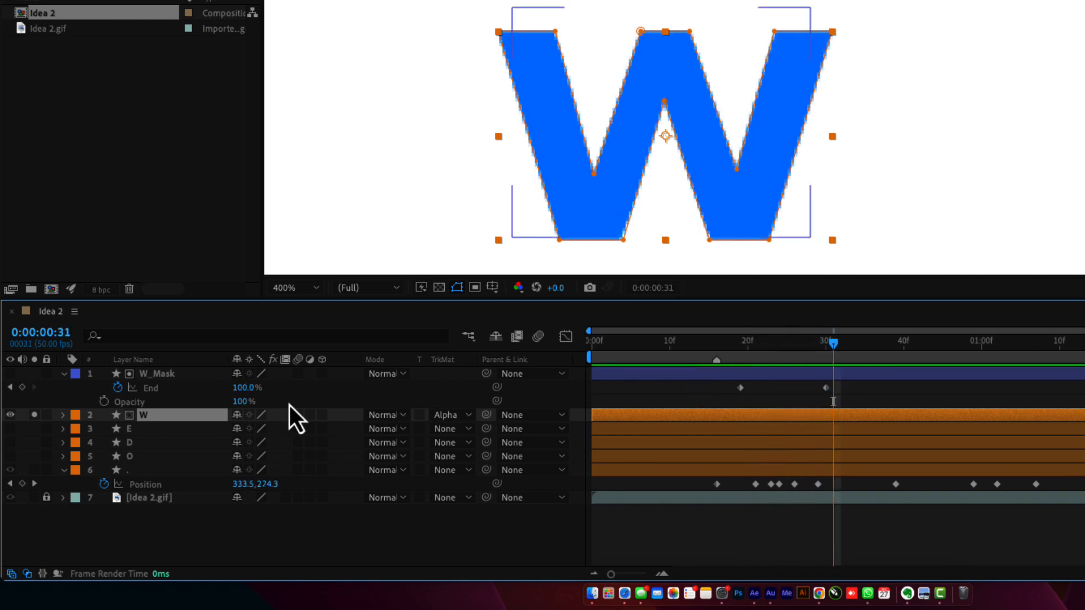
click(34, 415)
Step: Give the W_Mask and W layers a Pink label, collapse their properties and lock both layers
click(164, 375)
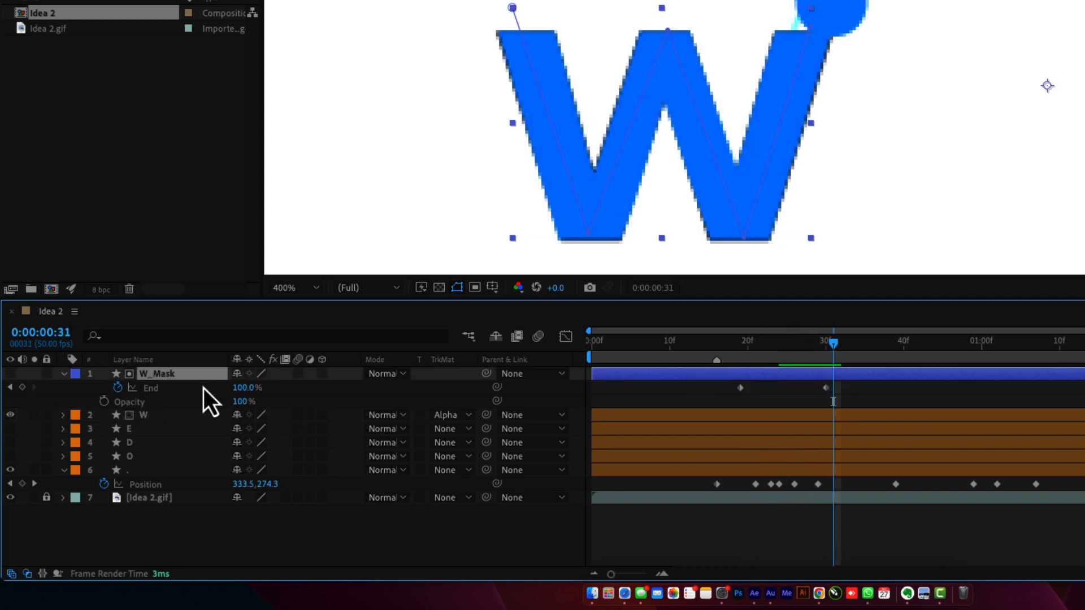
click(188, 421)
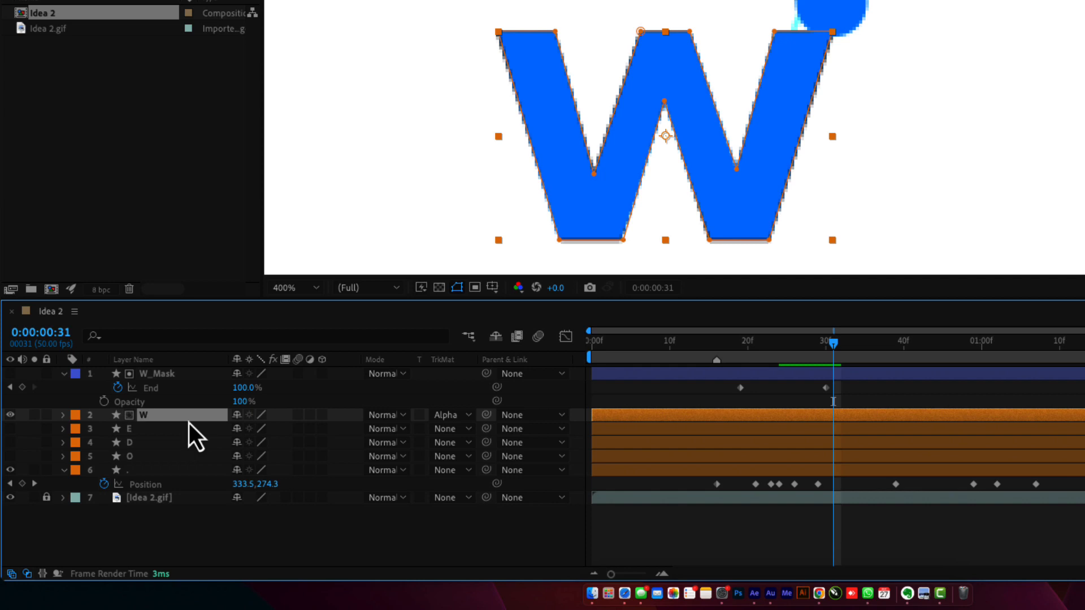
shift+click(167, 376)
click(75, 374)
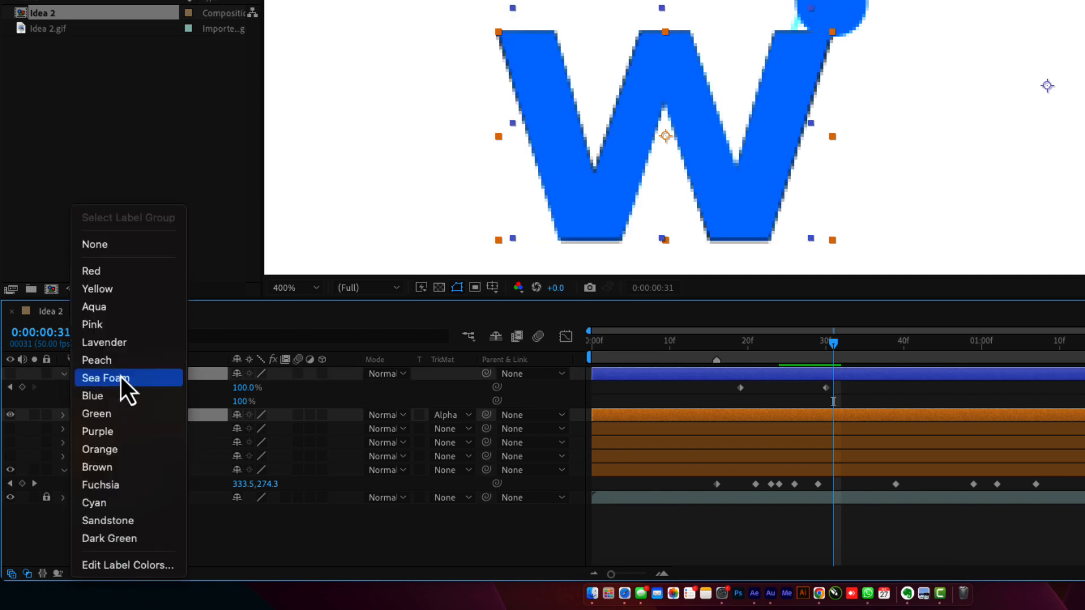
click(126, 324)
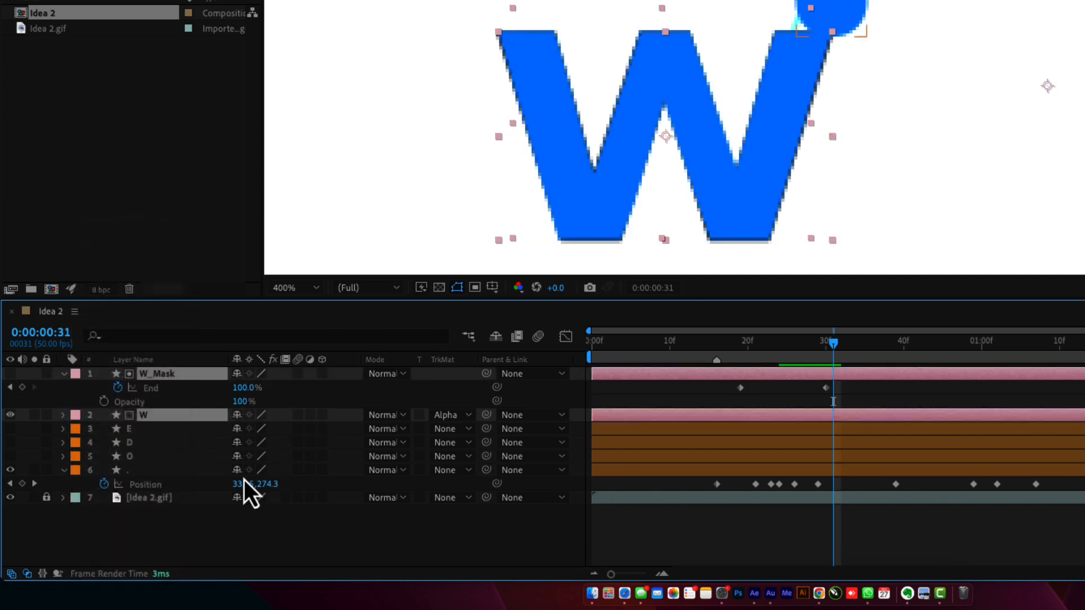
key(u)
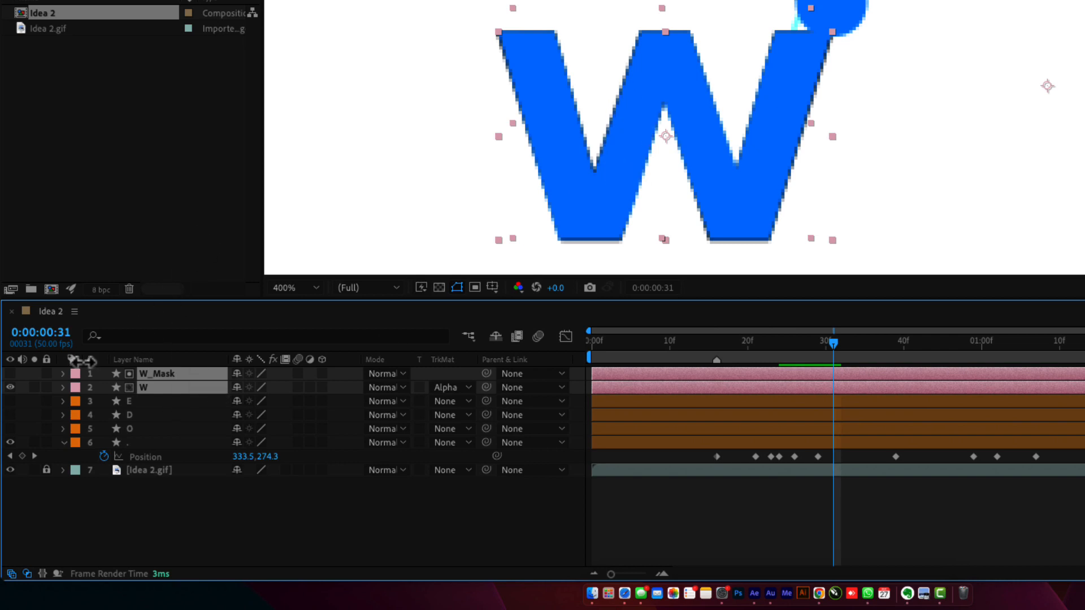
drag(46, 374, 46, 387)
Step: Give the dot layer a Pink label and lock it
click(144, 443)
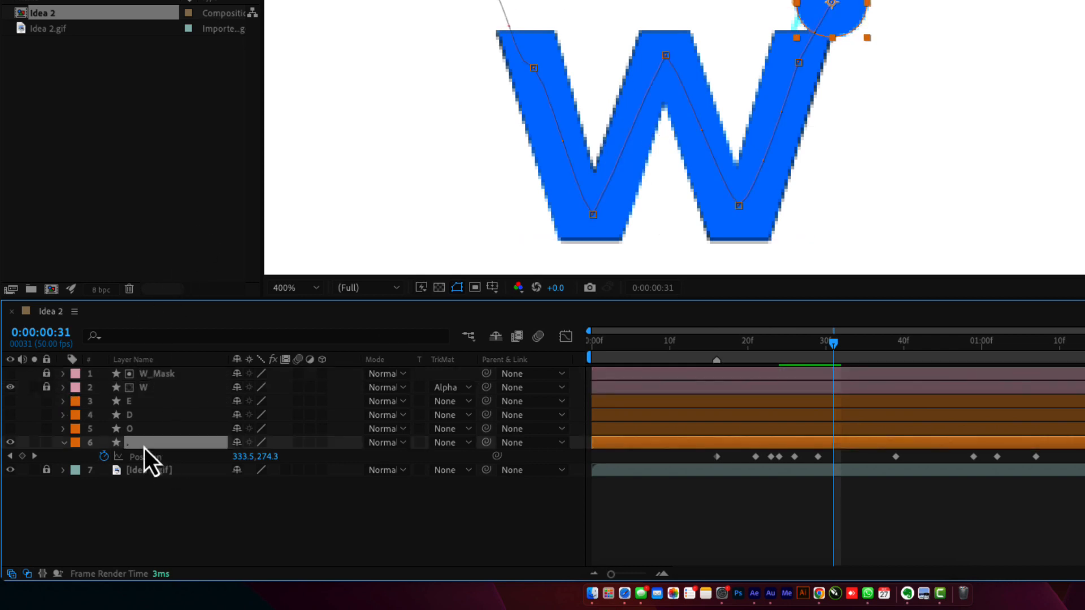
click(78, 446)
click(135, 325)
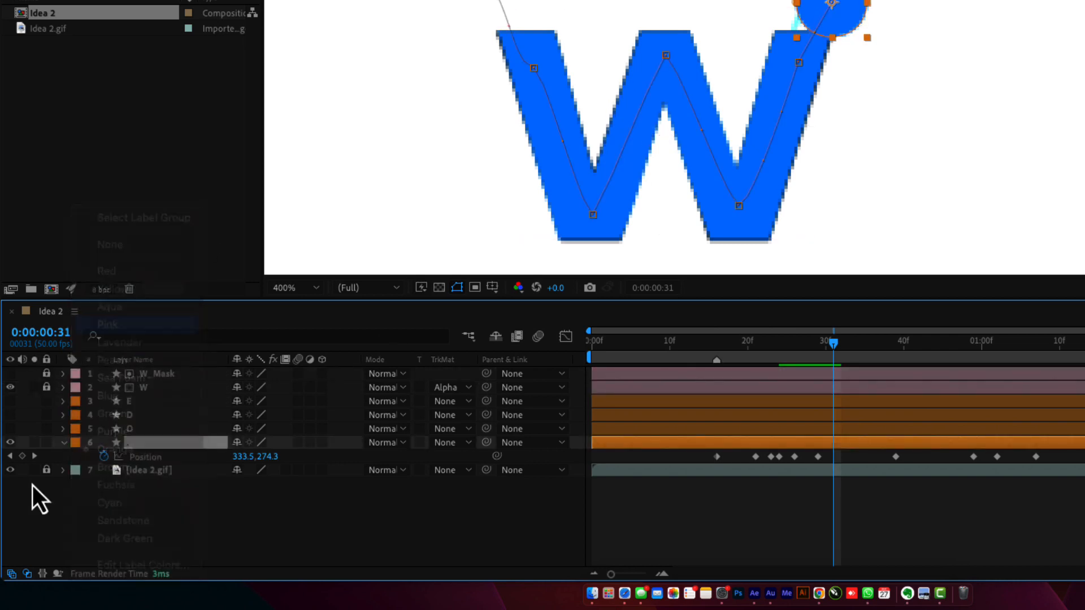
click(46, 443)
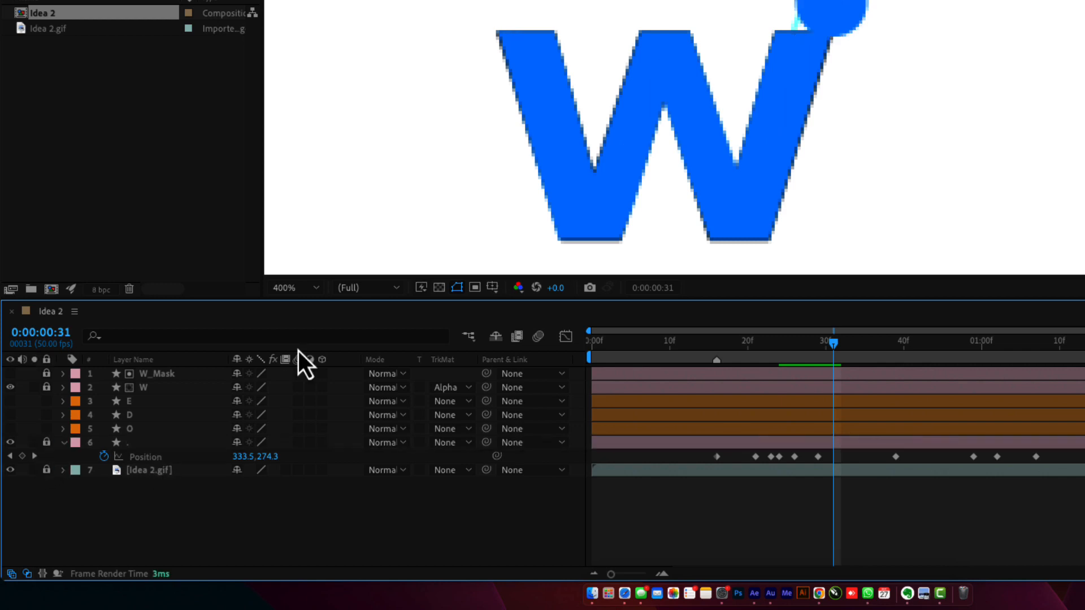
Step: At 0:00:01:02, show the rulers and place horizontal guides at the top of the reference e and at the w's baseline
scroll(677, 107, down, 1)
drag(751, 107, 540, 126)
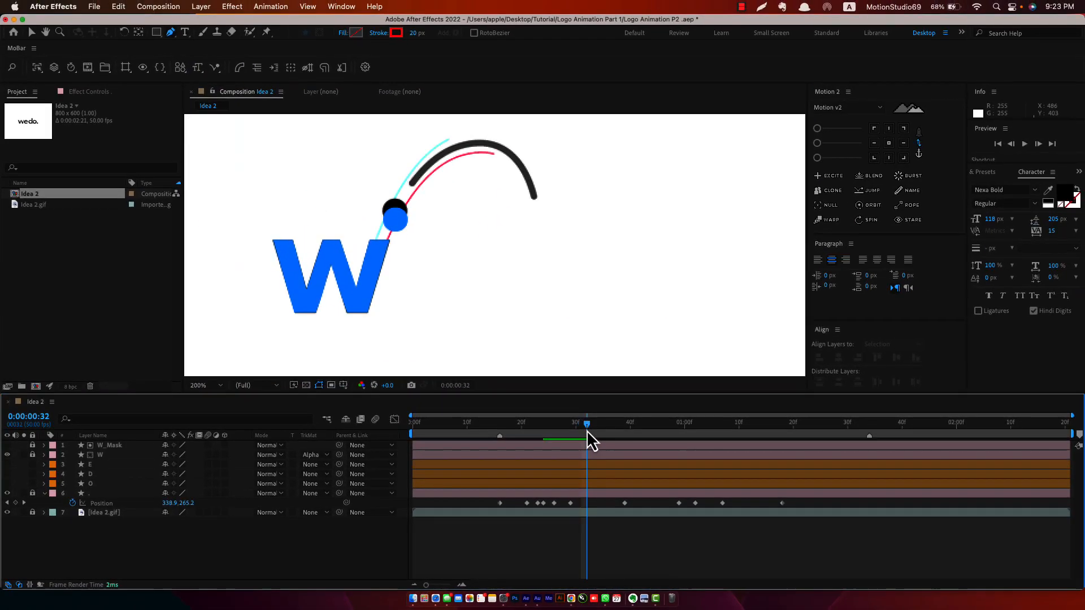
drag(692, 406, 772, 411)
drag(649, 445, 665, 444)
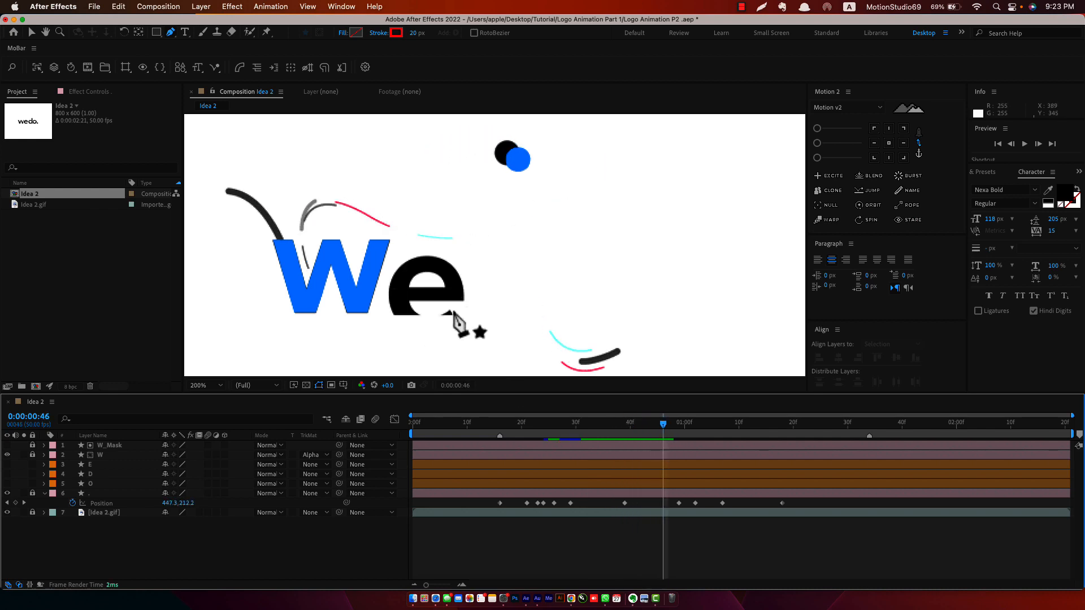
key(v)
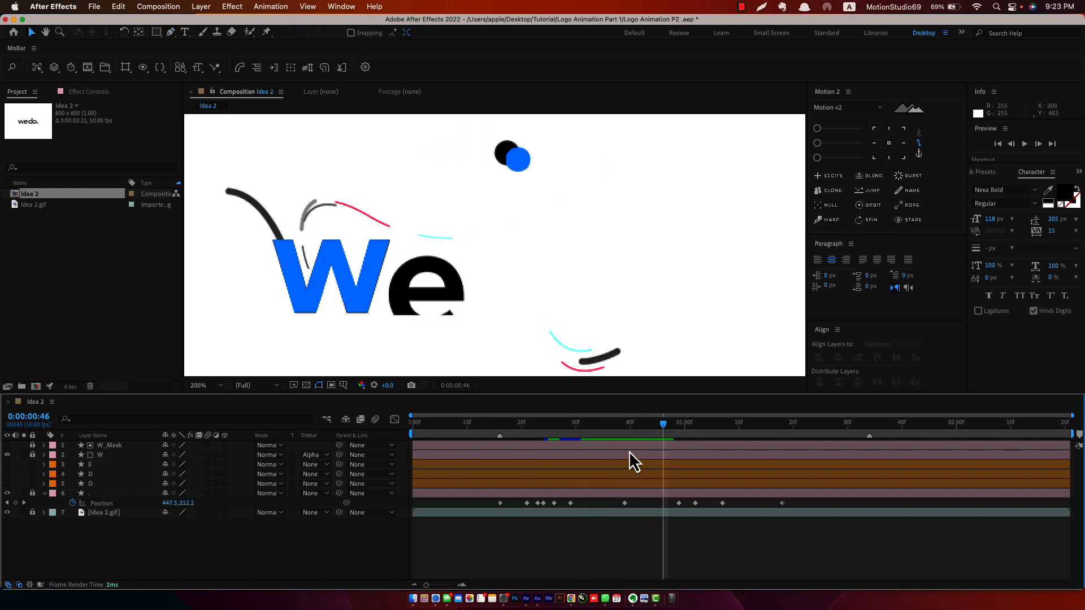
drag(670, 427, 695, 431)
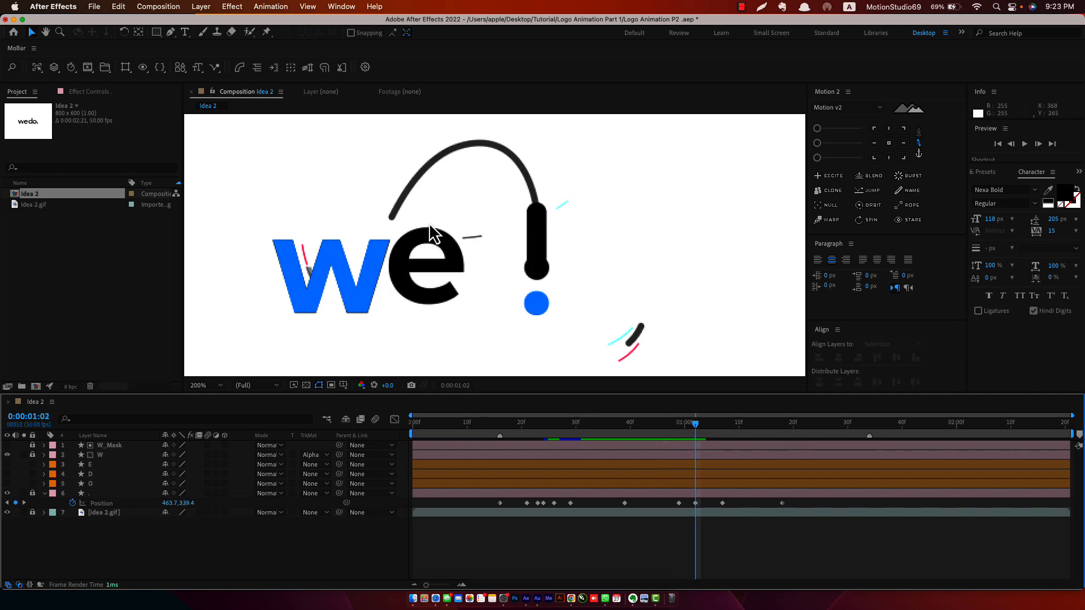
key(super+r)
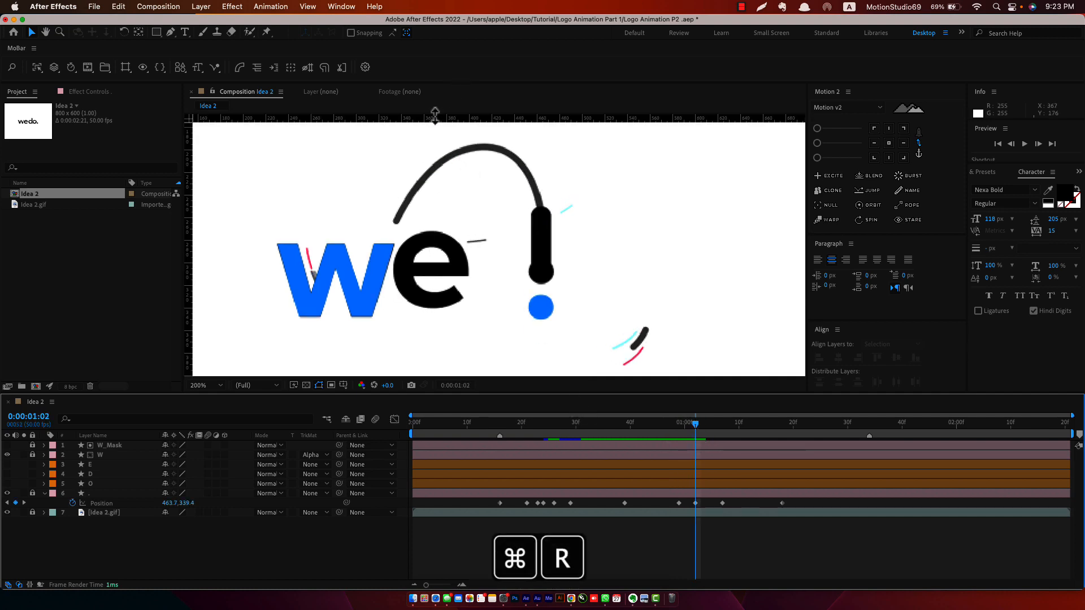
drag(436, 118, 446, 230)
drag(447, 115, 431, 319)
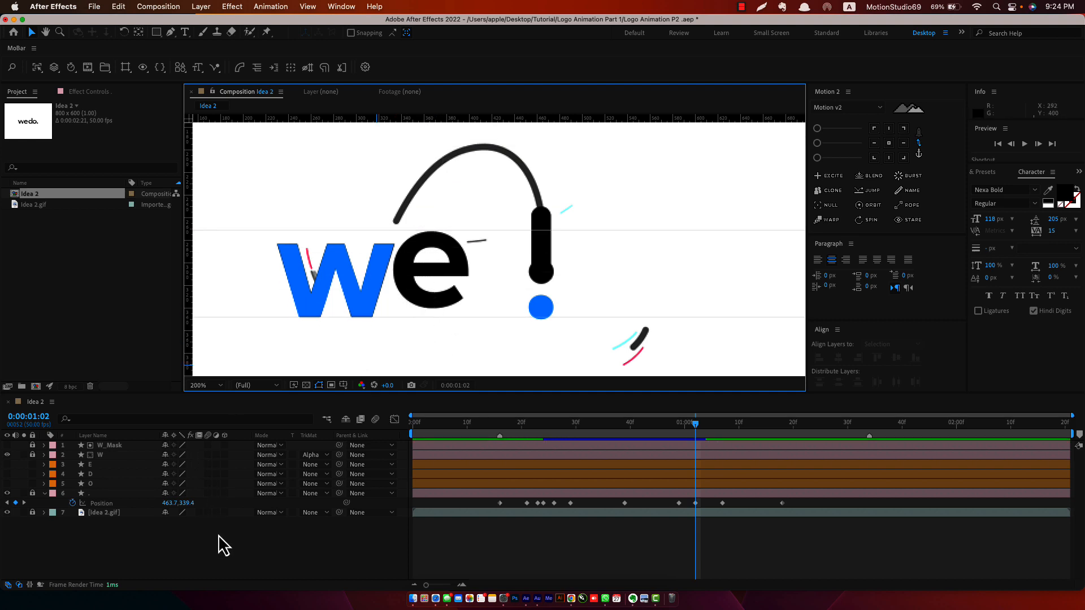
Step: Set up the Rectangle tool with a black fill and no stroke
click(156, 32)
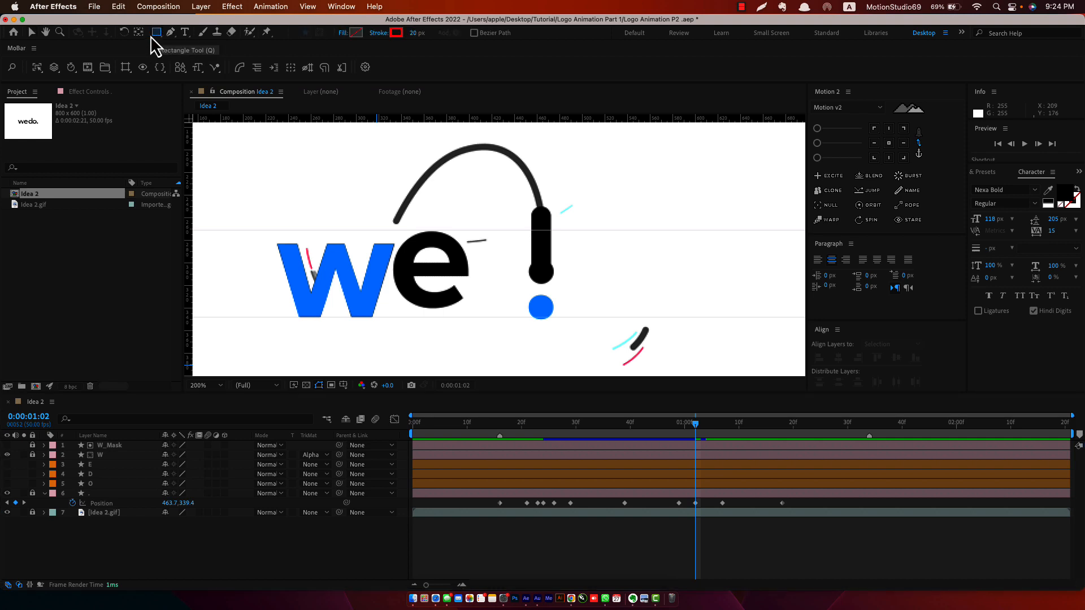
click(355, 32)
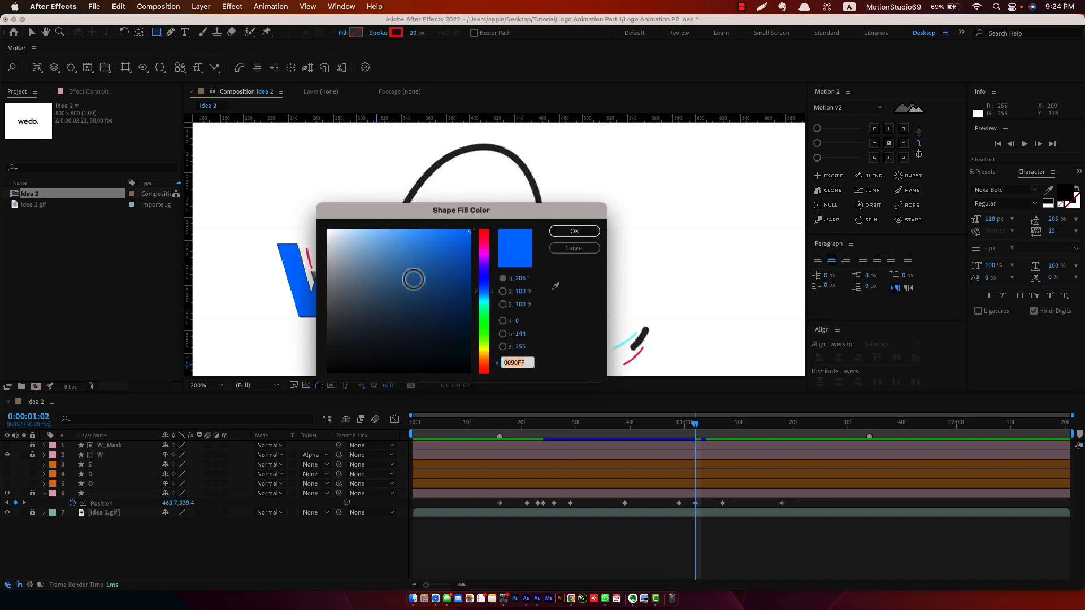
click(574, 231)
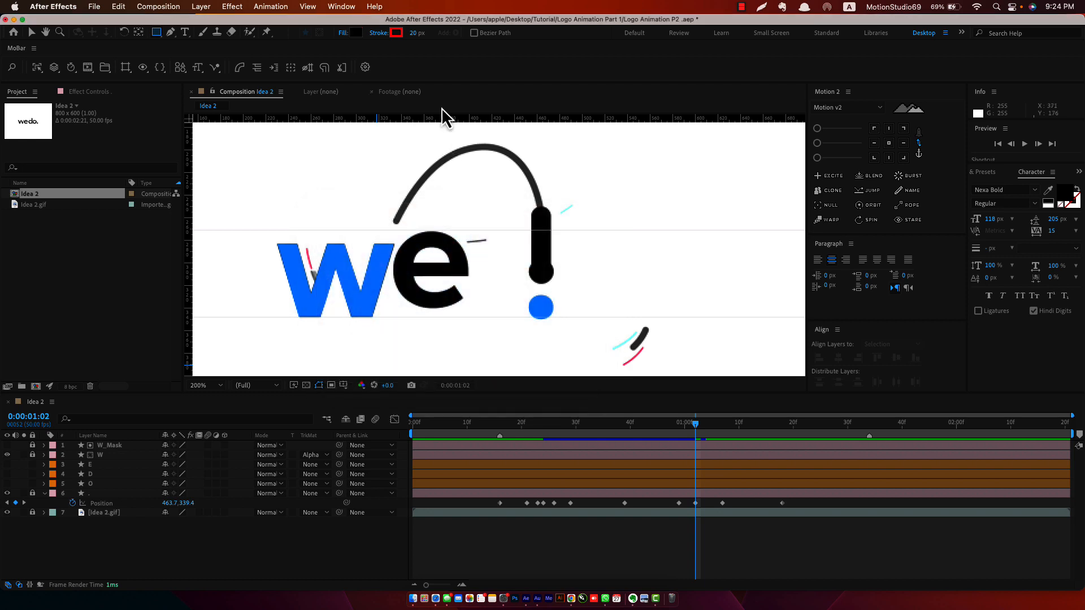
click(379, 34)
click(496, 275)
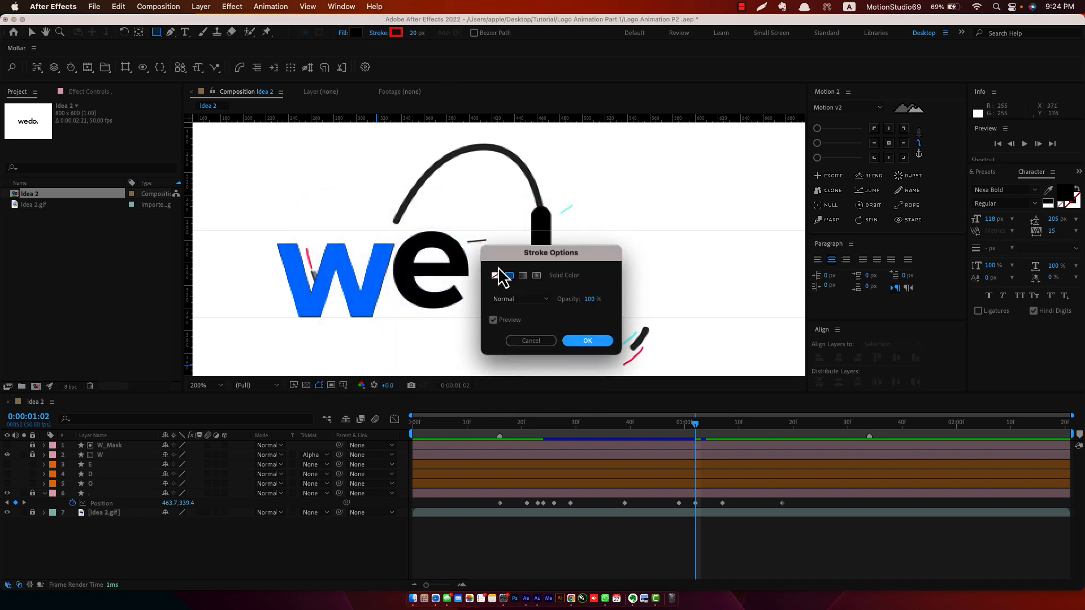
click(585, 344)
Step: Draw a rectangle covering the reference e, spanning from the upper guide down to the baseline guide
scroll(426, 303, up, 1)
key(space)
drag(342, 338, 404, 275)
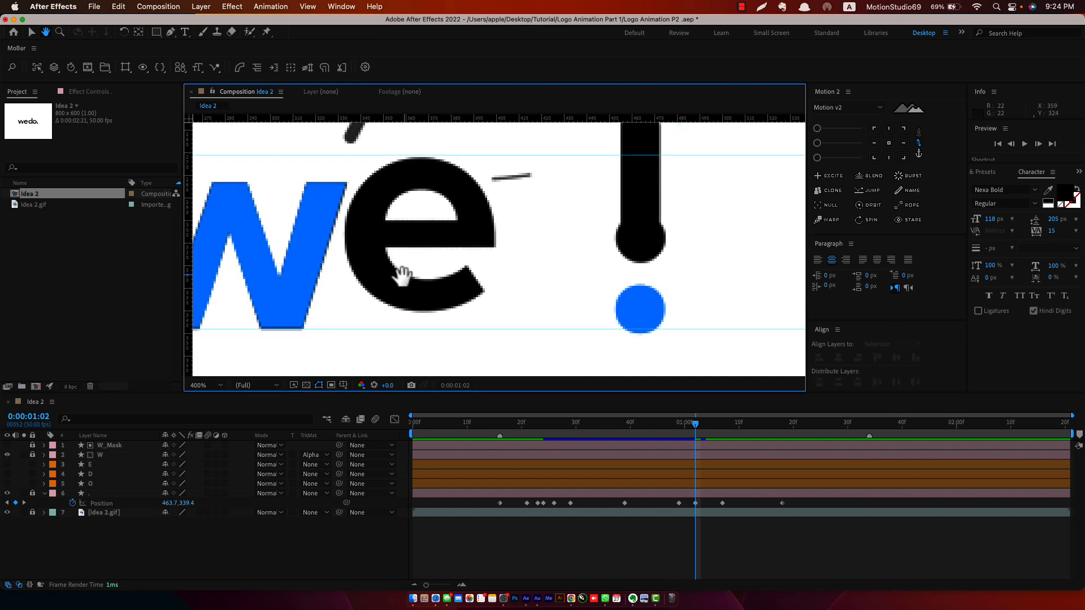
drag(336, 330, 540, 152)
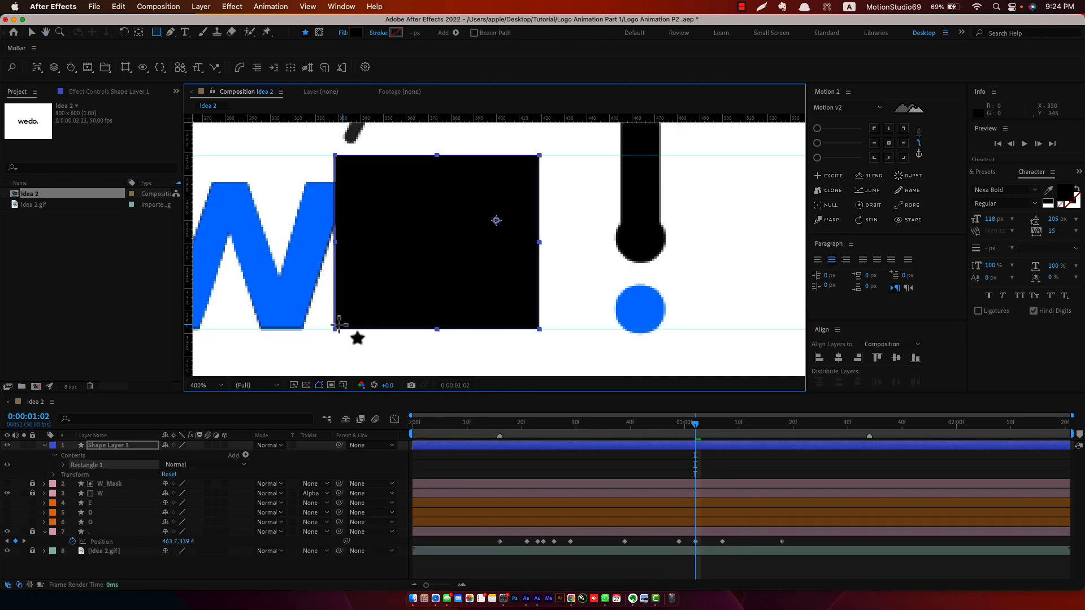
Step: Rename the new rectangle layer E_Mask, place it directly above the E layer and collapse its properties
click(111, 449)
key(Return)
text(E_Mask)
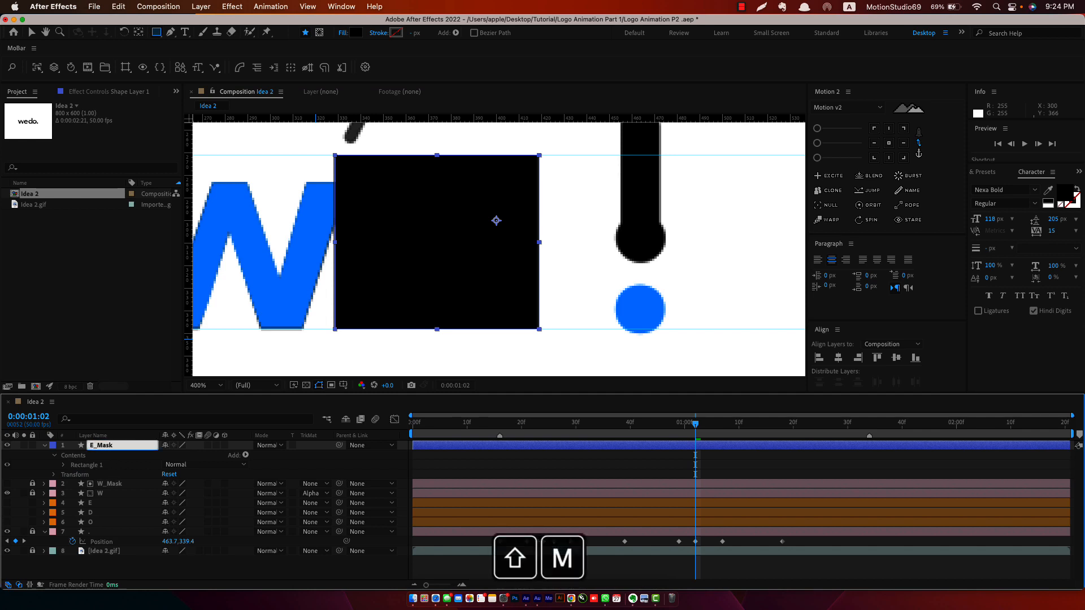
key(Return)
drag(112, 447, 119, 498)
click(107, 503)
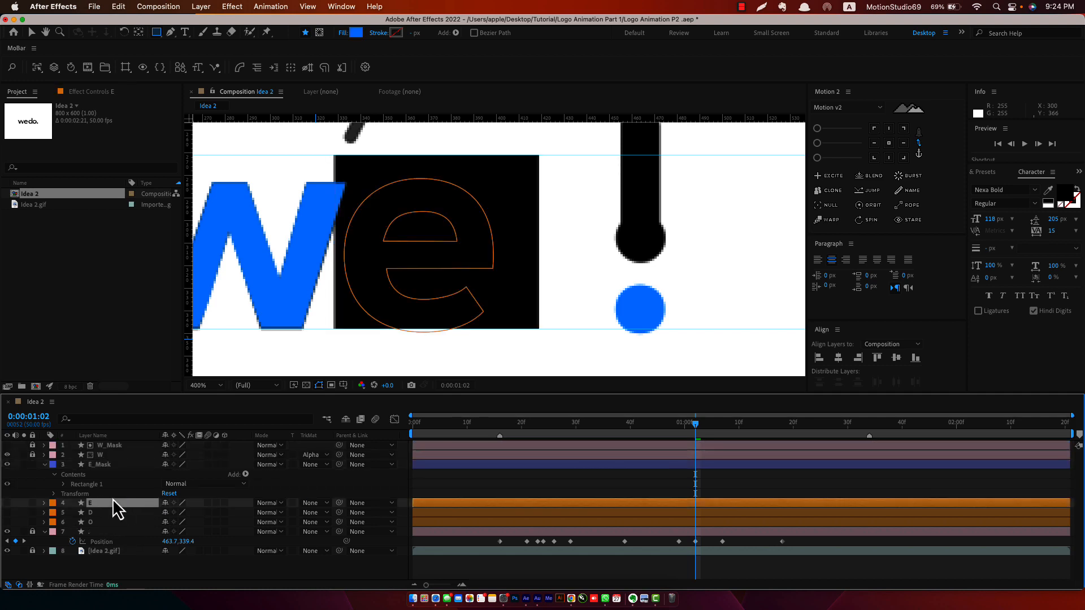
click(44, 465)
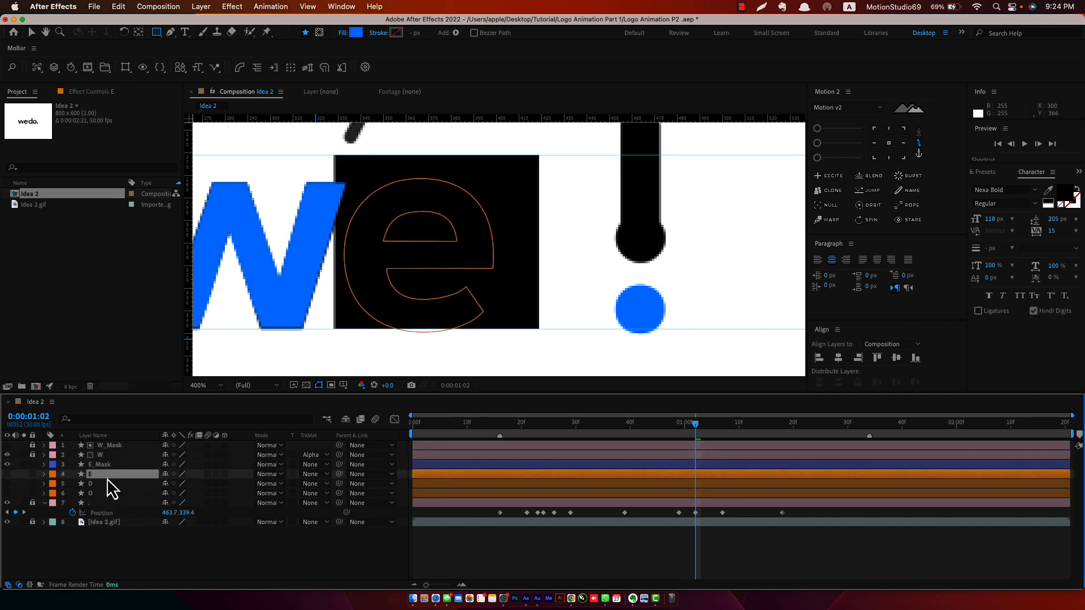
Step: Move the E_Mask layer's anchor point to the centre of the rectangle's top edge
click(108, 465)
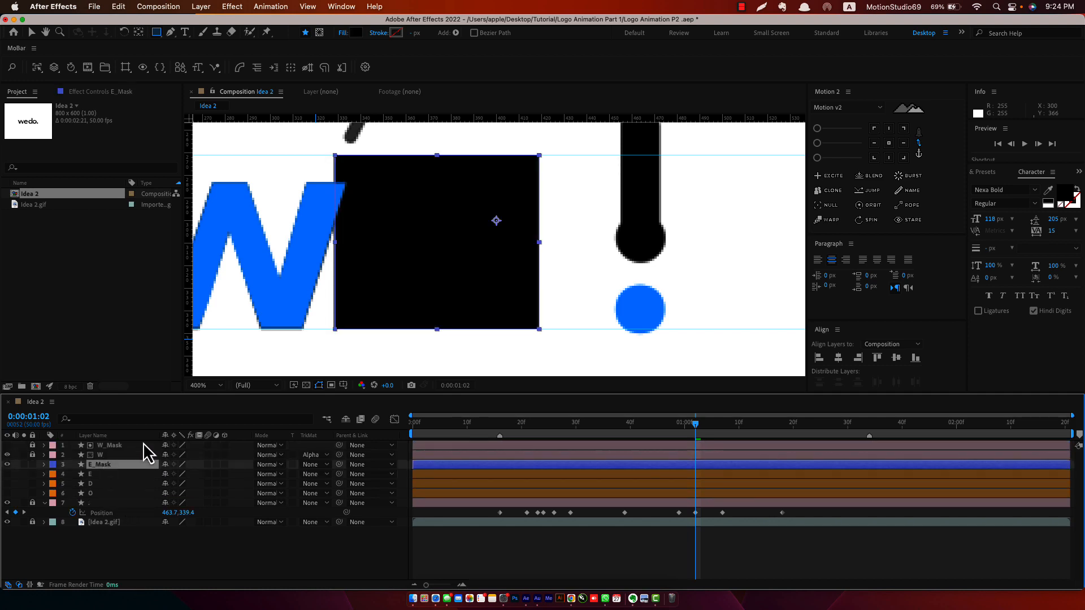
click(889, 129)
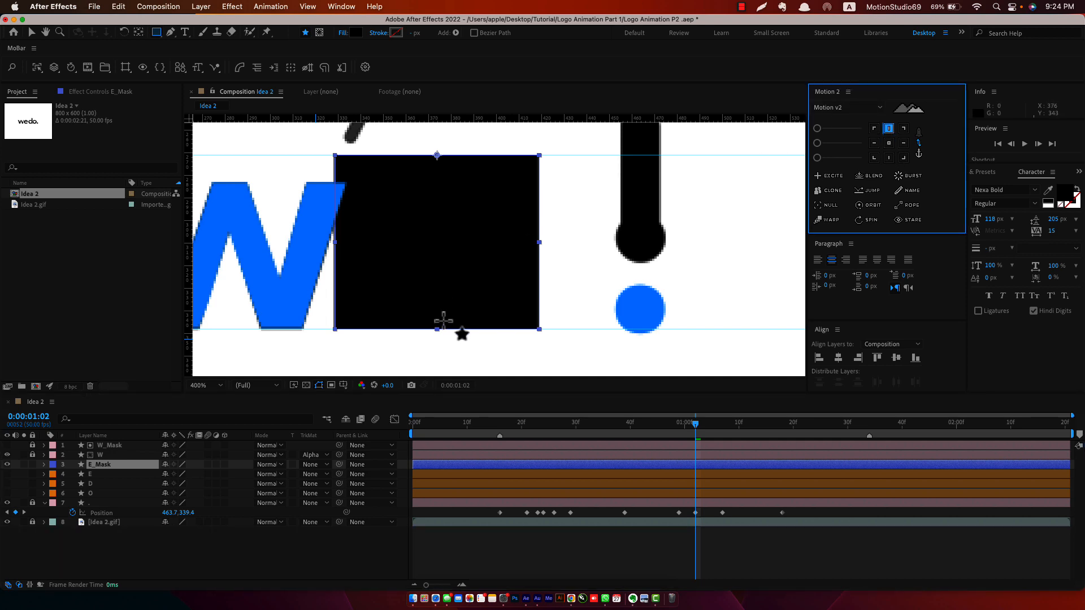
key(v)
click(438, 329)
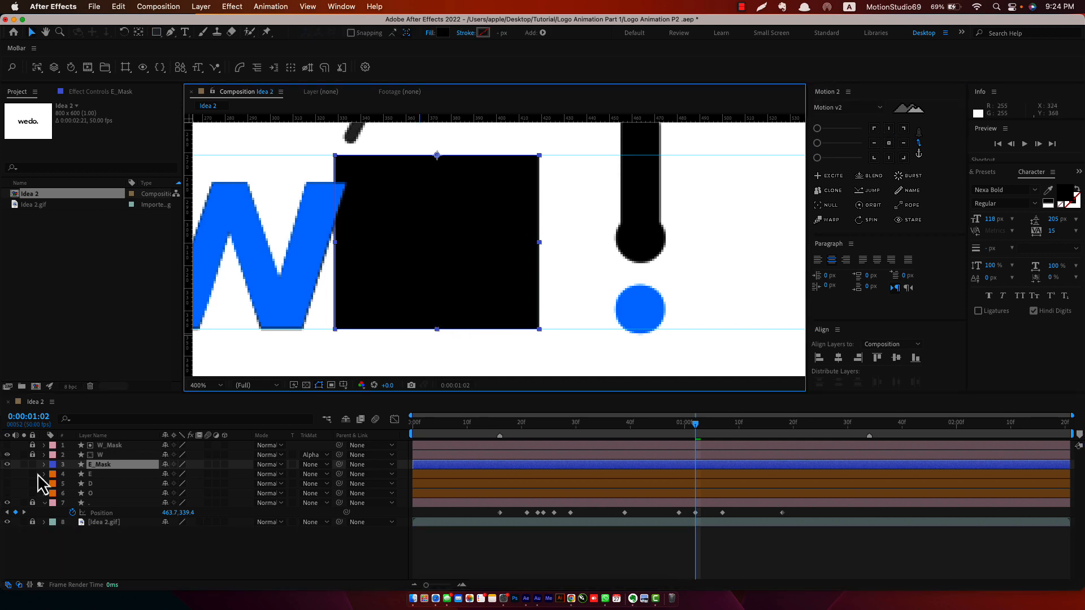
Step: Make the E layer visible and, at 0:00:00:46, extend the E_Mask rectangle's bottom edge slightly below the baseline guide
click(7, 464)
click(7, 474)
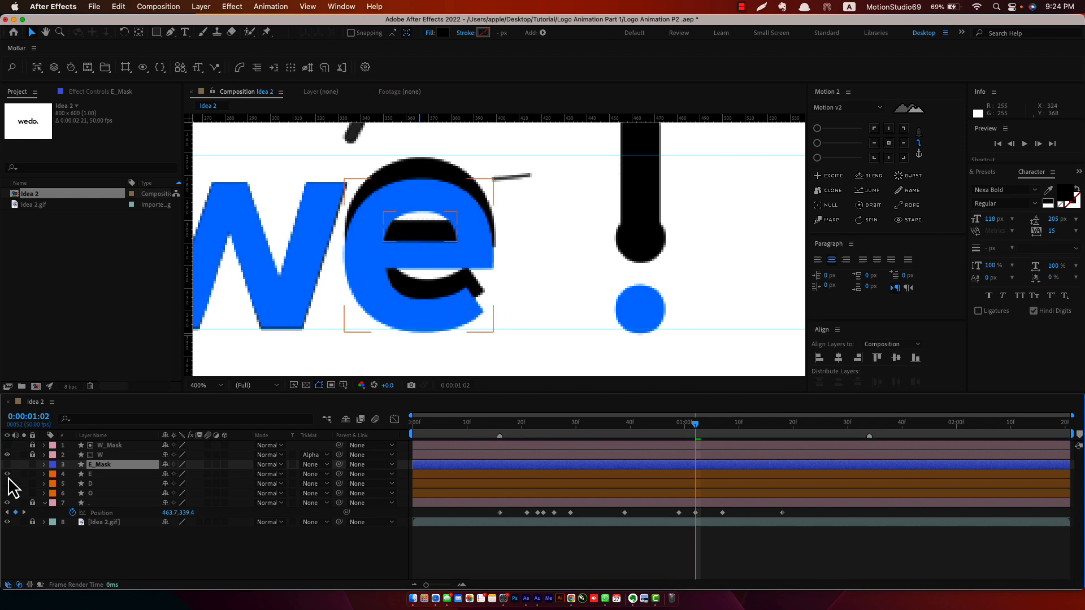
drag(679, 445, 664, 444)
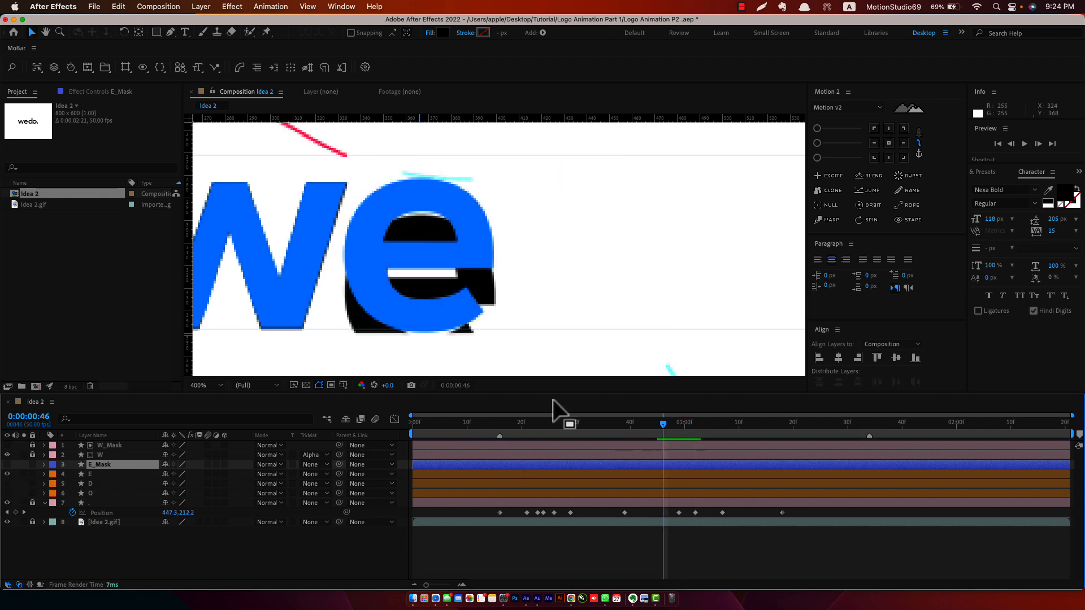
click(6, 465)
key(period)
drag(412, 361, 595, 215)
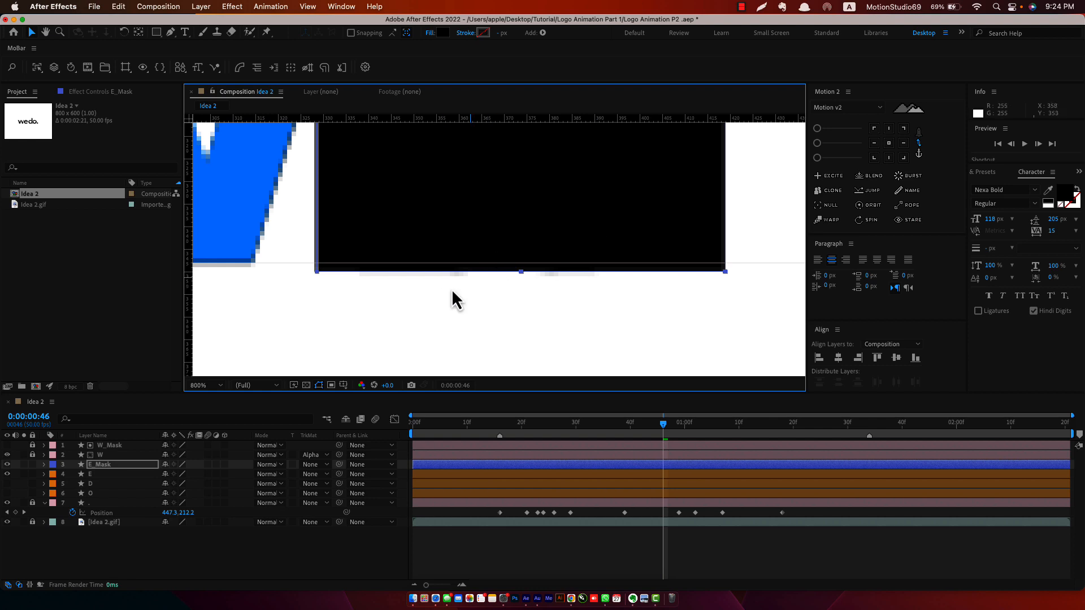
Step: Set the E layer's track matte to Alpha Matte "E_Mask"
click(110, 475)
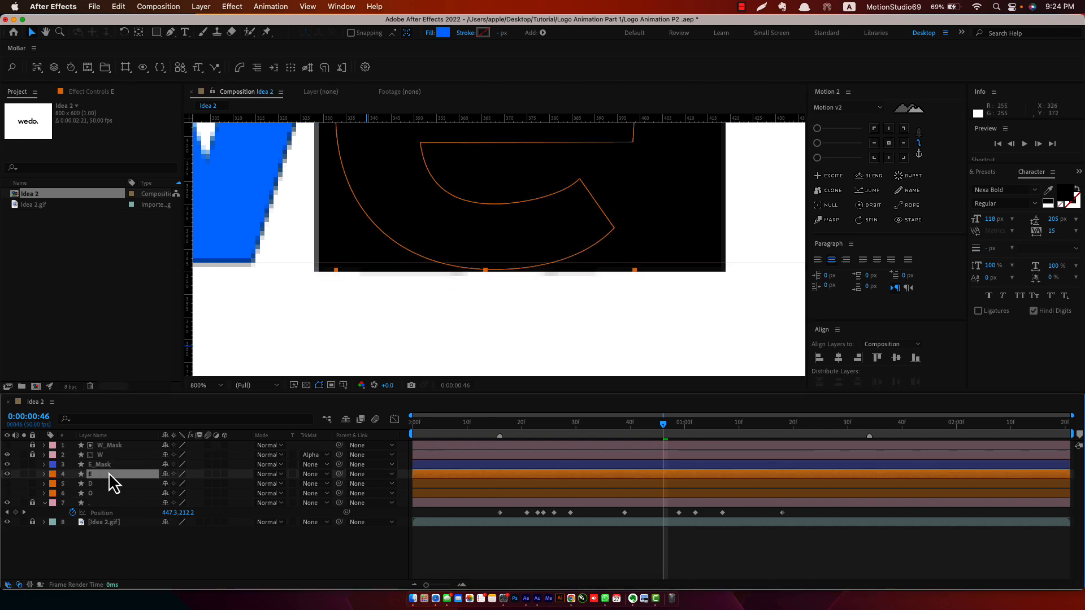
click(319, 475)
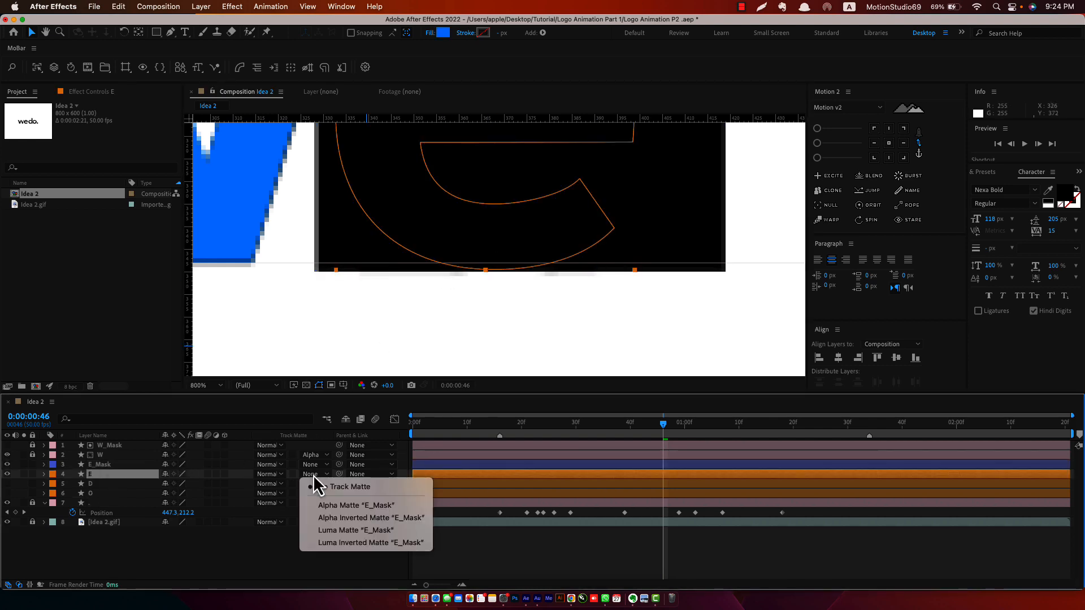
click(344, 507)
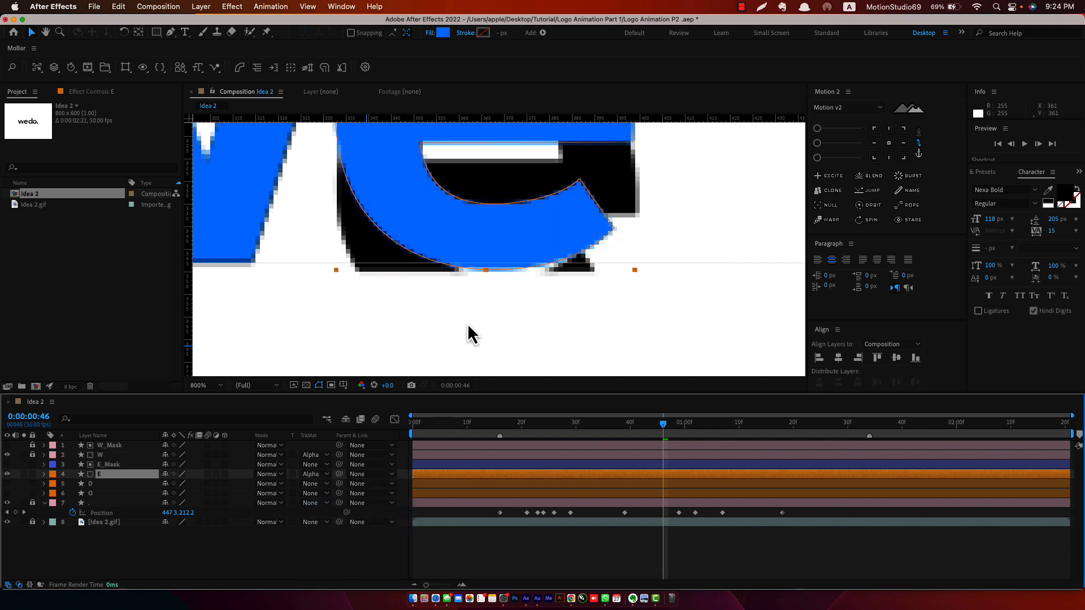
key(comma)
key(comma)
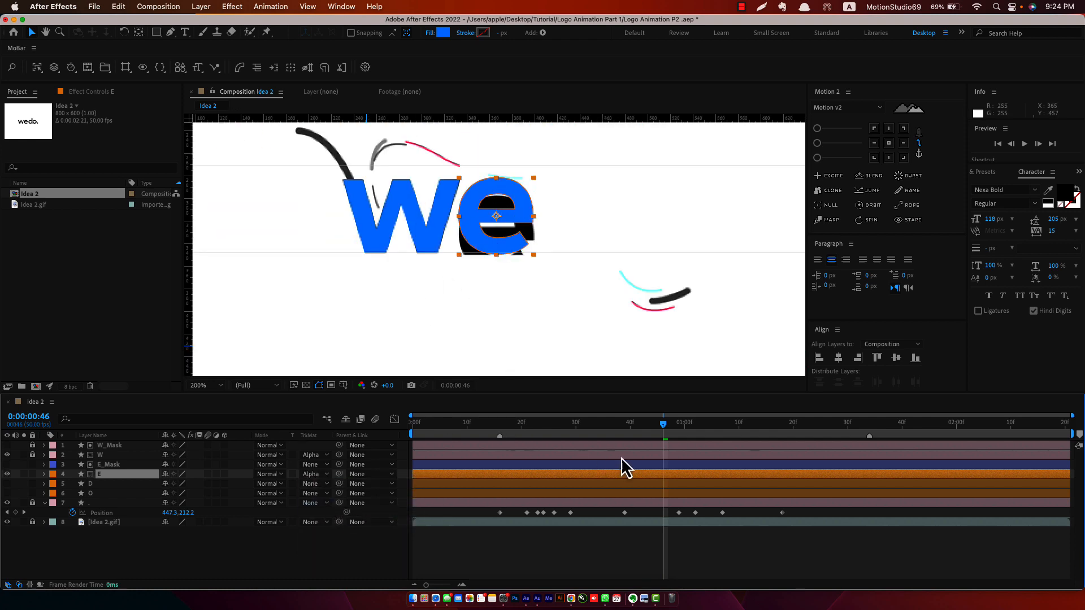
Step: Add a starting Position keyframe to the E layer at 0:00:01:05
drag(667, 435, 713, 441)
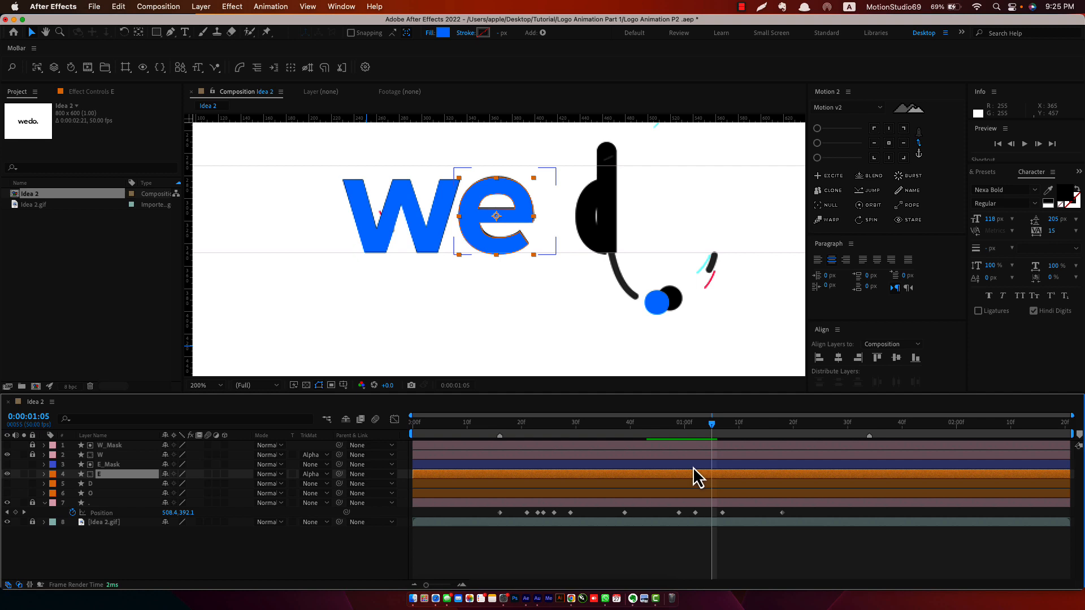
key(p)
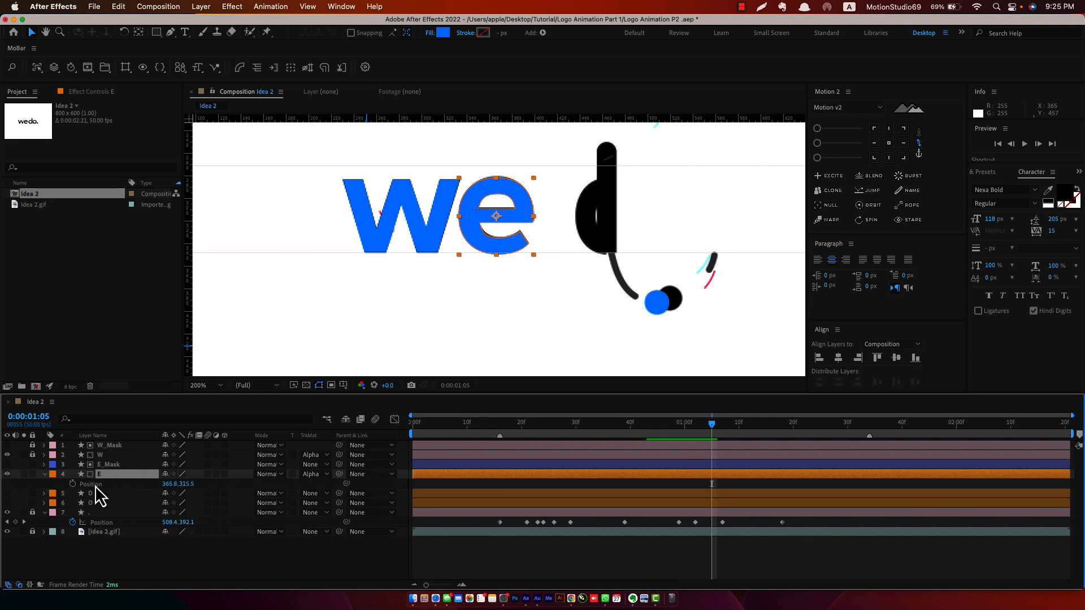
click(73, 485)
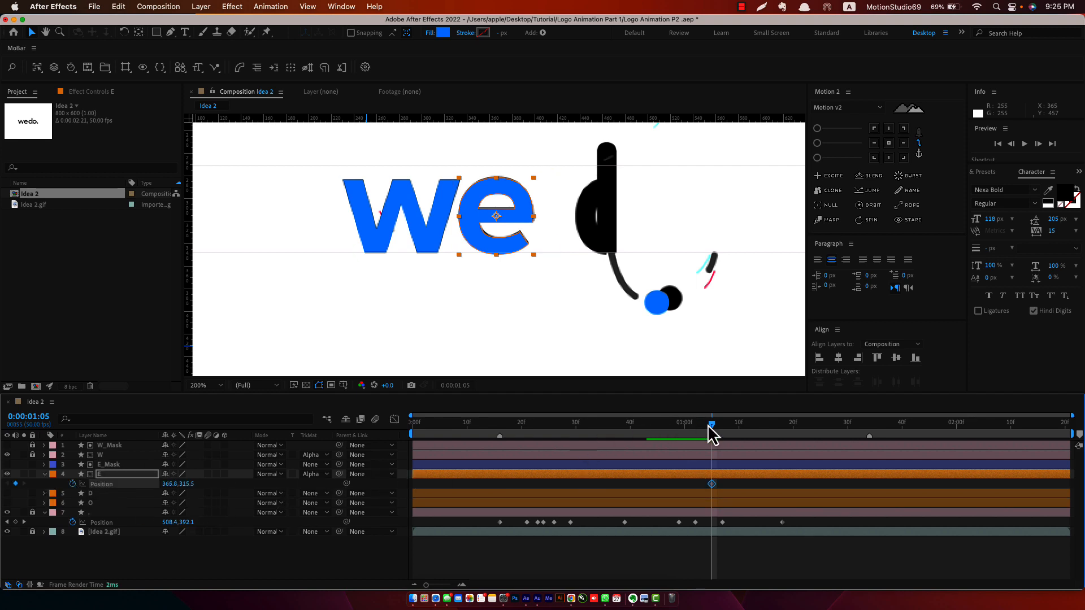
Step: At 0:00:01:01, raise the E layer to match the reference e, keyframing its Position at 365.8, 306.8
drag(710, 428, 688, 431)
click(526, 223)
drag(525, 219, 525, 208)
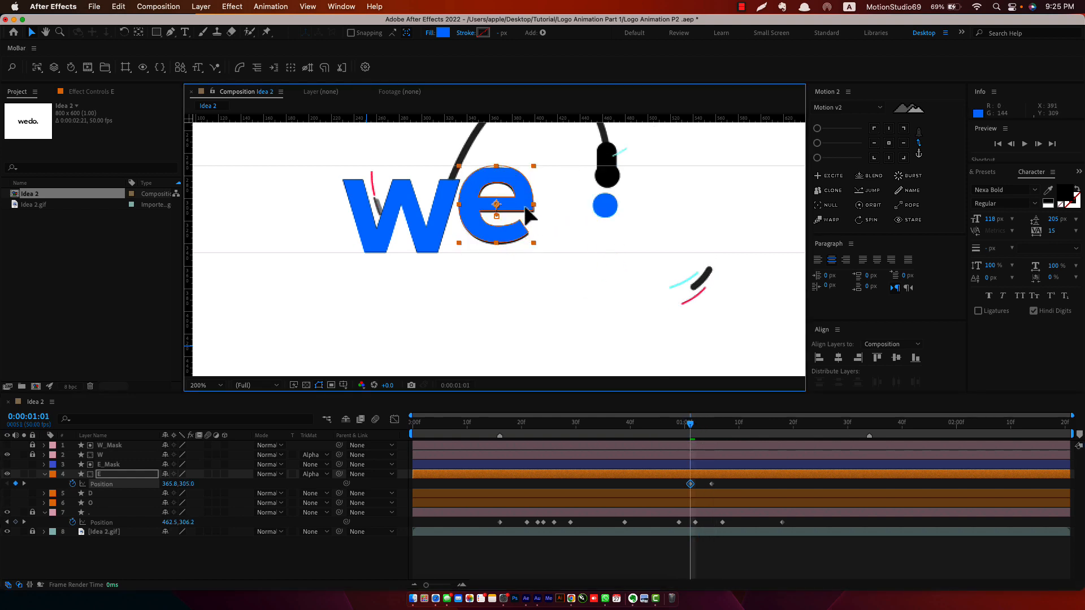
scroll(519, 205, up, 4)
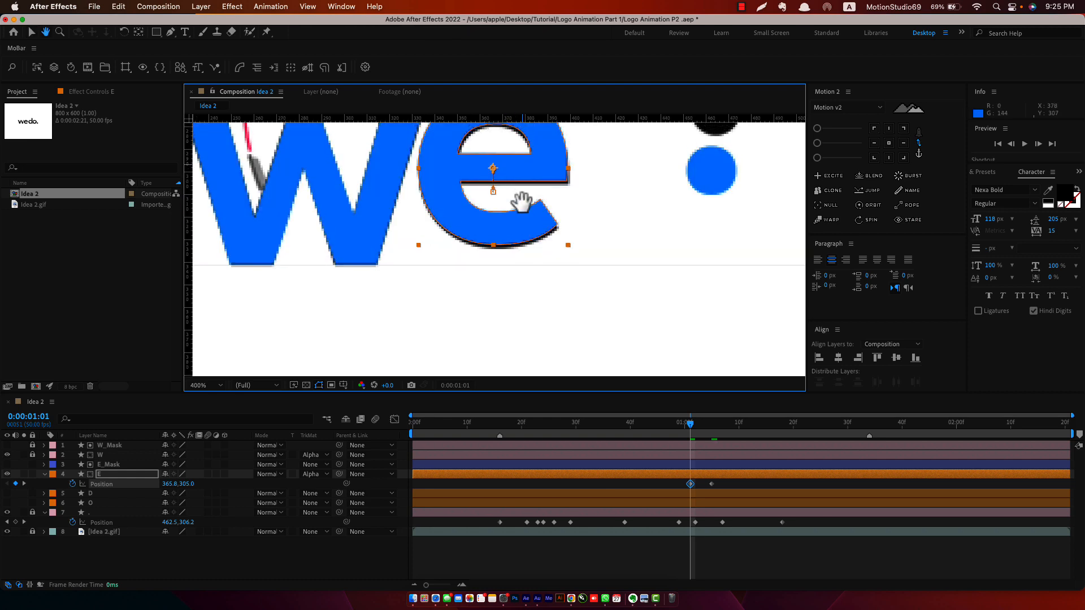
key(shift+Down)
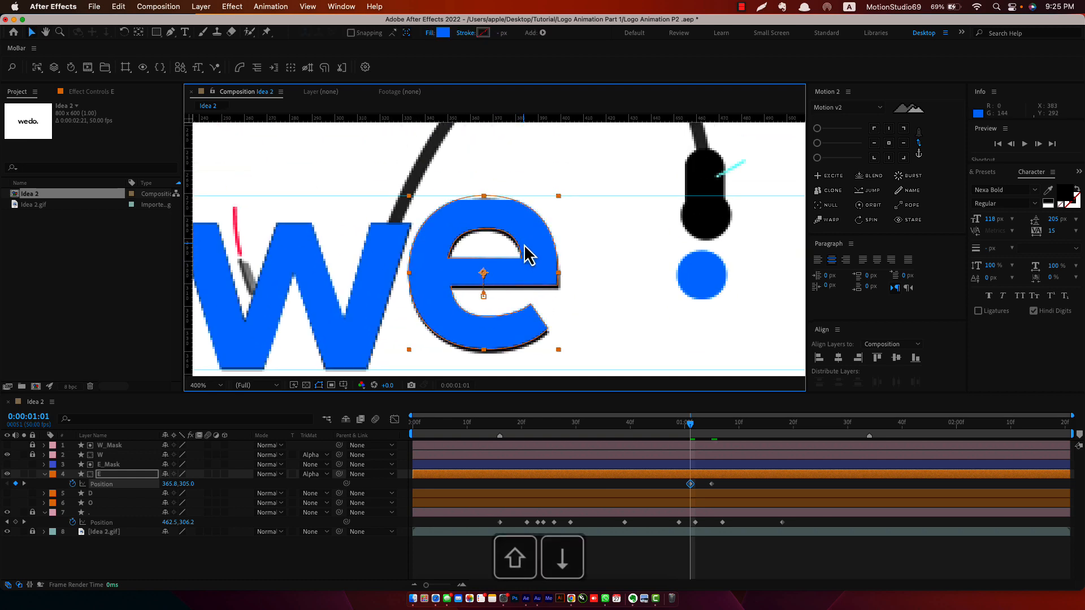
key(Up)
key(Up)
key(Up)
key(Up)
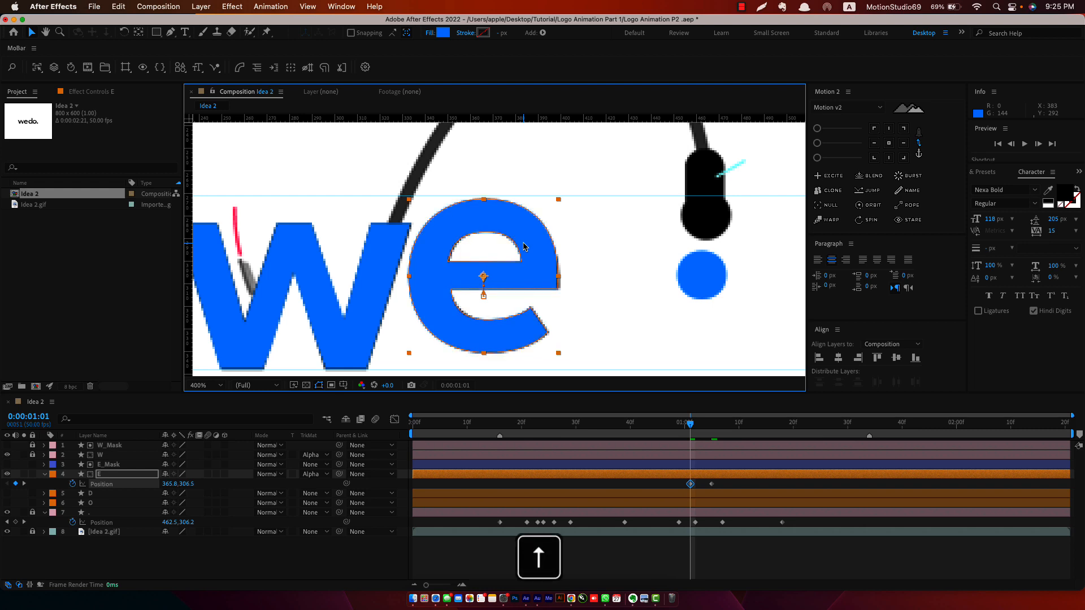
key(Down)
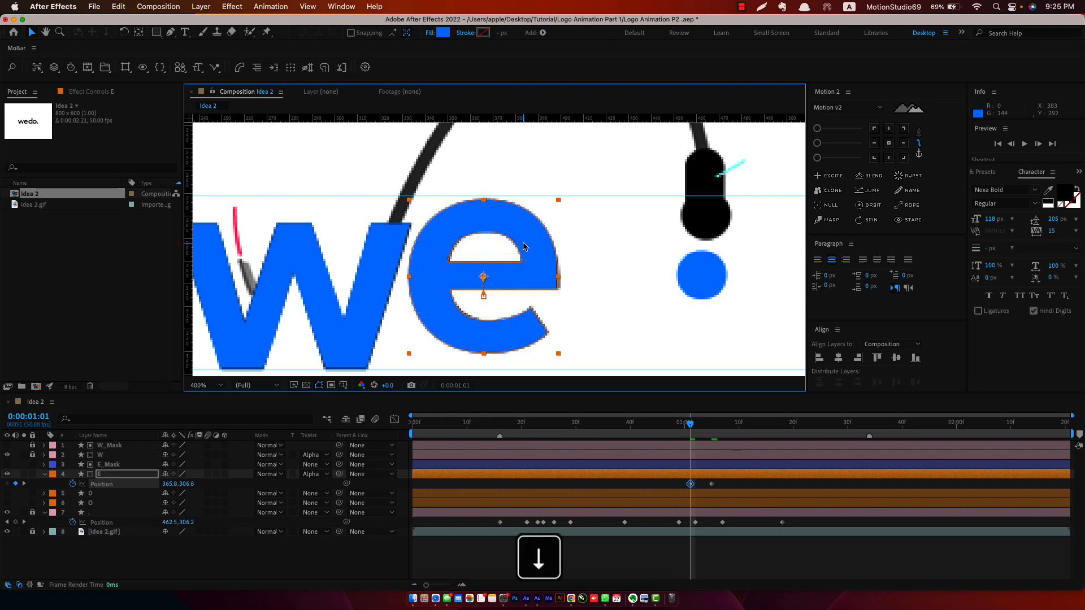
Step: At 0:00:00:43, move the E layer straight down out of its matte, keyframing its Position at 365.8, 386.0
click(689, 424)
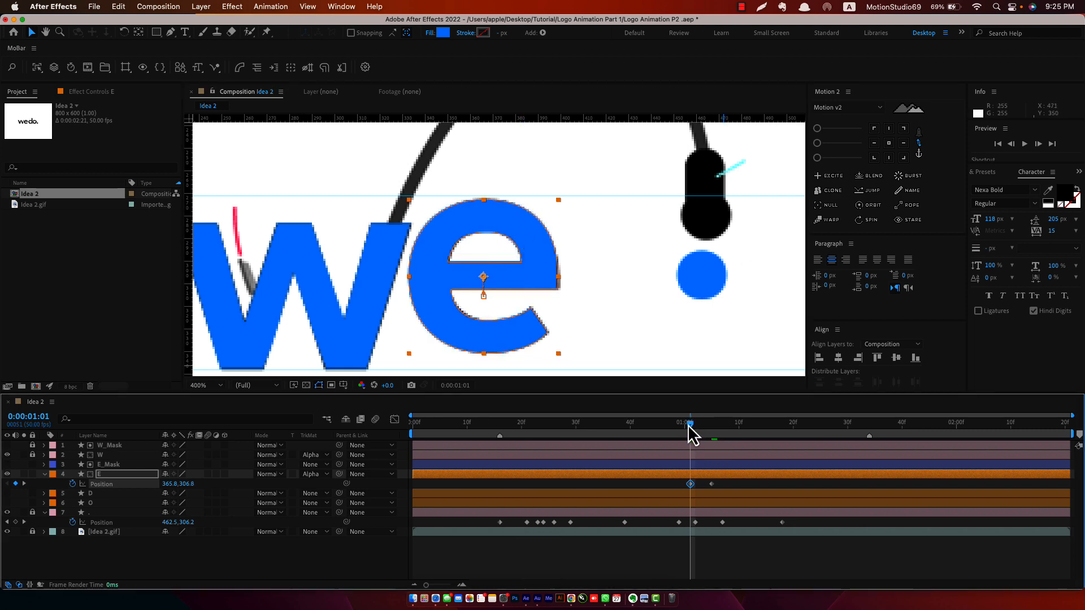
drag(686, 425, 646, 430)
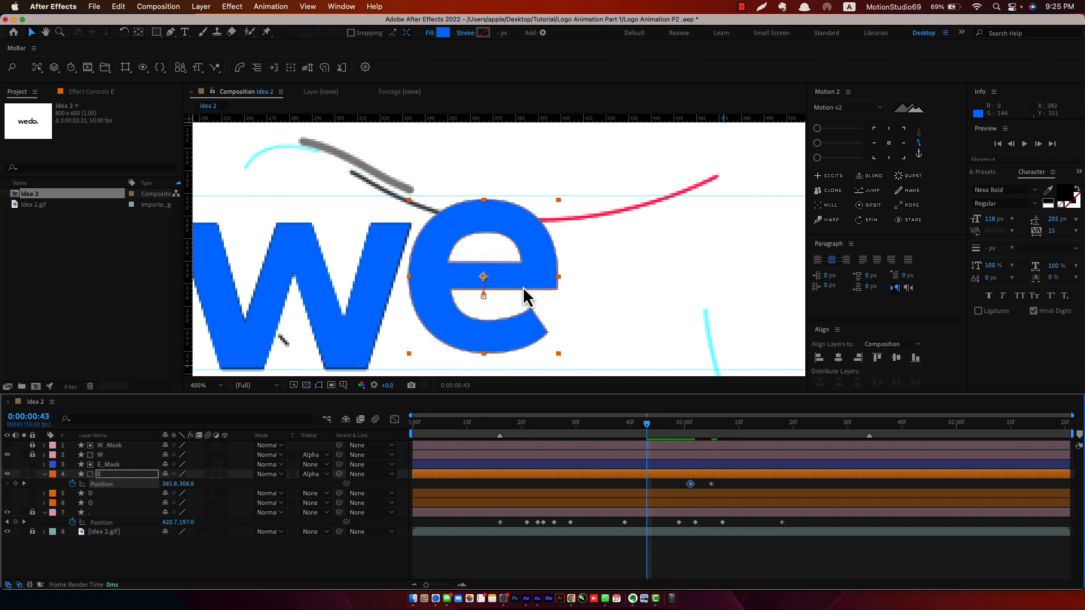
drag(533, 244, 518, 329)
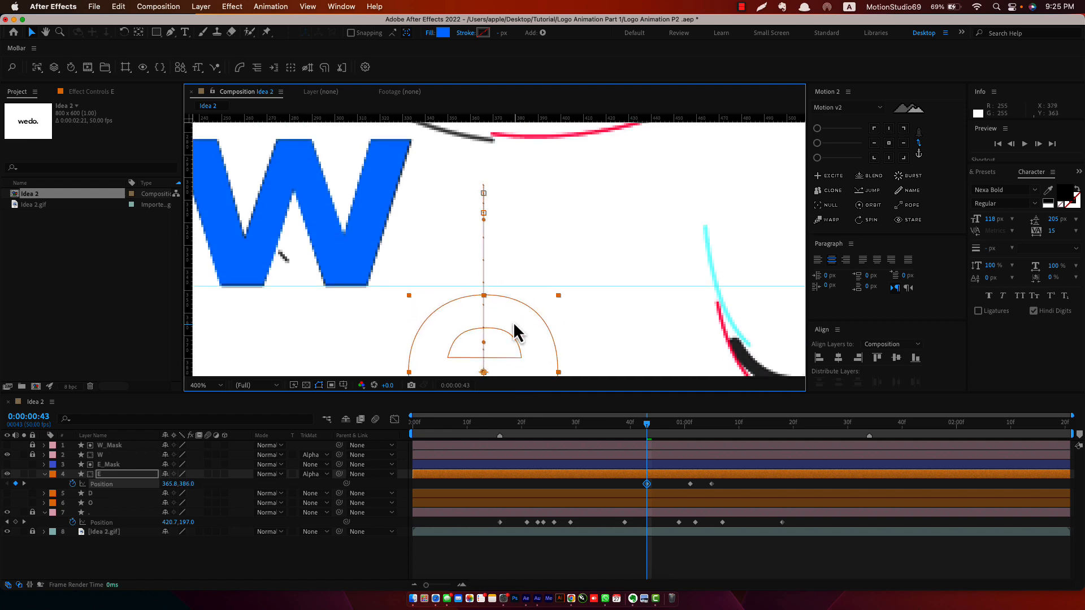
Step: Review the e's rise against the reference from 0:00:00:43 onward and save the project
click(601, 564)
scroll(460, 310, down, 2)
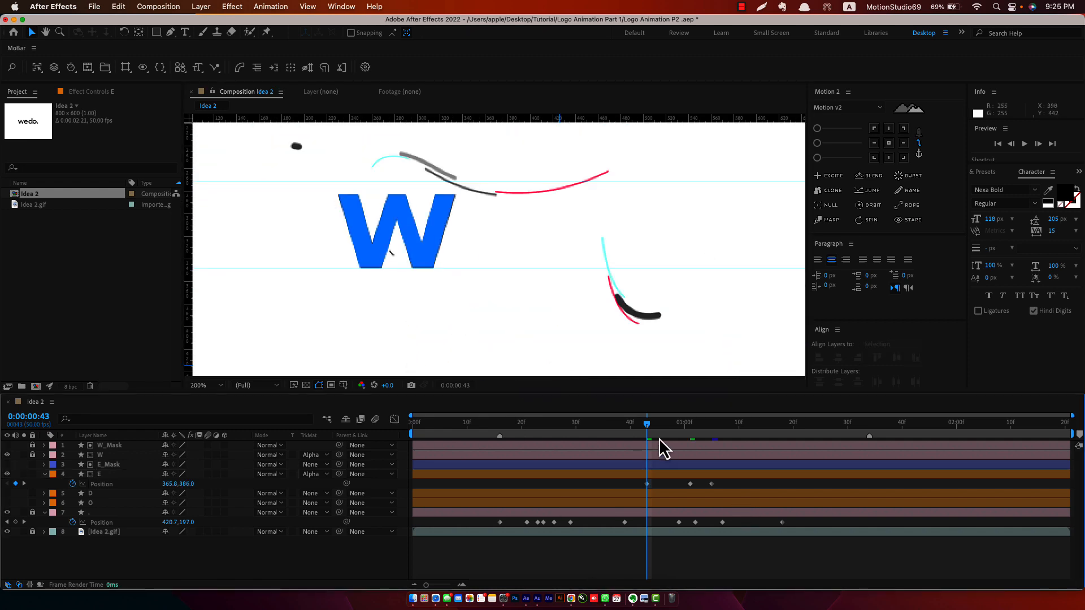
drag(648, 433, 681, 437)
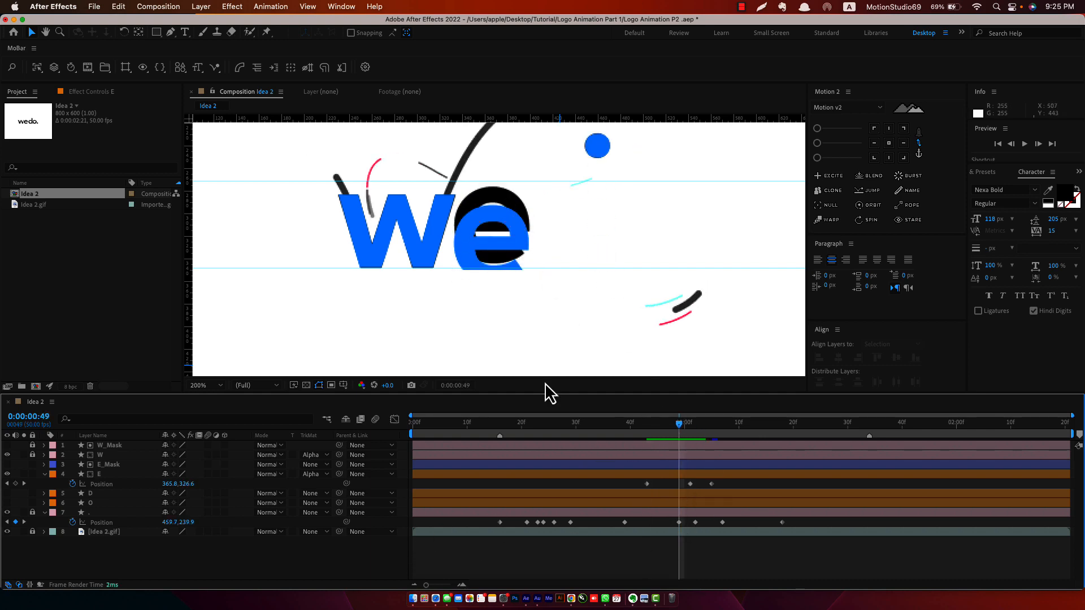
drag(681, 426, 685, 458)
key(super+s)
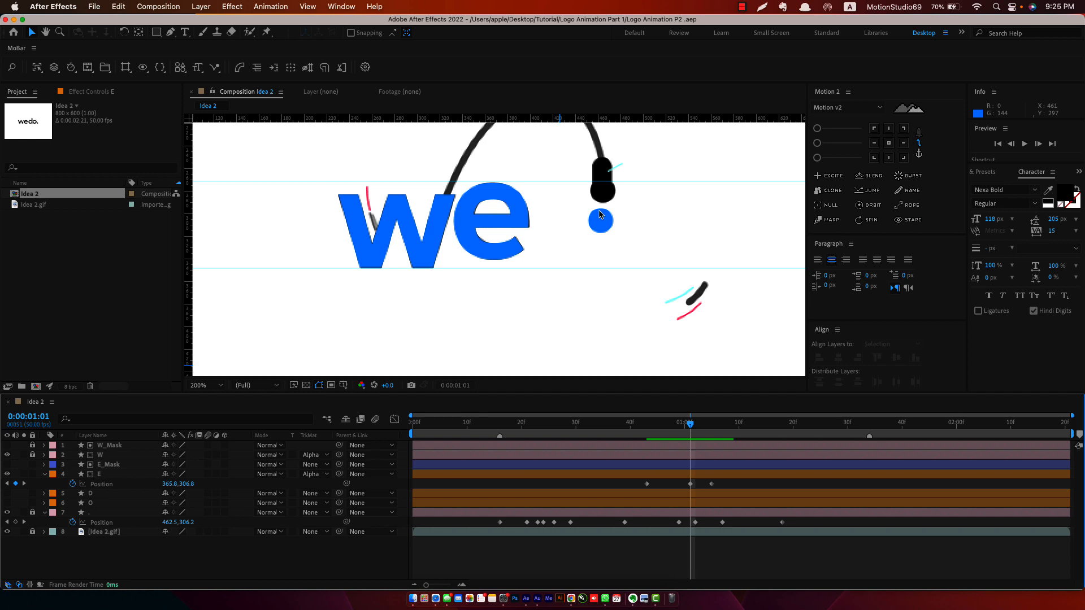
Step: Make the D layer visible and duplicate it
click(113, 494)
click(9, 494)
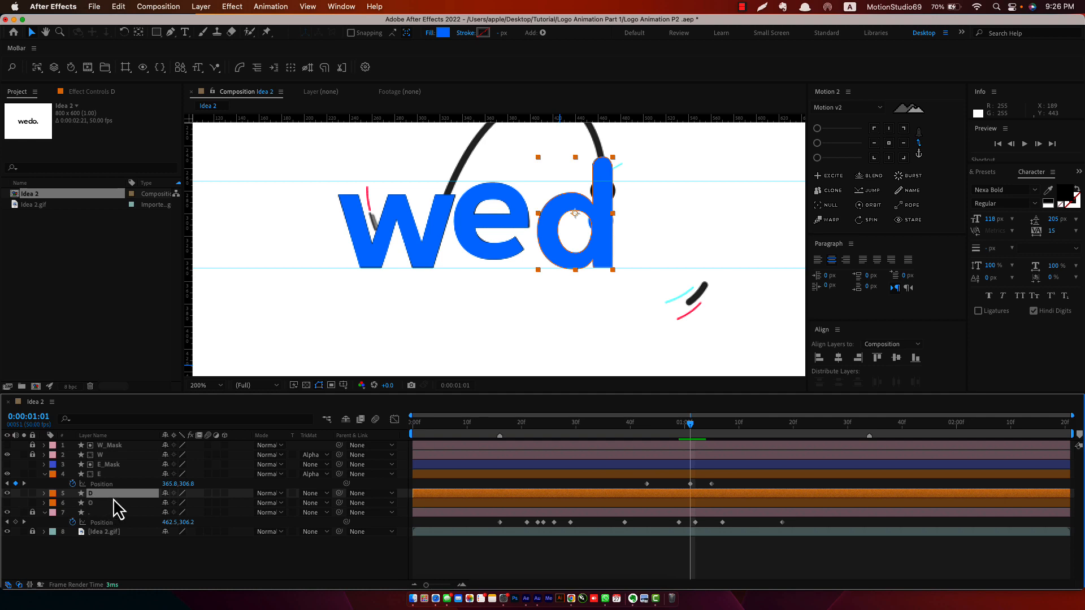
key(super+d)
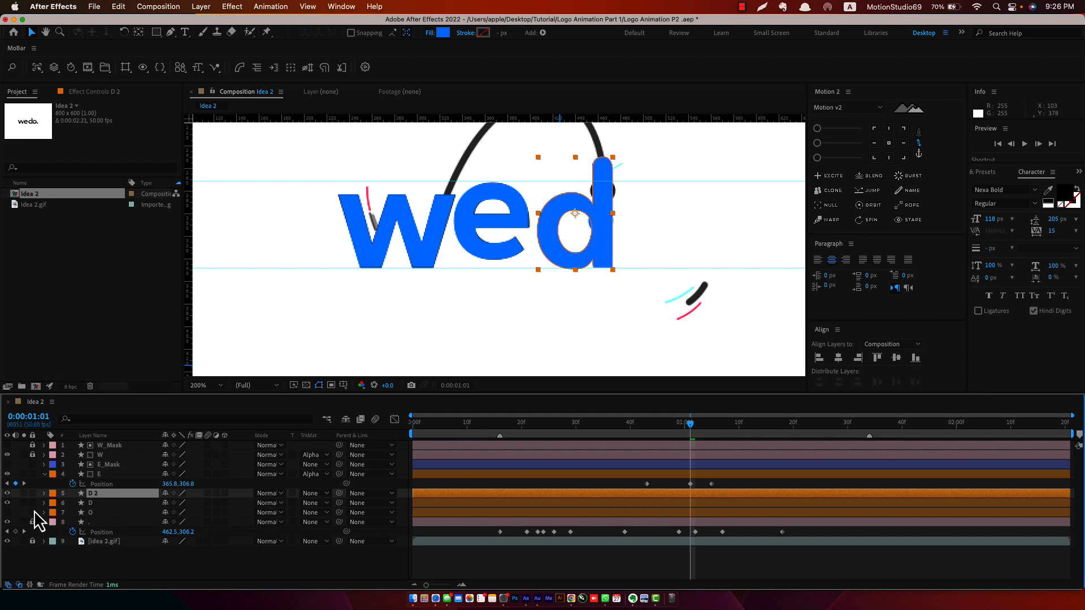
Step: Open the original D layer's contents down to its individual paths and delete the inner counter path of the d
click(109, 504)
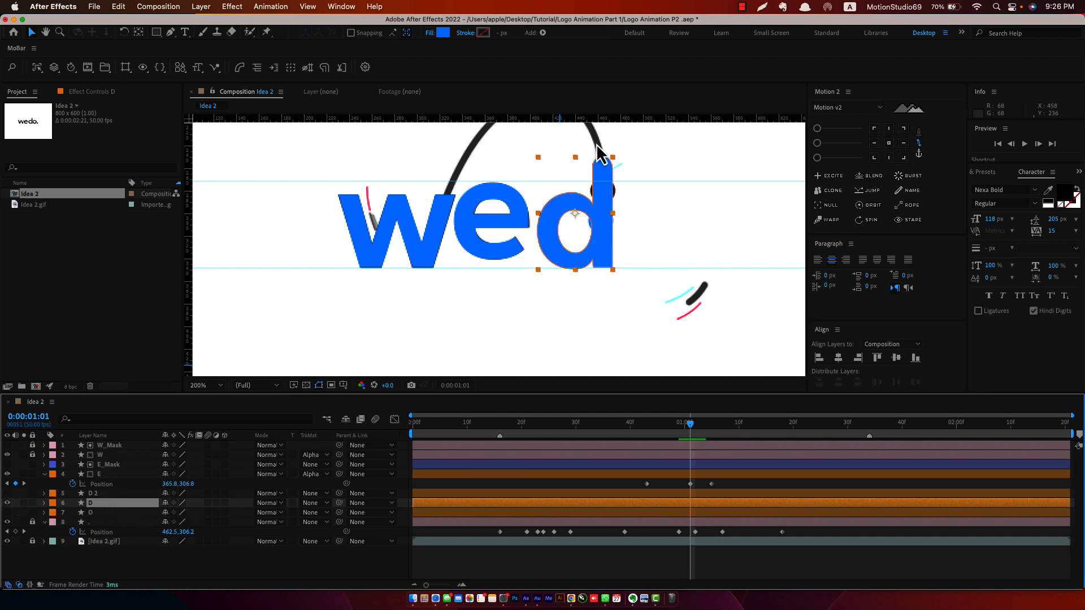
scroll(606, 219, up, 2)
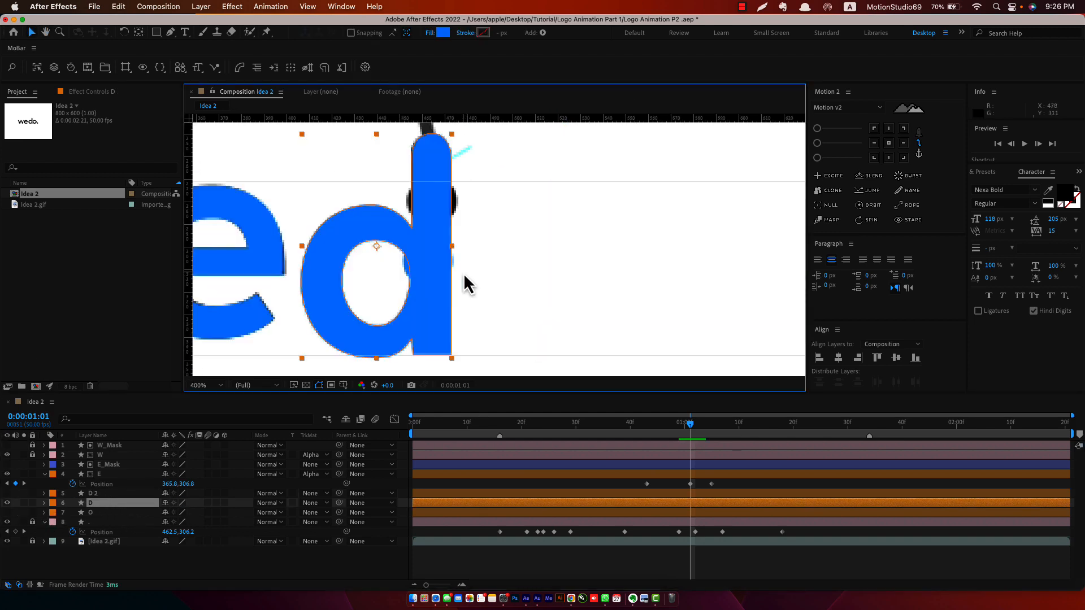
scroll(432, 320, left, 2)
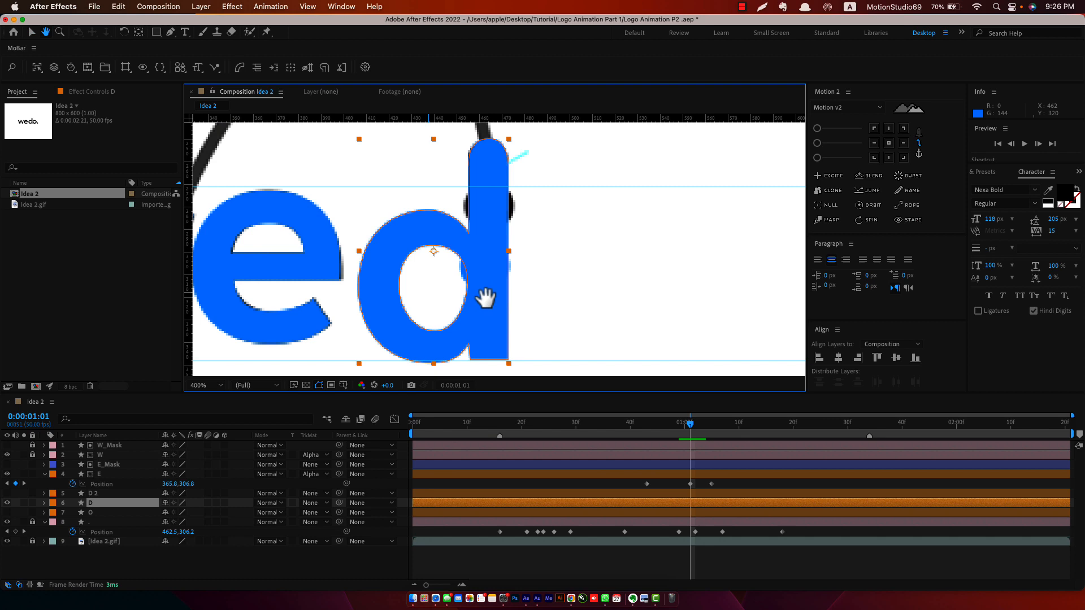
click(44, 504)
click(53, 513)
click(63, 523)
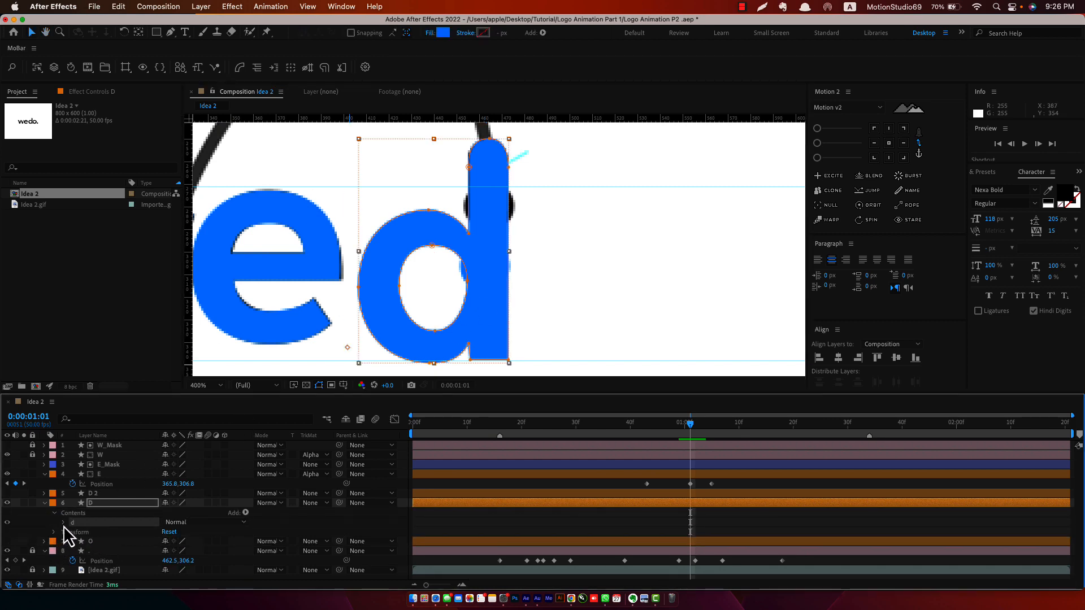
click(62, 523)
click(90, 529)
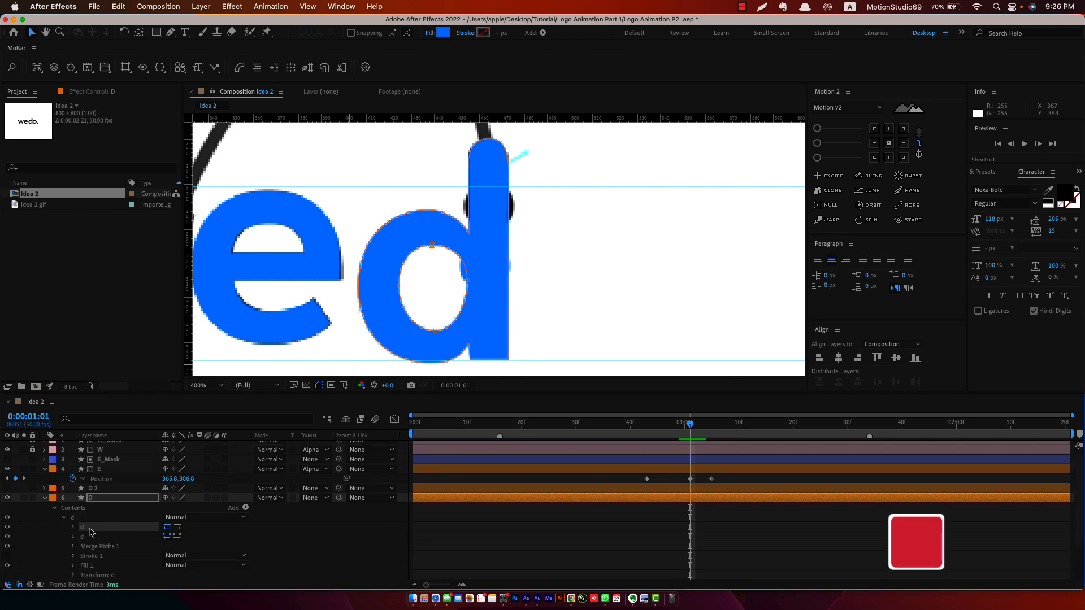
click(7, 527)
click(7, 526)
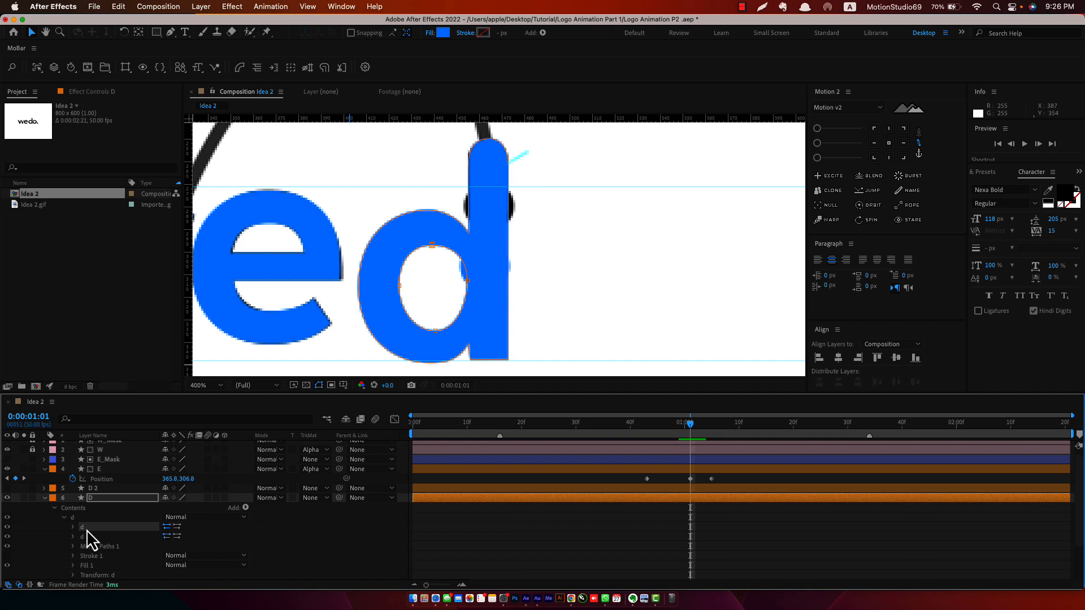
key(Delete)
Step: Delete the bowl's outermost, upper and lower anchor points from the remaining d path so that mainly the stem is left
click(86, 529)
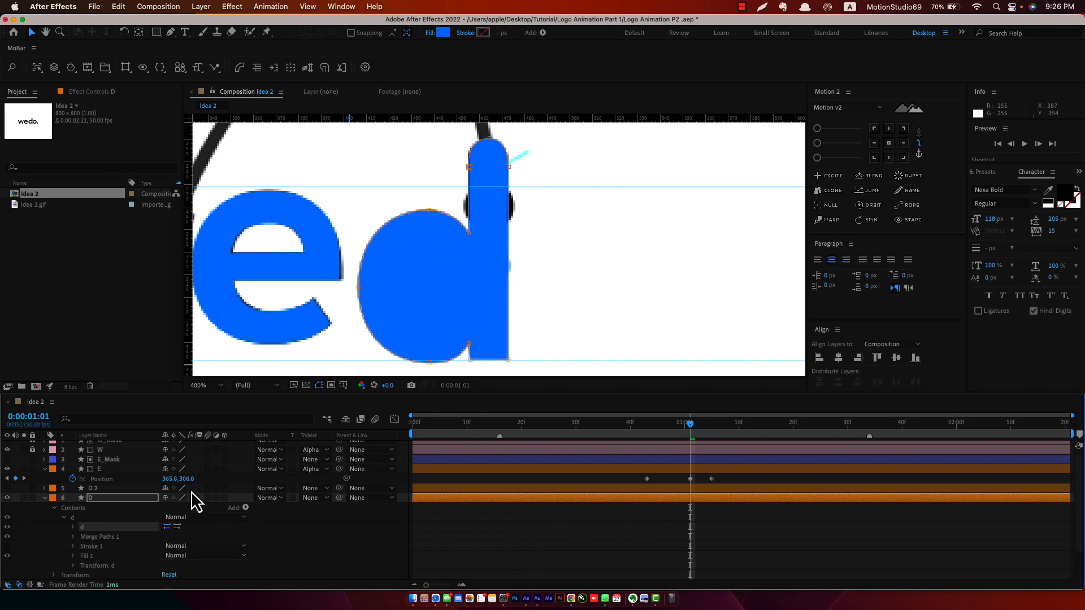
click(358, 287)
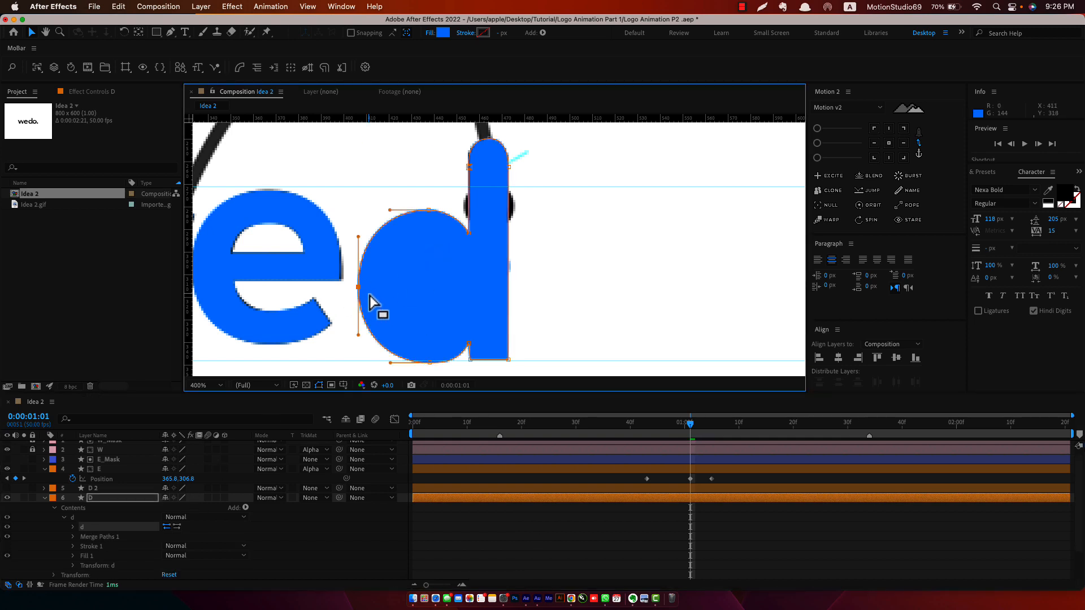
key(Delete)
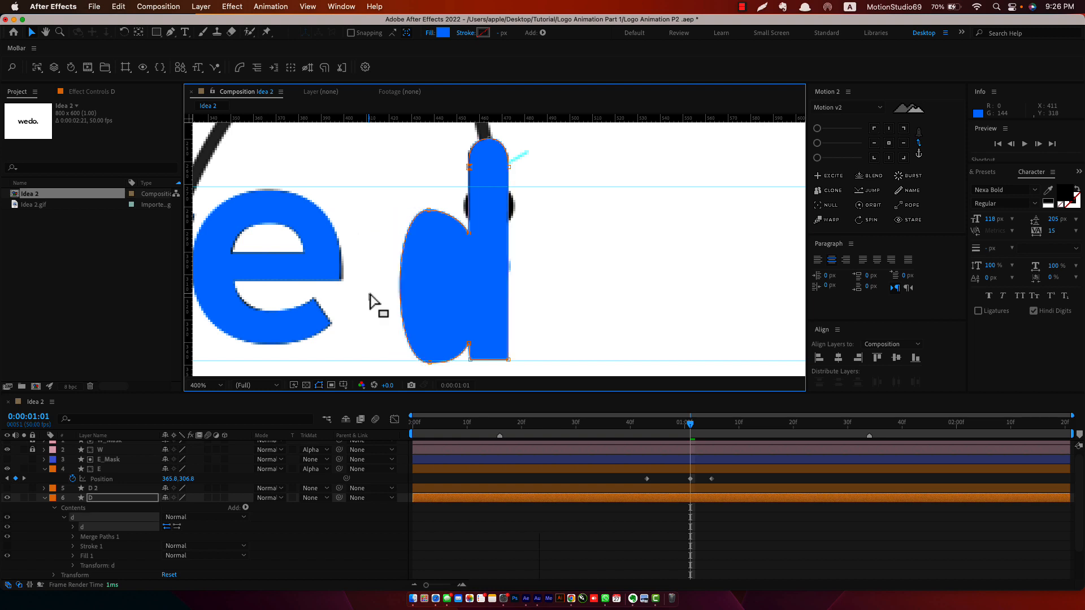
click(435, 220)
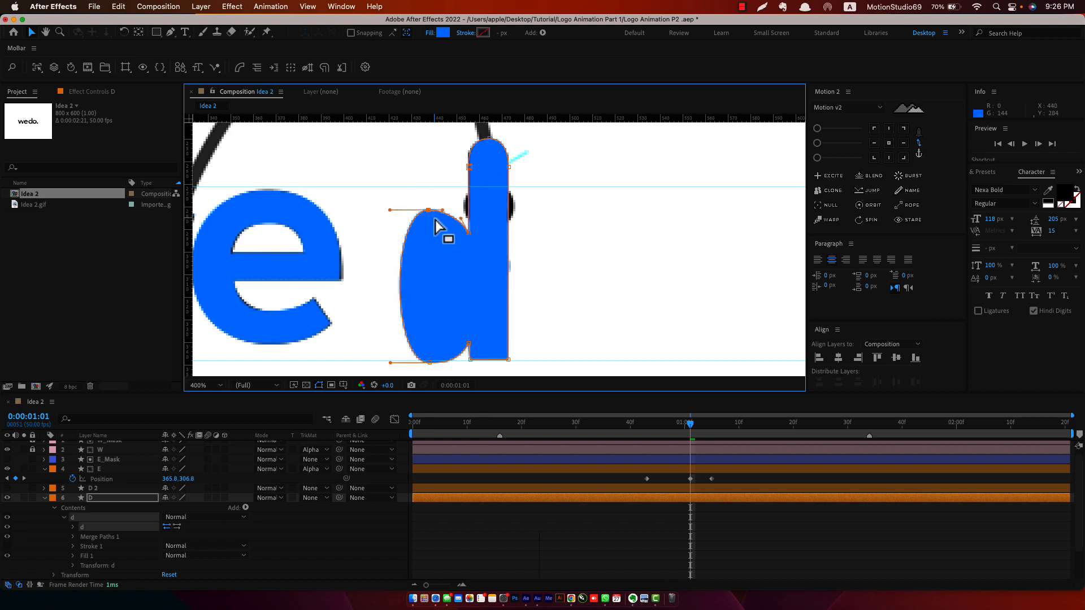
key(Delete)
scroll(416, 368, down, 1)
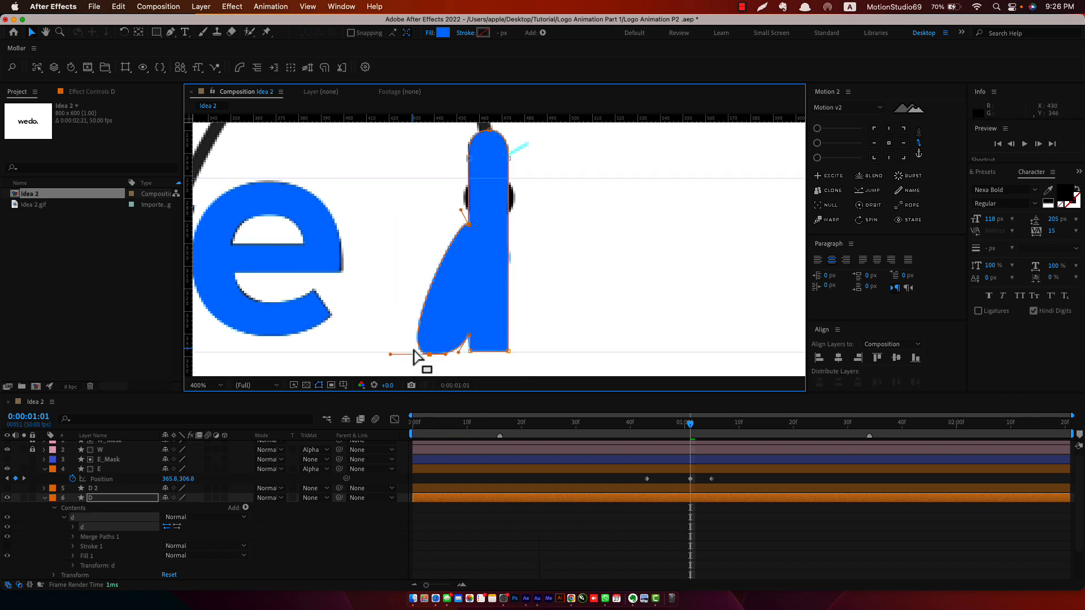
key(Delete)
Step: Straighten the stem's inner edge by aligning the curve handles of its two leftover points vertically, and collapse the D layer
click(467, 337)
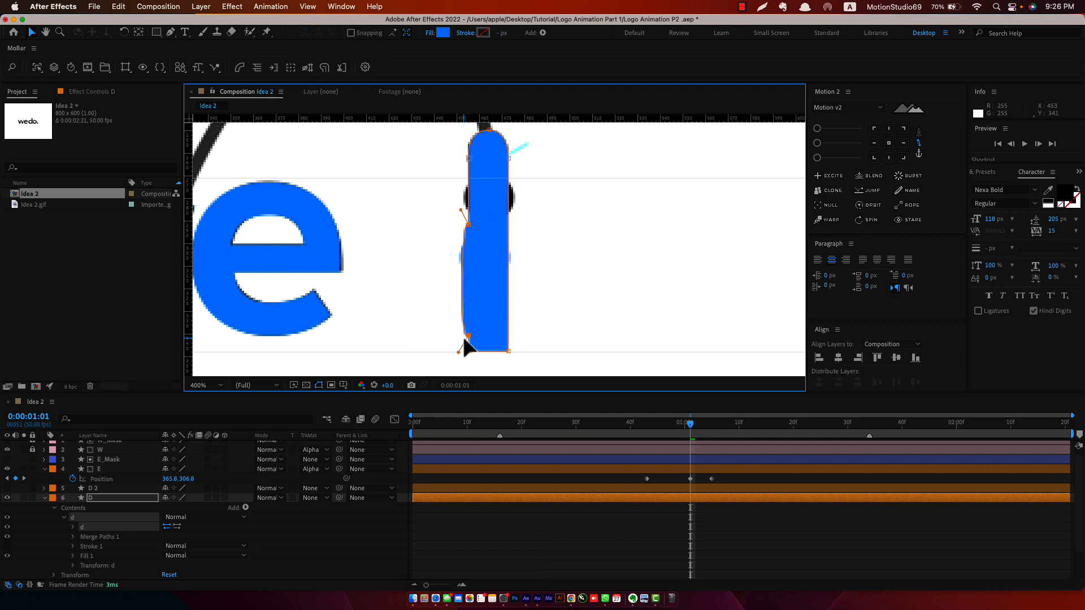
drag(459, 354, 470, 300)
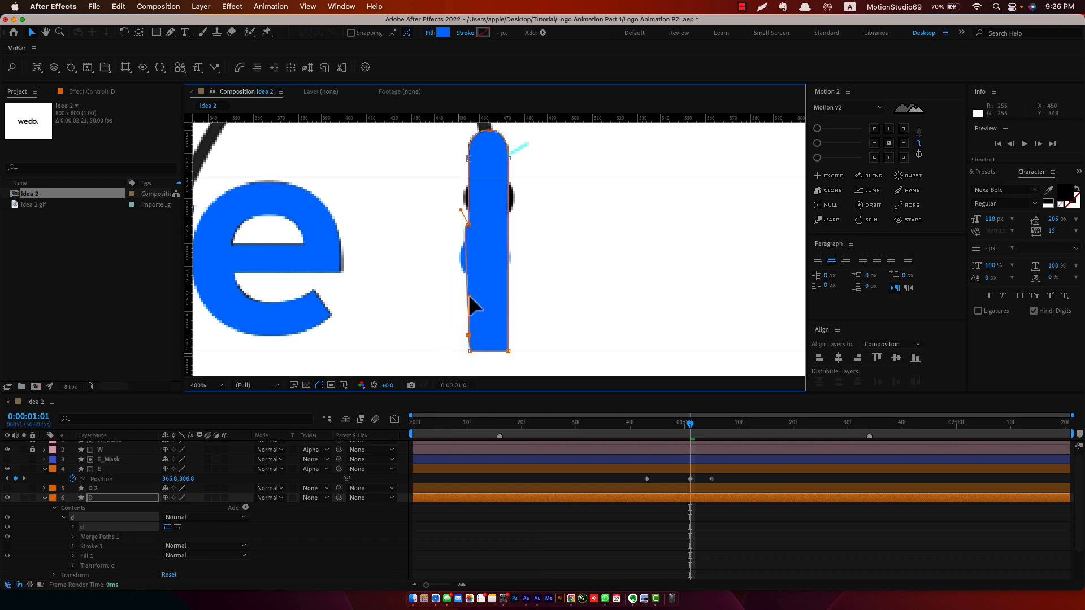
drag(461, 210, 470, 273)
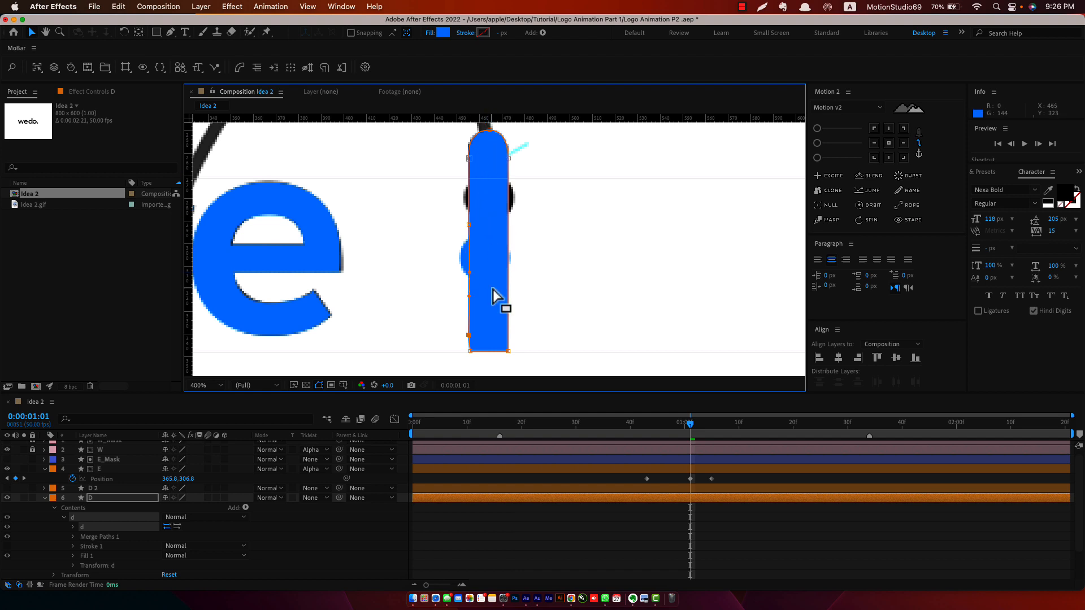
click(298, 547)
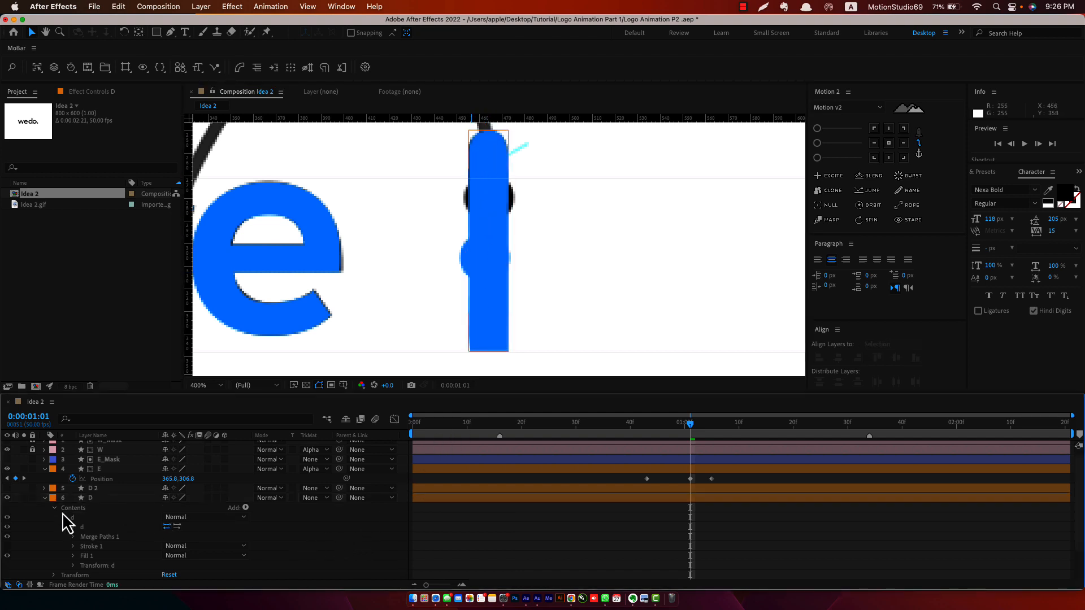
click(45, 498)
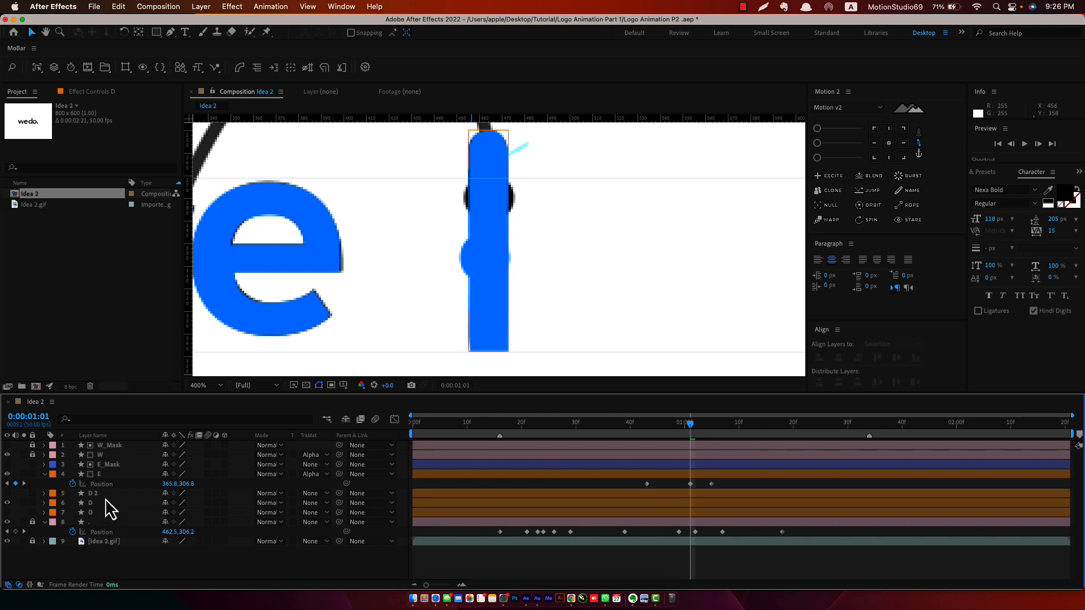
click(104, 504)
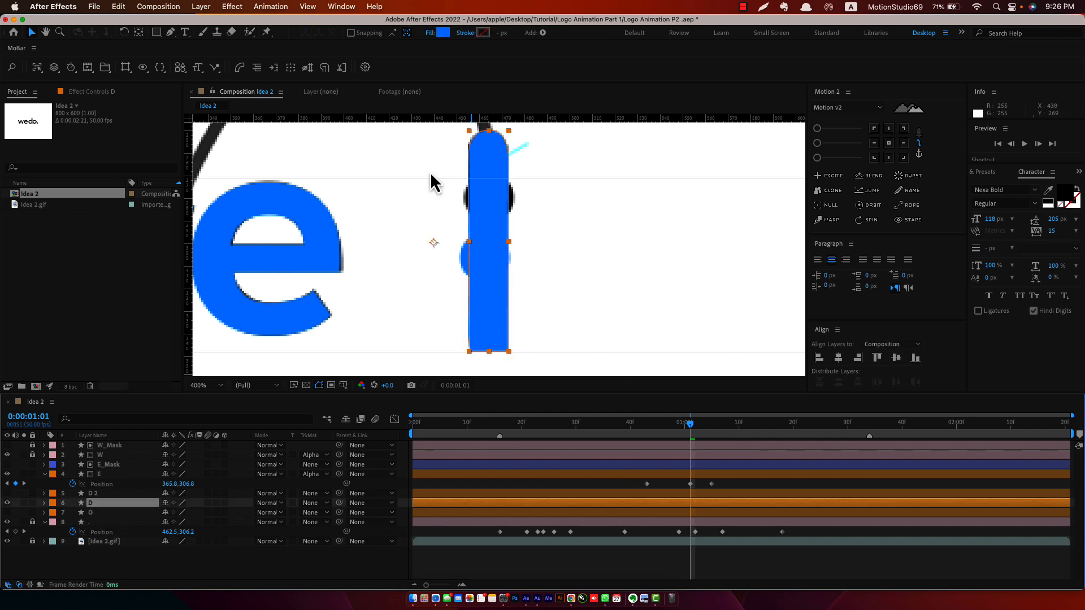
Step: Set up the Pen tool for a new shape with no fill and a solid color stroke
click(294, 575)
key(comma)
key(comma)
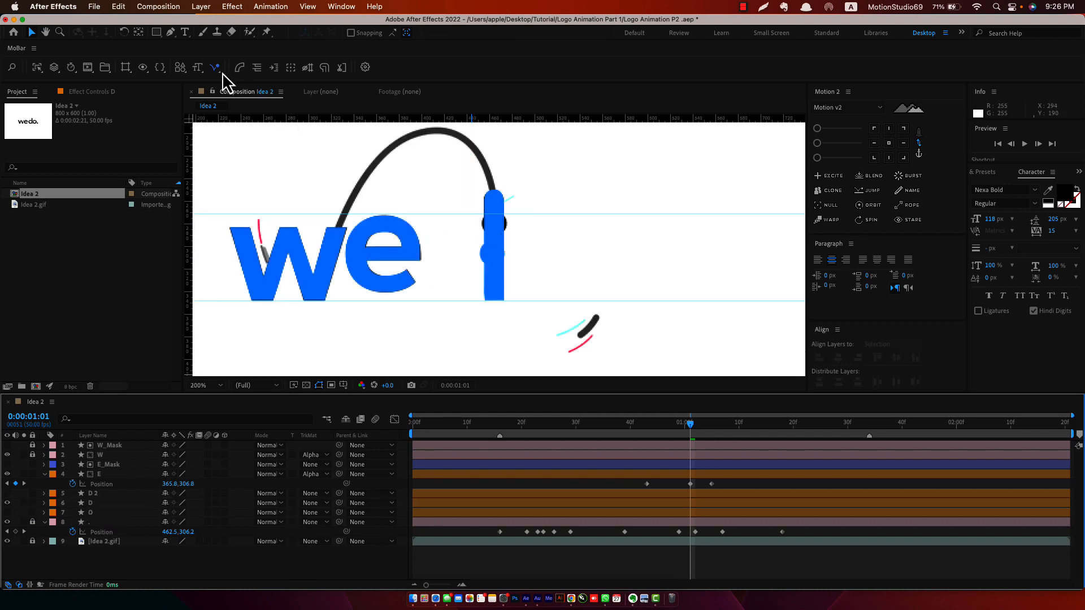
click(171, 32)
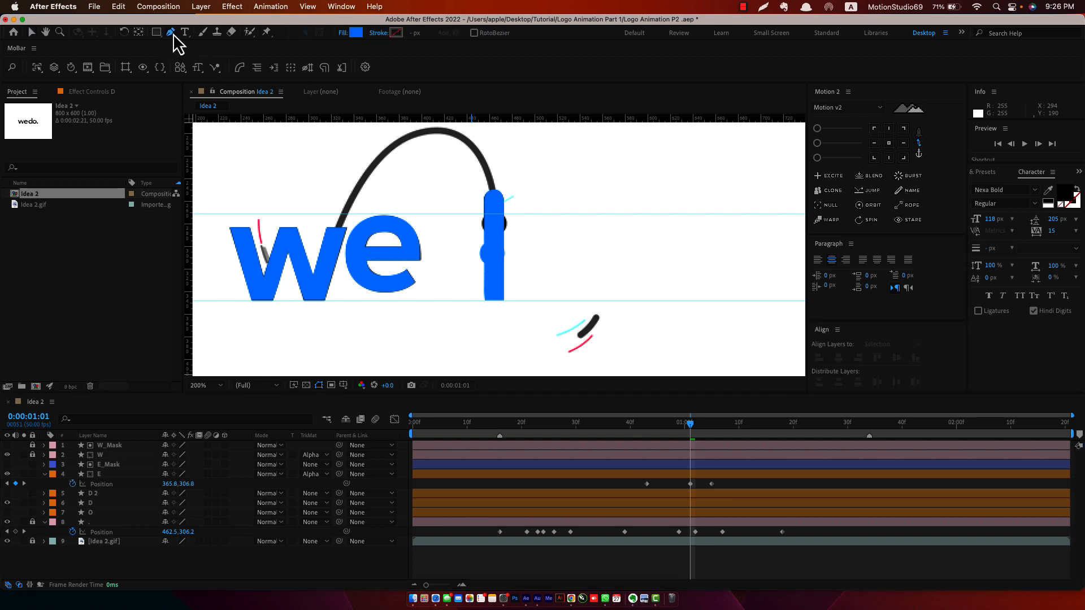
click(345, 38)
click(495, 276)
click(582, 340)
click(379, 32)
click(509, 276)
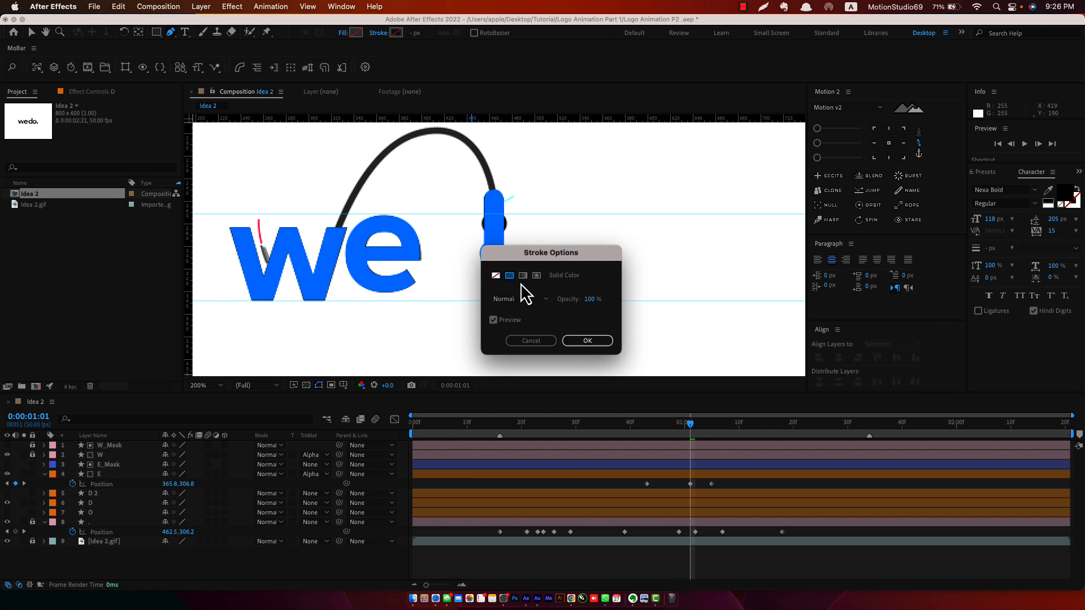
click(590, 343)
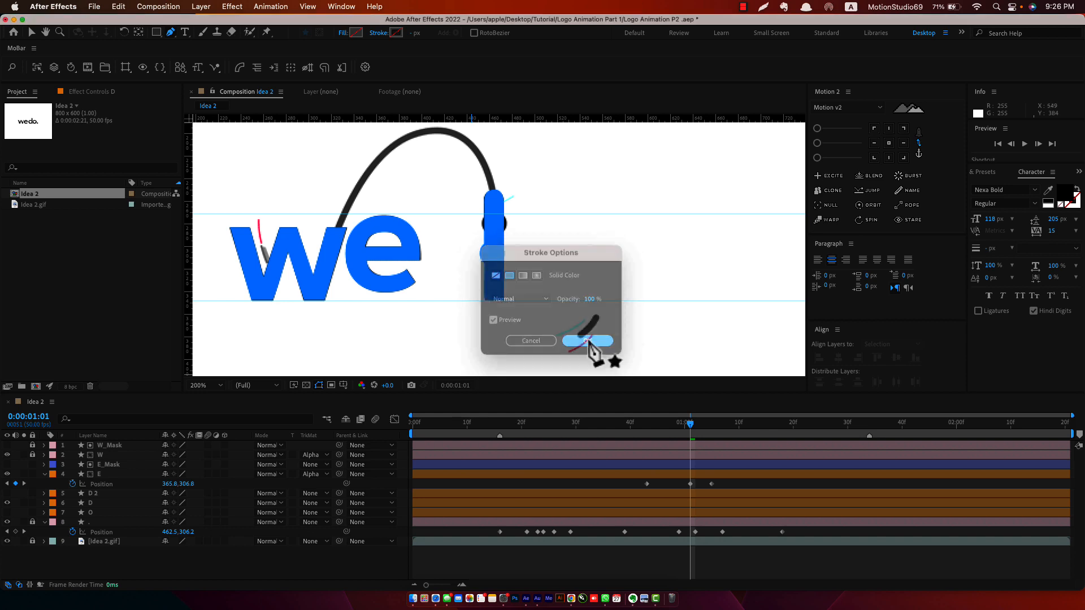
Step: Draw a straight vertical line with a 20 px red stroke from above the d stem to below its base, covering the stem
click(496, 188)
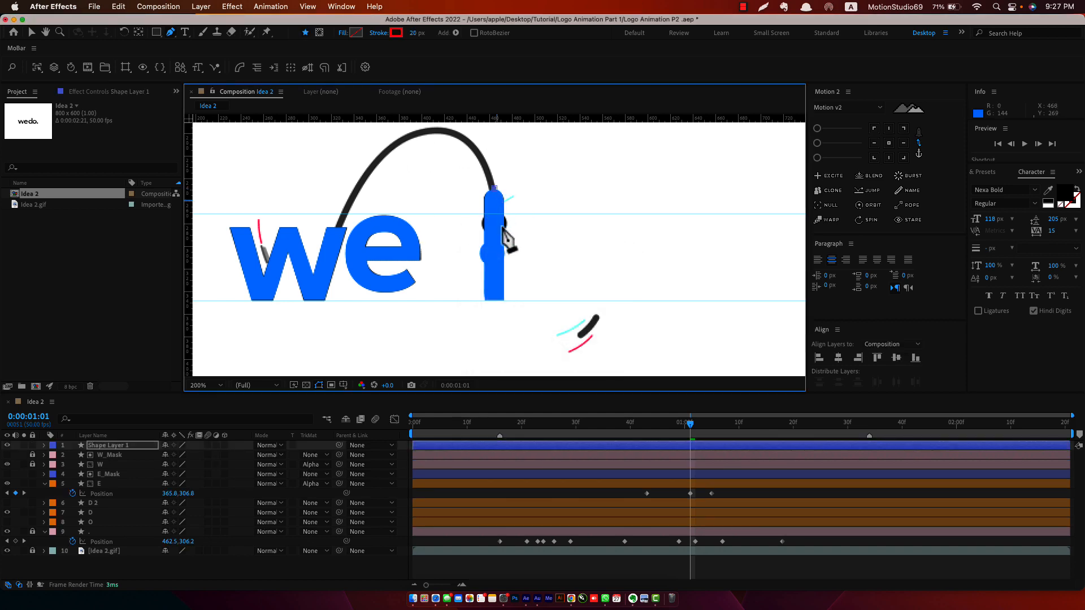
click(494, 307)
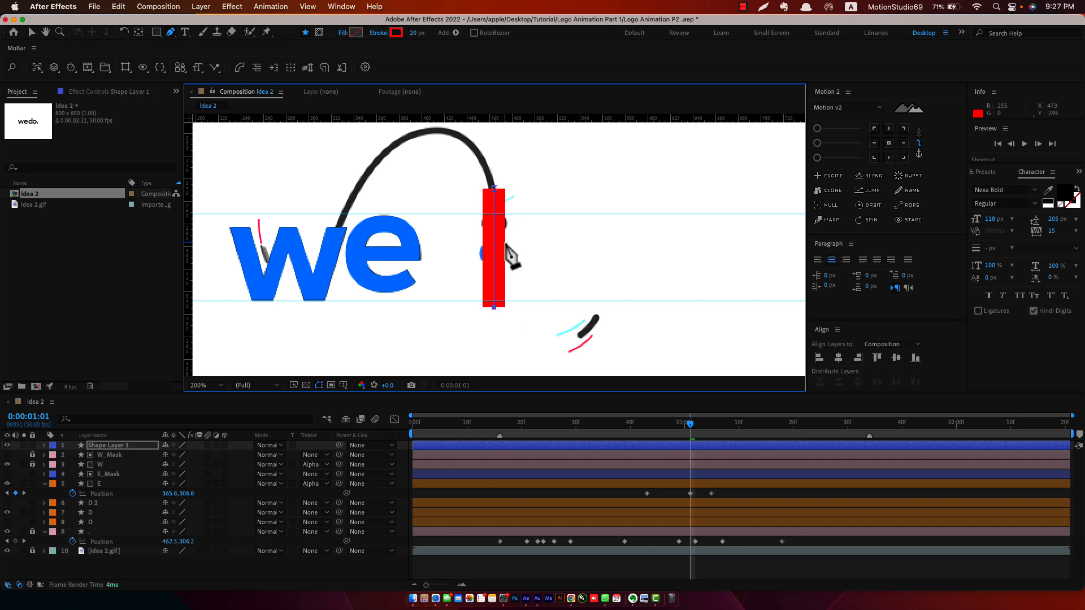
scroll(505, 266, up, 2)
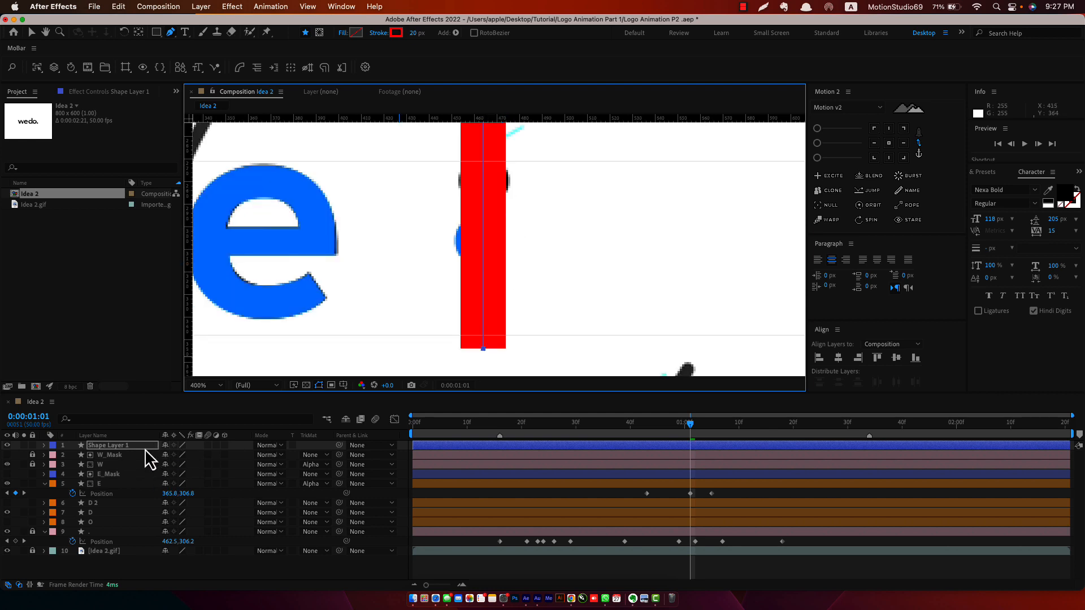
Step: Rename the new shape layer as D1_Mask and place it directly above the D layer
key(Return)
text(D)
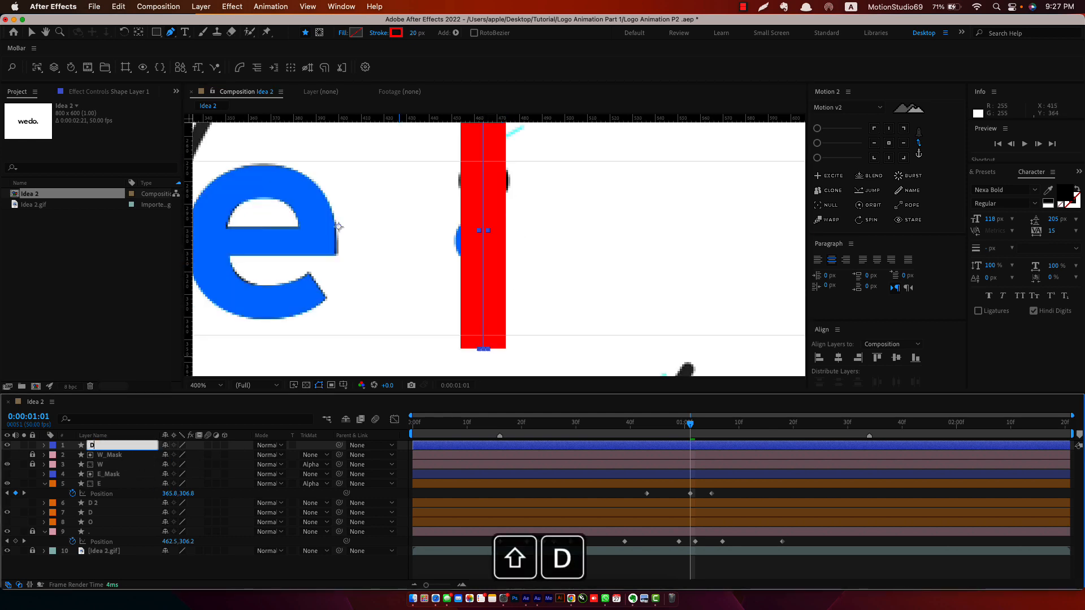
text(1_Mas)
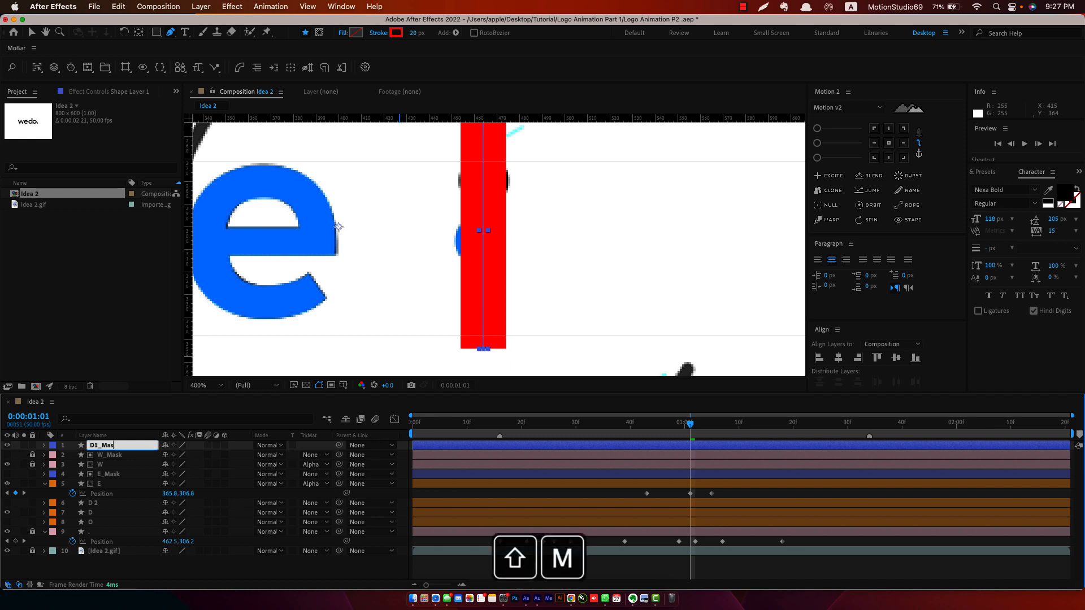
key(Return)
drag(135, 447, 134, 512)
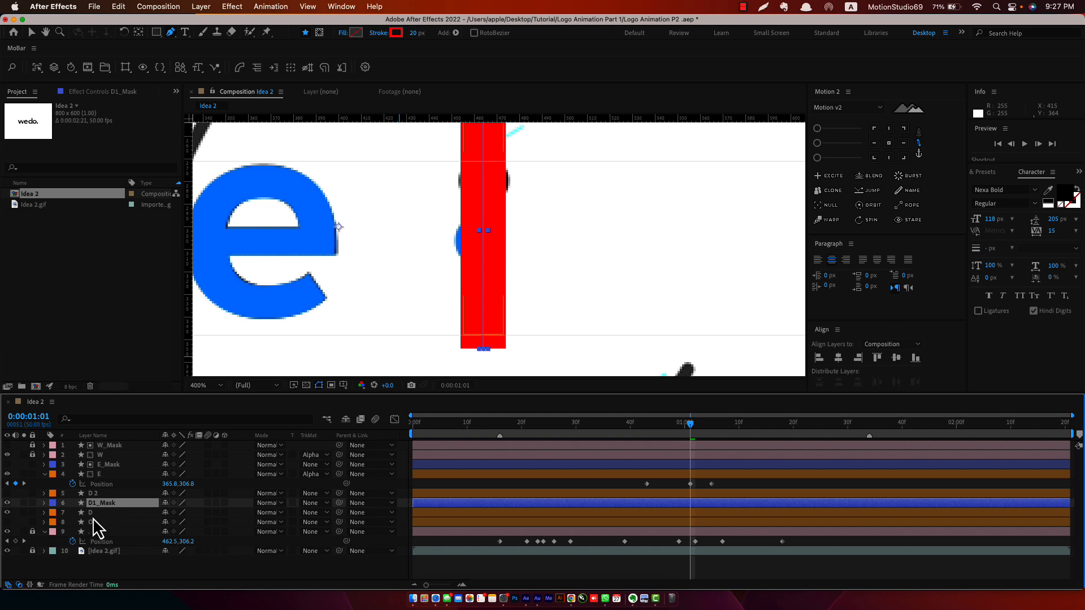
Step: Set the D layer's track matte to Alpha Matte "D1_Mask"
click(113, 515)
click(317, 517)
click(338, 537)
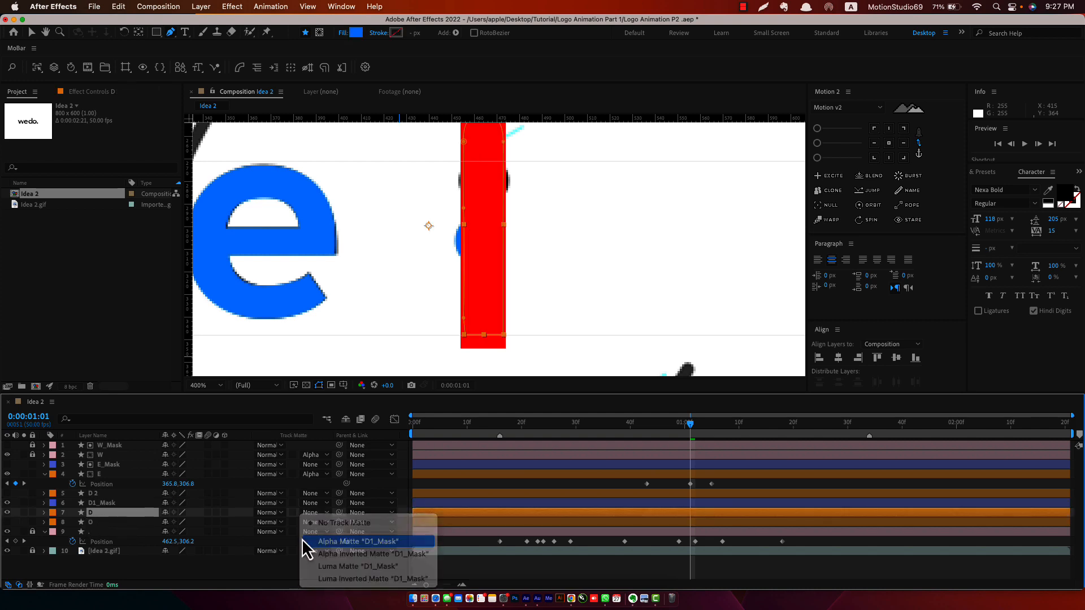
Step: Add Trim Paths to the D1_Mask layer
click(126, 504)
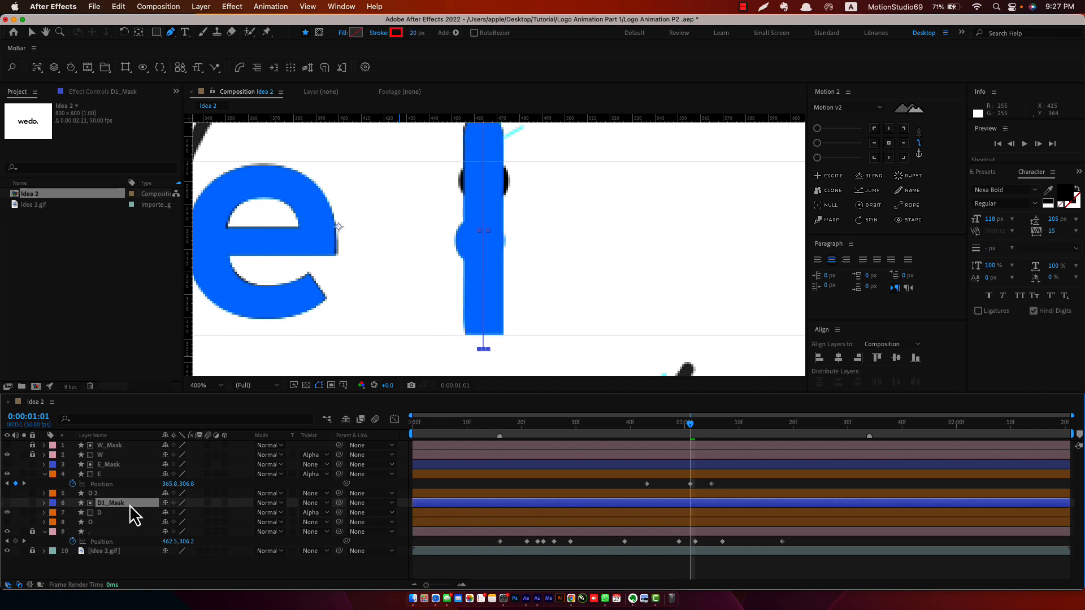
click(456, 33)
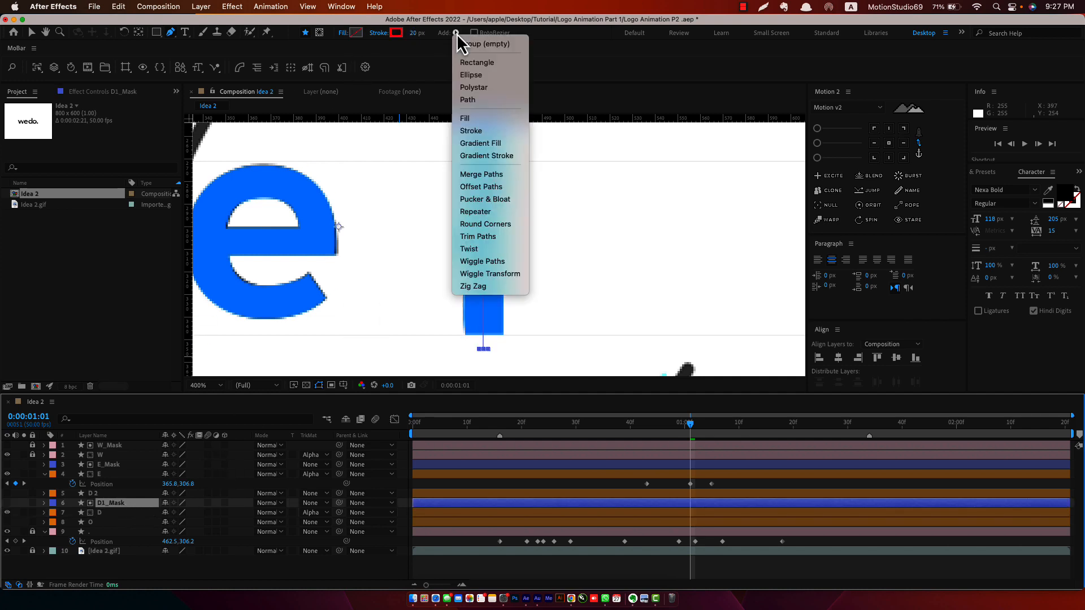
click(501, 239)
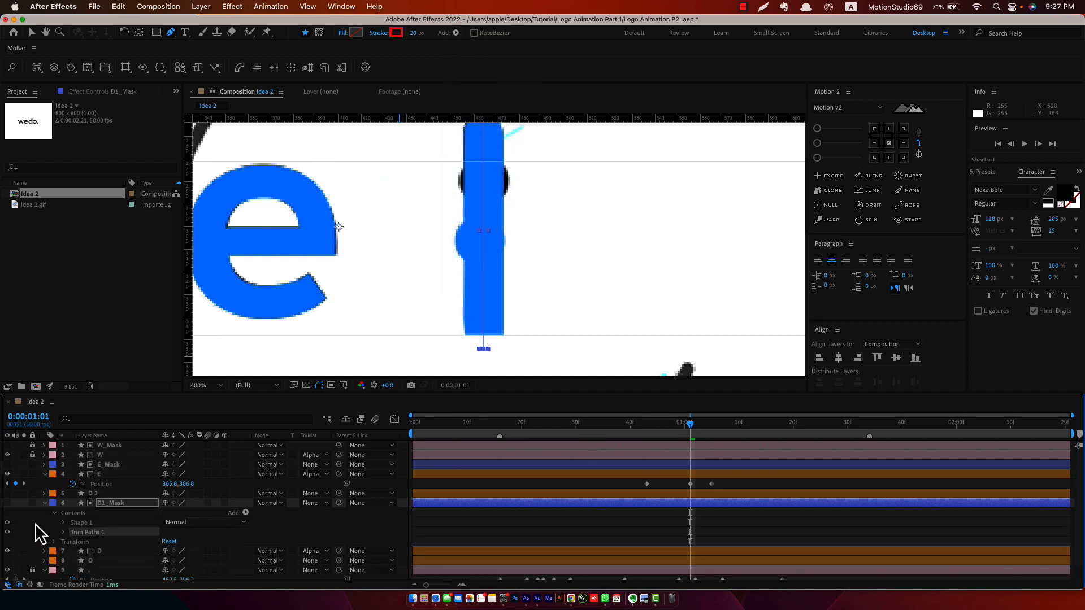
Step: Remove the D layer's track matte and display D1_Mask in place of the D layer
click(100, 552)
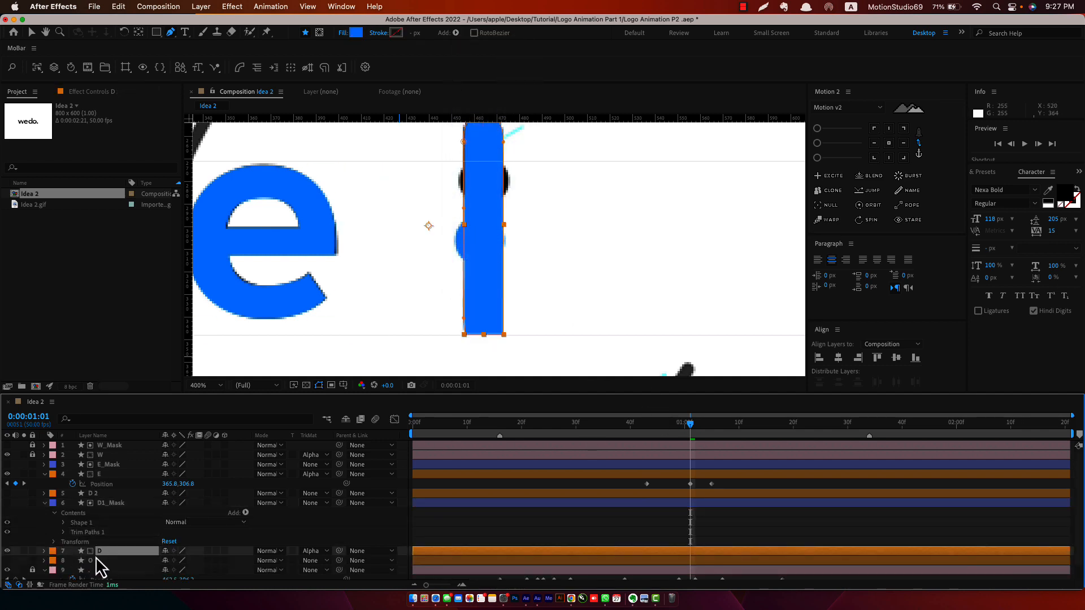
click(8, 553)
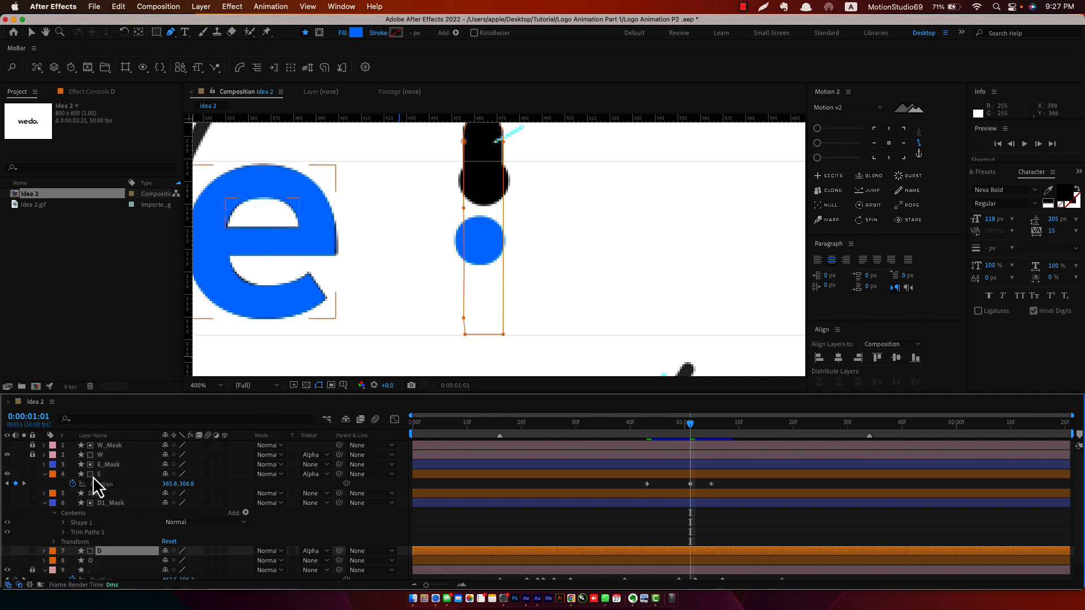
click(317, 556)
click(329, 524)
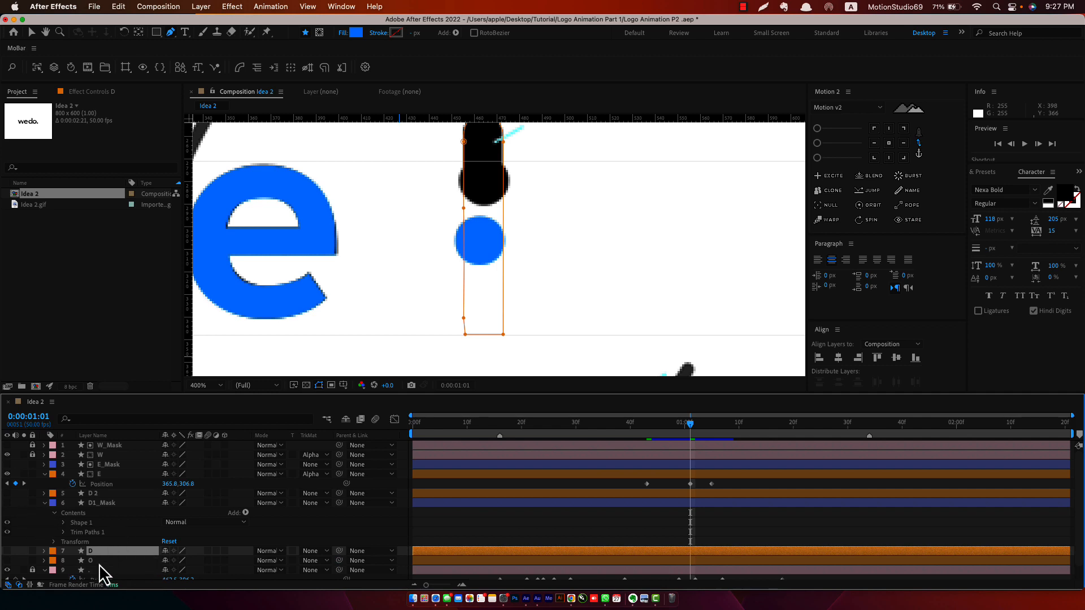
click(7, 503)
click(90, 503)
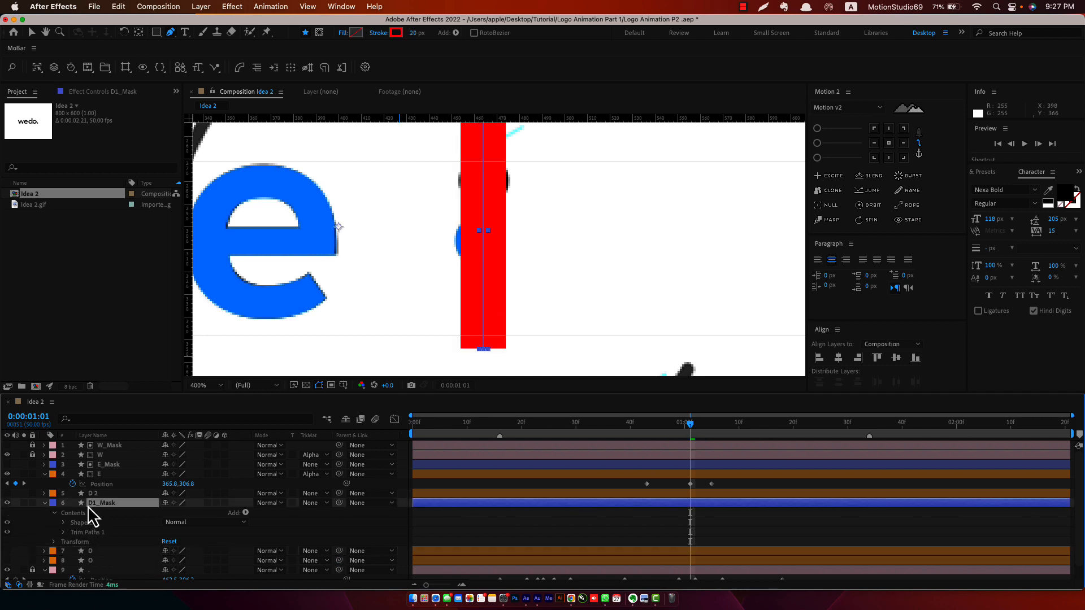
Step: Lower the D1_Mask layer's opacity to 41% so the reference shows through the red stroke
key(t)
drag(165, 514, 138, 516)
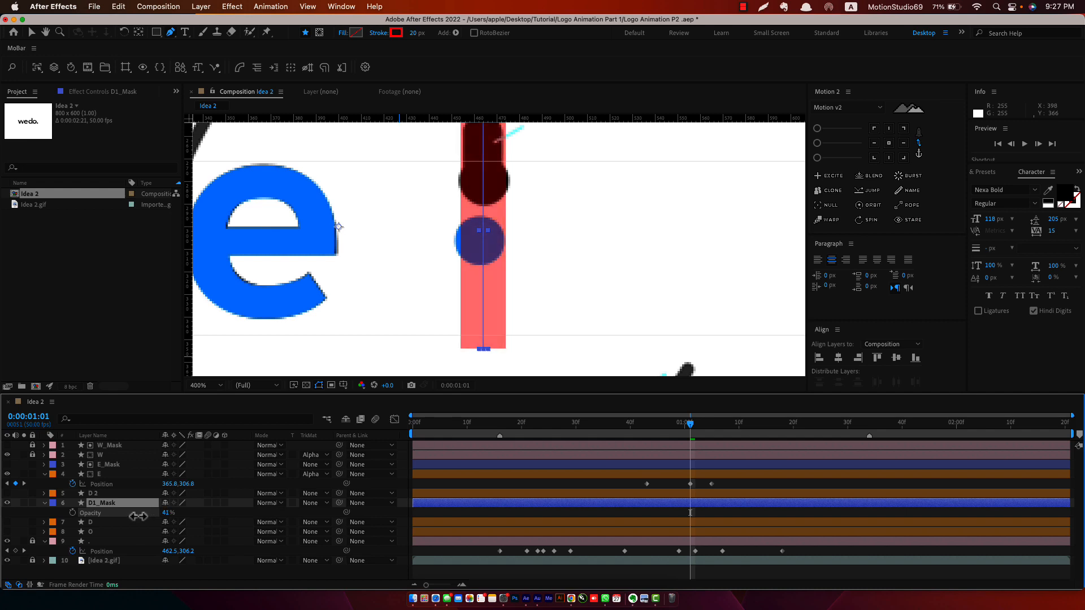
key(space)
drag(496, 231, 488, 268)
scroll(488, 269, down, 2)
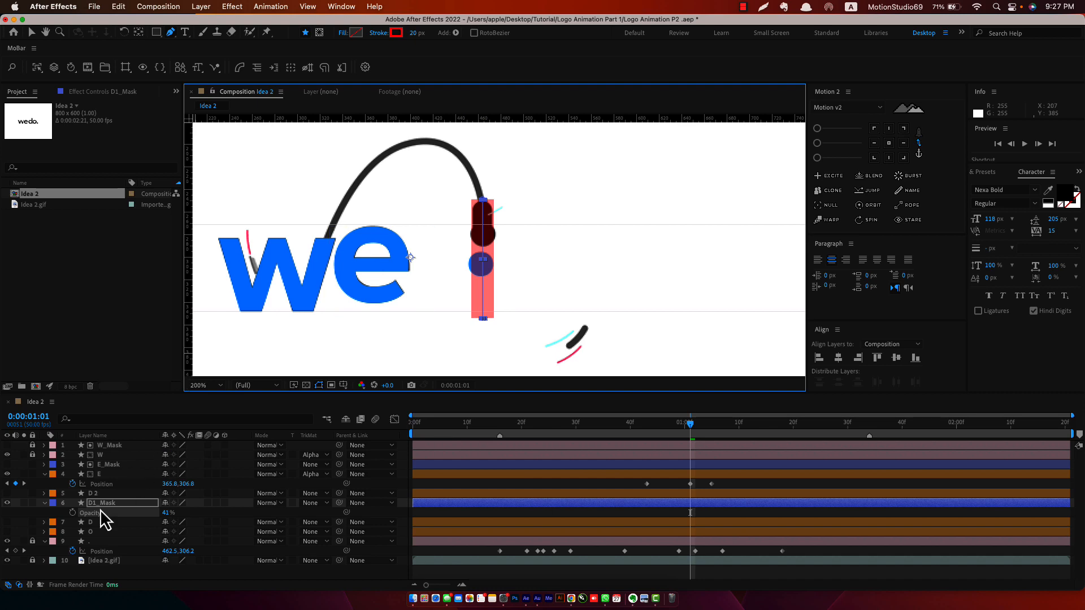
Step: Add a 100% keyframe at 0:00:01:01 to the End property of D1_Mask's Trim Paths
click(56, 506)
click(45, 503)
click(45, 504)
click(58, 528)
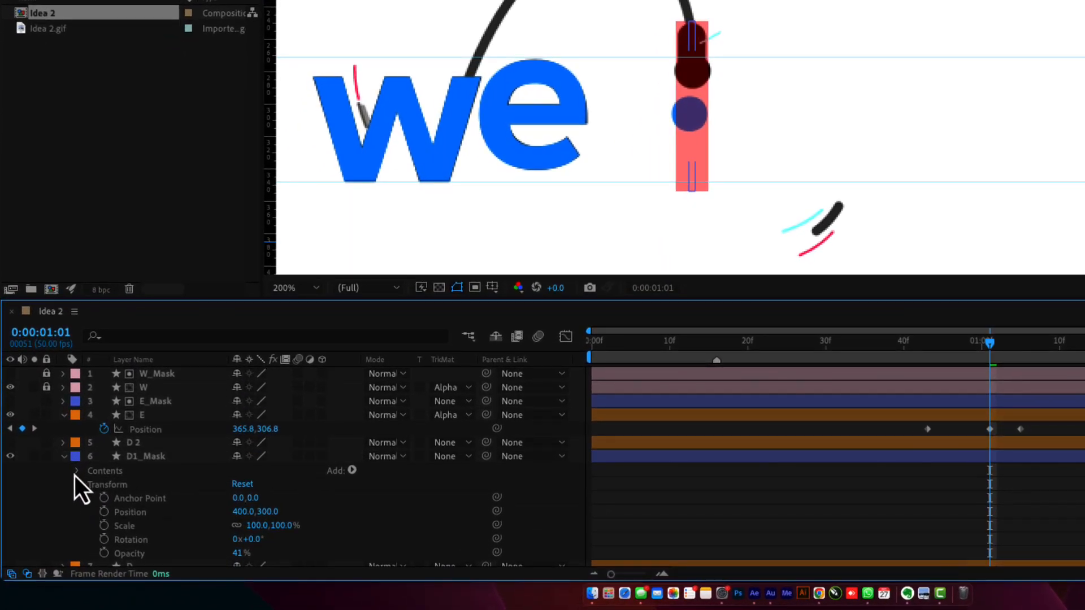
click(77, 485)
click(77, 471)
click(158, 458)
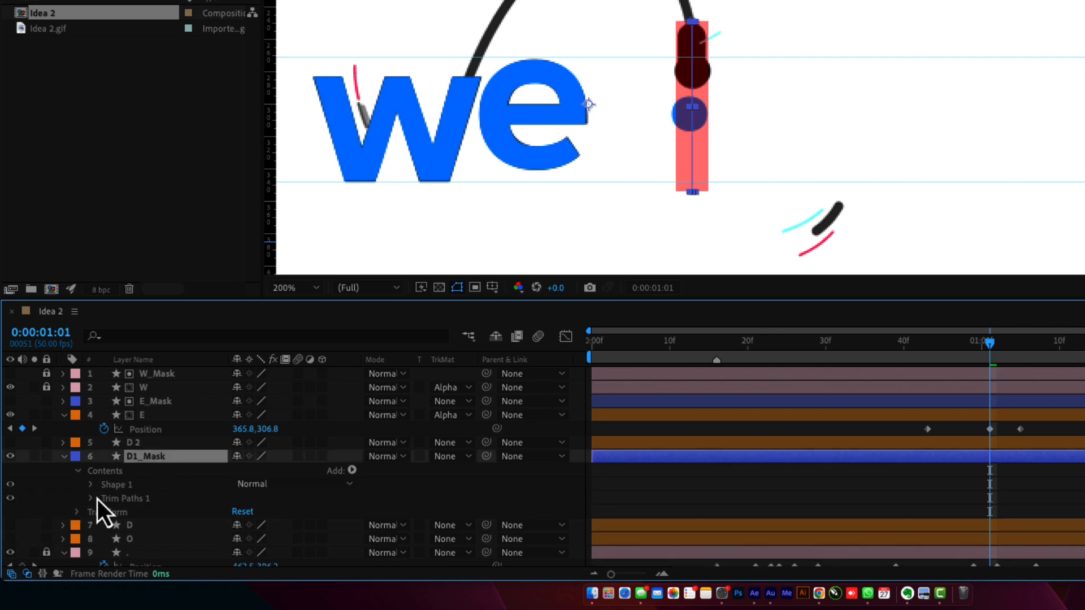
click(93, 500)
click(148, 513)
click(148, 526)
click(118, 526)
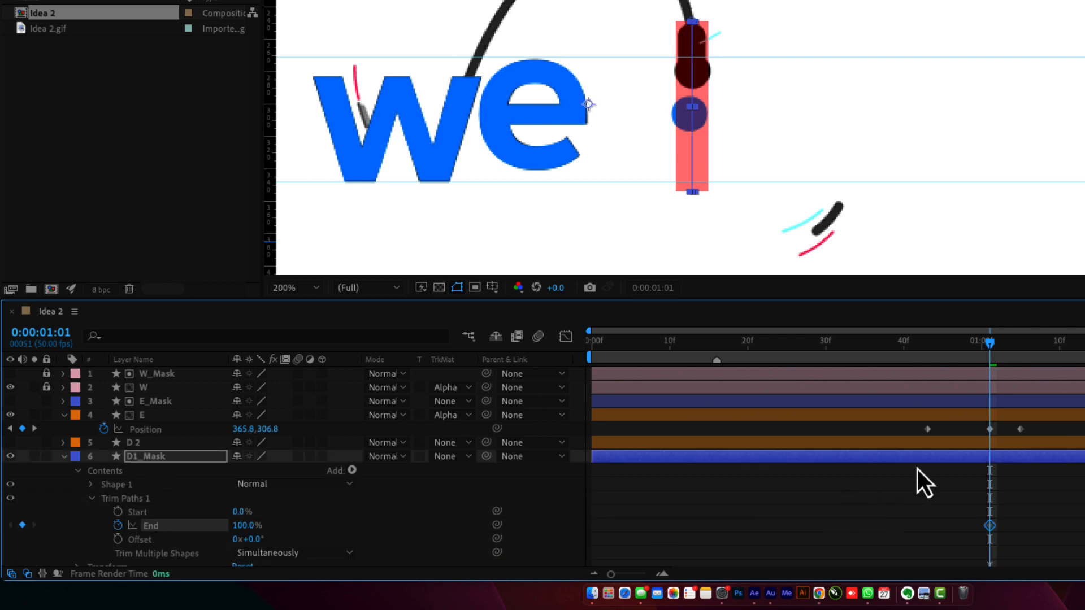
Step: Add a 100% Trim Paths End keyframe at 0:00:01:03, and move the first keyframe to 0:00:00:49 with a value of 0%
drag(1020, 351, 1009, 355)
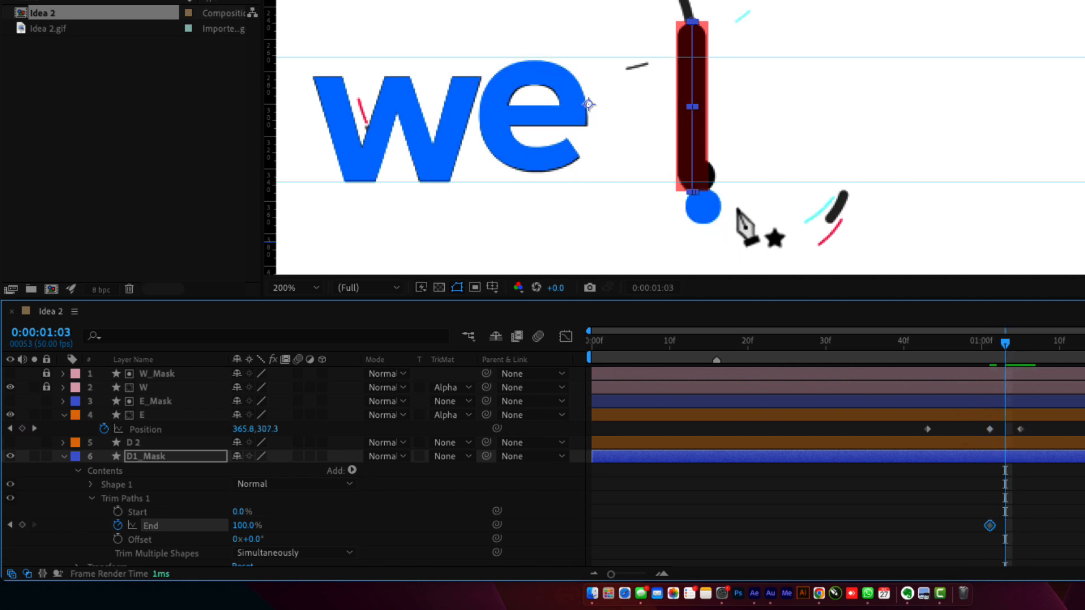
click(22, 525)
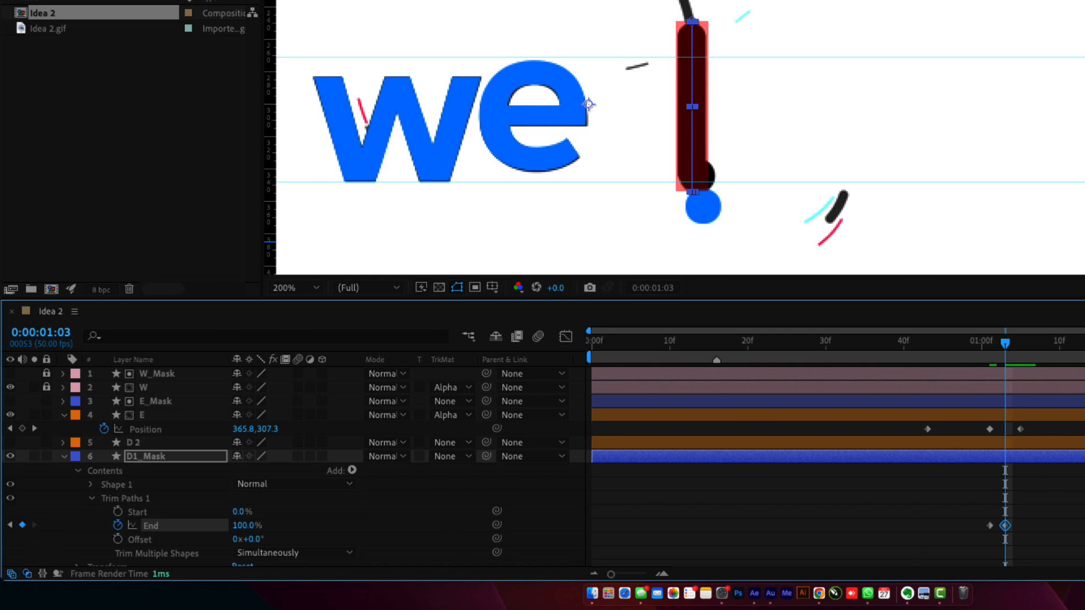
drag(988, 351, 978, 358)
drag(989, 527, 975, 528)
click(242, 527)
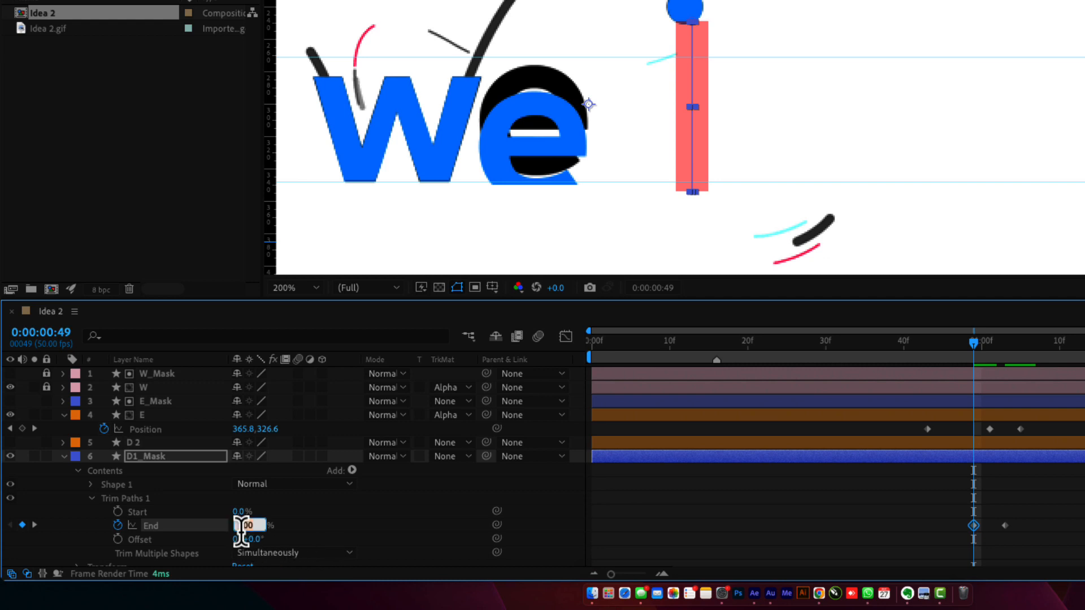
text(0)
key(Return)
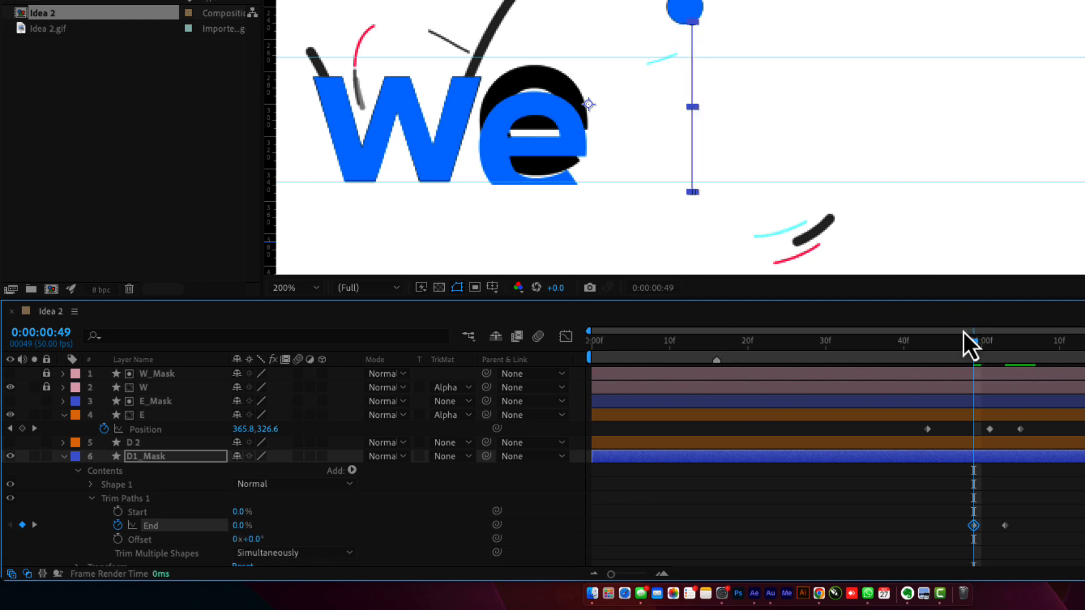
drag(978, 351, 998, 372)
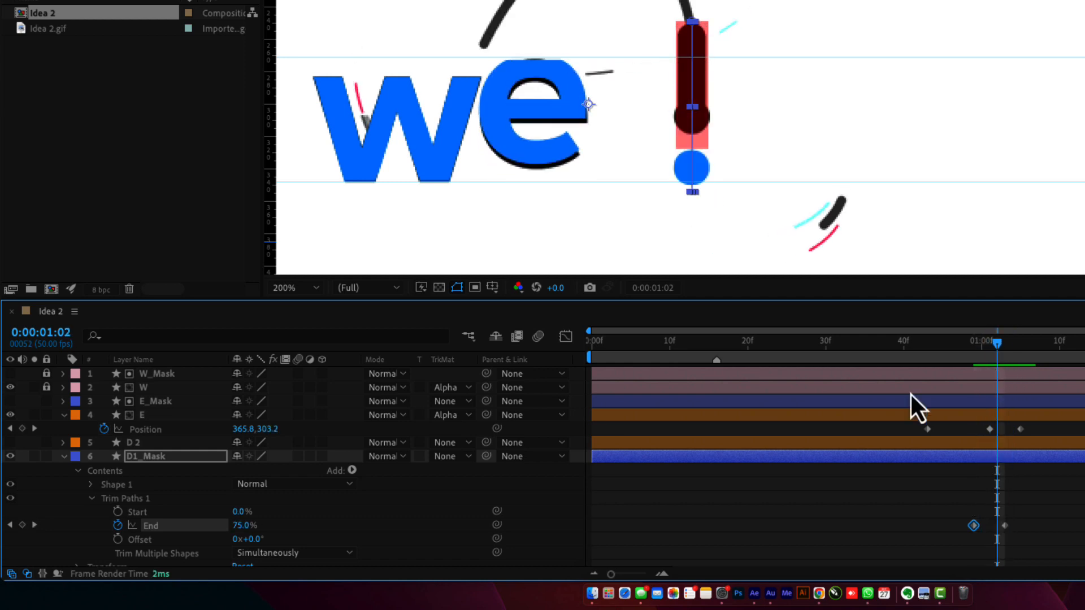
Step: Set the D layer's track matte to Alpha Matte "D1_Mask" and check the stem reveal up to 0:00:01:03
click(64, 456)
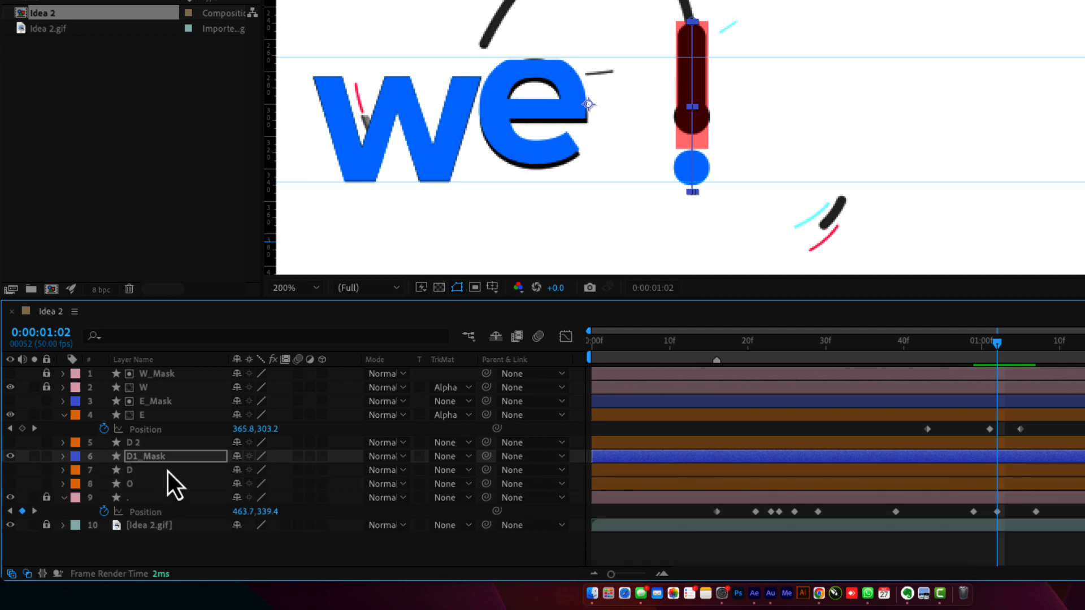
click(168, 483)
key(super+Up)
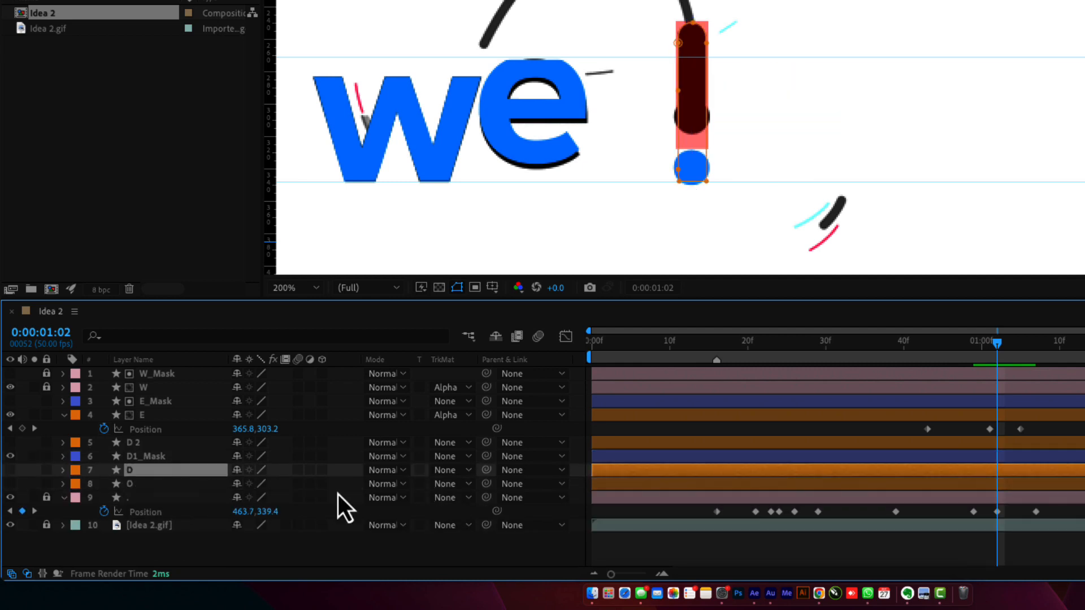
click(455, 478)
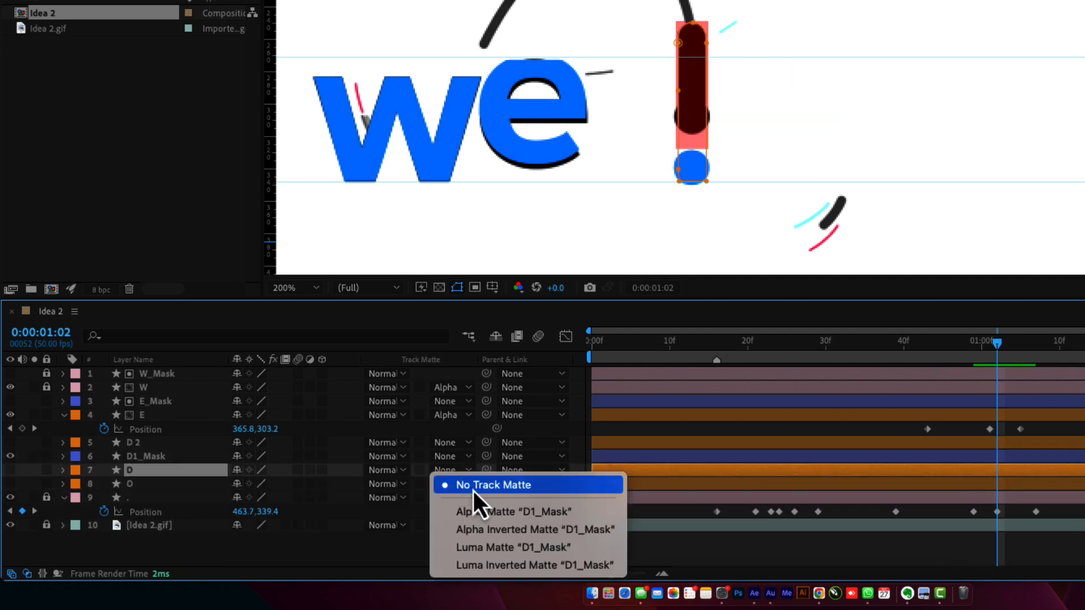
click(481, 518)
mouse_move(997, 356)
mouse_down()
mouse_move(979, 355)
mouse_move(1019, 351)
mouse_move(977, 360)
mouse_move(1006, 358)
mouse_up()
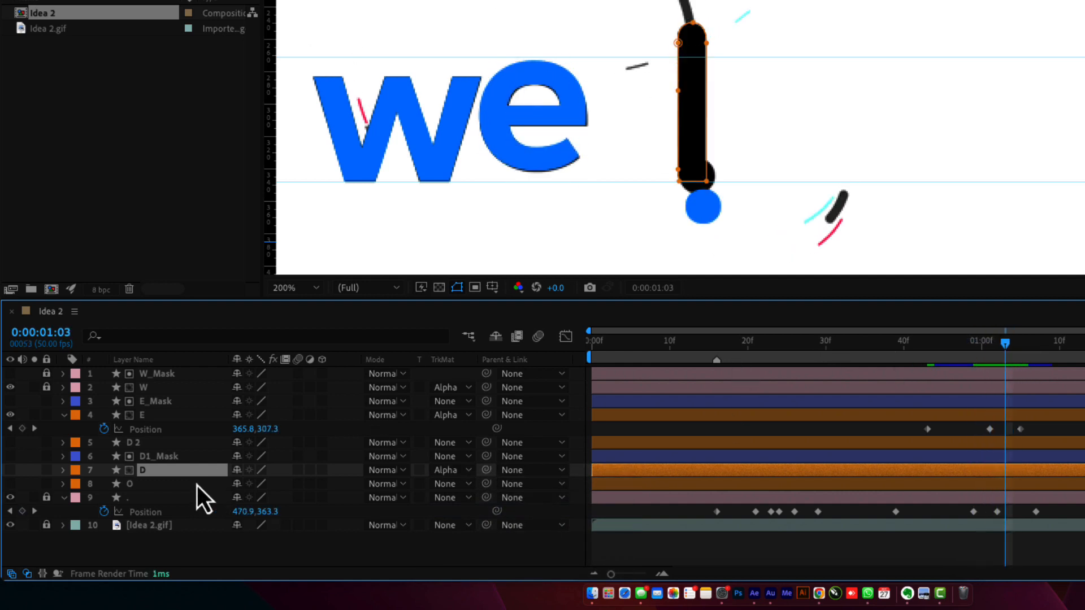
Step: Restore the D1_Mask layer's opacity to 100%
click(171, 456)
key(t)
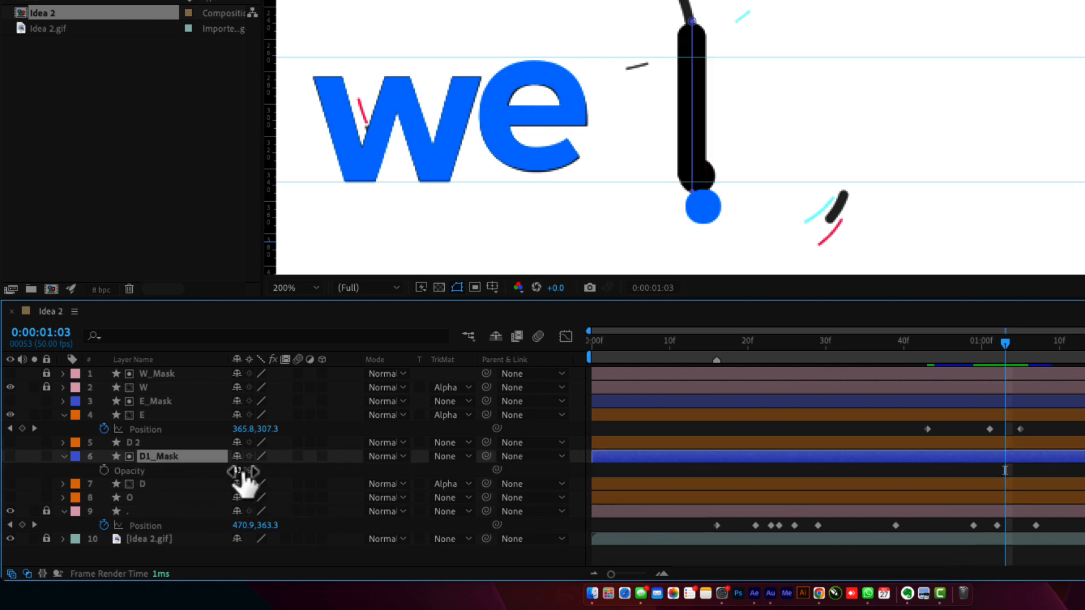
drag(243, 473, 373, 482)
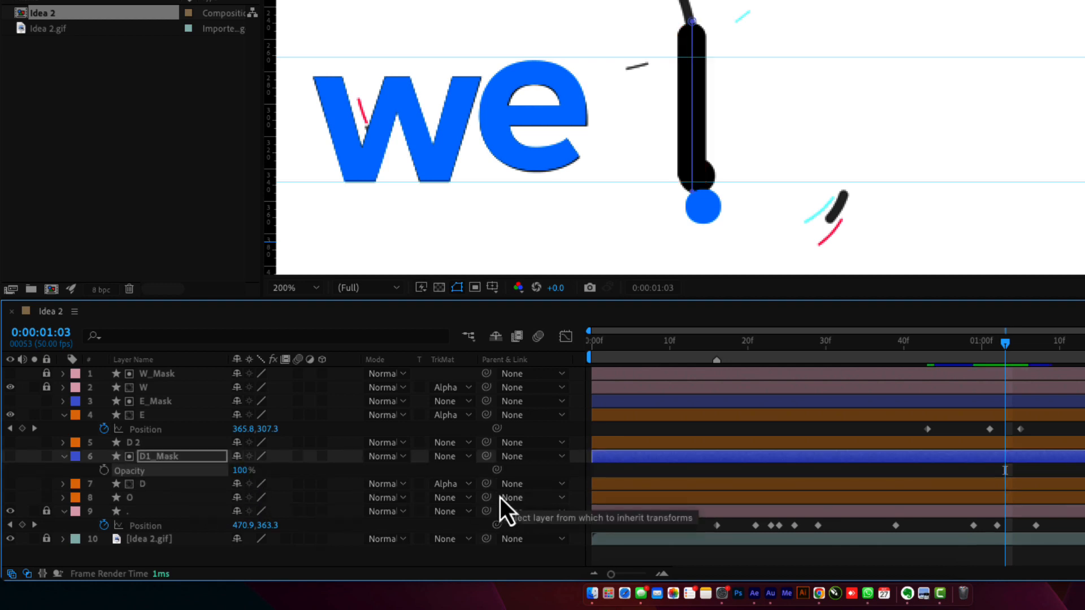
key(t)
click(544, 561)
Step: Go to 0:00:01:06, make the D 2 layer visible and solo it
drag(947, 347, 1029, 376)
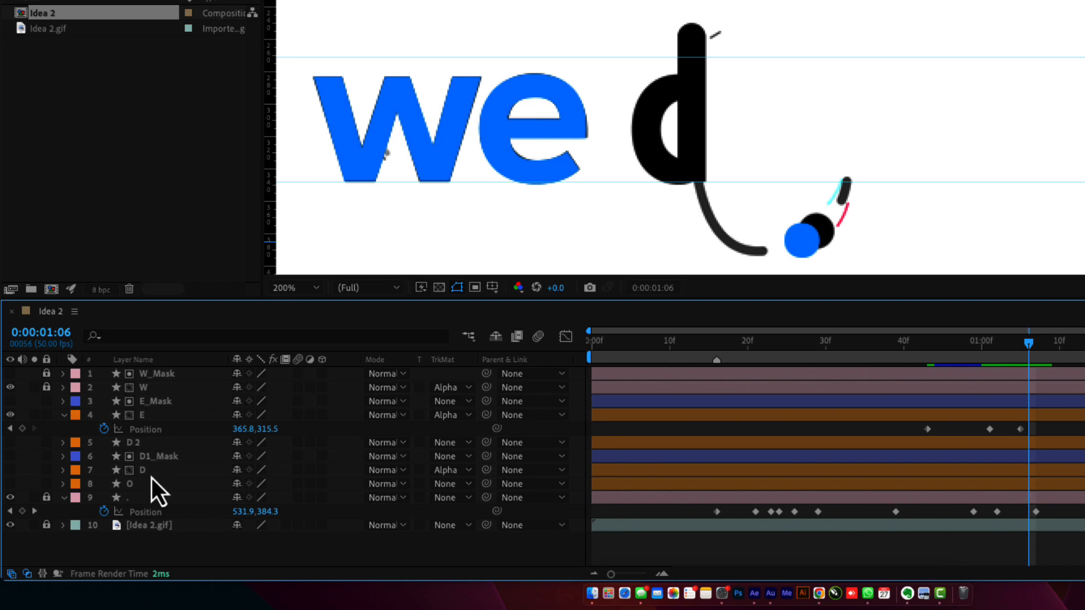
click(135, 446)
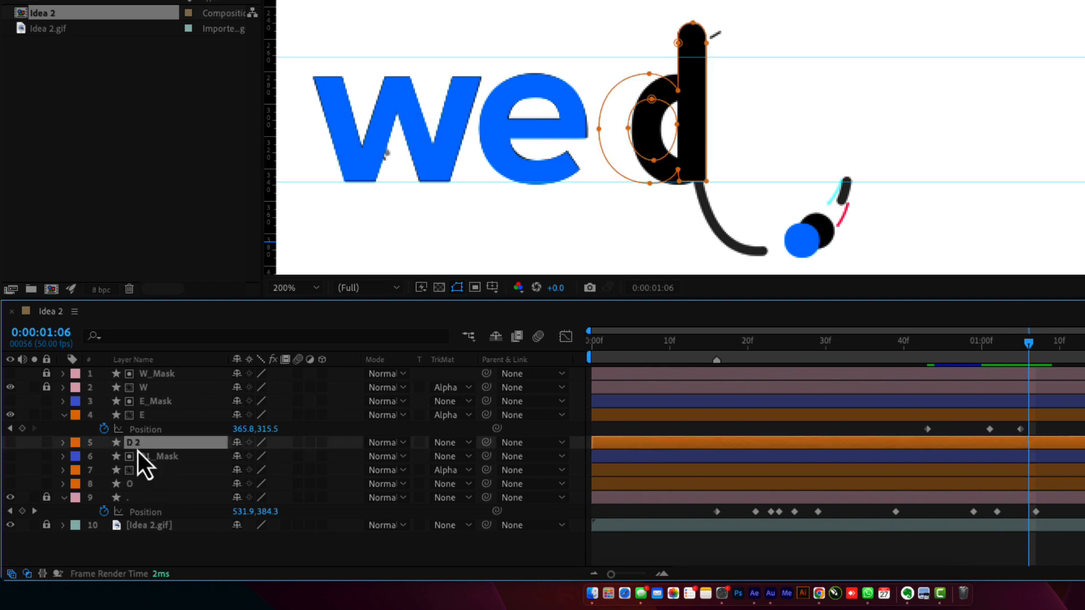
click(10, 444)
click(35, 444)
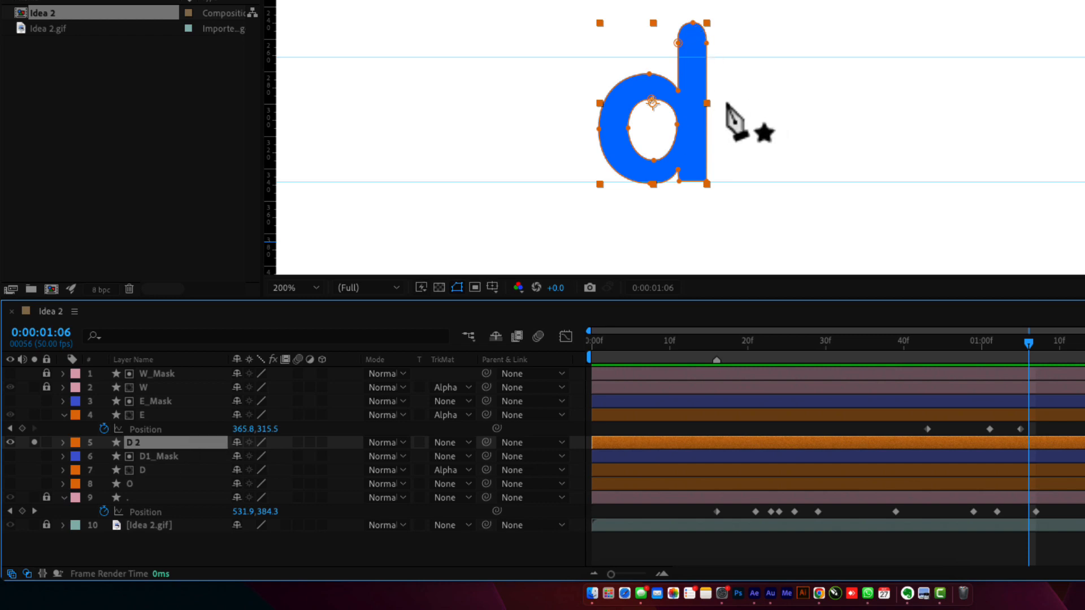
click(694, 24)
click(736, 4)
key(super+z)
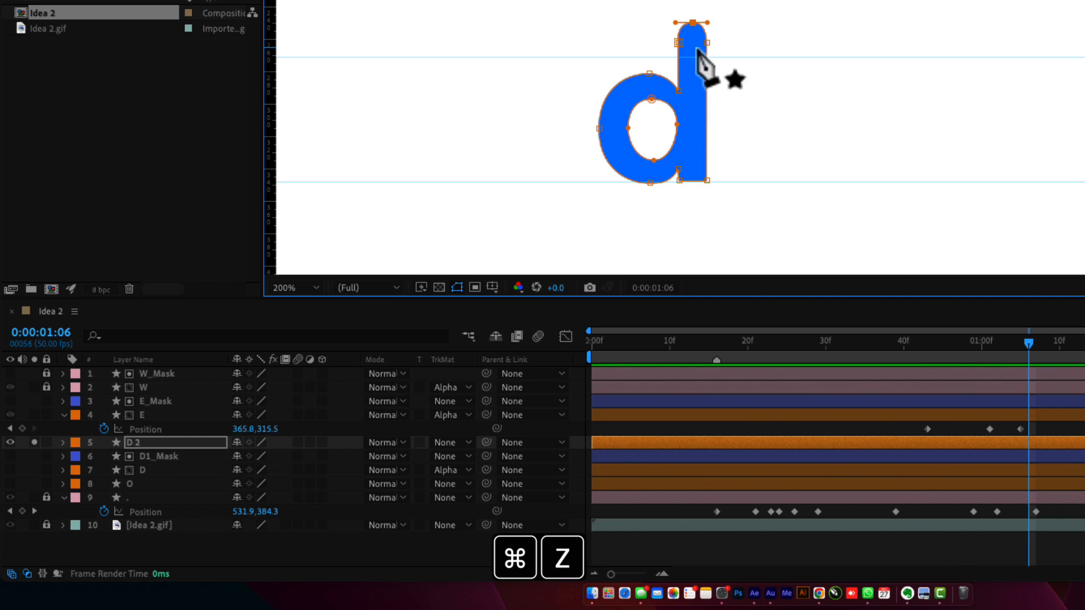
Step: Delete the path points of the stem's rounded top and base in the D 2 layer, leaving only the bowl
key(v)
drag(723, 14, 667, 47)
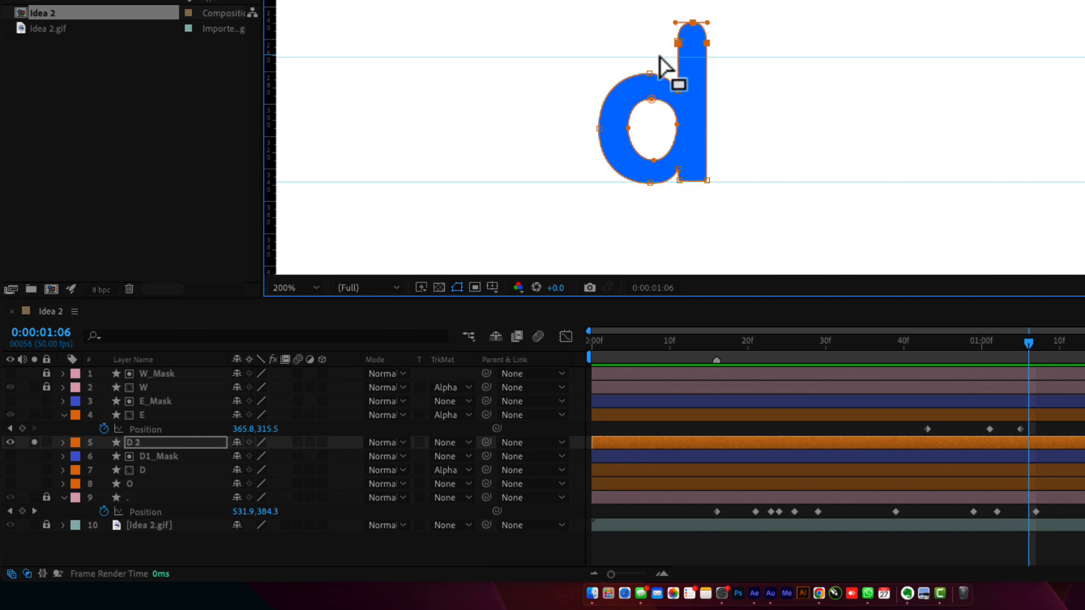
drag(688, 189, 676, 178)
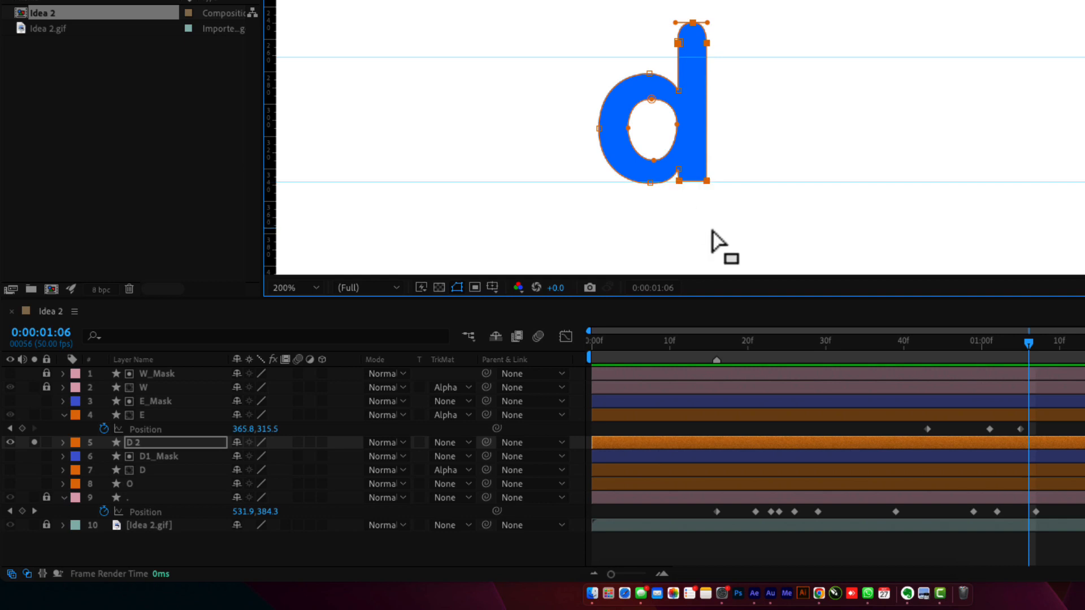
key(Delete)
Step: Move the bowl's upper and lower right corner points outward so its right edge is vertical and overlaps the stem
key(period)
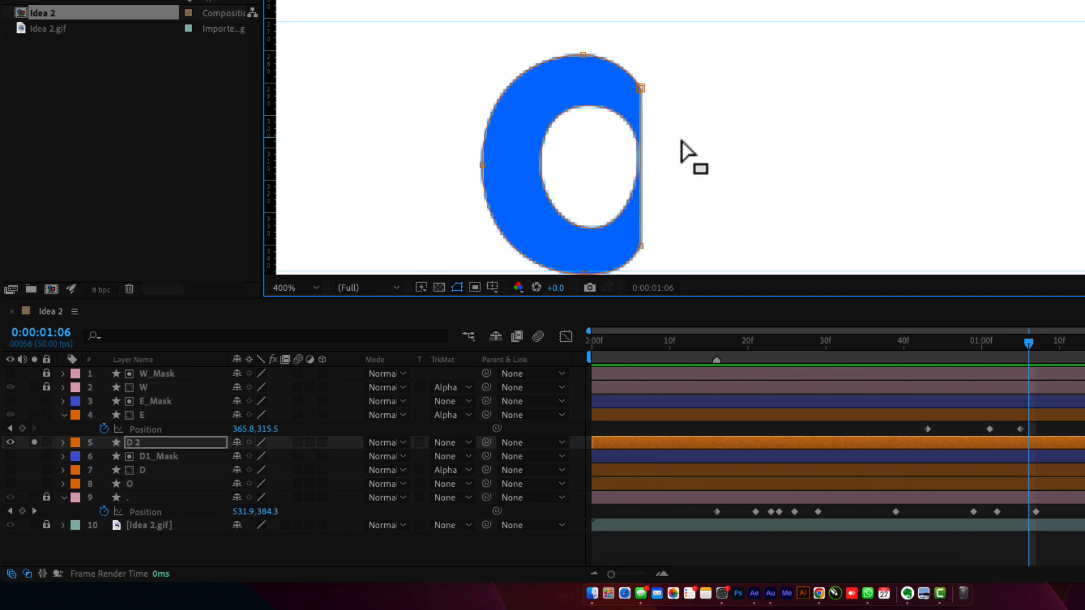
drag(640, 88, 654, 88)
drag(641, 246, 658, 247)
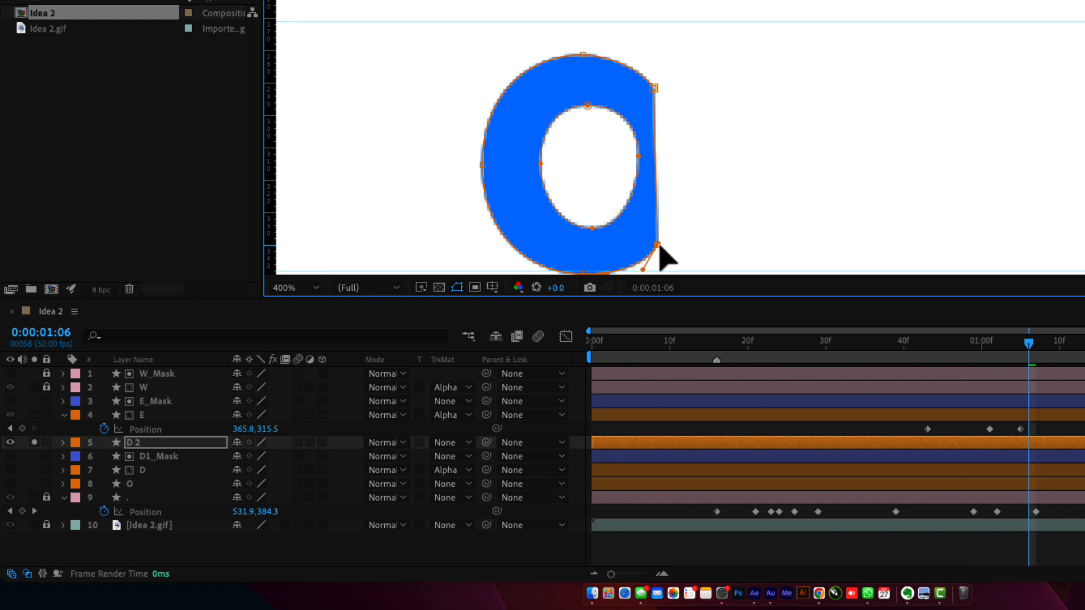
drag(654, 88, 657, 89)
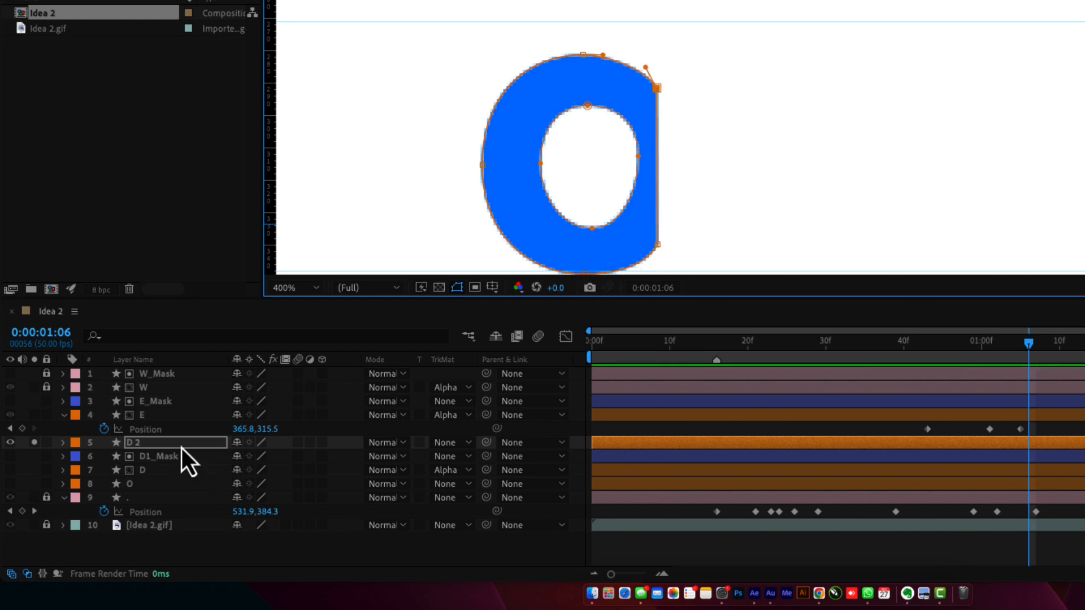
Step: Unsolo the D 2 layer and move its anchor point to the middle of the bowl's right edge
click(35, 443)
scroll(714, 100, down, 2)
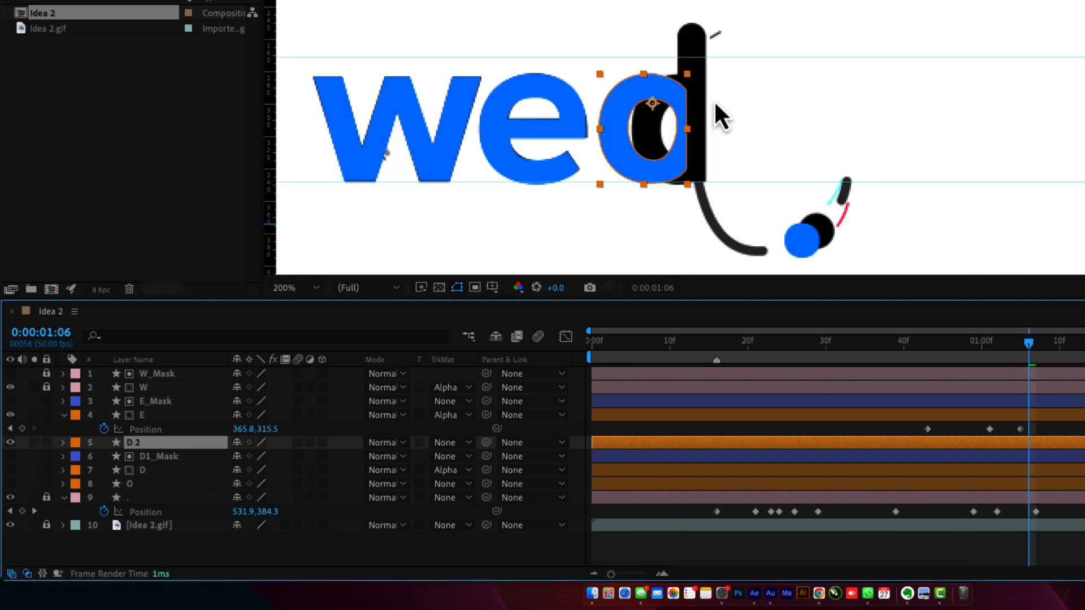
drag(1028, 354, 1084, 356)
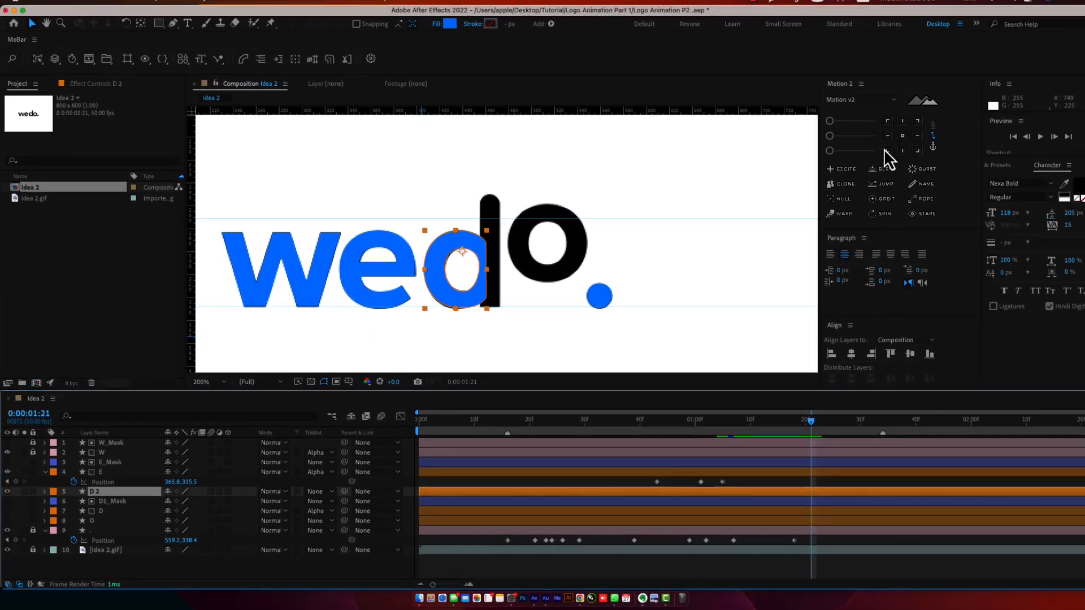
click(904, 143)
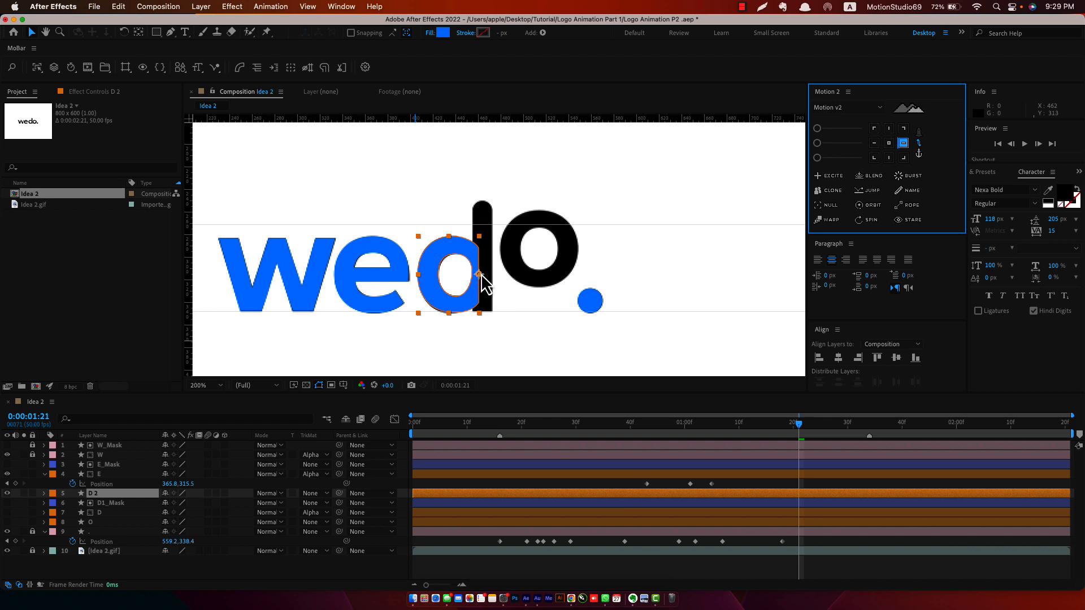
Step: Add a Scale keyframe of 100%, 100% to the D 2 layer at 0:00:01:21, undoing the trial height change
click(44, 494)
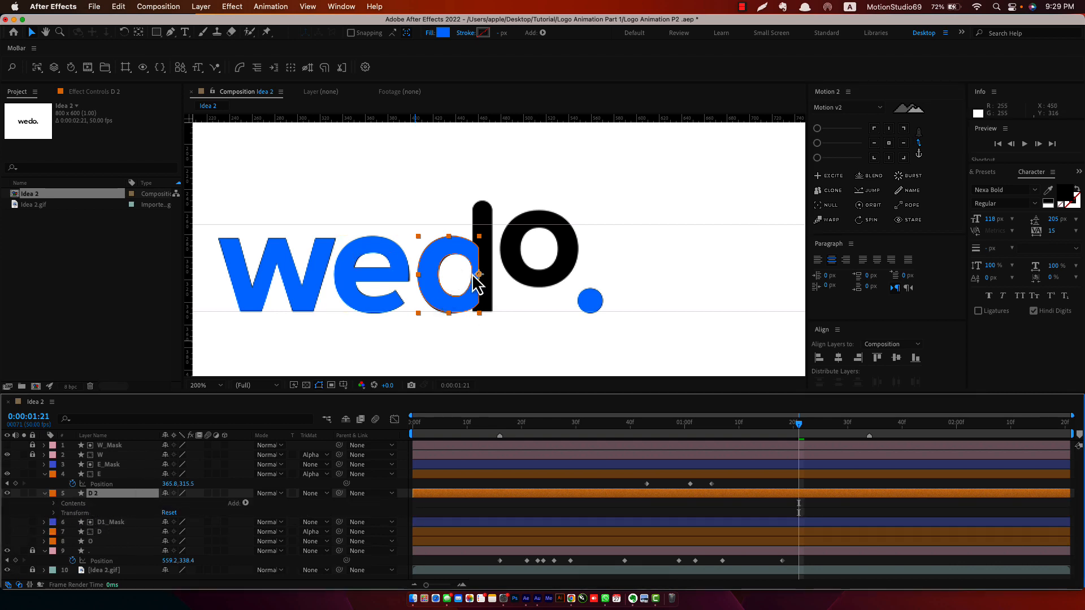
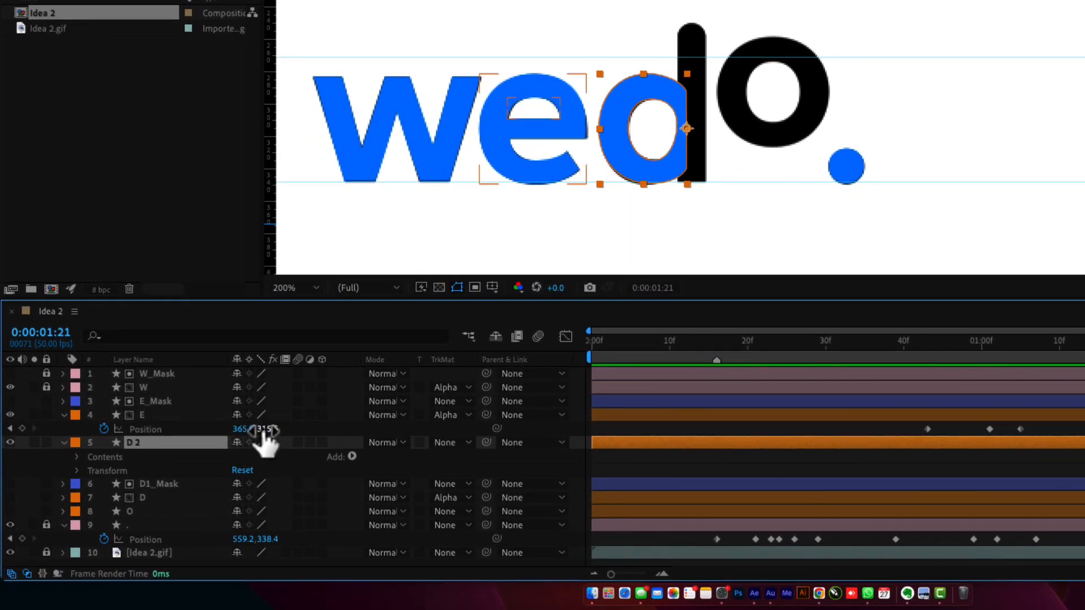
key(s)
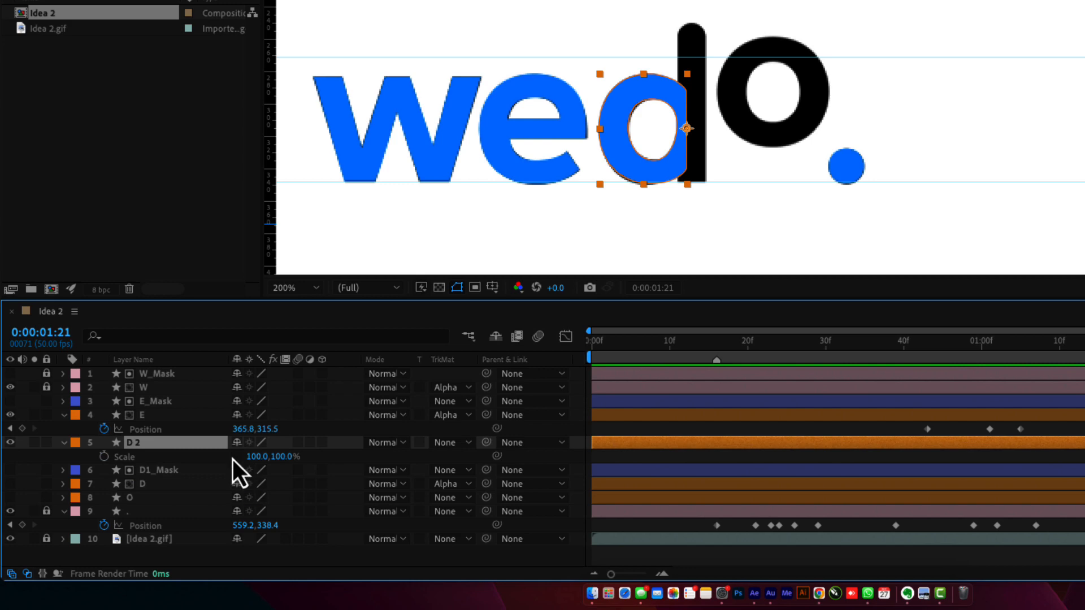
mouse_move(275, 457)
mouse_down()
mouse_move(294, 458)
mouse_move(283, 463)
mouse_up()
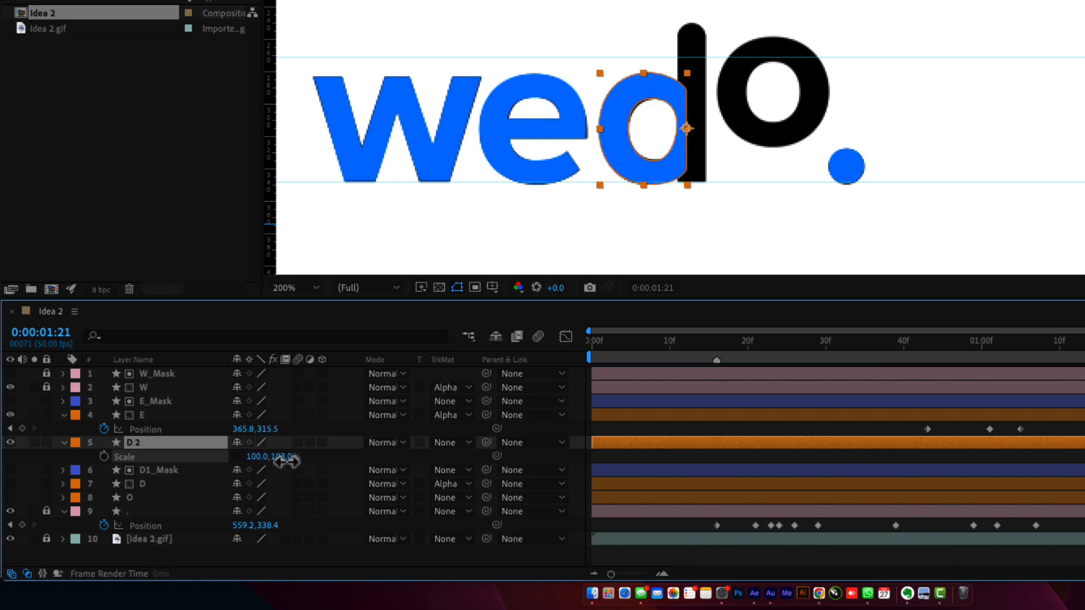
key(super+z)
key(super+z)
key(super+z)
key(super+z)
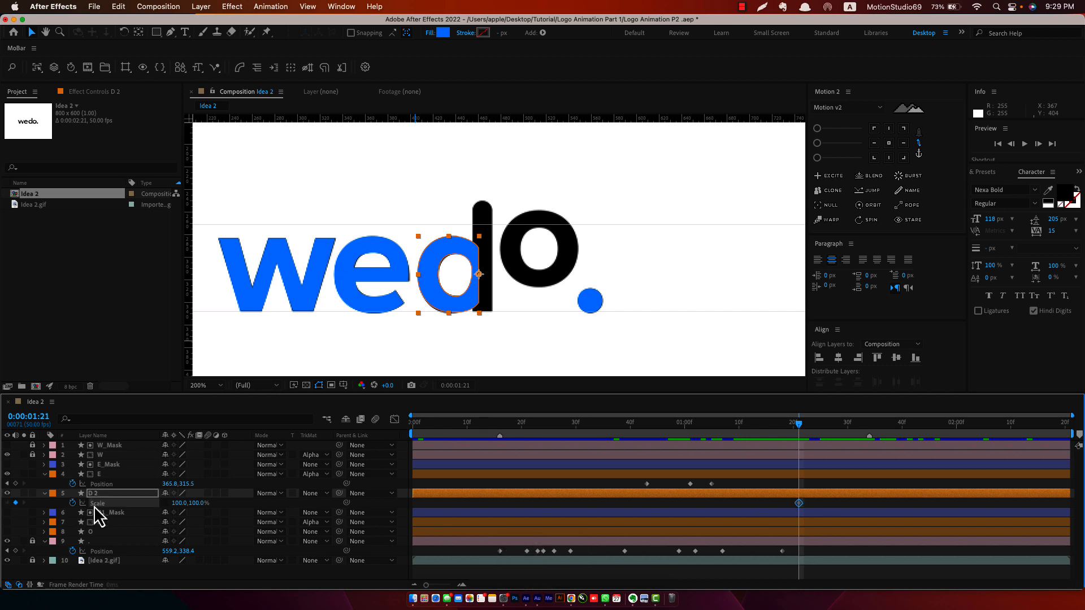
Step: Go to 0:00:01:14 and lower the D 2 layer's opacity to 25% to compare it with the reference
click(786, 430)
drag(786, 430, 761, 438)
key(t)
drag(168, 503, 135, 512)
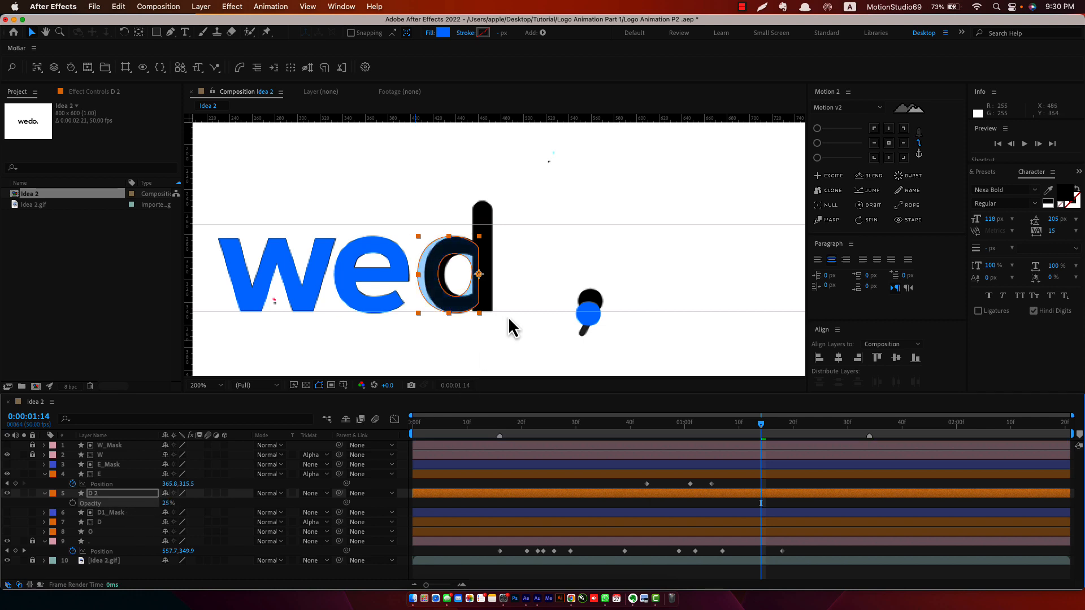
Step: Add a Scale keyframe of 8%, 100% to the D 2 layer at 0:00:01:04
scroll(508, 318, up, 3)
key(s)
drag(764, 423, 705, 446)
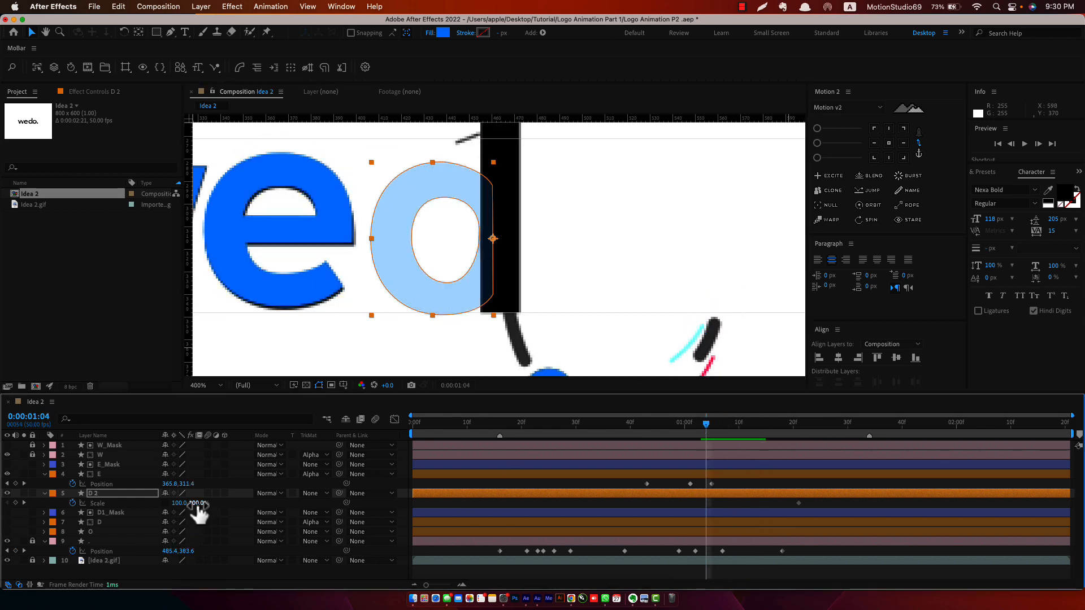
drag(179, 503, 127, 509)
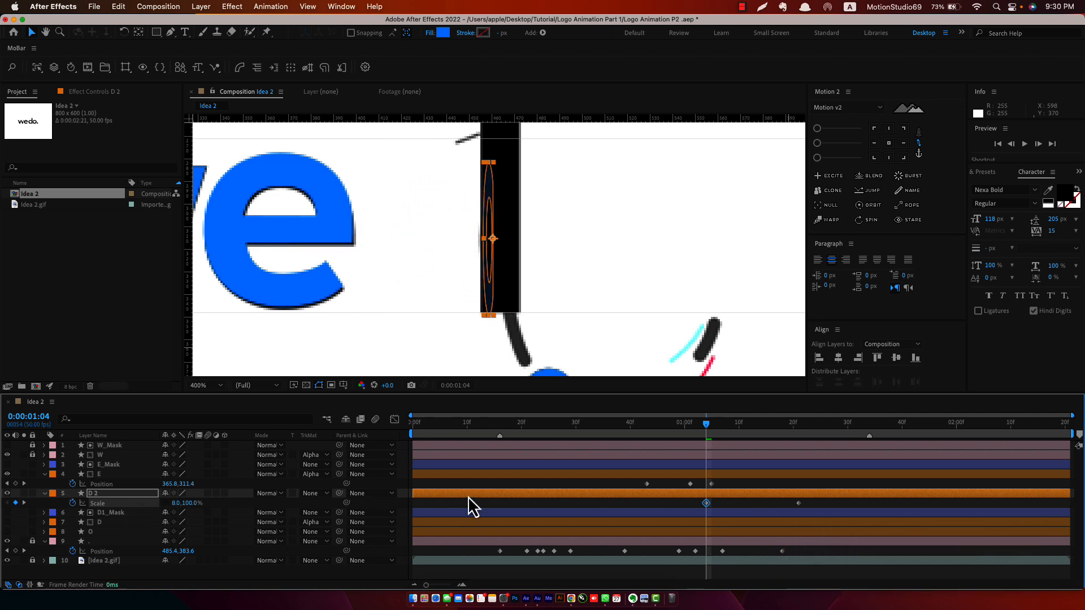
drag(708, 427, 813, 450)
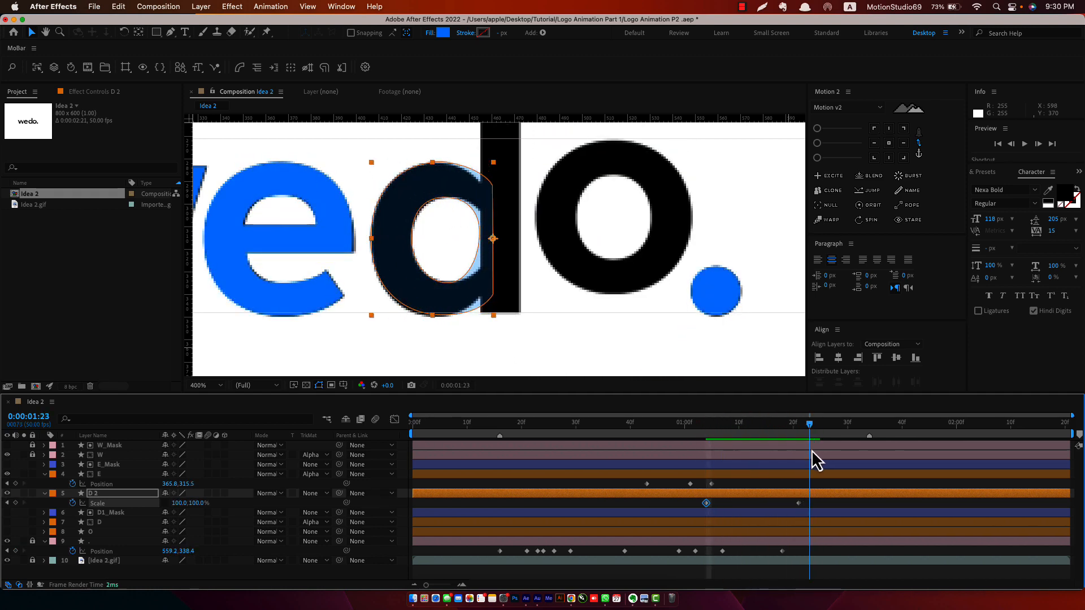
click(783, 505)
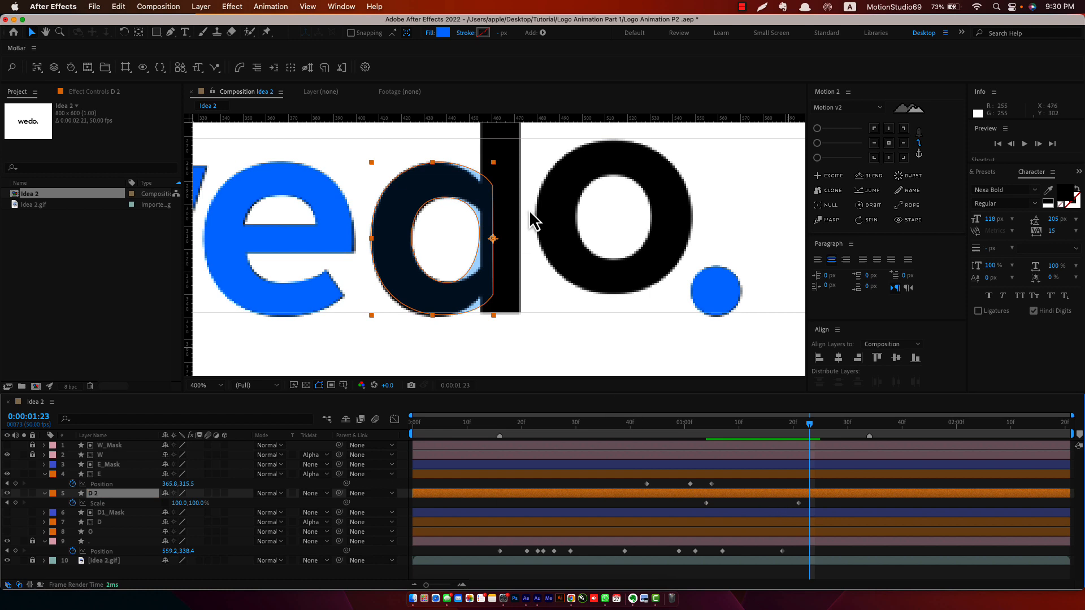
Step: Add points to the inner path of the D 2 layer's d shape to straighten the counter's right side along the stem
click(44, 494)
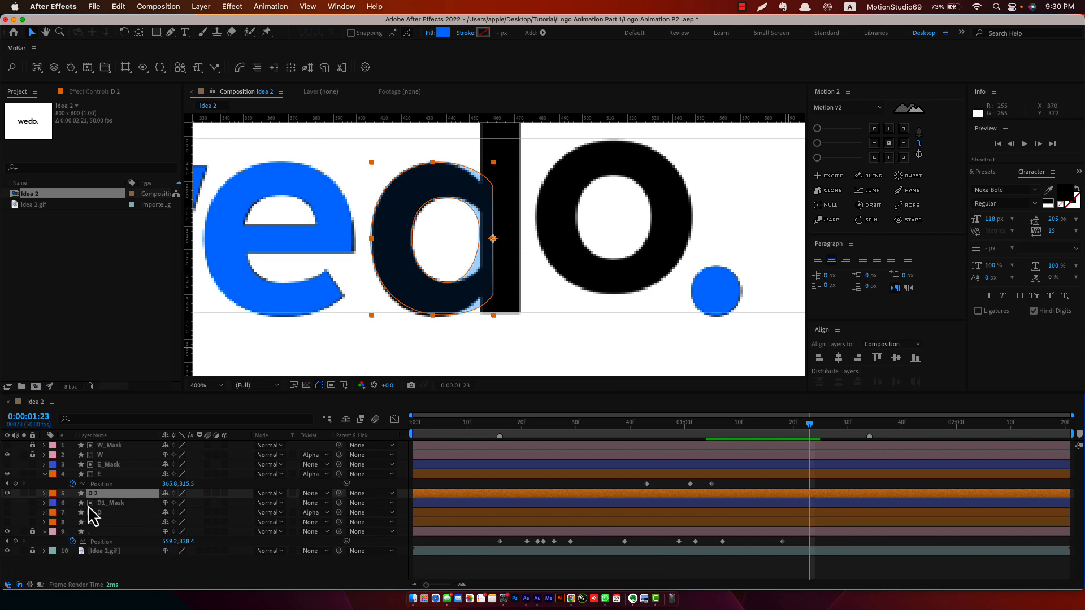
click(45, 493)
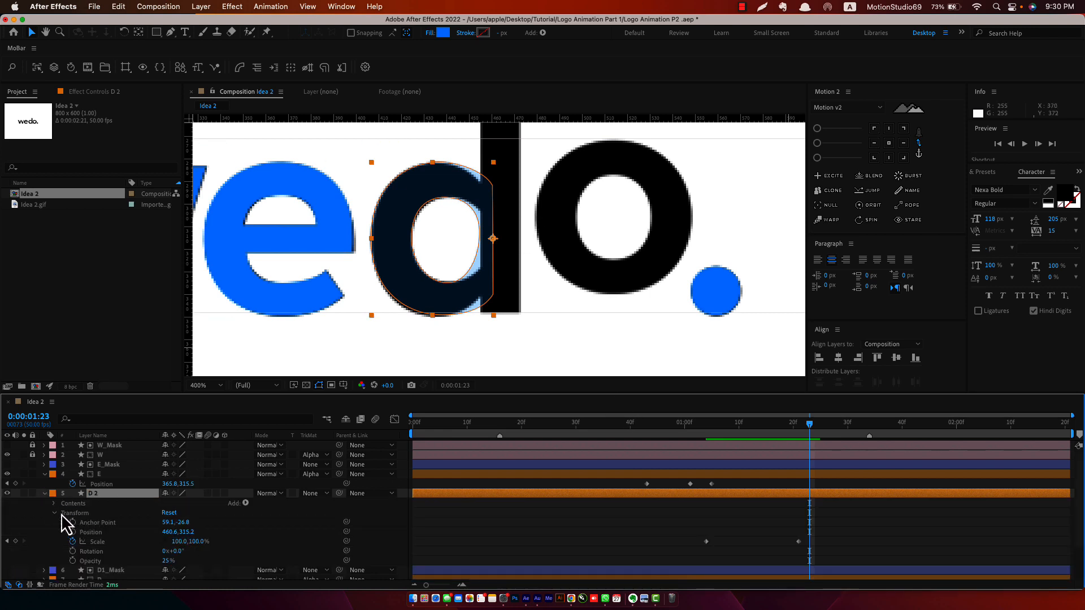
click(55, 513)
click(54, 504)
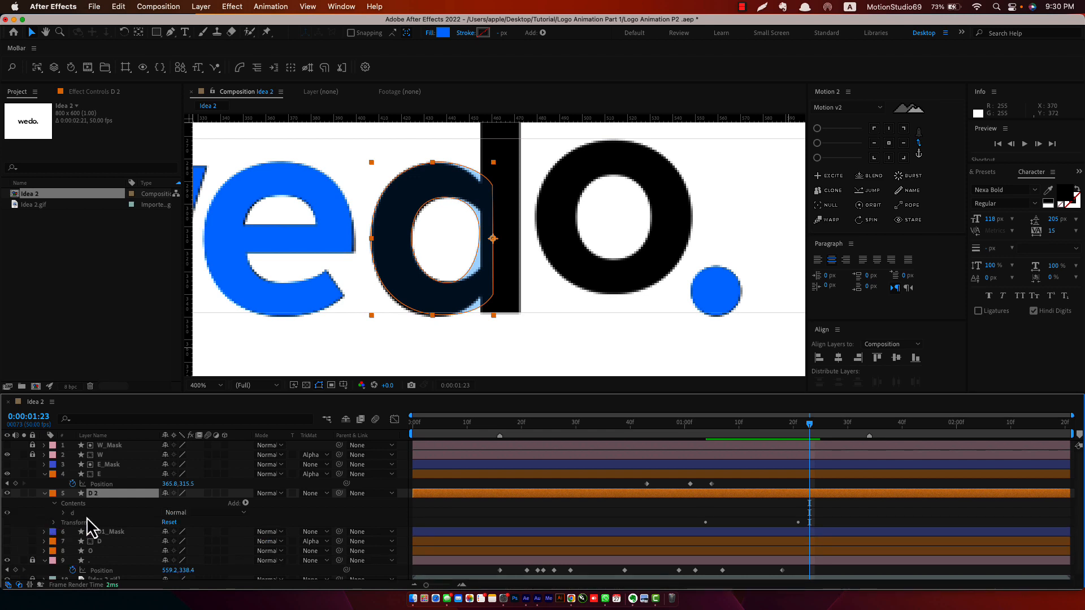
click(64, 513)
click(84, 524)
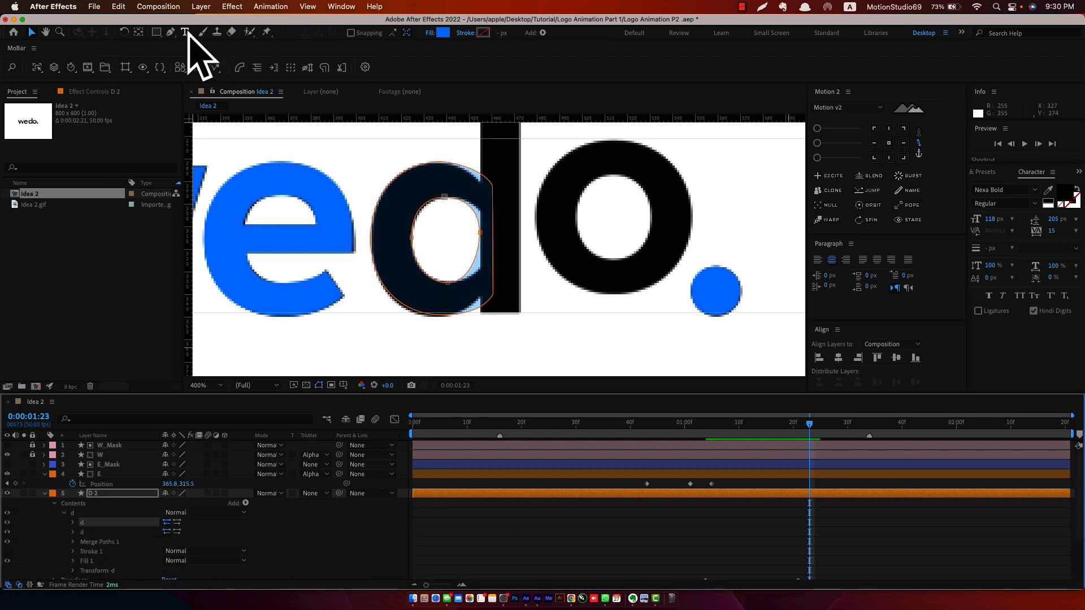
click(171, 32)
click(481, 211)
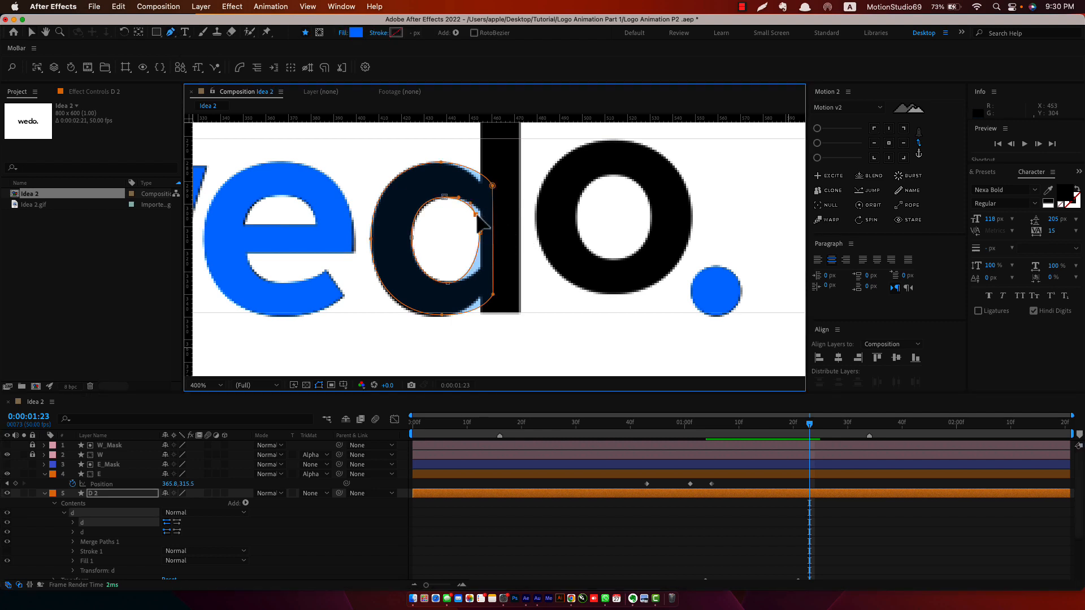
click(474, 260)
click(480, 269)
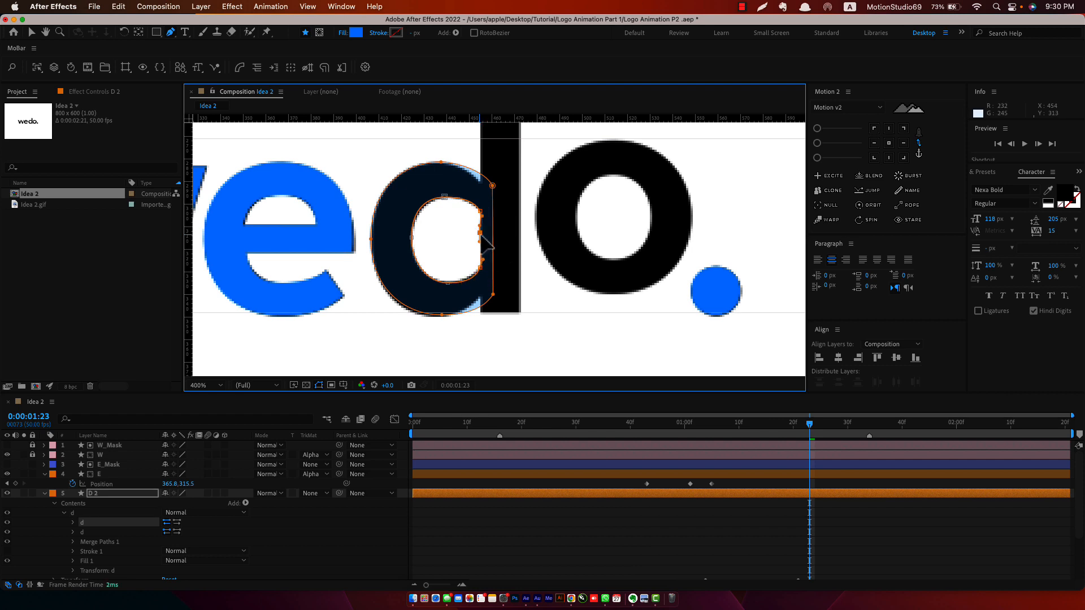
Step: Move the bowl's upper right corner point down and its lower right one up to follow the reference, and collapse the layer properties
click(493, 185)
drag(492, 189, 490, 198)
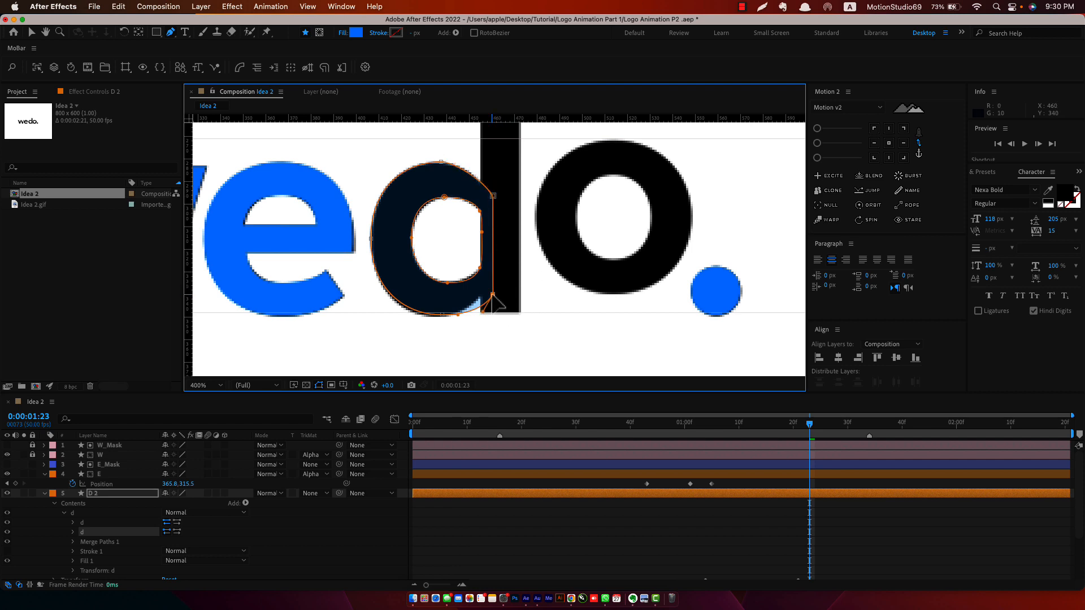
drag(492, 295, 493, 282)
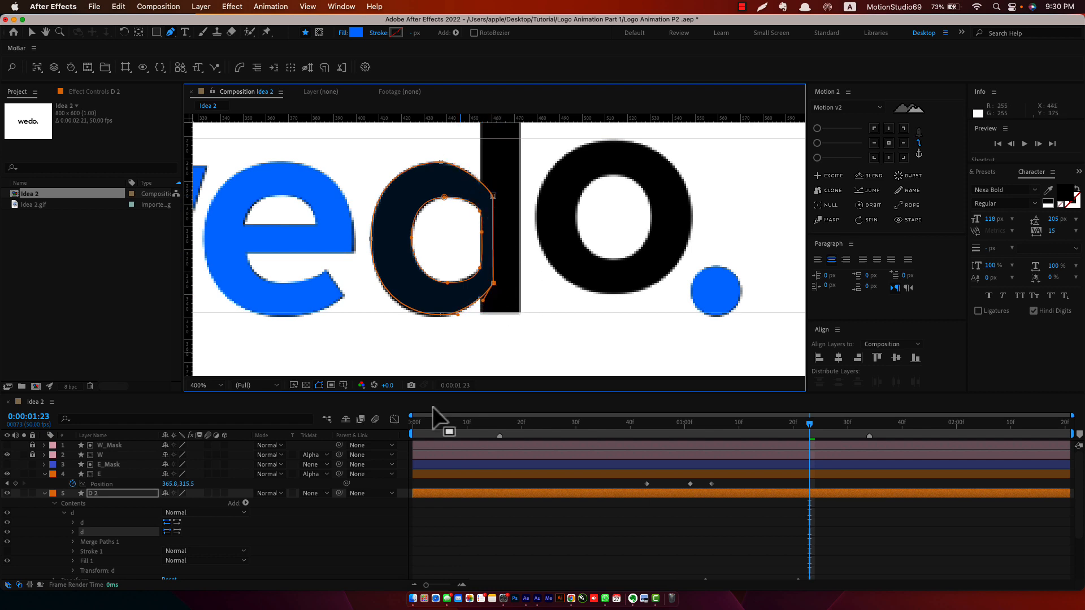
click(352, 527)
key(u)
key(u)
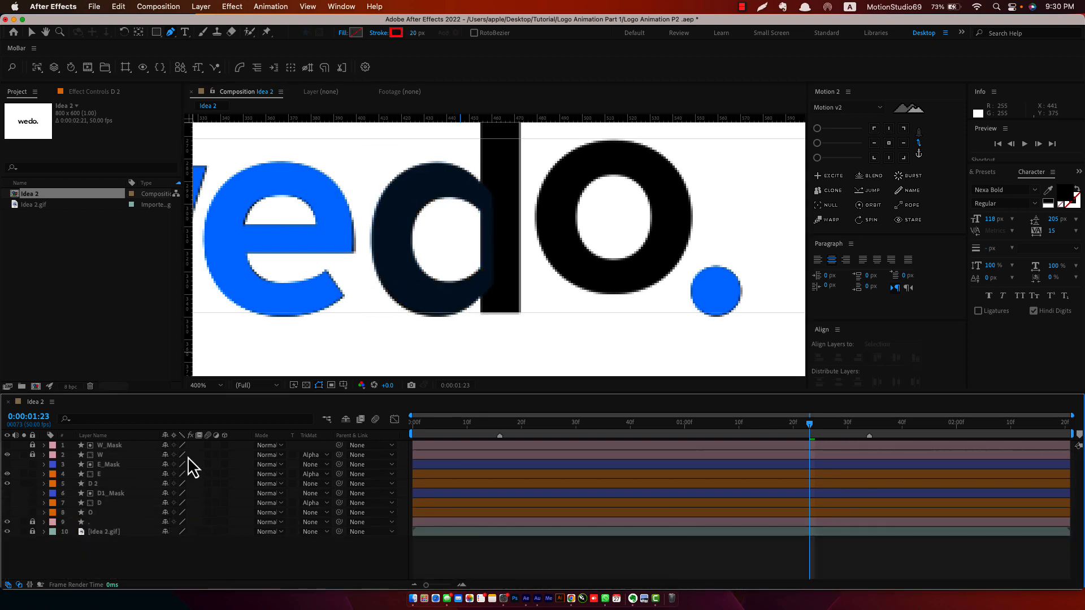
Step: Set the D 2 layer's opacity to 100% and solo it together with the D layer
click(110, 487)
key(t)
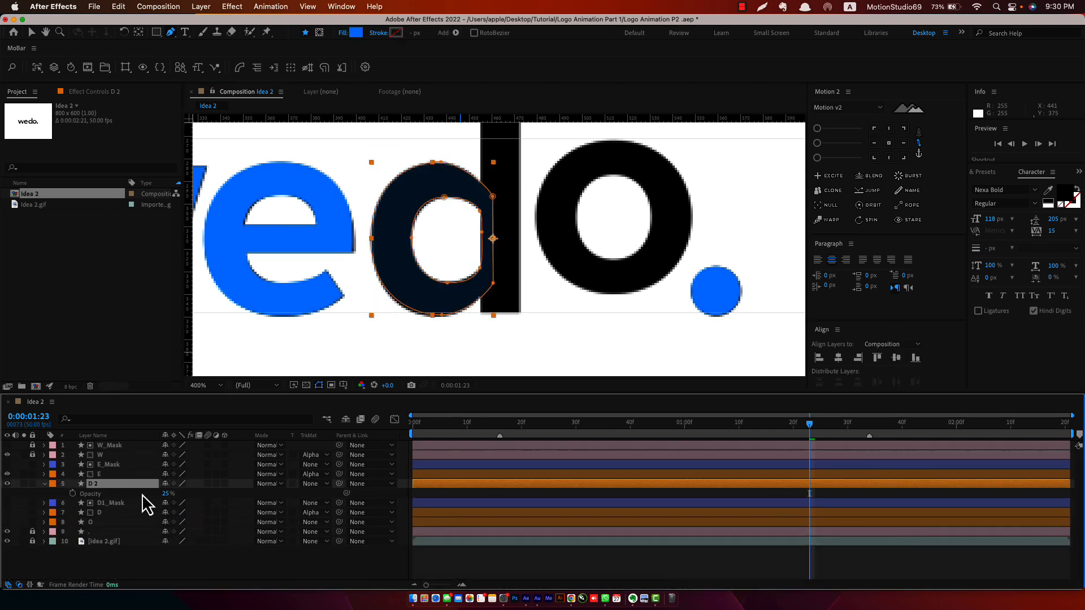
drag(169, 495, 251, 494)
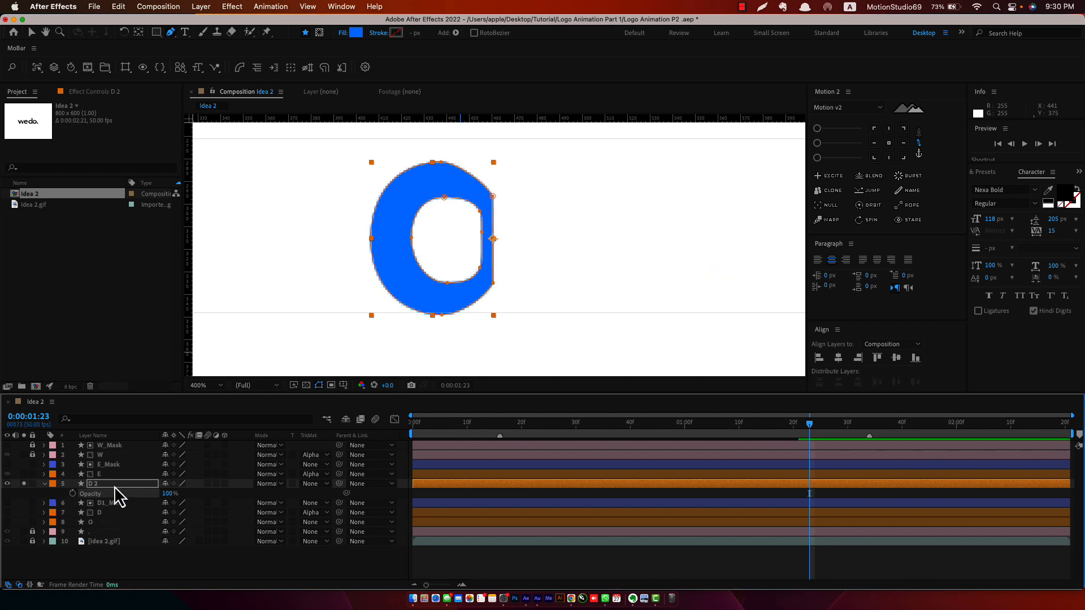
click(109, 513)
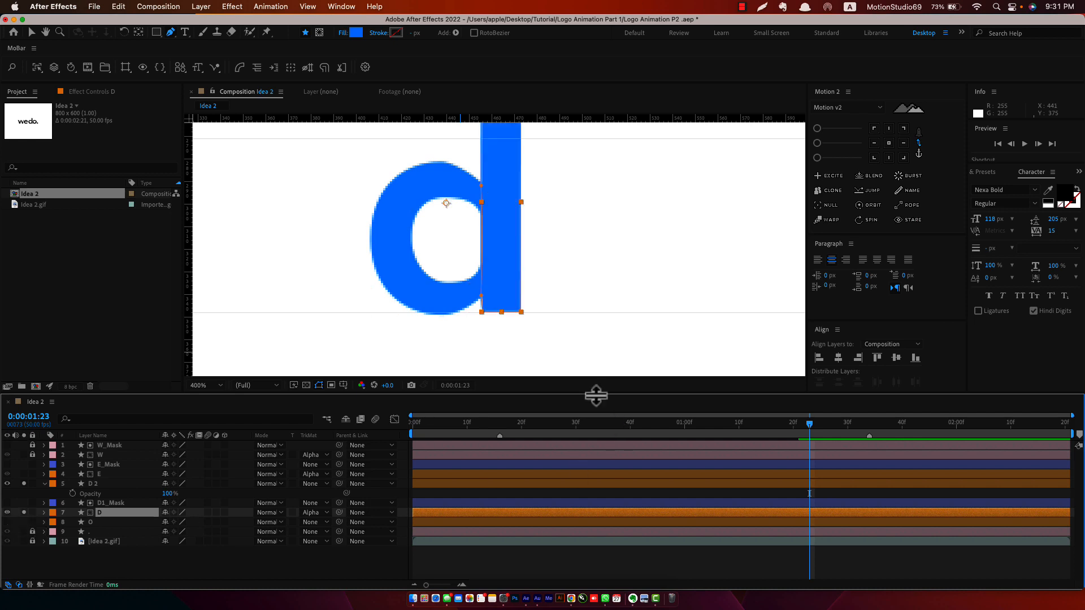
Step: Trim the start of the D 2 layer to 0:00:01:04 and scrub through the bowl's growth
scroll(497, 310, down, 2)
drag(799, 439, 706, 458)
click(108, 485)
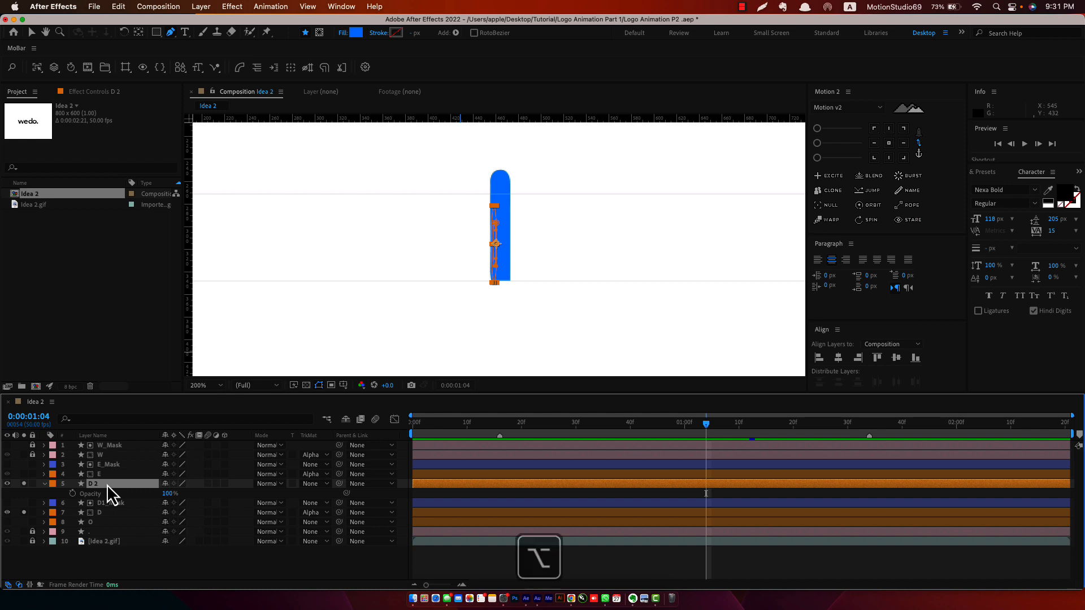
key(alt+bracketleft)
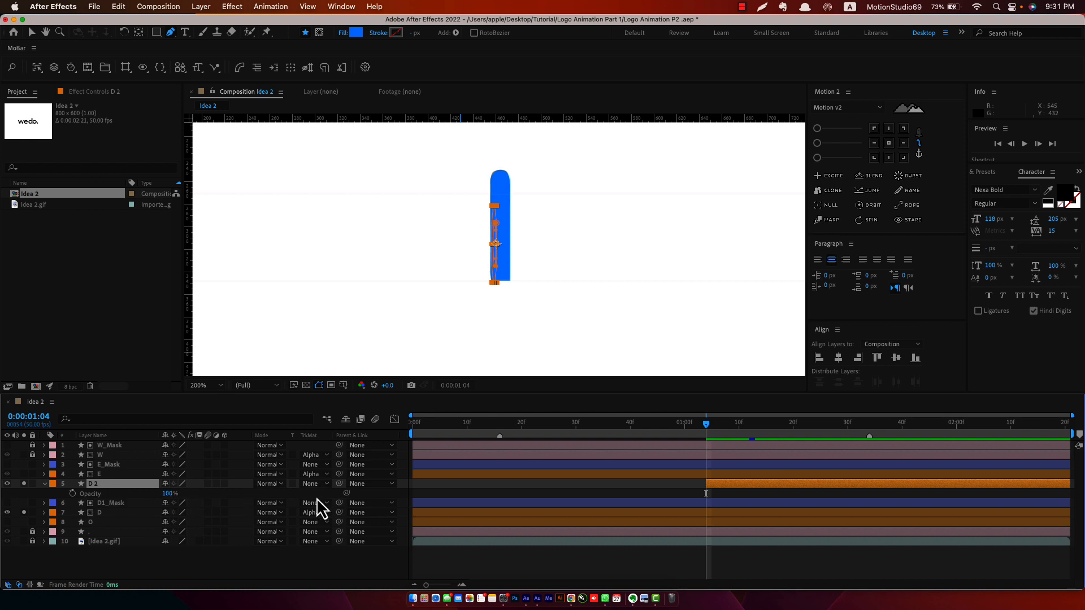
drag(755, 435, 766, 464)
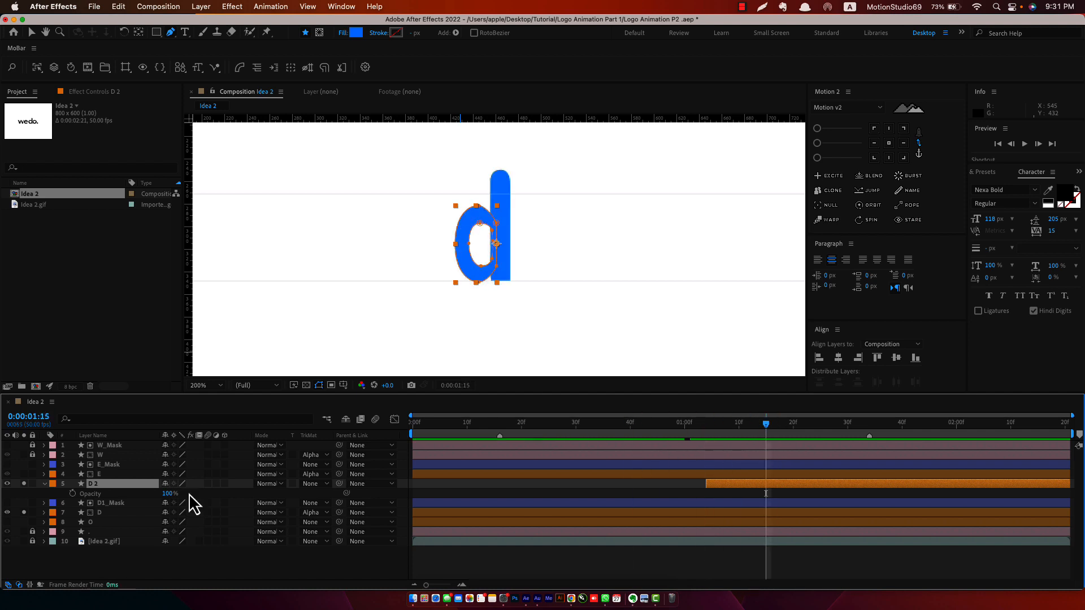
Step: Unsolo the D and D 2 layers, collapse D 2's properties and save the project
click(24, 513)
click(23, 483)
click(44, 483)
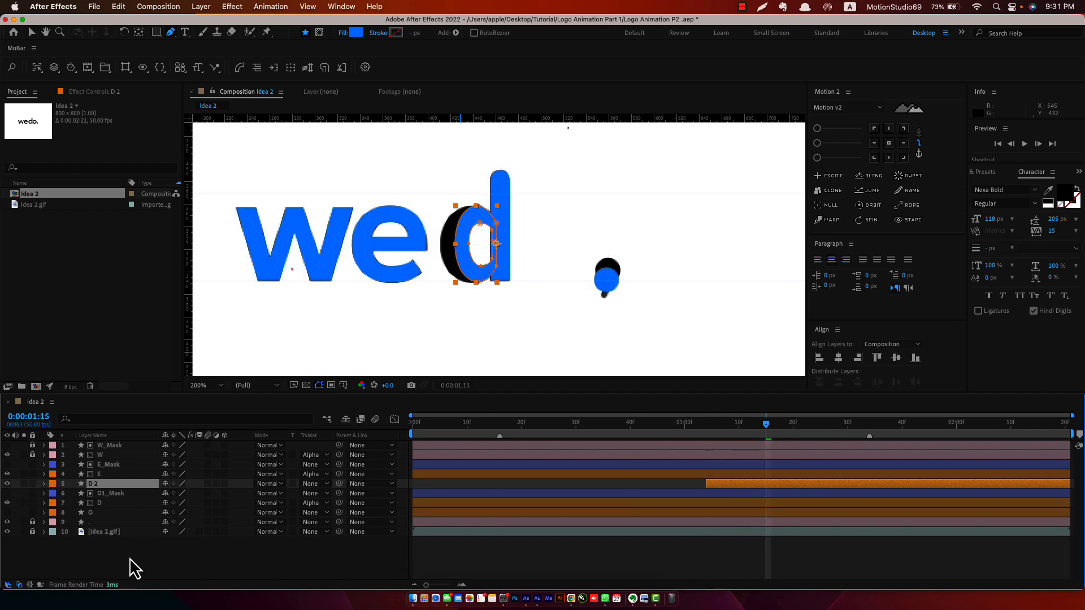
click(134, 567)
key(super+s)
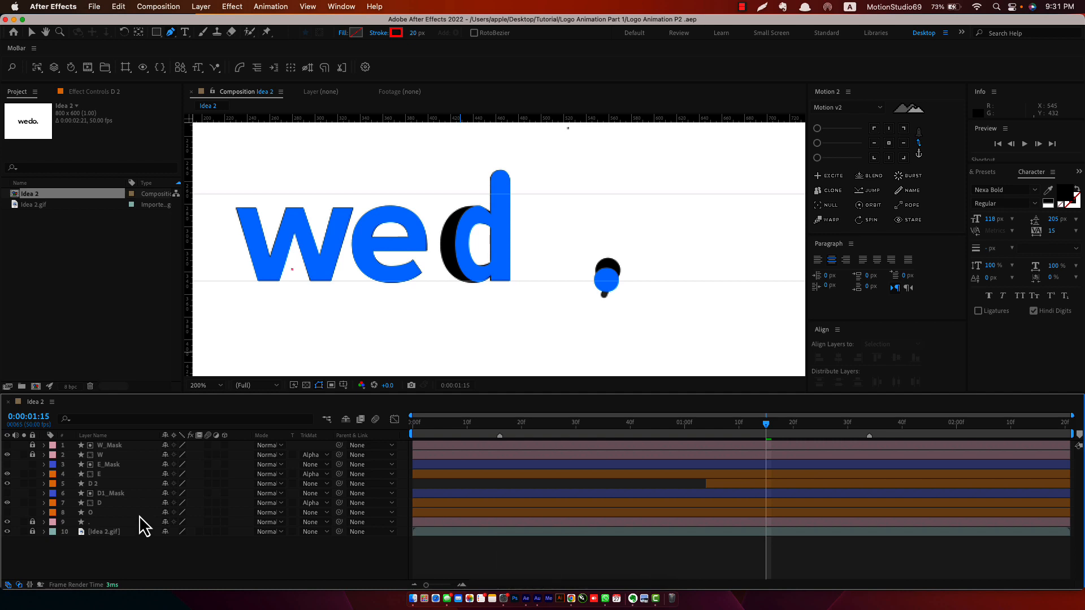
Step: Make the O layer visible and add a Position keyframe to it at 0:00:01:30
drag(769, 429, 856, 433)
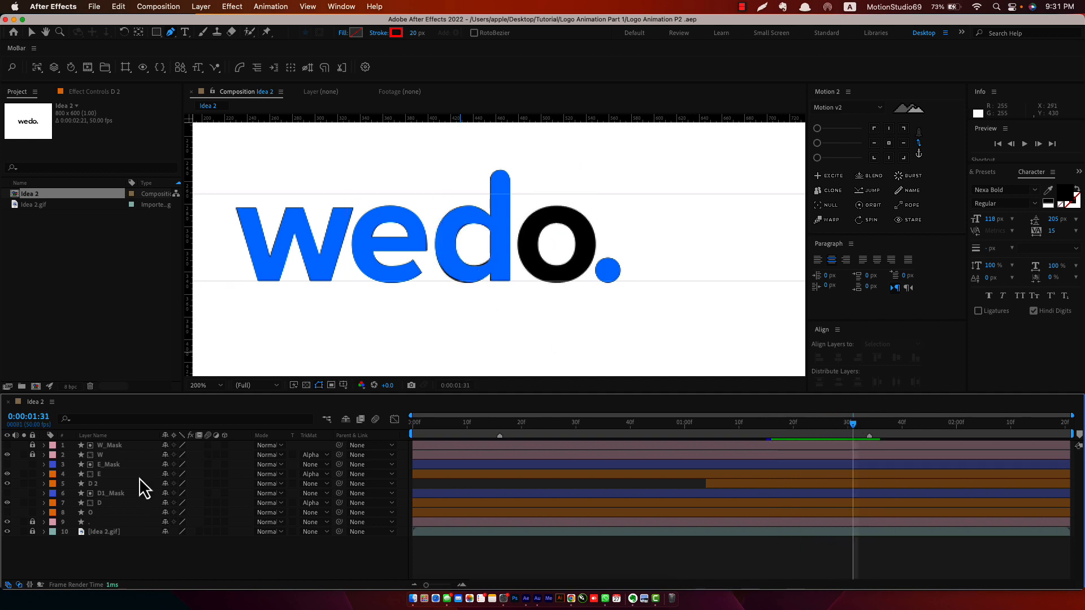
click(111, 514)
click(7, 512)
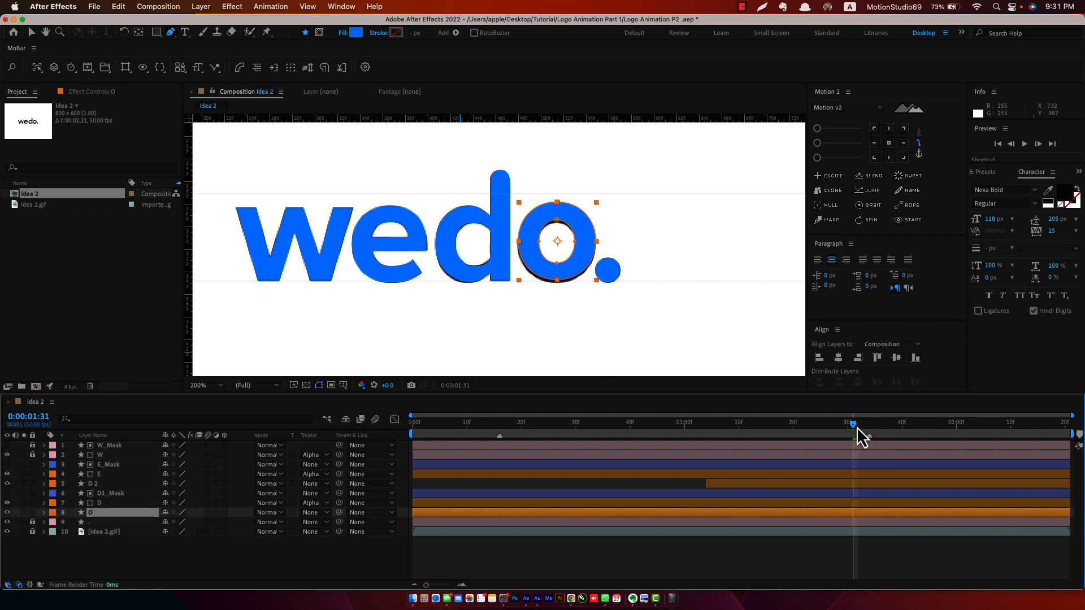
drag(853, 428, 849, 428)
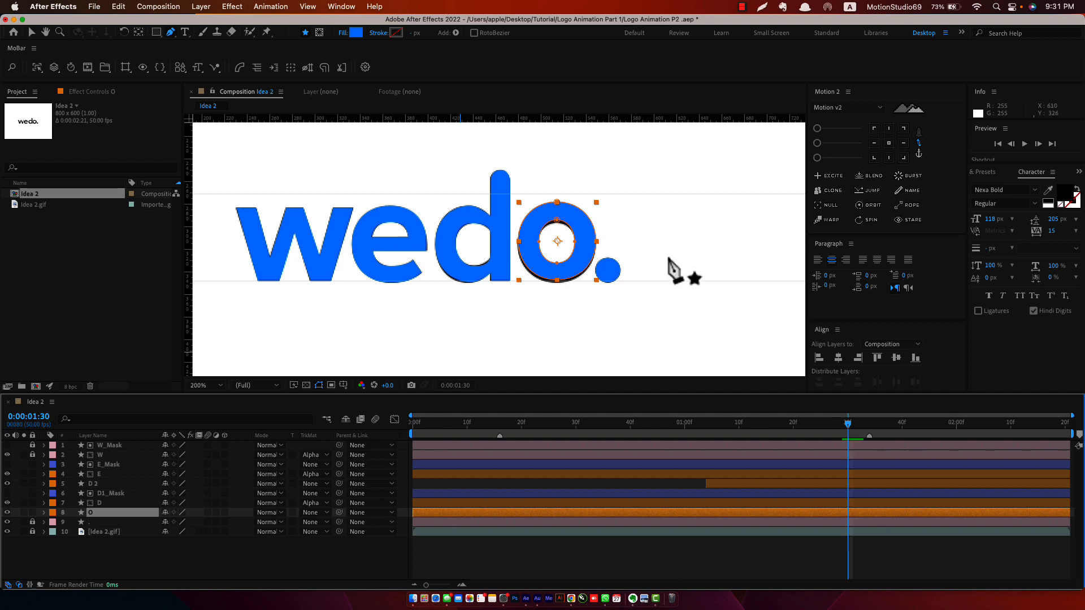
scroll(650, 271, up, 2)
key(v)
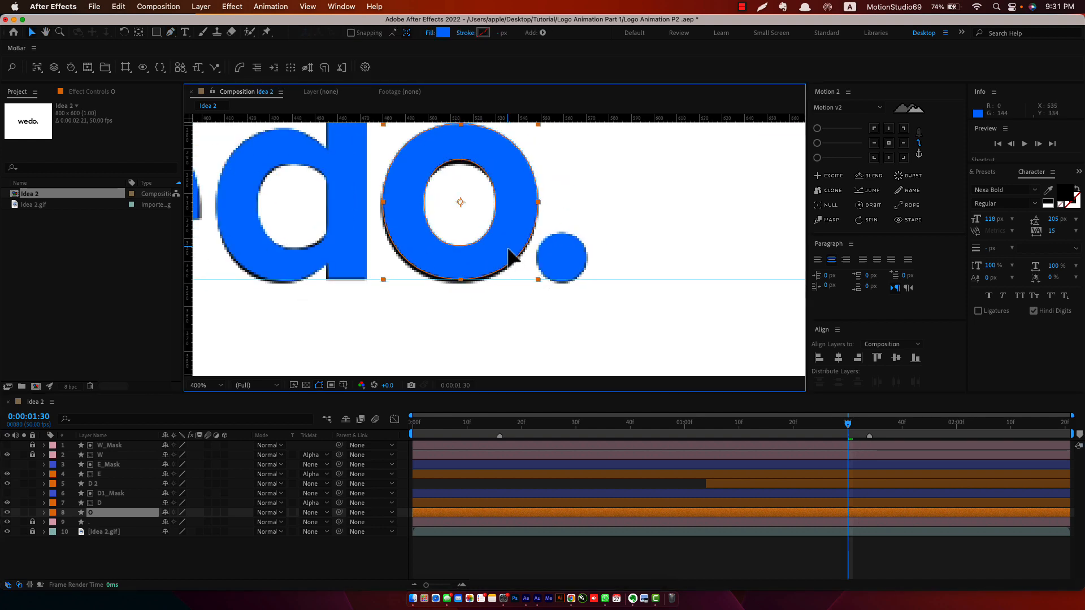
double_click(508, 247)
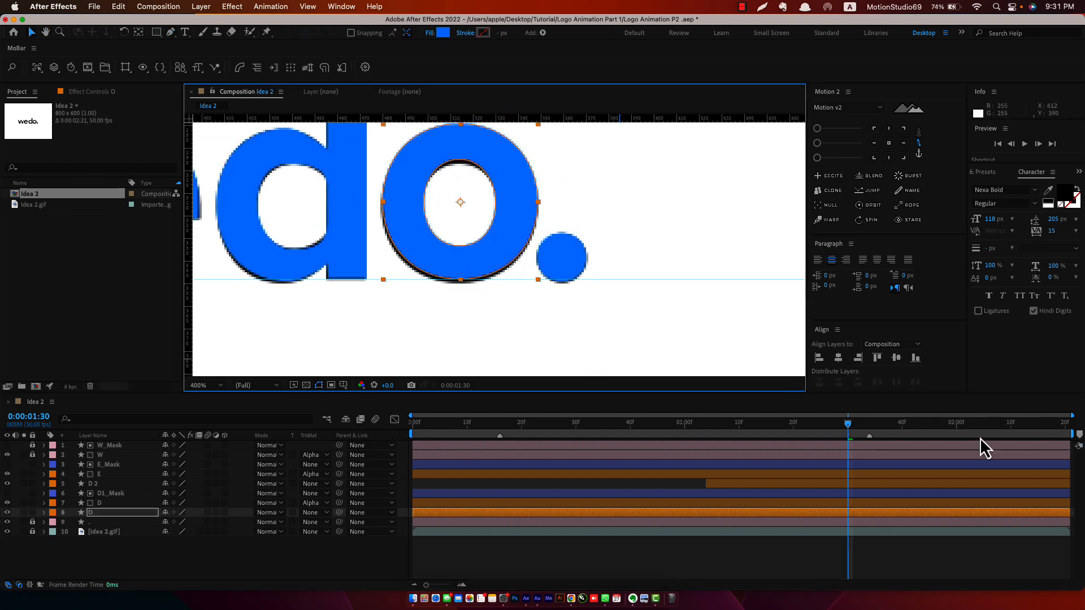
key(p)
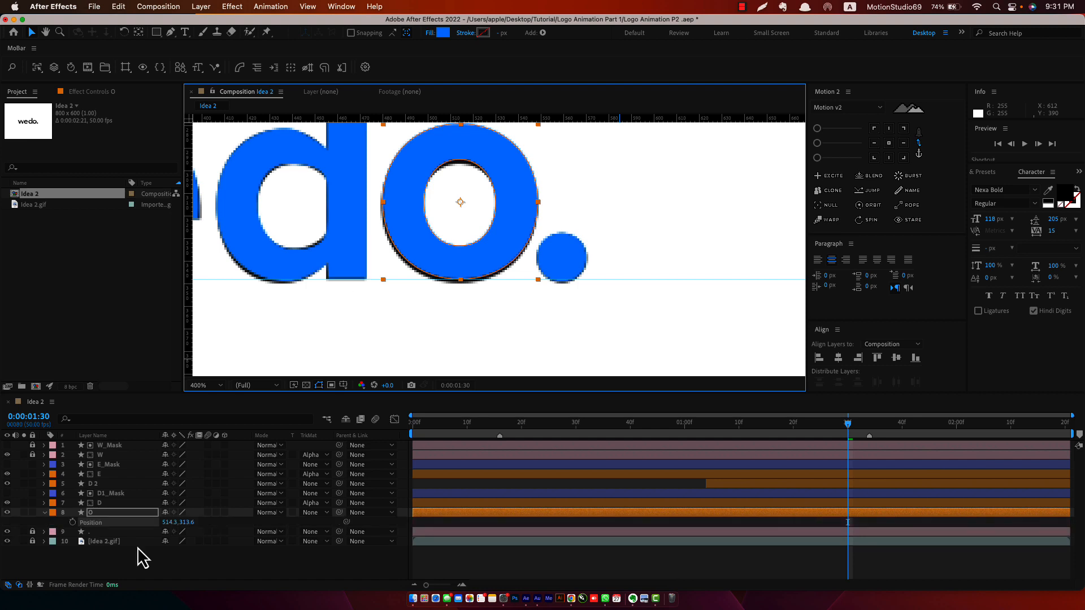
click(72, 523)
Step: At 0:00:01:18, move the O straight up to position 514.3, 271.0 to match the reference
drag(840, 434, 793, 436)
scroll(582, 303, down, 2)
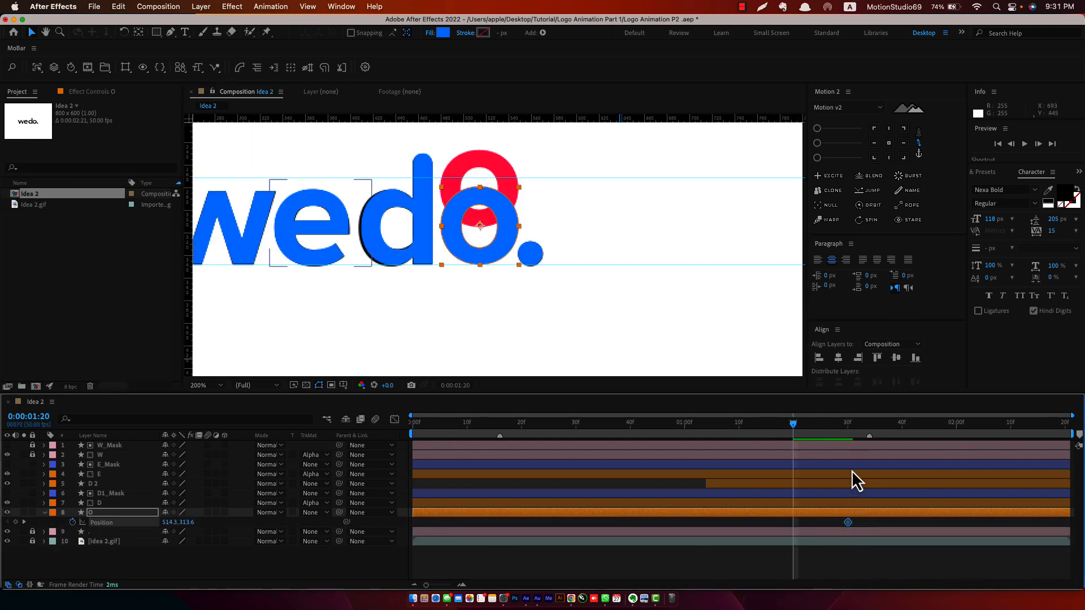
key(Page_Up)
key(Page_Up)
key(Page_Up)
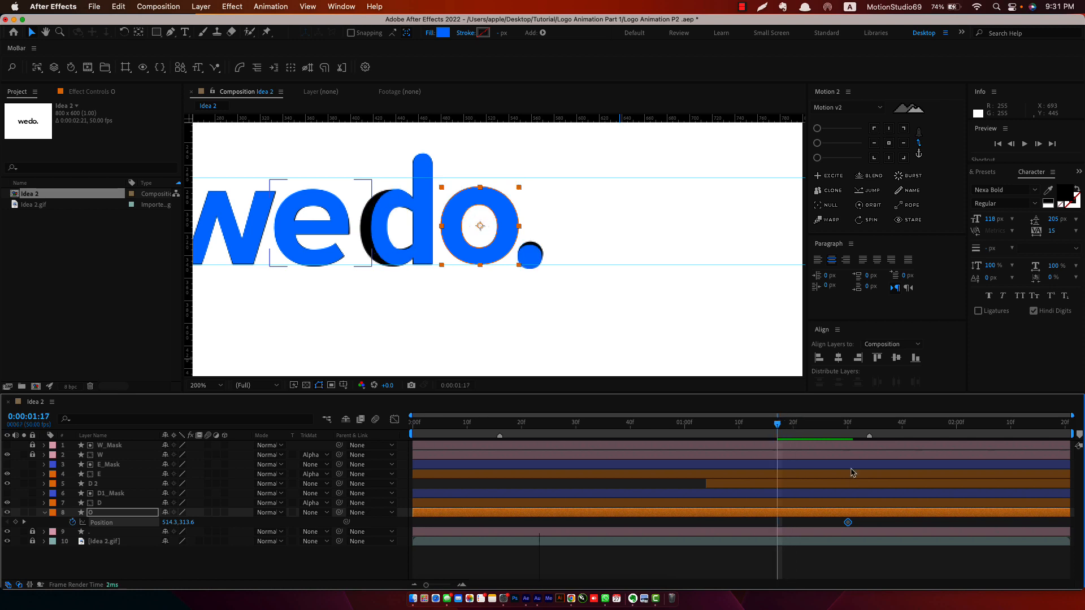
key(Page_Down)
click(504, 251)
drag(502, 246, 502, 206)
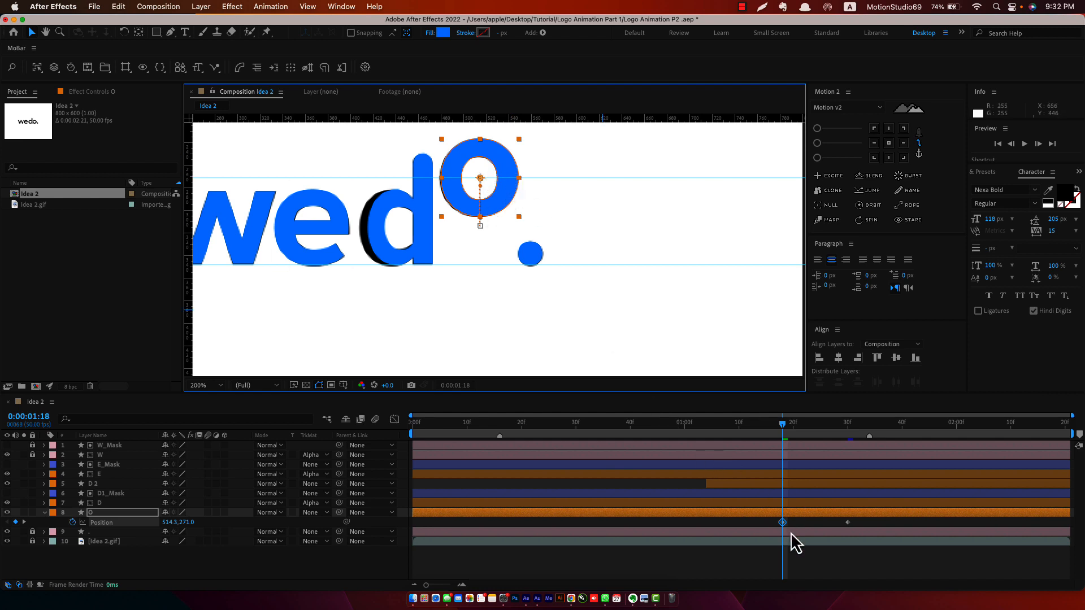
Step: Trim the start of the O layer to 0:00:01:18 and scrub through its downward movement
key(alt+bracketleft)
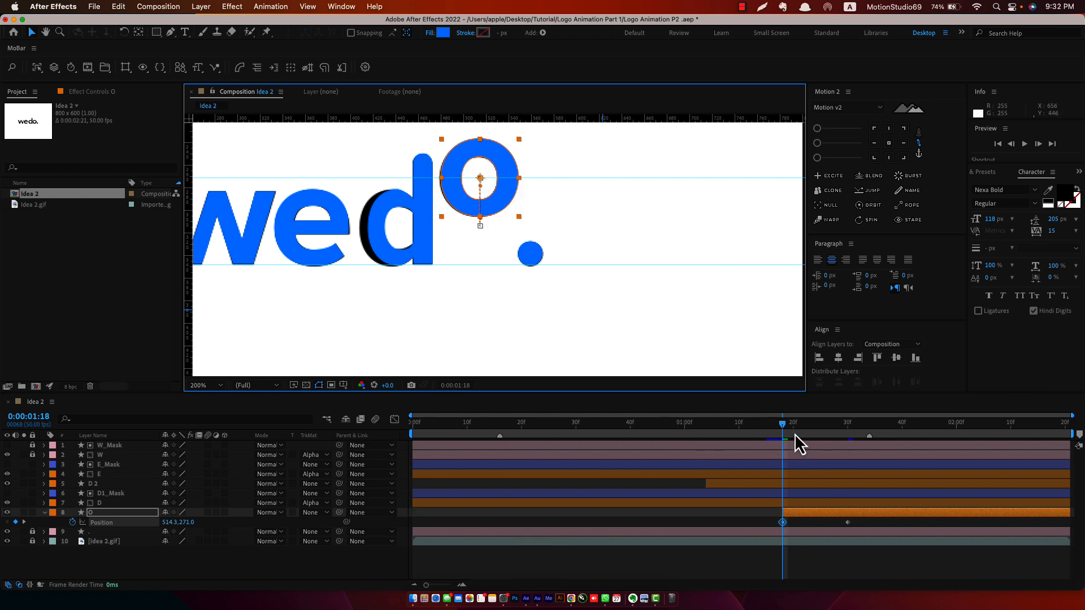
mouse_move(785, 429)
mouse_down()
mouse_move(827, 430)
mouse_move(801, 431)
mouse_up()
mouse_move(828, 426)
mouse_down()
mouse_move(785, 428)
mouse_move(812, 429)
mouse_up()
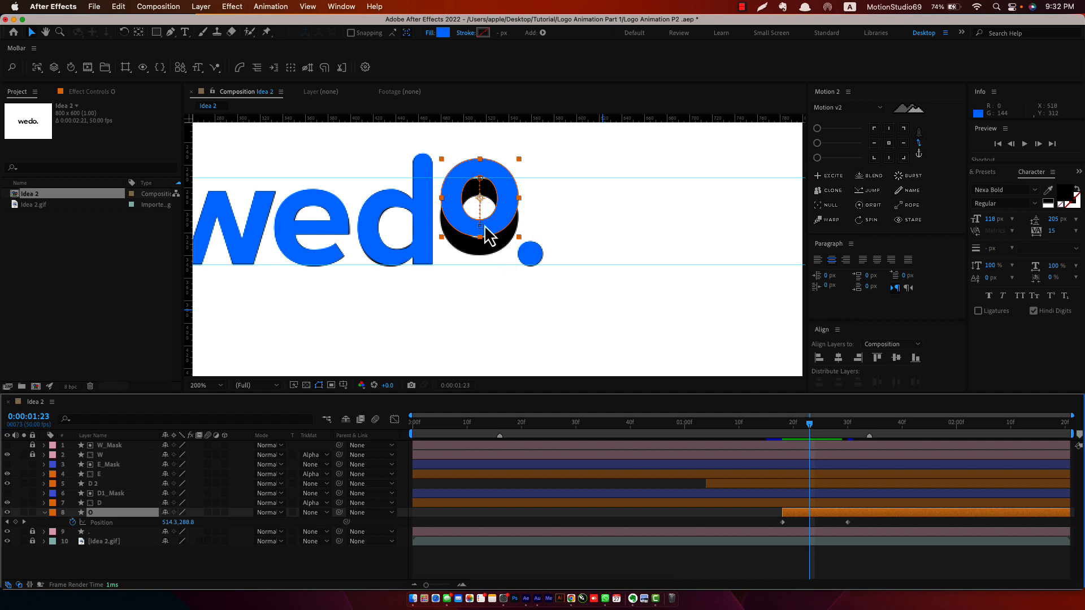
Step: Apply the Fill effect to the O layer
key(super+space)
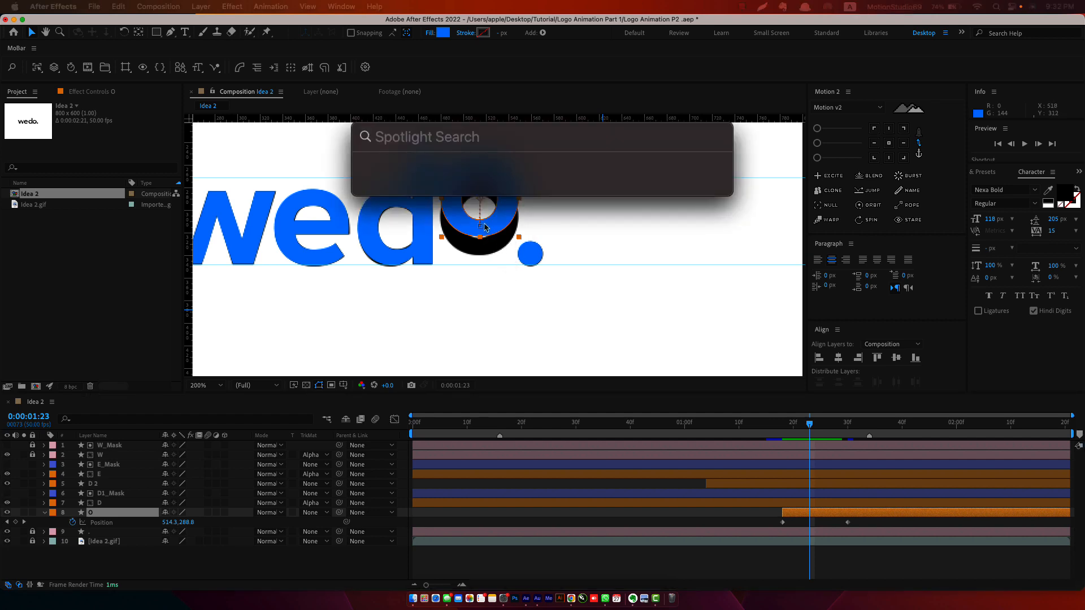
key(Escape)
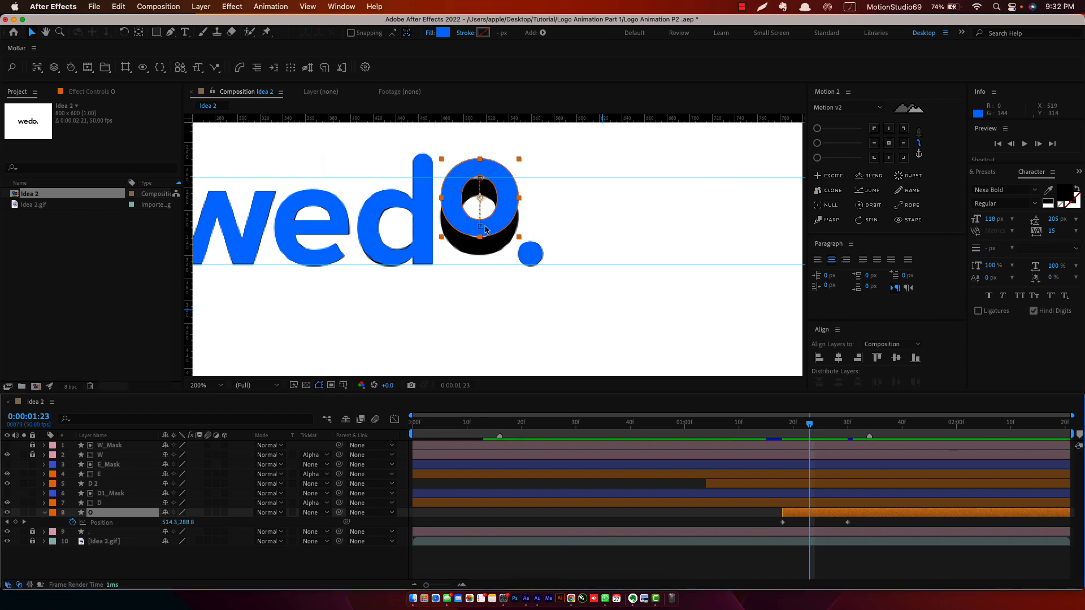
key(shift+space)
click(388, 217)
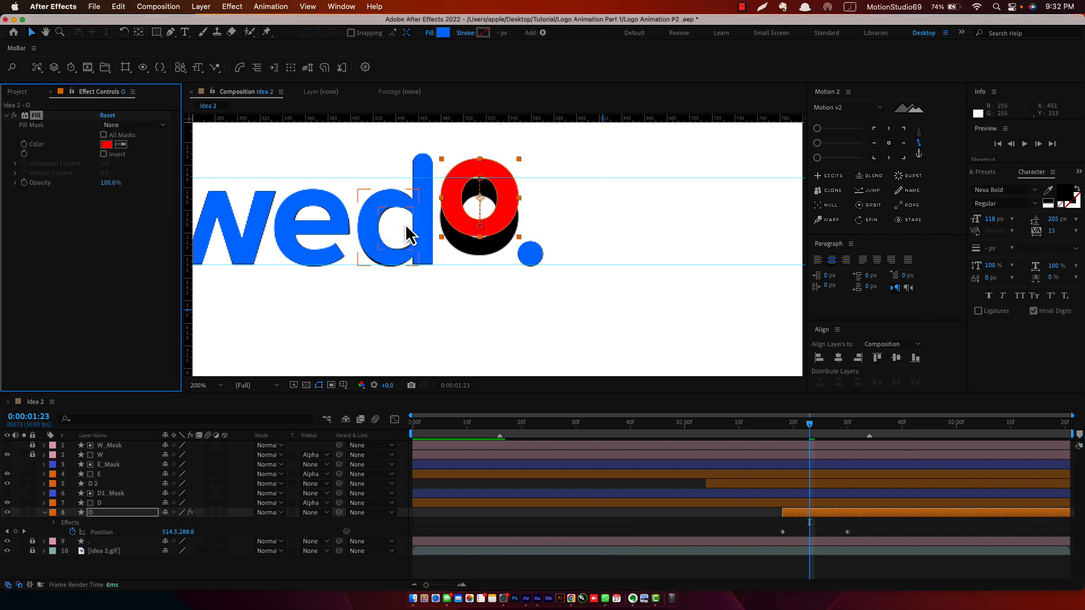
Step: At 0:00:01:30, keyframe the Fill effect's Color on the O layer as black (000000)
click(847, 431)
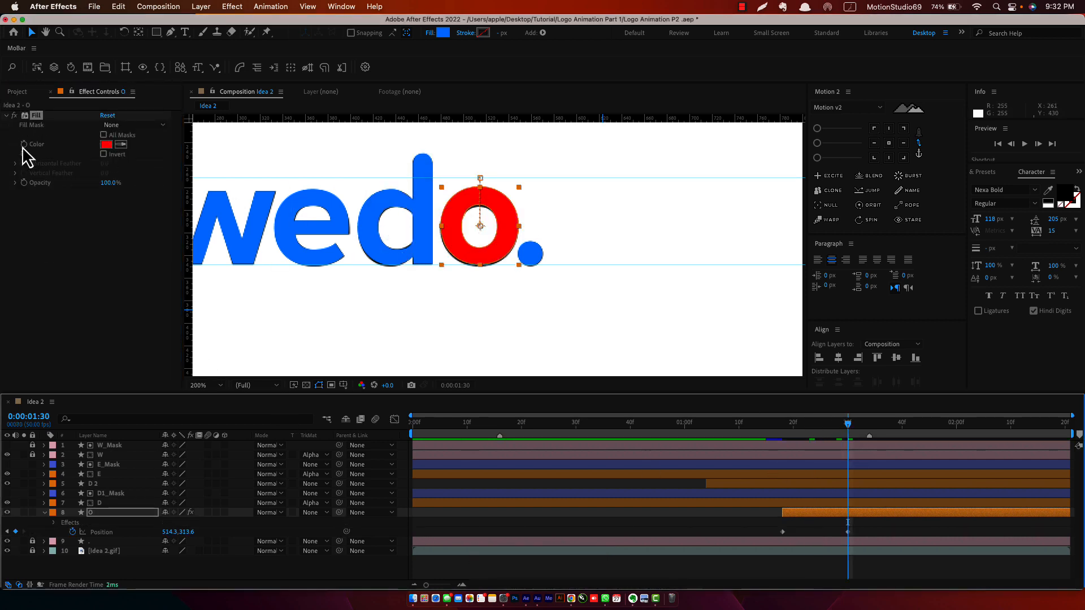
click(106, 145)
drag(351, 351, 327, 373)
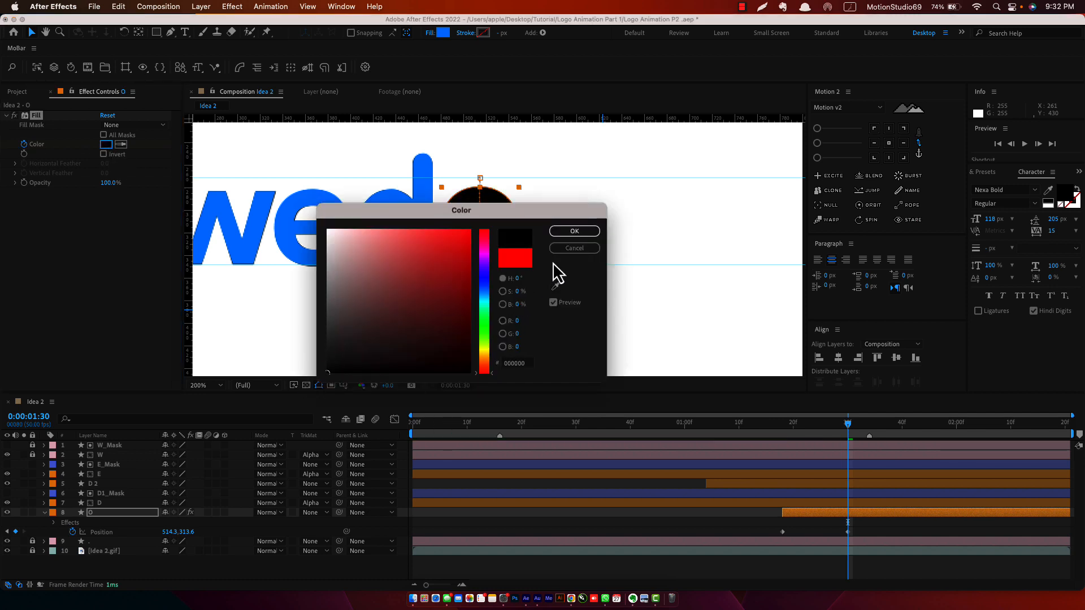
click(574, 231)
Step: Step back frame by frame to 0:00:01:22 to examine the O's colour changes in the reference
key(Page_Up)
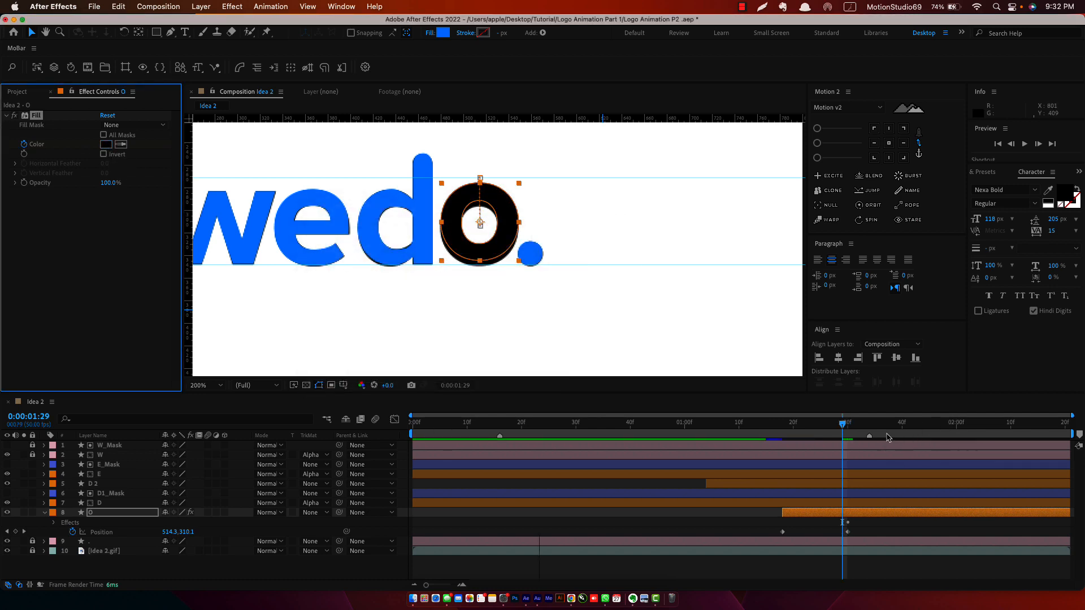
key(Page_Up)
key(Page_Up)
key(Page_Up)
key(Page_Up)
key(Page_Up)
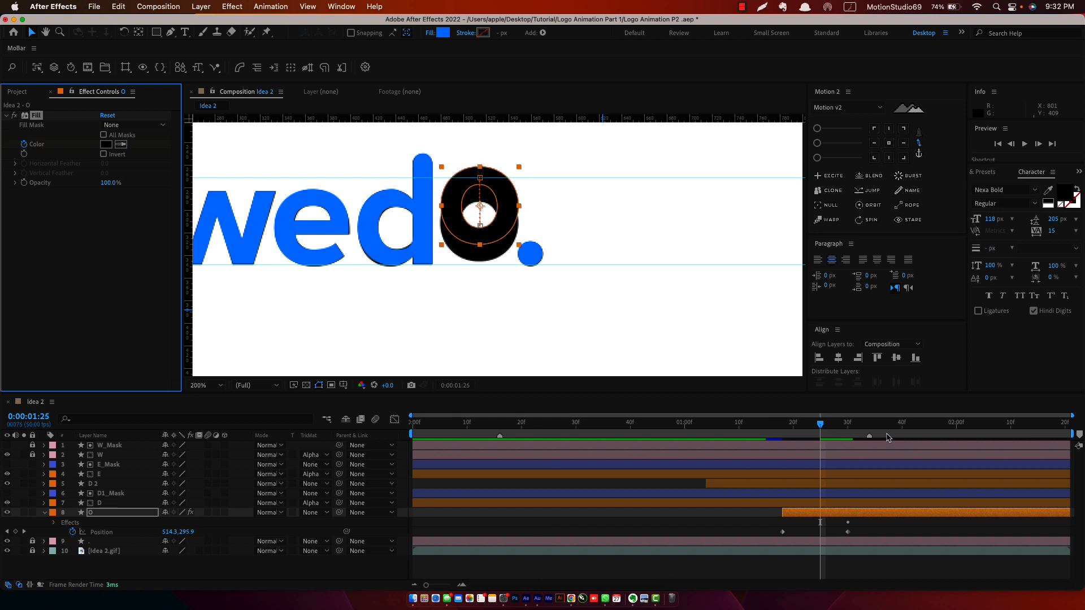
key(Page_Up)
key(Page_Up)
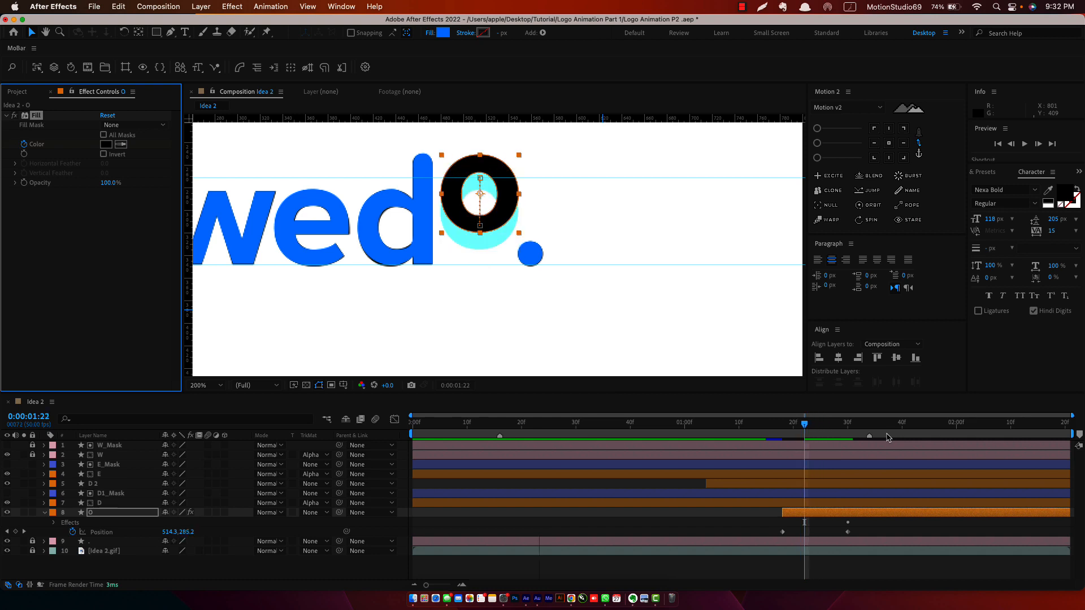
Step: Keyframe the O layer's Fill color as black at 0:00:01:23 and as cyan sampled from the reference at 0:00:01:22
key(Page_Down)
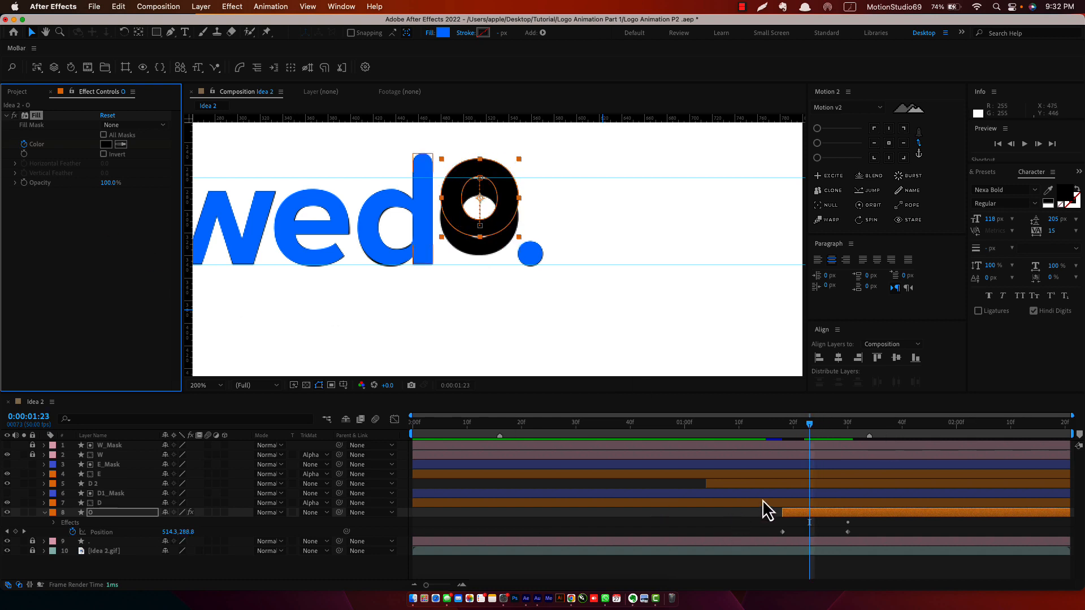
click(844, 516)
key(u)
click(16, 532)
key(Page_Up)
click(121, 145)
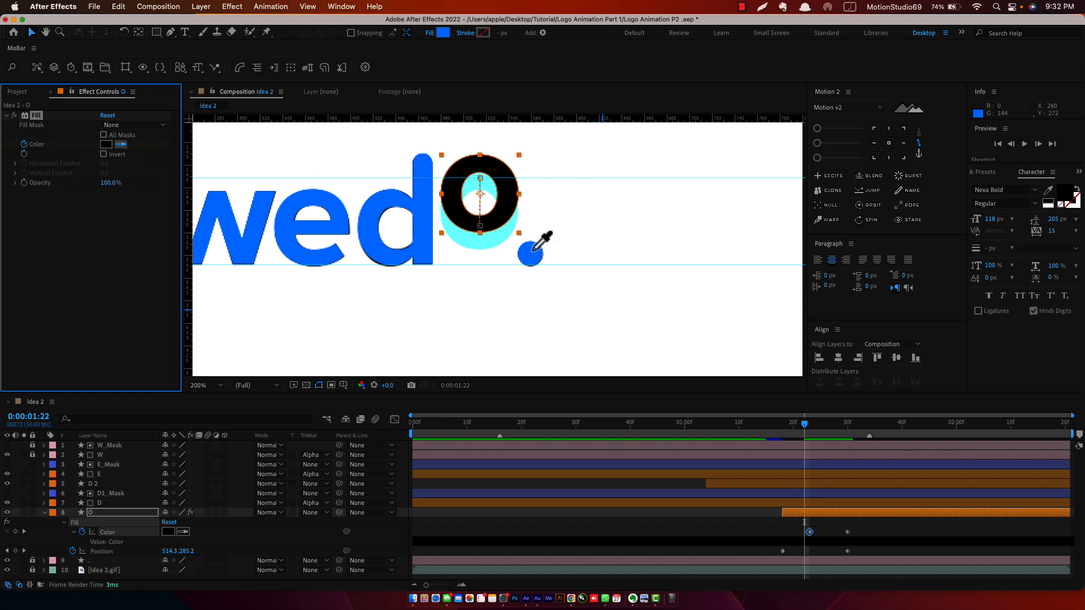
click(495, 244)
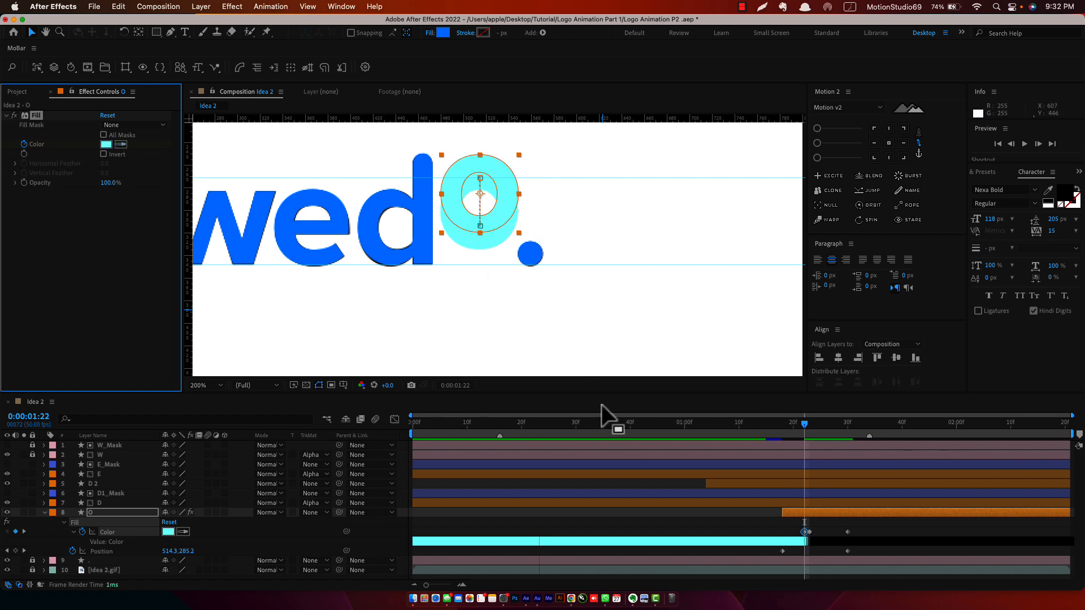
Step: Keyframe the O's Fill color at the two preceding frames, sampling the reference's black at 0:00:01:21 and red at 0:00:01:20
key(Page_Up)
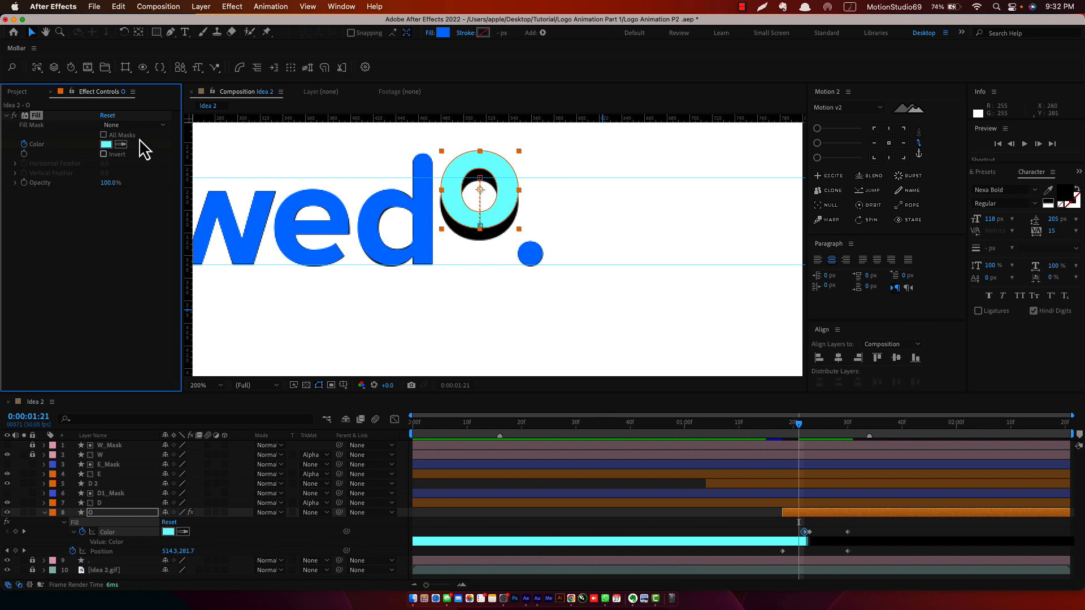
click(121, 145)
click(494, 238)
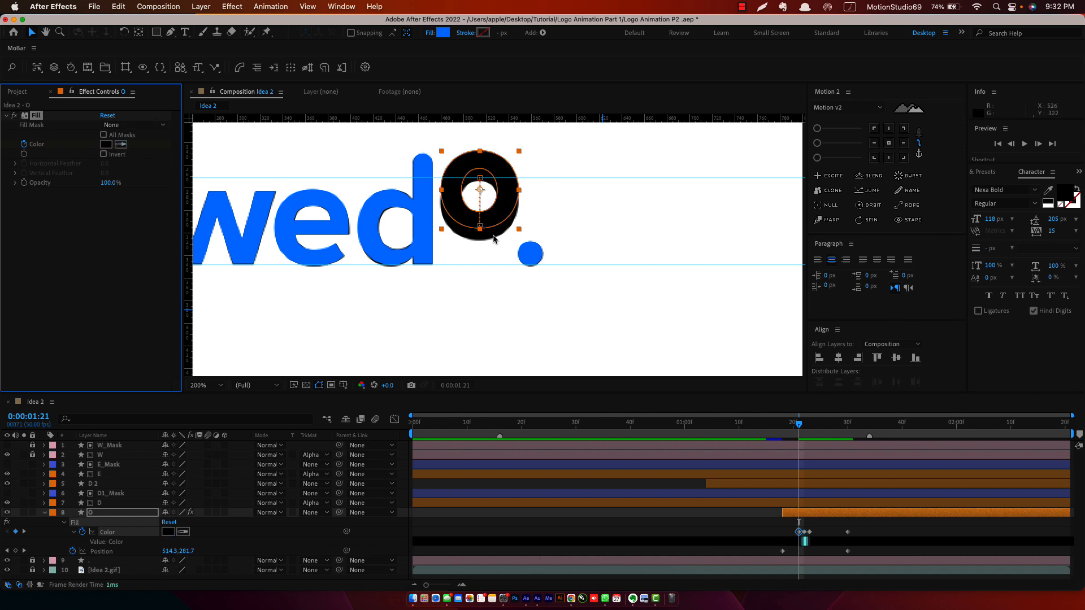
key(Page_Up)
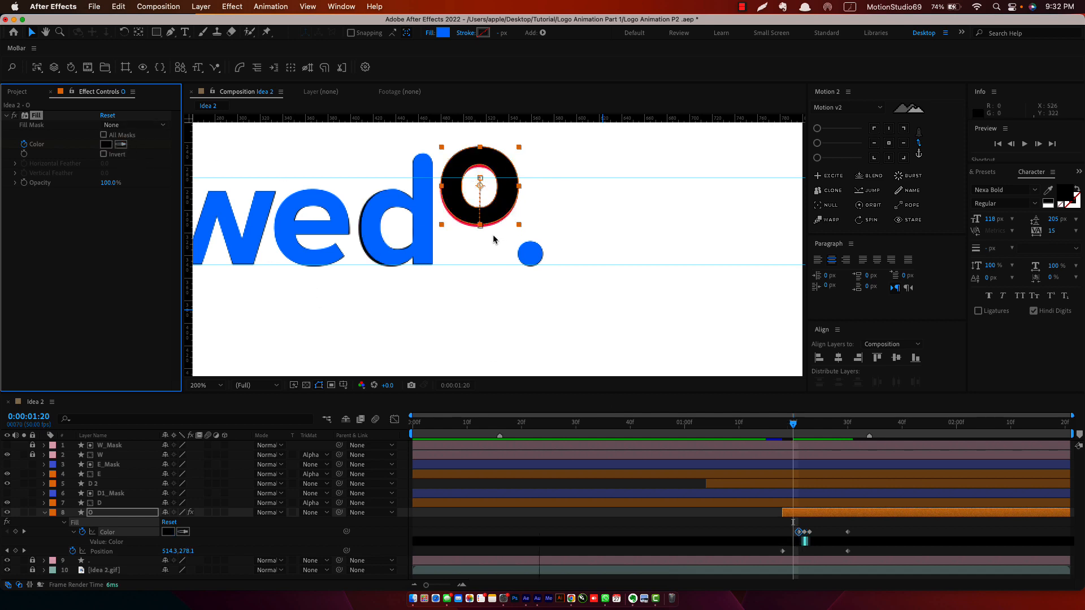
click(122, 145)
click(482, 170)
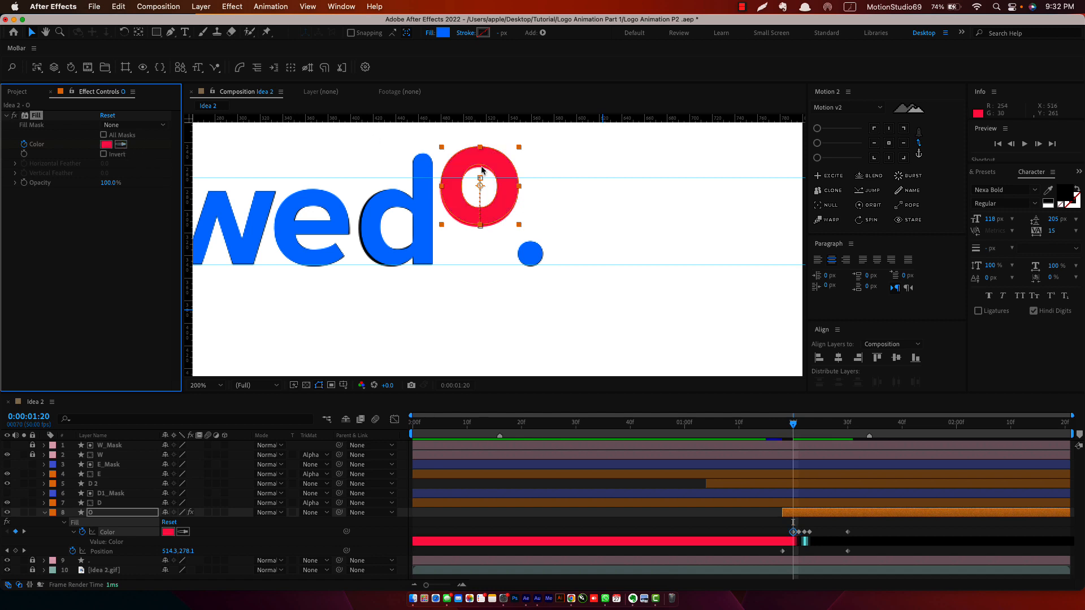
Step: Compare the O with the reference at 0:00:01:19 and add a Fill color keyframe there that keeps it red
key(Page_Up)
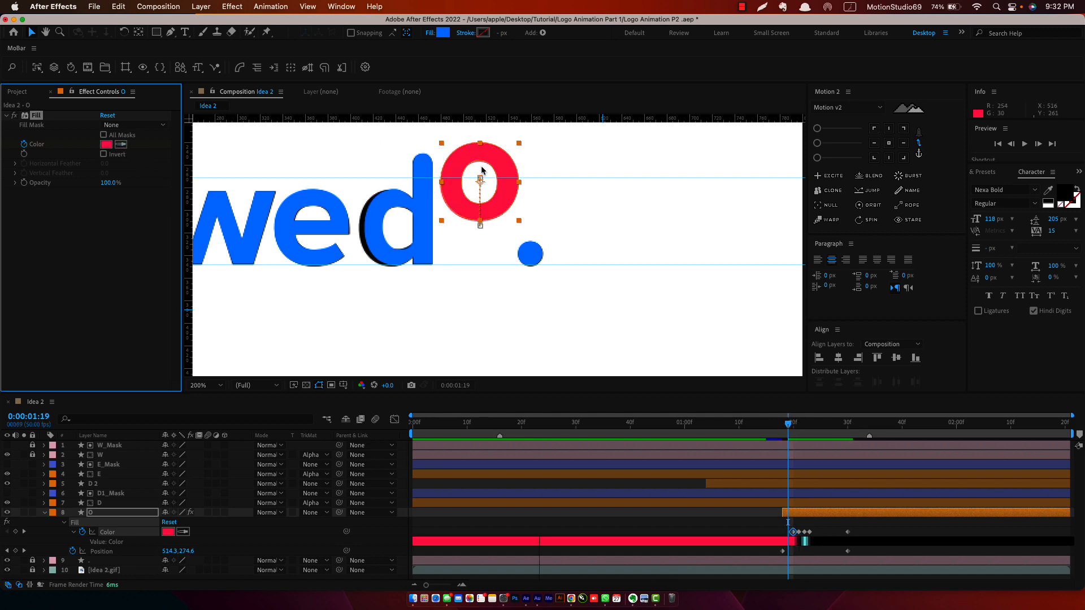
click(7, 513)
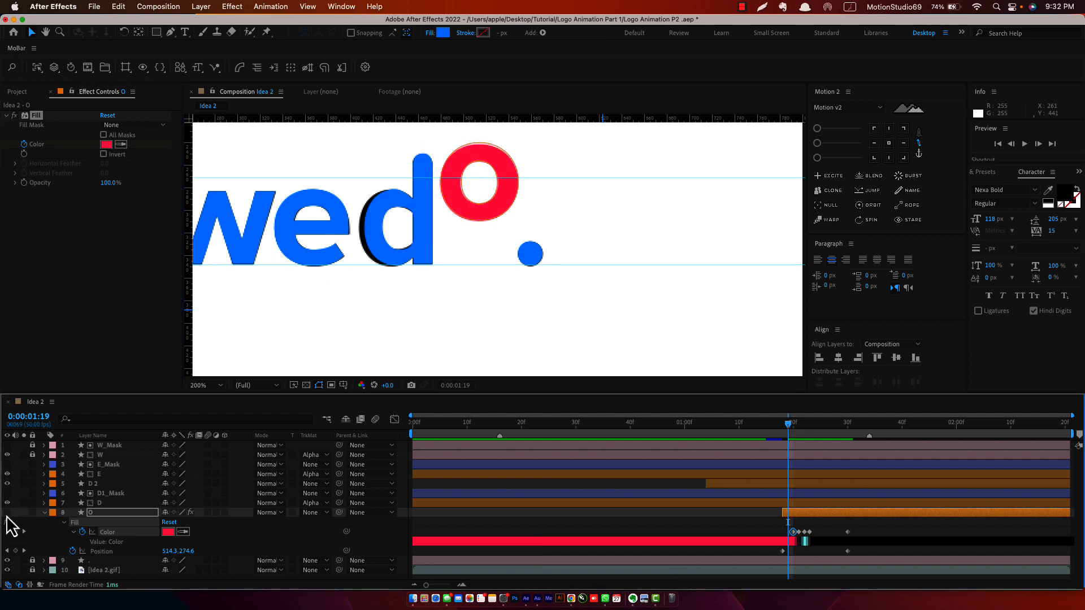
click(6, 514)
key(Page_Up)
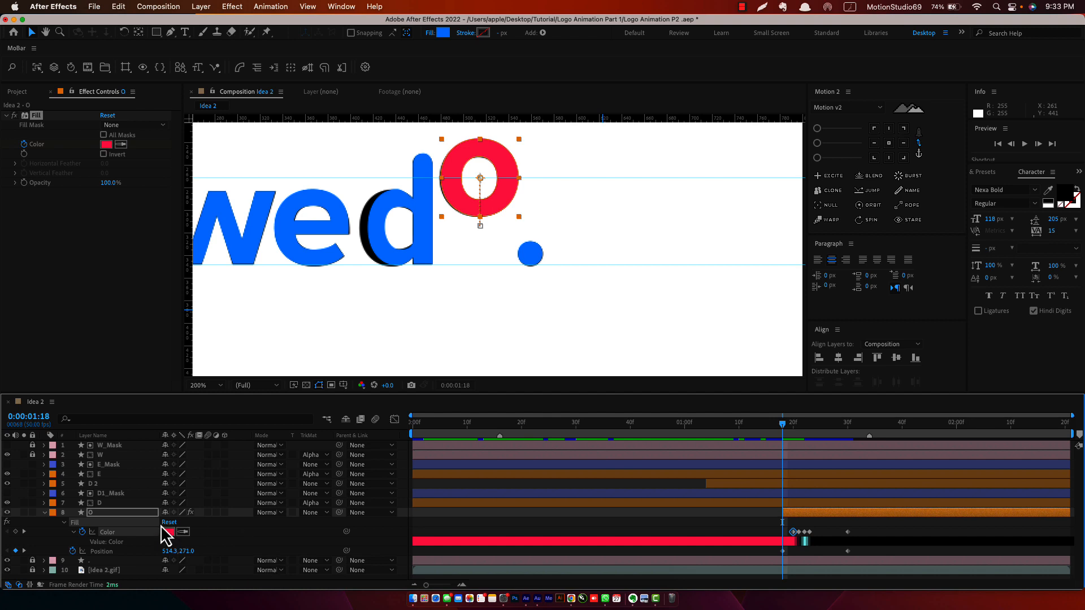
key(Page_Down)
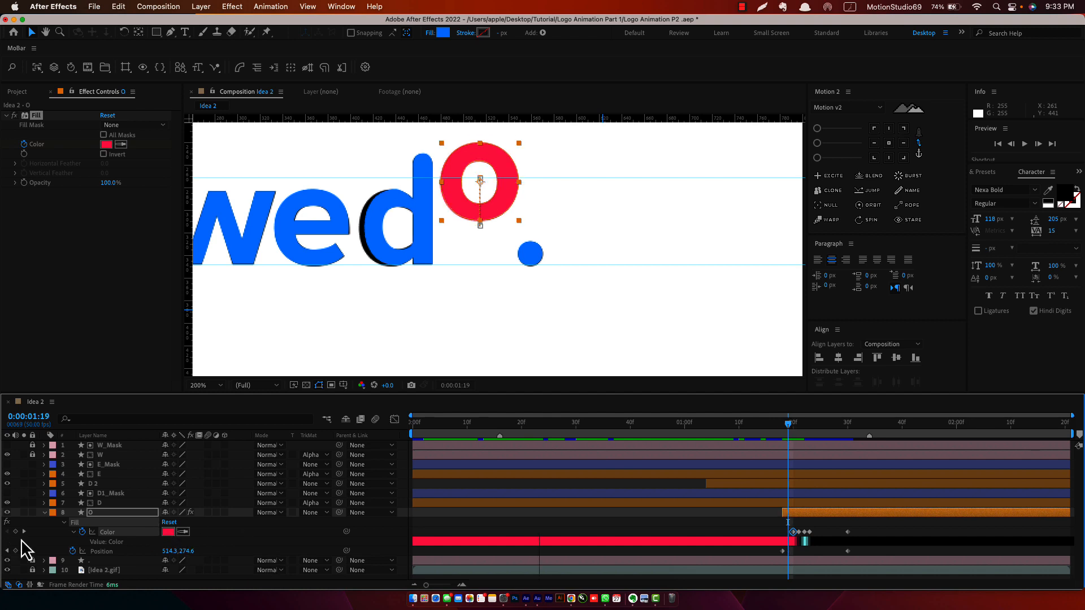
Step: Set the O's Fill color to black at its first frame, 0:00:01:18
key(Page_Up)
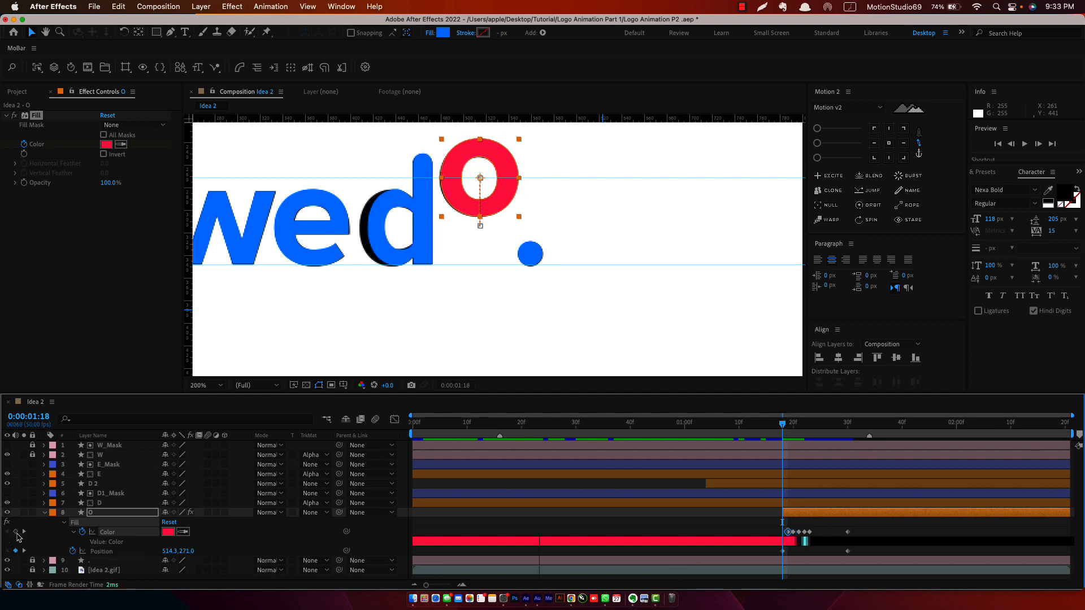
click(168, 532)
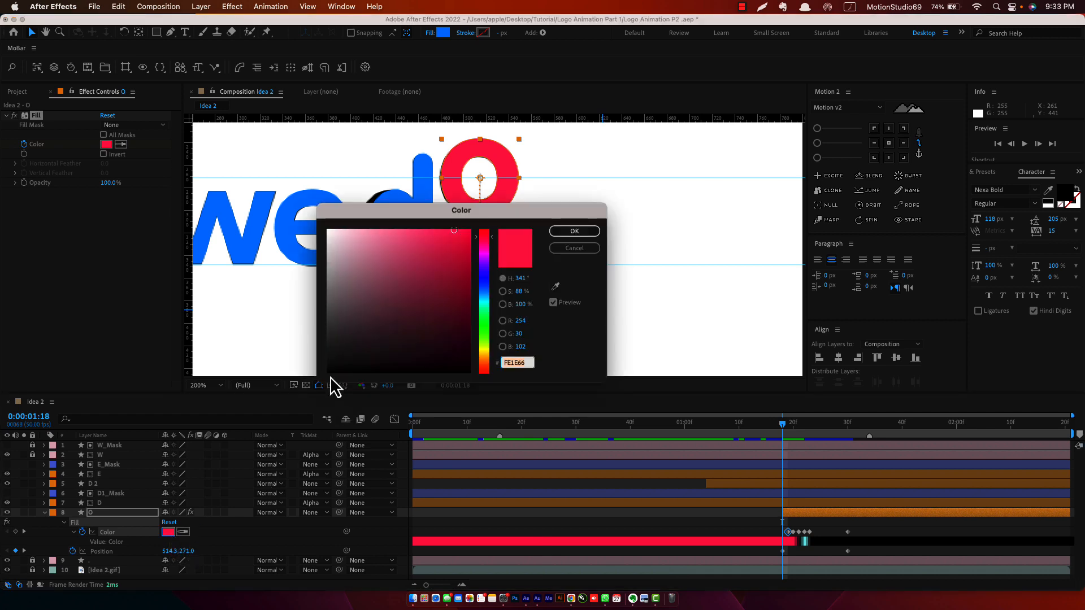
click(330, 374)
click(574, 231)
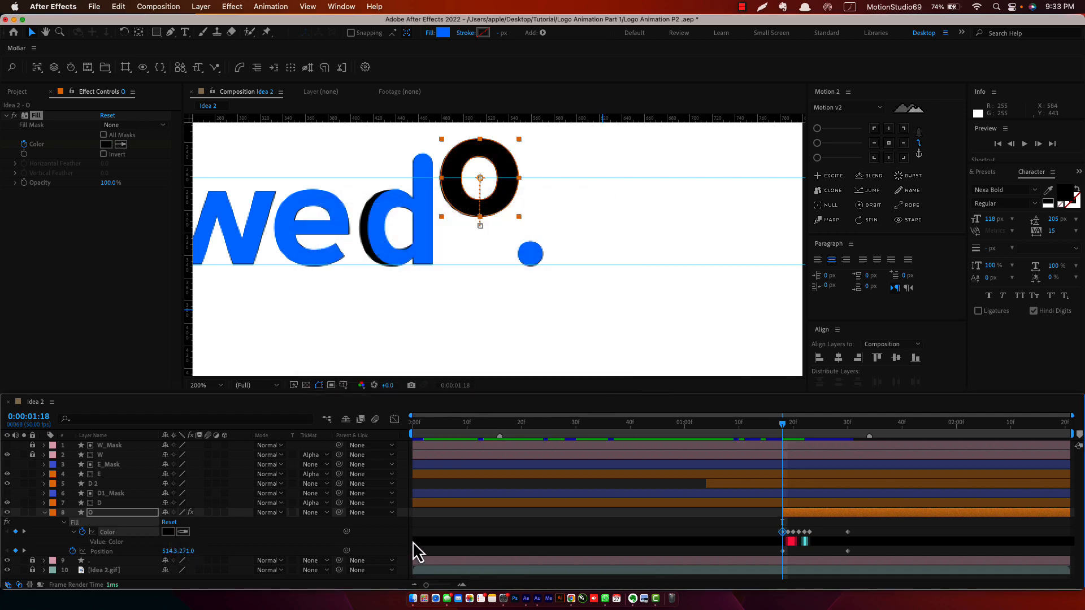
Step: Solo the O layer and preview its drop and color changes from 0:00:01:18
click(24, 513)
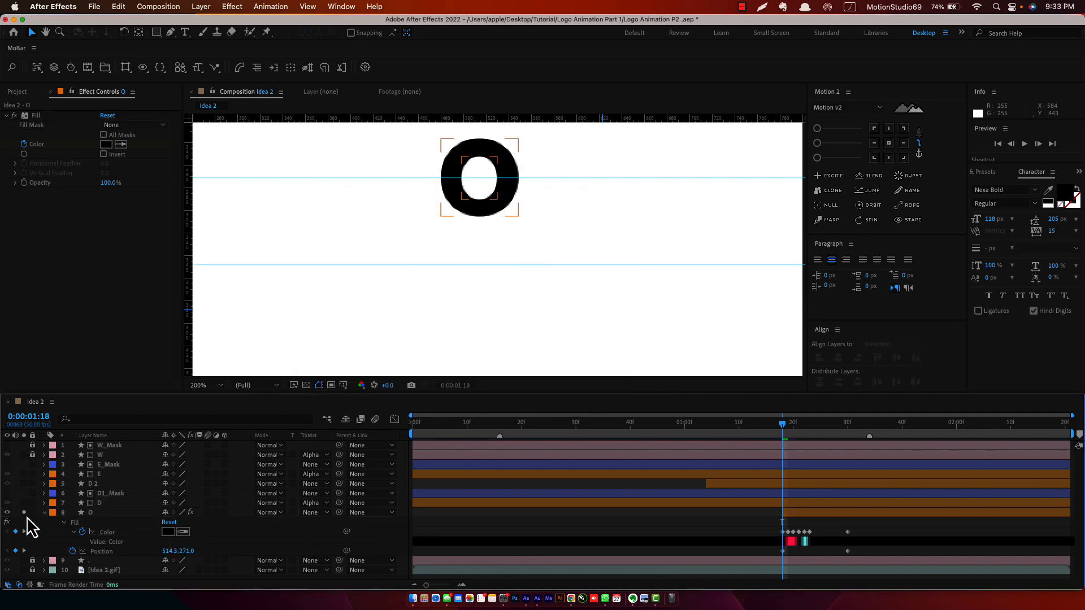
click(153, 512)
key(space)
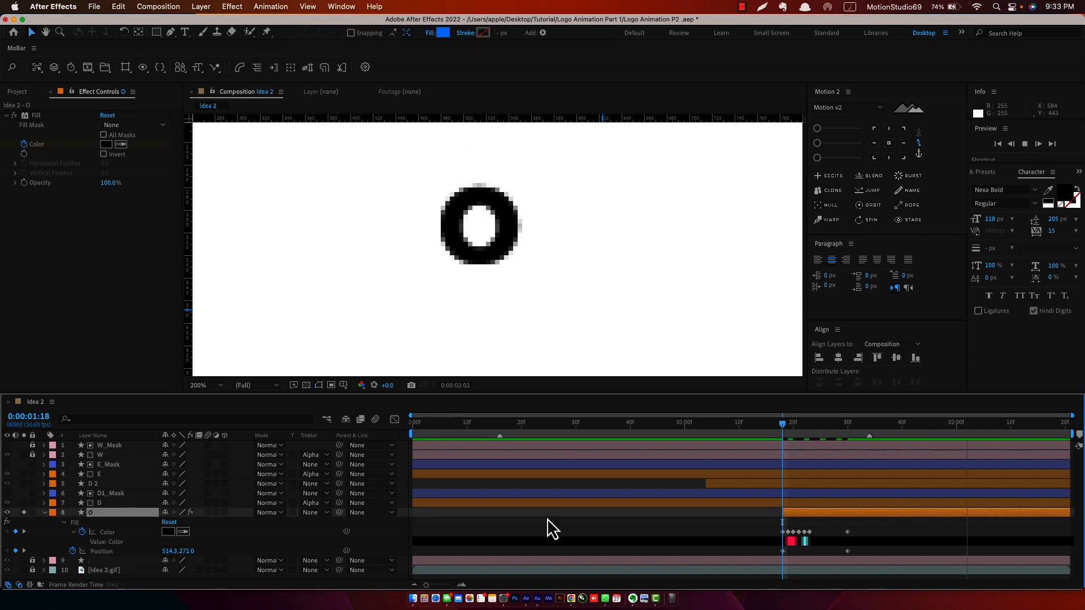
key(space)
Step: Enlarge the preview settings area and set playback to skip 0 frames at Auto resolution
drag(1016, 170, 1059, 344)
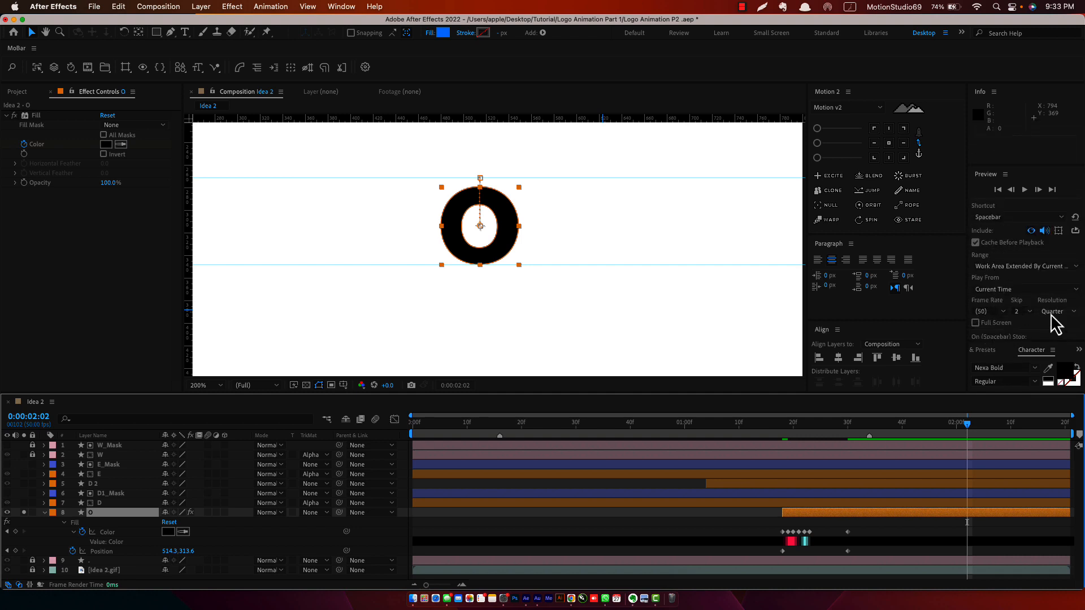
click(1029, 313)
click(1024, 331)
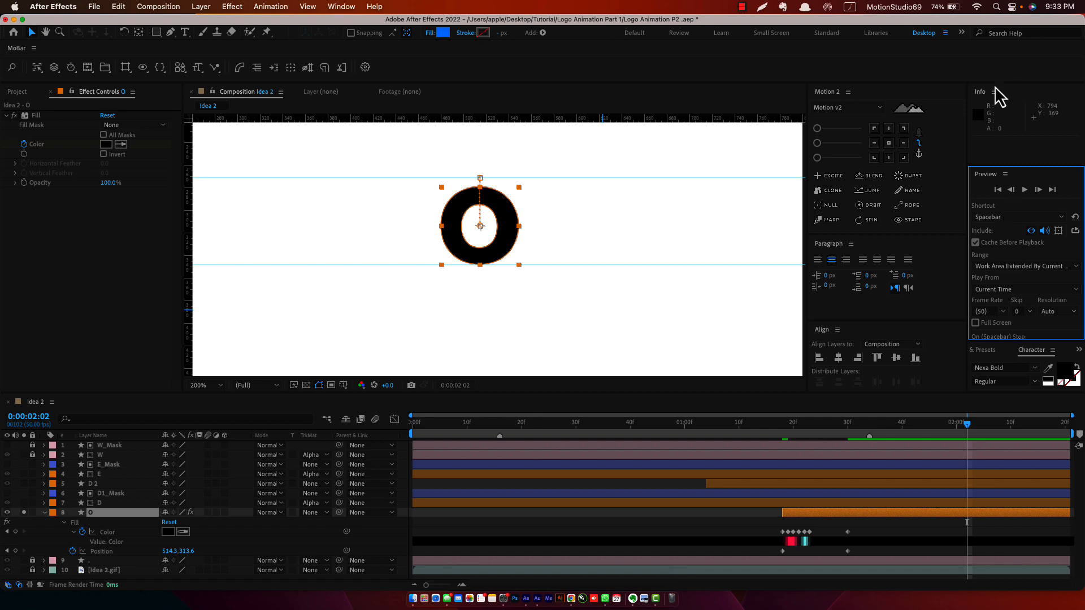
Step: Close the Info panel and save the project
click(994, 92)
click(972, 102)
key(cmd+s)
Step: Limit the work area to about 0:00:01:15 through 0:00:01:49 and preview the soloed O animation
click(767, 428)
key(b)
click(953, 425)
key(n)
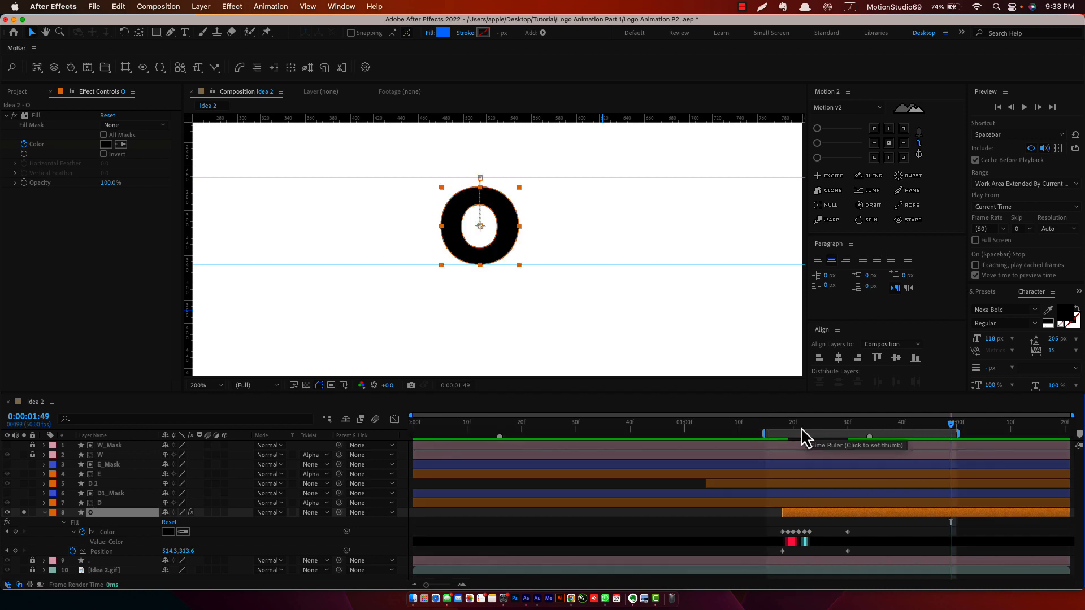
key(space)
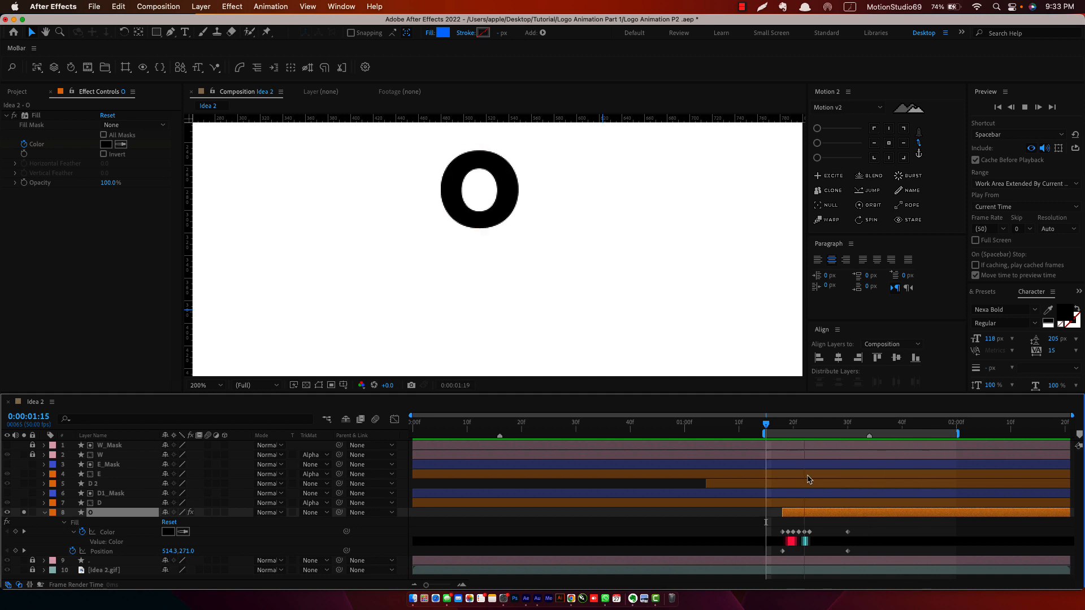
Step: Restore the work area to the full composition, then unsolo and collapse the O layer
click(783, 424)
double_click(783, 434)
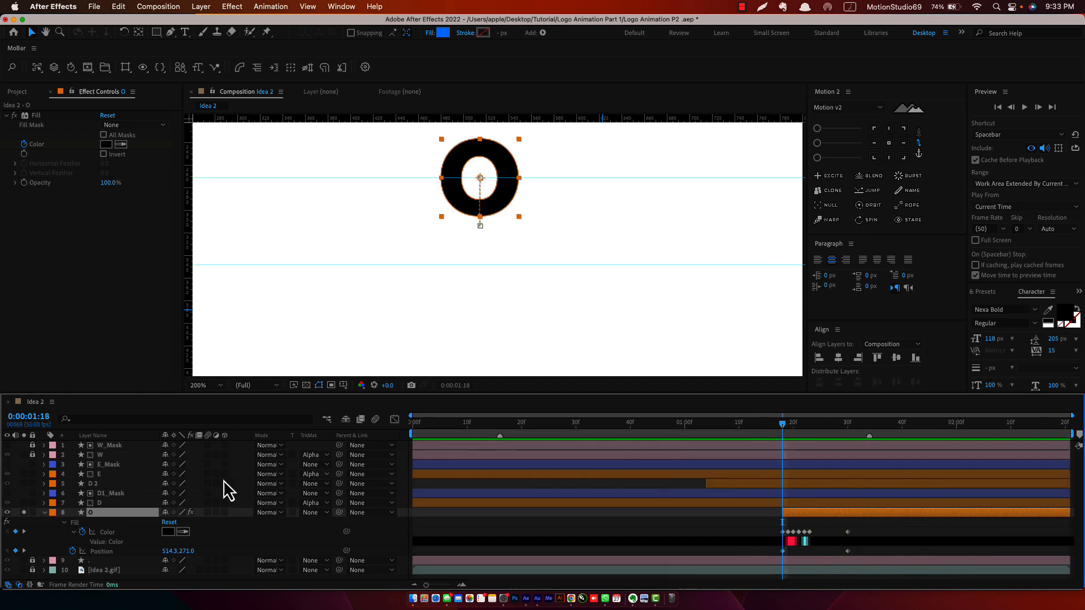
click(24, 512)
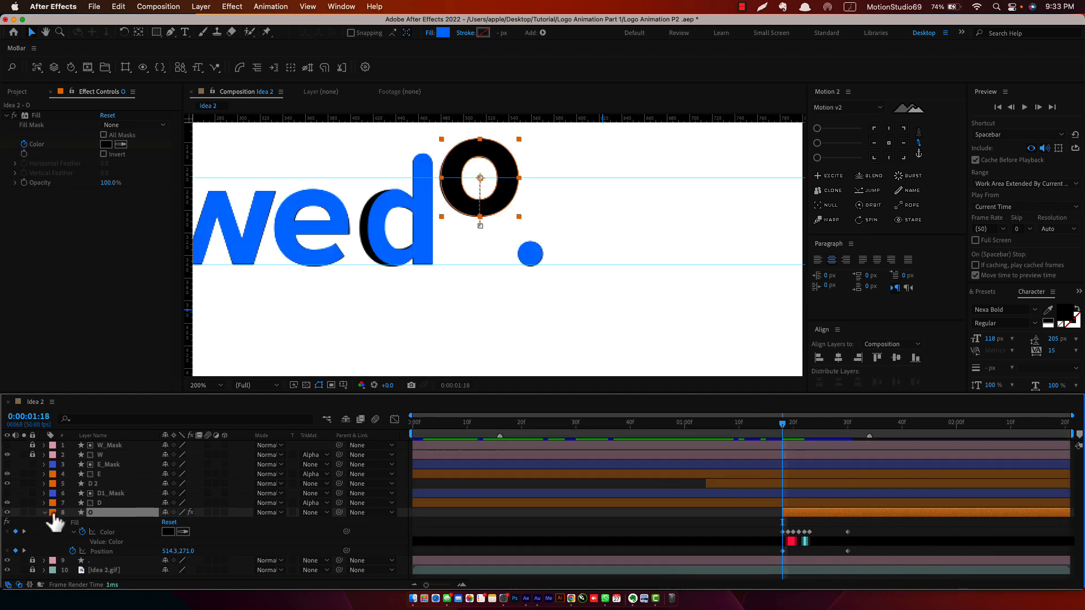
click(45, 513)
click(371, 562)
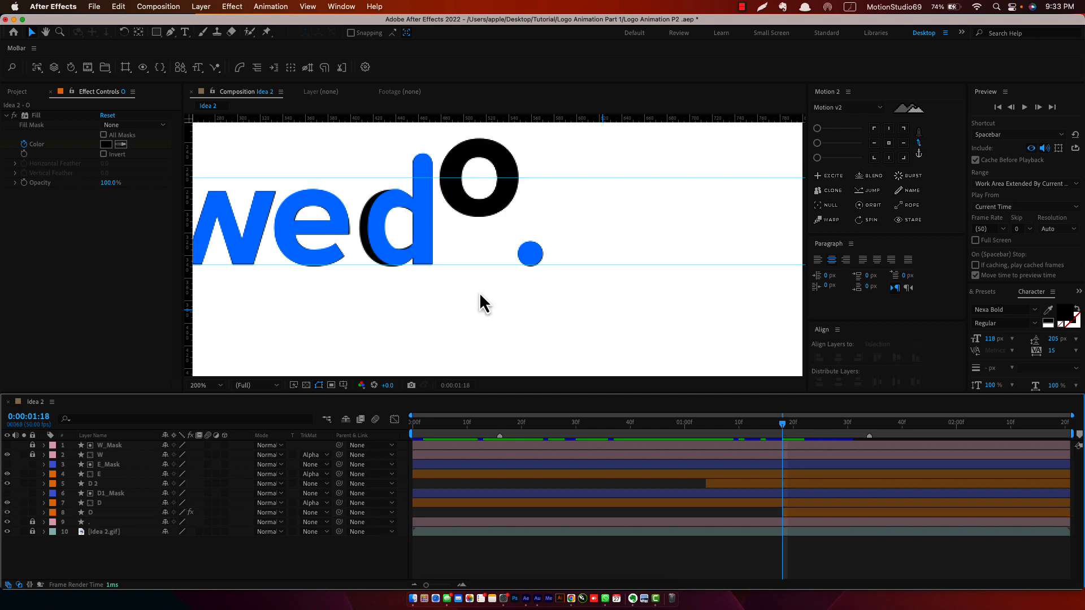
Step: Hide the Idea 2.gif reference layer and preview the whole logo animation from the first frame
key(shift+slash)
click(8, 531)
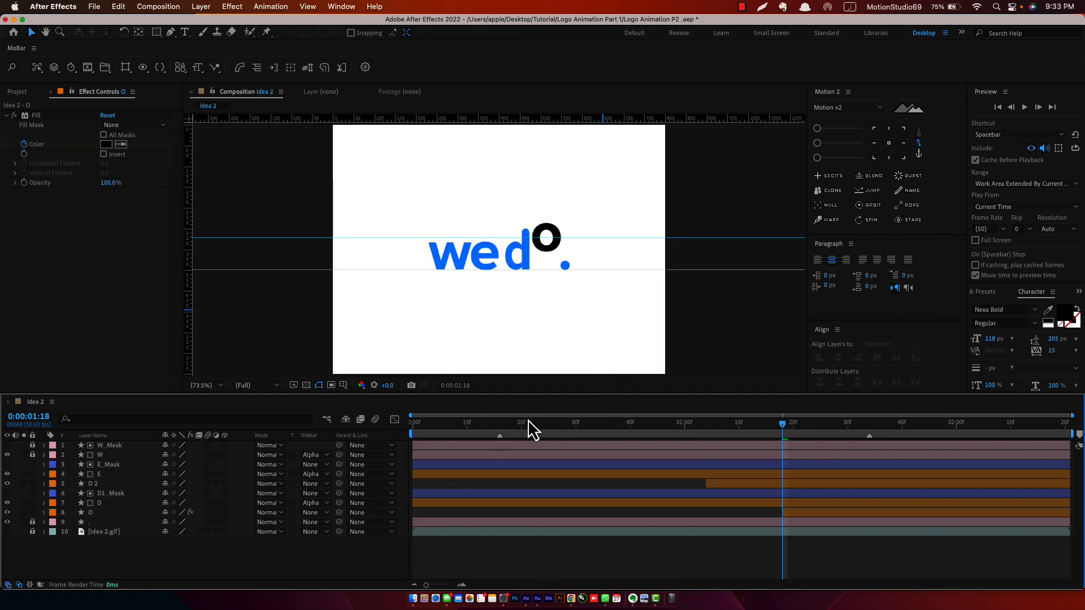
key(Home)
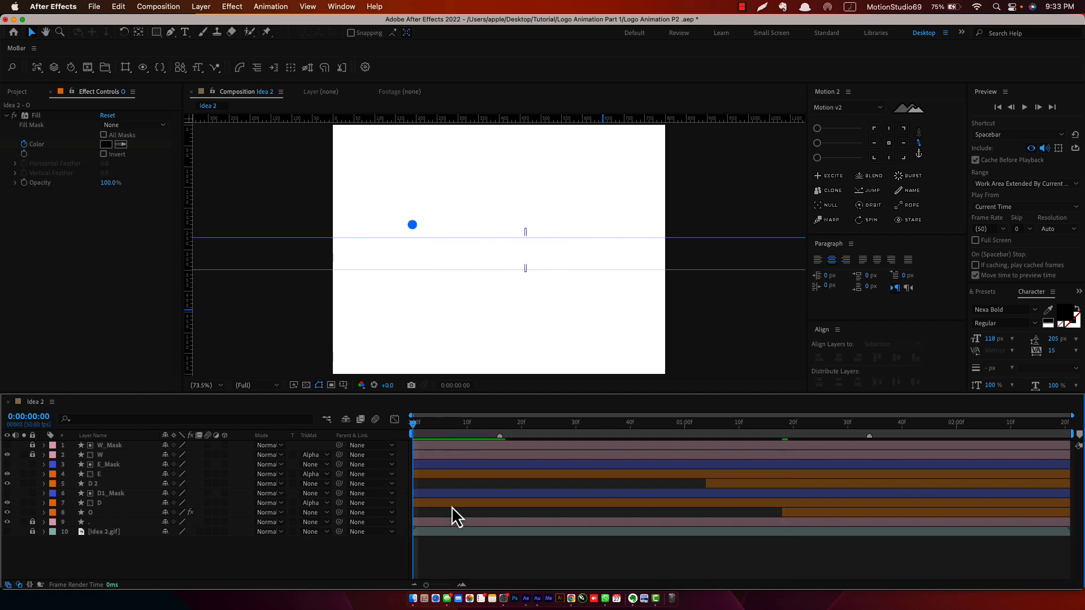
key(space)
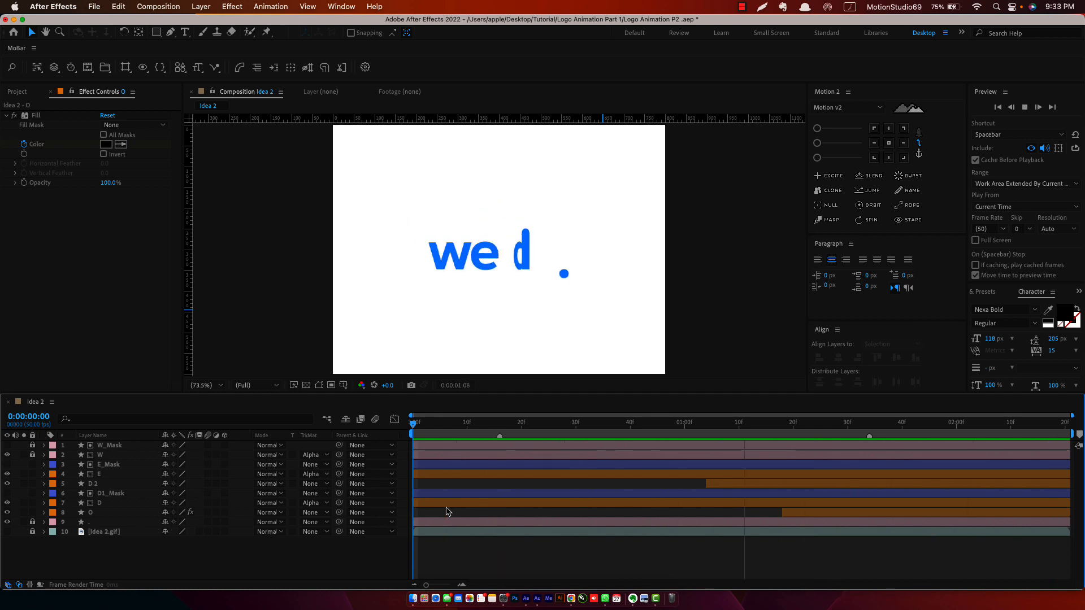
key(space)
Step: Unlock the dot, W and W_Mask layers
key(period)
key(period)
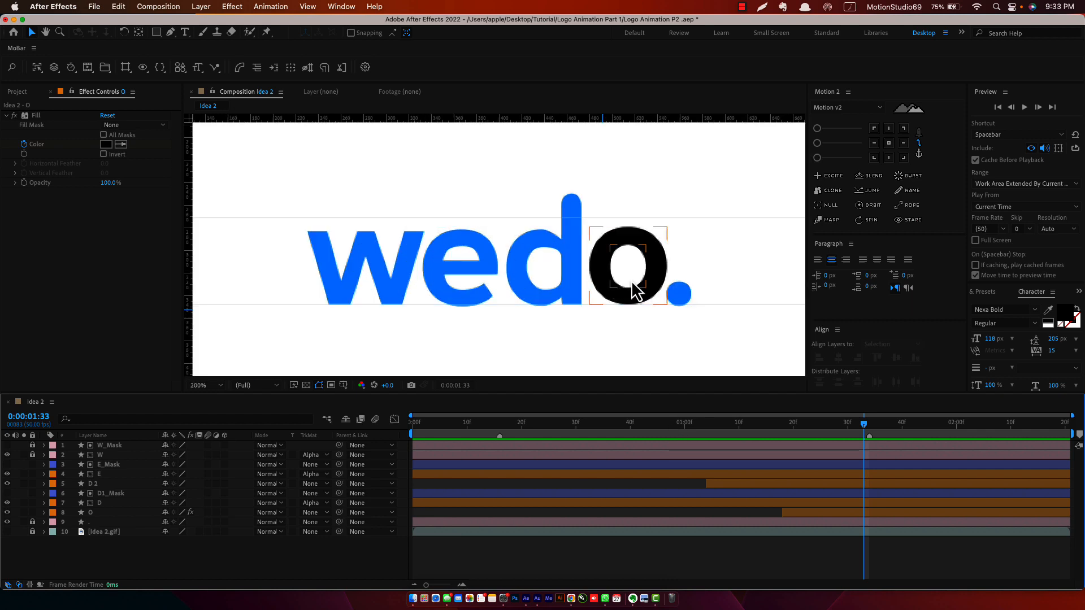
click(680, 305)
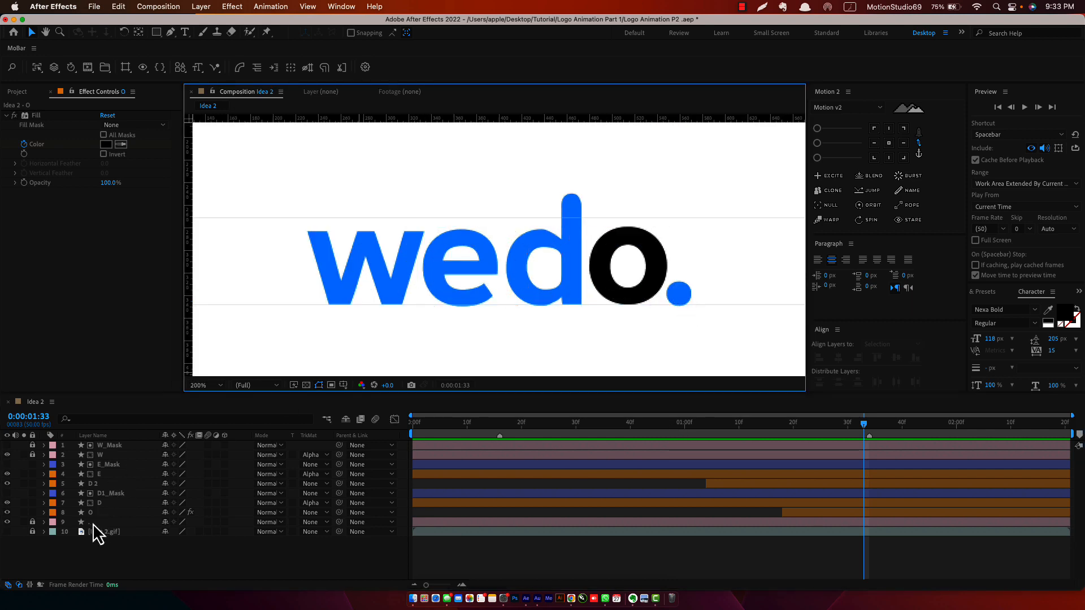
click(33, 523)
click(96, 523)
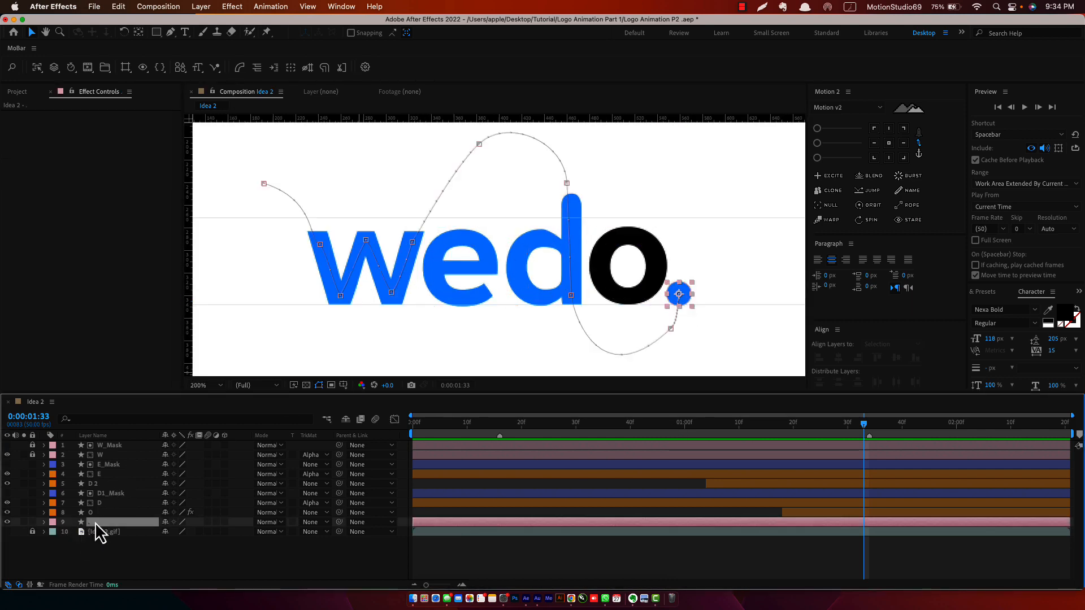
drag(32, 447, 32, 457)
Step: Give all unlocked layers the Pink label color and clear the selection
key(super+a)
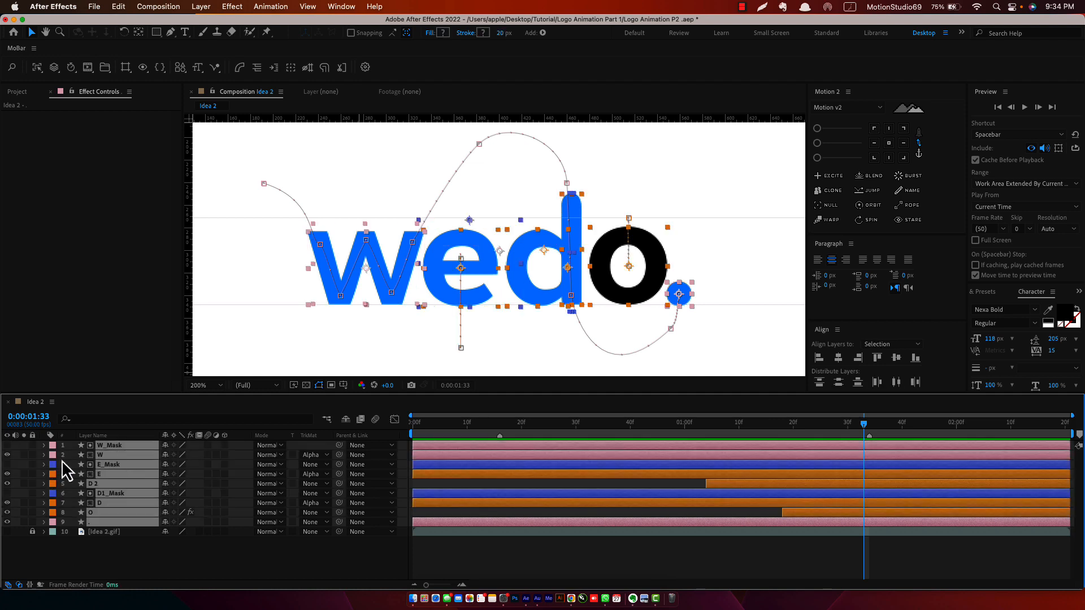
click(54, 447)
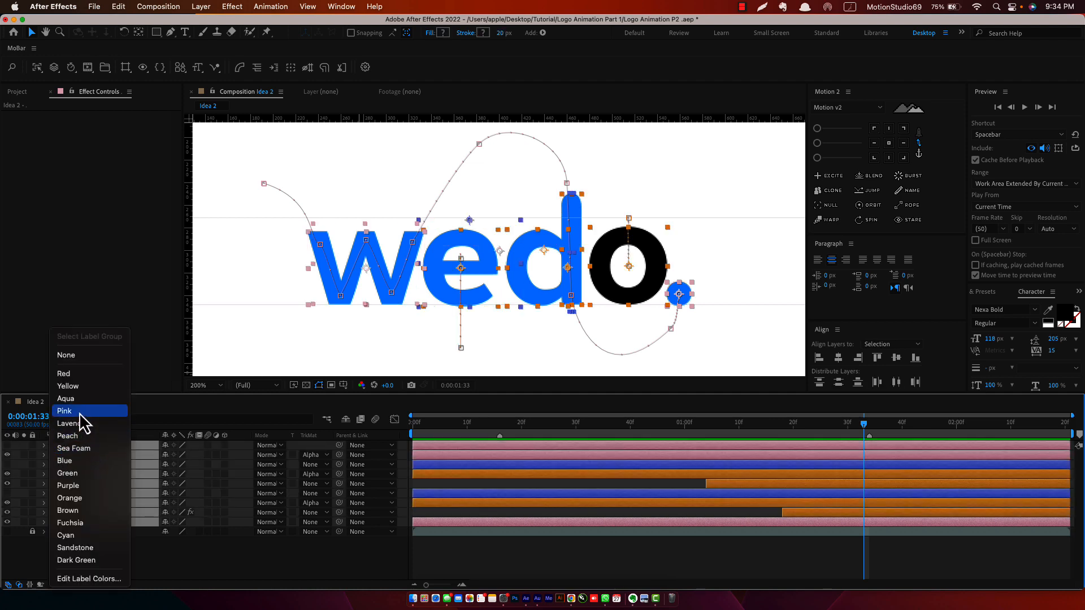
click(79, 413)
key(super+shift+a)
Step: Give the W_Mask, E_Mask and D1_Mask layers the Green label color
click(123, 450)
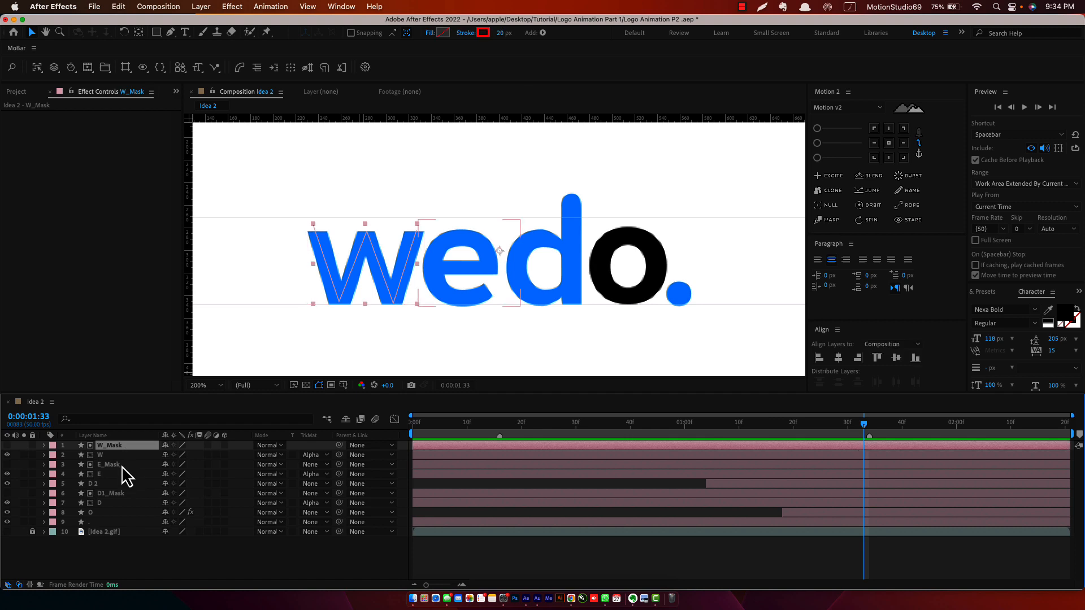
super+click(121, 465)
super+click(119, 494)
click(53, 497)
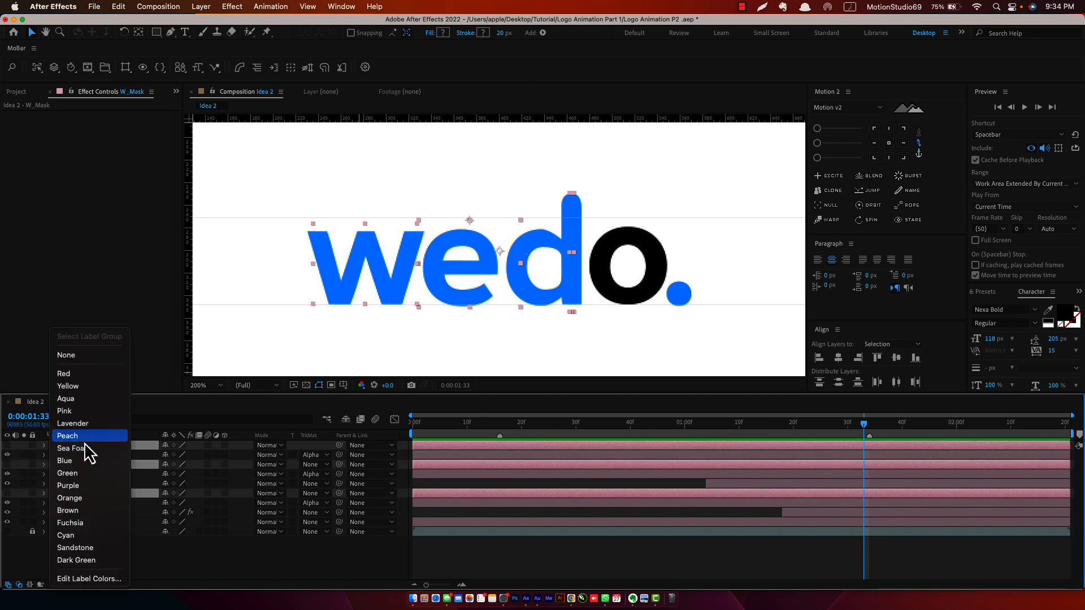
click(83, 476)
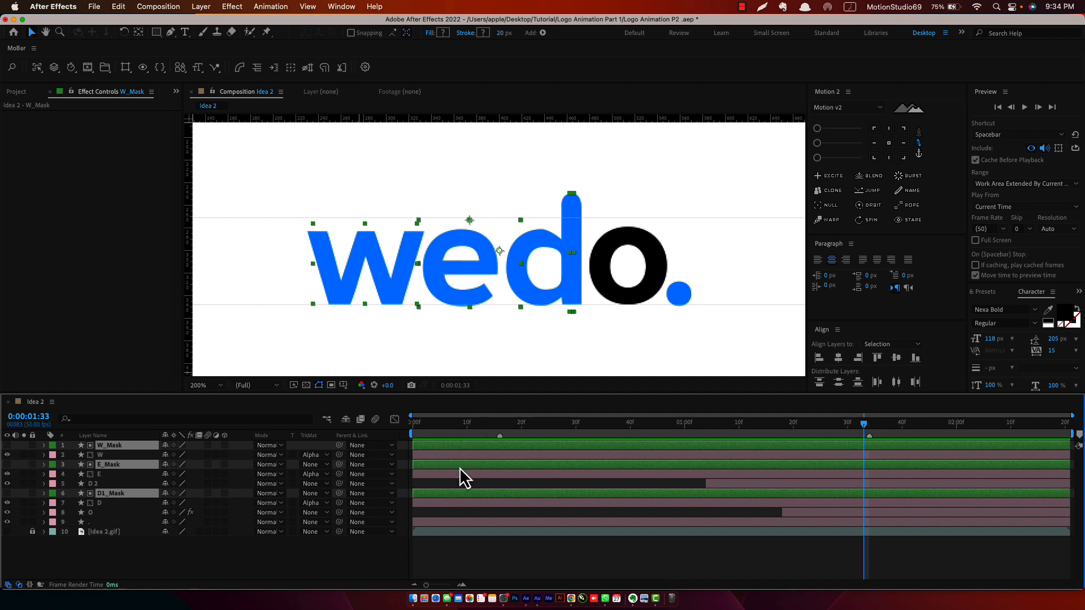
Step: Change the fill color of the W, E, D 2, D, O and dot layers to black and clear the selection
click(206, 564)
click(100, 514)
click(101, 519)
shift+click(100, 513)
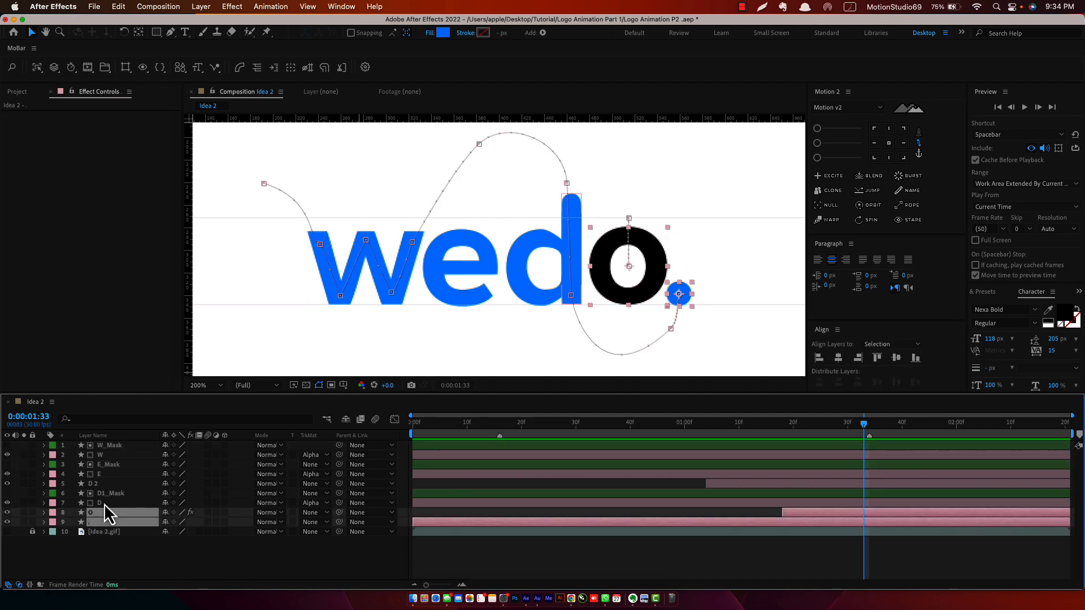
super+click(102, 503)
super+click(107, 484)
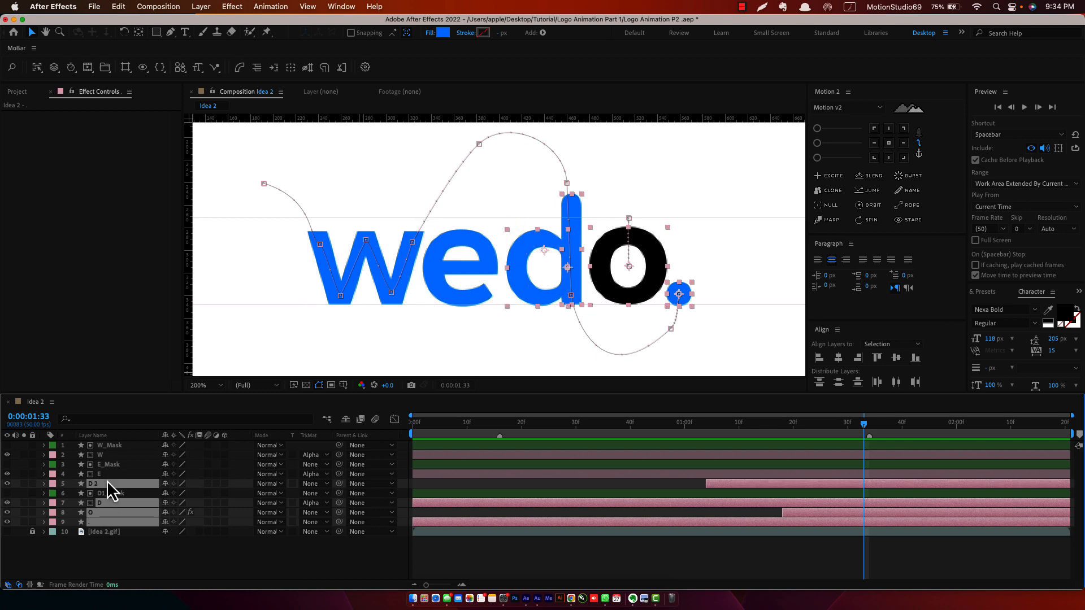
super+click(108, 475)
super+click(118, 456)
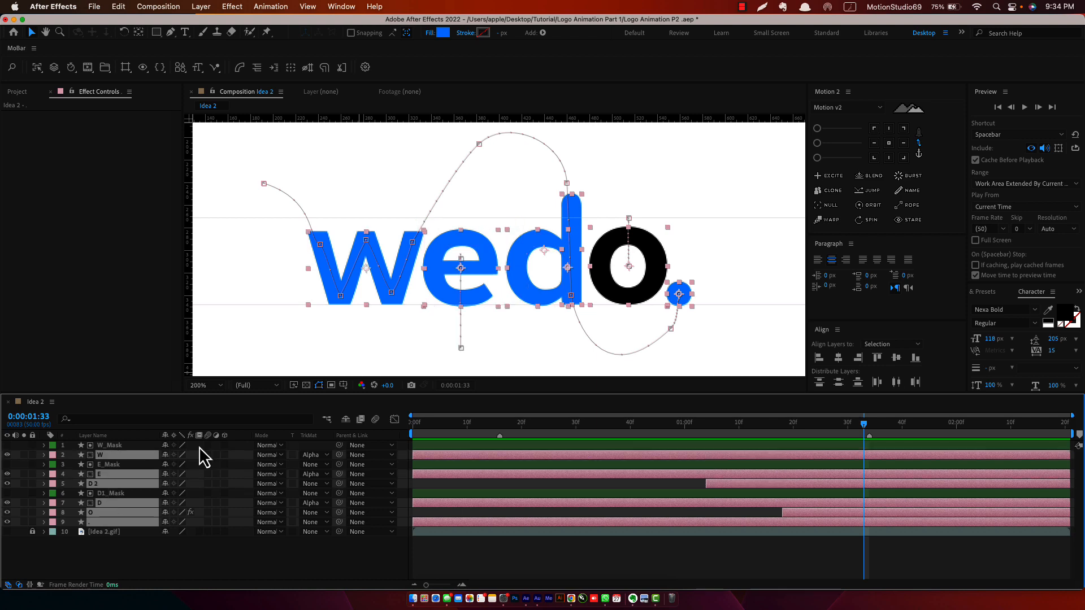
click(443, 32)
drag(418, 368, 328, 373)
click(588, 233)
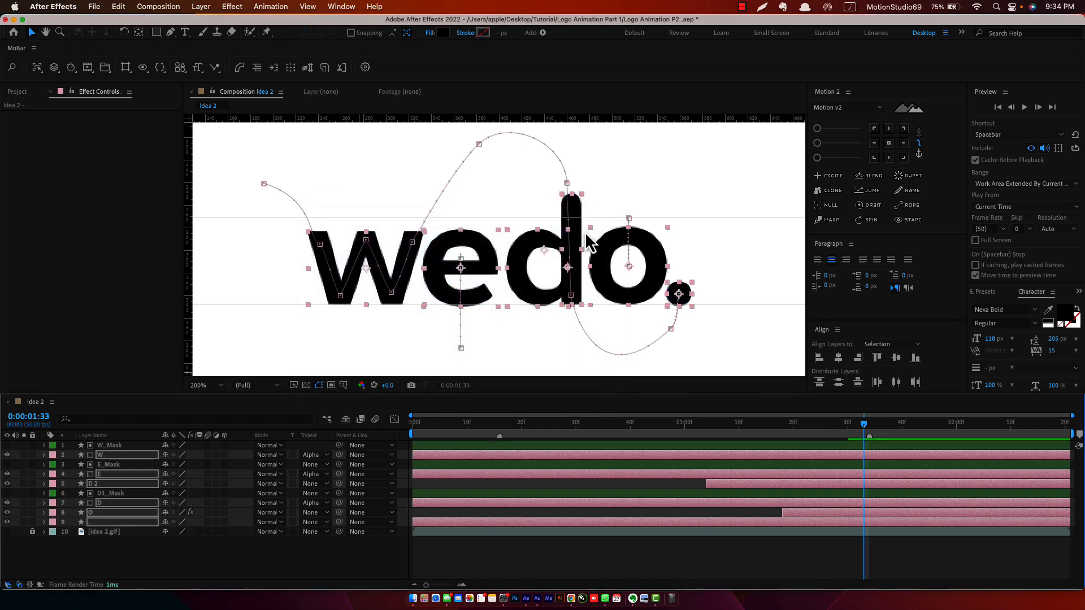
click(785, 547)
Step: Scrub through the timeline to review the animation with the recolored letters
click(849, 429)
drag(848, 429, 441, 528)
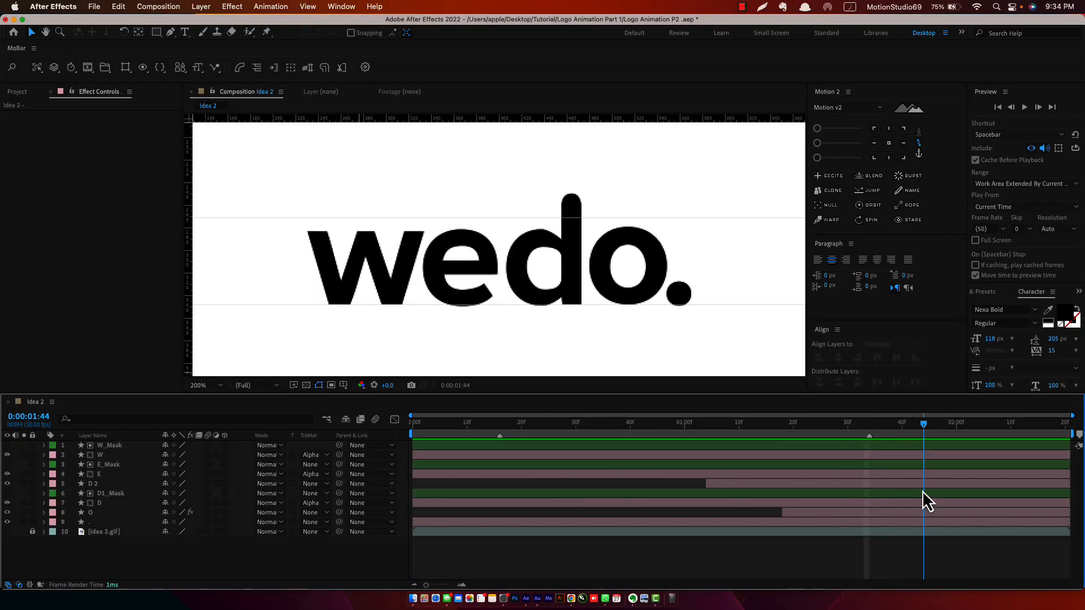
drag(922, 491, 872, 489)
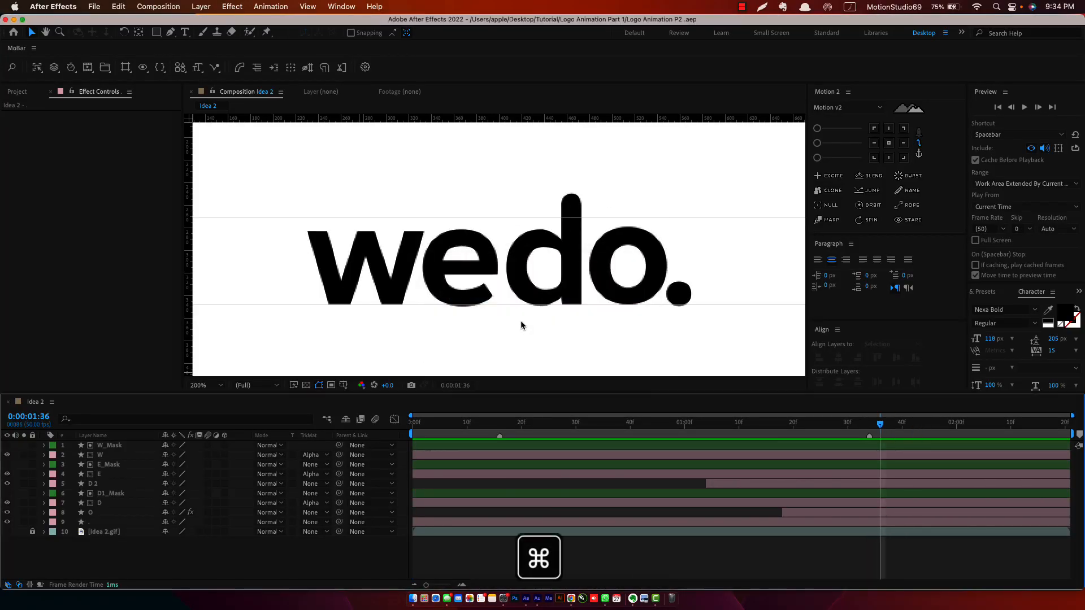
Step: Clear all guides from the Idea 2 composition
key(shift+slash)
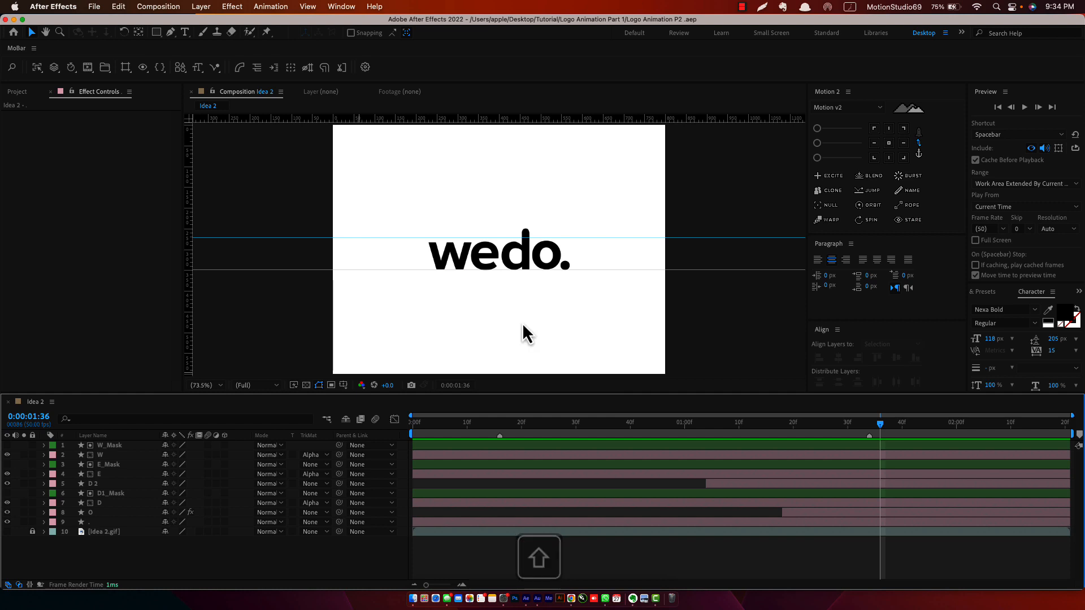
click(307, 7)
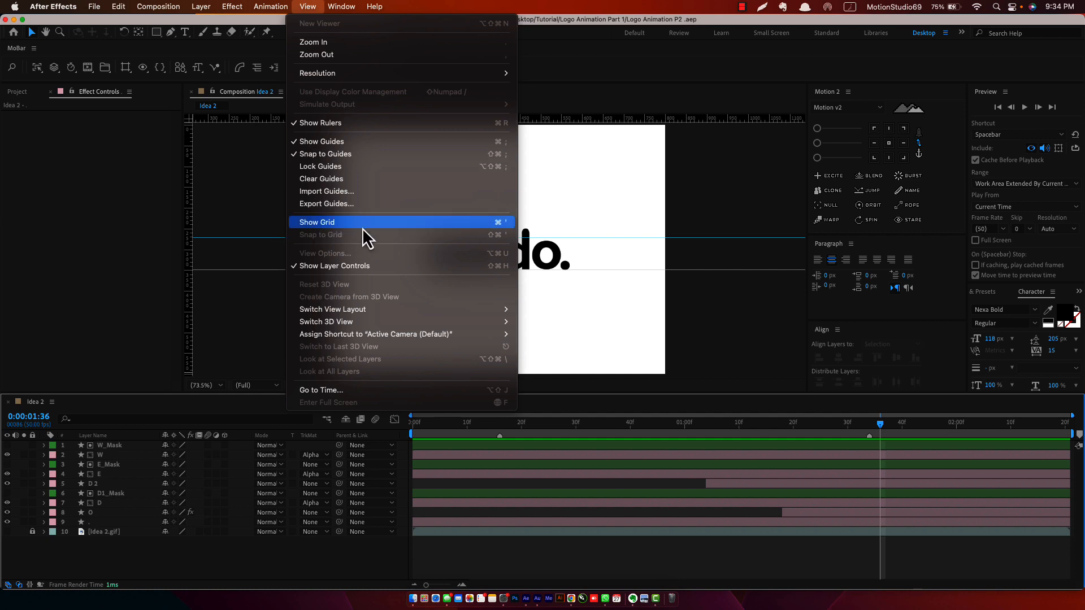
click(352, 182)
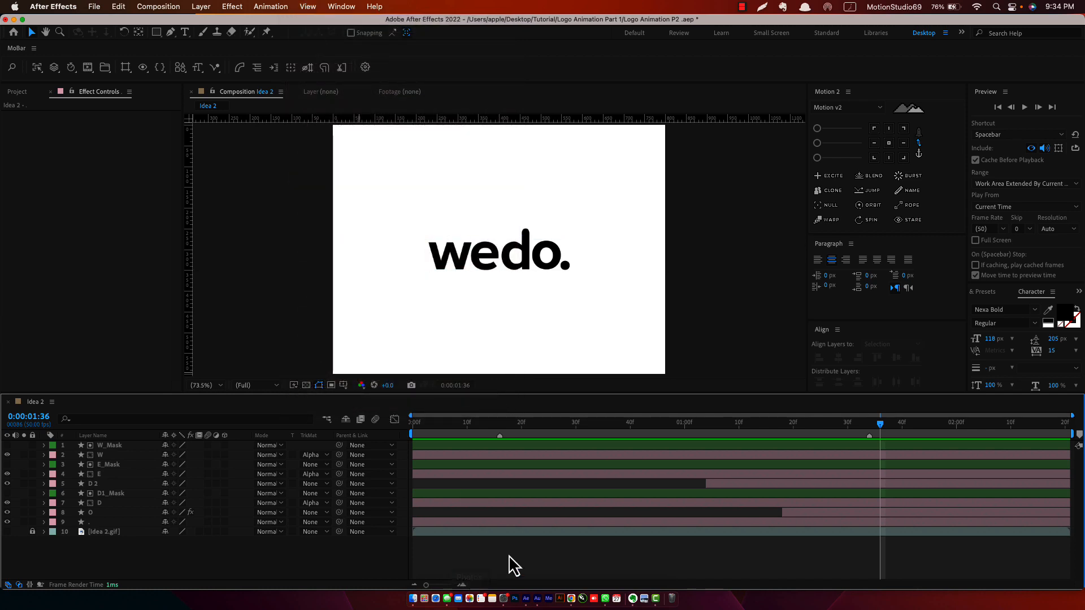
Step: Lock all logo layers from W_Mask down to the dot and show the Idea 2.gif reference layer
click(95, 525)
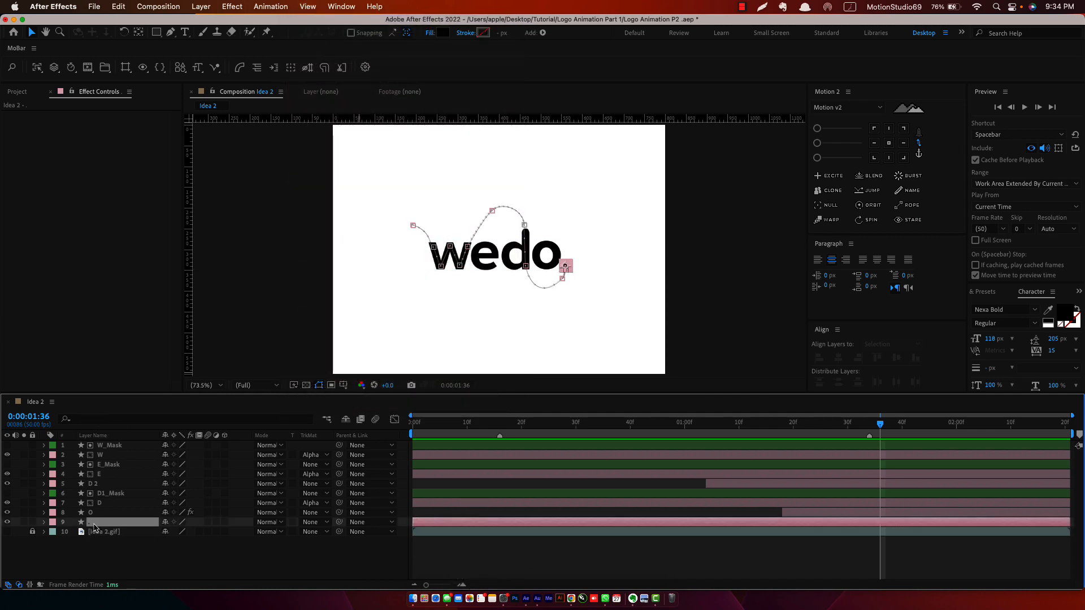
shift+click(111, 444)
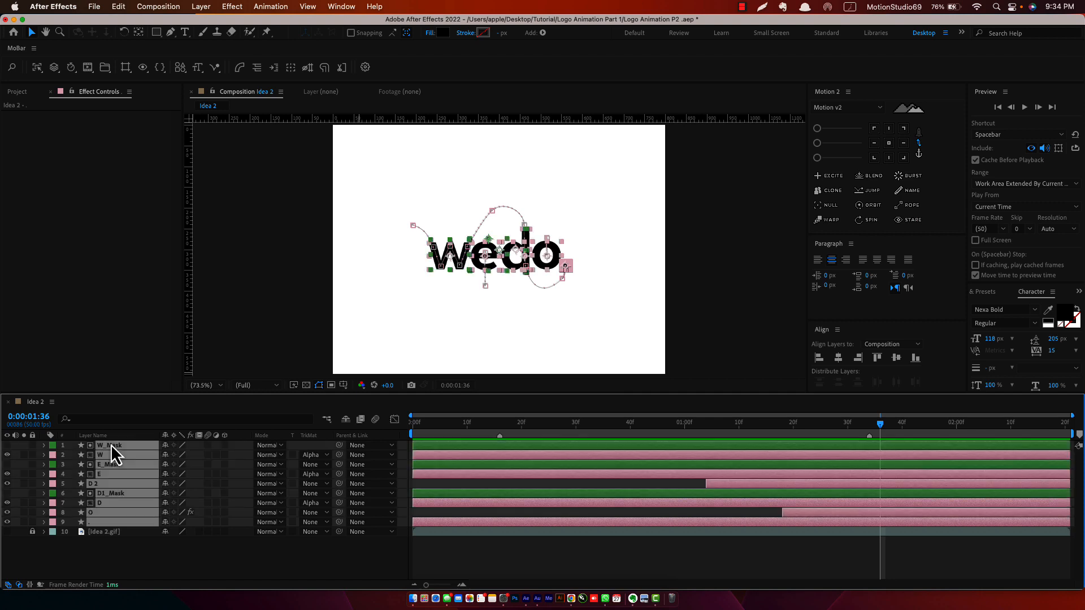
click(32, 455)
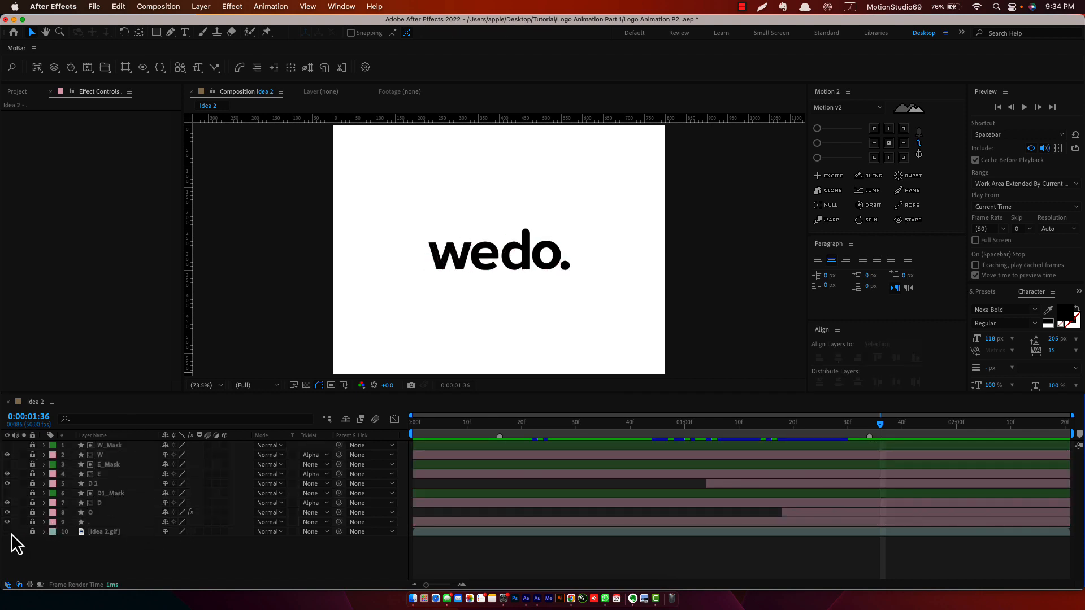
click(346, 419)
click(346, 419)
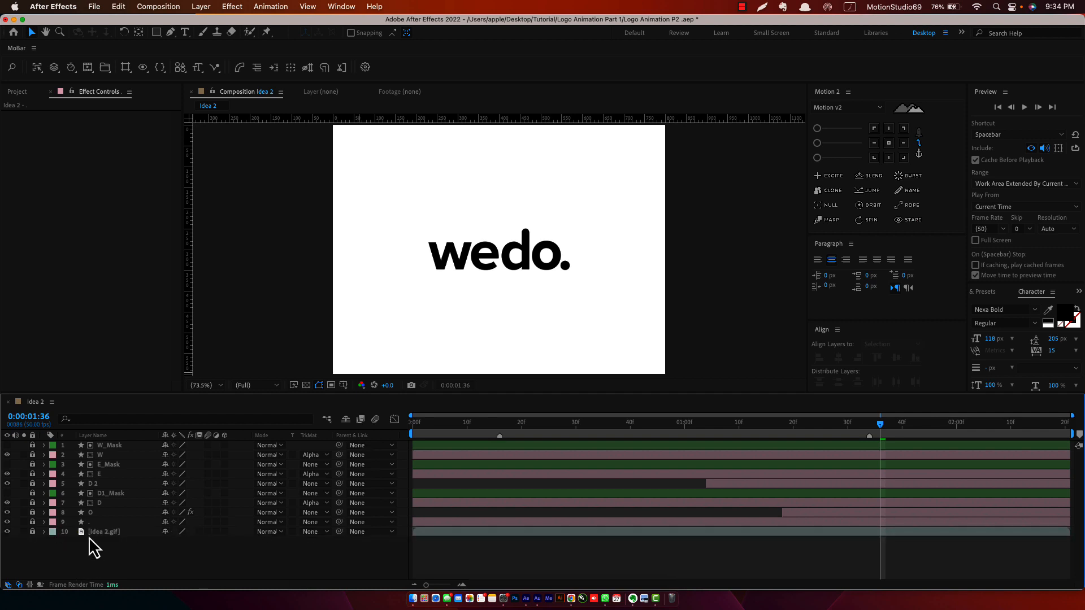
Step: Go to 0:00:00:21 and set up the Pen tool with no fill and a 2 px stroke
drag(506, 431, 528, 446)
scroll(419, 233, up, 3)
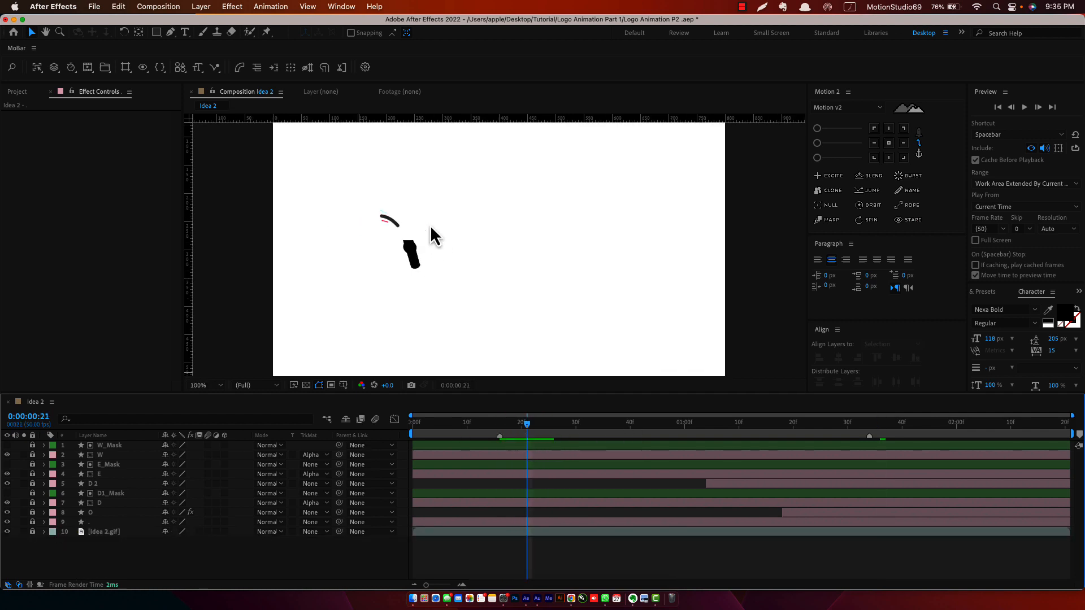
drag(337, 252, 476, 269)
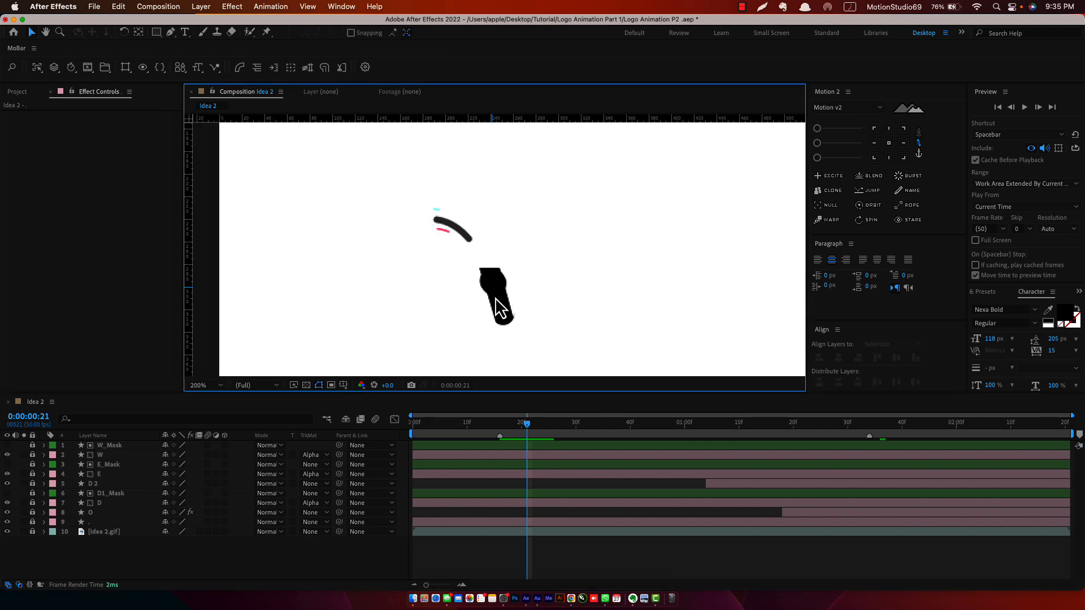
click(170, 32)
click(343, 34)
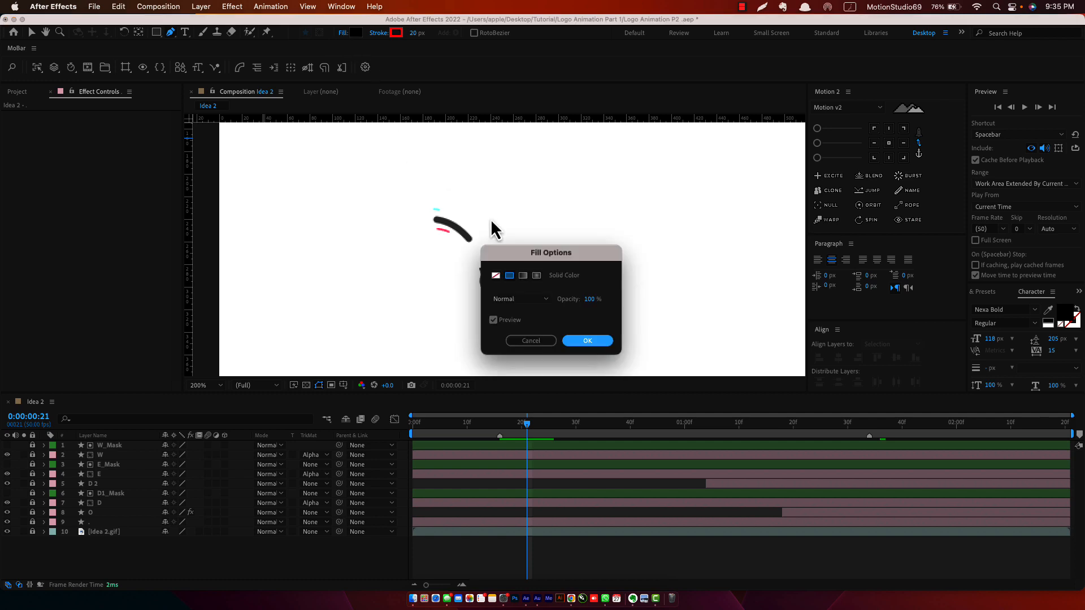
click(497, 278)
click(598, 343)
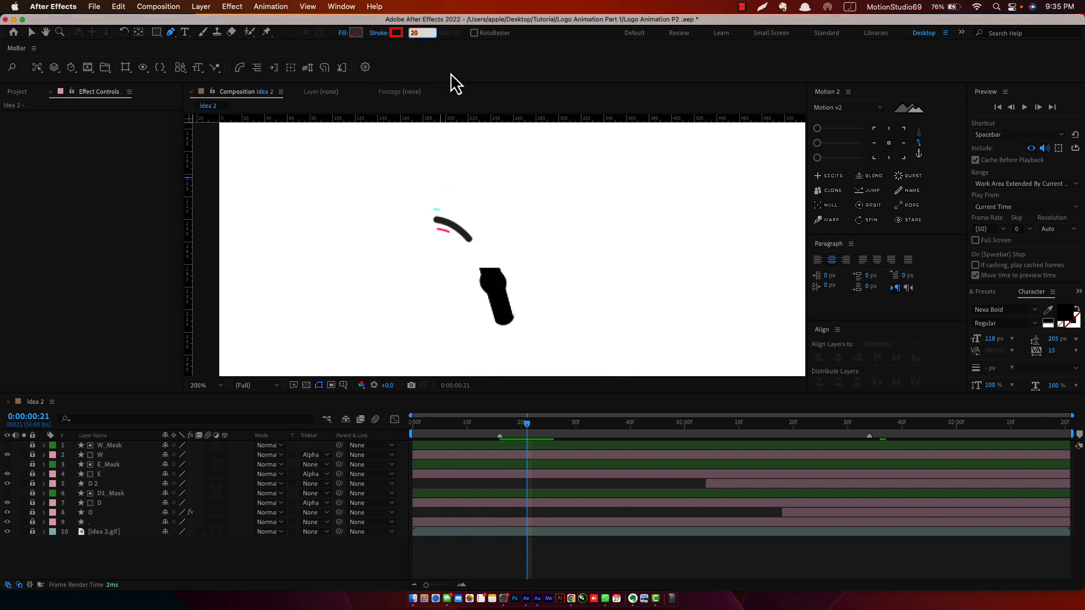
text(2)
key(Return)
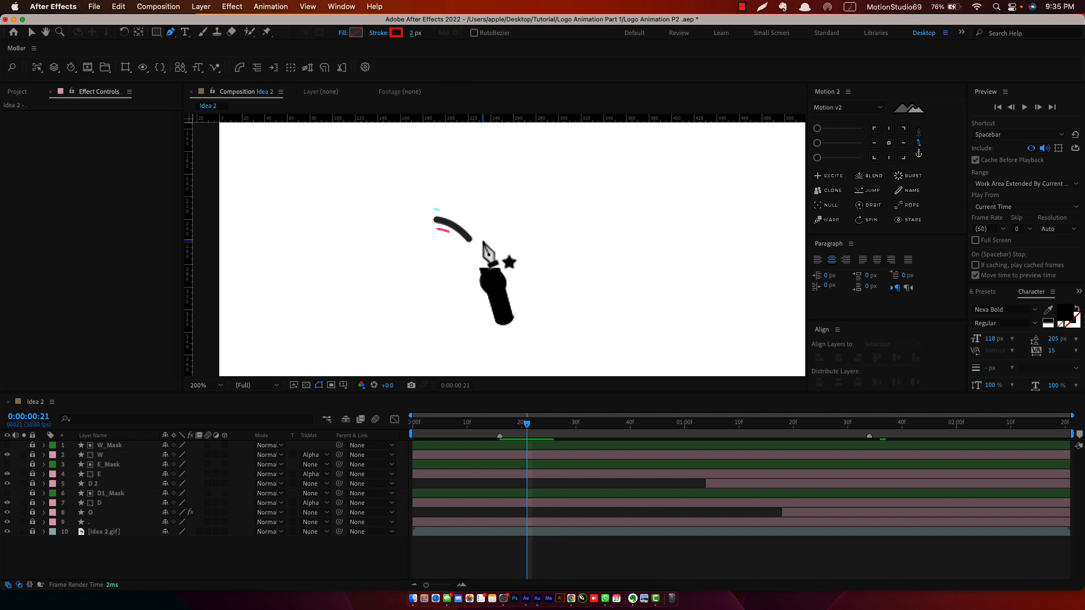
Step: Draw a two-point curved path along the reference's dark streak, from its upper end down to the W's first stem
click(434, 217)
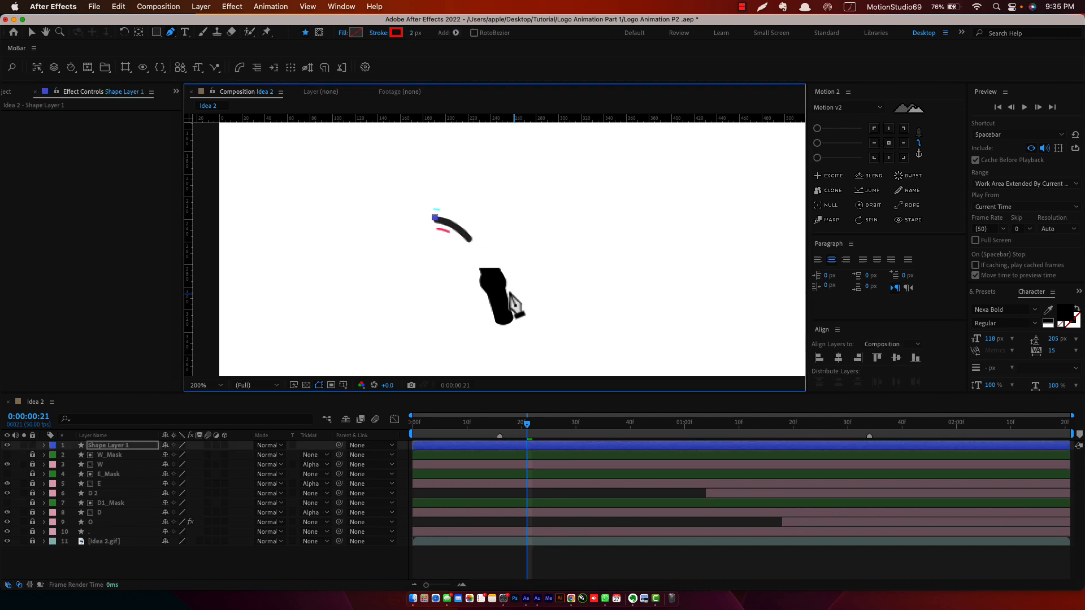
drag(495, 277, 517, 331)
scroll(496, 299, up, 1)
scroll(495, 300, up, 1)
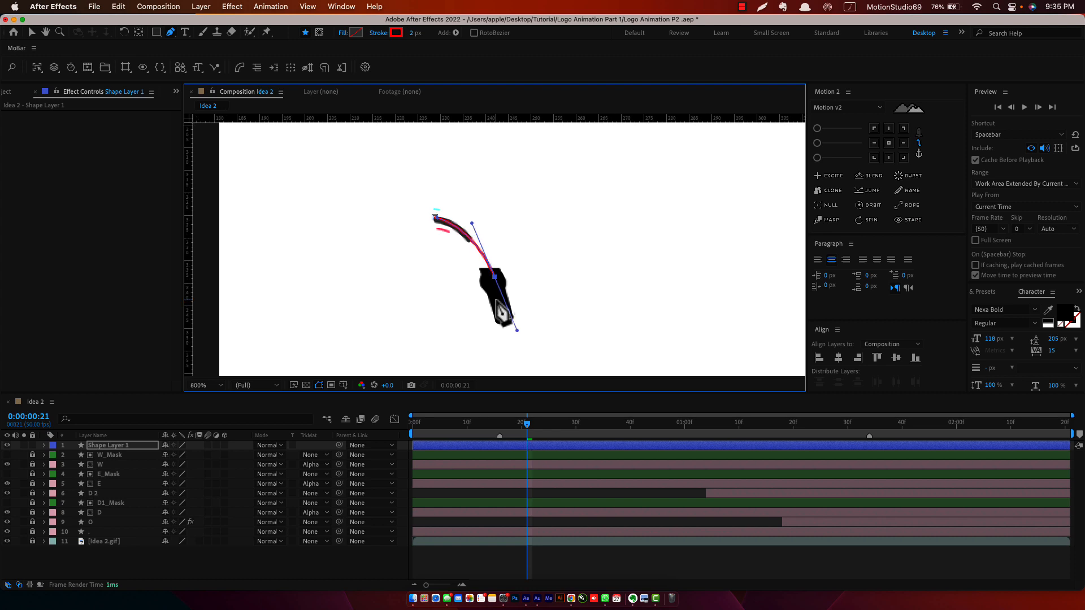
key(space)
drag(525, 181, 557, 378)
drag(508, 225, 531, 333)
key(v)
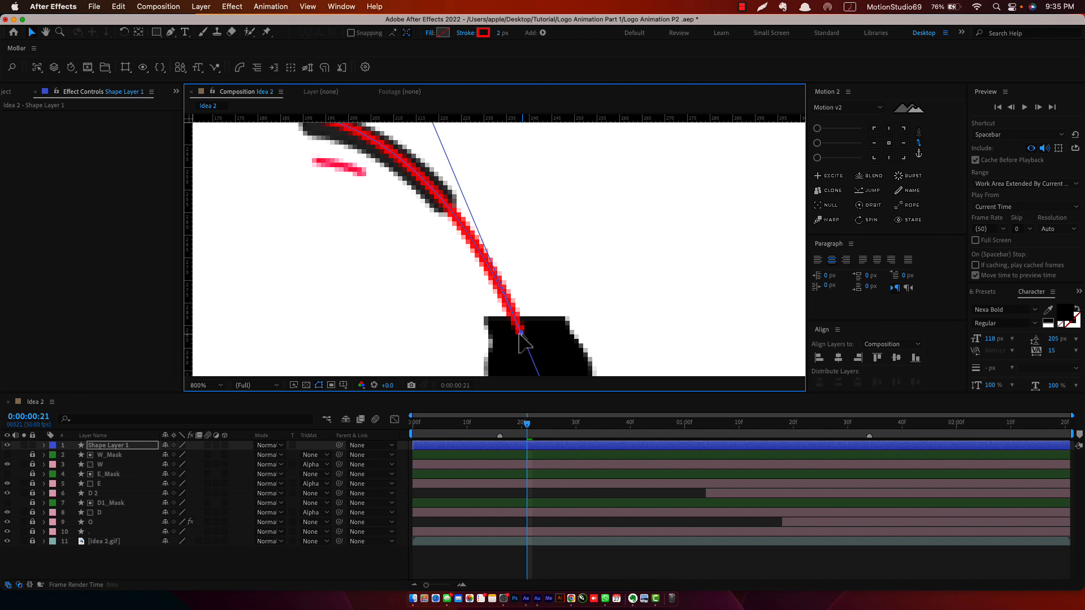
scroll(364, 178, up, 5)
scroll(365, 178, left, 3)
double_click(364, 215)
key(super+z)
click(362, 216)
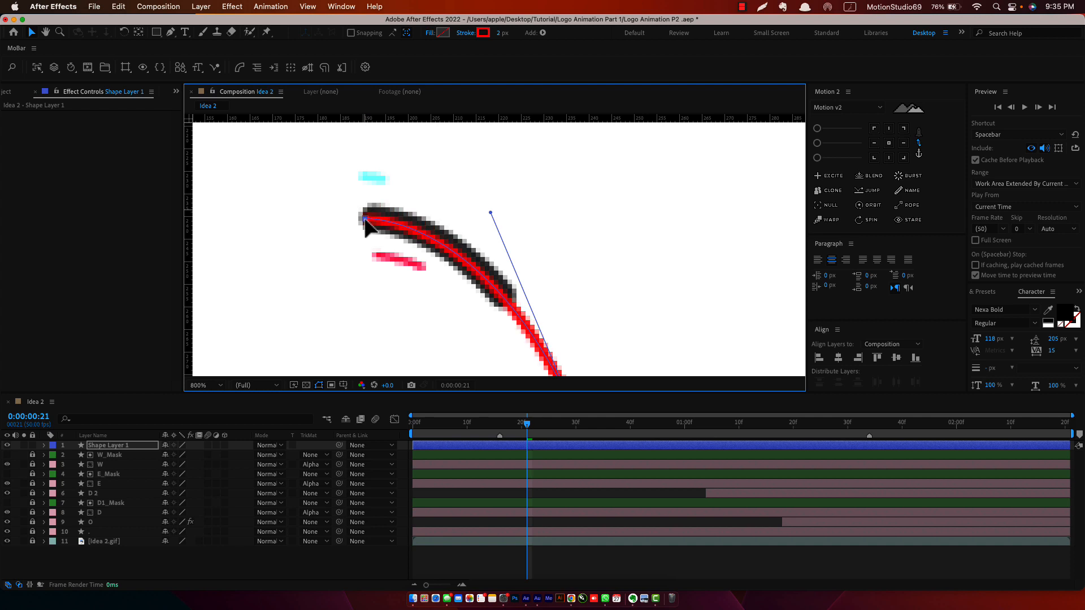
Step: Set the curve's stroke width to 6.2 px and solo Shape Layer 1
drag(503, 34, 534, 36)
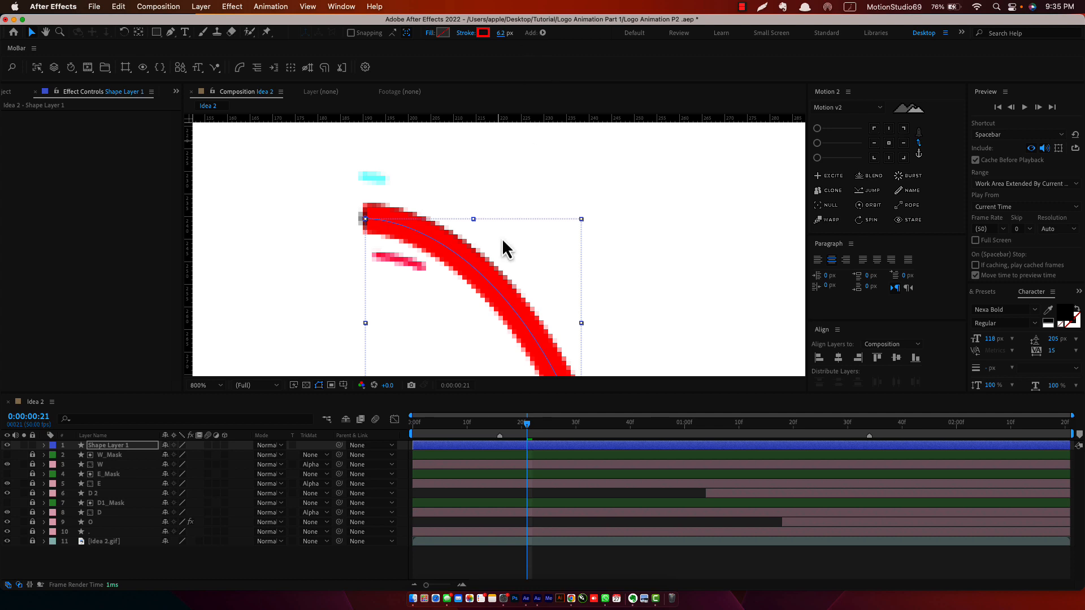
click(24, 445)
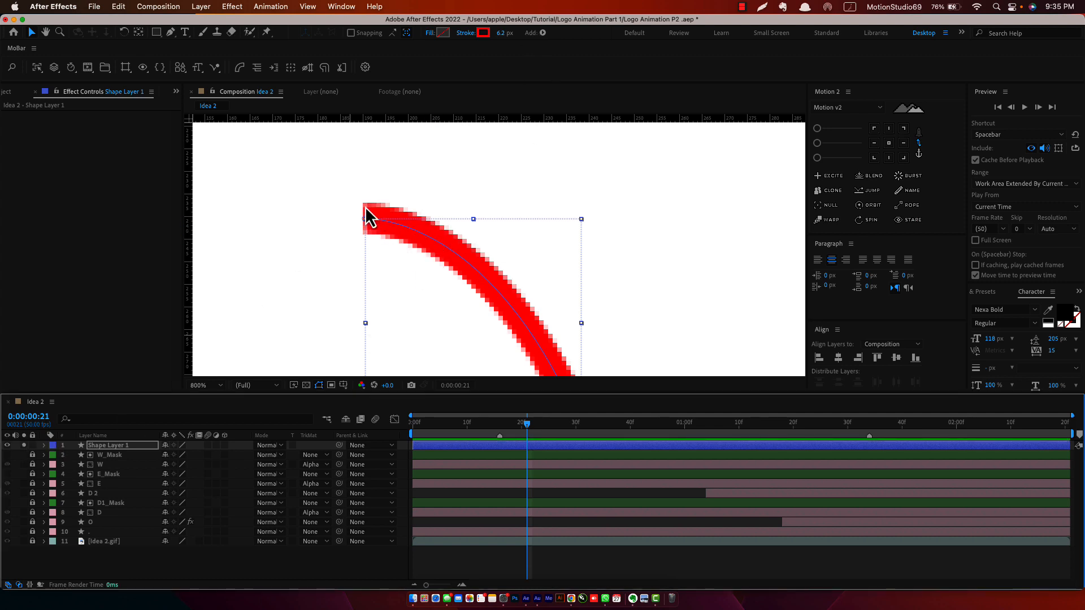
key(comma)
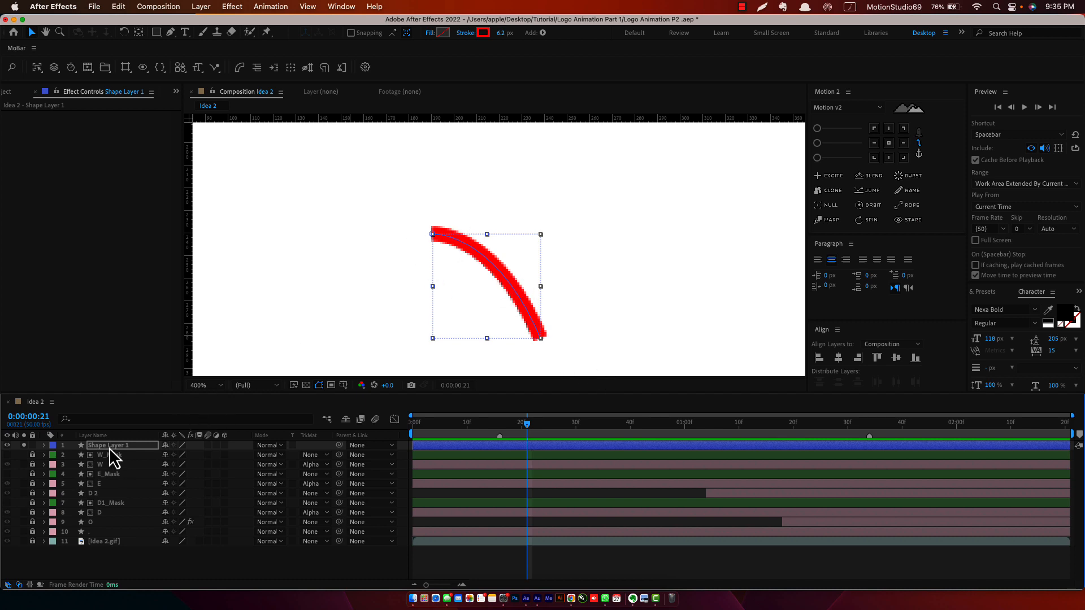
Step: Try setting the Line Cap of Shape Layer 1's stroke to Round Cap, undo it and clear the property search
click(128, 421)
text(cap)
click(185, 485)
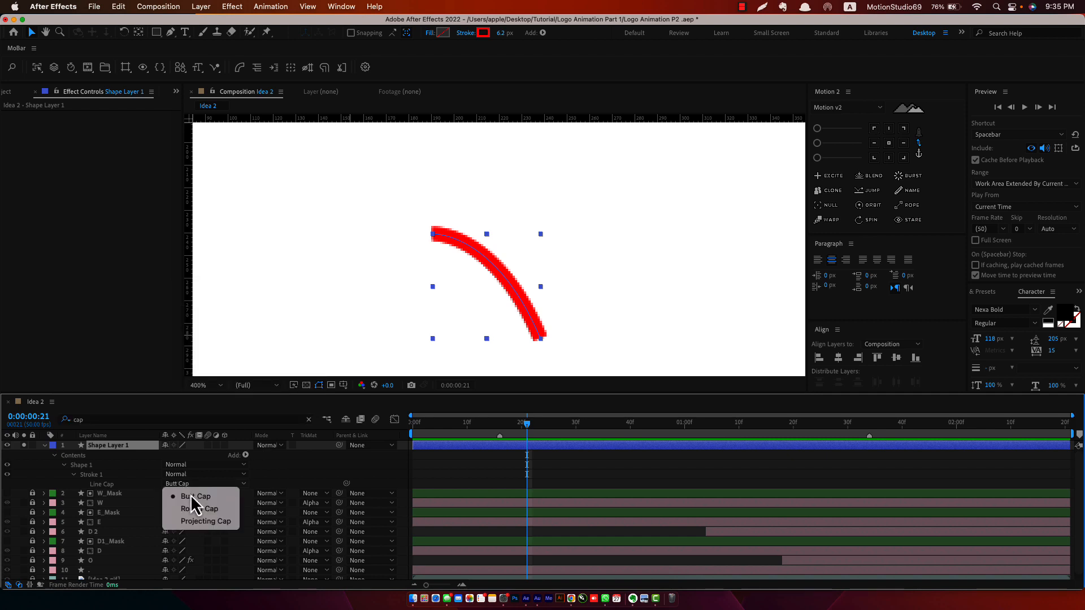
click(217, 509)
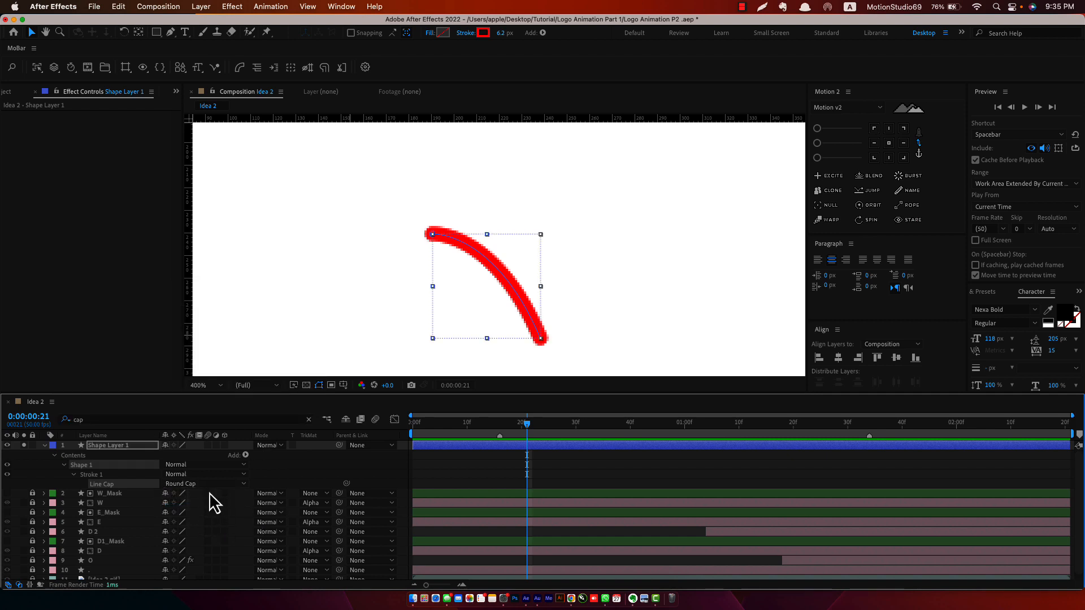
key(super+z)
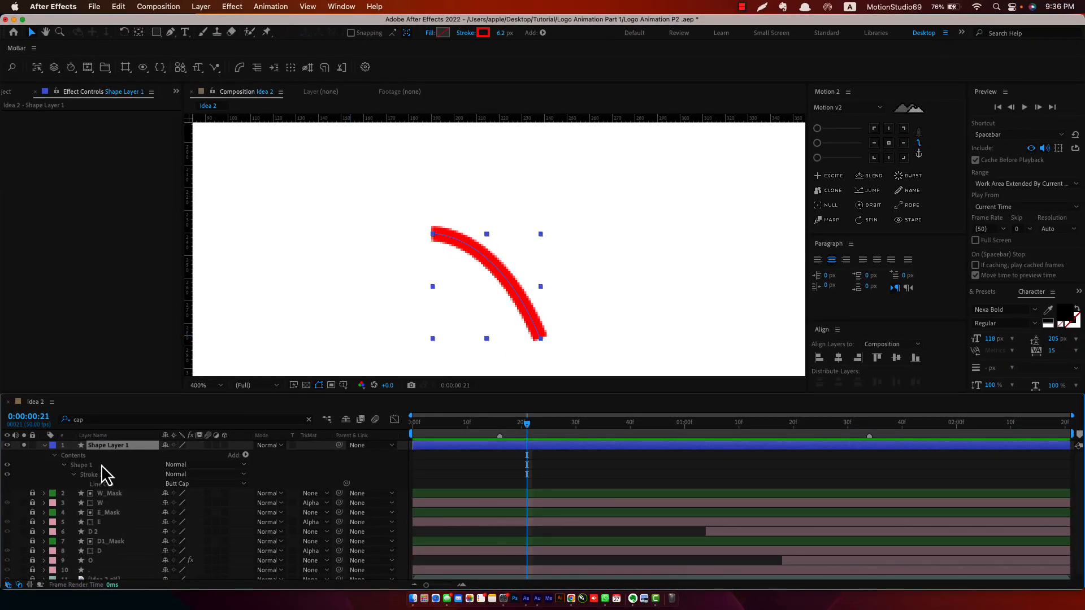
click(310, 420)
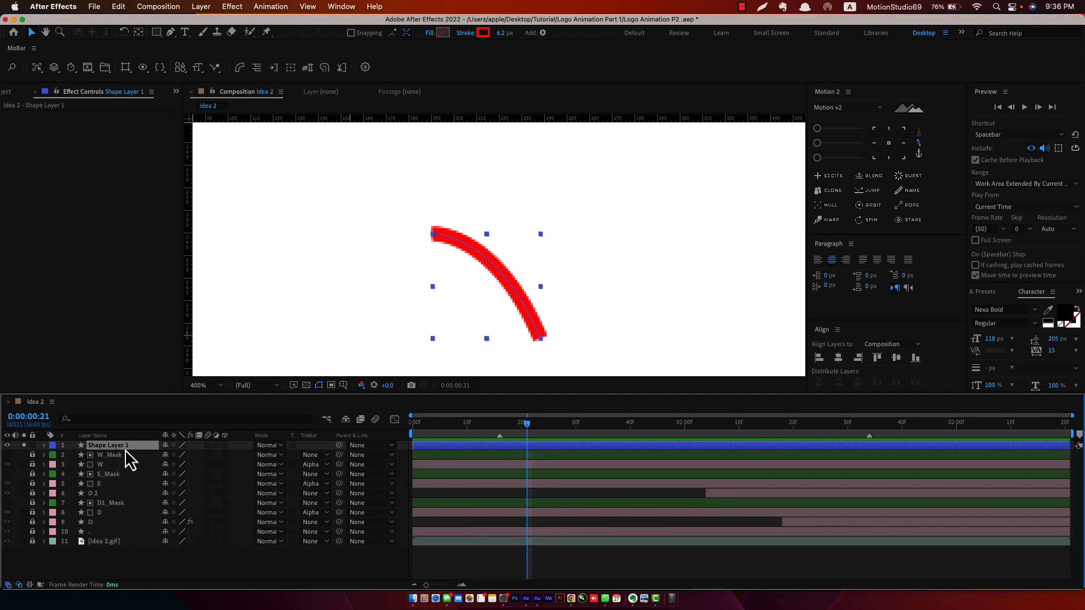
Step: Apply round caps to the curve's stroke with MoBar and turn off solo for Shape Layer 1
click(326, 68)
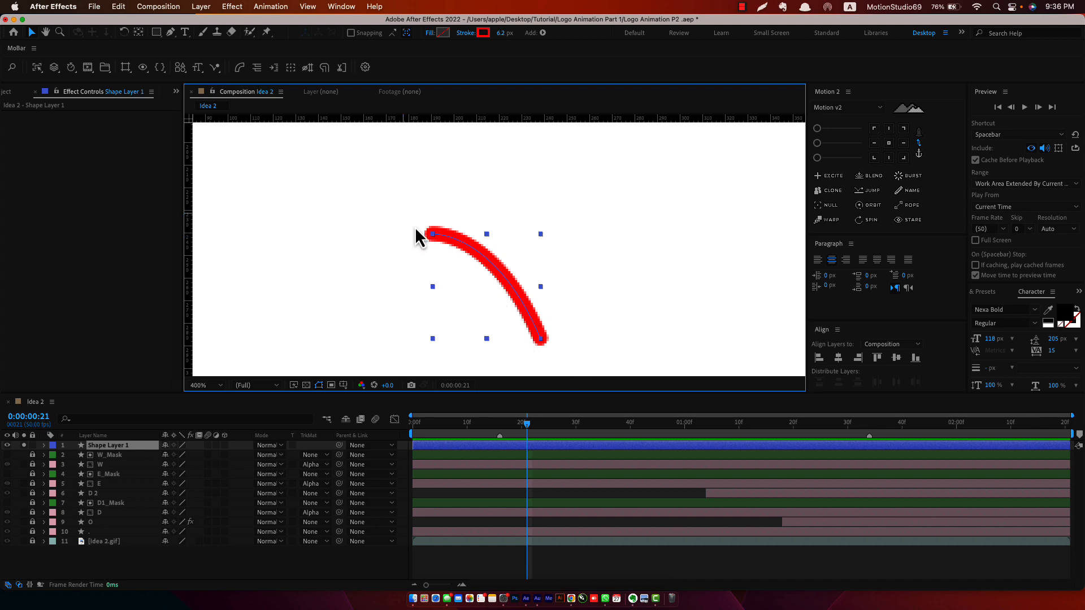
click(359, 563)
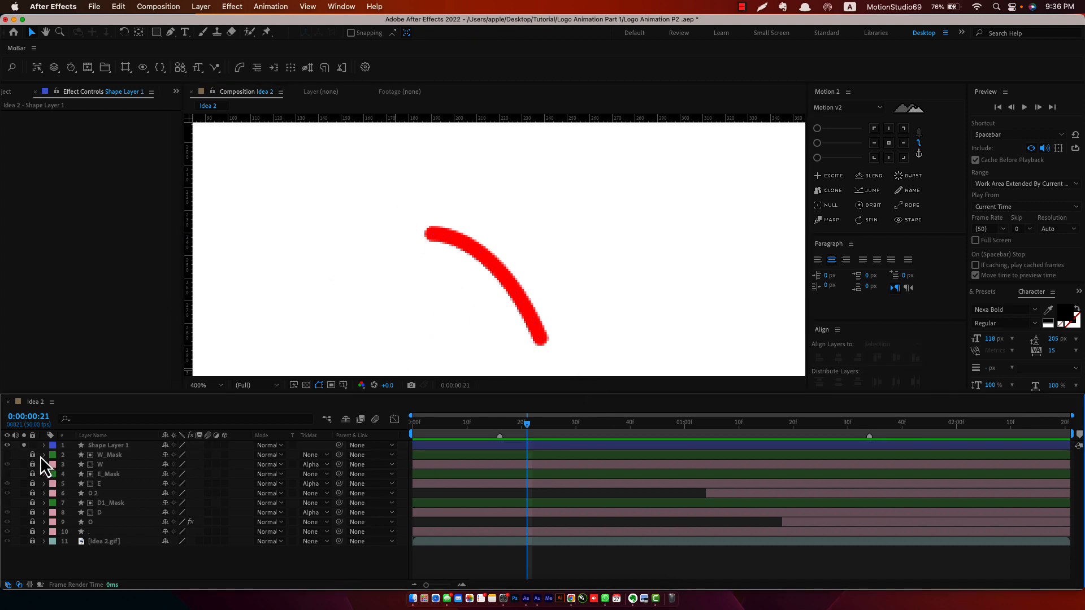
click(25, 447)
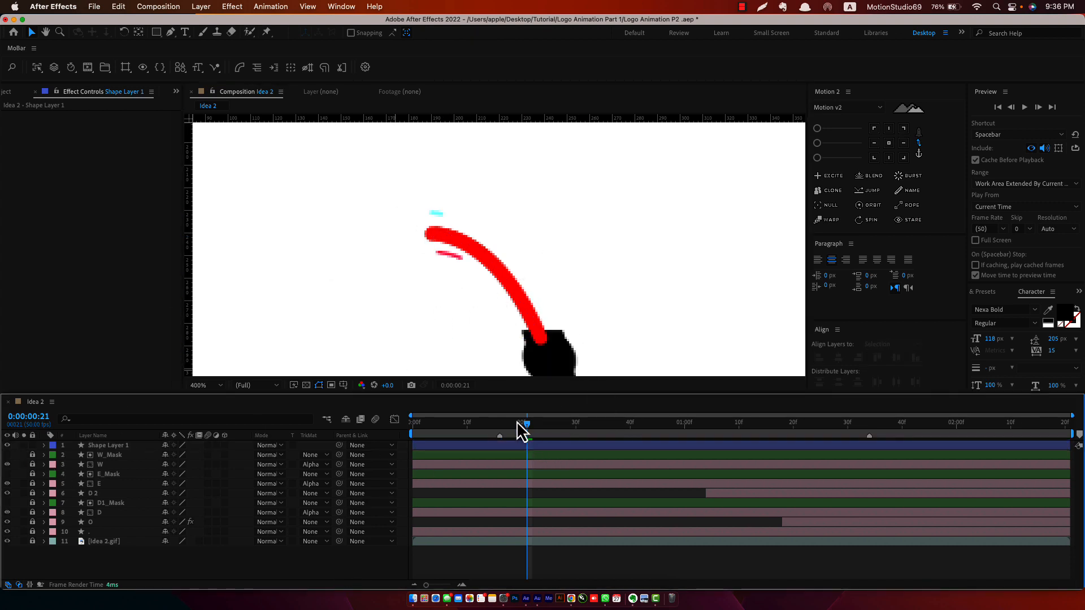
Step: Change Shape Layer 1's stroke color to black (000000), checking the curve against the reference at 0:00:00:24
drag(525, 438, 544, 442)
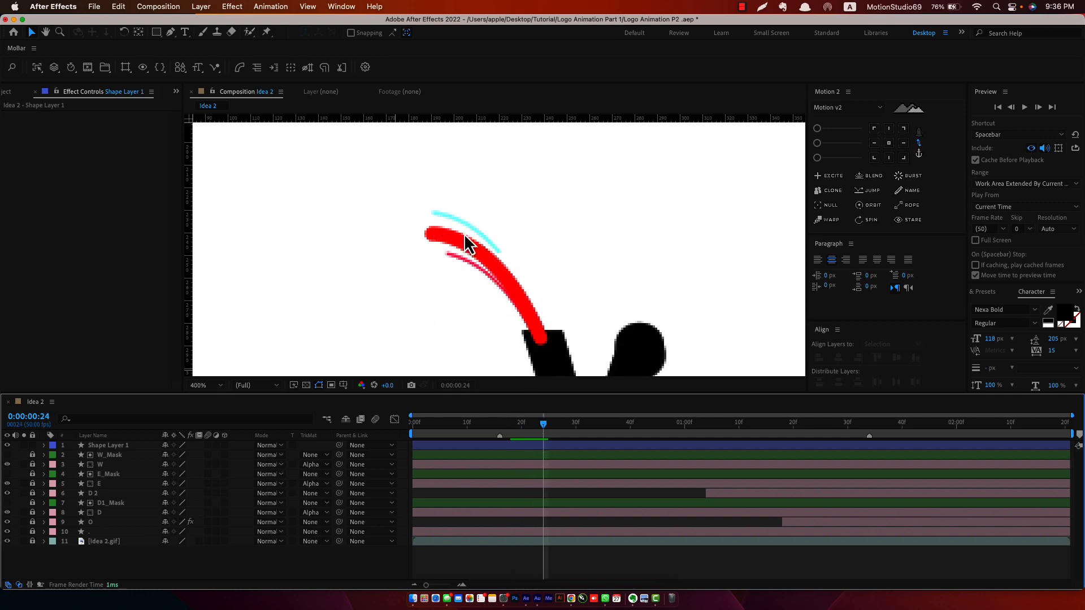
click(114, 446)
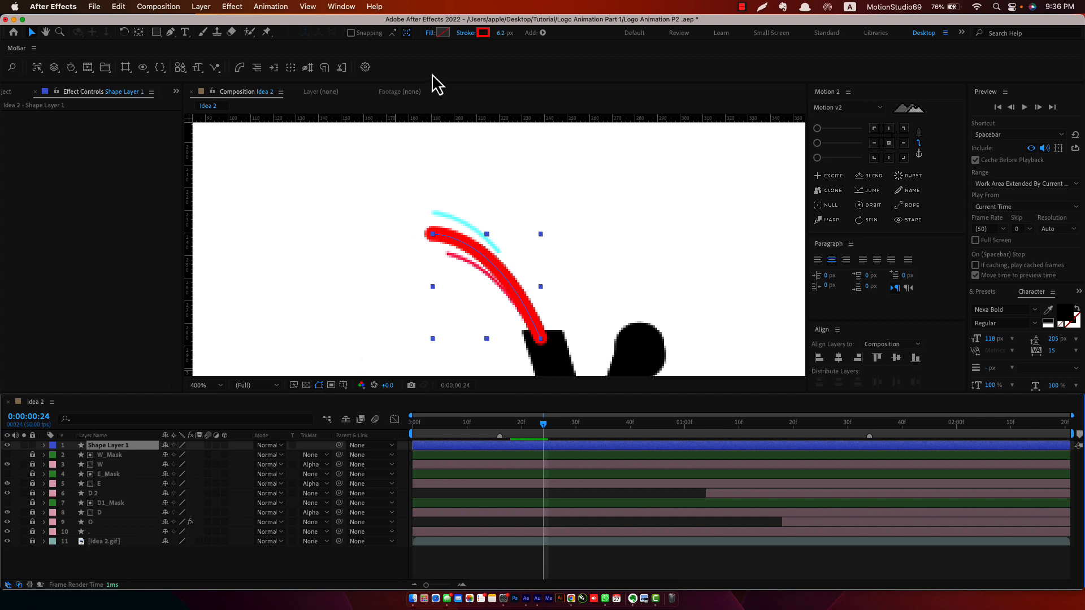
click(484, 33)
click(340, 341)
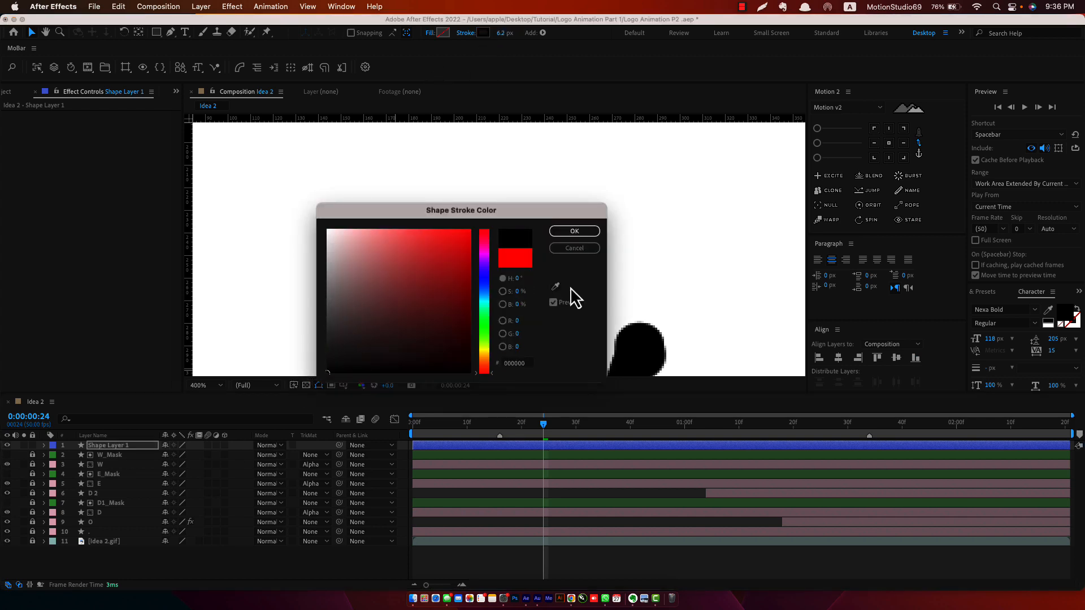
click(574, 231)
click(304, 568)
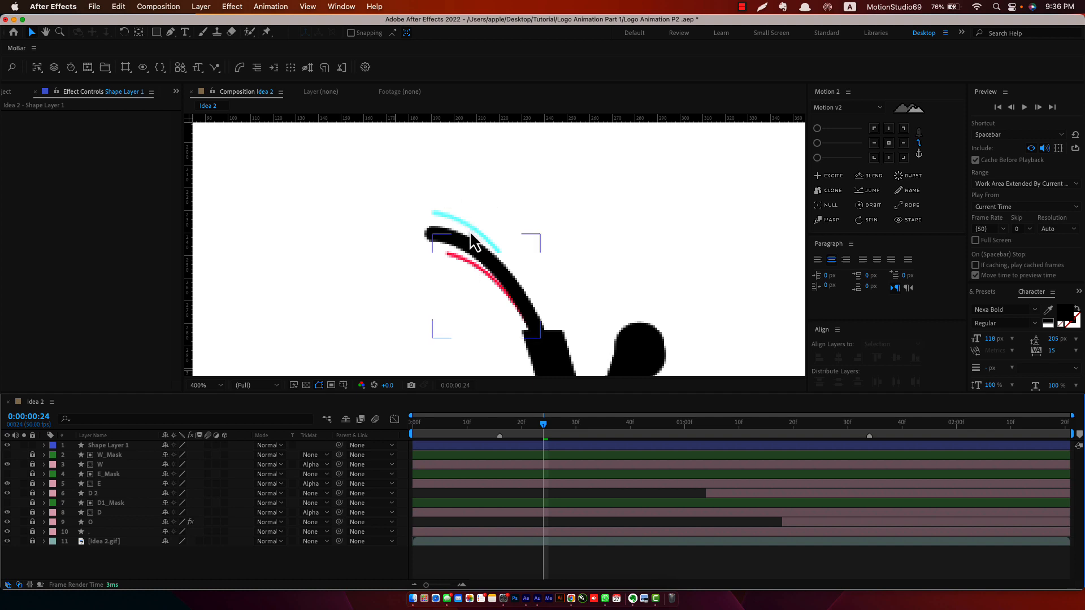
Step: Rename the layer of the black curve above the W as ML_1
click(437, 235)
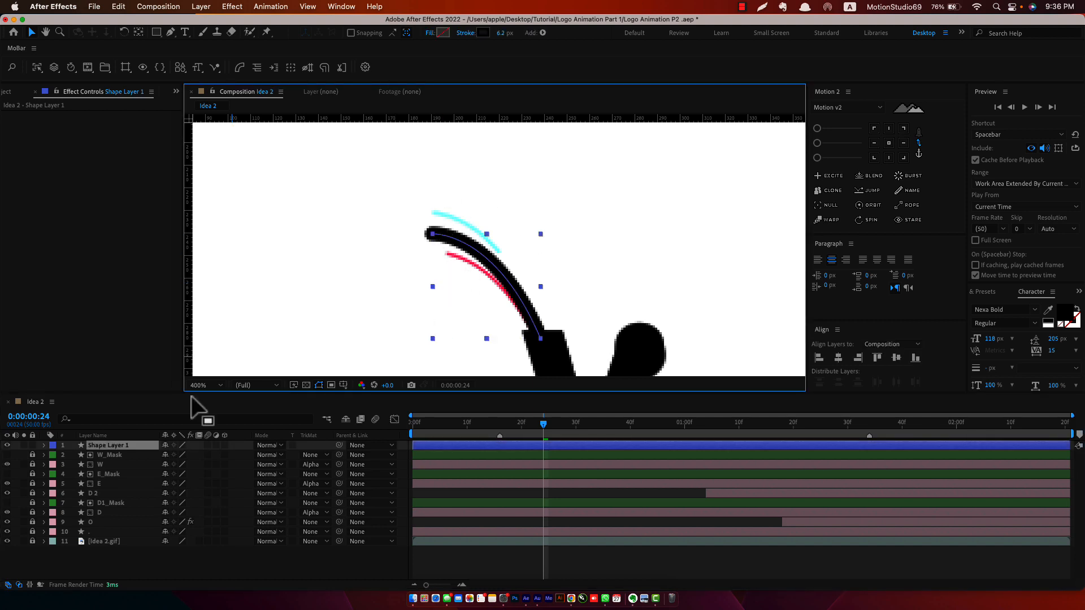
click(121, 447)
key(Return)
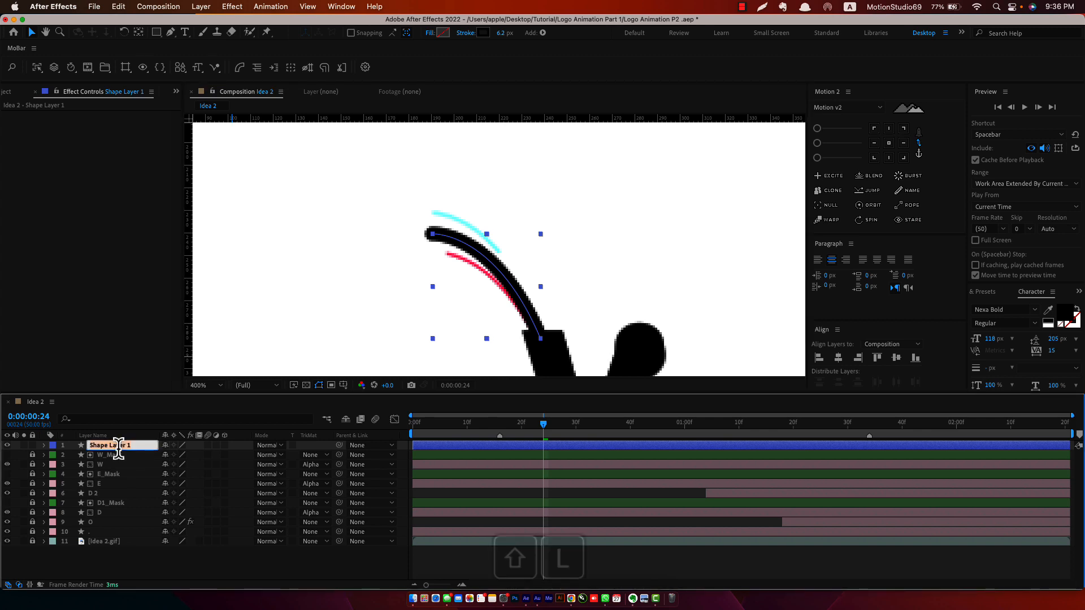
text(ML_1)
key(Return)
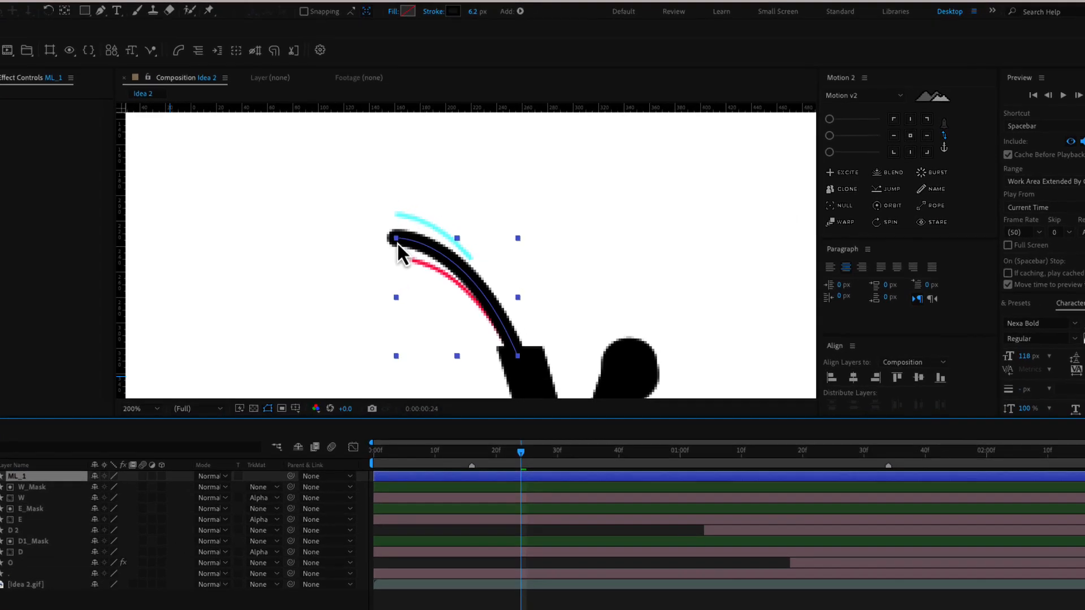
Step: Place a horizontal guide at the peak of the reference's arc between the W and the D, using the frame at 0:00:00:33
scroll(433, 236, down, 2)
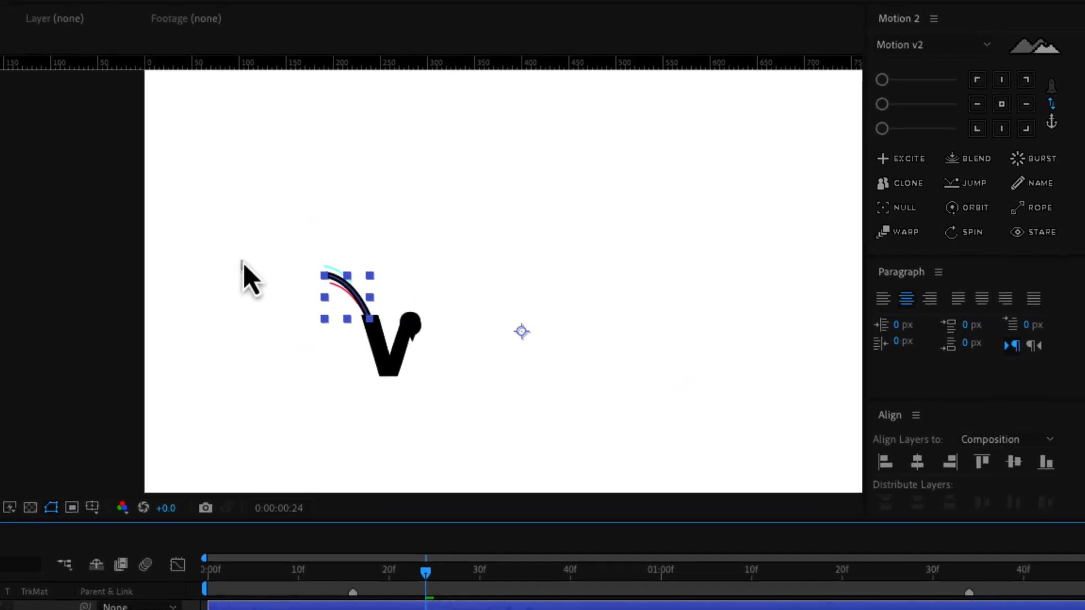
drag(489, 357, 239, 339)
mouse_move(429, 575)
mouse_down()
mouse_move(551, 600)
mouse_move(538, 600)
mouse_move(653, 603)
mouse_move(549, 603)
mouse_up()
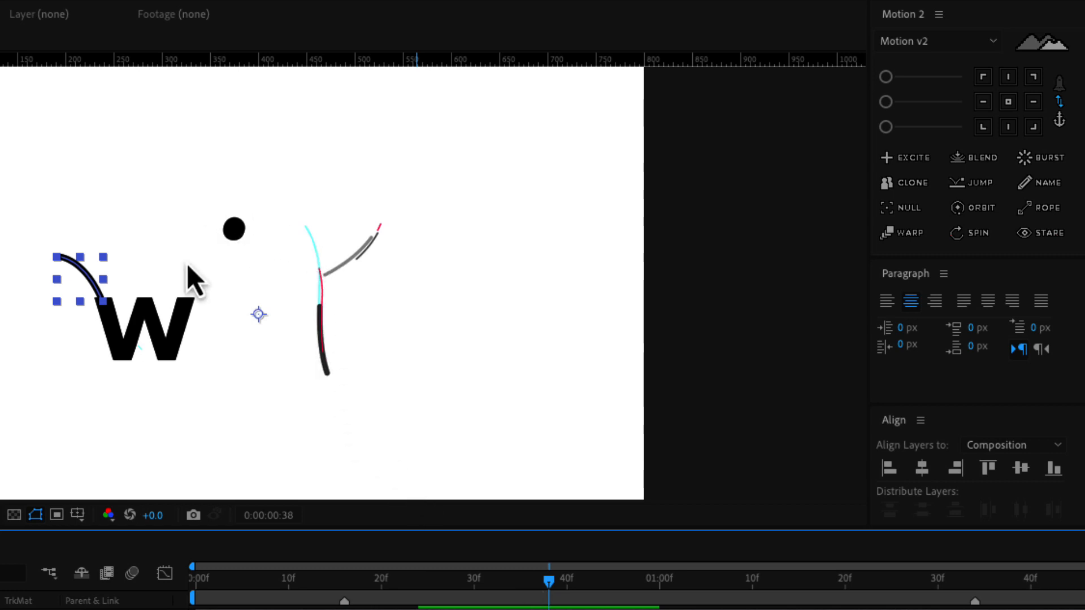
drag(550, 598, 494, 601)
drag(315, 63, 292, 212)
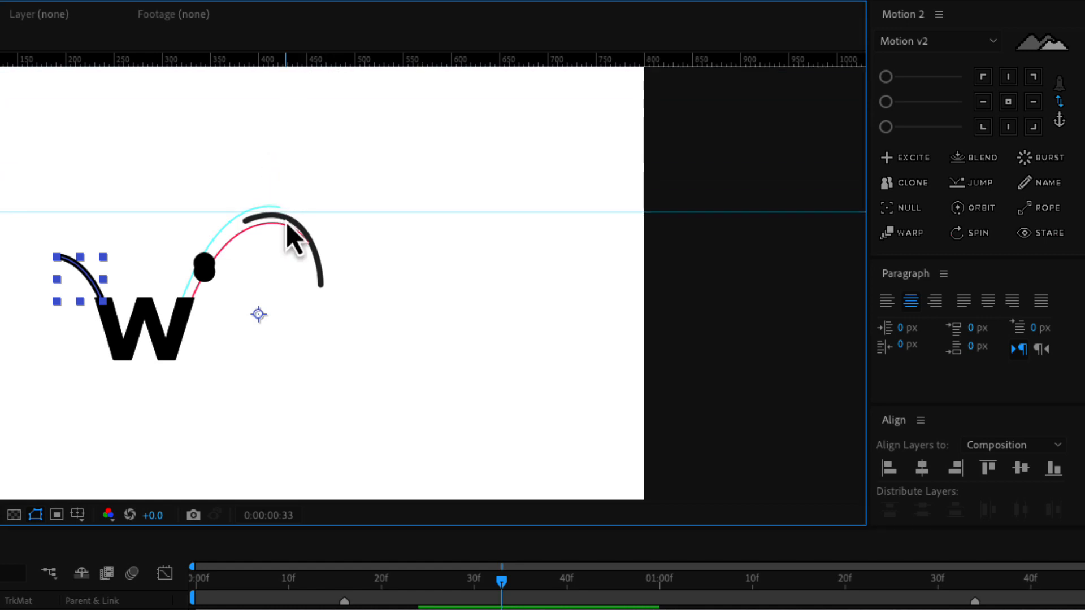
Step: At 0:00:00:30, place a vertical and a horizontal guide crossing on the dot above the W's last stem
drag(503, 599, 474, 604)
key(period)
drag(5, 329, 33, 323)
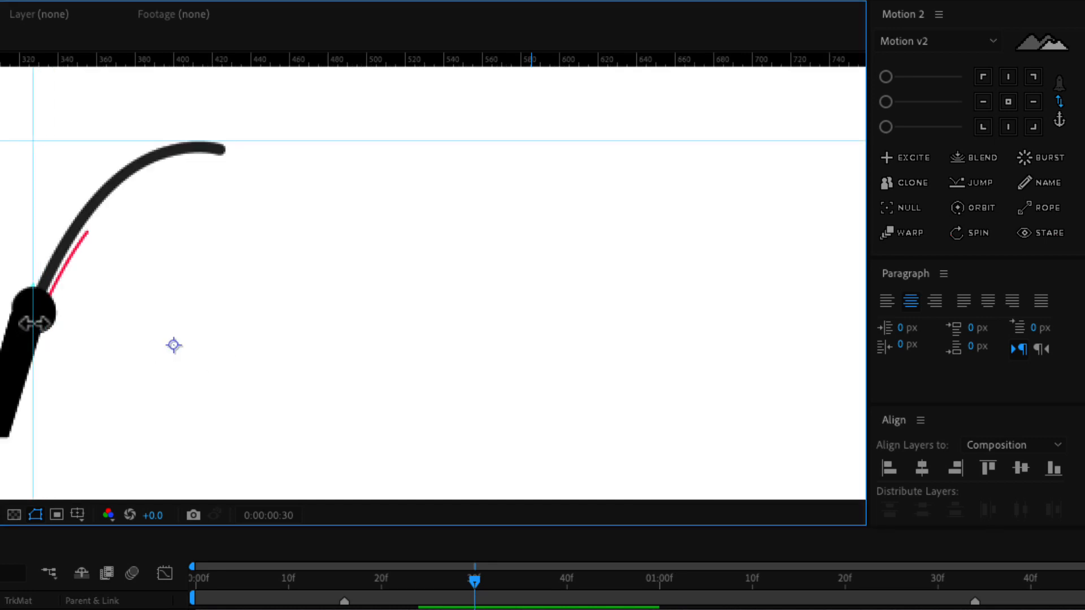
drag(133, 62, 38, 311)
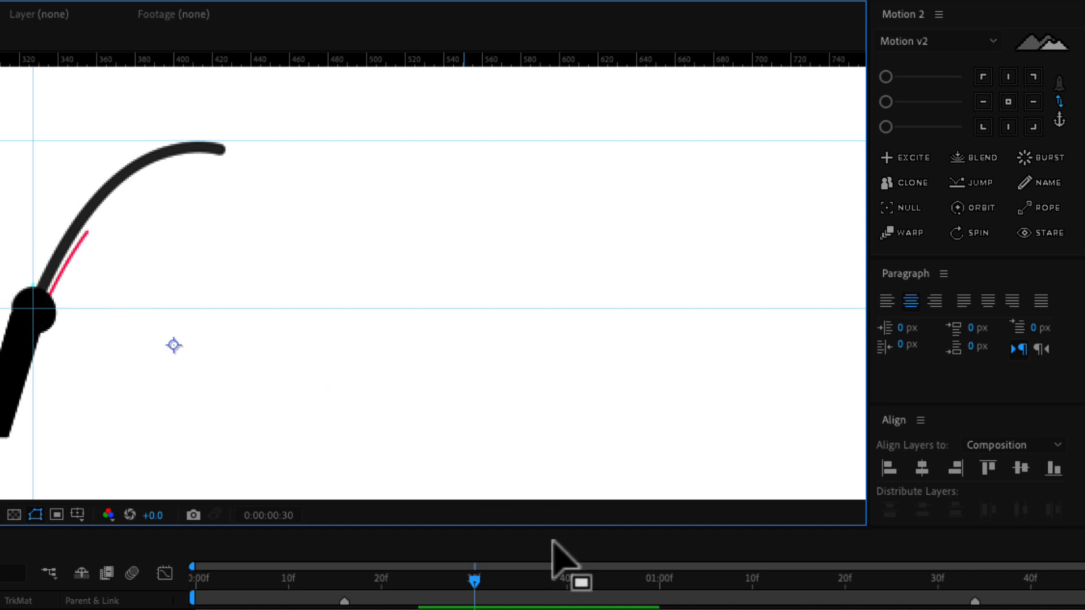
Step: Add vertical guides along the falling streak at 0:00:00:37 and at the final streak's end at 0:00:01:07, plus a horizontal guide along its low point
click(539, 591)
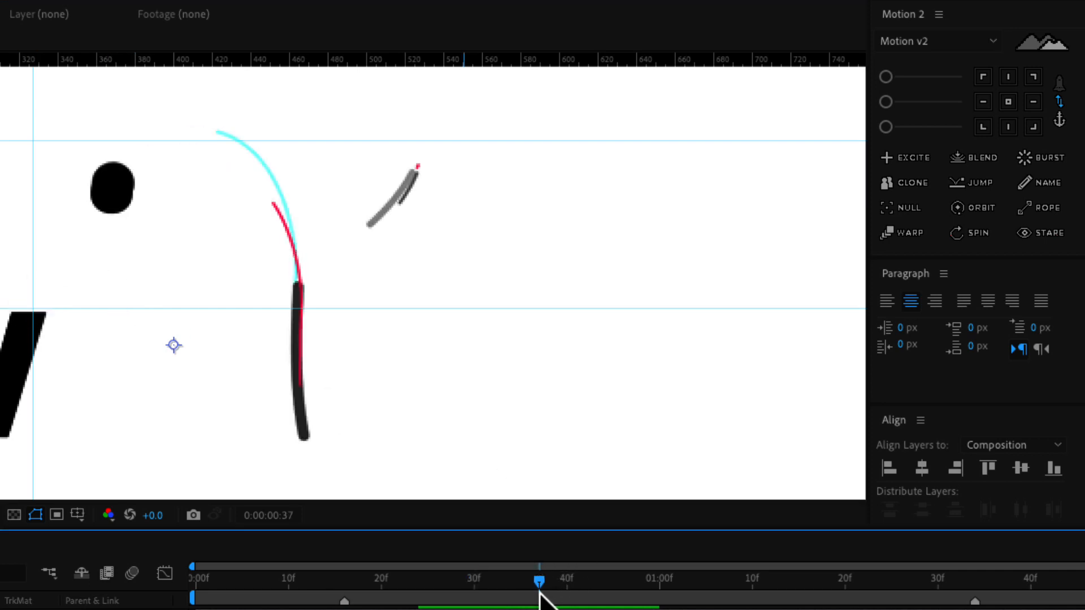
drag(5, 339, 299, 340)
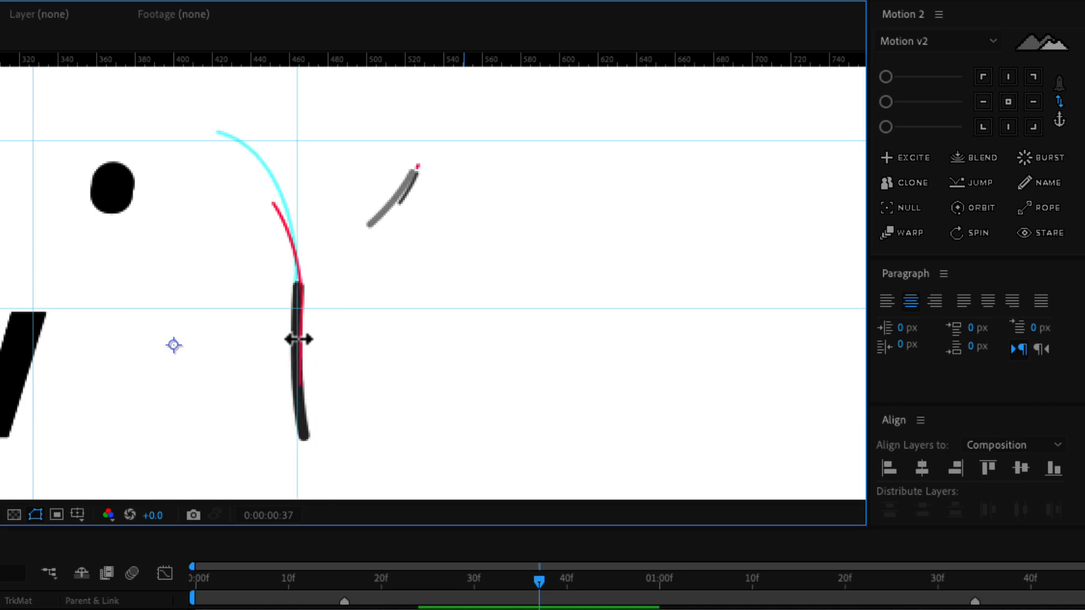
click(575, 589)
scroll(373, 339, down, 1)
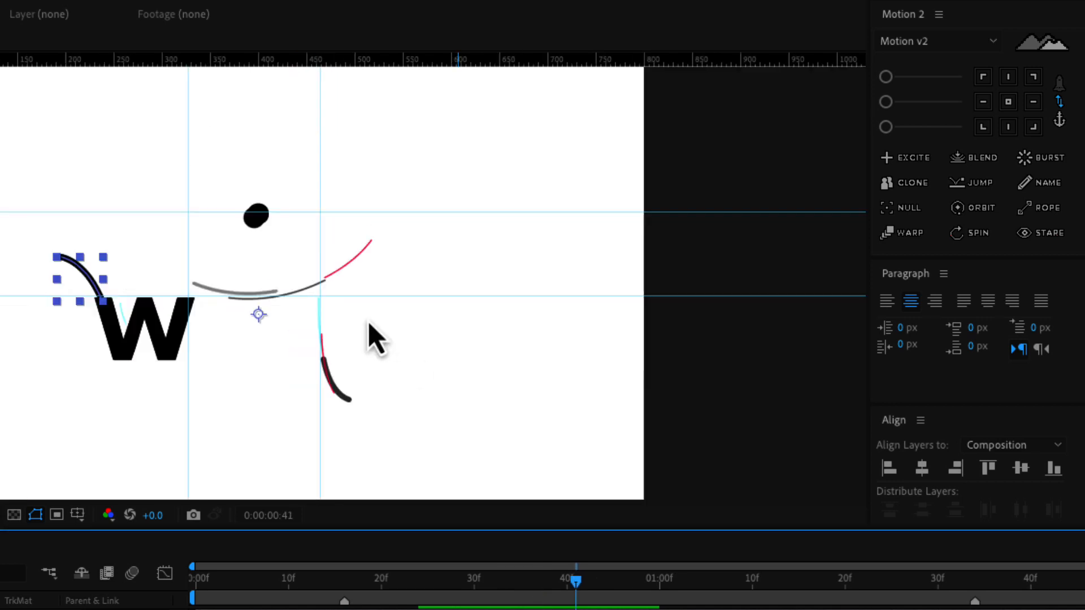
drag(606, 582, 724, 582)
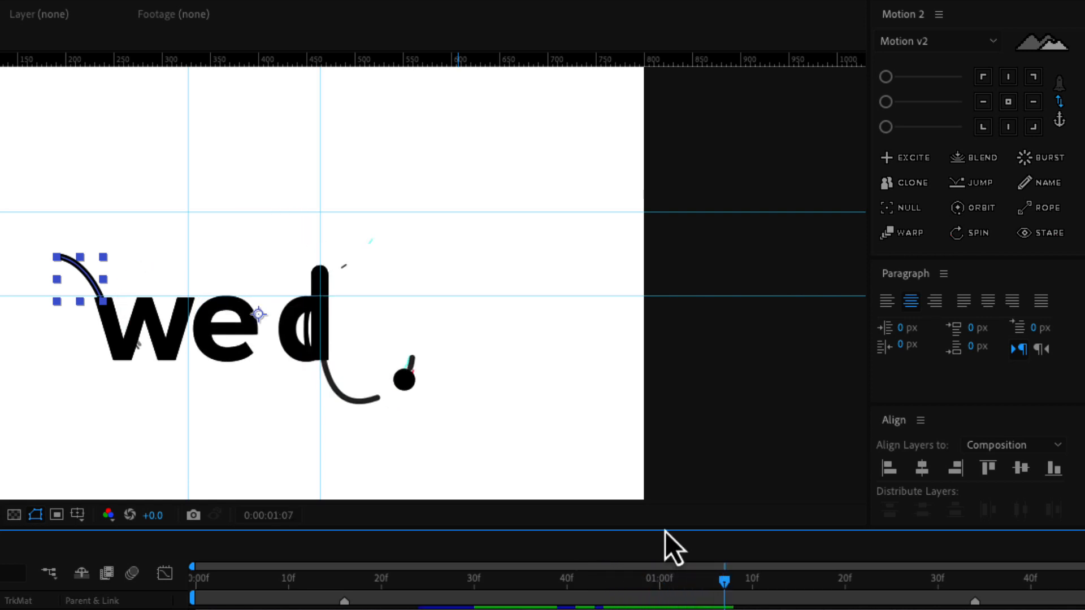
drag(1, 407, 414, 410)
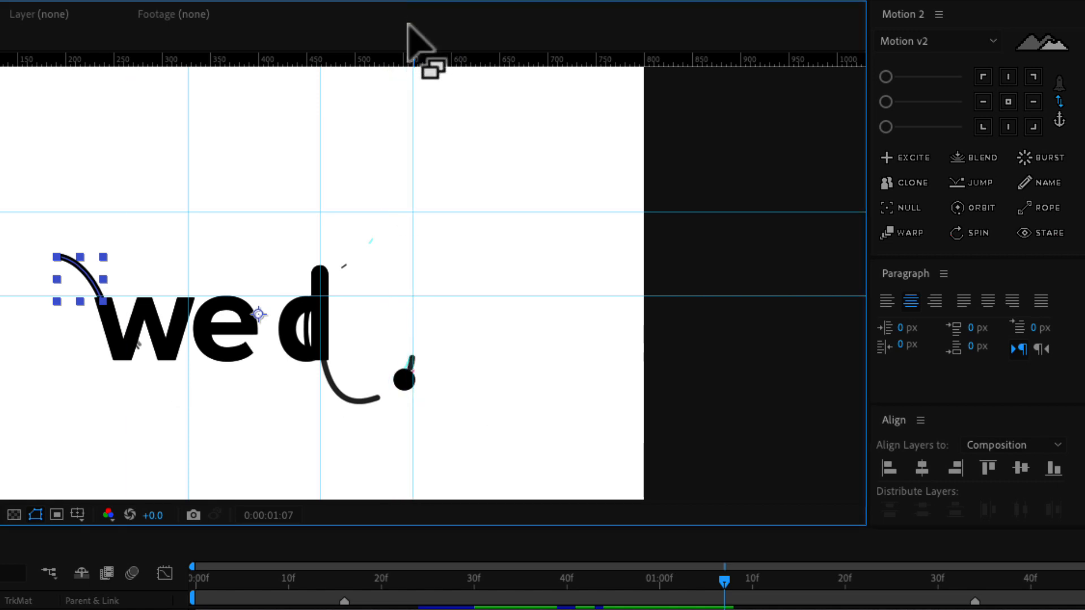
drag(390, 61, 441, 407)
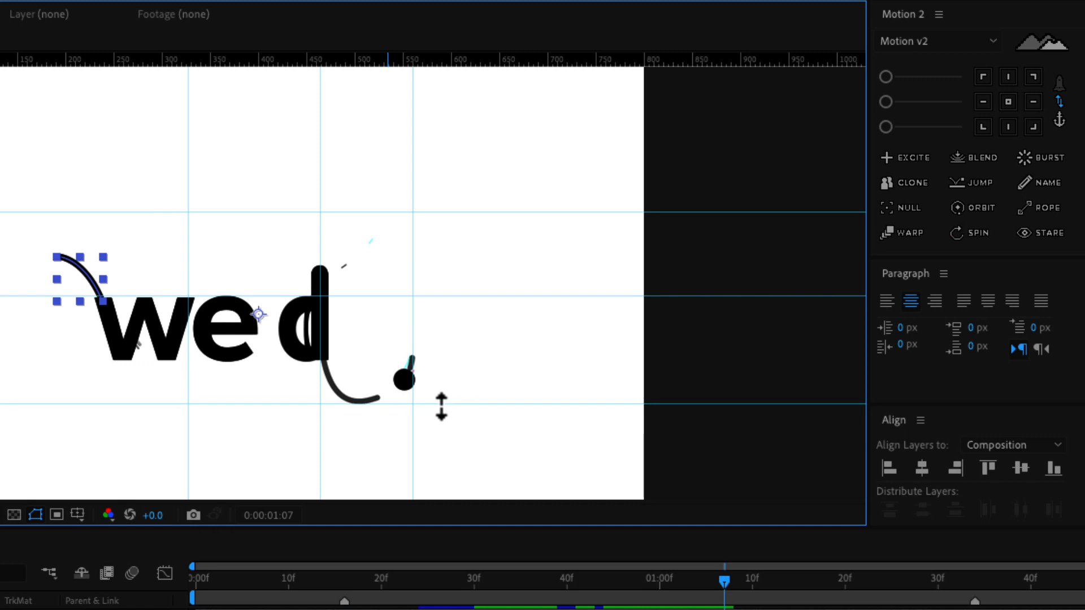
Step: Go to 0:00:01:02, save the project and deselect all layers for a new Pen tool shape
drag(737, 586, 678, 581)
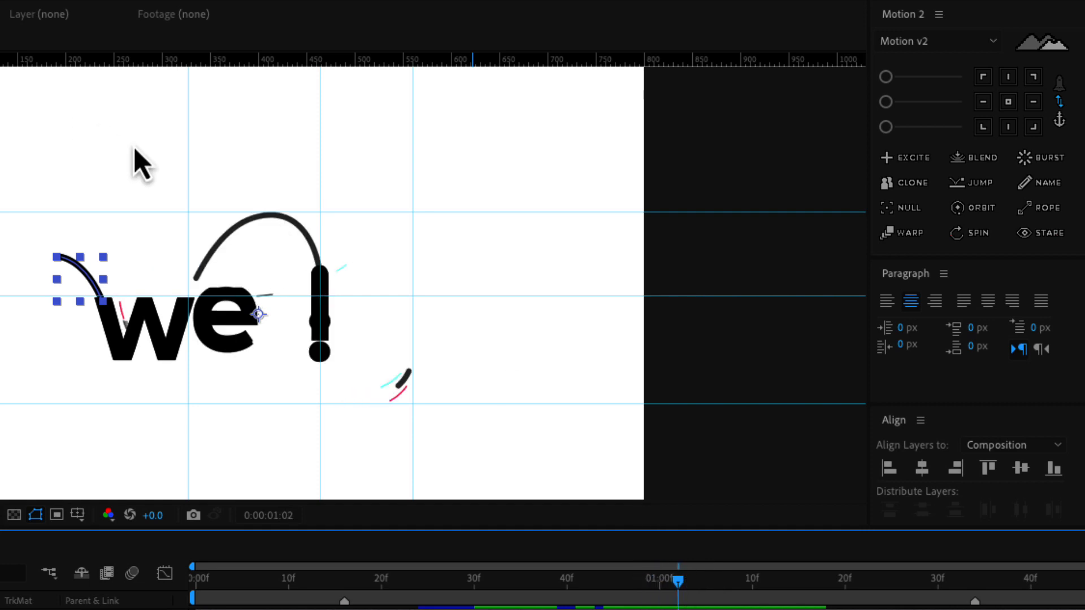
key(super+s)
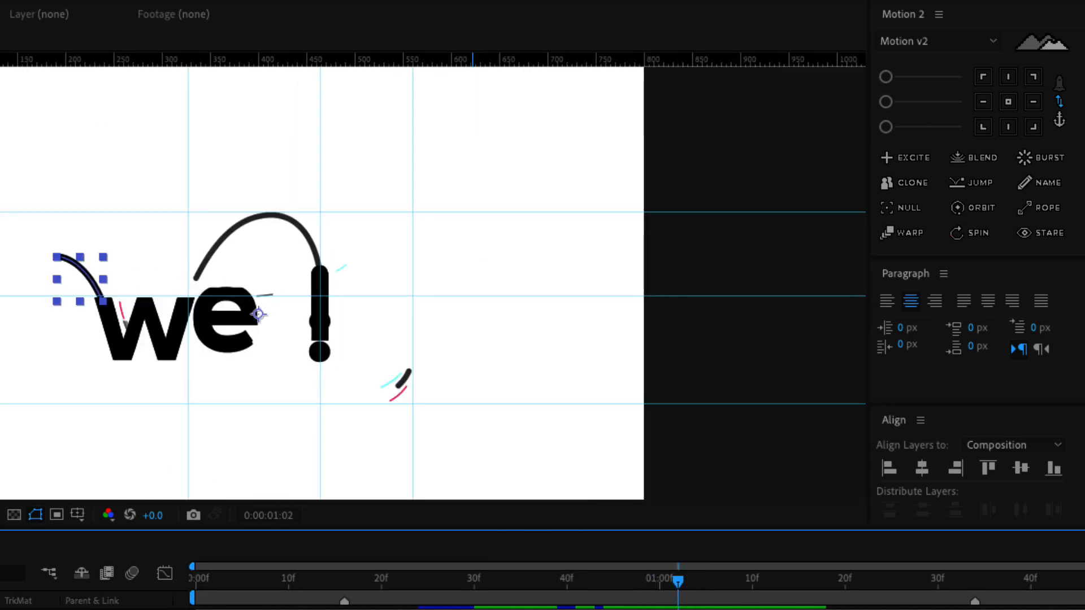
key(super+shift+a)
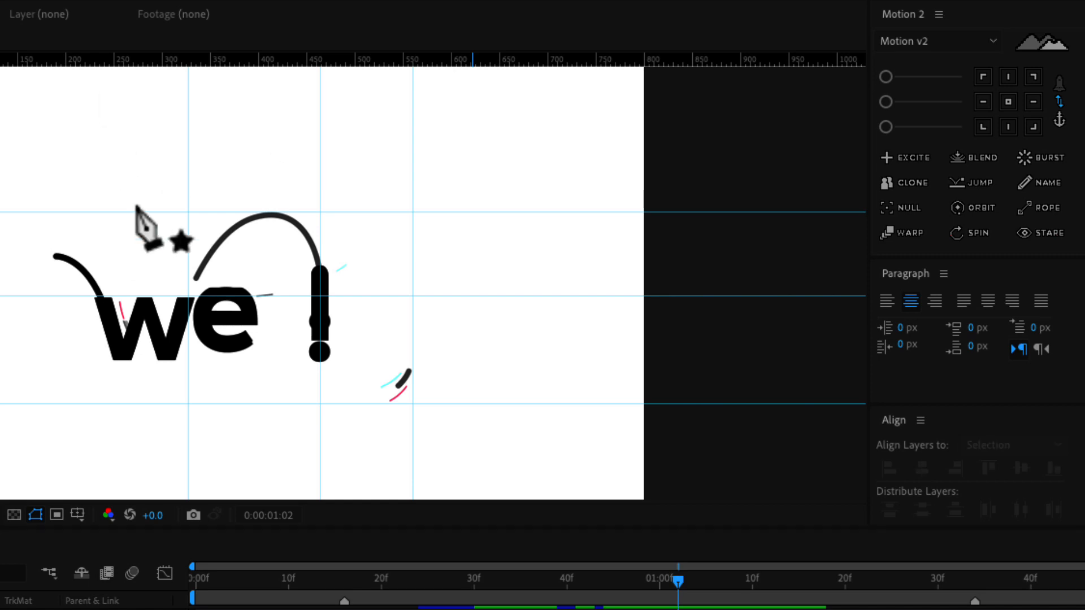
Step: Draw a four-point path from the W's last stem over the arc's peak, down the D's stem and up to the last vertical guide
click(193, 290)
key(super+z)
key(super+z)
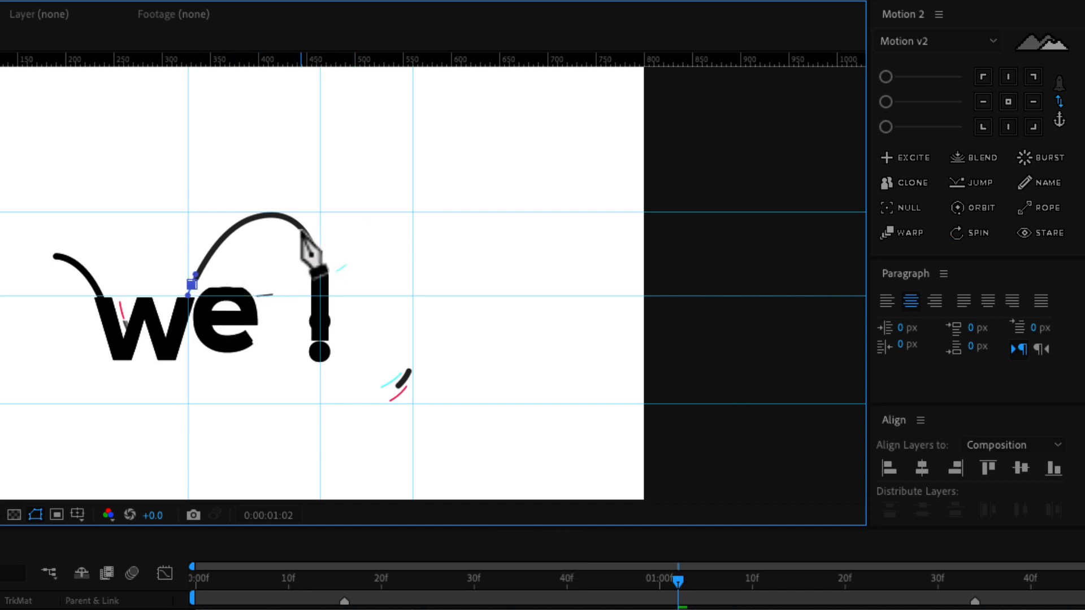
drag(272, 214, 318, 217)
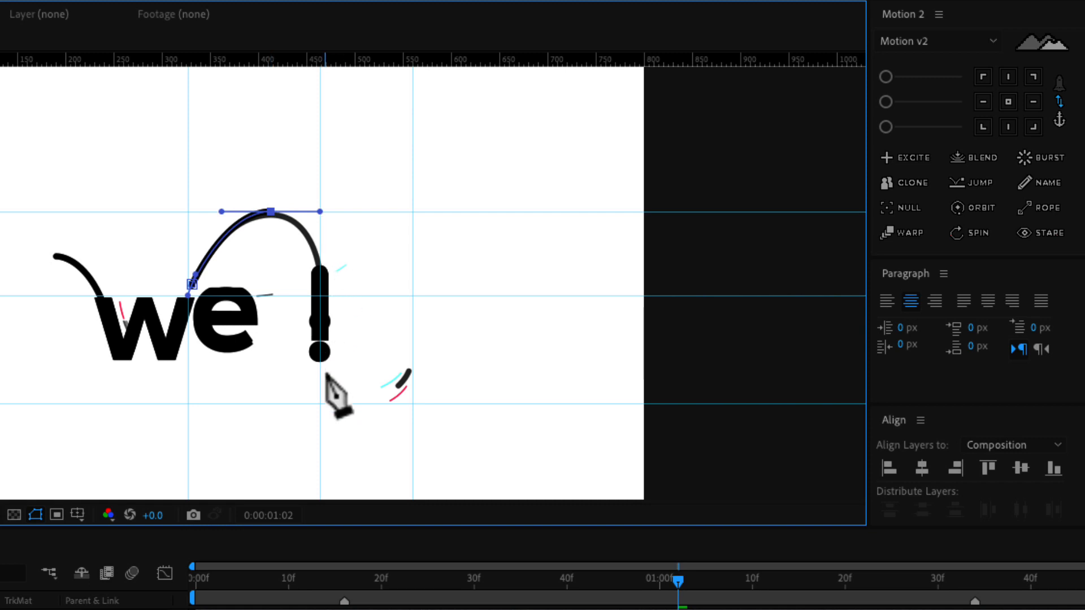
click(319, 403)
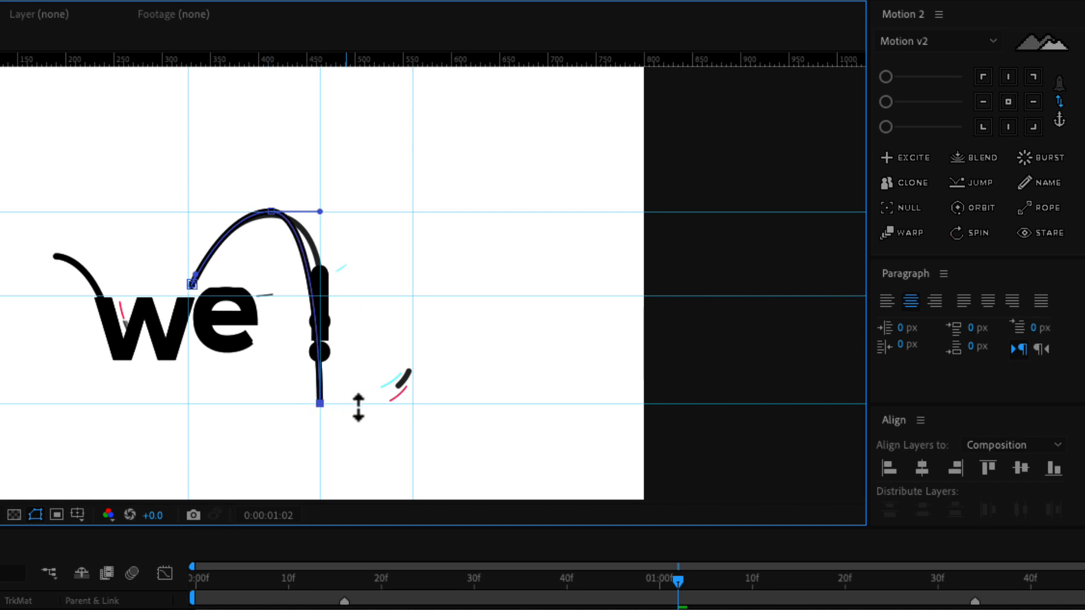
drag(412, 360, 443, 271)
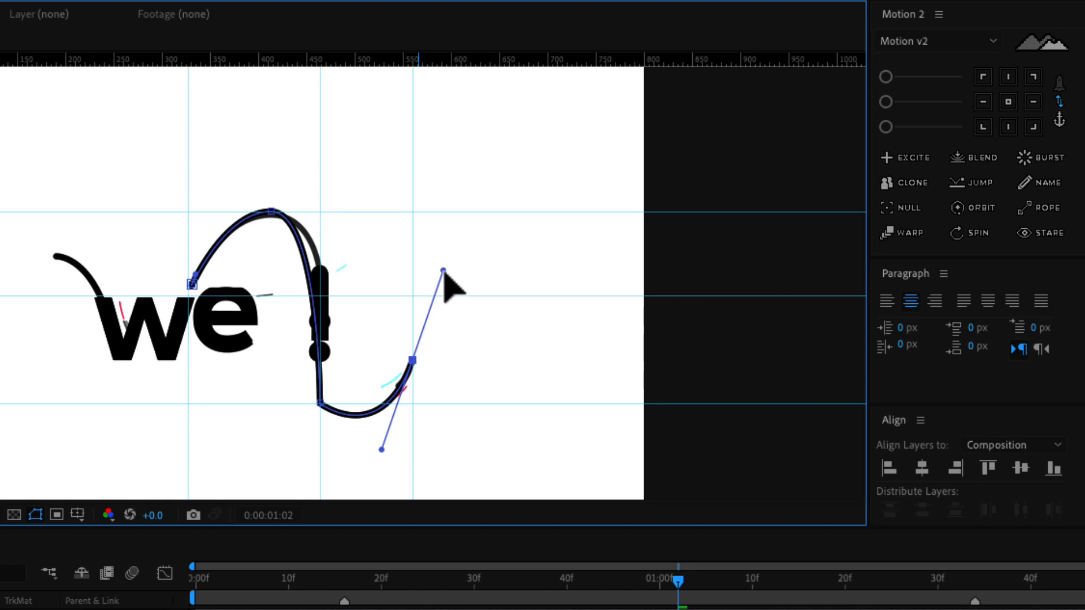
Step: Convert the path's lower point to a smooth one with vertical handles and lengthen the peak point's handle toward the D
click(320, 405)
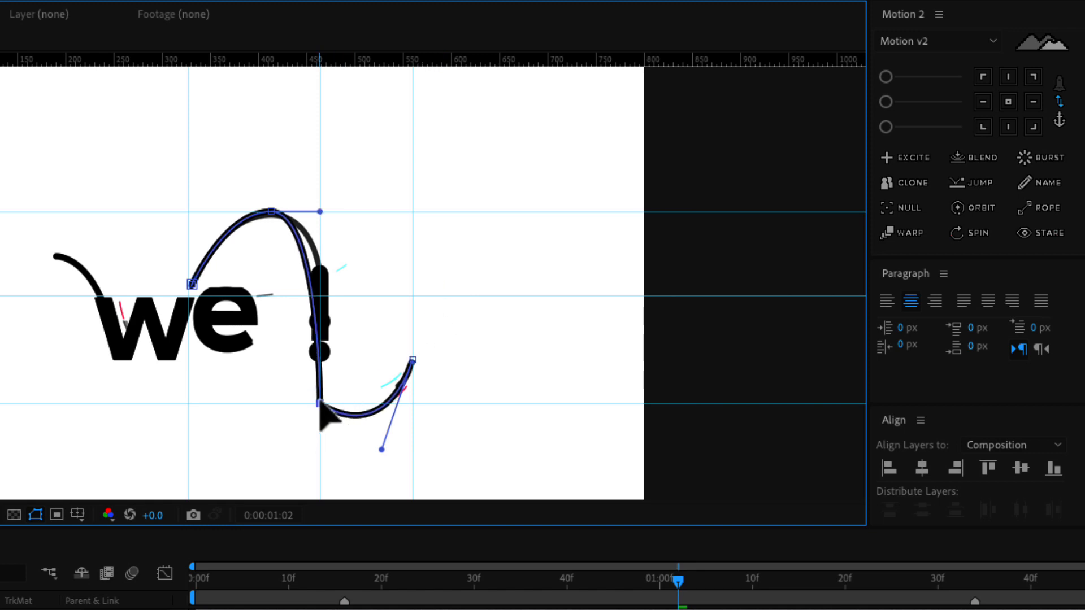
drag(318, 414, 318, 435)
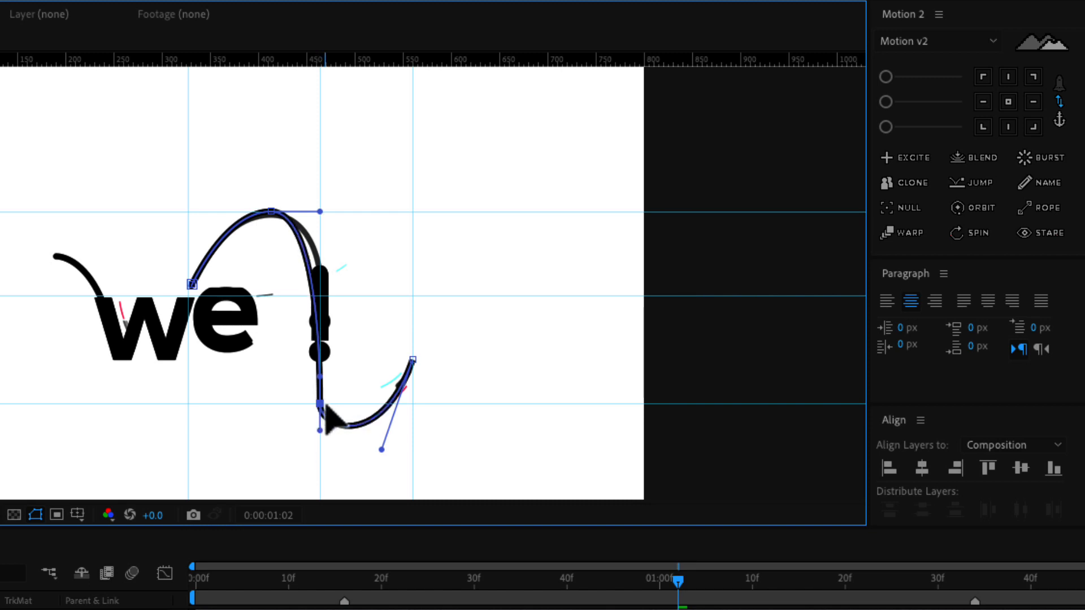
drag(321, 213, 337, 213)
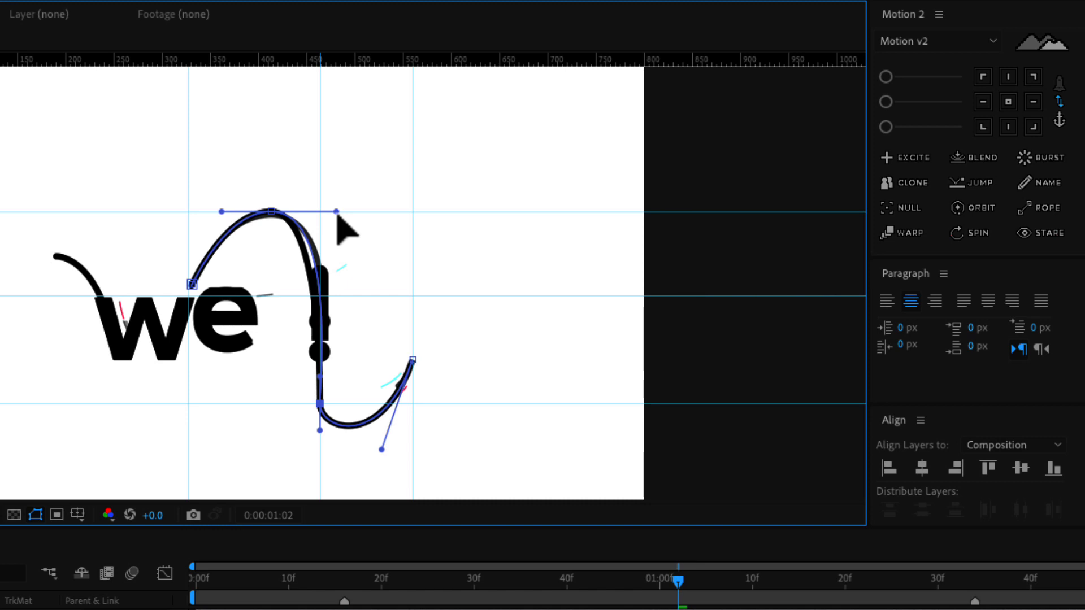
drag(339, 215, 333, 215)
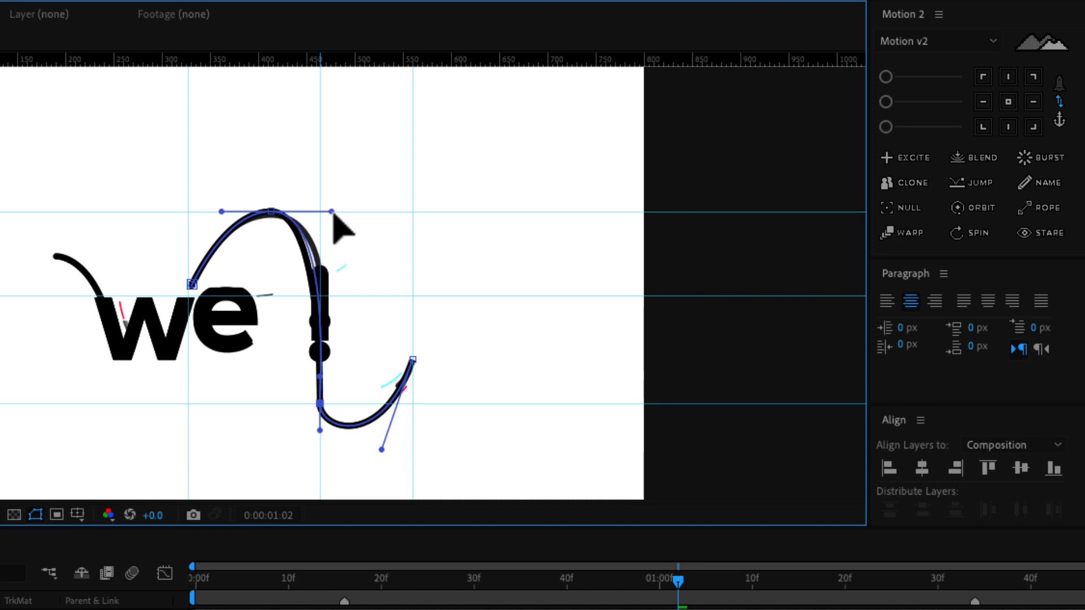
Step: Move the path's peak point slightly down onto the reference arc and extend its handle on the D side
scroll(283, 240, up, 1)
key(space)
drag(201, 190, 255, 243)
scroll(255, 242, up, 1)
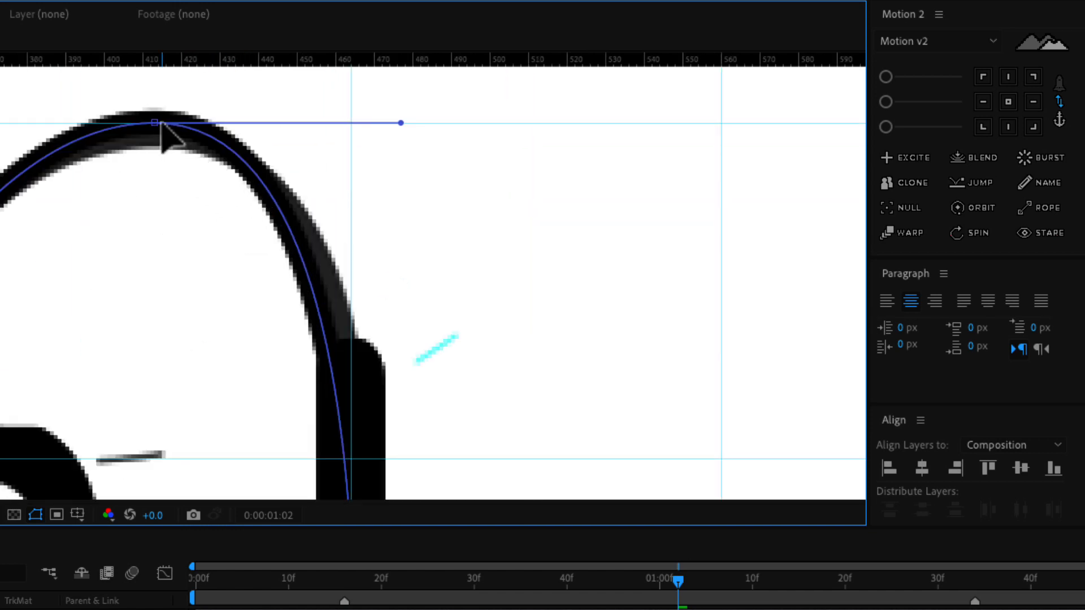
drag(153, 122, 156, 136)
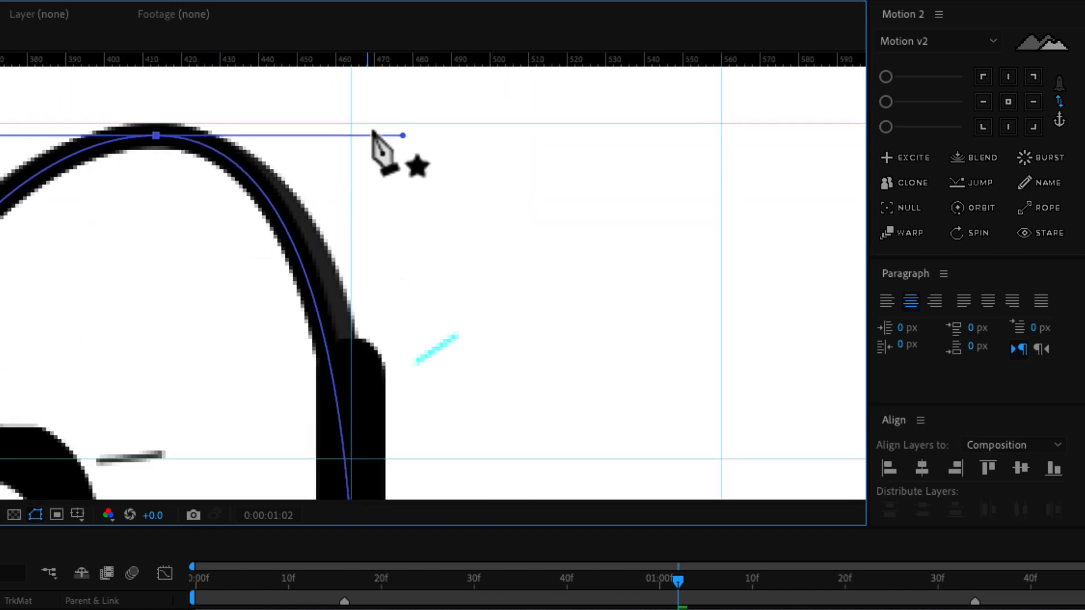
drag(405, 136, 439, 137)
Step: Tilt and lengthen the handles of the path's lower point, adjust the end point's handle outward, and deselect the path
scroll(271, 165, down, 1)
drag(422, 406, 379, 184)
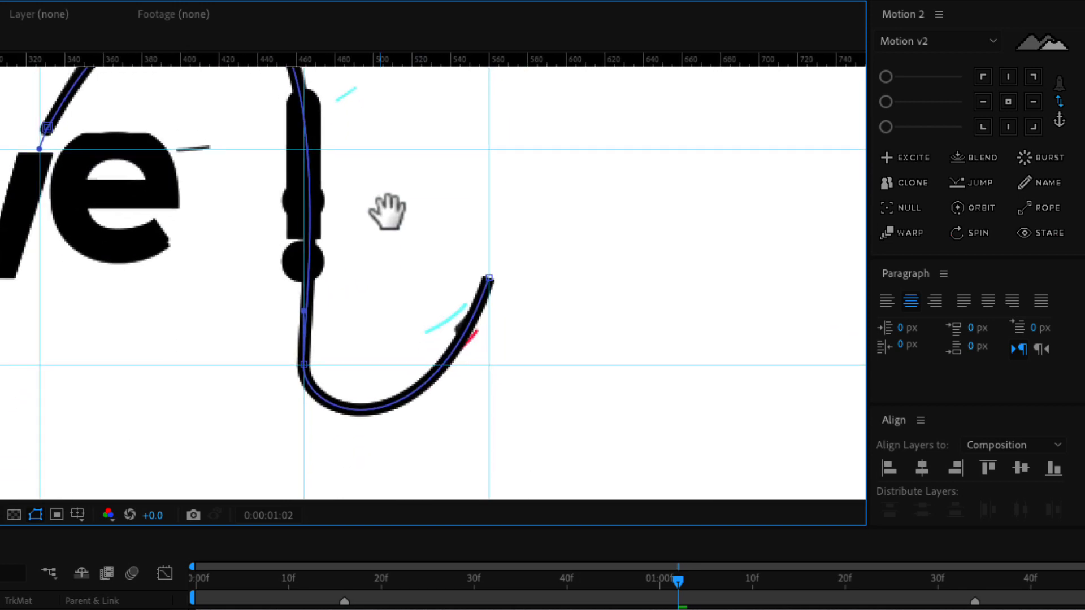
click(304, 366)
drag(303, 310, 287, 305)
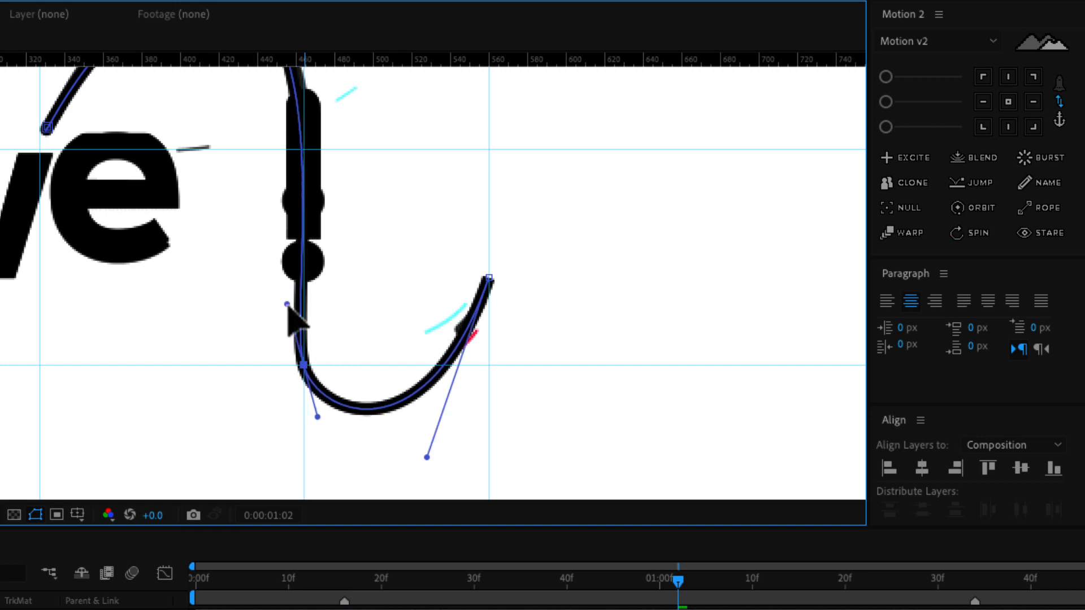
drag(317, 417, 315, 438)
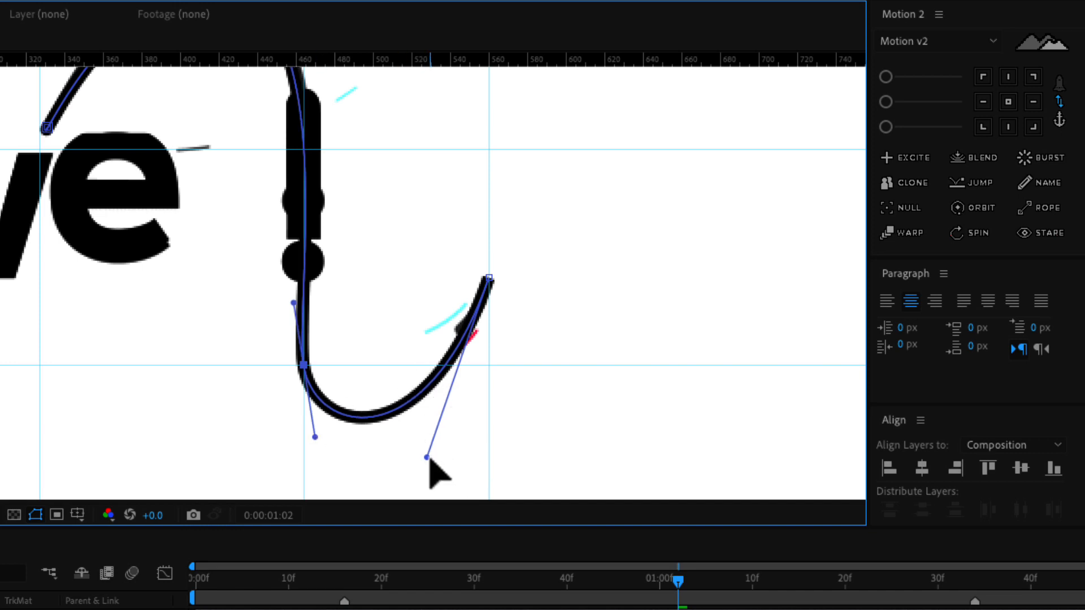
drag(427, 457, 446, 453)
scroll(390, 390, down, 2)
click(675, 602)
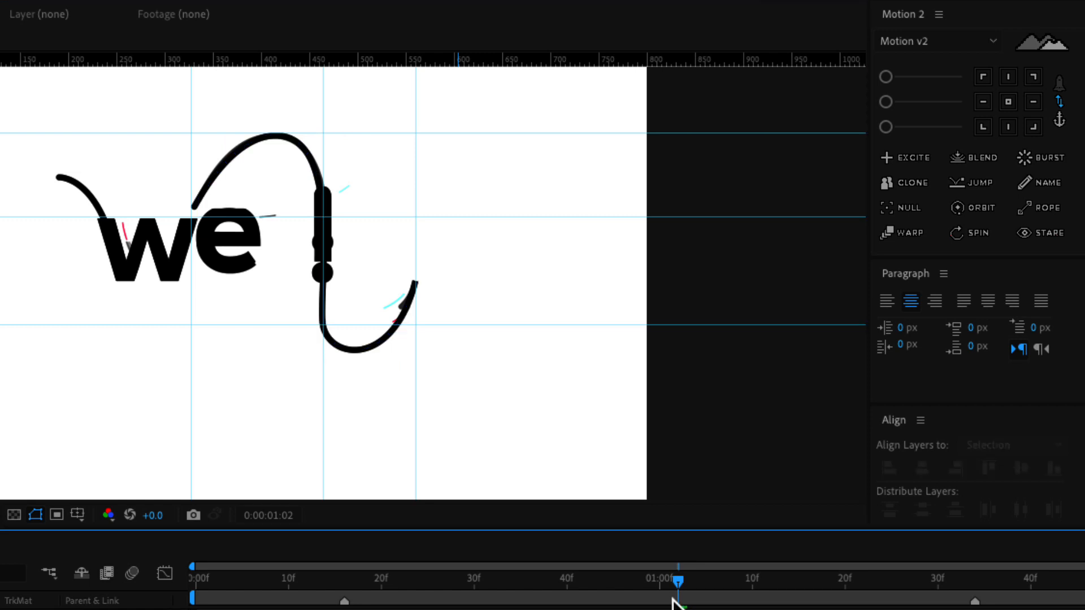
Step: At 0:00:01:07, raise the path's lower point to the base of the D's stem and tilt the end point's handle to match the reference curve
drag(678, 599, 721, 597)
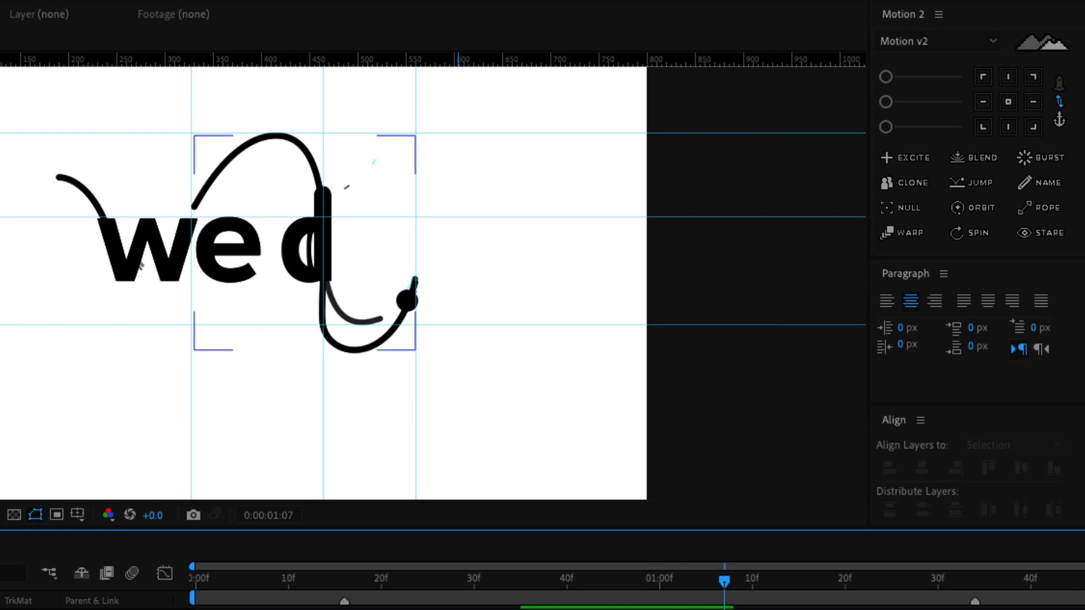
click(452, 609)
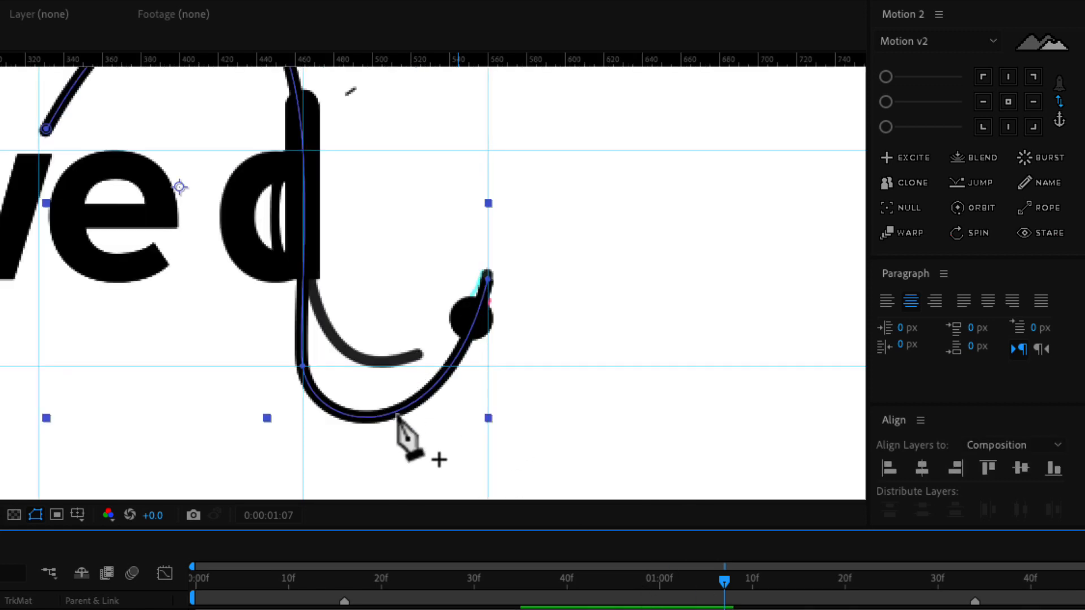
click(303, 367)
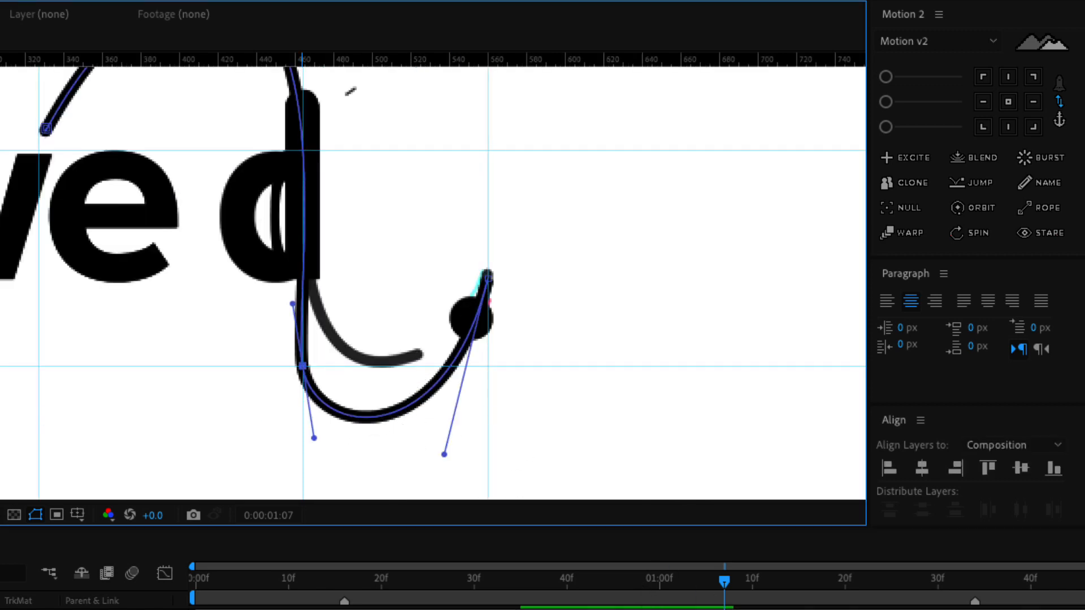
drag(303, 368, 304, 274)
drag(444, 455, 401, 431)
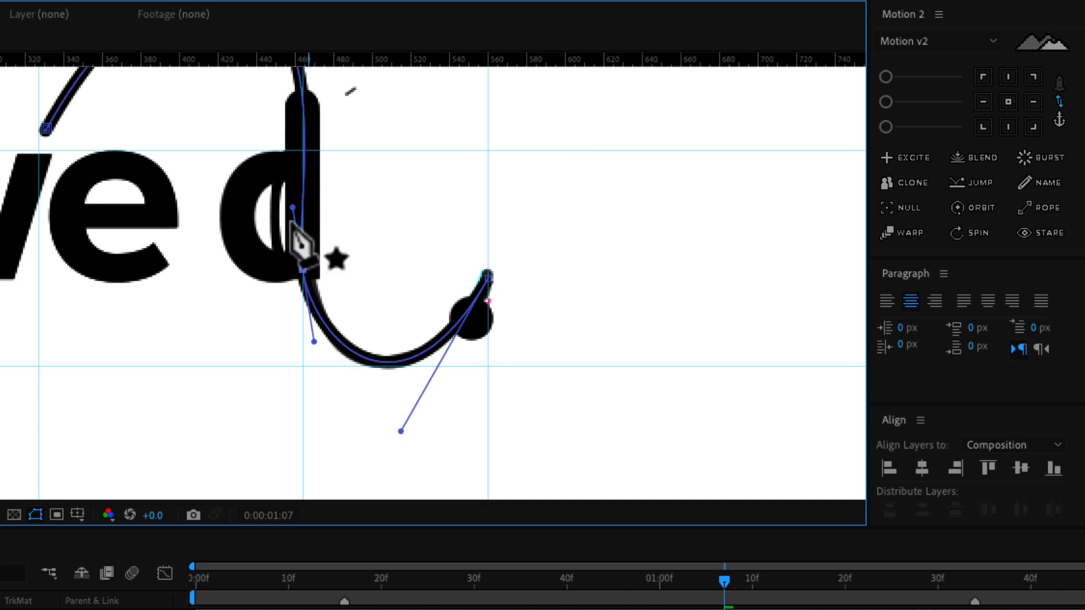
scroll(342, 283, down, 2)
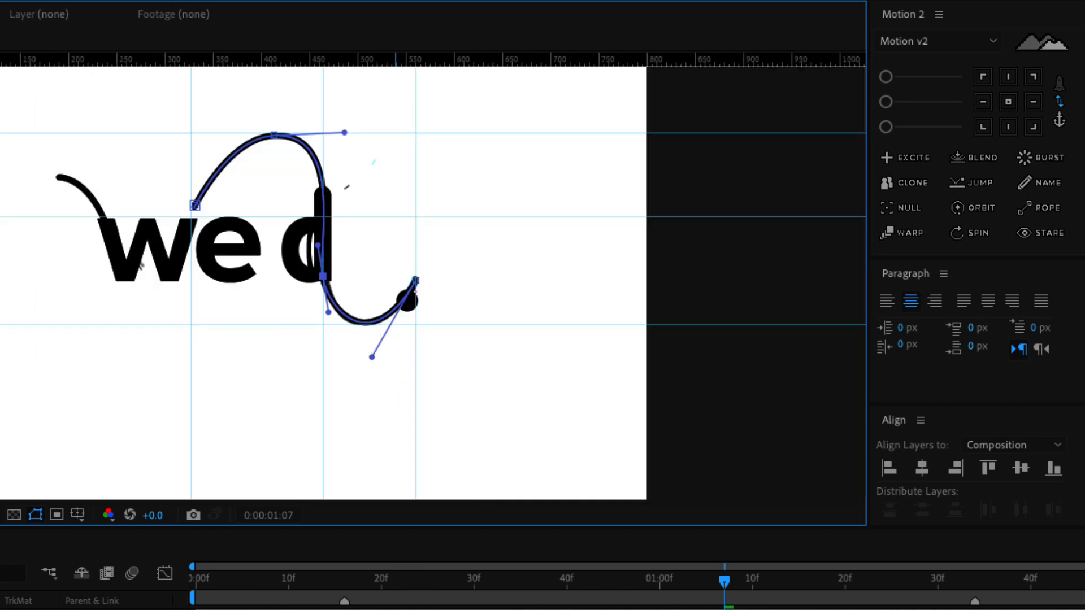
Step: Name the adjusted trail layer ML_2 and save the project
click(846, 606)
drag(758, 602, 688, 599)
click(693, 609)
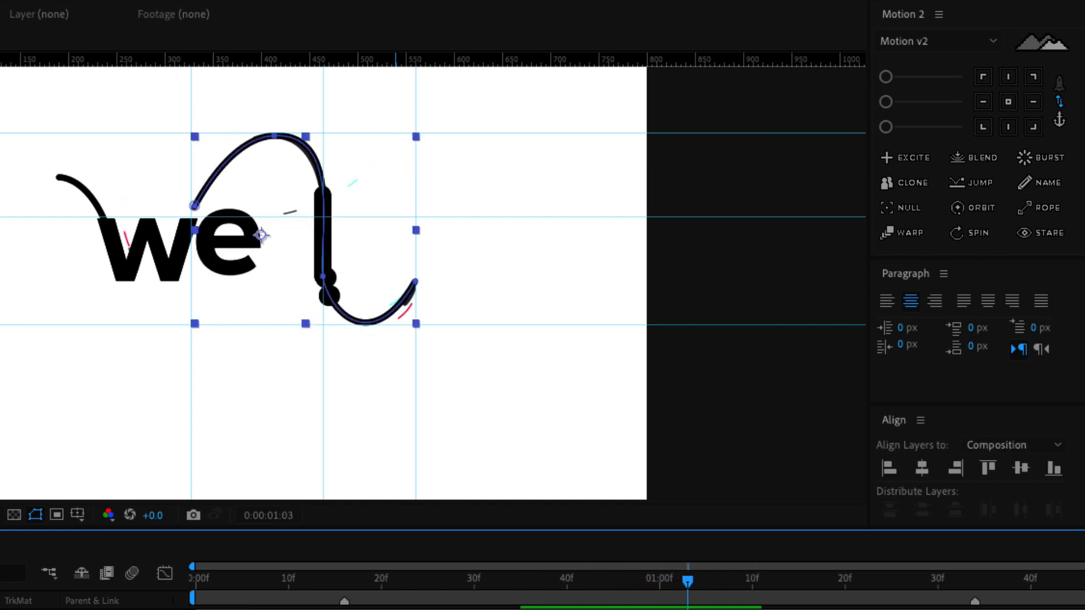
key(shift+minus)
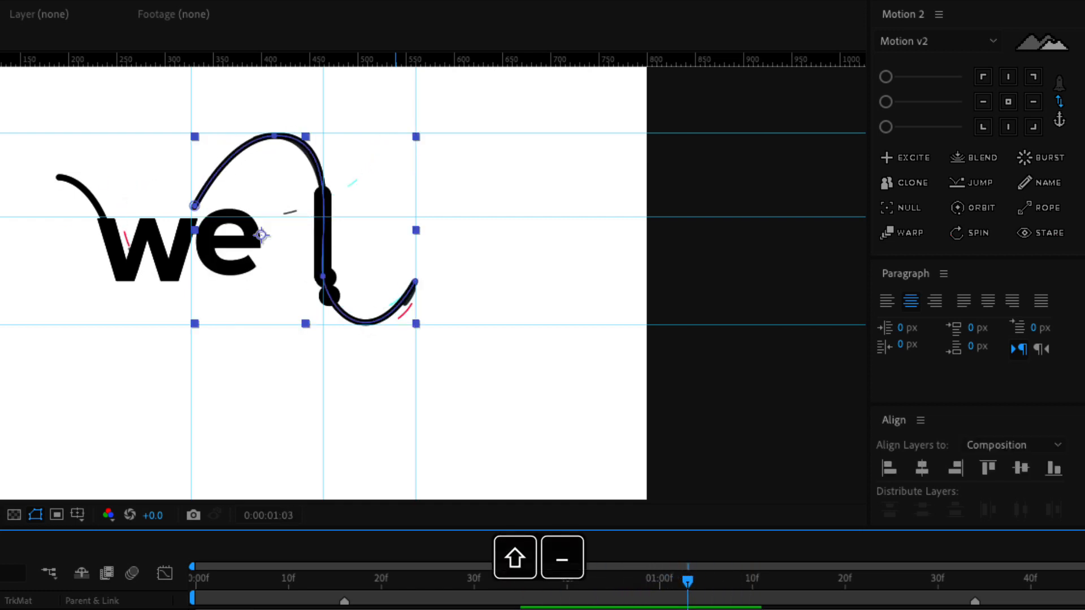
key(super+s)
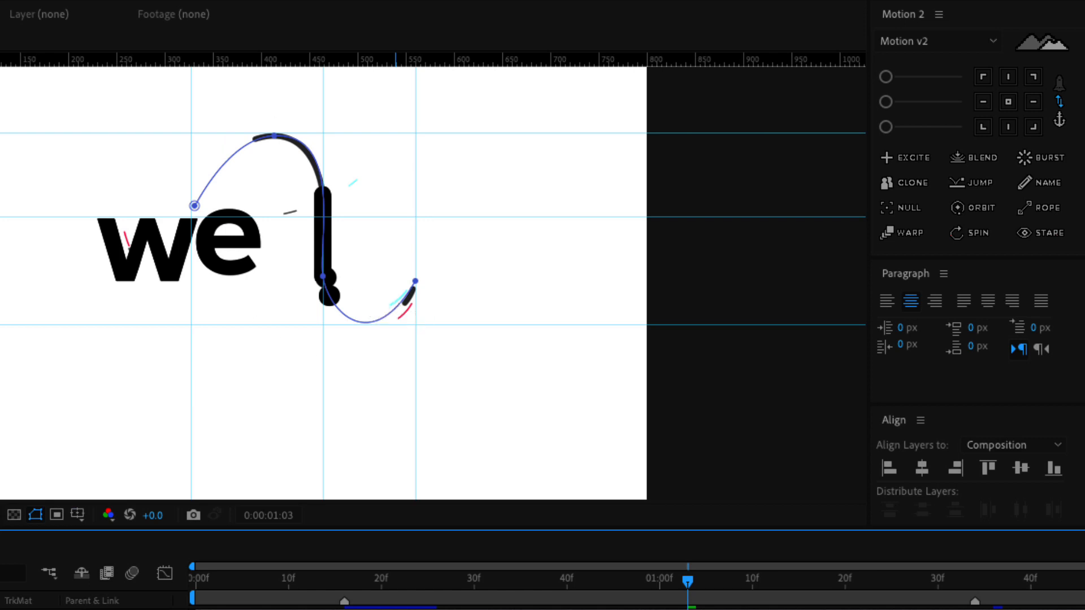
Step: Clear all guides, then at 0:00:00:34 place a horizontal guide near the reference arc's peak and a vertical guide beyond its far side
click(11, 0)
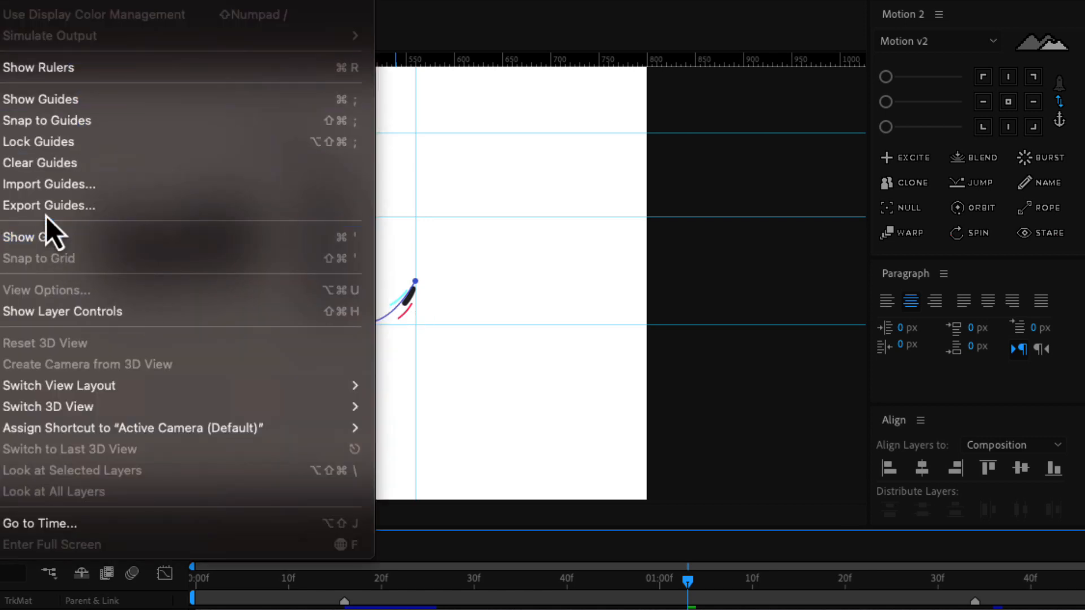
click(39, 164)
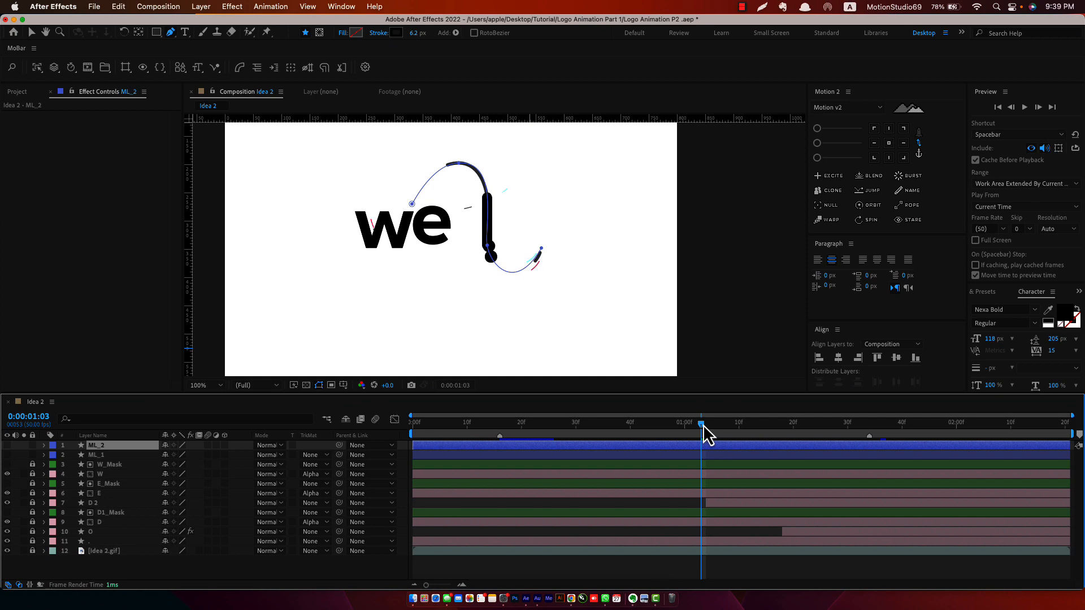
mouse_move(706, 435)
mouse_down()
mouse_move(754, 425)
mouse_move(598, 429)
mouse_up()
click(632, 575)
drag(546, 119, 524, 167)
drag(191, 220, 523, 166)
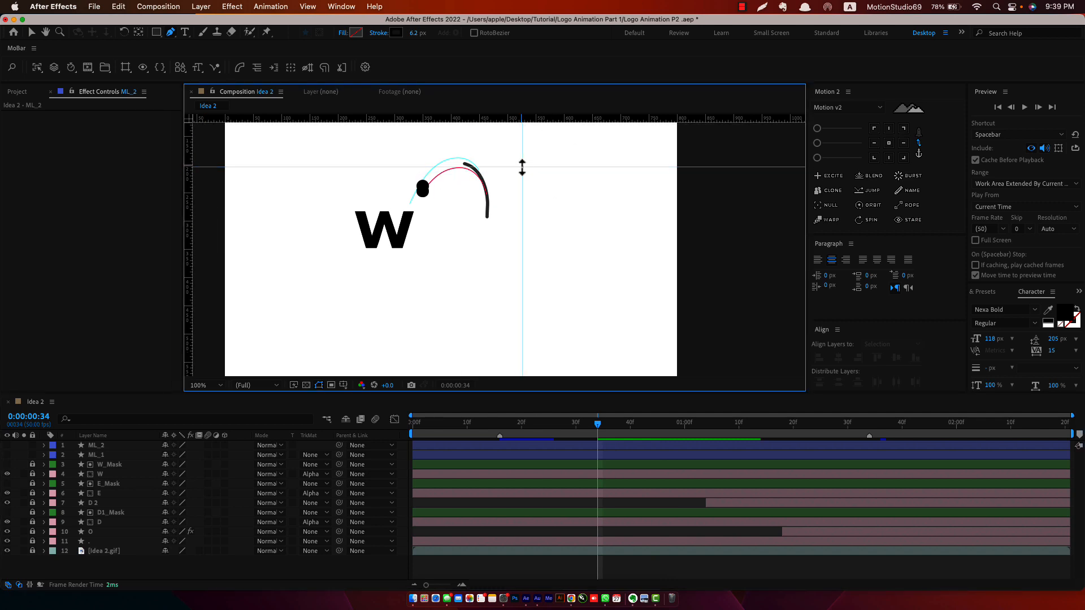
Step: Place a horizontal guide just above the W and a vertical guide at the outer bend of the thin reference trail over the W
scroll(524, 172, up, 1)
key(space)
drag(459, 157, 556, 270)
key(g)
drag(600, 431, 639, 437)
drag(477, 119, 490, 284)
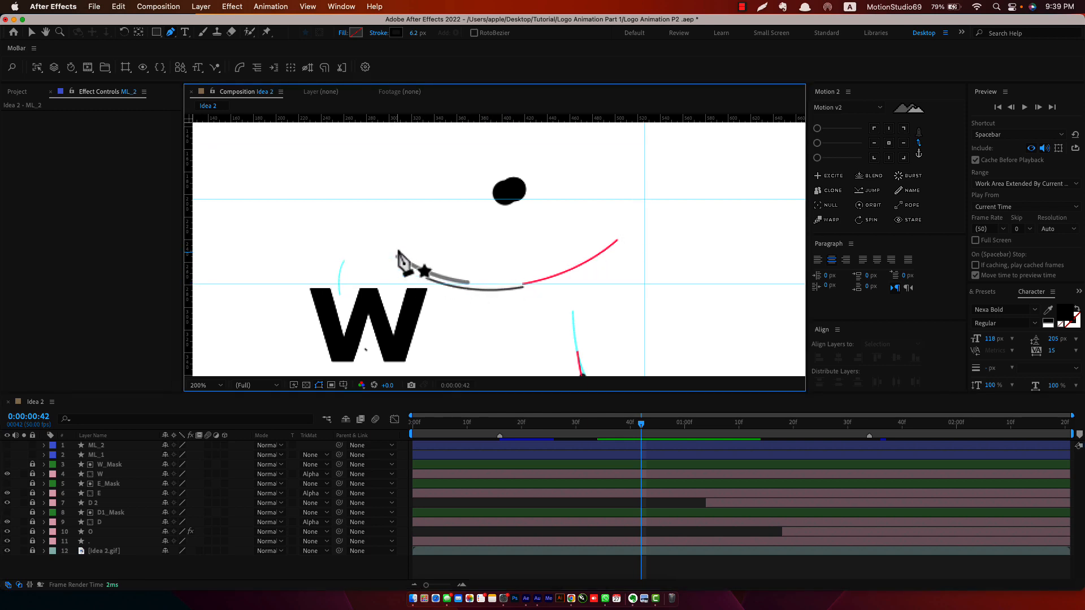
drag(646, 427, 658, 428)
drag(189, 252, 349, 273)
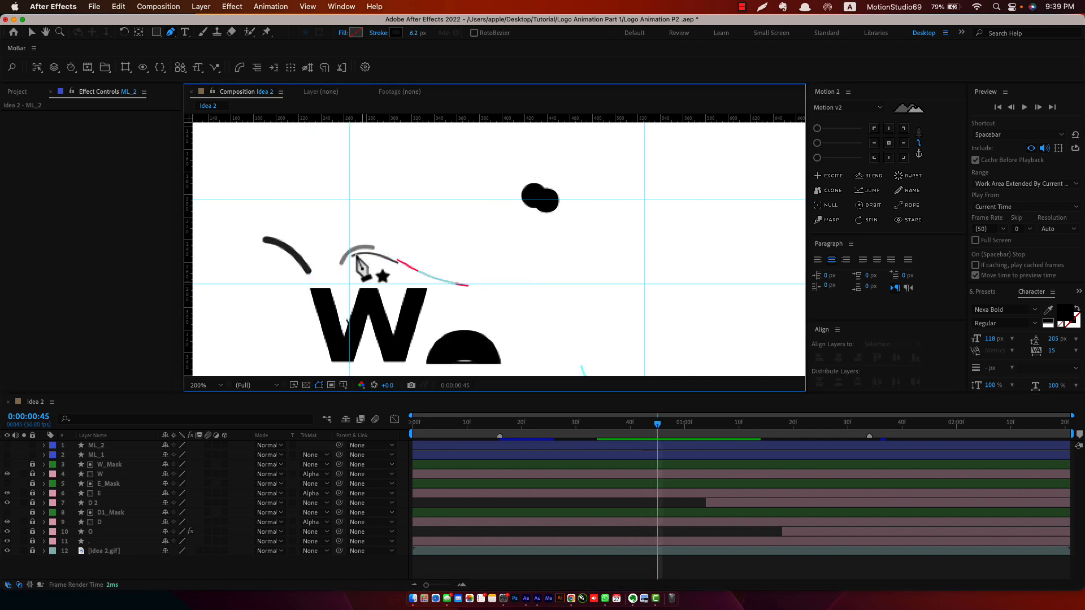
drag(673, 429, 680, 429)
drag(350, 279, 344, 281)
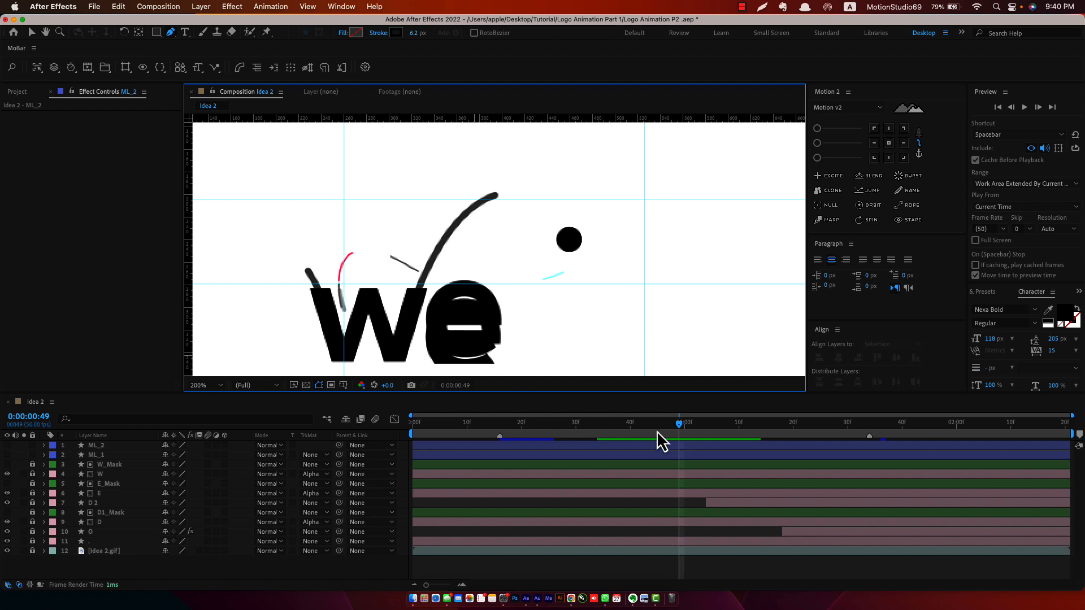
Step: Draw a three-point curved path from inside the W over its top to the far guide intersection, and set its stroke width to 2.7 px
click(690, 429)
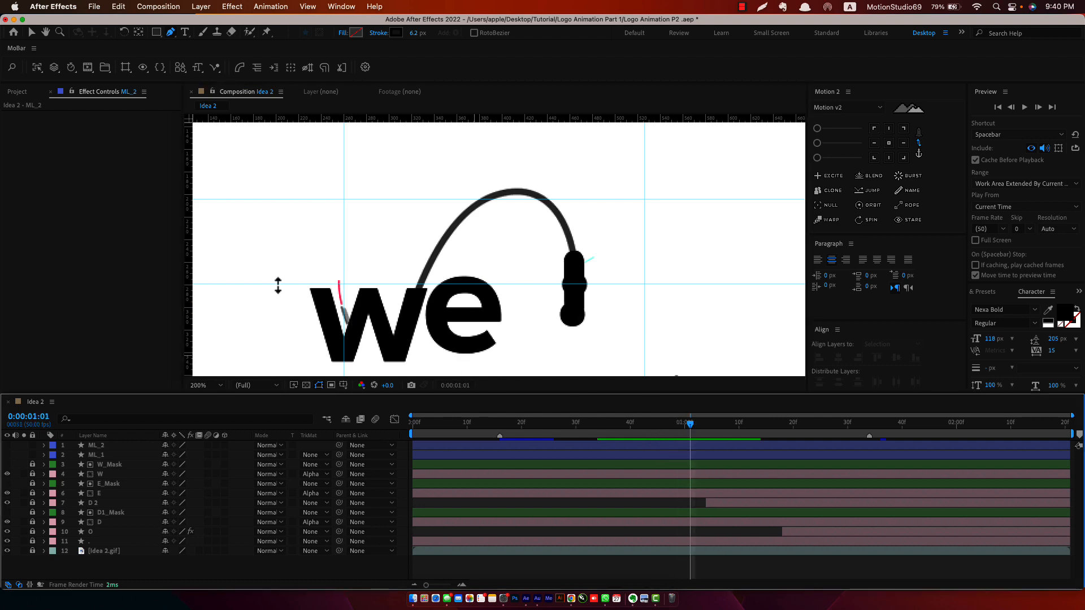
click(353, 327)
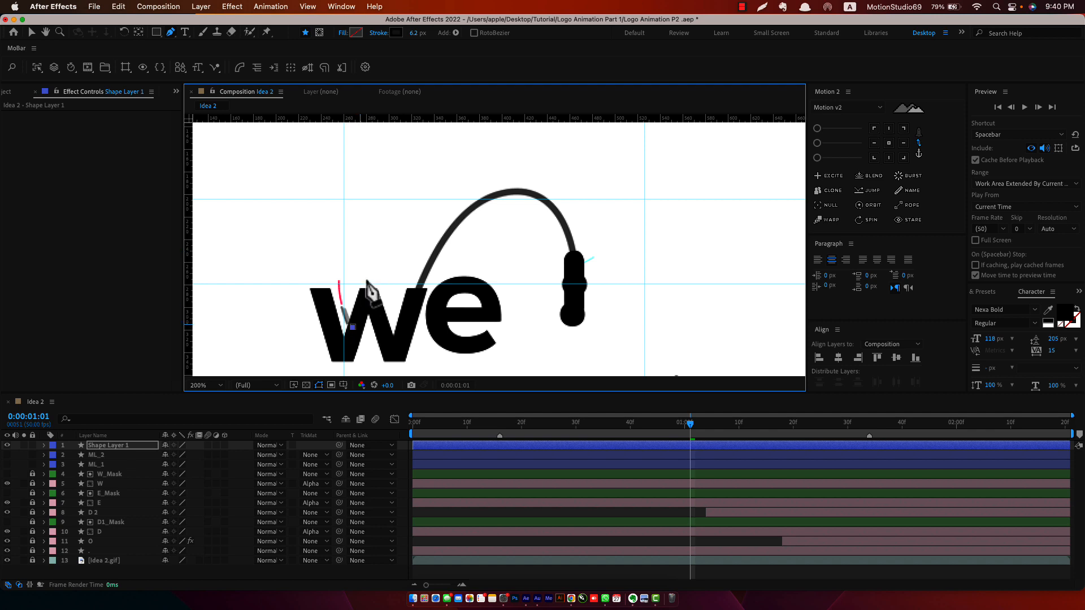
drag(392, 248, 463, 238)
drag(707, 428, 647, 439)
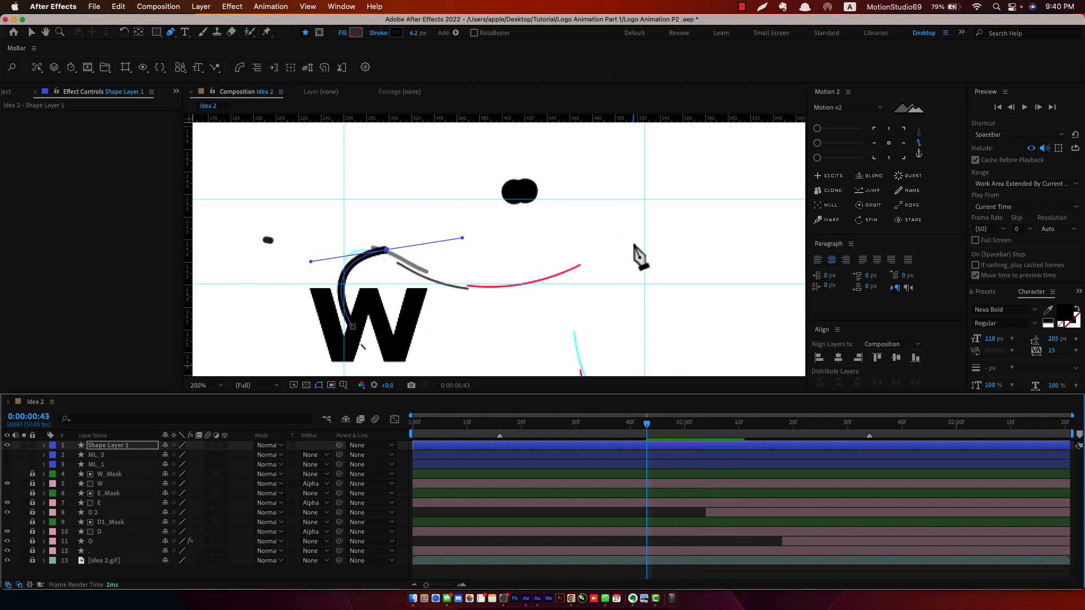
drag(644, 192, 701, 127)
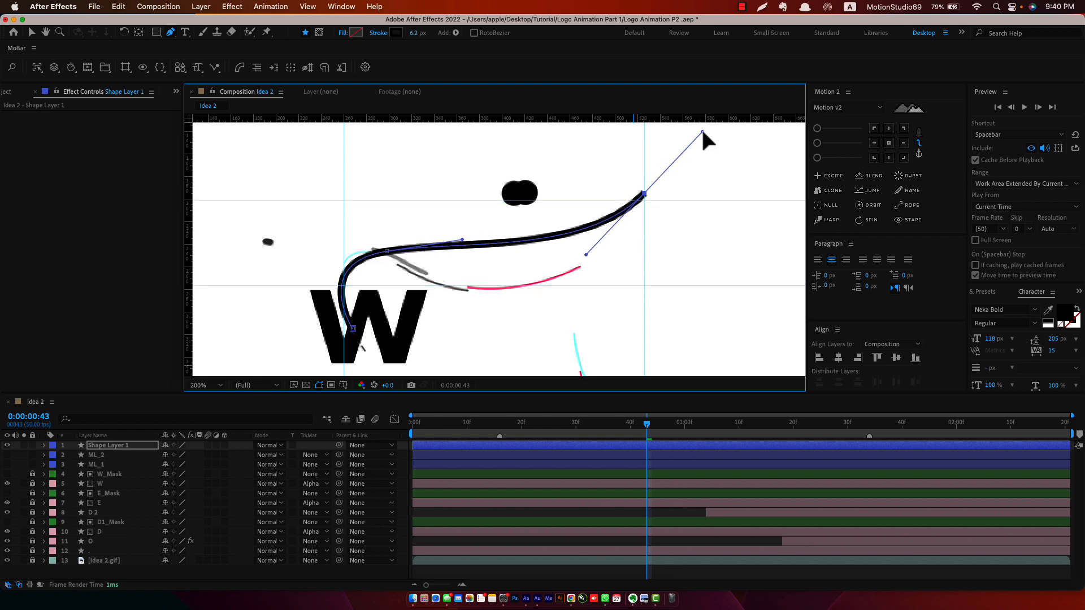
drag(415, 33, 401, 40)
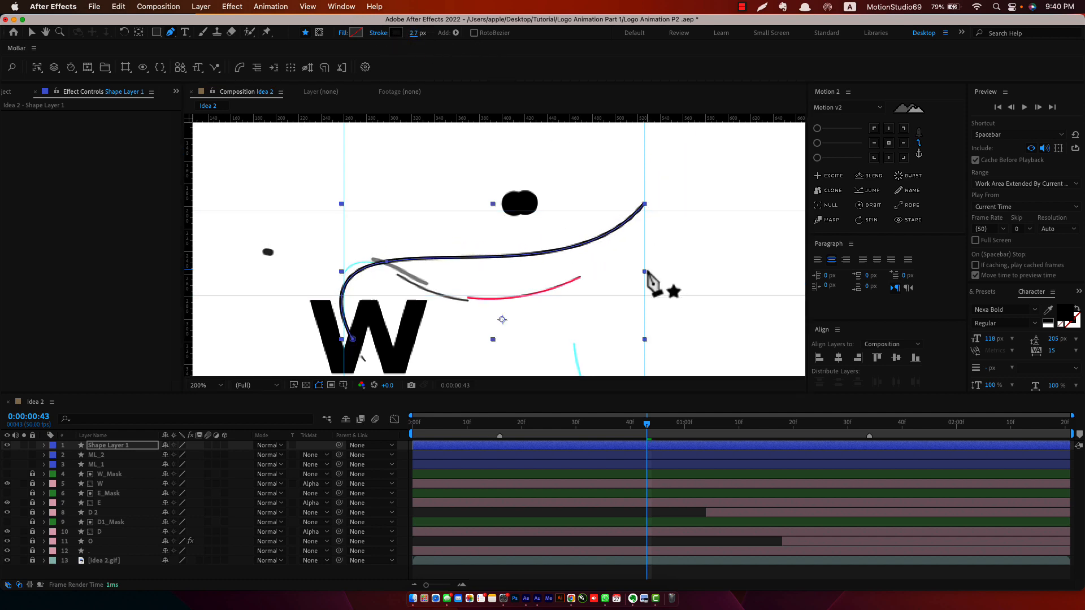
Step: Reshape the new path's end and middle handles so the curve dips along the reference trail beside the W
click(645, 202)
drag(586, 276, 481, 292)
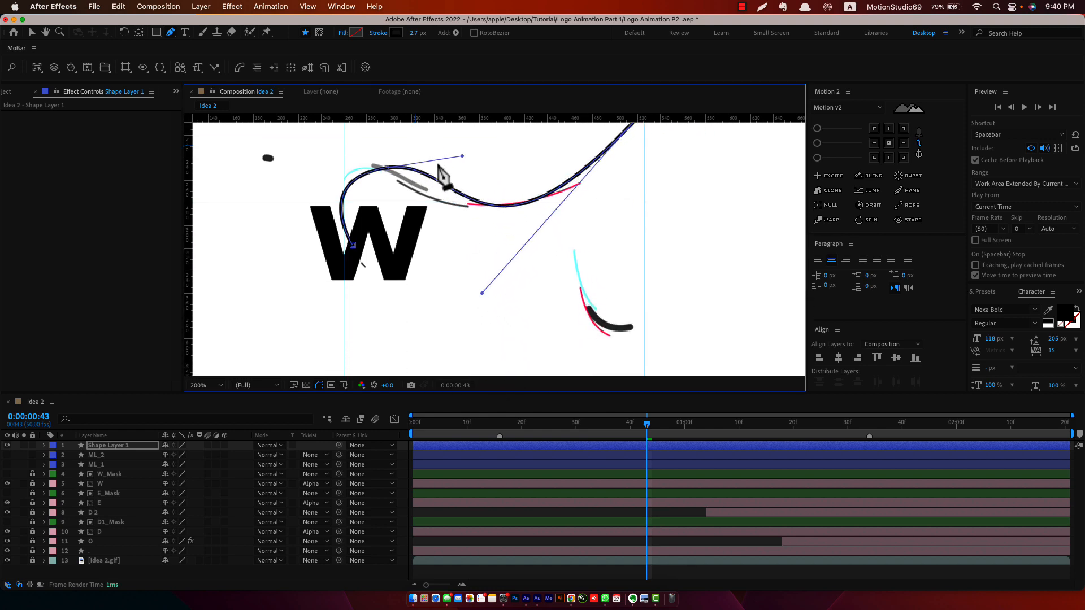
drag(463, 157, 419, 169)
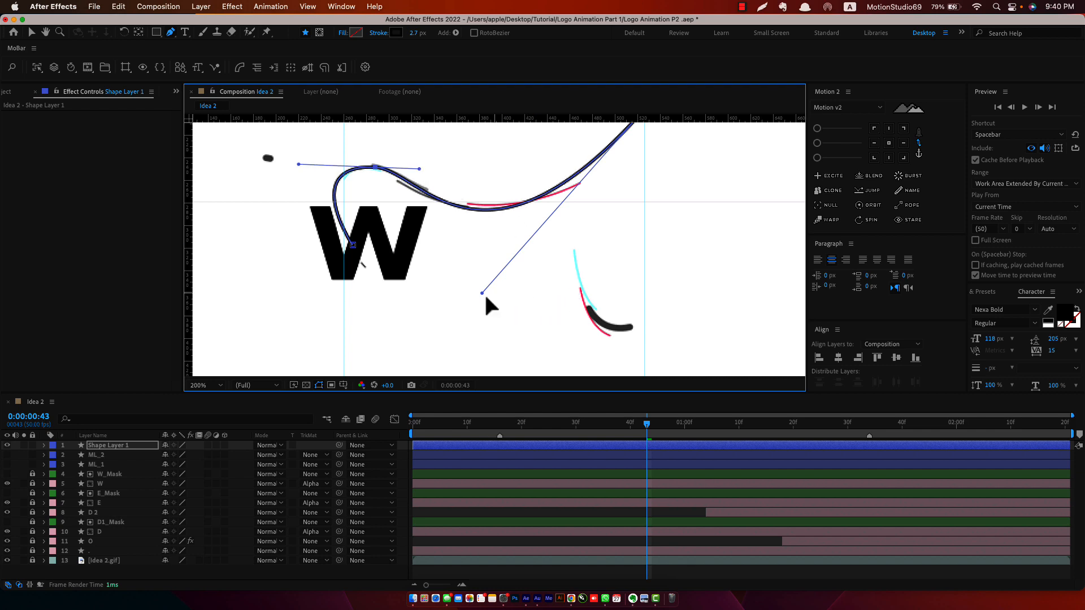
drag(482, 293, 510, 284)
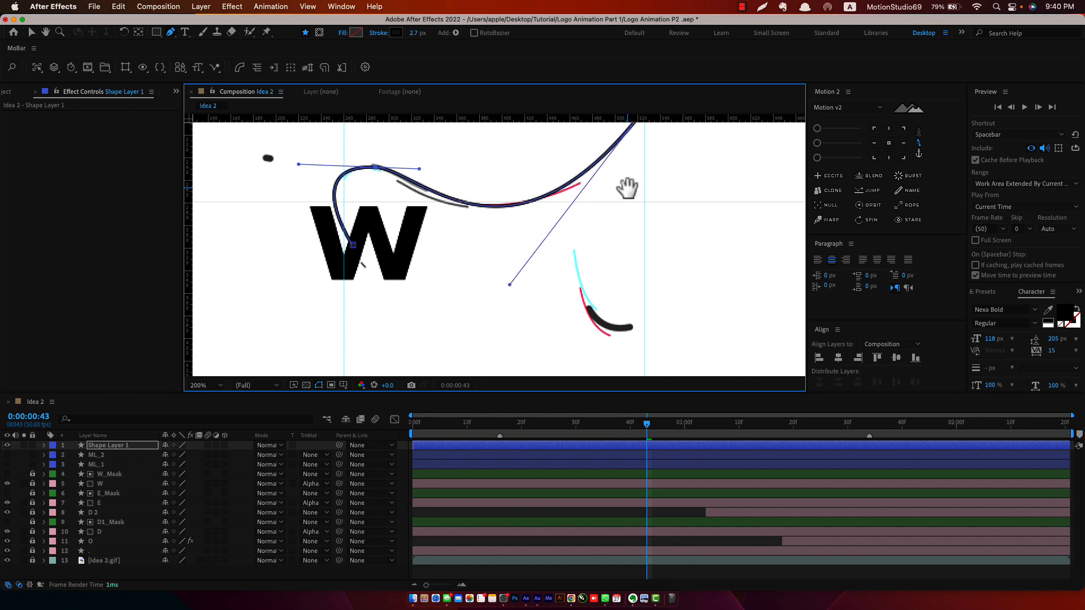
Step: Move the path's end point down onto the guide intersection and flatten and lengthen its handle toward the W
drag(628, 188, 587, 268)
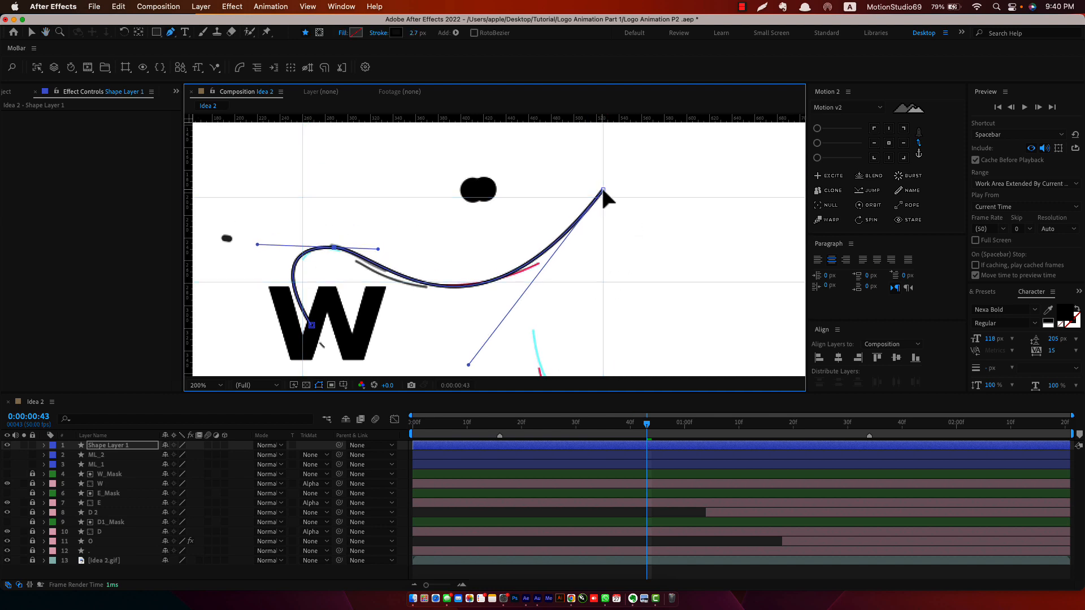
drag(603, 189, 603, 197)
drag(469, 374, 417, 332)
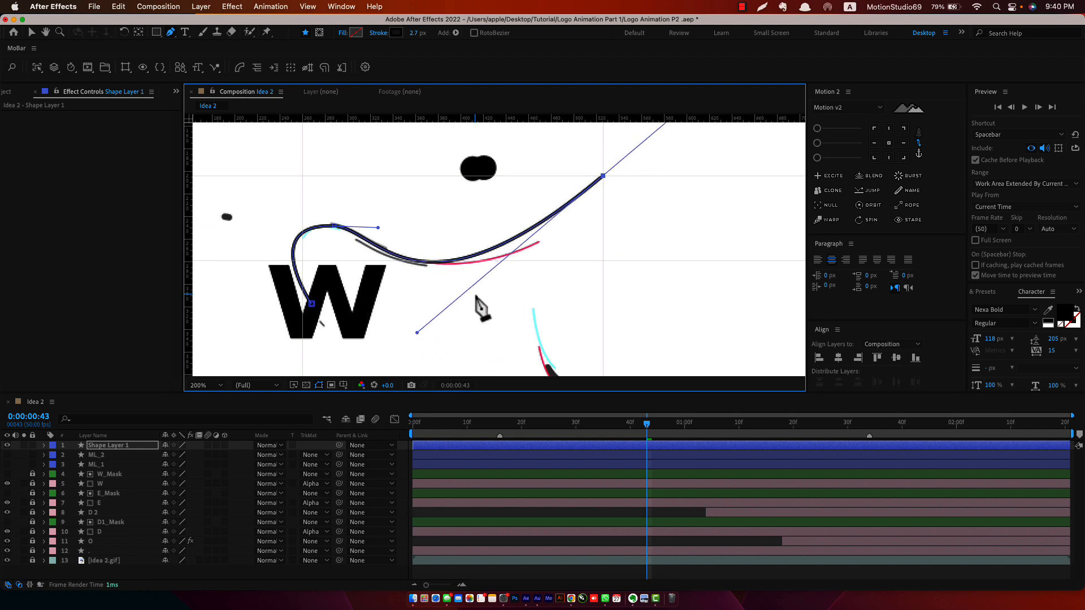
key(comma)
Step: Rename the new shape layer ML_3, save the project and deselect the layer
drag(647, 430, 689, 446)
click(144, 446)
key(Return)
text(ML_3)
key(Return)
key(super+s)
click(407, 474)
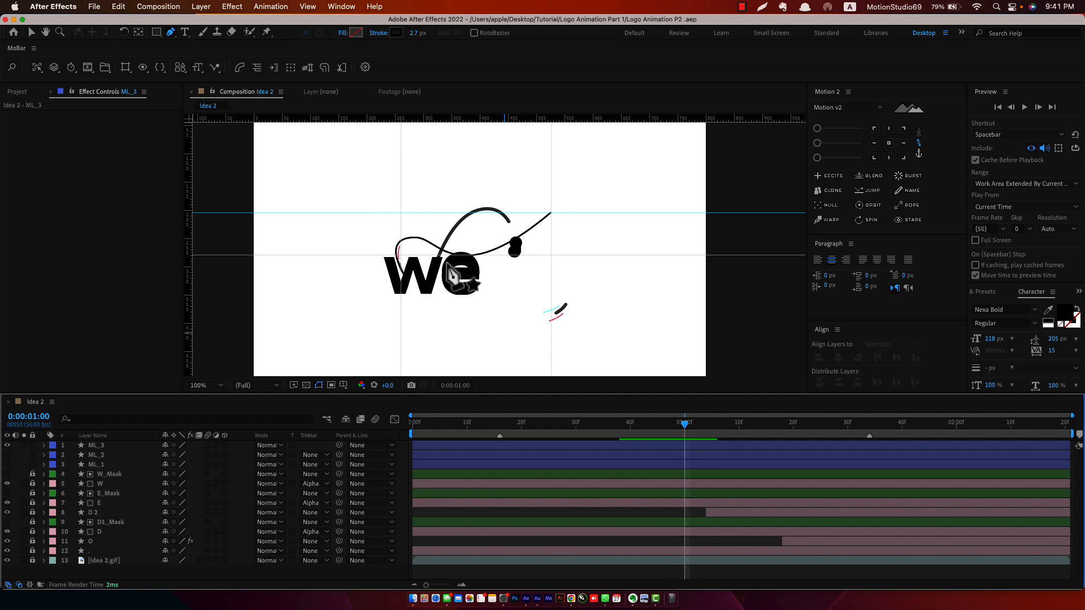
Step: Add a Trim Paths operator to the ML_3 layer
key(v)
key(period)
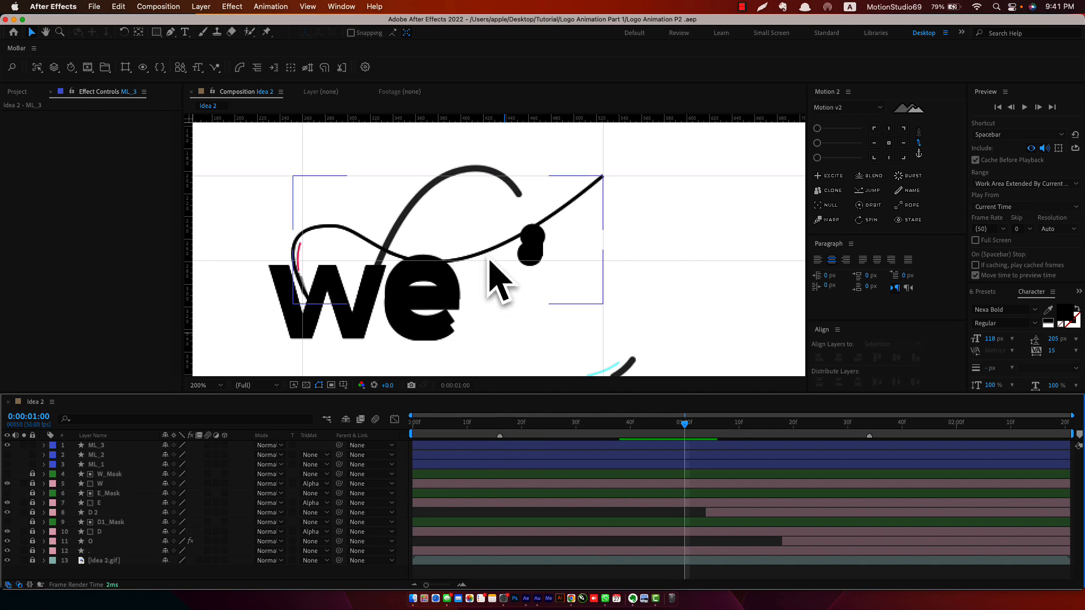
click(576, 206)
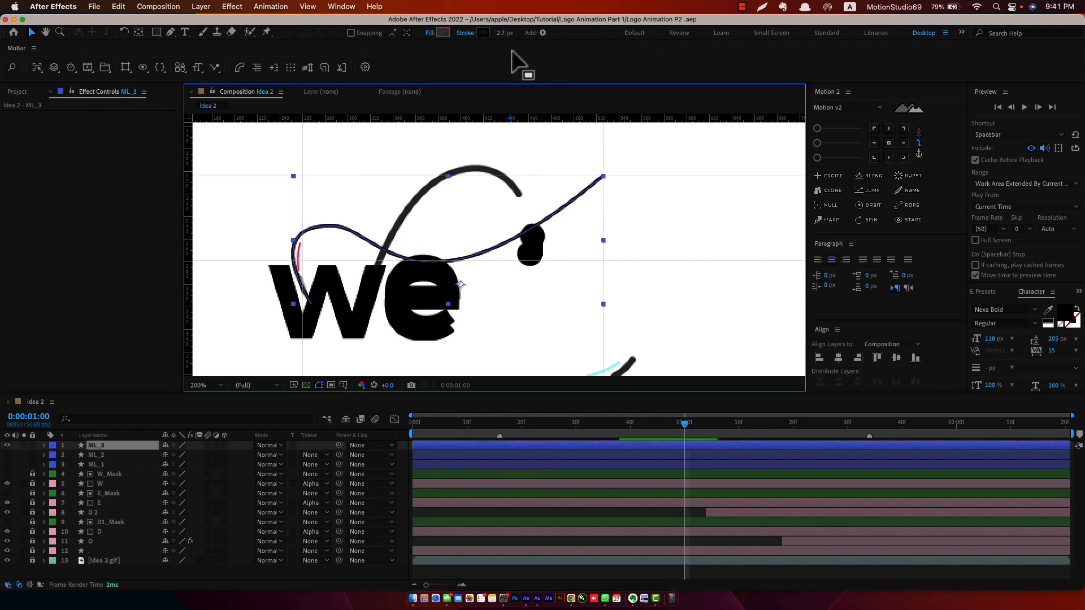
click(543, 33)
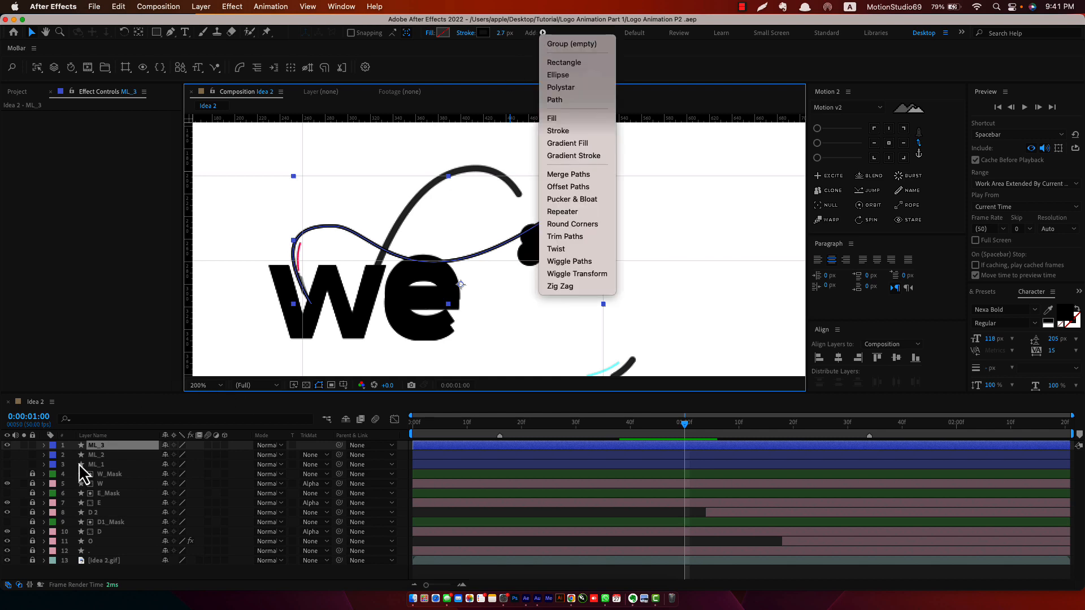
click(45, 449)
click(45, 449)
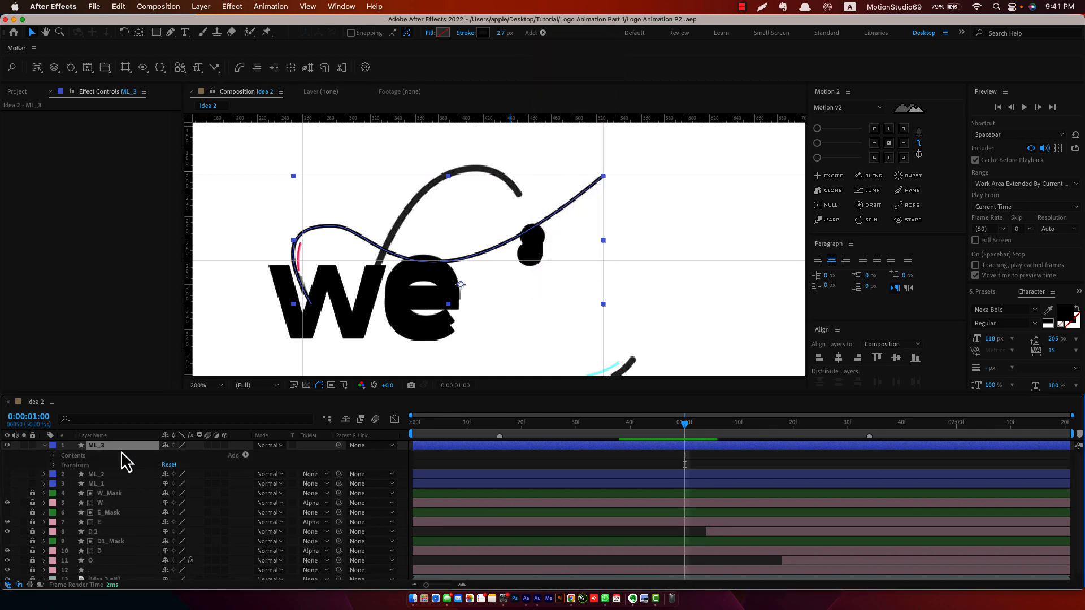
click(245, 455)
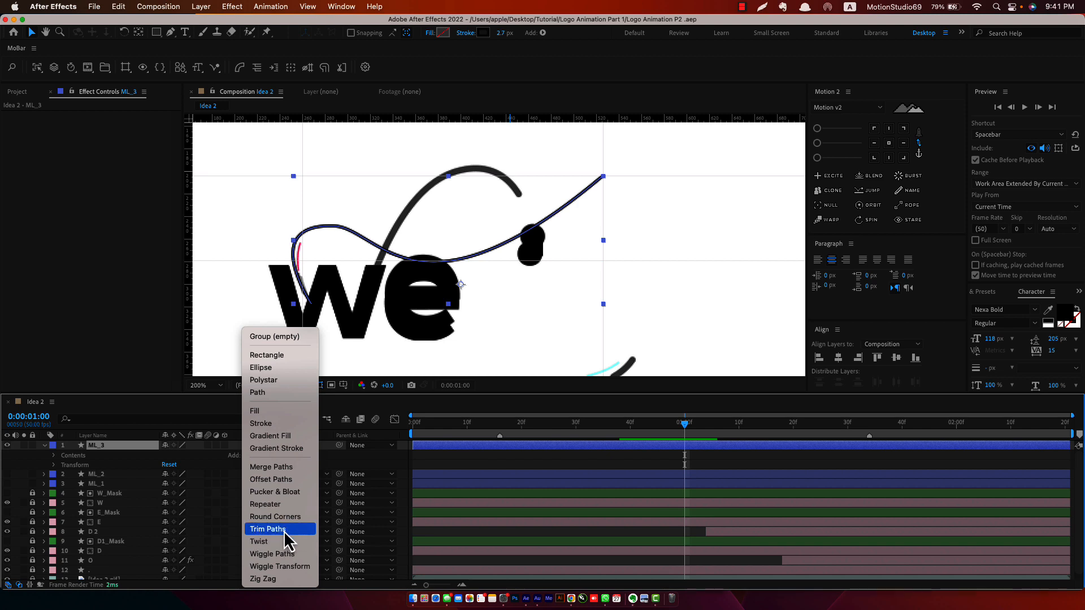
click(265, 532)
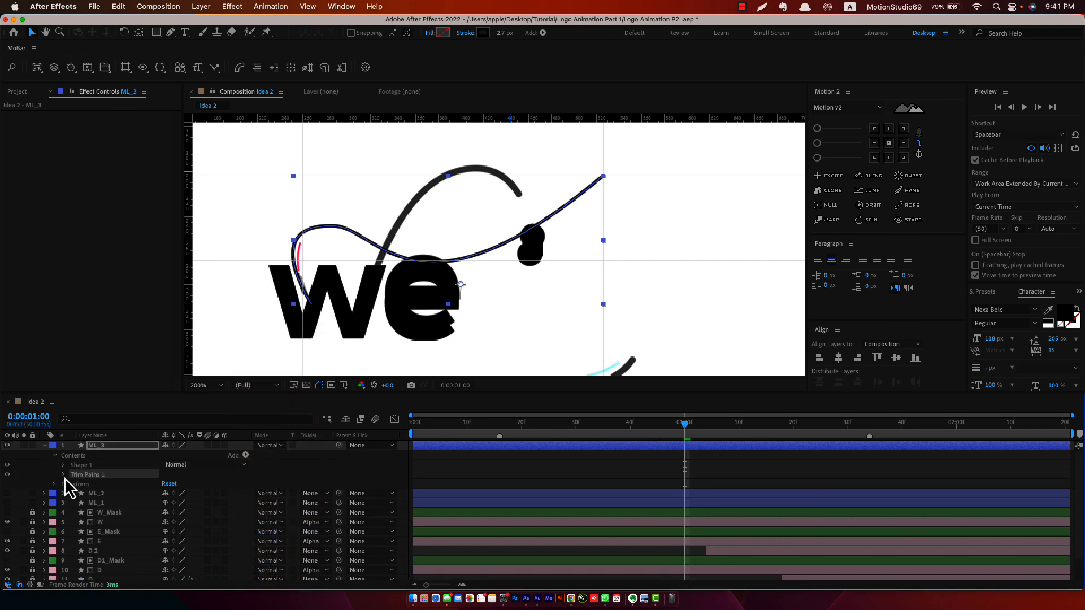
Step: Keyframe the Trim Paths End of ML_3 at 100% on 0:00:01:00 and 0% on 0:00:00:33
click(64, 476)
click(82, 494)
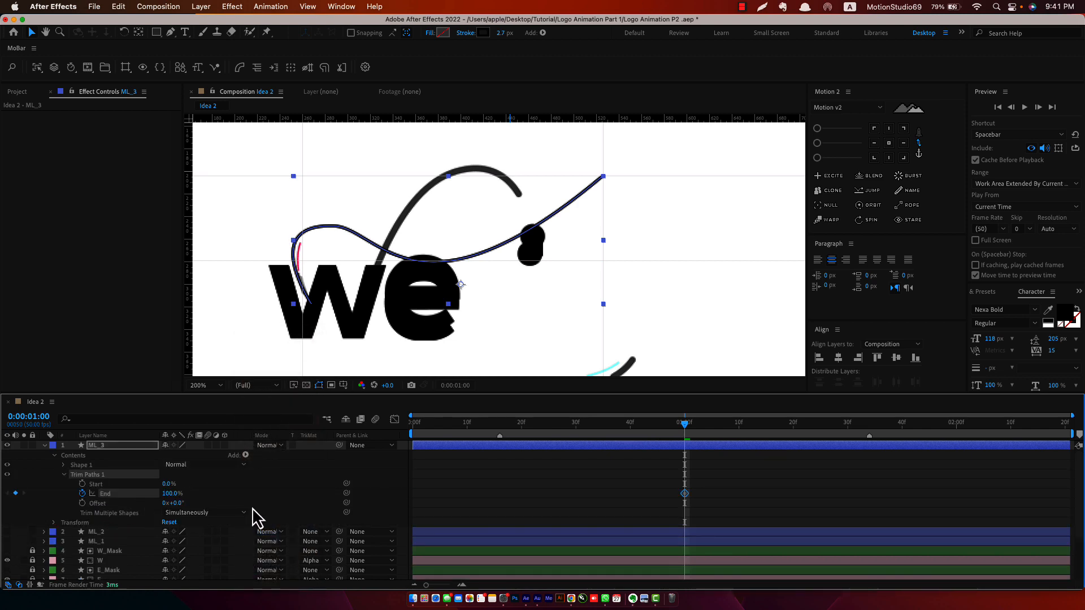
click(525, 452)
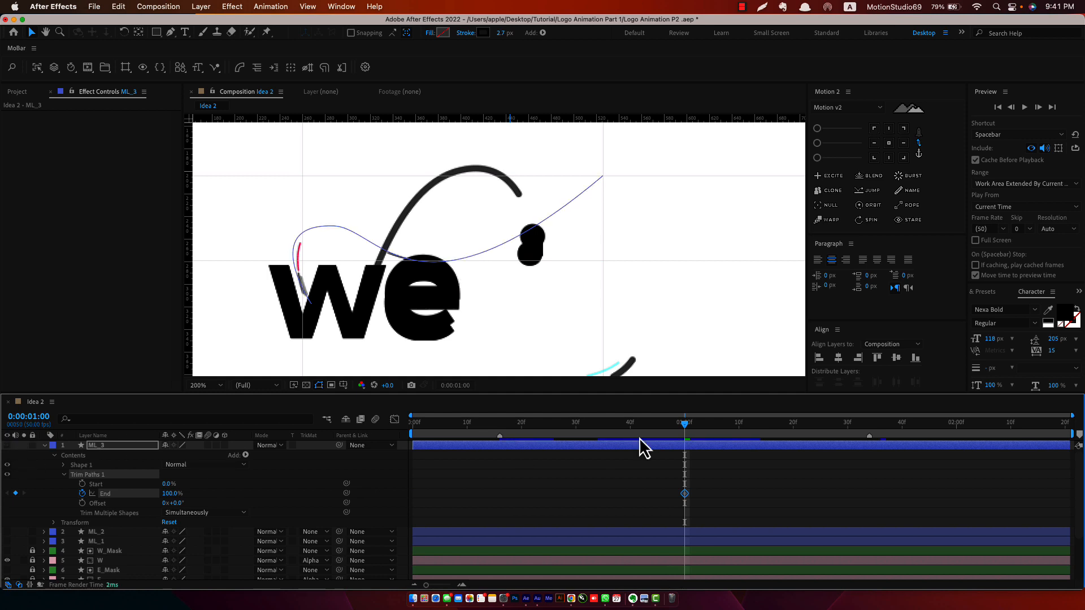
drag(687, 434, 593, 450)
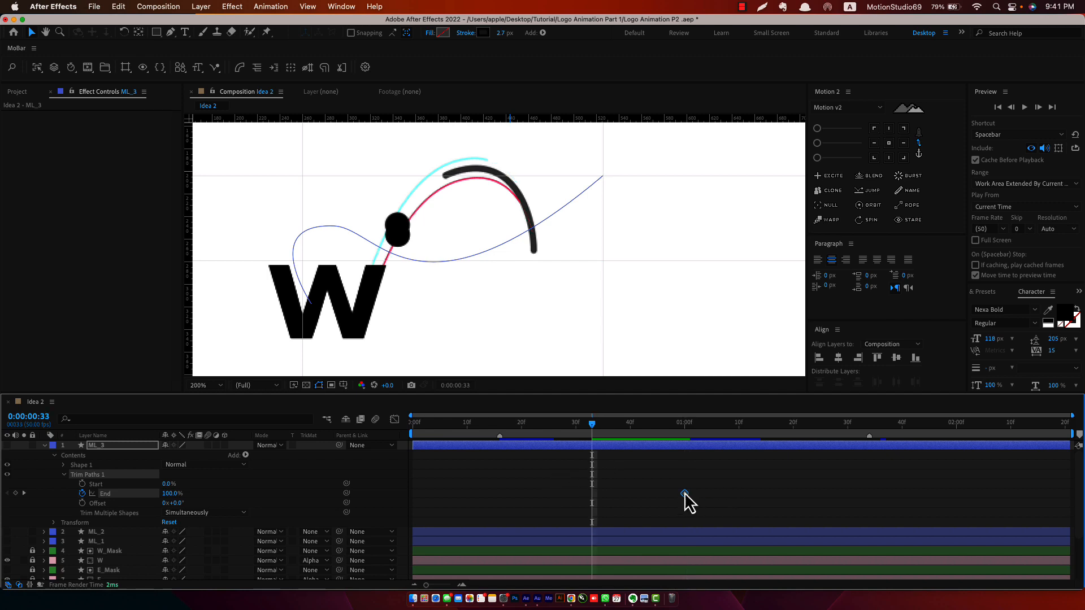
drag(164, 495, 31, 502)
click(10, 449)
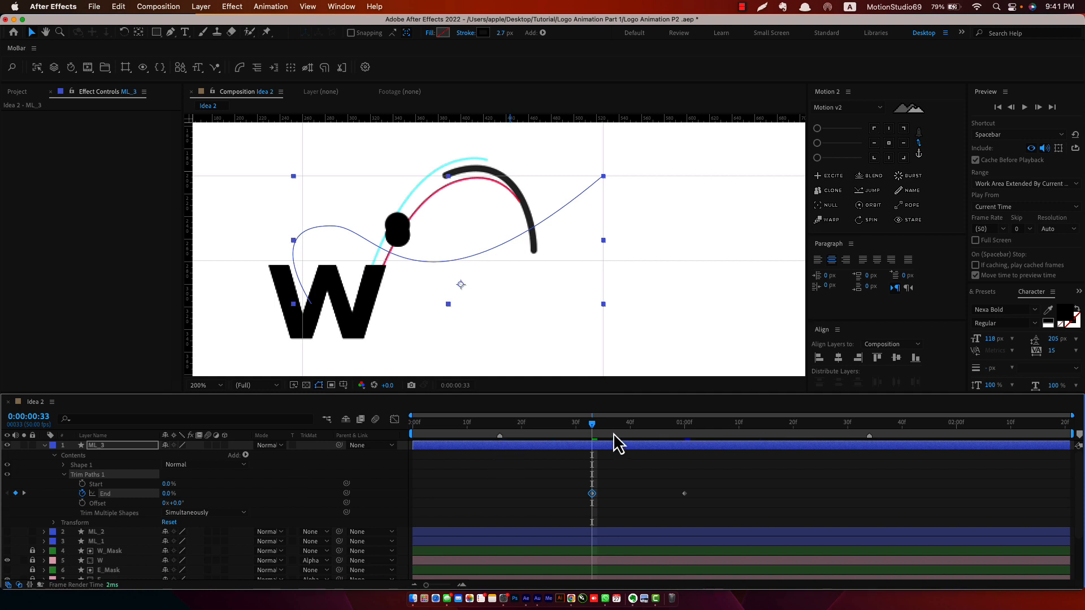
Step: Reverse the direction of the ML_3 shape's Path 1 and collapse the layer's properties
drag(598, 428, 675, 429)
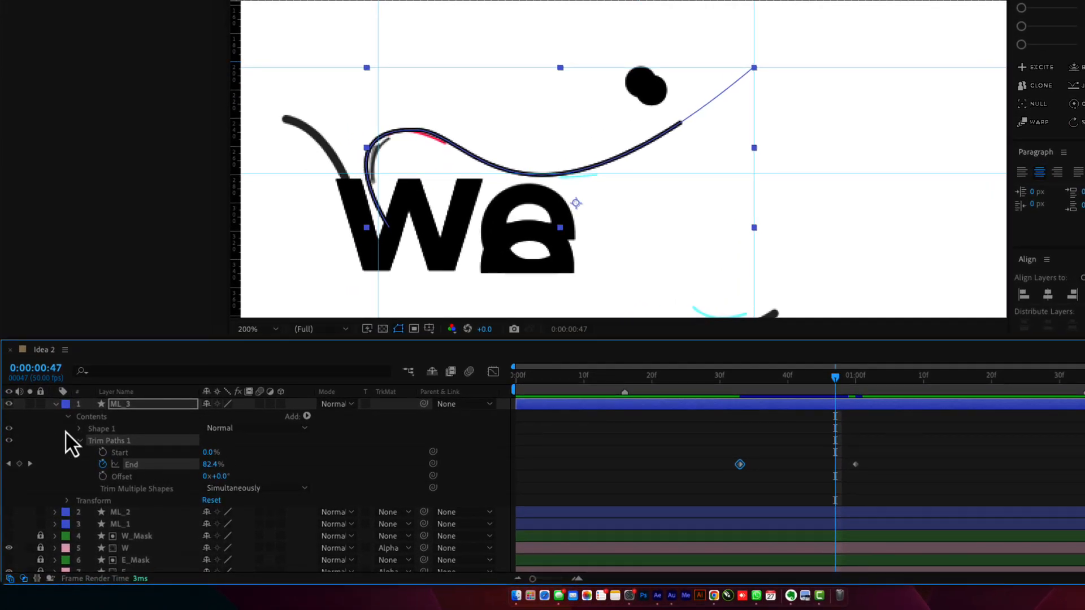
click(79, 429)
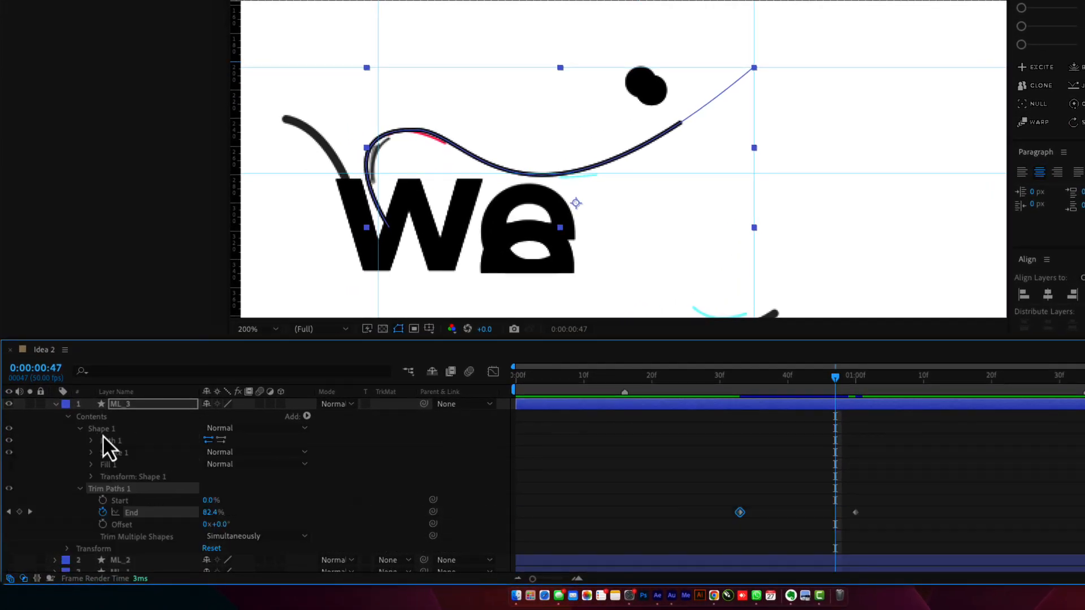
click(217, 440)
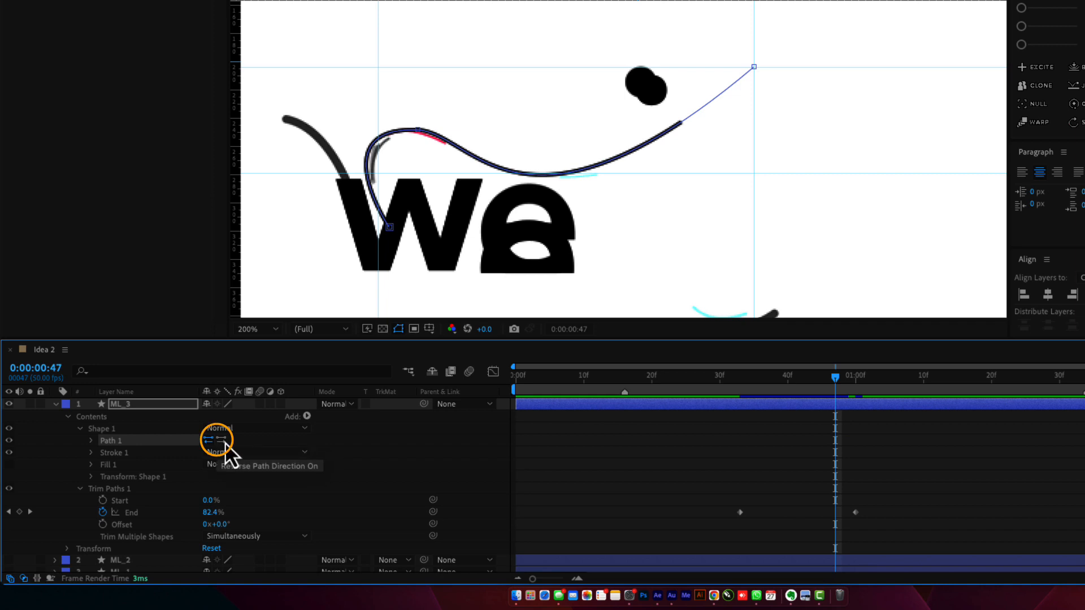
click(224, 441)
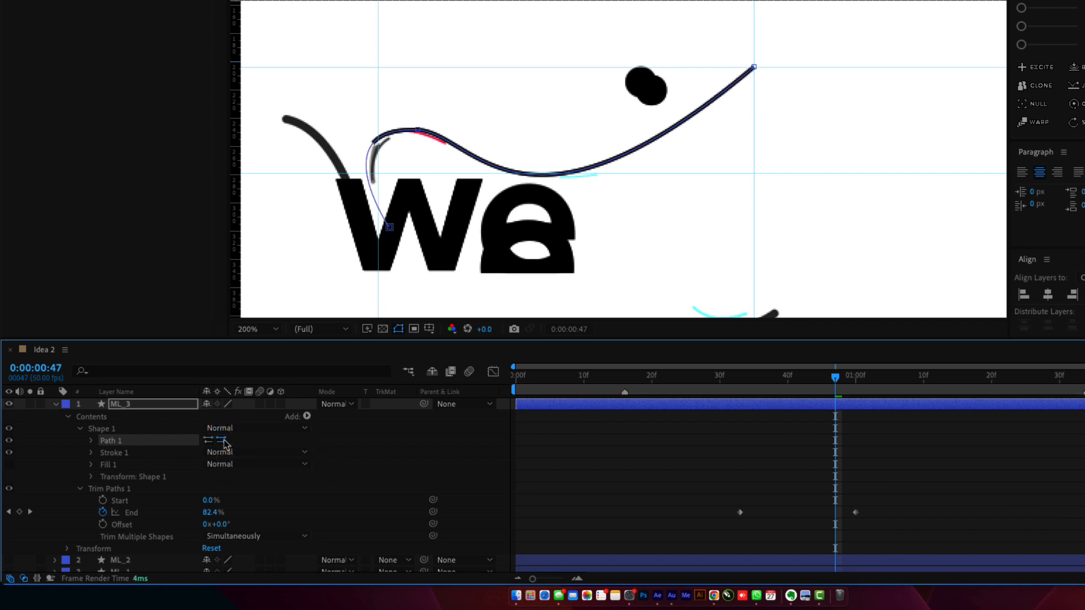
click(56, 407)
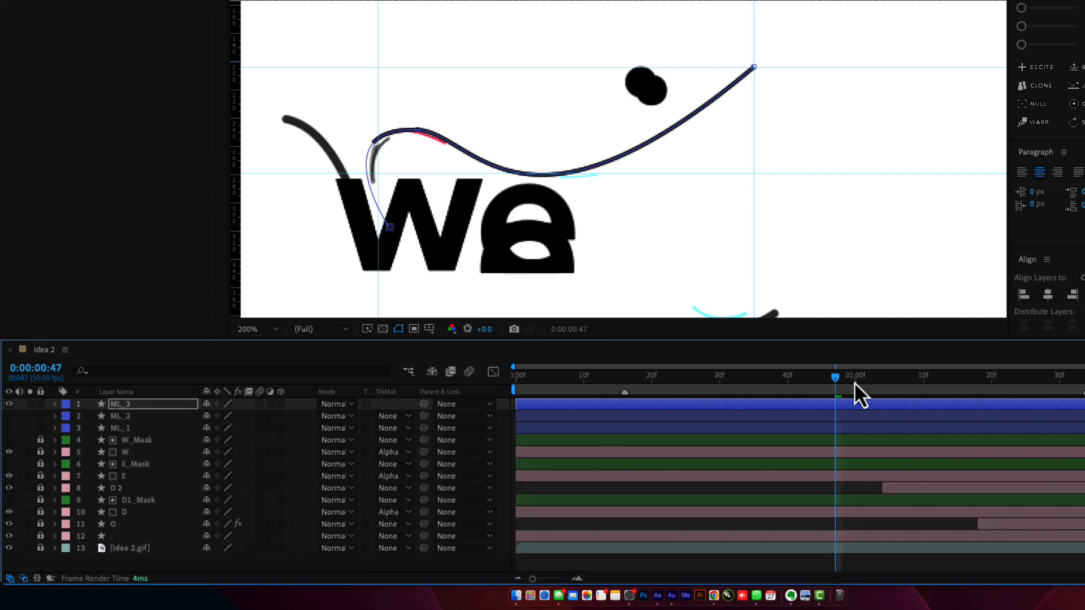
Step: Steepen and shorten the lower handle of the ML_3 path's upper-right end point so the curve follows the grey reference trail
drag(839, 382, 782, 386)
click(753, 67)
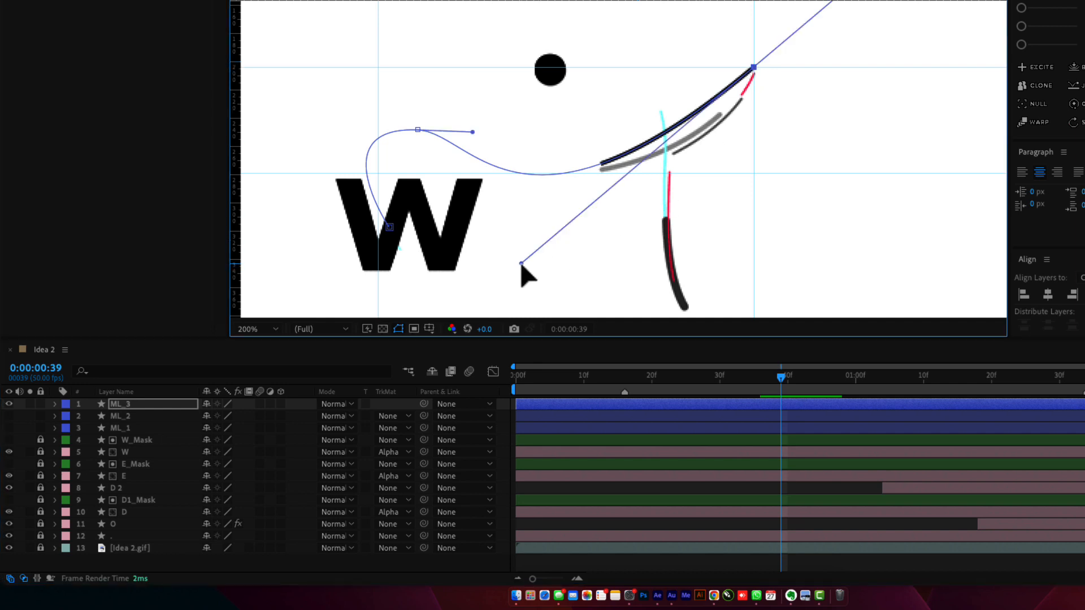
mouse_move(521, 264)
mouse_down()
mouse_move(609, 260)
mouse_move(664, 238)
mouse_move(640, 248)
mouse_up()
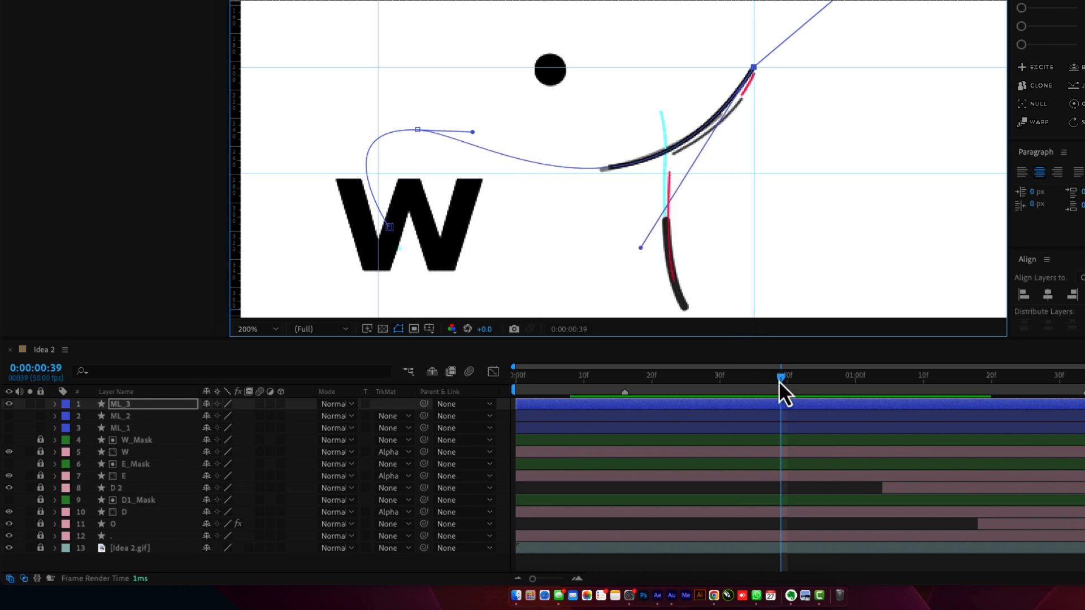
mouse_move(780, 378)
mouse_down()
mouse_move(728, 390)
mouse_move(887, 370)
mouse_move(775, 385)
mouse_up()
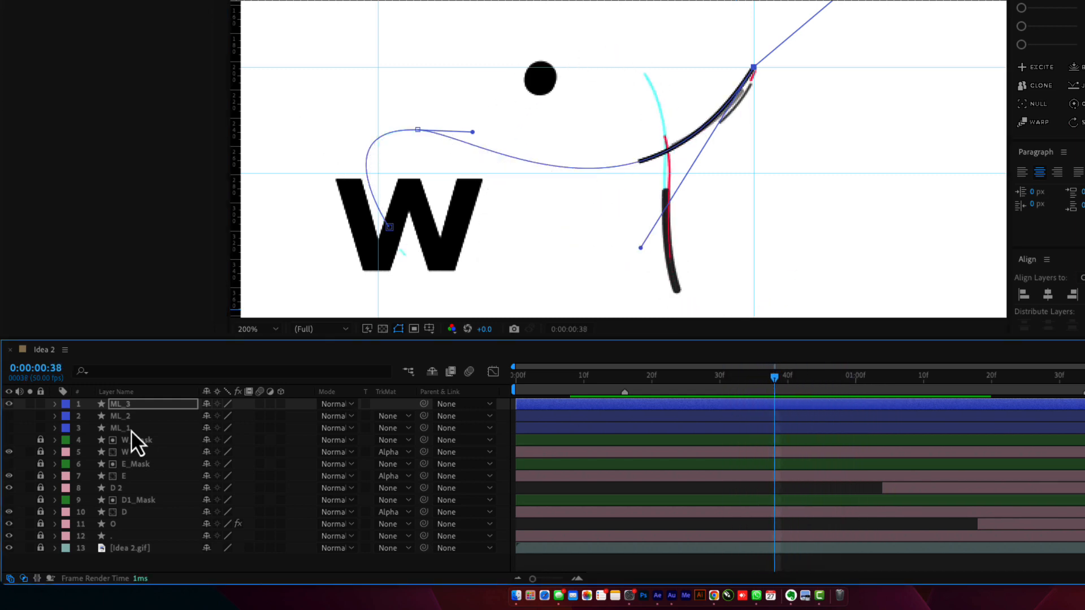
Step: Check ML_3 against the reference trail, then keyframe its Trim Paths Start at 0% on 0:00:00:36 and 100% on 0:00:01:03
click(10, 404)
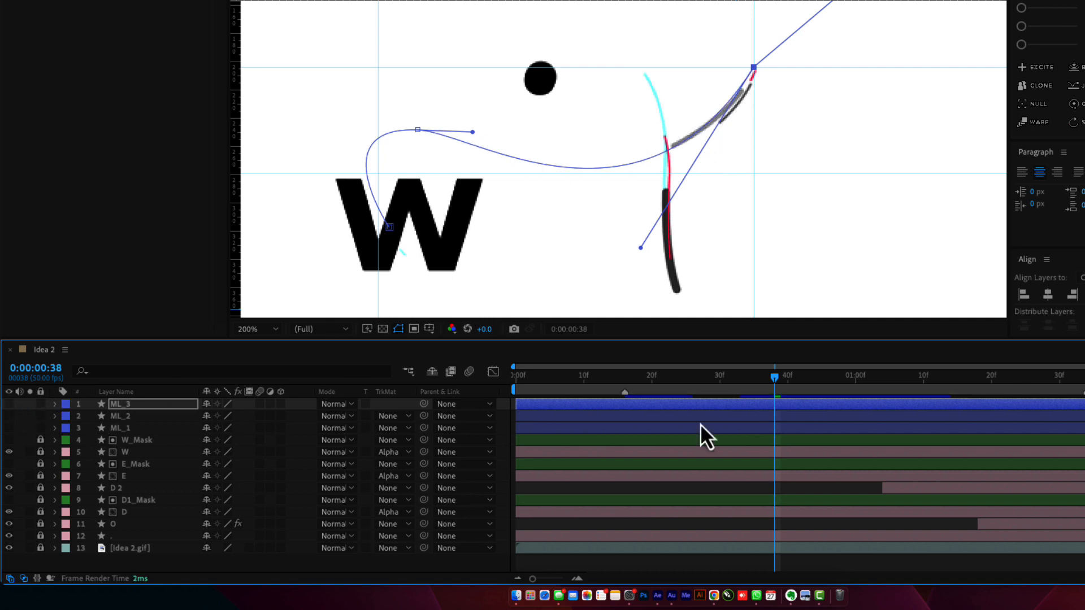
drag(778, 379, 791, 379)
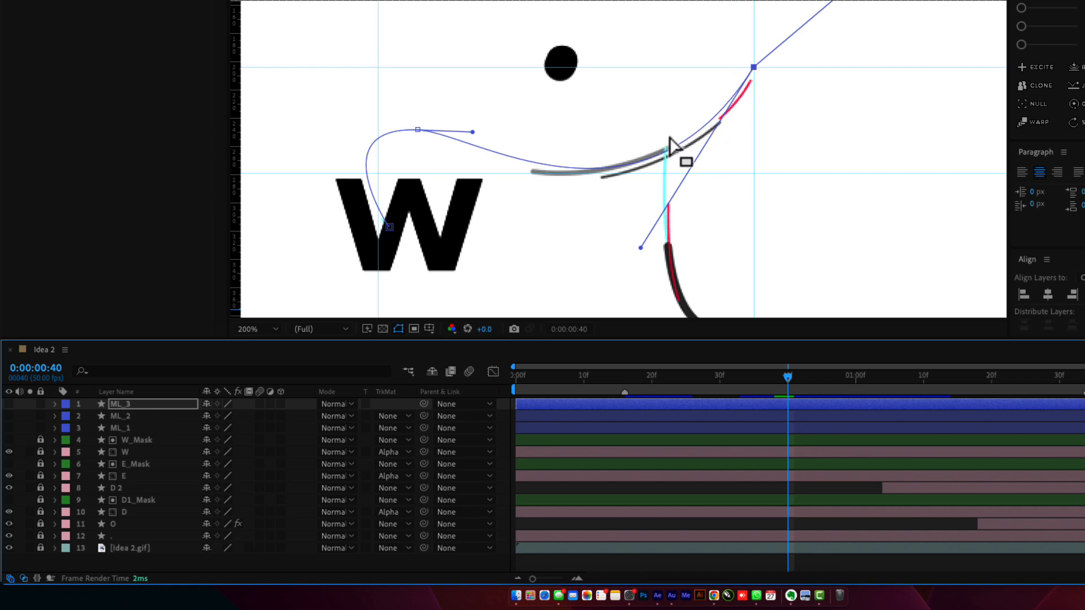
mouse_move(786, 392)
mouse_down()
mouse_move(756, 390)
mouse_move(778, 385)
mouse_move(768, 387)
mouse_up()
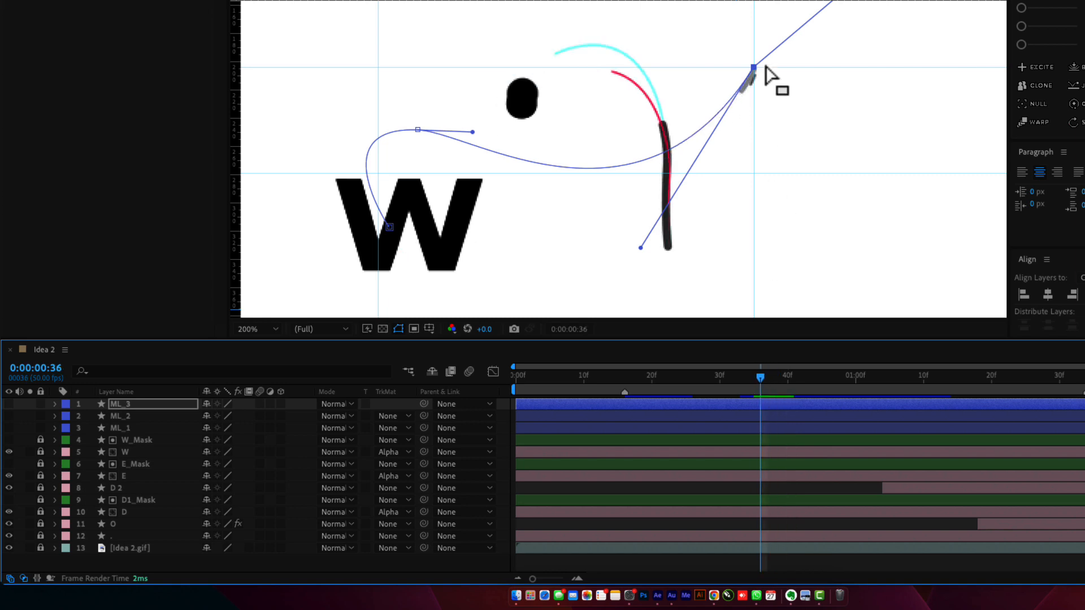
click(55, 404)
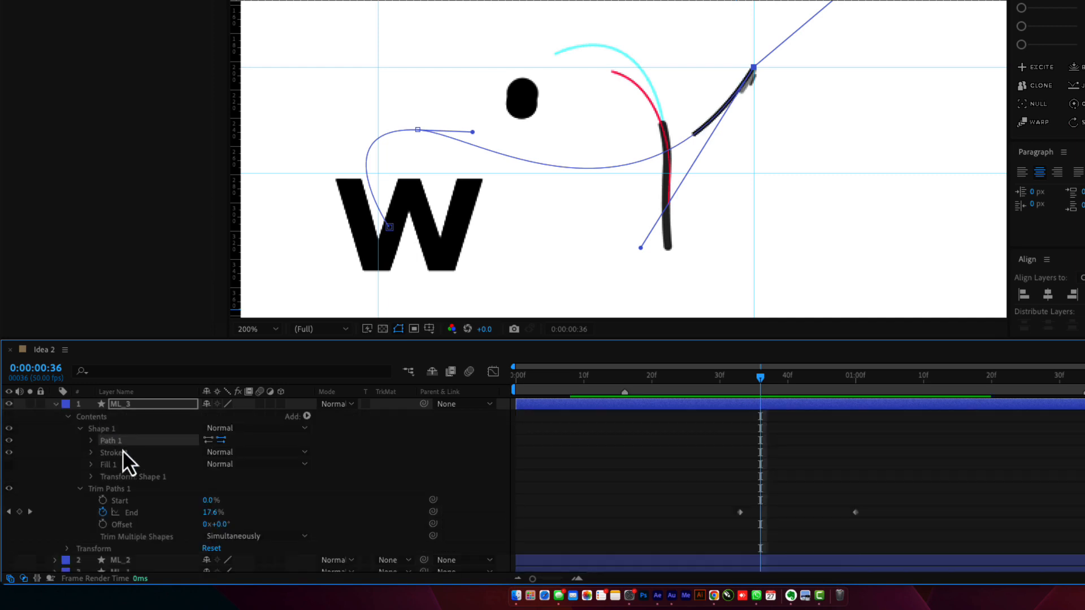
click(127, 502)
click(103, 501)
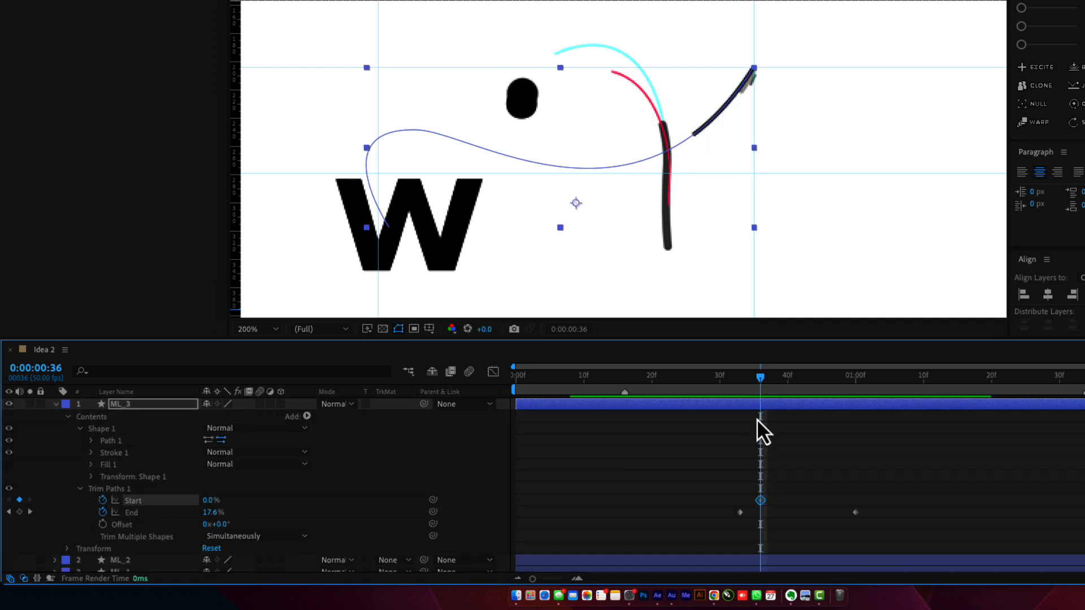
drag(774, 386, 876, 395)
drag(214, 501, 316, 501)
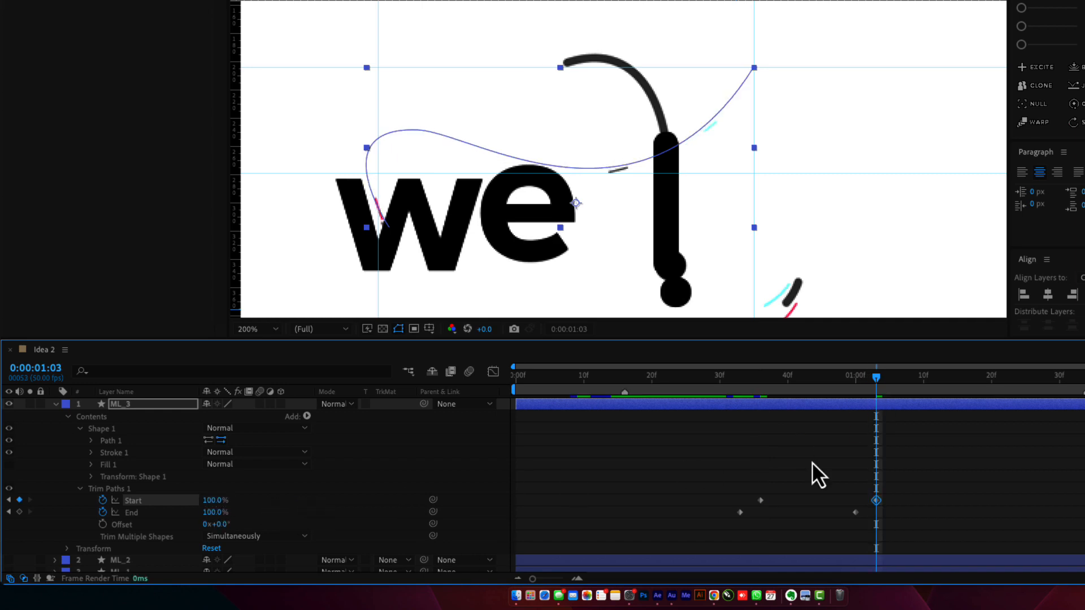
Step: Change the stroke color of the ML_3 layer to a dark green
drag(737, 391, 773, 391)
click(167, 407)
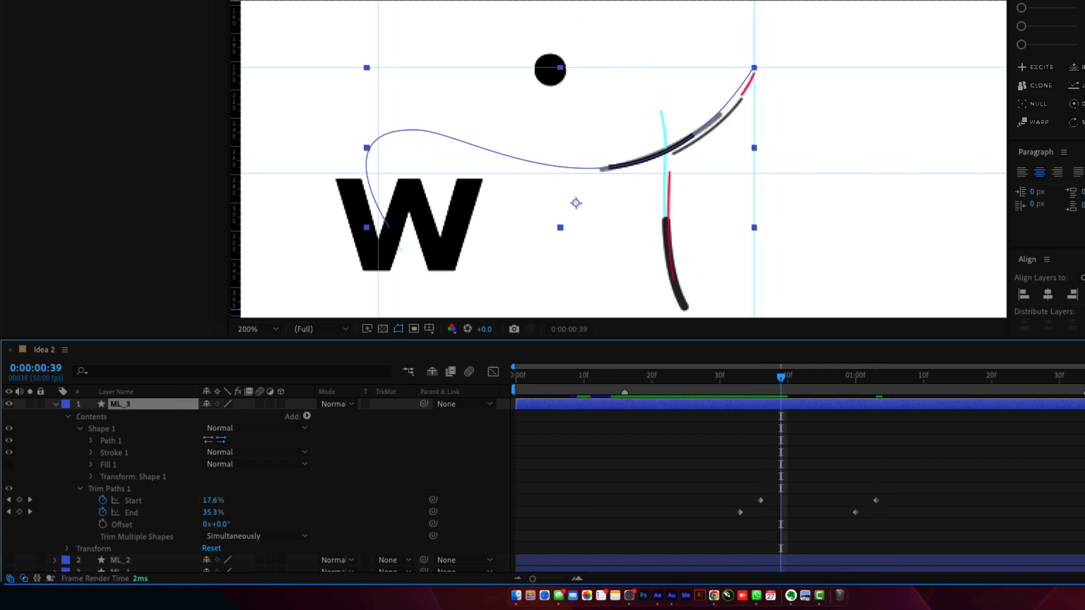
click(576, 1)
click(608, 256)
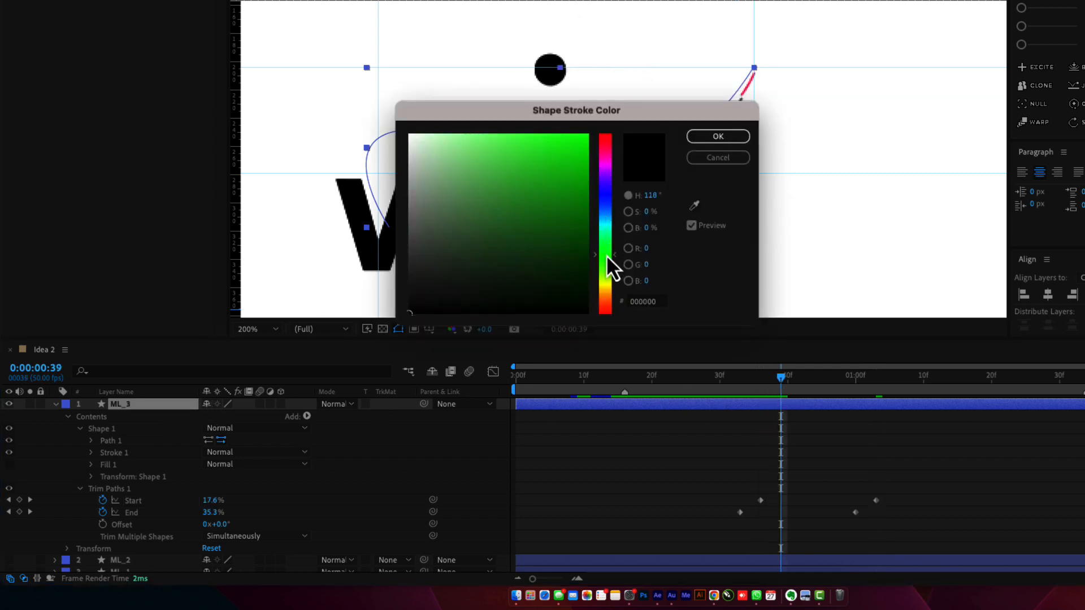
click(594, 218)
click(739, 136)
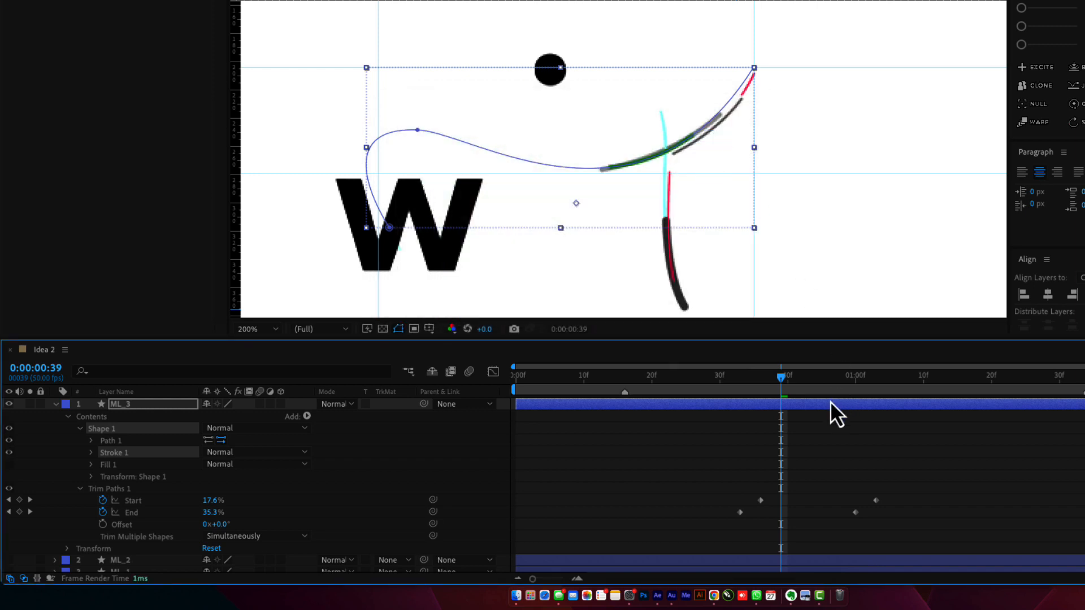
Step: Show only the keyframed properties of ML_3 and duplicate the layer twice as ML_4 and ML_5
mouse_move(785, 378)
mouse_down()
mouse_move(821, 379)
mouse_move(768, 379)
mouse_move(787, 377)
mouse_up()
click(621, 404)
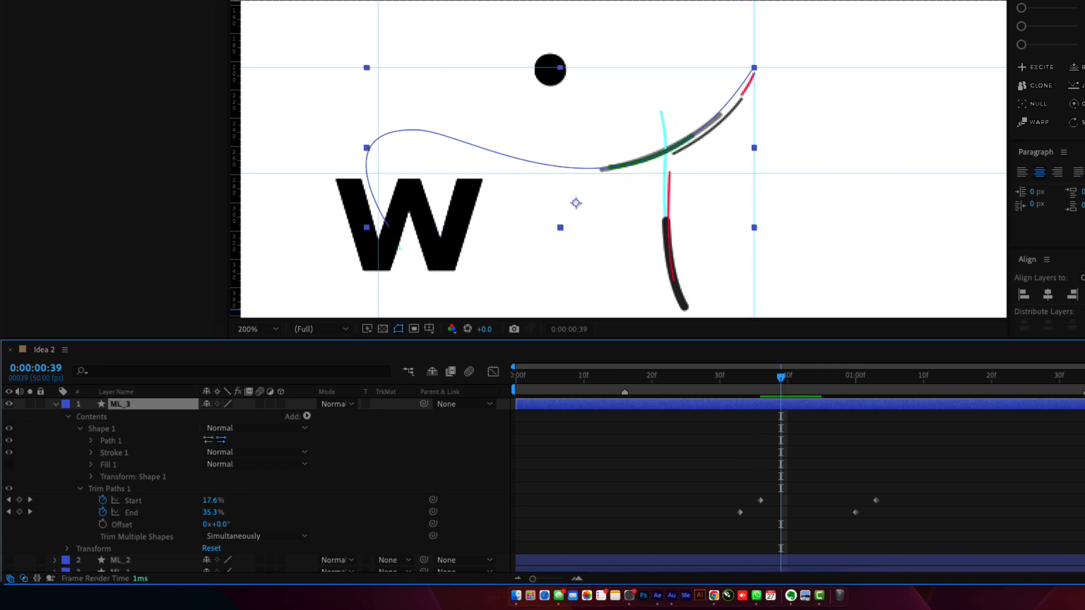
click(662, 177)
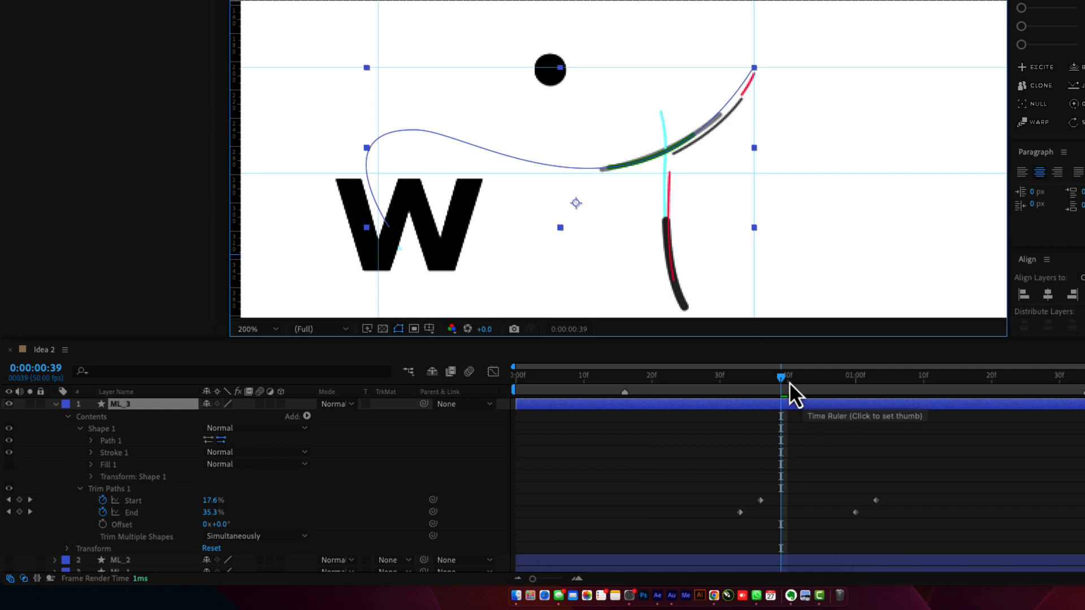
mouse_move(785, 378)
mouse_down()
mouse_move(896, 371)
mouse_move(788, 378)
mouse_up()
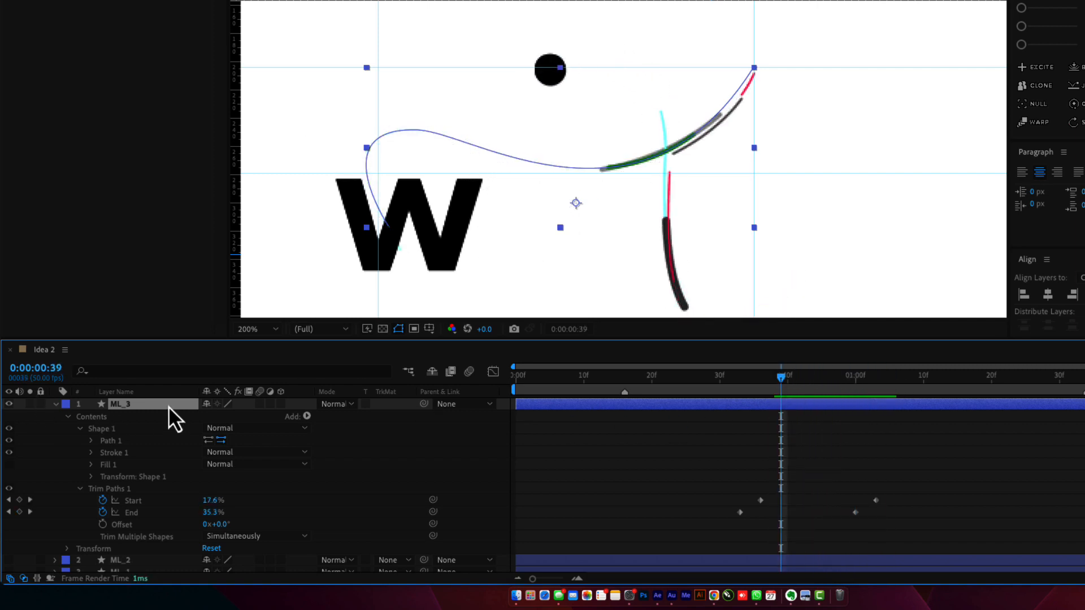
key(u)
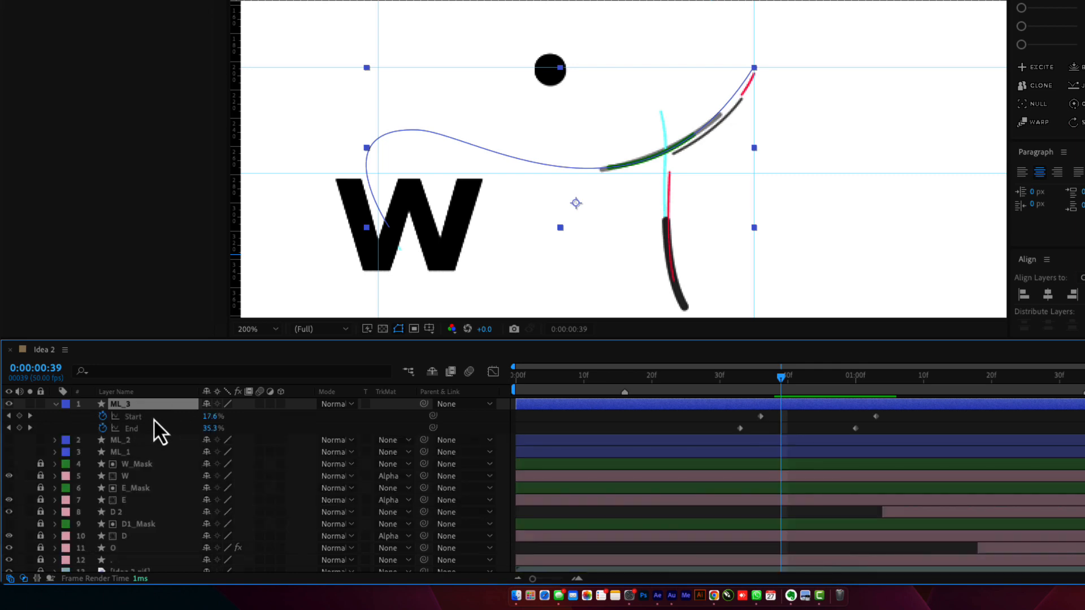
key(super+d)
key(super+d)
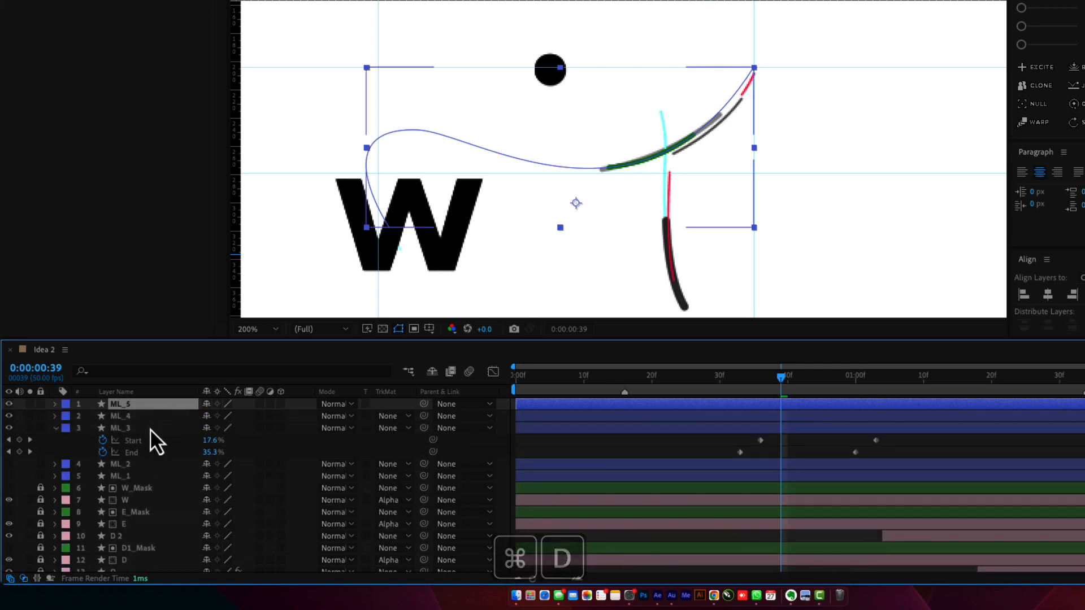
Step: Set the label color of layers ML_3, ML_4 and ML_5 to Brown
shift+click(76, 428)
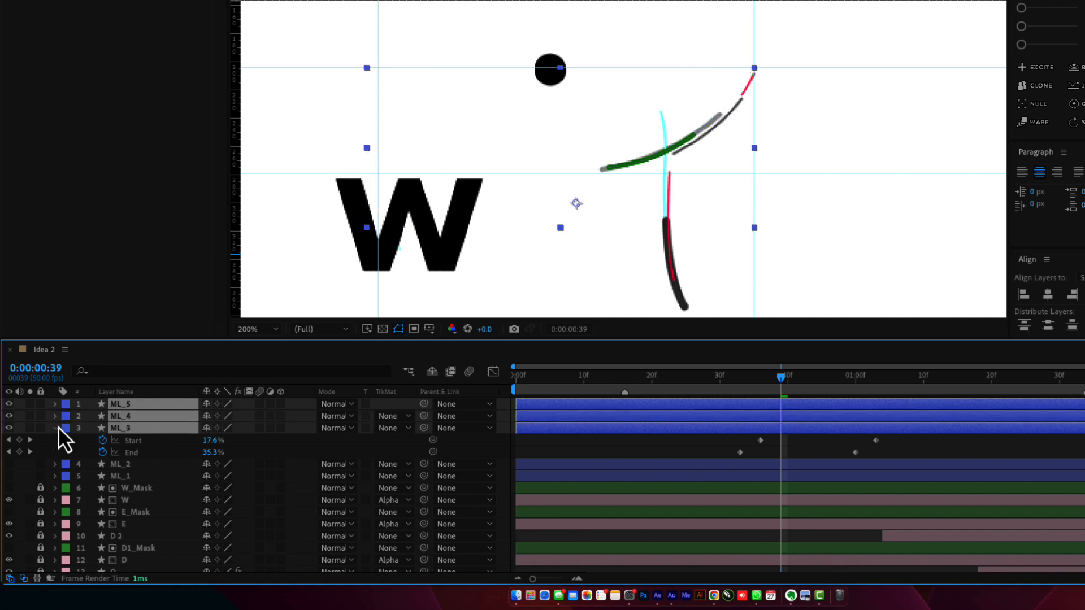
click(66, 428)
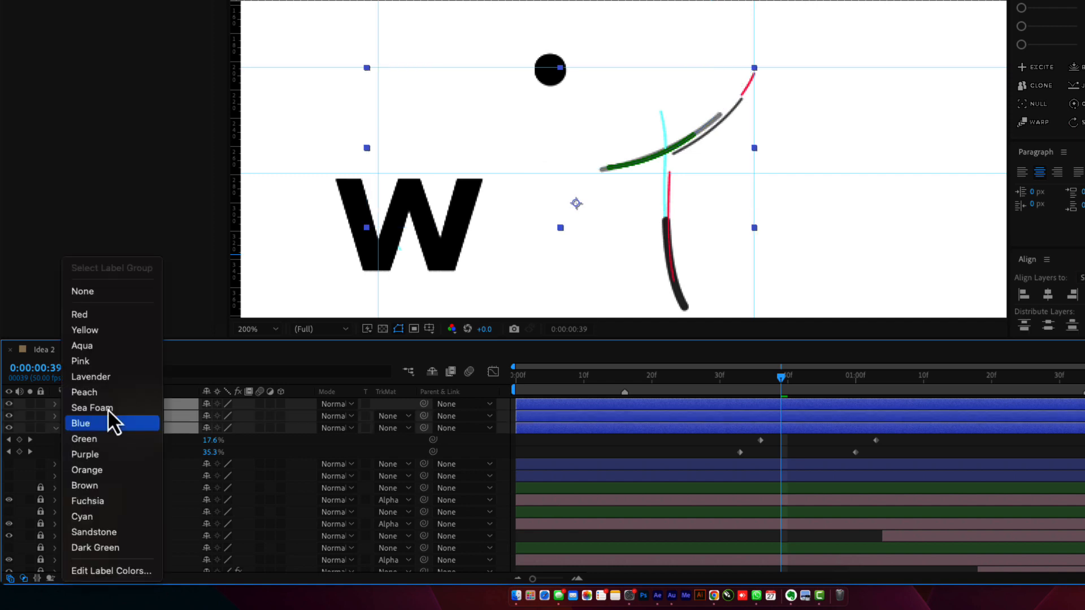
click(117, 488)
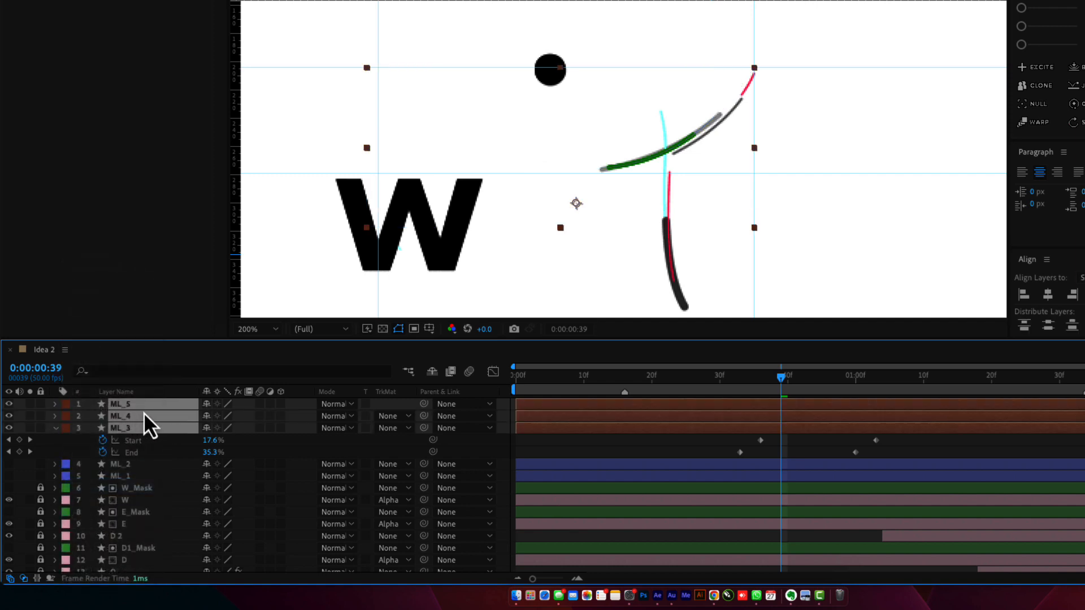
Step: Set the label color of ML_2 to Cyan and that of ML_1 to Yellow
click(123, 468)
click(66, 464)
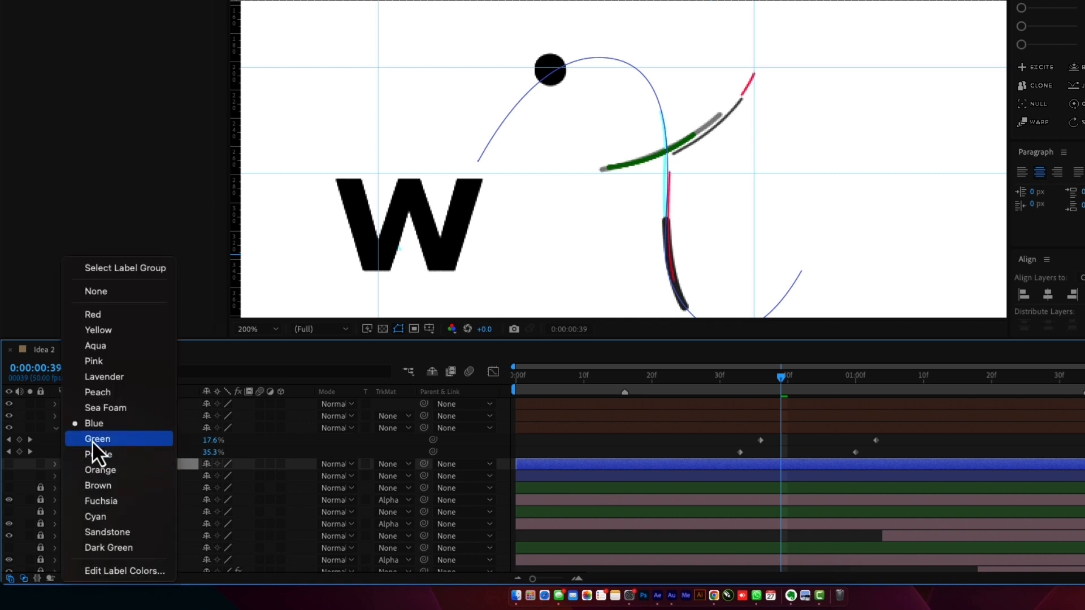
click(116, 517)
click(120, 476)
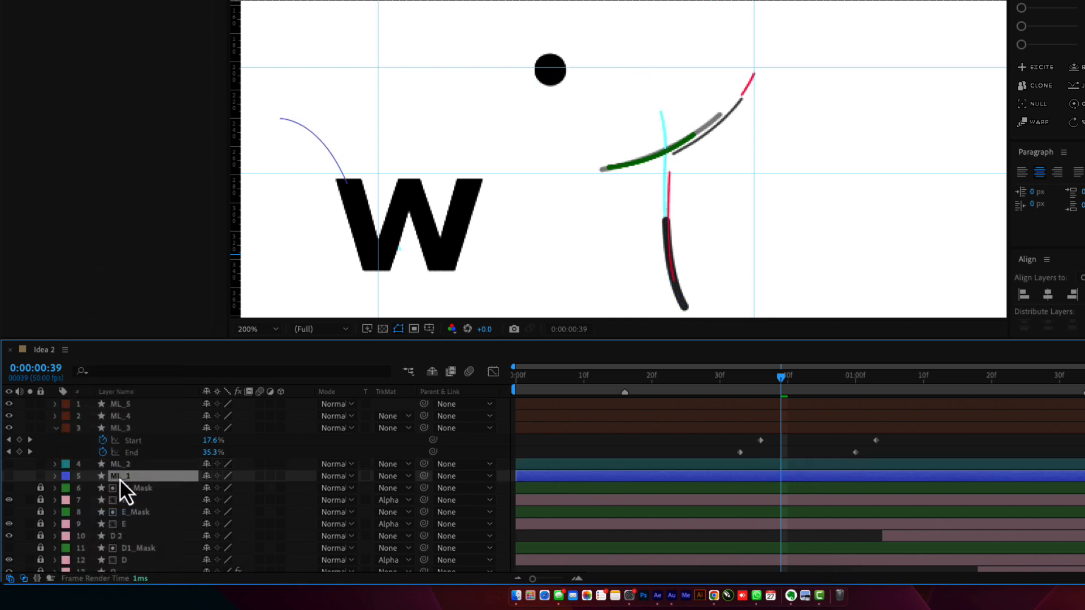
click(66, 477)
click(134, 333)
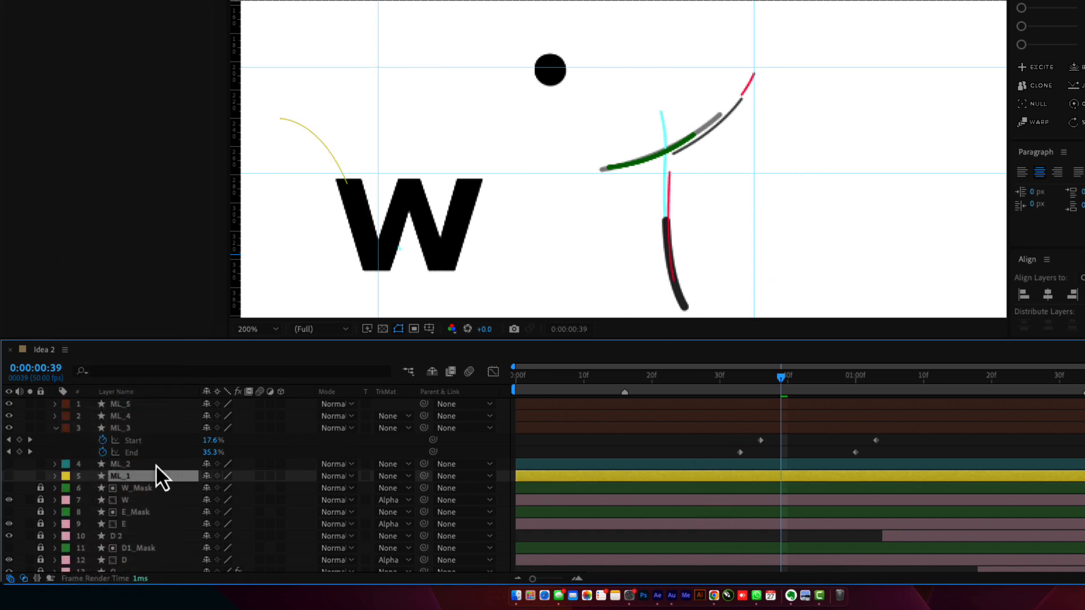
Step: Move the upper-right end point of the ML_4 path slightly down onto the lower reference trail
click(120, 428)
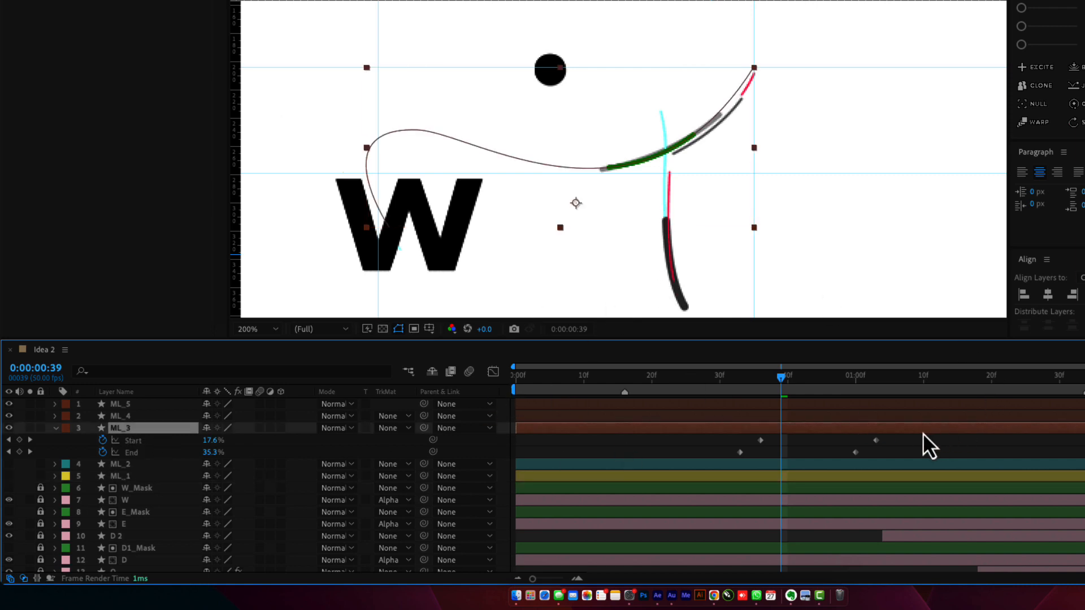
click(131, 418)
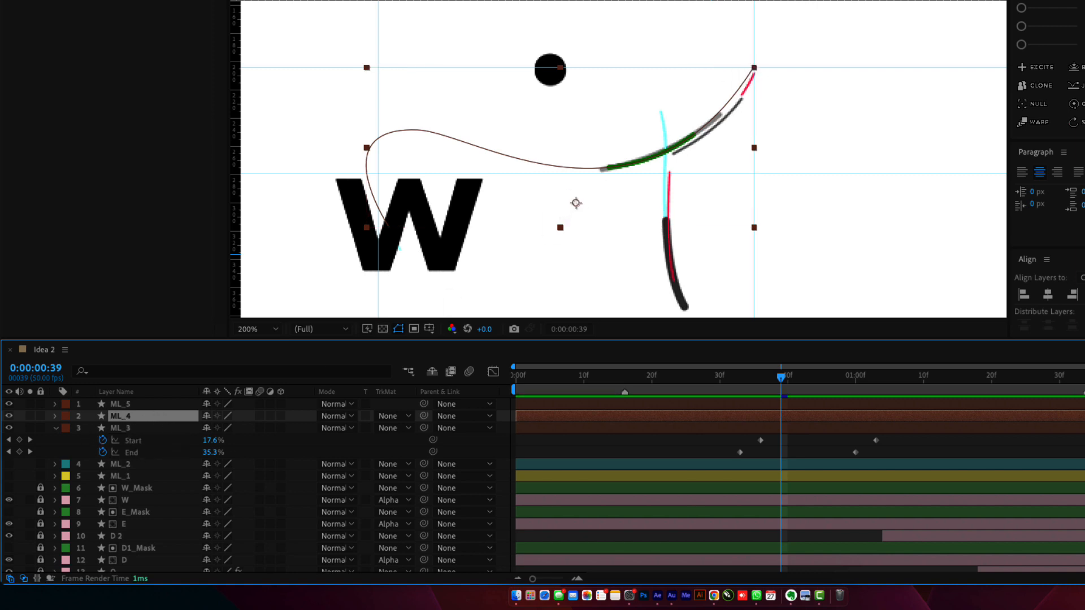
key(g)
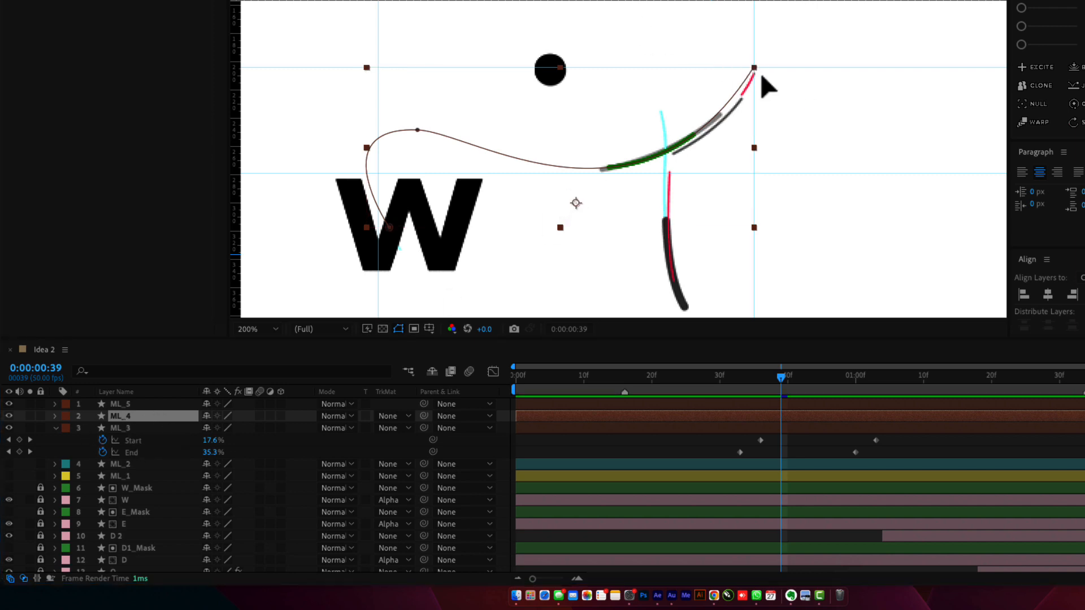
drag(753, 67, 758, 85)
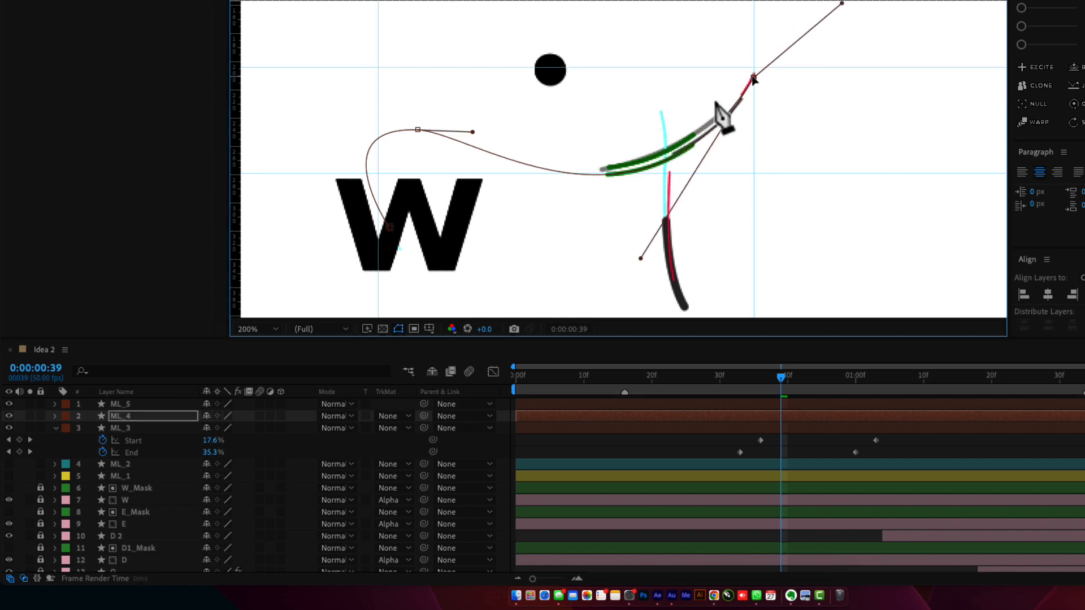
Step: At 0:00:00:42, adjust the handles of the ML_4 path's end point and middle point to bring the curve closer to the lower reference trail
drag(790, 388, 802, 386)
drag(418, 129, 369, 121)
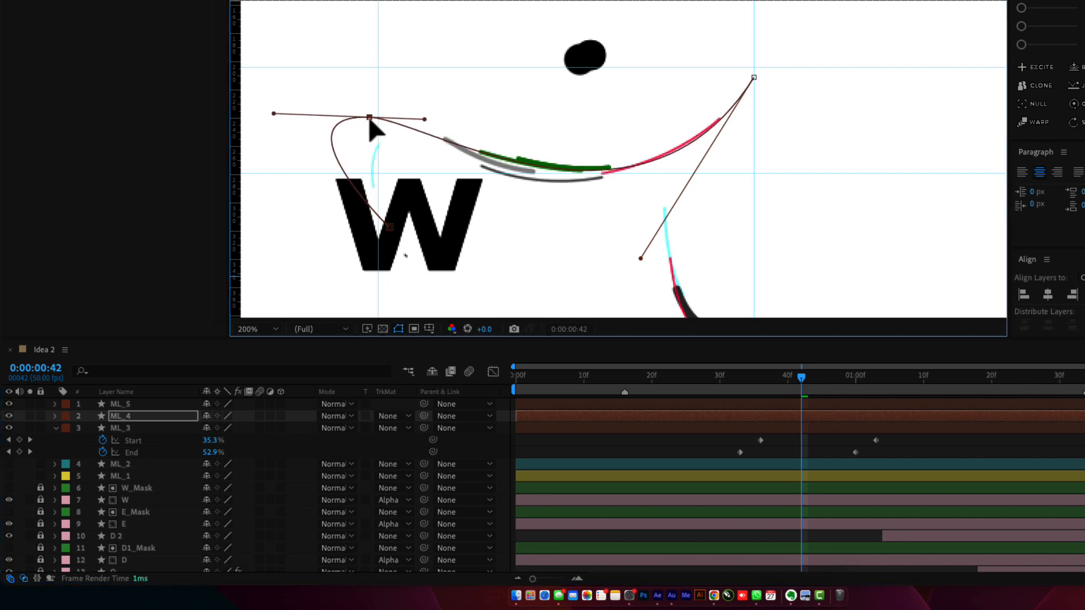
key(super+z)
mouse_move(643, 260)
mouse_down()
mouse_move(623, 254)
mouse_move(638, 251)
mouse_up()
drag(470, 132, 466, 144)
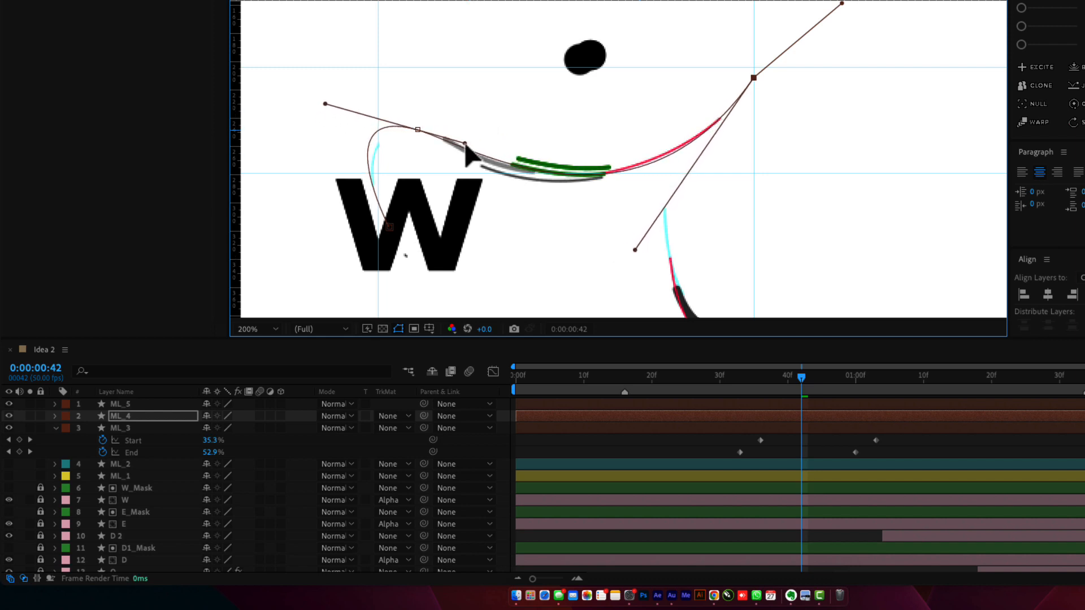
key(space)
mouse_move(826, 390)
mouse_down()
mouse_move(803, 390)
mouse_move(858, 389)
mouse_move(834, 389)
mouse_up()
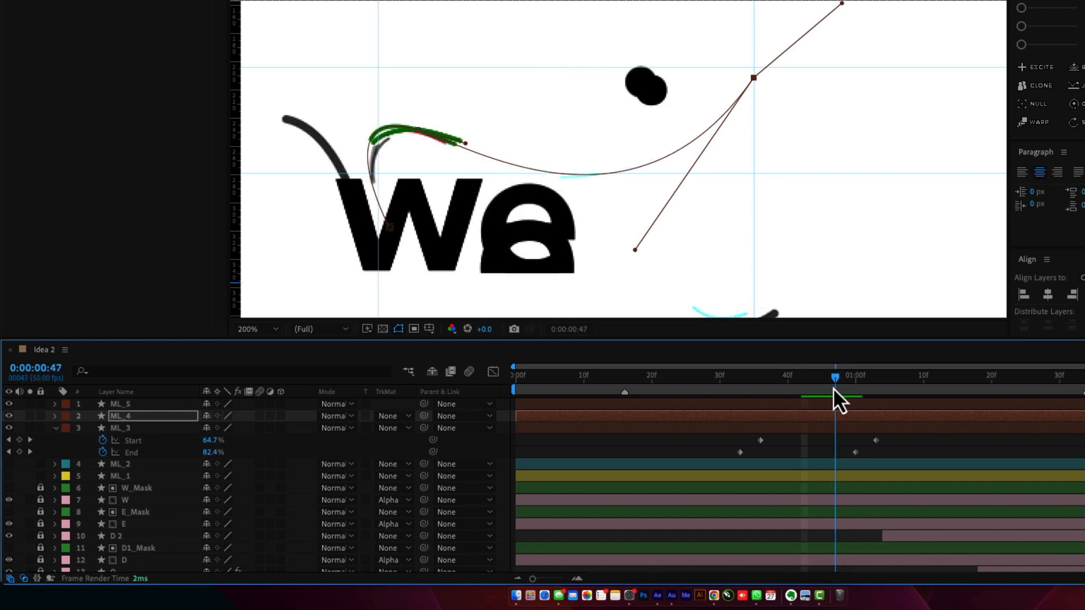
Step: Clear all guides from the composition view
click(389, 227)
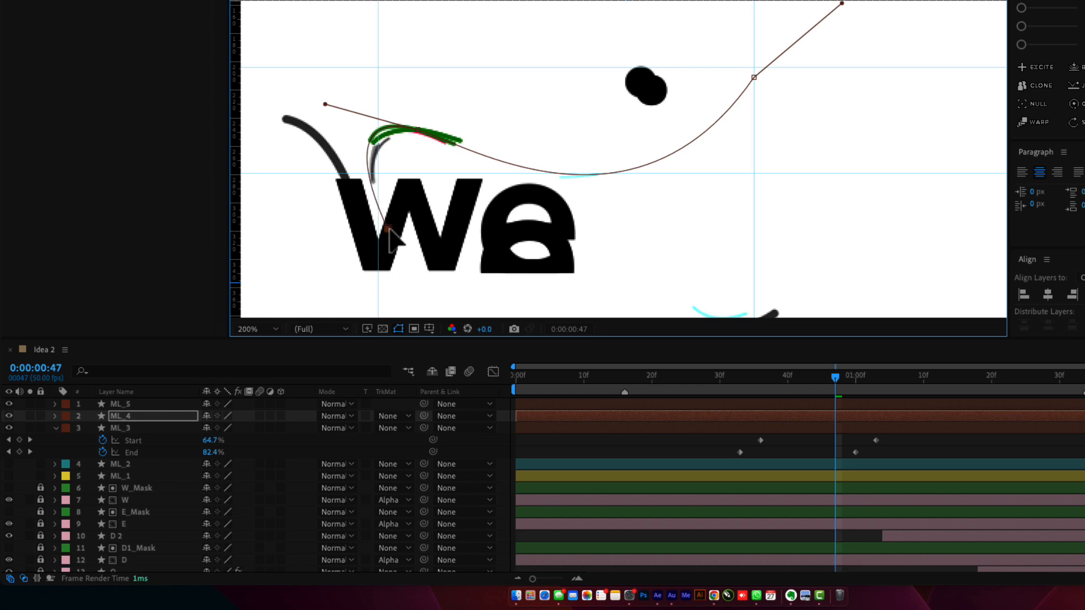
click(376, 0)
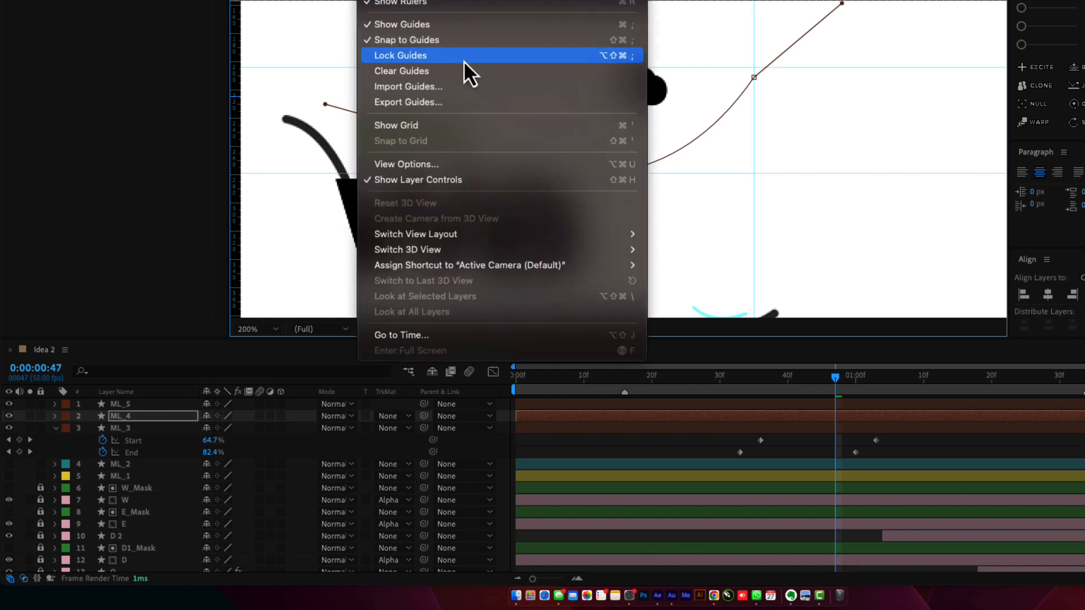
click(453, 71)
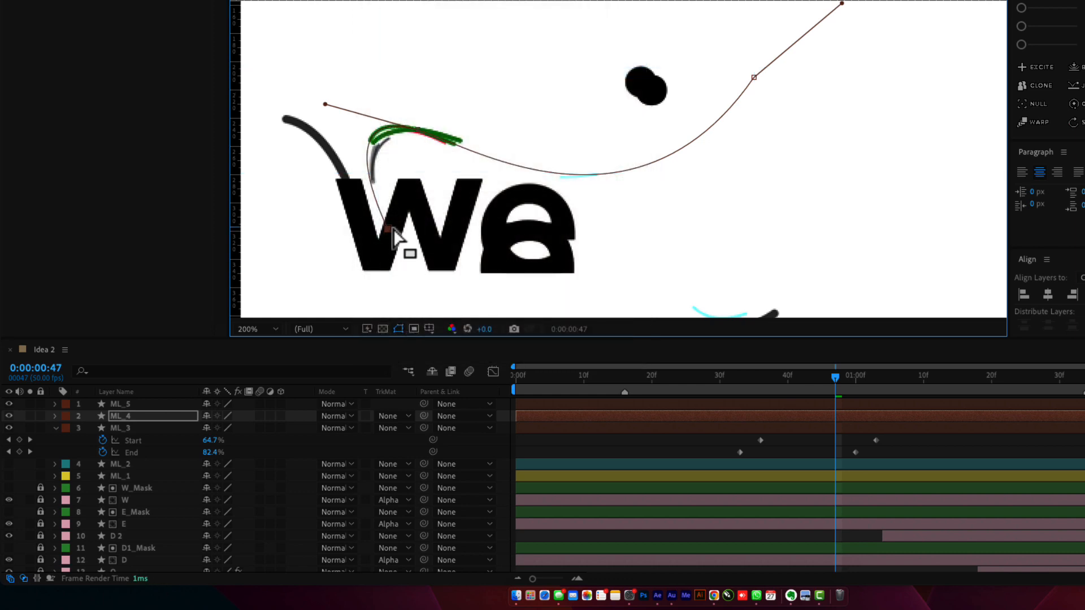
Step: Move the ML_4 path's lower-left end point slightly down inside the W and save the project
scroll(525, 213, up, 2)
drag(617, 160, 615, 168)
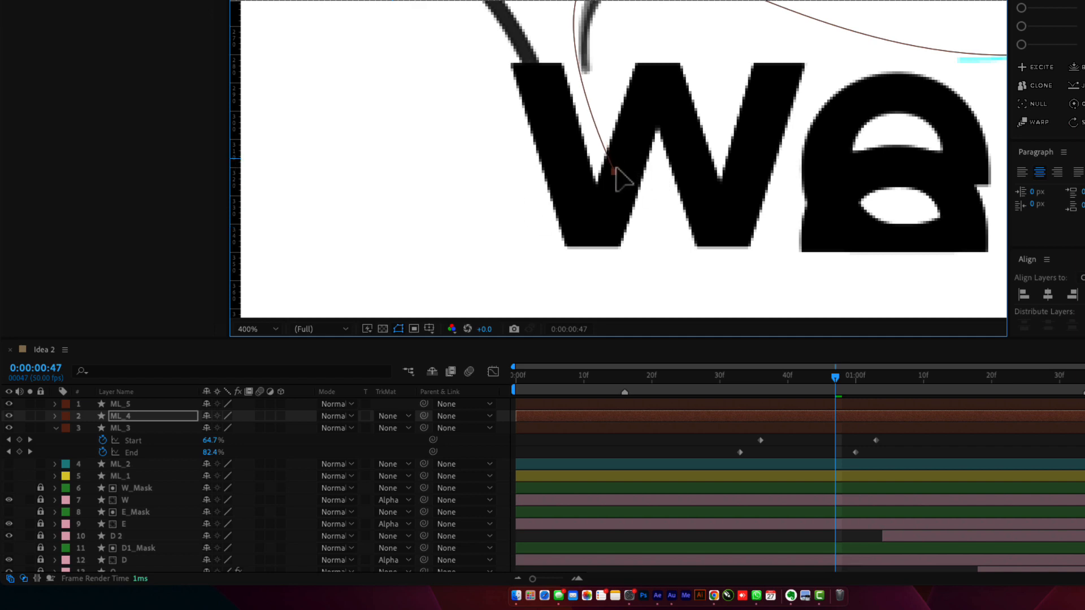
scroll(615, 168, down, 2)
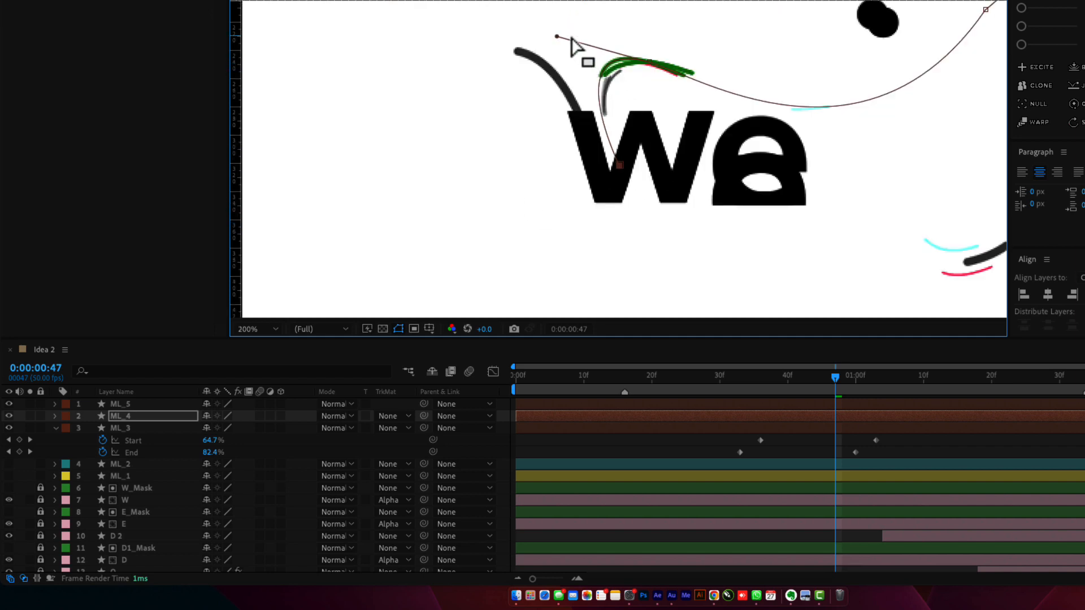
key(super+s)
Step: Delete the ML_5 layer and recreate it as a duplicate of ML_4
click(186, 404)
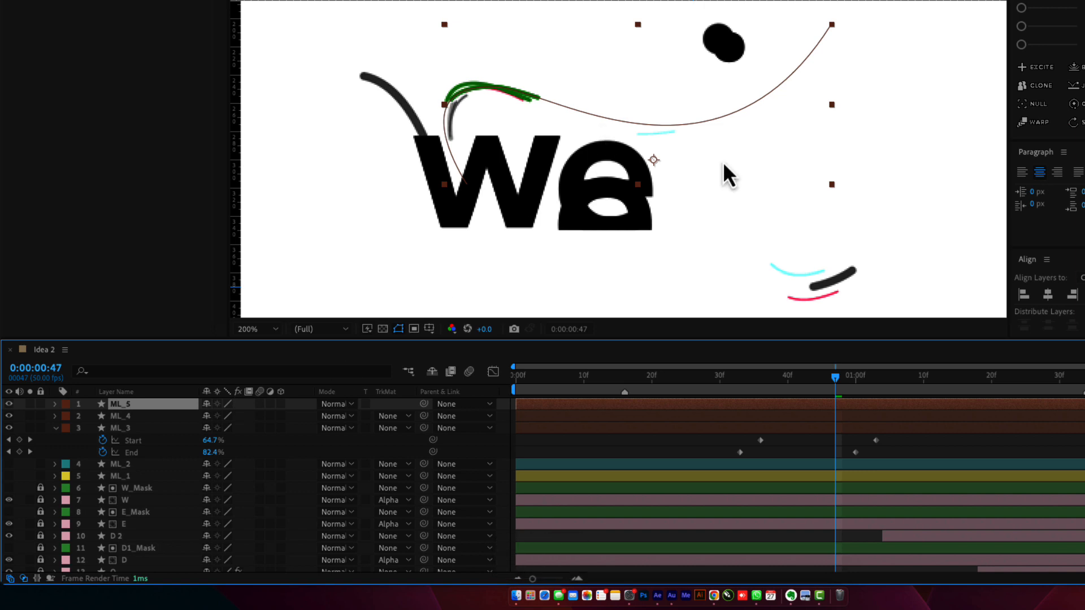
drag(834, 386, 781, 388)
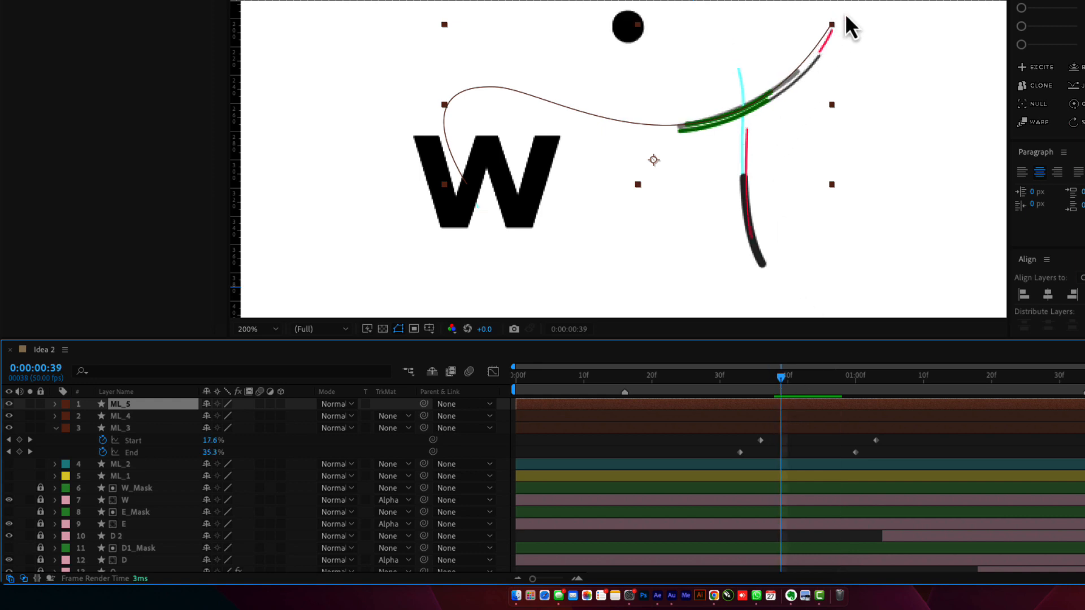
key(Delete)
click(139, 406)
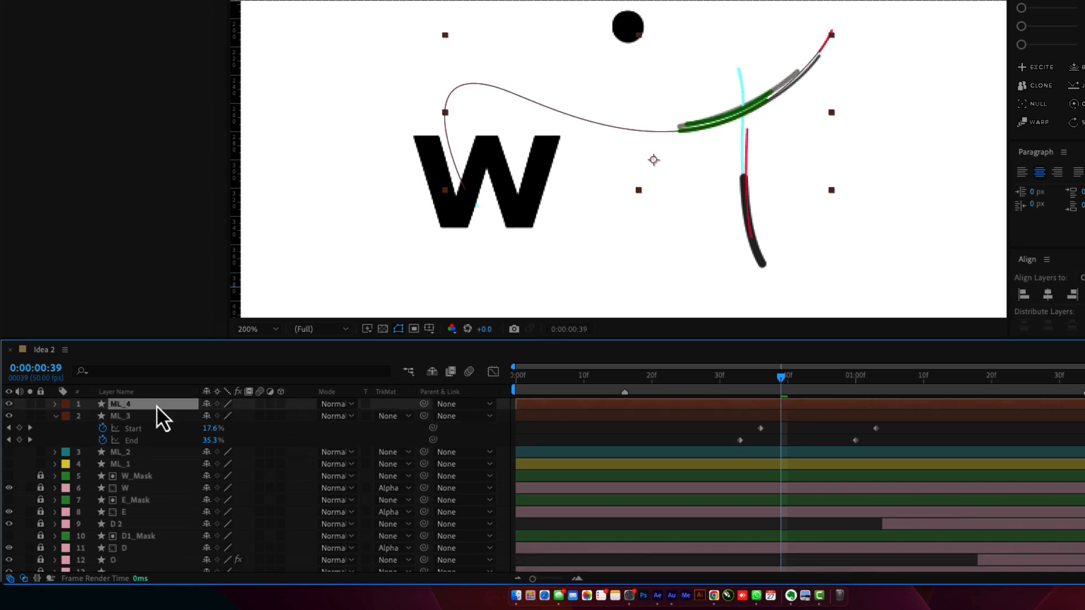
key(super+d)
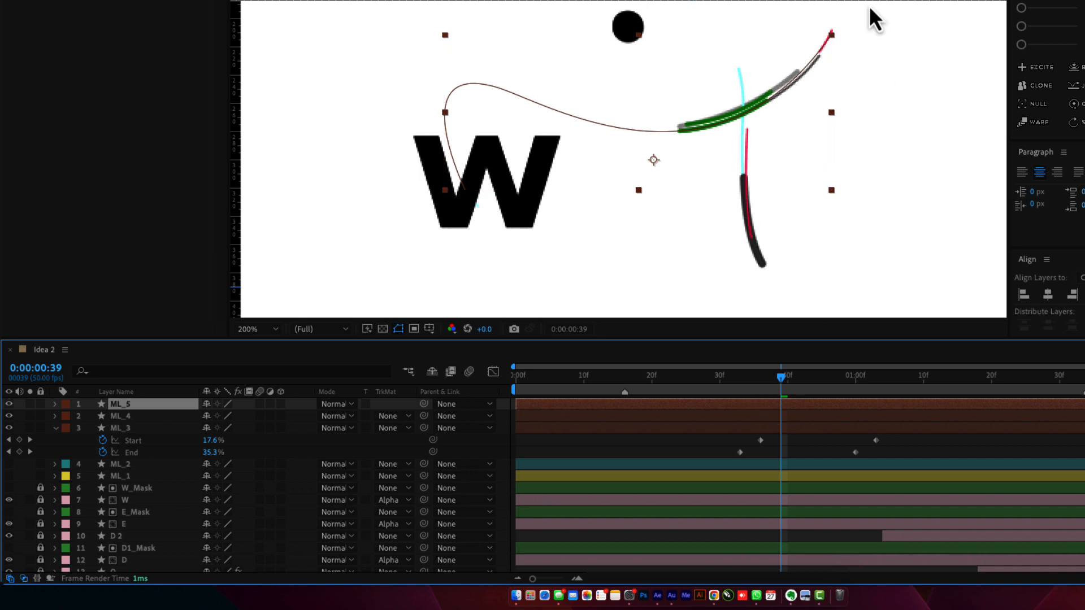
Step: At 0:00:00:40, raise the handle of the ML_5 path's upper-right end point to lift the curve toward the upper reference trail
click(833, 36)
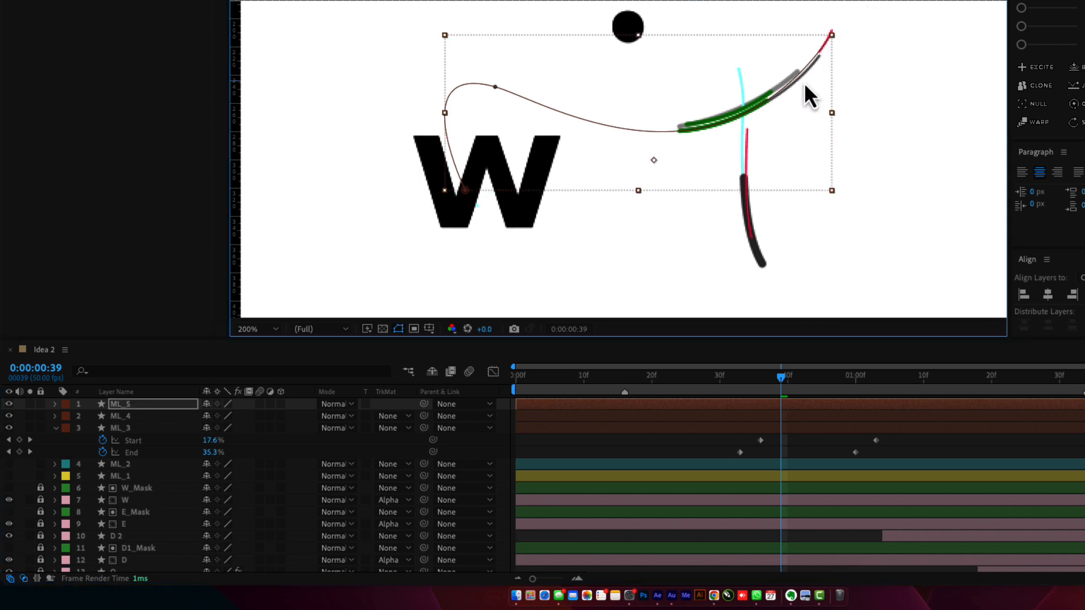
drag(797, 105, 717, 151)
click(740, 433)
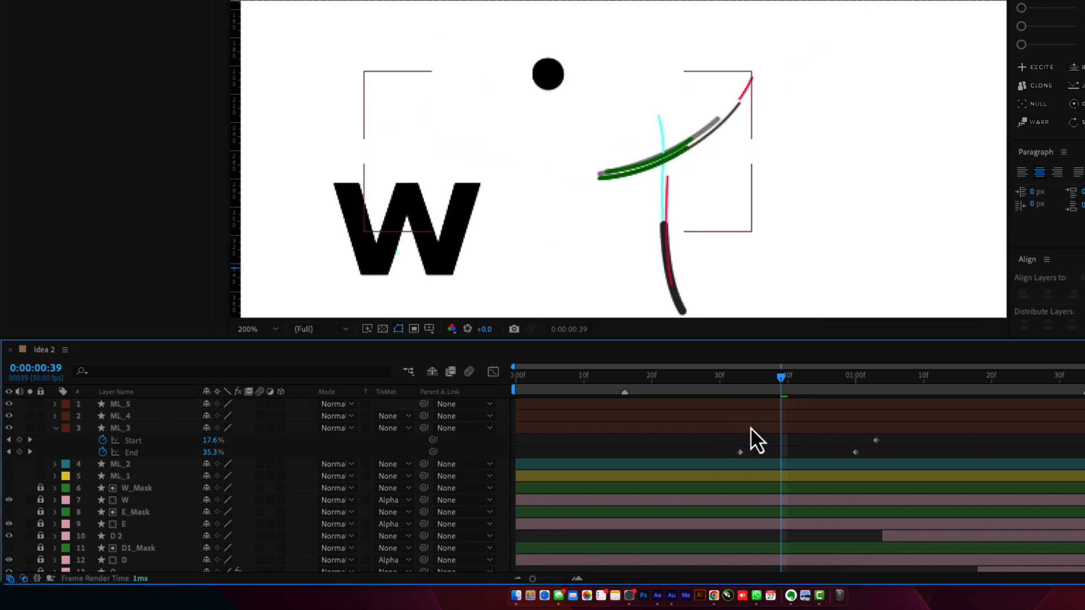
mouse_move(785, 378)
mouse_down()
mouse_move(797, 384)
mouse_move(787, 379)
mouse_up()
click(771, 408)
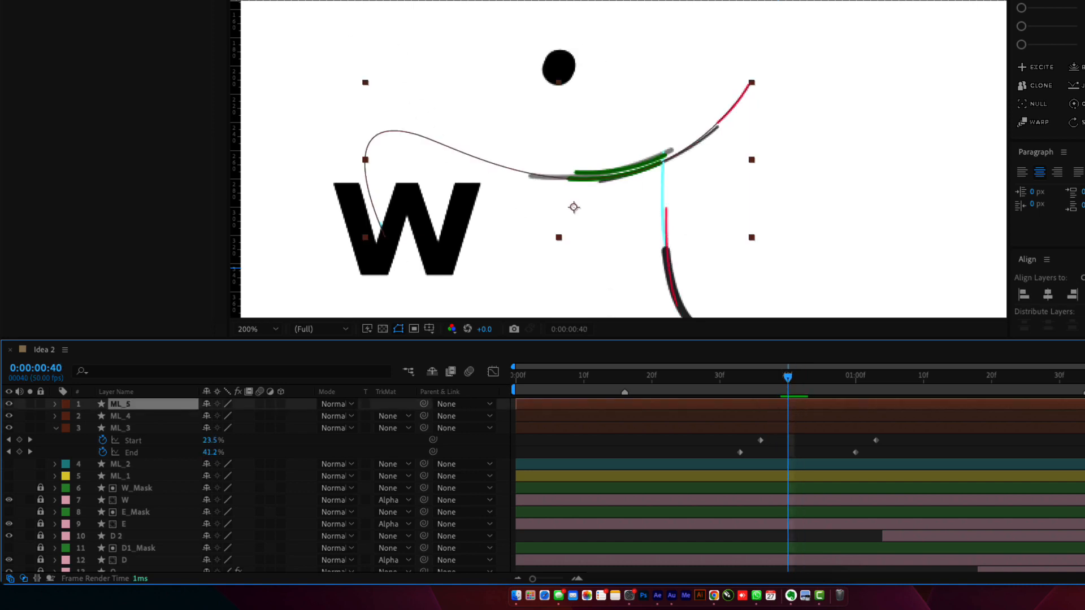
click(416, 135)
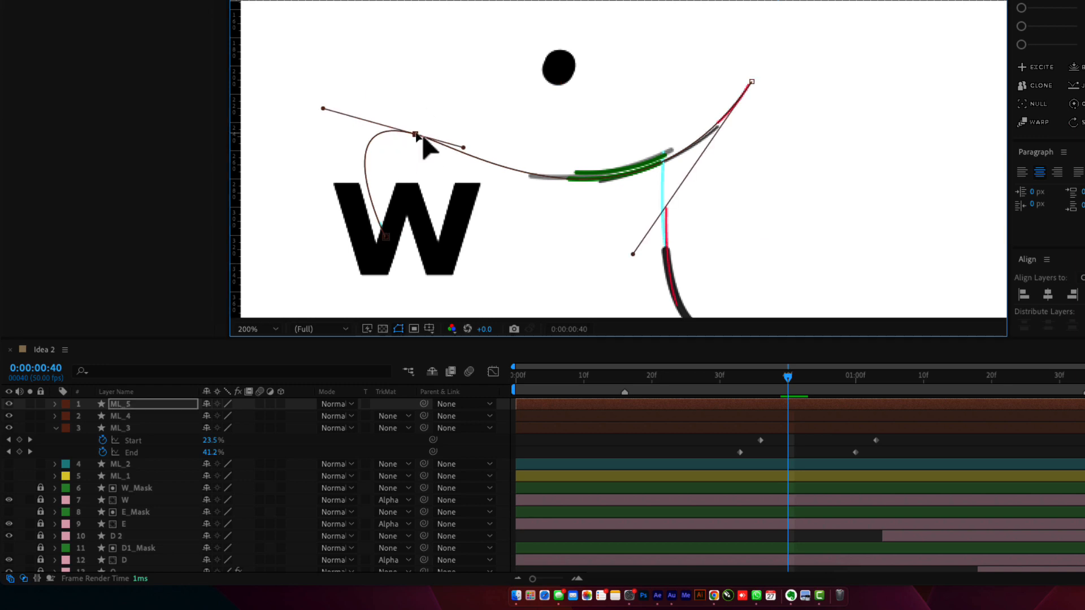
drag(635, 254, 632, 240)
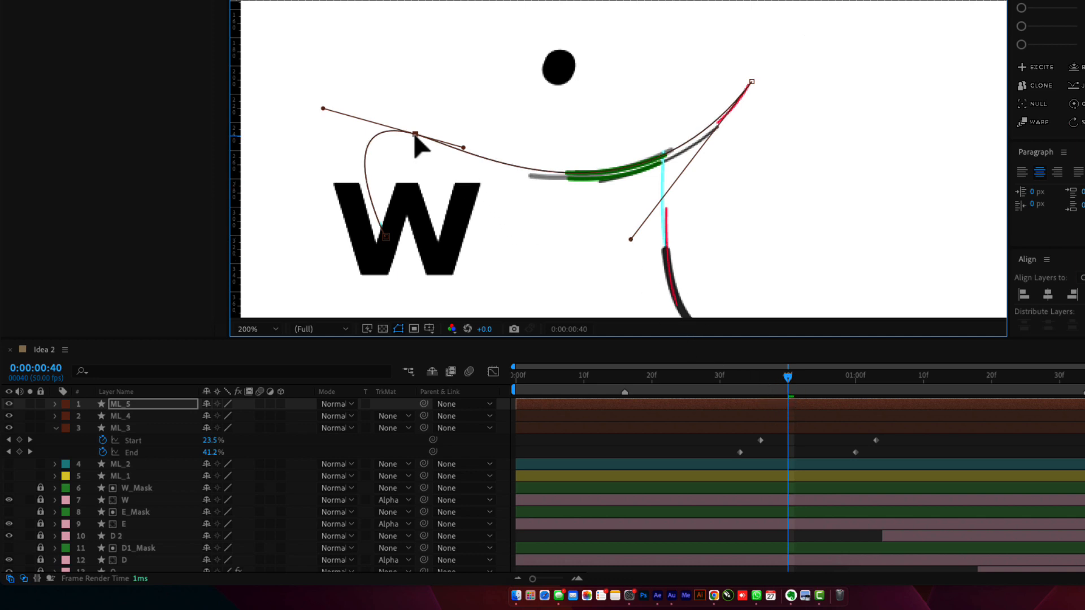
Step: Nudge the ML_5 path's middle point slightly up and to the right above the W
key(Up)
key(Up)
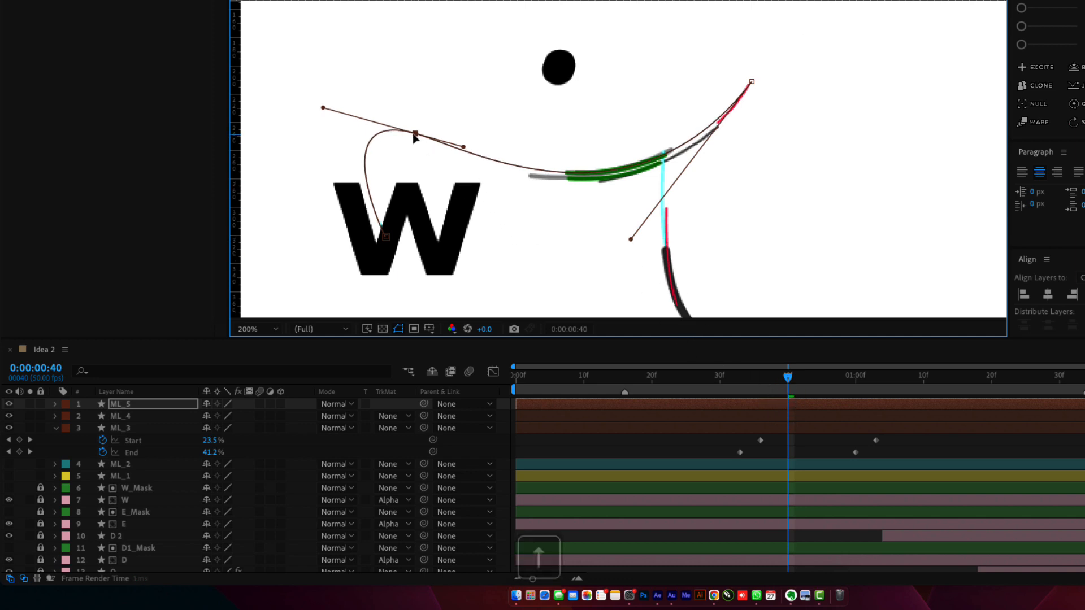
key(Up)
key(Right)
key(Right)
key(Right)
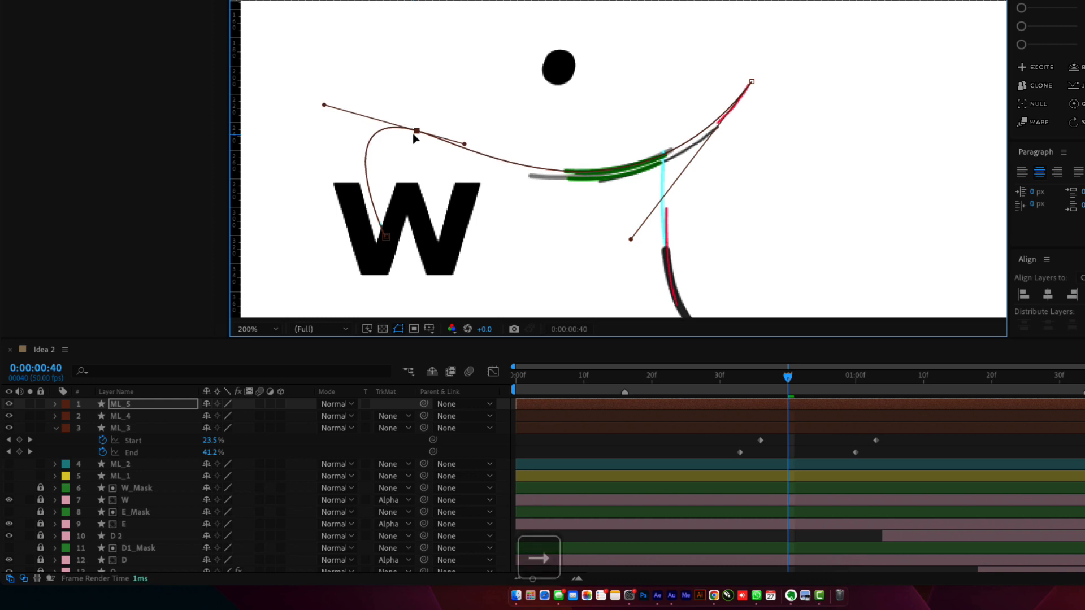
key(Right)
key(Up)
key(Up)
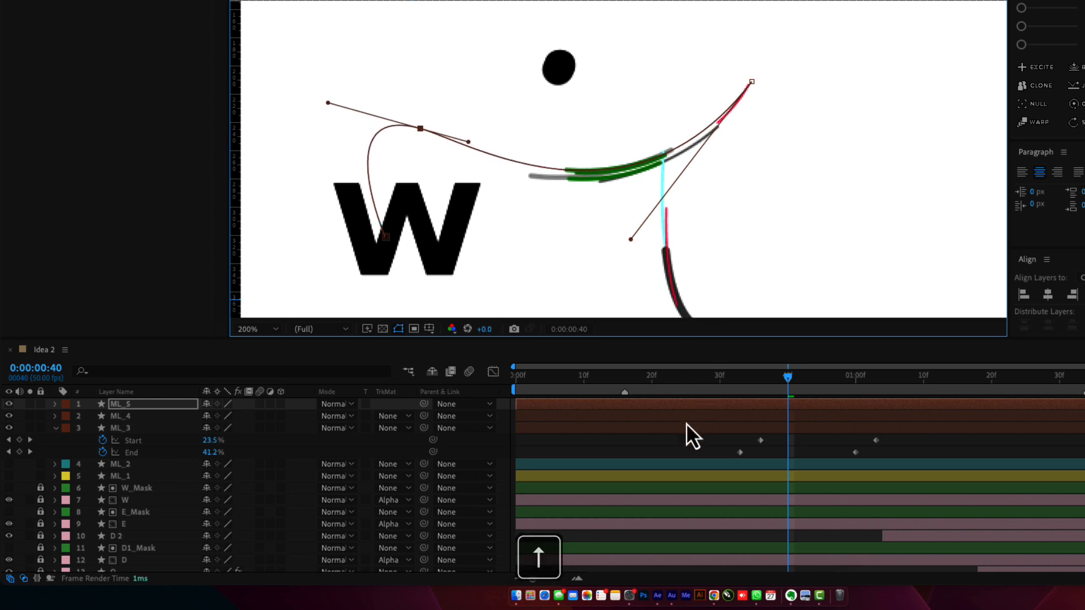
click(699, 455)
Step: Set the ML_5 stroke color to the pink-red FF0E5C sampled from the reference trail
key(period)
click(787, 406)
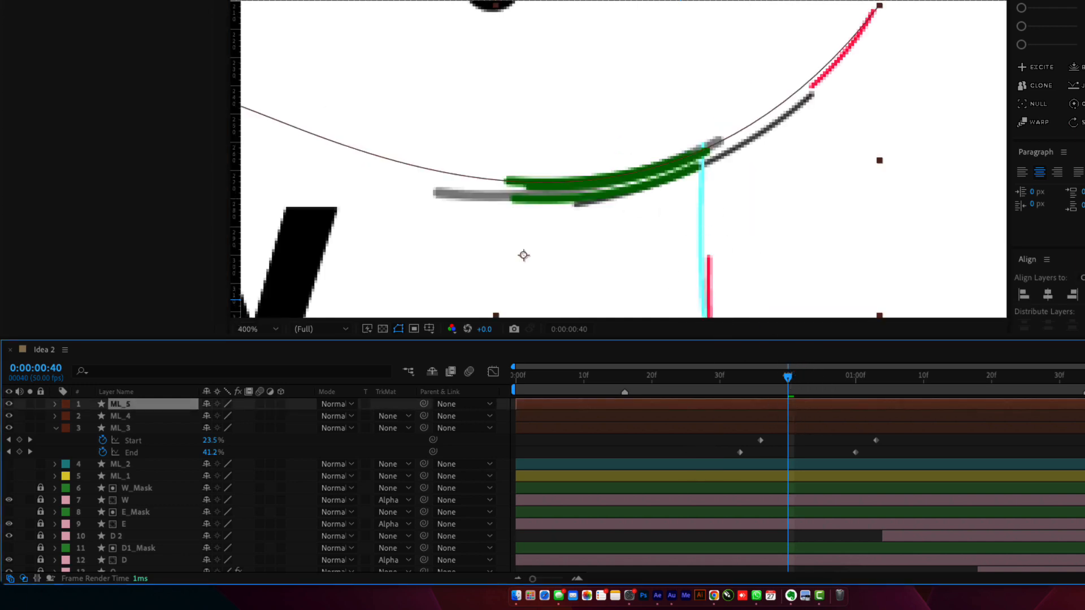
click(695, 206)
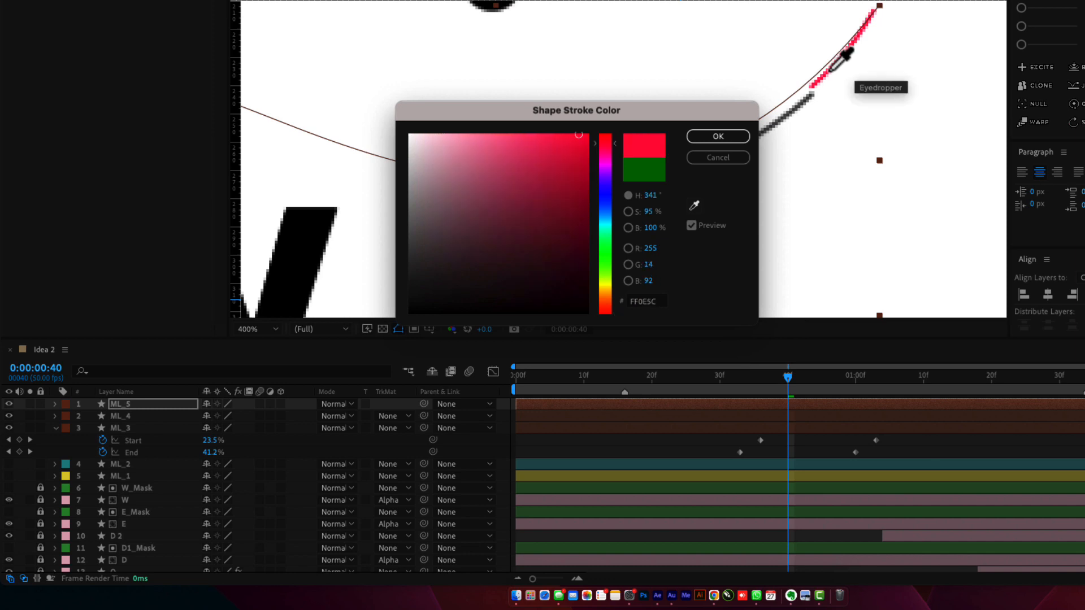
click(827, 74)
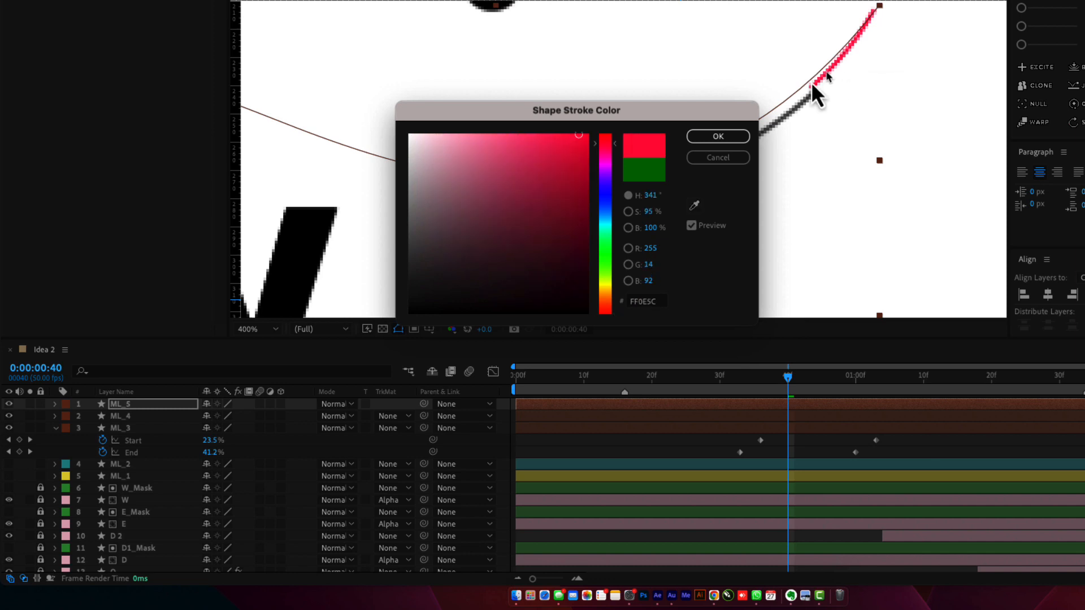
click(721, 141)
Step: Set the ML_3 stroke color to the gray A3A3A3 sampled from the upper reference trail
click(794, 416)
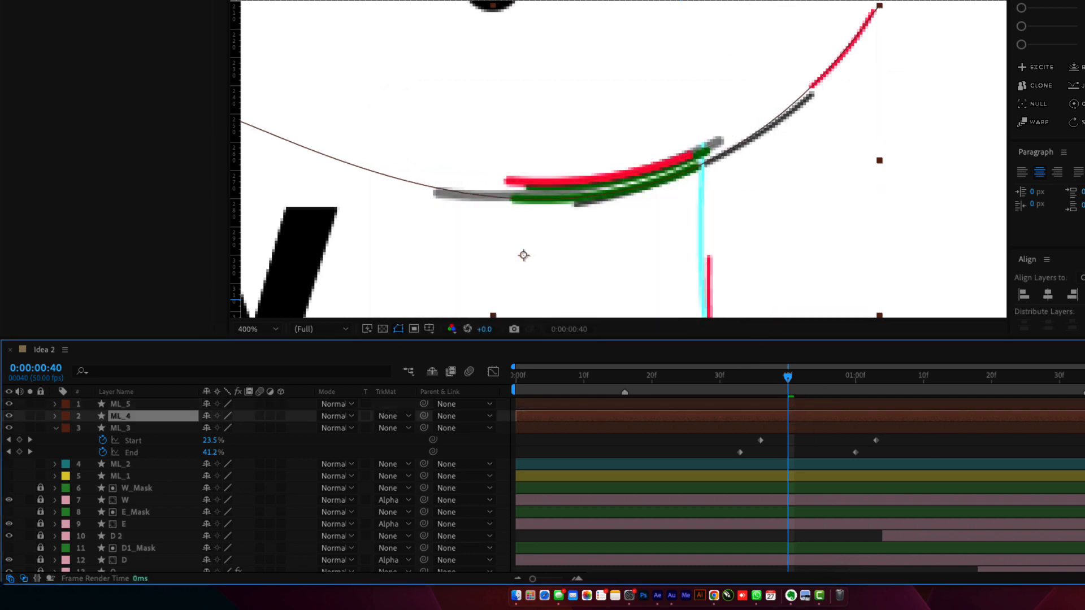
click(815, 431)
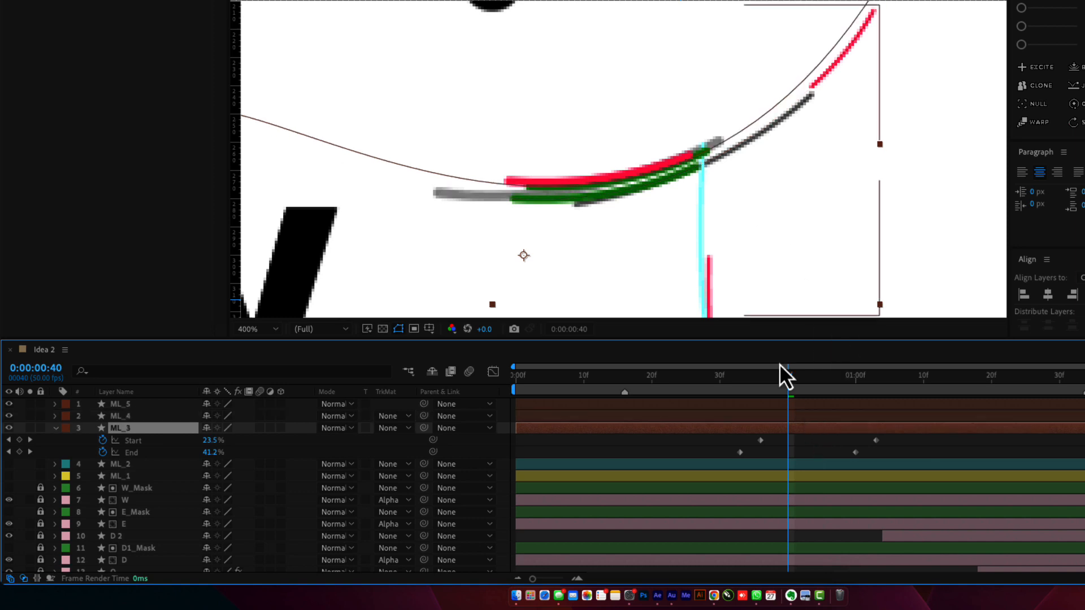
click(701, 2)
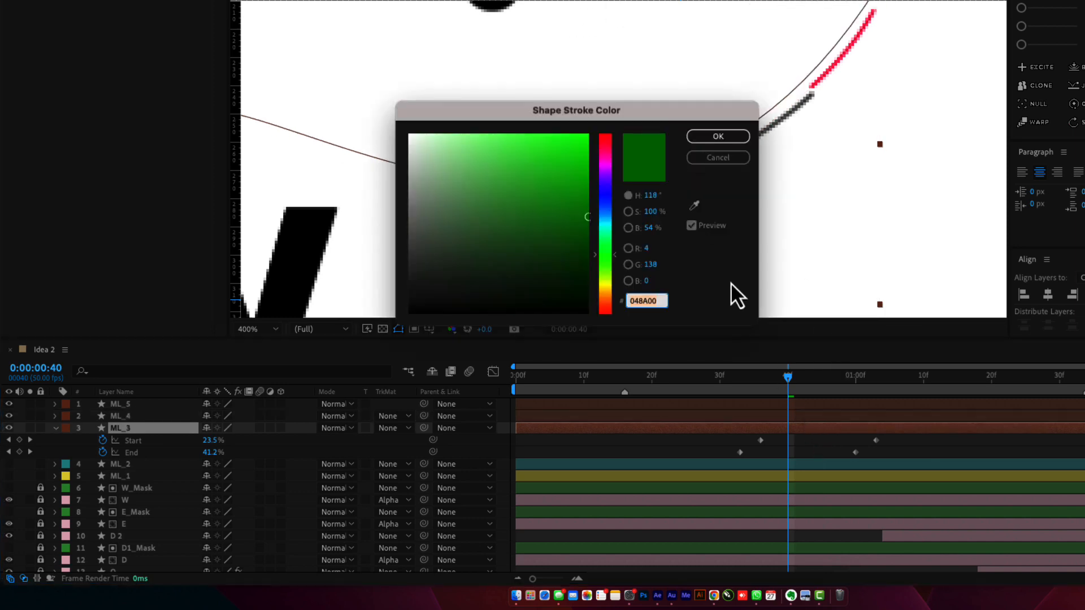
drag(694, 114, 437, 48)
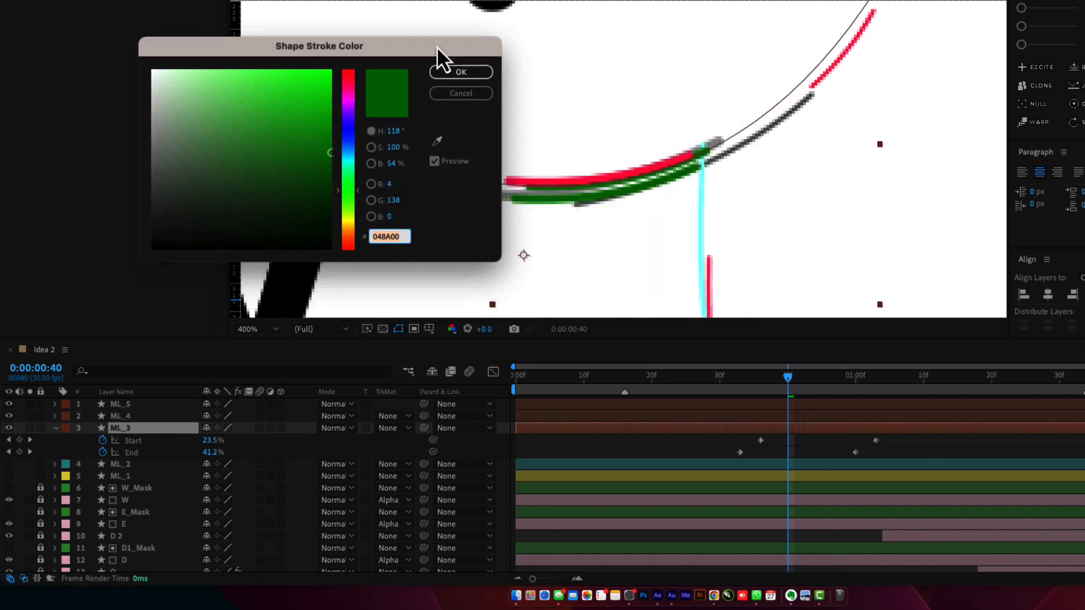
click(437, 139)
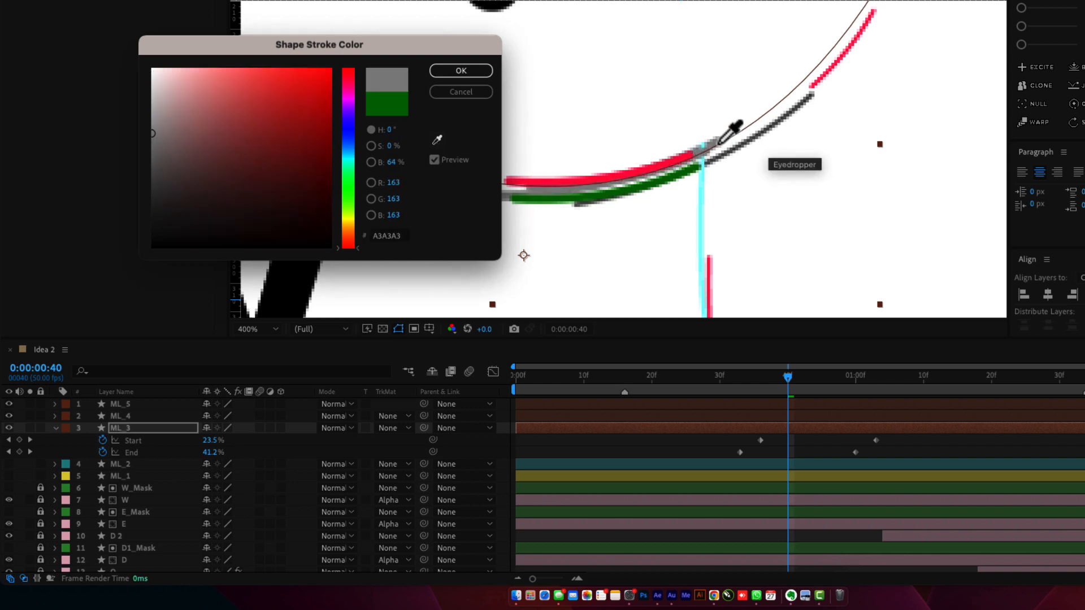
click(718, 144)
click(478, 73)
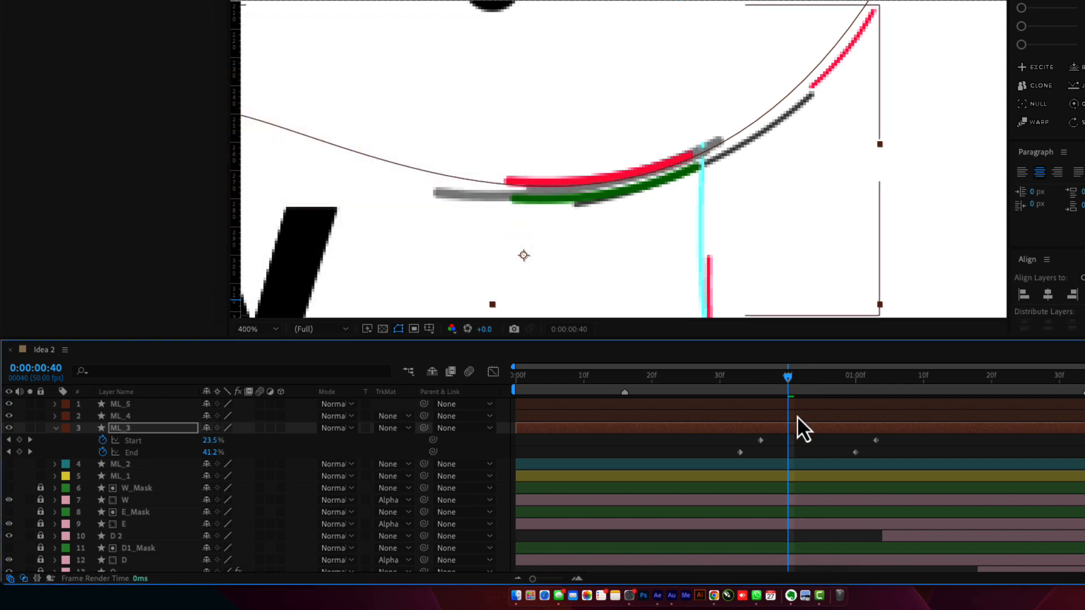
Step: Set the ML_4 stroke color to the dark gray sampled from the lower reference trail
click(796, 416)
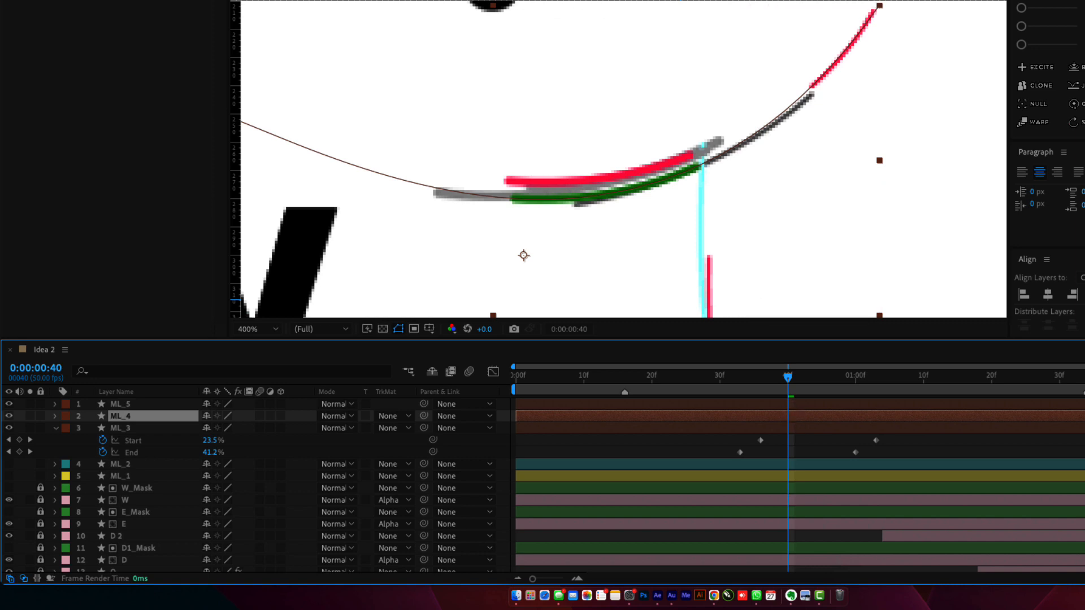
click(503, 1)
click(437, 140)
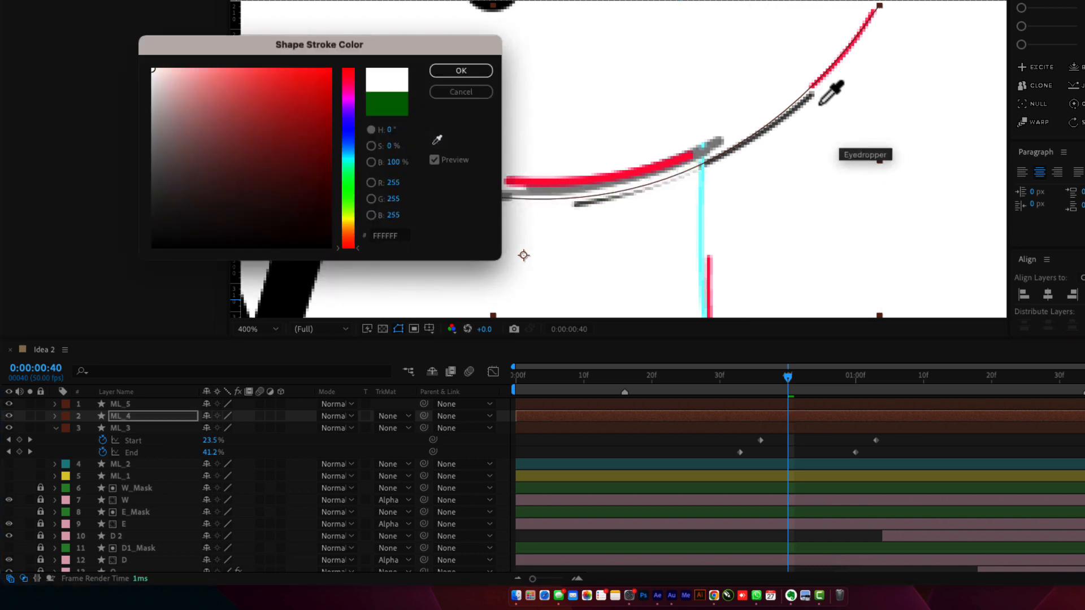
click(810, 100)
click(474, 73)
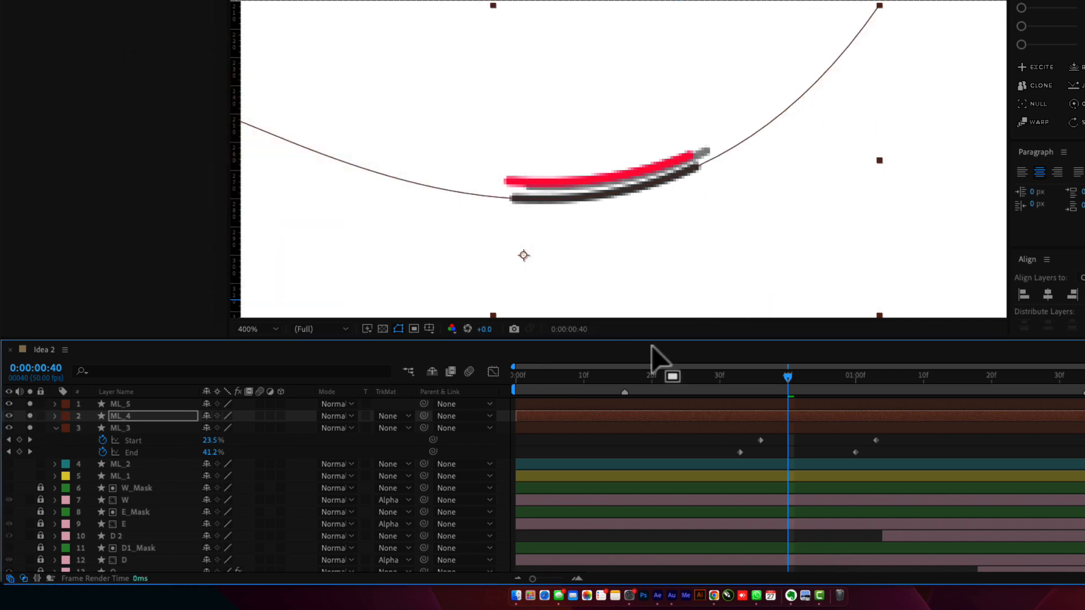
Step: Trim the in points of layers ML_3, ML_4 and ML_5 to 0:00:00:33
scroll(593, 187, down, 2)
mouse_move(794, 388)
mouse_down()
mouse_move(734, 390)
mouse_move(850, 405)
mouse_move(829, 408)
mouse_up()
shift+click(799, 407)
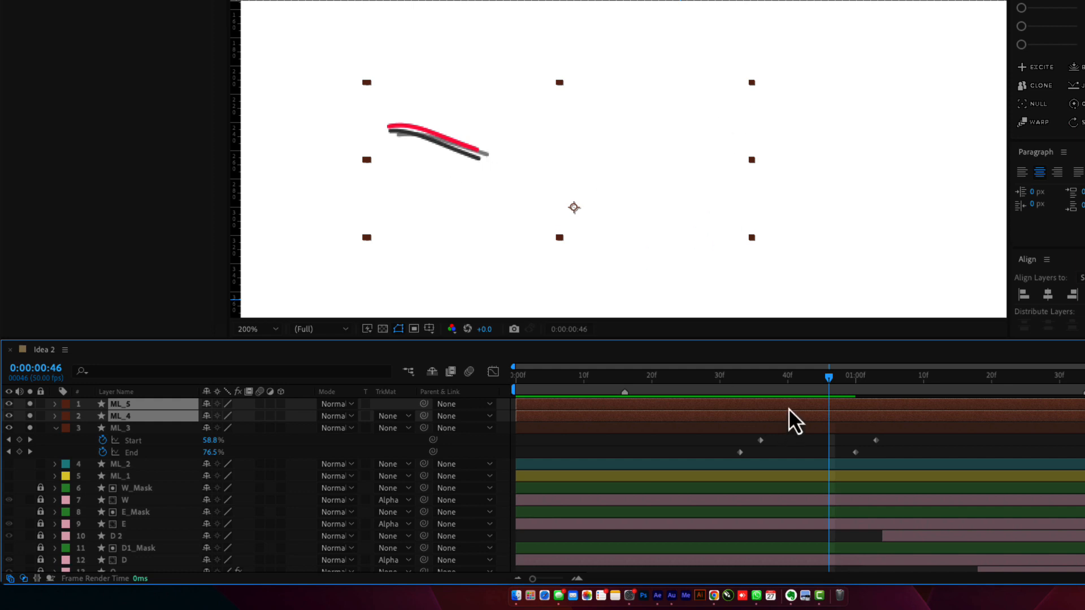
drag(759, 390, 739, 393)
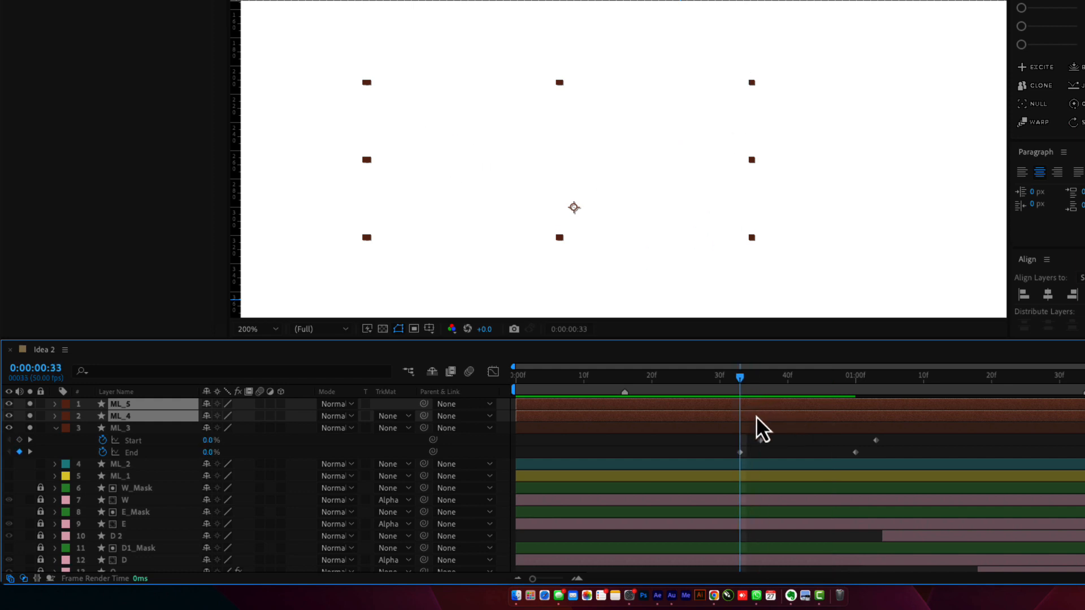
shift+click(747, 432)
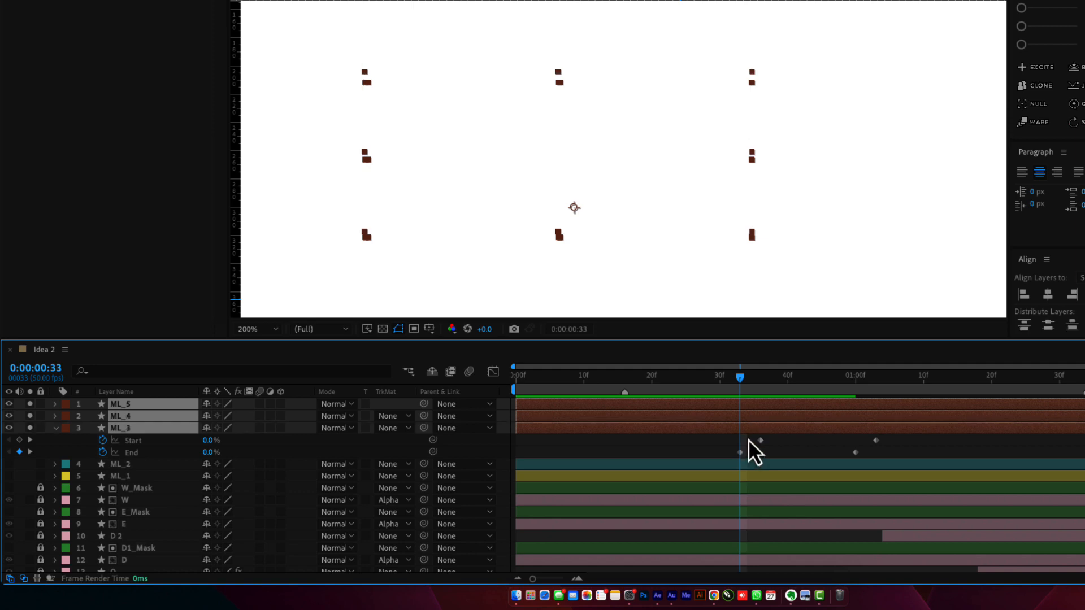
key(super+[)
key(super+z)
key(alt+bracketleft)
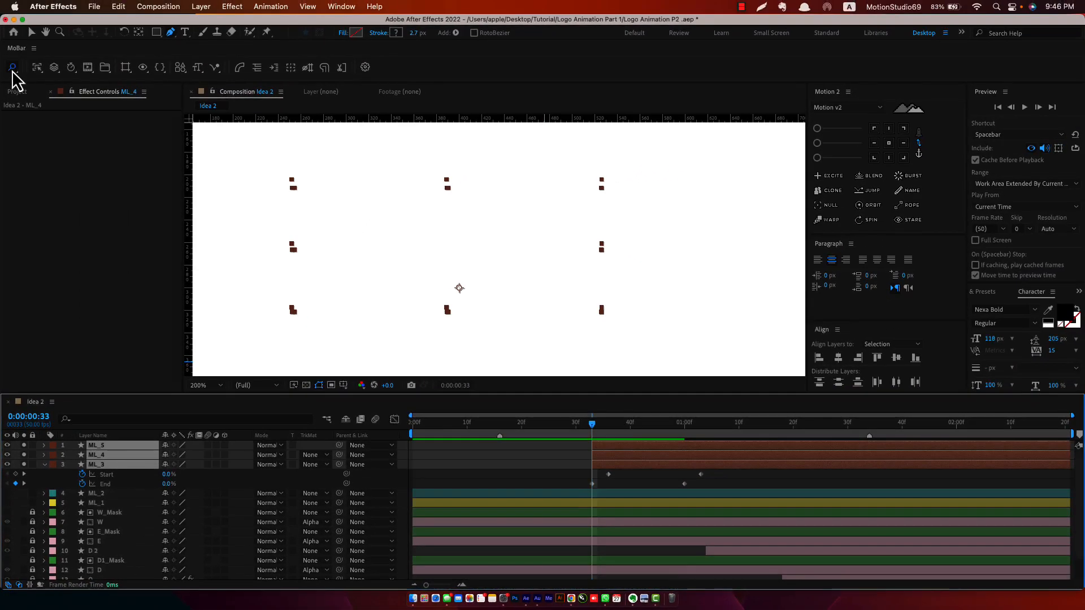
Step: Offset layers ML_3, ML_4 and ML_5 by 2 frames each with the Descending method of Offset Layers
click(11, 67)
text(off)
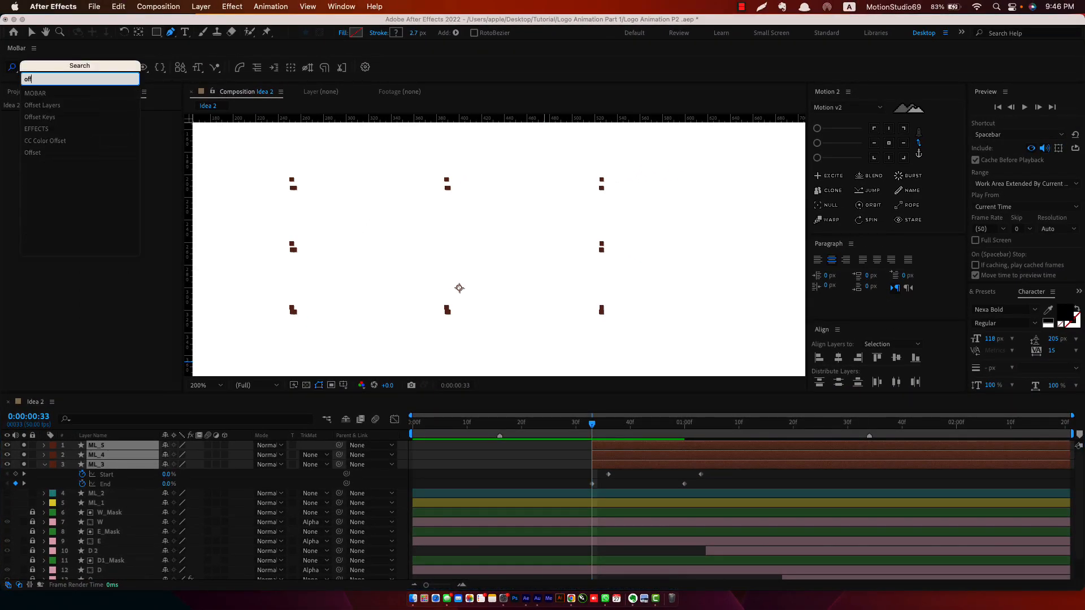
click(83, 117)
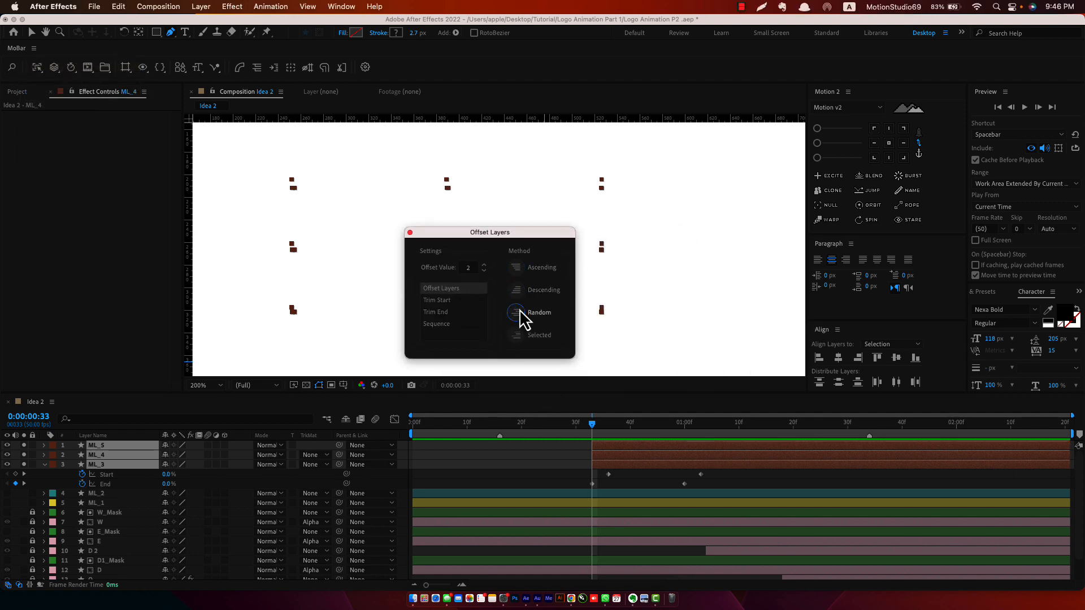
click(518, 291)
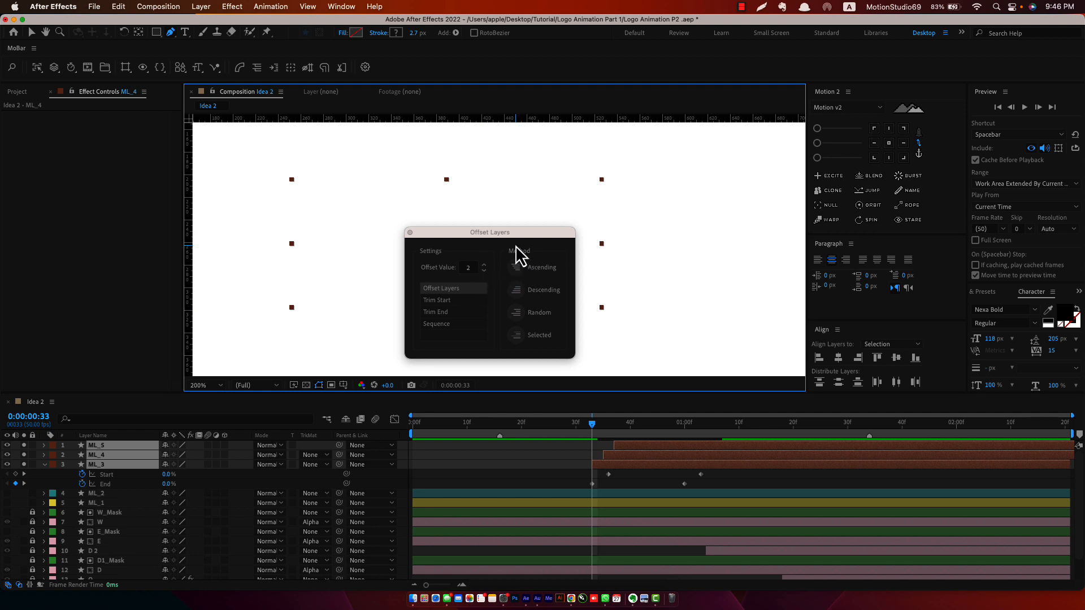
drag(475, 233, 97, 189)
mouse_move(599, 433)
mouse_down()
mouse_move(710, 441)
mouse_move(654, 445)
mouse_move(710, 453)
mouse_move(676, 456)
mouse_up()
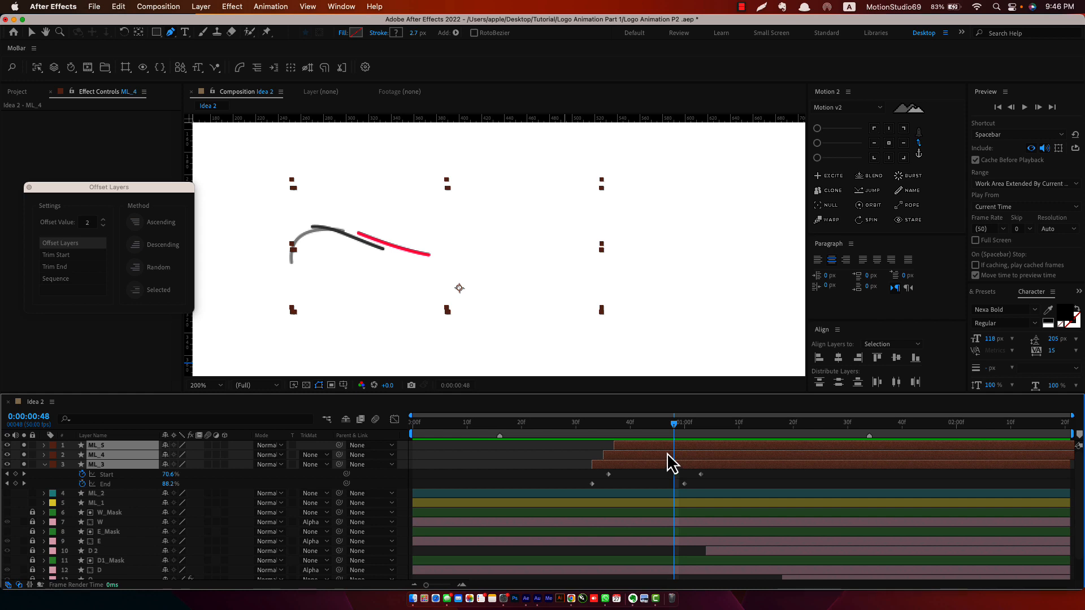
Step: Set the stroke width of the ML_4 and ML_5 trails to 1.5 px and preview the trails
click(558, 459)
click(637, 456)
shift+click(641, 448)
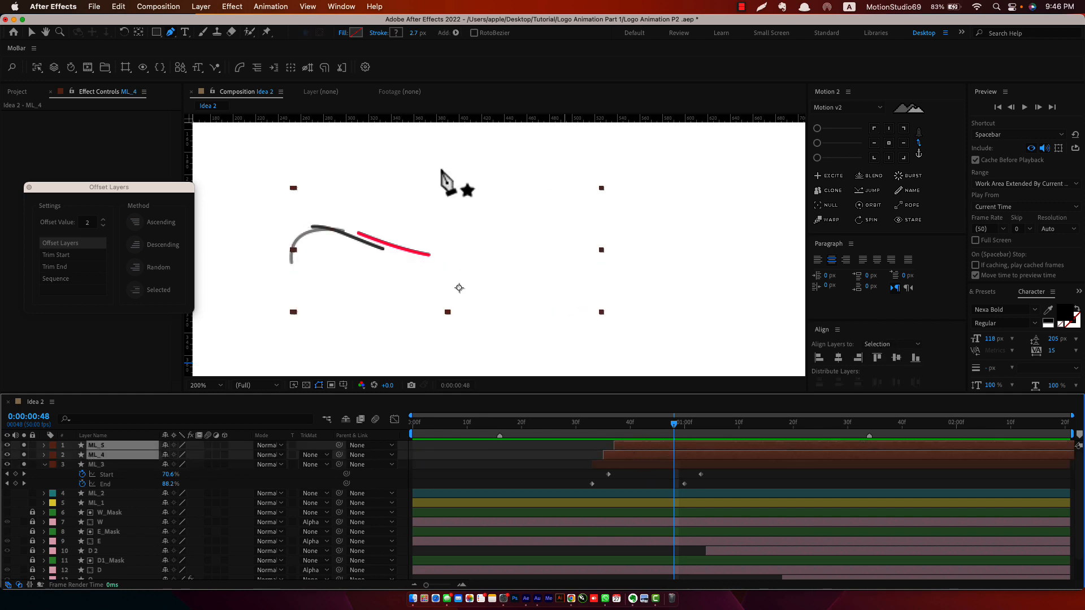
click(417, 34)
text(1.5)
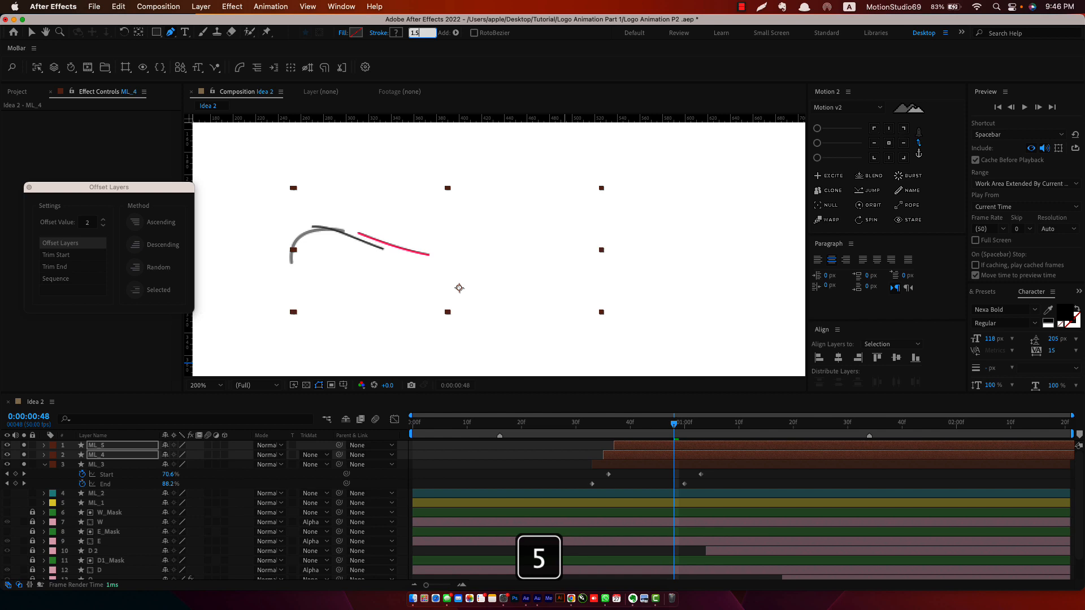
key(Return)
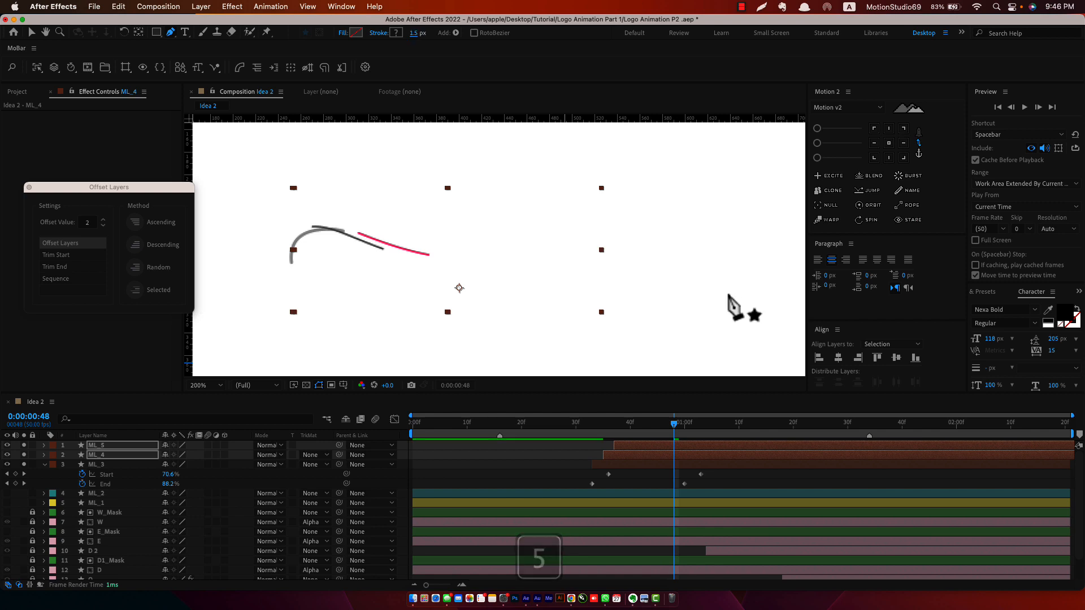
click(579, 457)
mouse_move(620, 437)
mouse_down()
mouse_move(729, 450)
mouse_move(649, 453)
mouse_move(735, 458)
mouse_move(637, 455)
mouse_up()
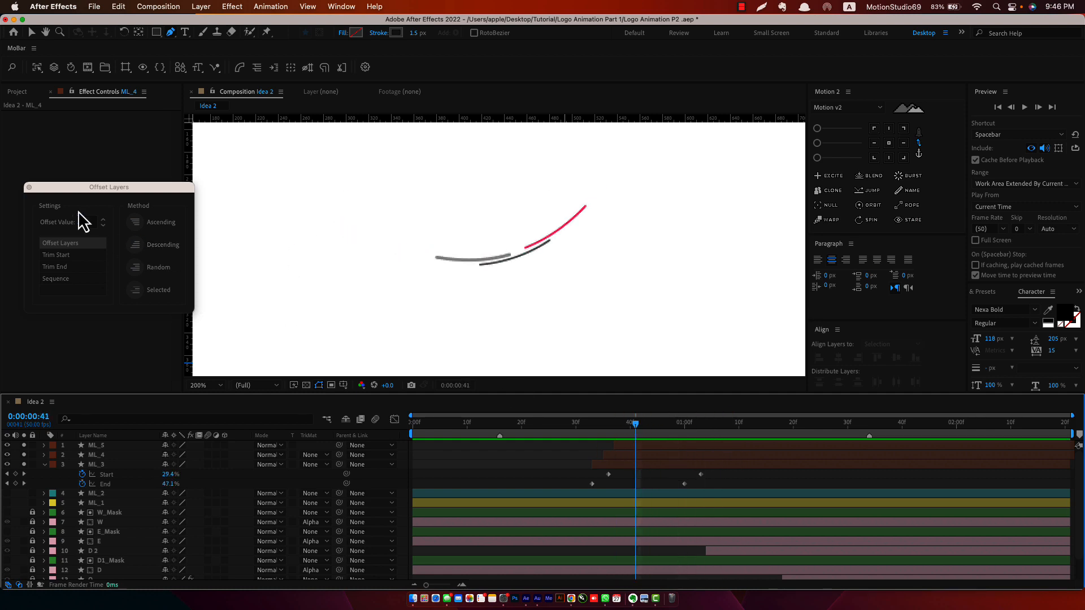
Step: Close the Offset Layers tool, turn off solo for ML_3, ML_4 and ML_5, and collapse their keyframed properties
click(30, 187)
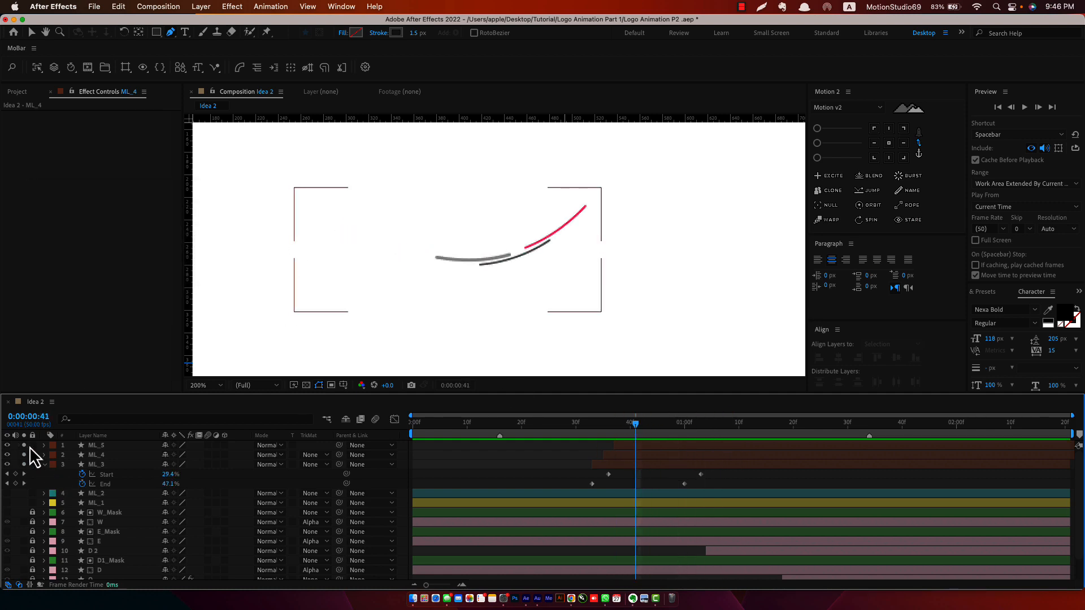
drag(23, 468, 23, 470)
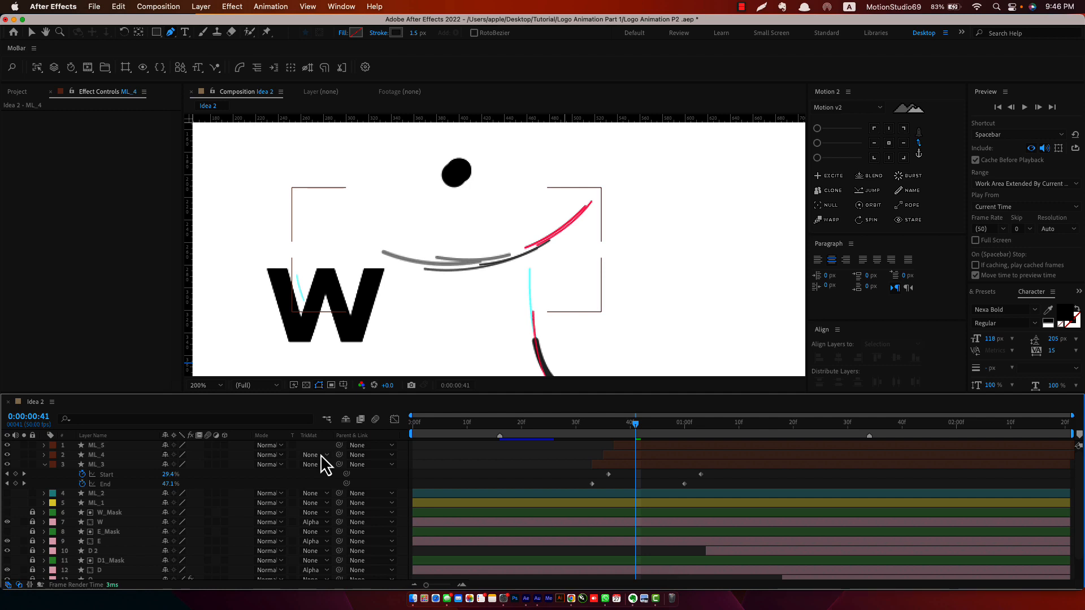
key(u)
key(u)
Step: Hide the idea 2.gif reference layer, preview the trails over the logo, and save the project
scroll(7, 563, down, 1)
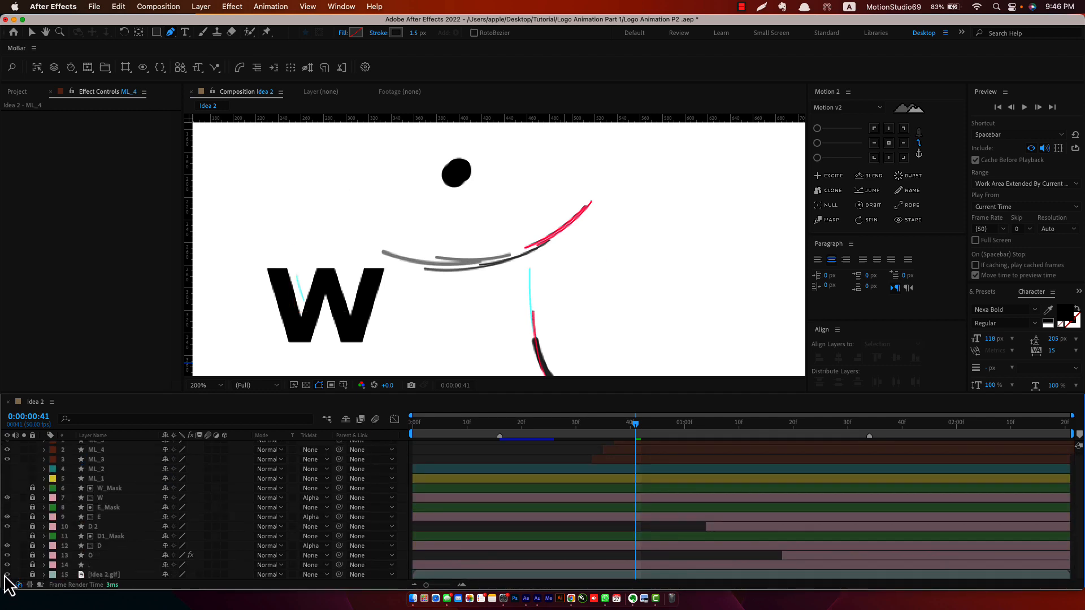
click(6, 575)
drag(624, 432, 685, 472)
key(super+s)
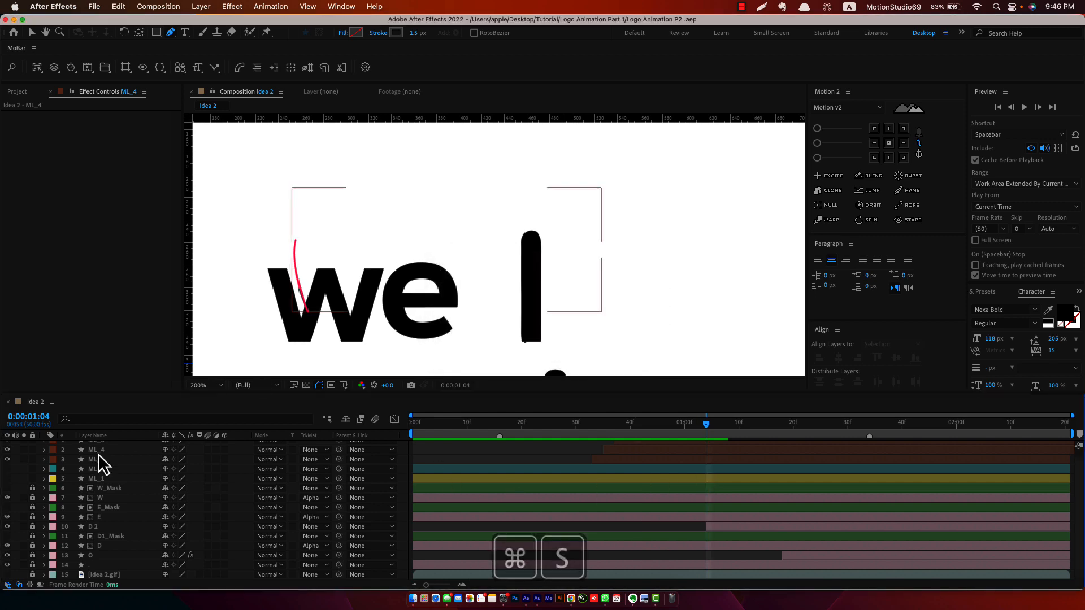
Step: Hide and lock layers ML_3, ML_4 and ML_5, remove them from the timeline list as shy layers, and save
scroll(96, 466, up, 1)
click(99, 465)
shift+click(96, 445)
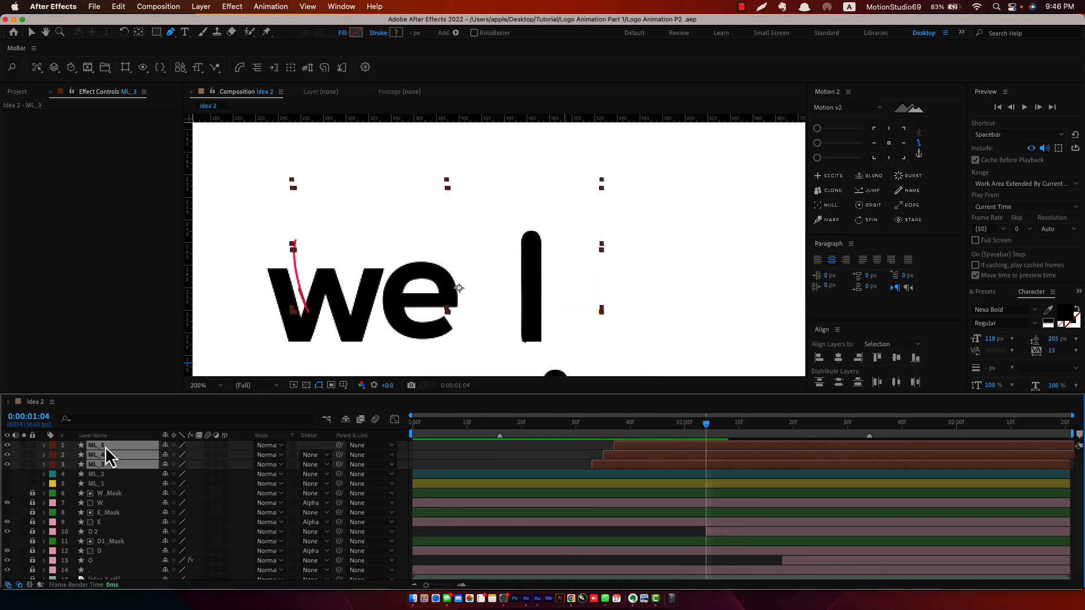
click(8, 454)
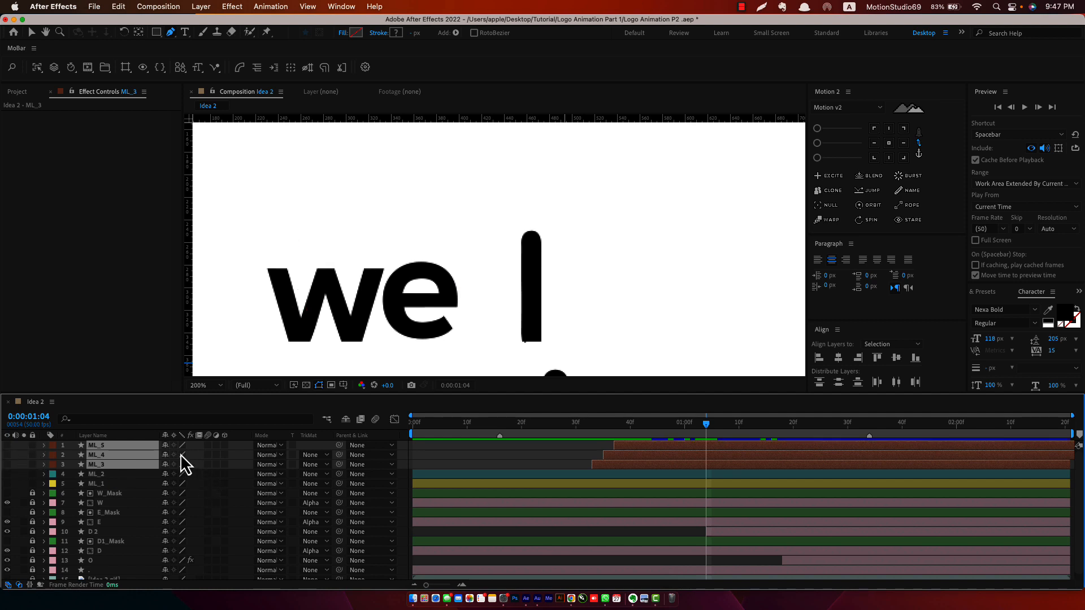
drag(32, 445, 33, 464)
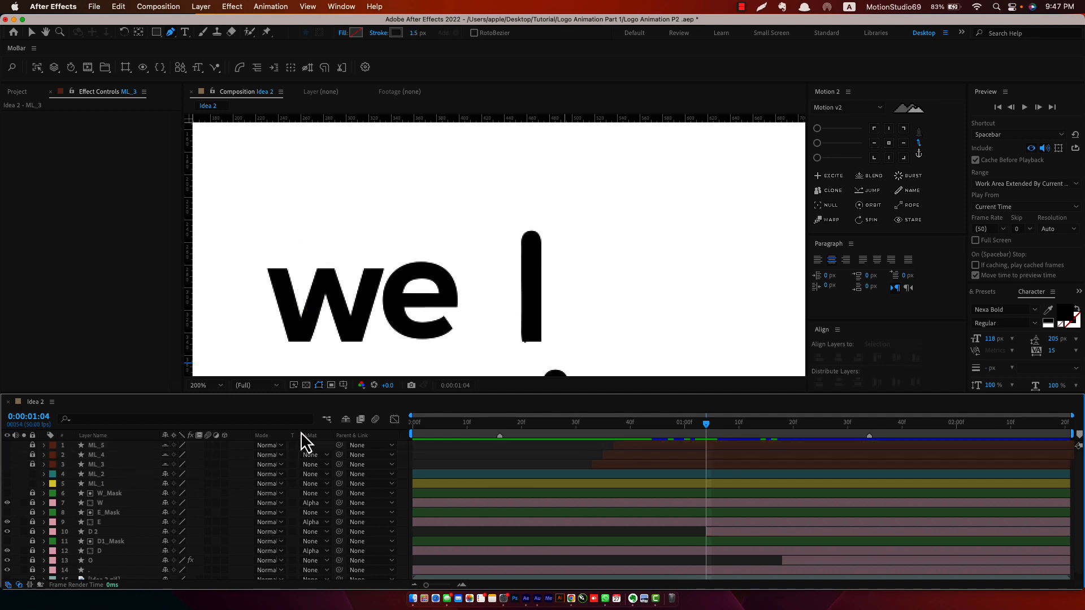
click(345, 419)
key(super+s)
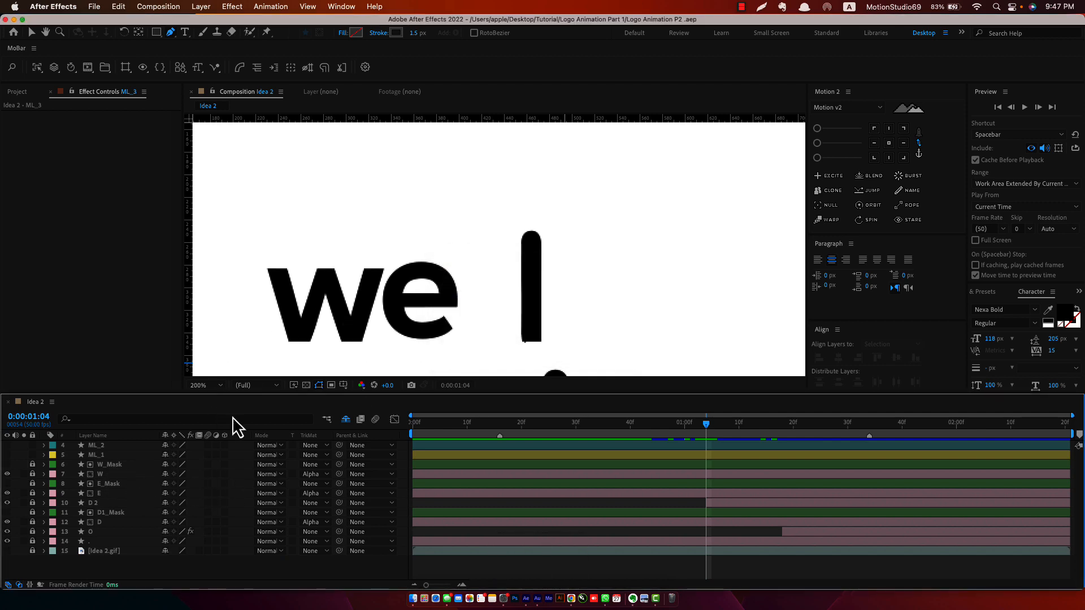
Step: Make the idea 2.gif reference layer and the ML_2 path layer visible again
click(6, 551)
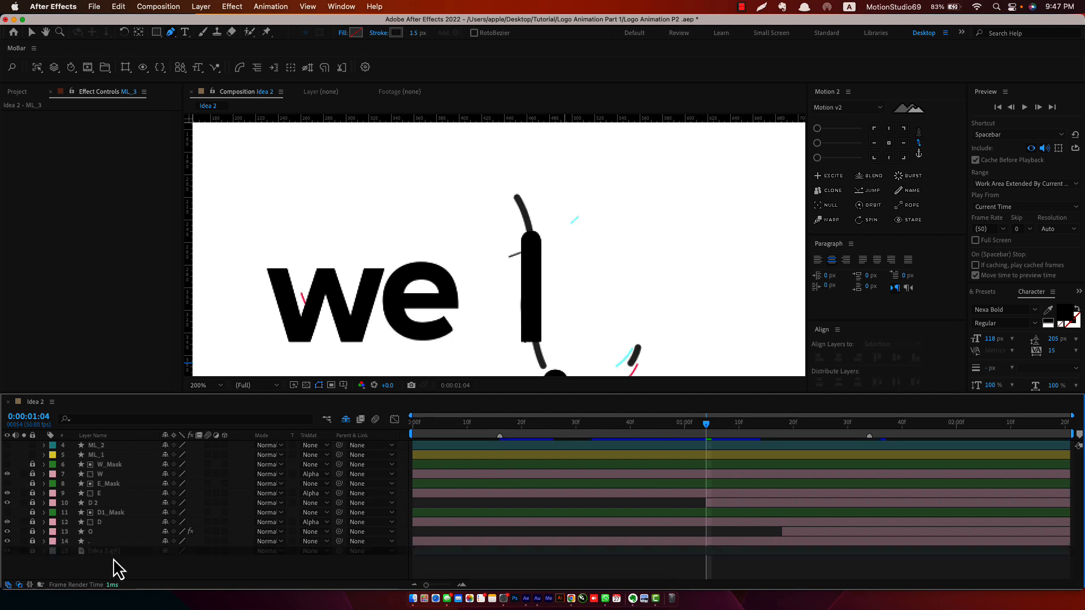
scroll(508, 325, down, 1)
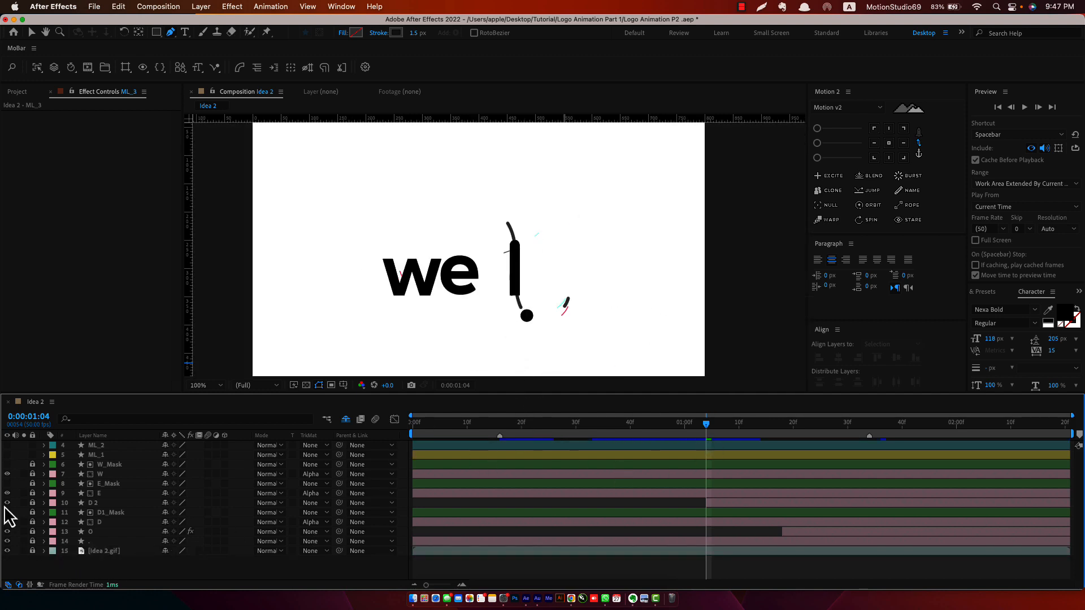
click(105, 456)
click(107, 445)
click(7, 445)
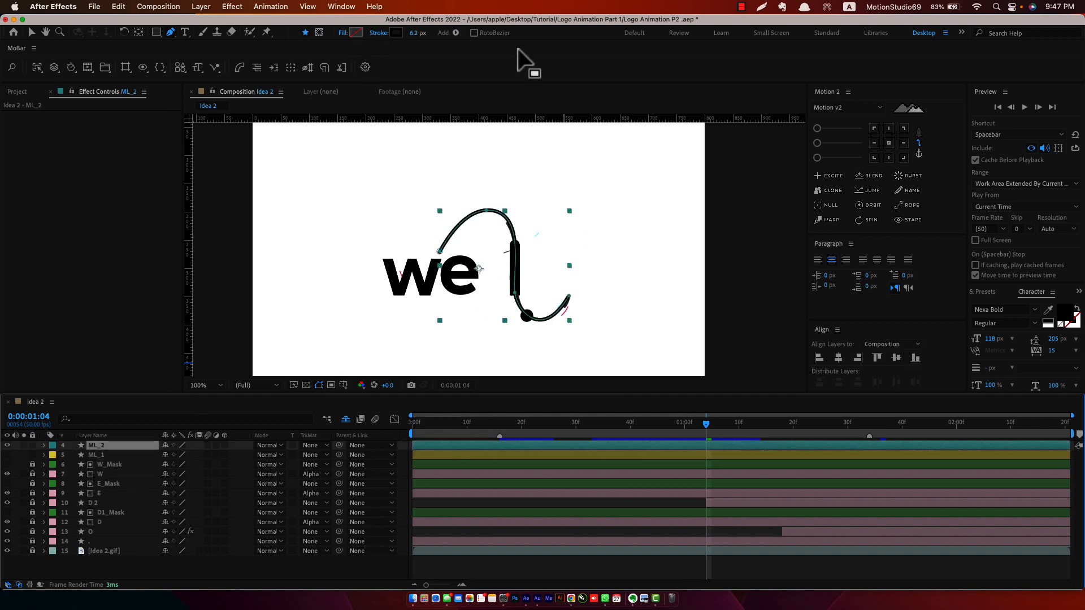
Step: Add Trim Paths to the ML_2 layer and reveal its Start and End properties
click(329, 72)
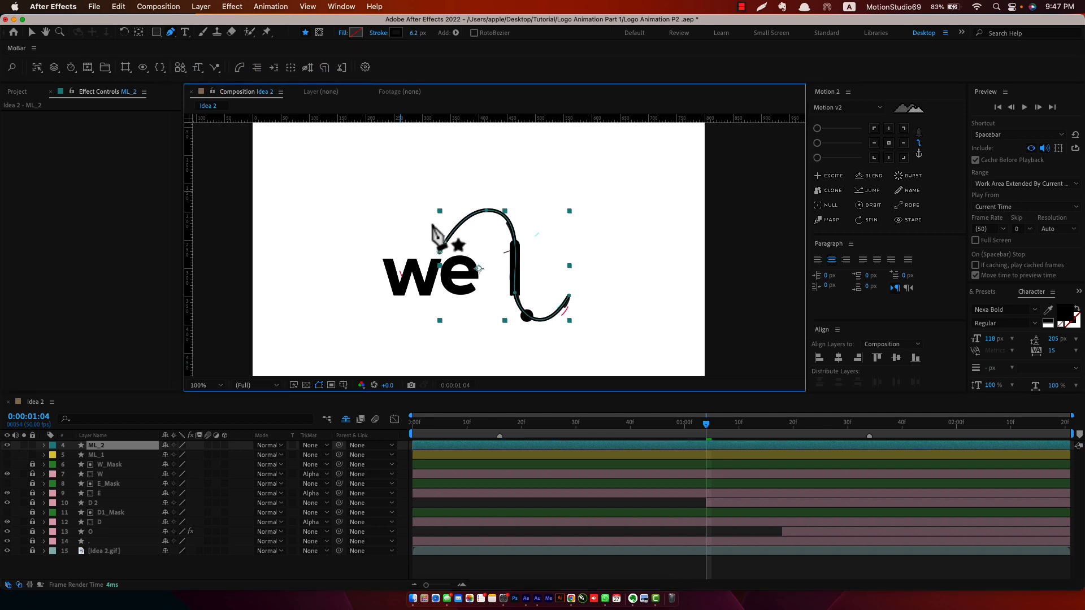
click(456, 33)
click(478, 236)
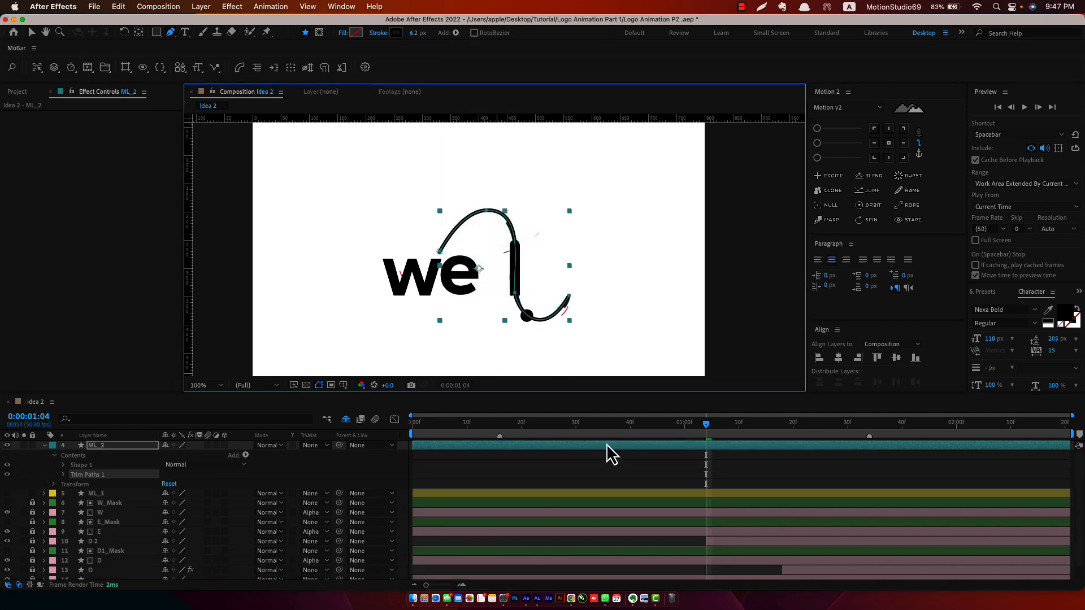
click(63, 474)
mouse_move(83, 485)
mouse_down()
mouse_move(84, 504)
mouse_move(82, 484)
mouse_up()
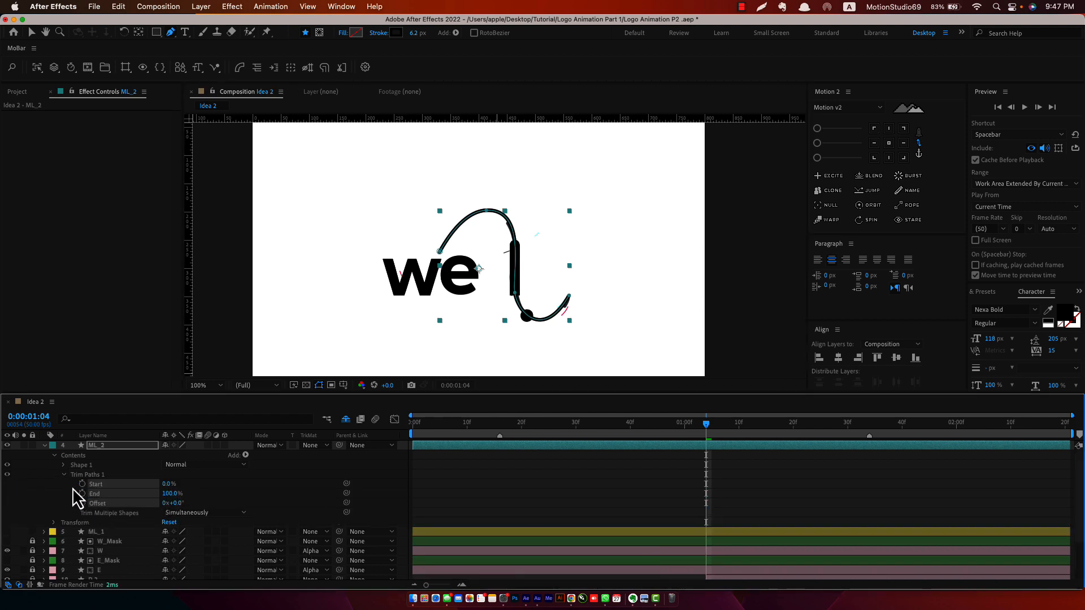
Step: Enable keyframing for the Trim Paths Start and End of ML_2 at 0:00:01:04
mouse_move(693, 432)
mouse_down()
mouse_move(681, 431)
mouse_move(710, 437)
mouse_up()
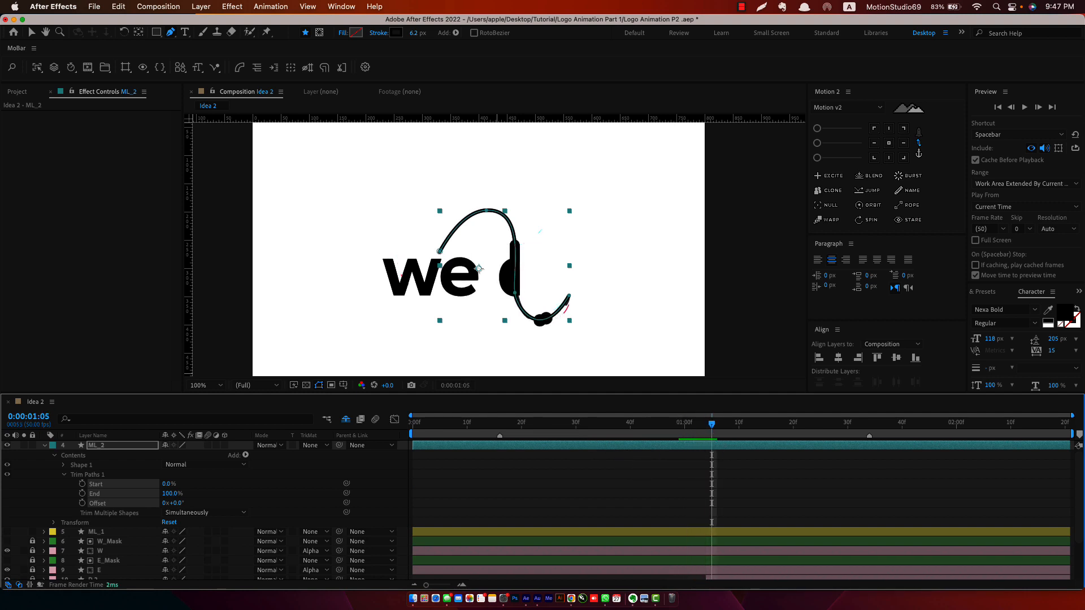
key(u)
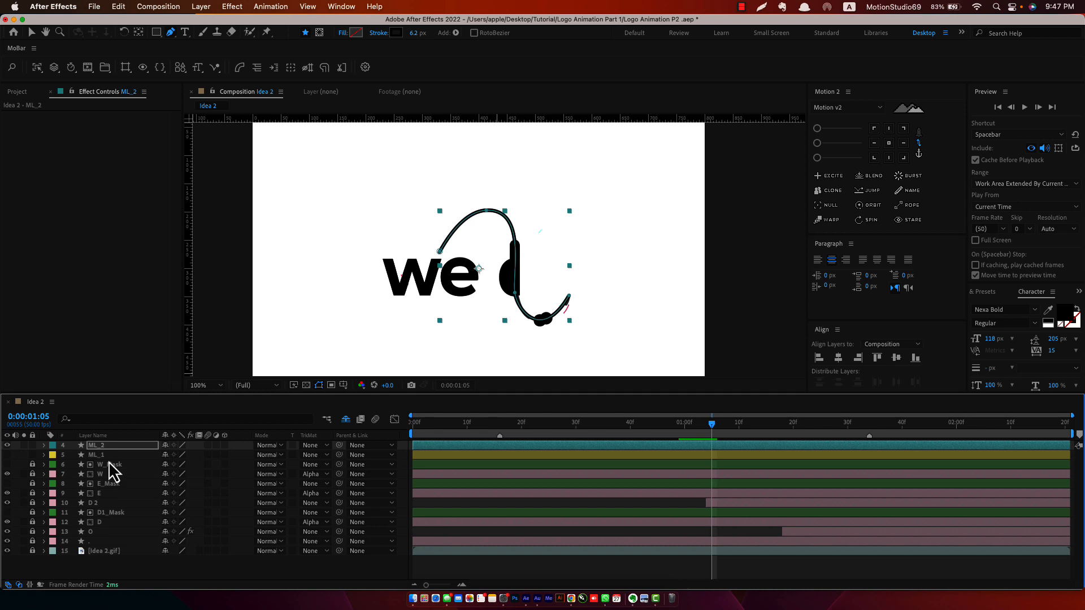
key(super+z)
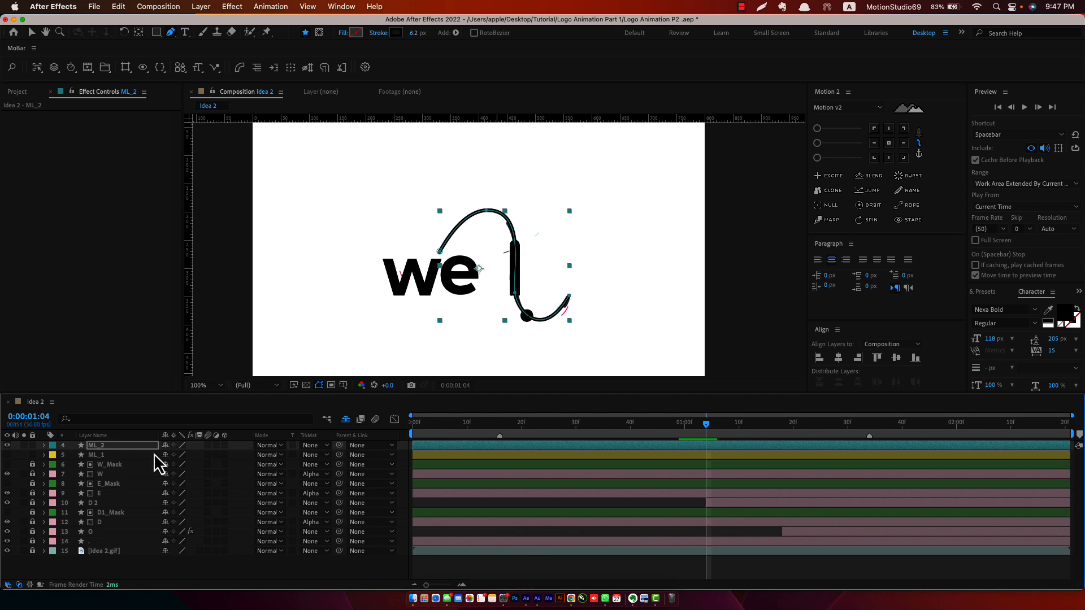
key(u)
click(82, 475)
Step: At 0:00:00:27, extend the start of the ML_2 path down to the reference dot beside the W and adjust its curve handle
drag(702, 432, 573, 451)
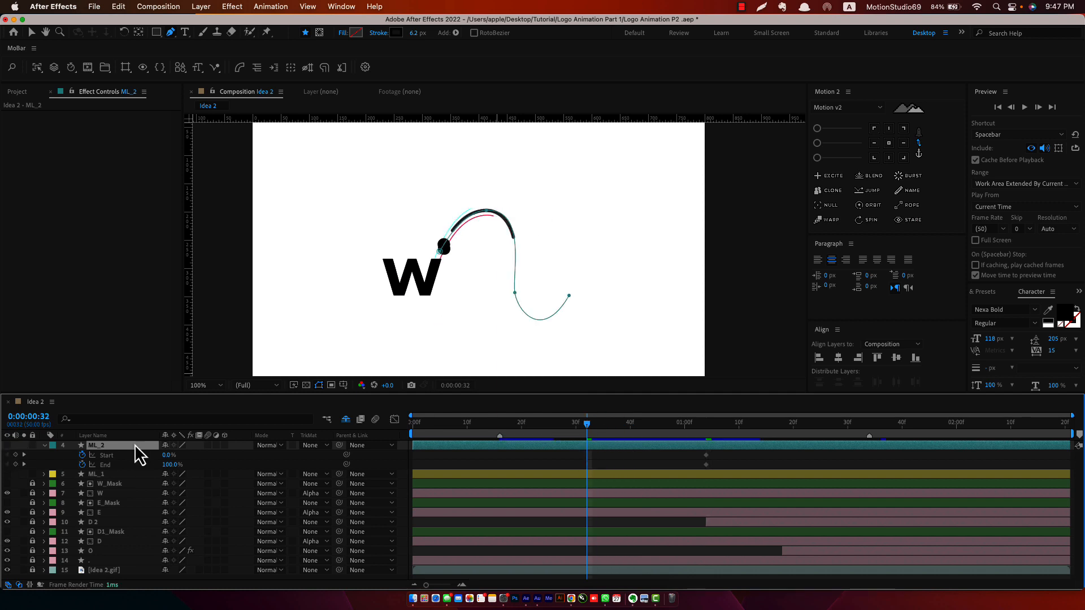
scroll(511, 252, up, 1)
drag(587, 430, 557, 436)
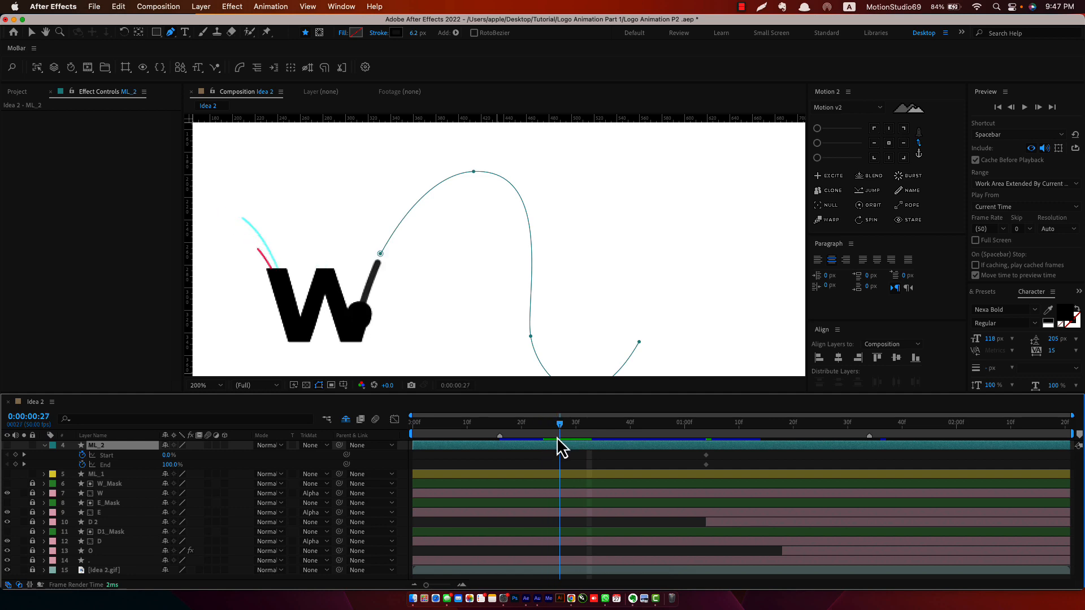
click(380, 253)
drag(381, 254, 348, 354)
drag(364, 301, 368, 273)
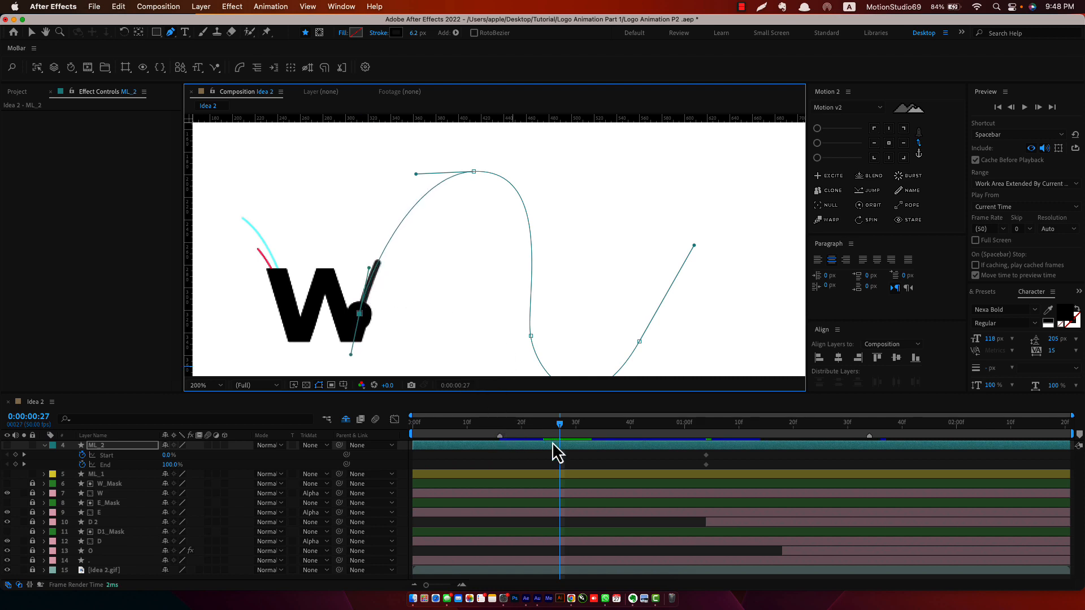
Step: Add Start and End keyframes on ML_2 at 0:00:00:26 and set End to 0%
mouse_move(561, 427)
mouse_down()
mouse_move(528, 432)
mouse_move(596, 439)
mouse_move(555, 447)
mouse_up()
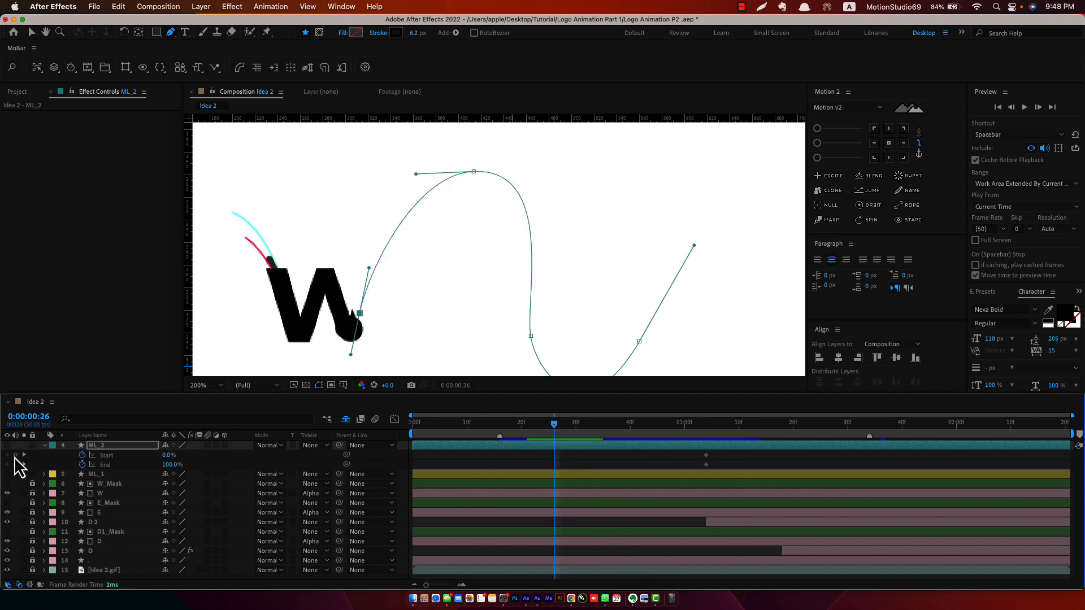
click(15, 455)
click(15, 464)
click(582, 459)
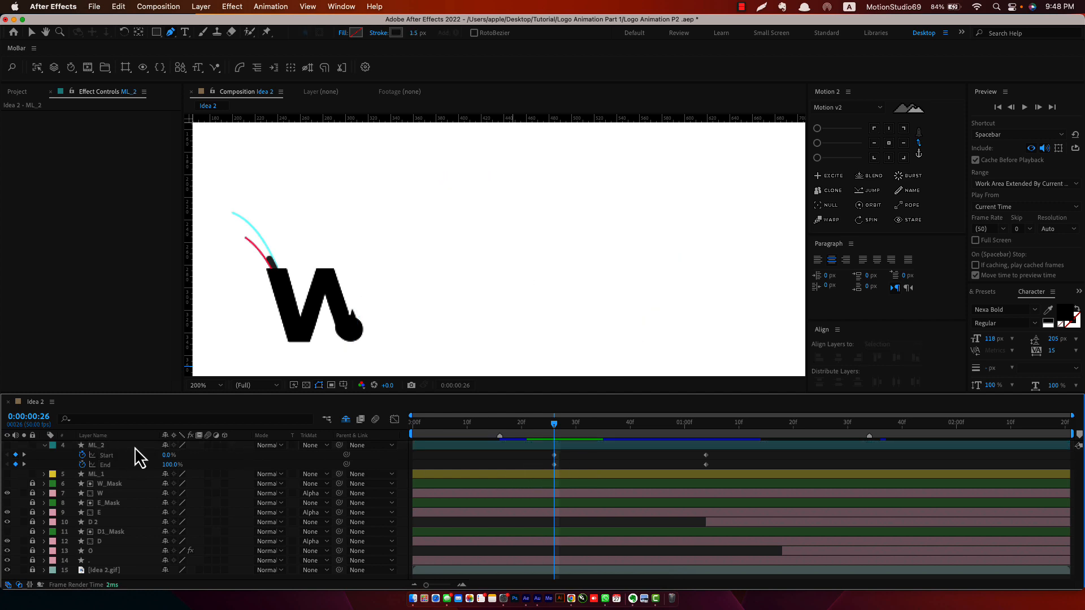
drag(169, 472, 159, 470)
drag(58, 477, 58, 477)
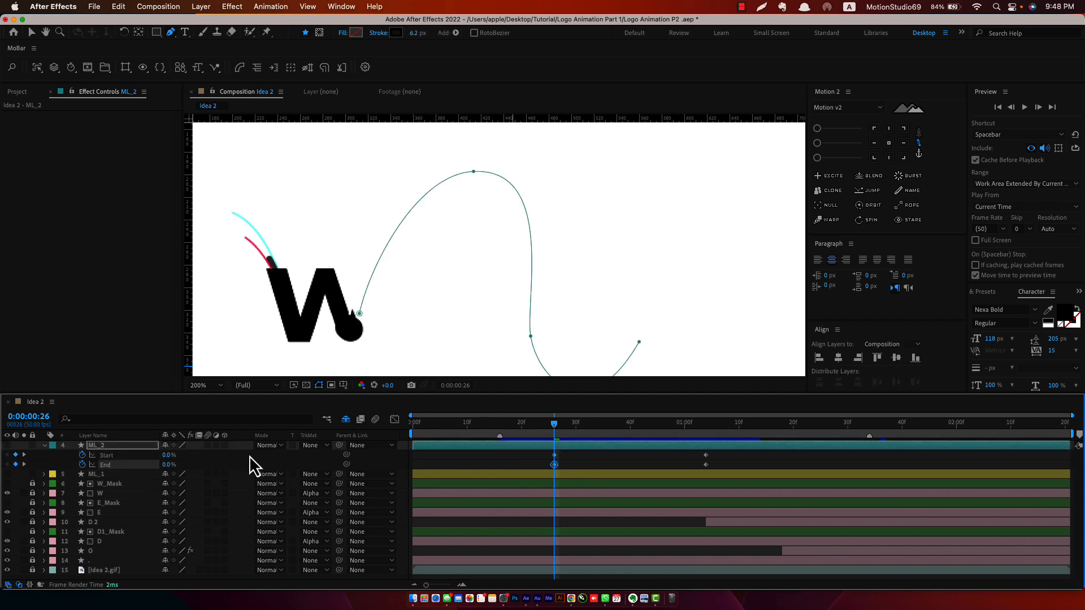
Step: Shift both ML_2 Start keyframes about four frames after the End keyframes and move to 0:00:00:40 for comparison
drag(534, 451, 729, 456)
click(599, 467)
drag(555, 425, 629, 441)
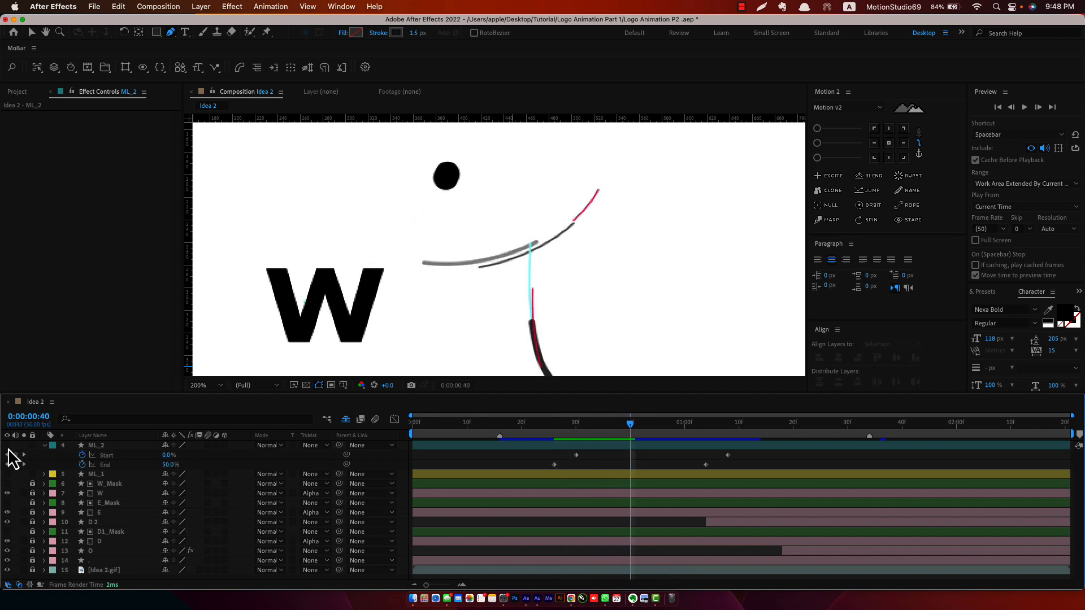
Step: Change the ML_2 shape's stroke color to dark blue
click(592, 444)
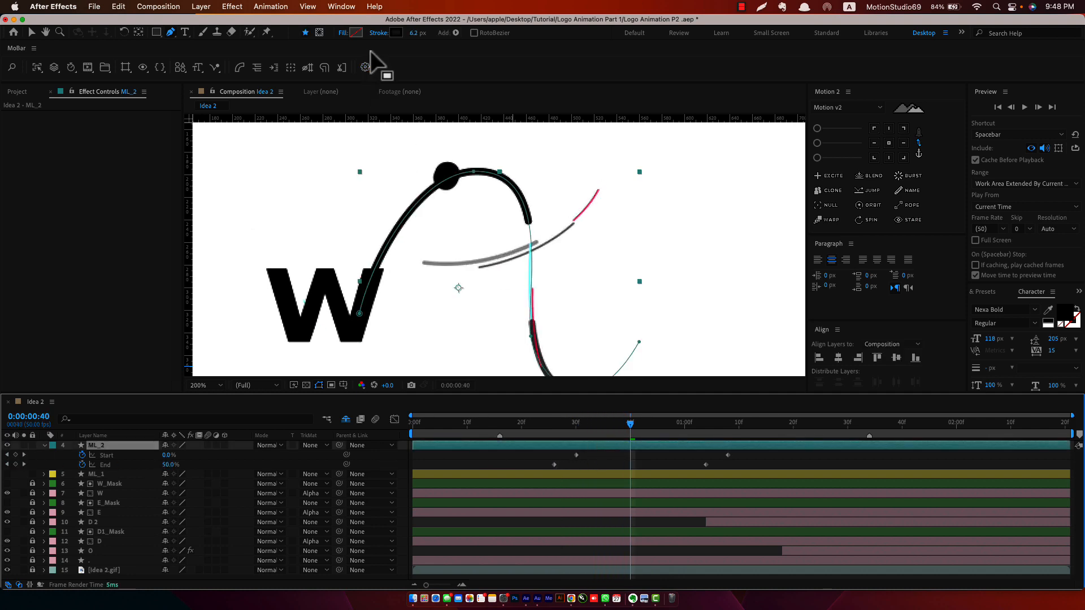
click(396, 32)
click(280, 236)
click(387, 179)
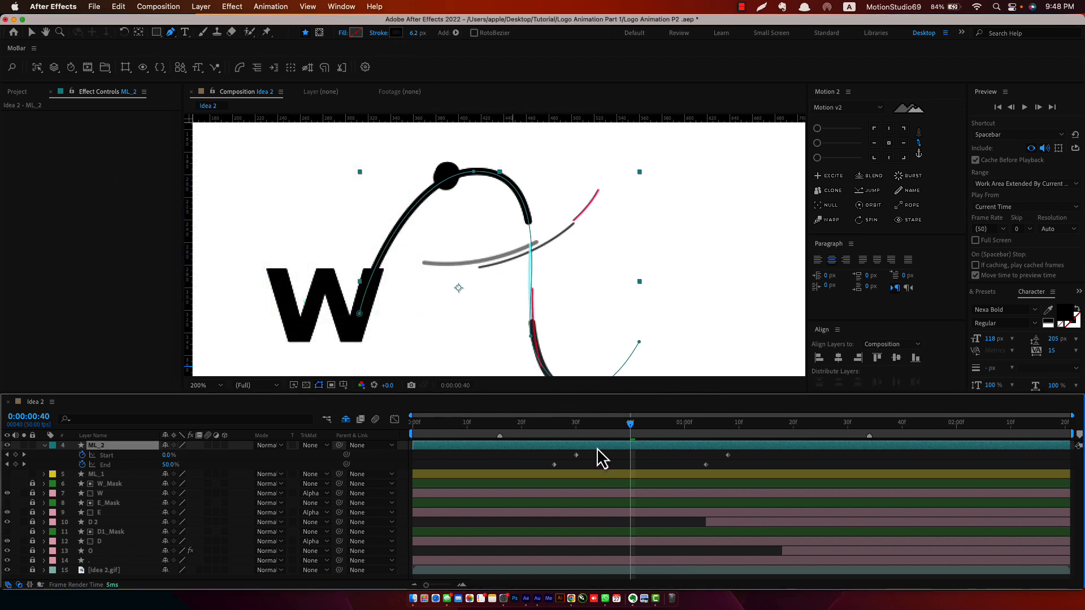
click(396, 33)
click(274, 220)
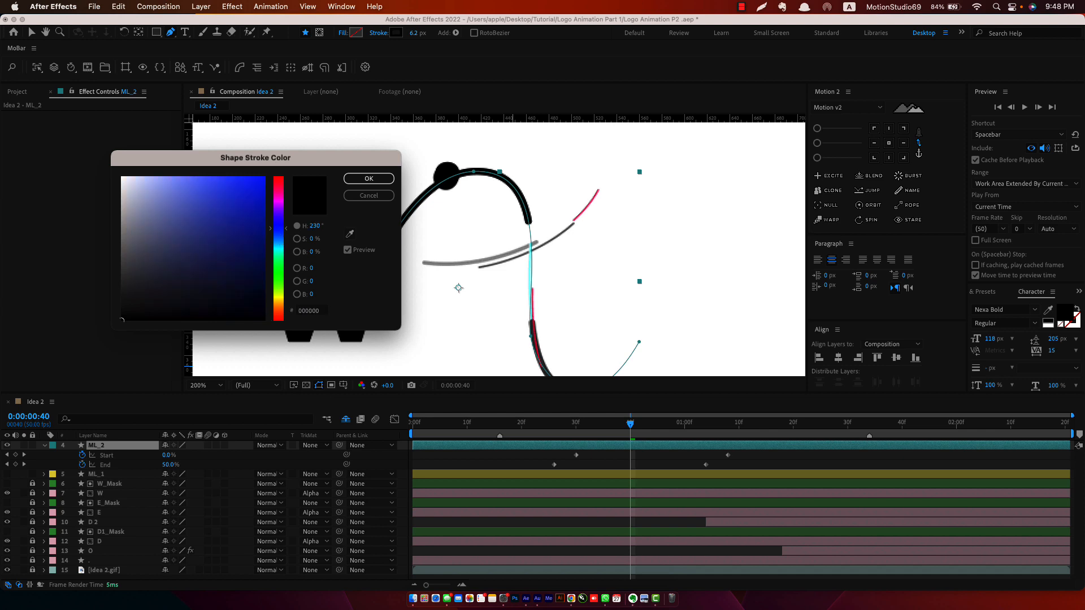
click(367, 178)
click(610, 459)
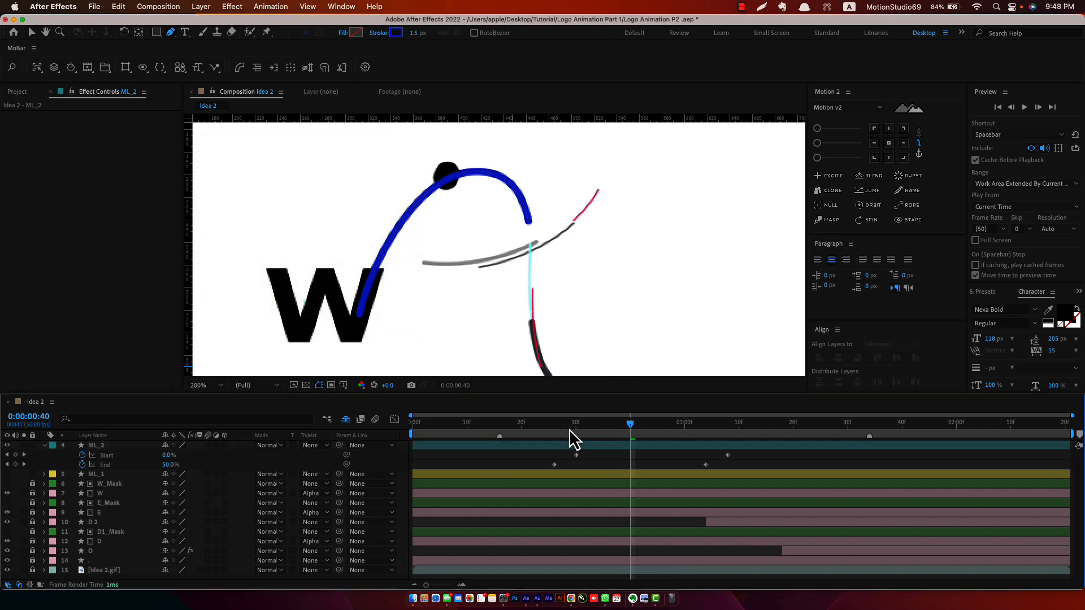
Step: Set the ML_2 Start keyframe at 0:00:01:08 to 100% and check the trail back to 0:00:01:00
drag(554, 424, 731, 453)
drag(168, 456, 272, 462)
drag(169, 457, 235, 464)
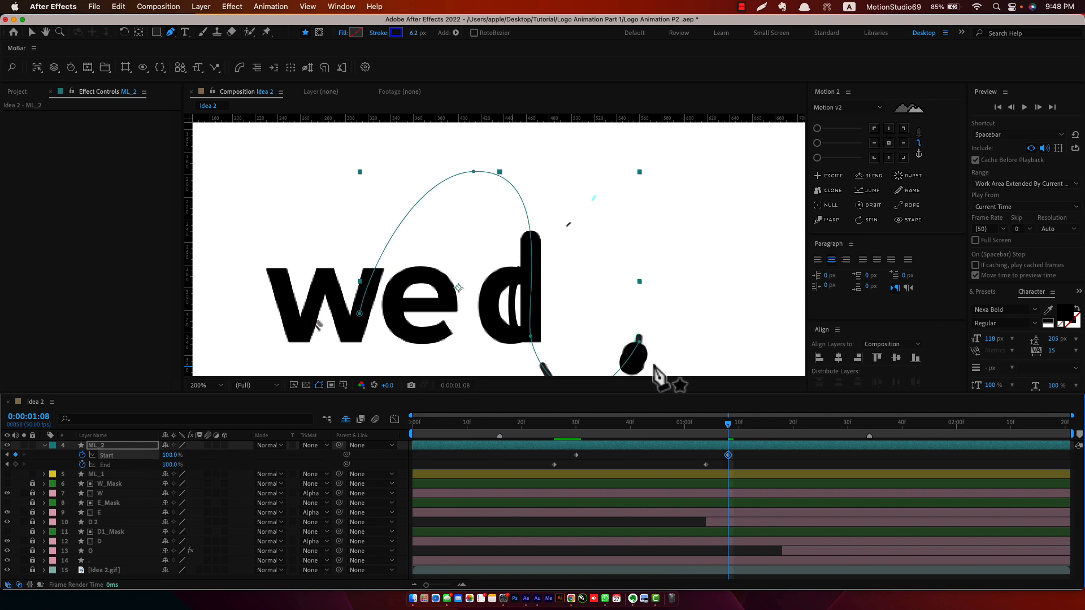
drag(734, 439, 608, 473)
mouse_move(565, 470)
mouse_down()
mouse_move(540, 472)
mouse_move(720, 487)
mouse_move(560, 498)
mouse_move(686, 499)
mouse_up()
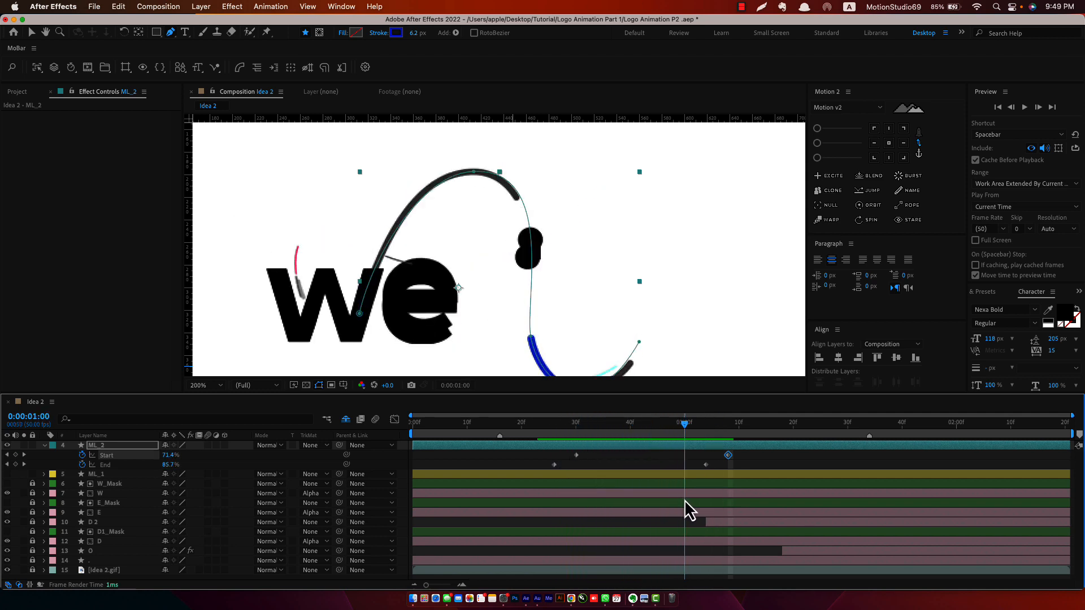
Step: Duplicate ML_2, offset the copy about 13 frames later with its Start keyframes about 4 frames further, and hide the copy
click(675, 457)
key(super+d)
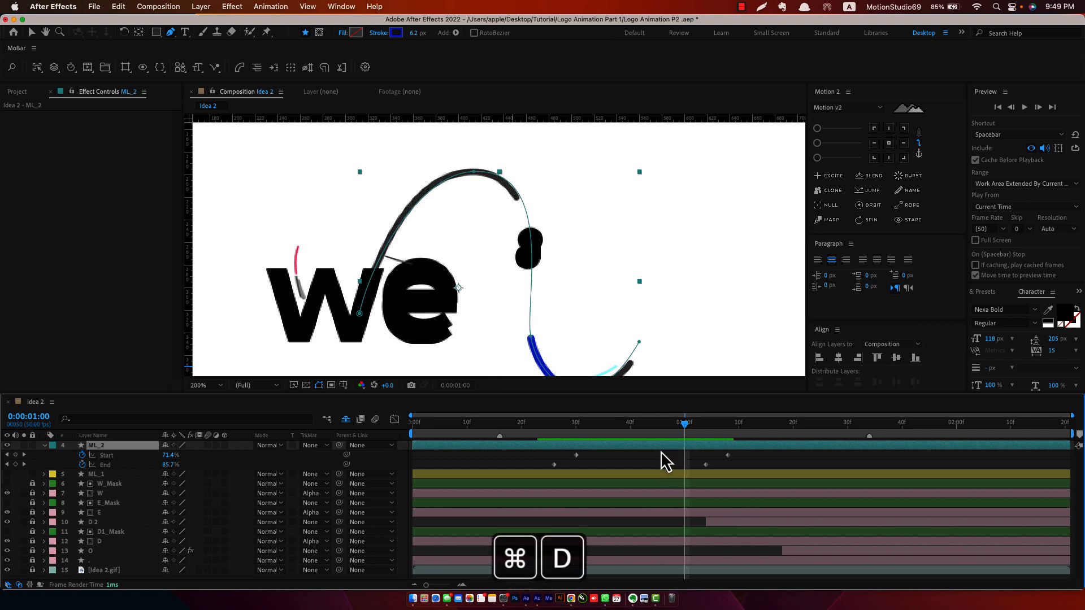
key(u)
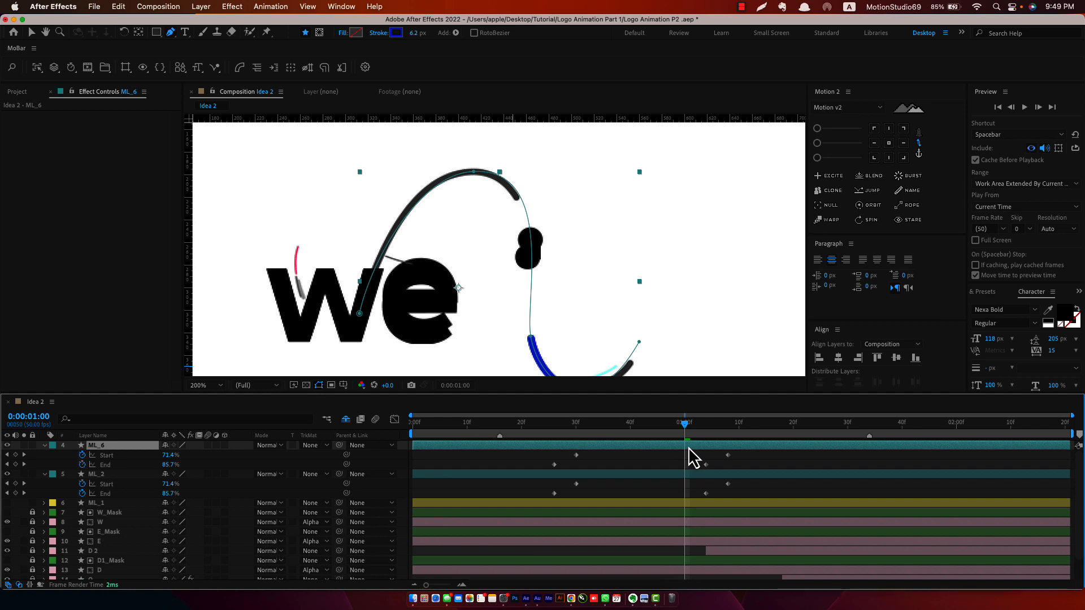
drag(679, 451, 759, 460)
drag(639, 457, 670, 459)
click(626, 425)
drag(627, 427, 674, 474)
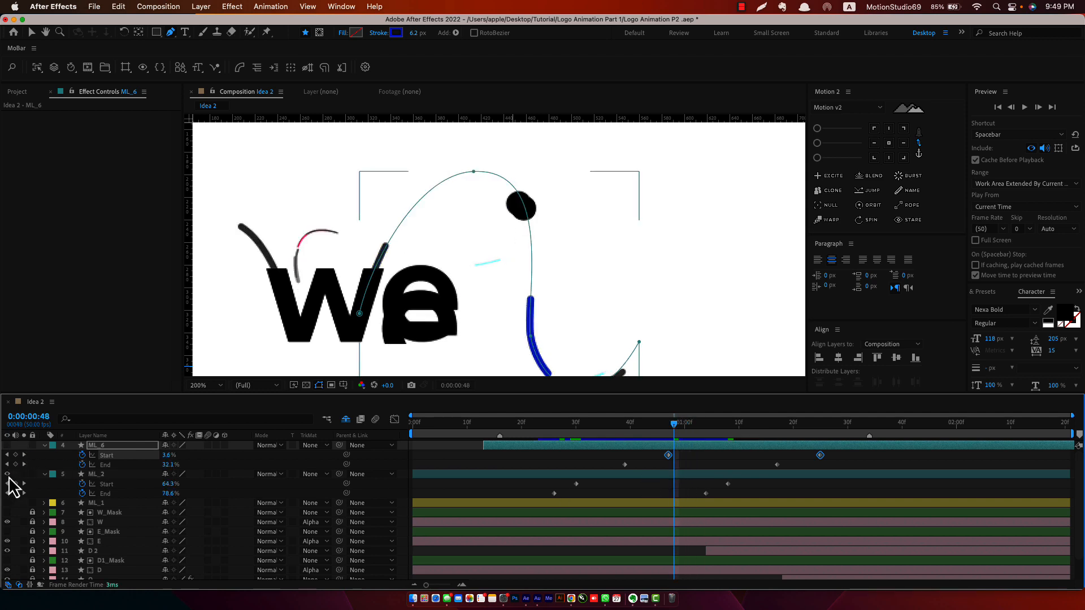
Step: At 0:00:00:35, duplicate ML_2 again and raise the copy's top vertex onto the cyan reference arc
click(552, 476)
drag(677, 431, 606, 446)
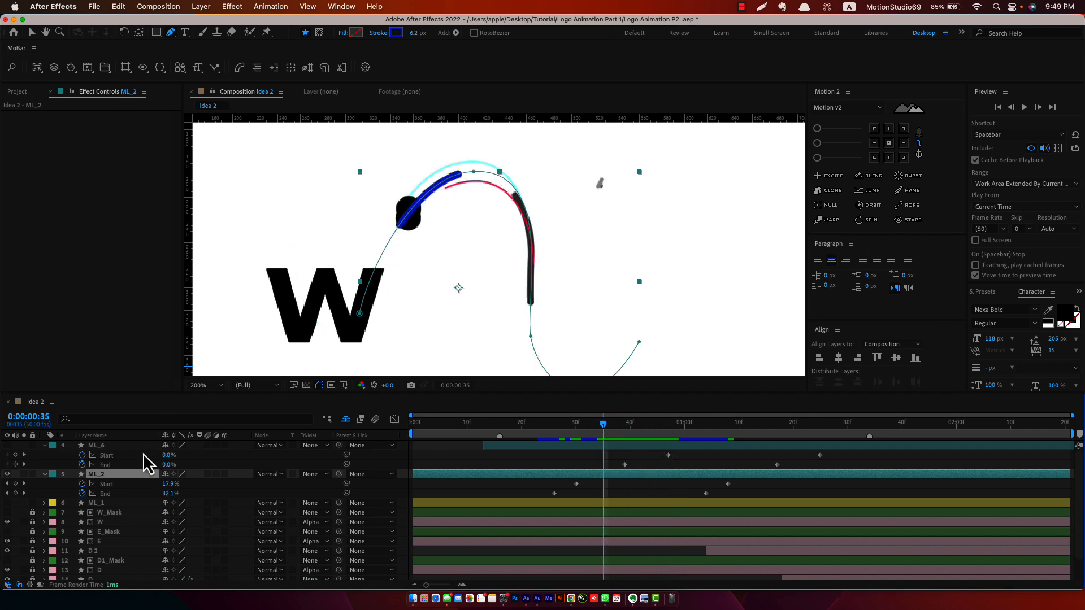
key(super+d)
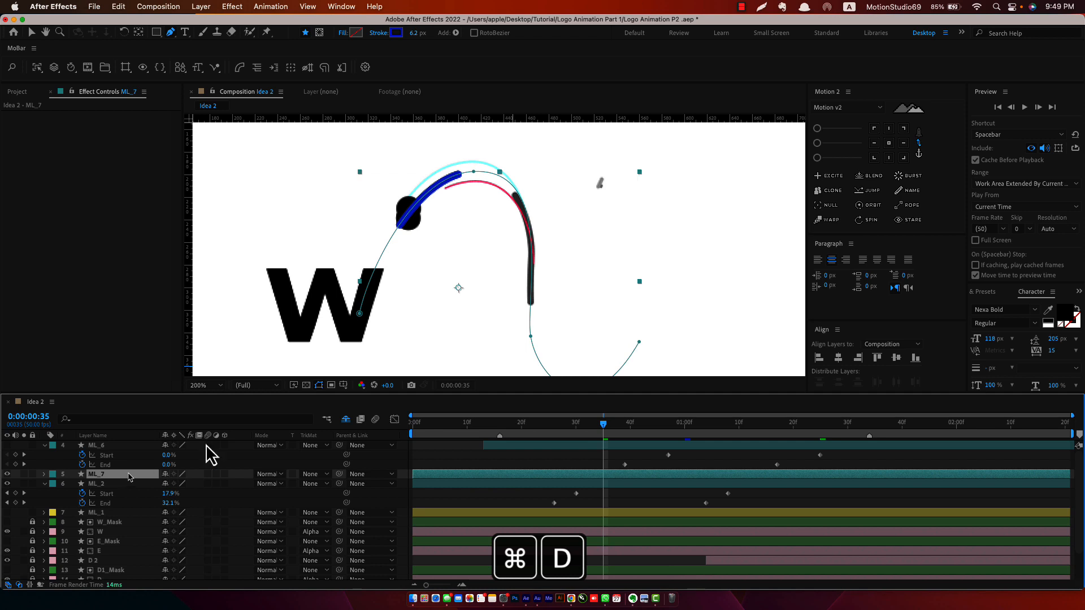
super+click(473, 172)
drag(474, 173, 470, 164)
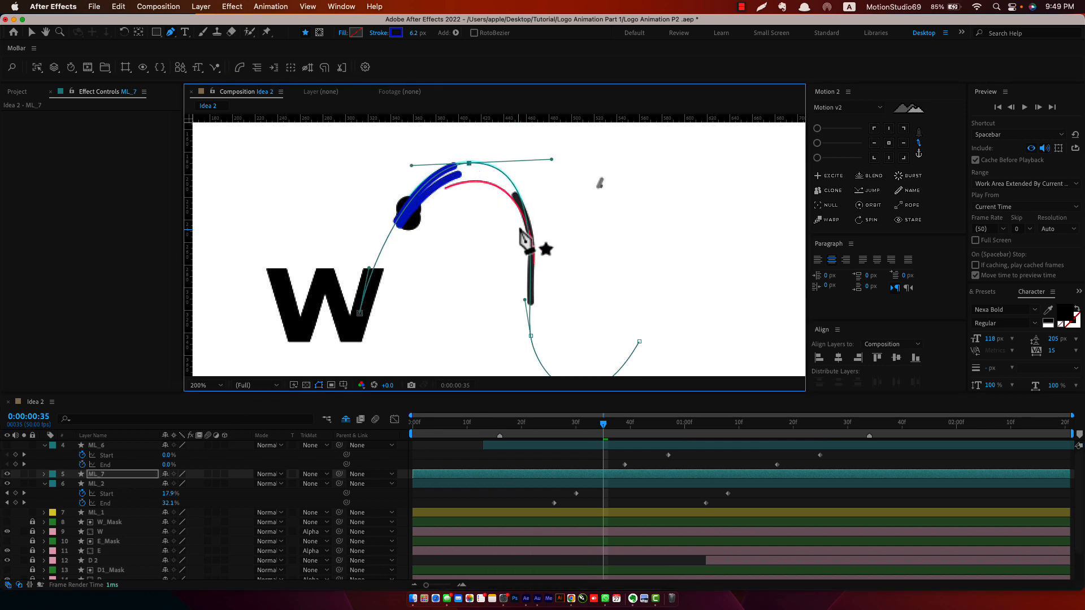
Step: At 0:00:00:45, adjust the curve handles of ML_7's lower bend to follow the cyan reference stroke
drag(562, 279, 497, 242)
click(610, 434)
drag(612, 433, 657, 436)
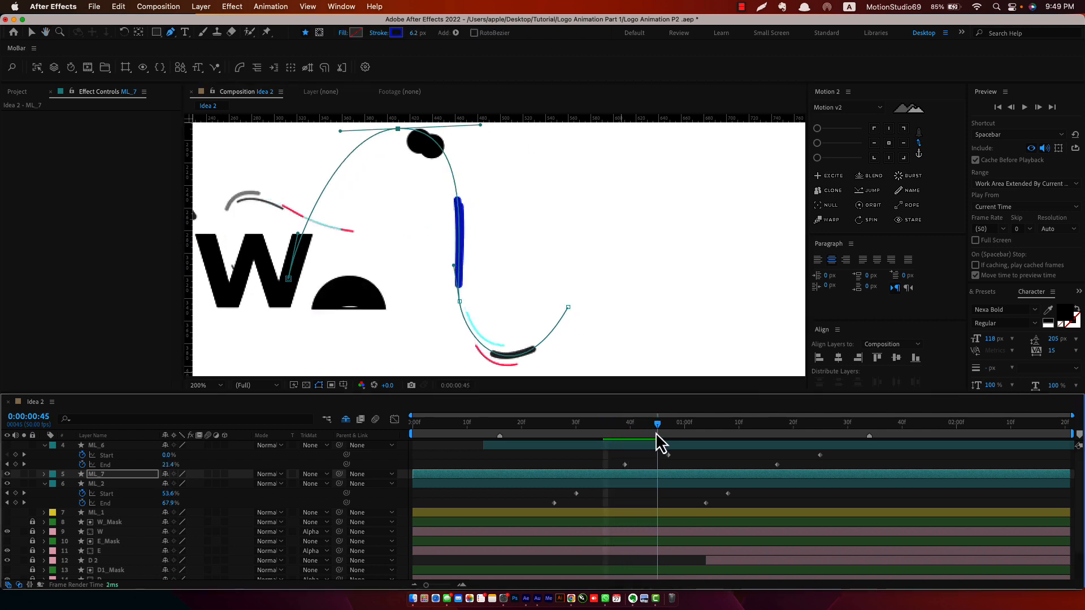
click(459, 302)
drag(536, 340, 528, 297)
drag(503, 340, 506, 325)
drag(450, 253, 453, 253)
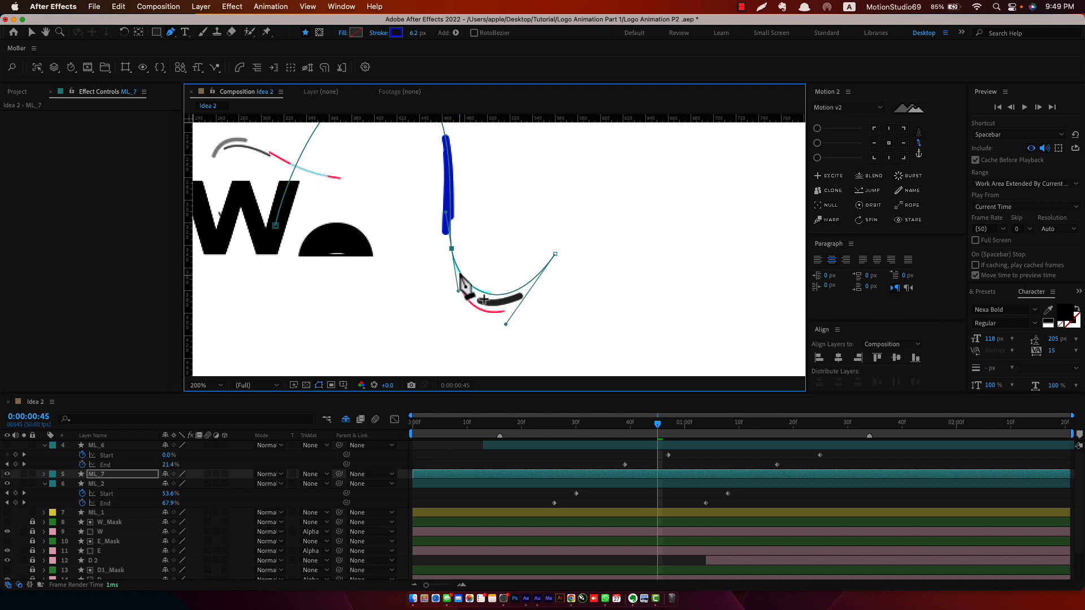
scroll(467, 287, up, 2)
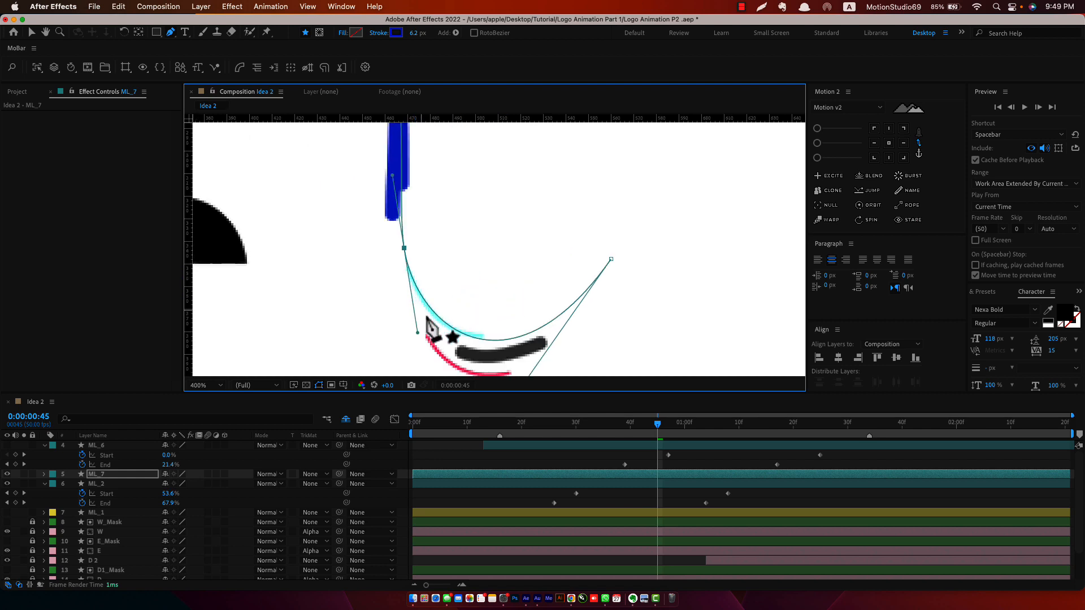
Step: Sample the reference cyan (95FFFE) as ML_7's stroke color and set its stroke width to 2.5 px
click(397, 32)
click(351, 234)
click(434, 305)
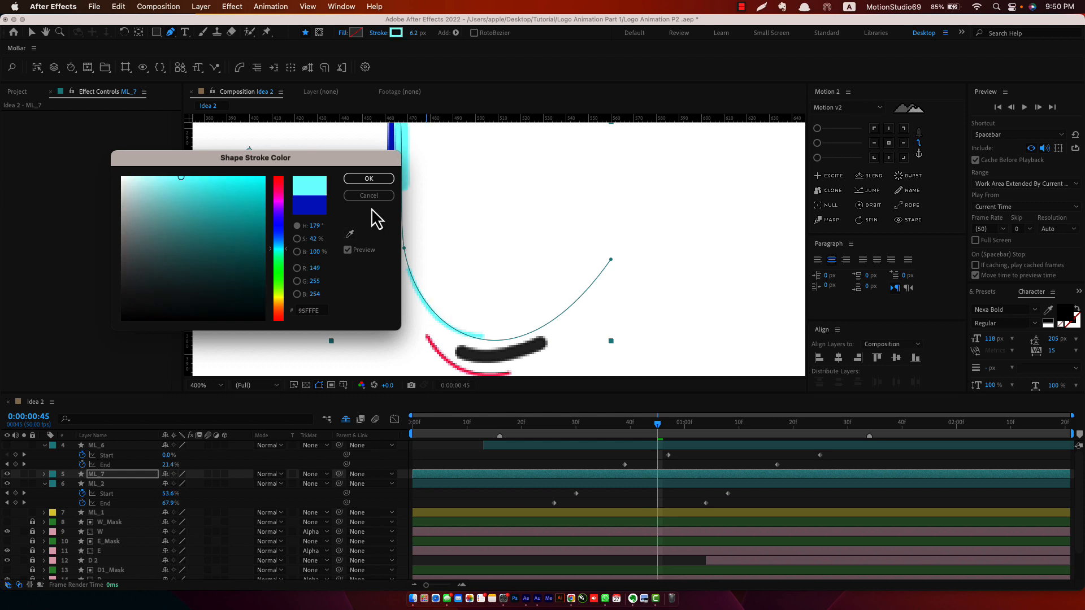
click(370, 178)
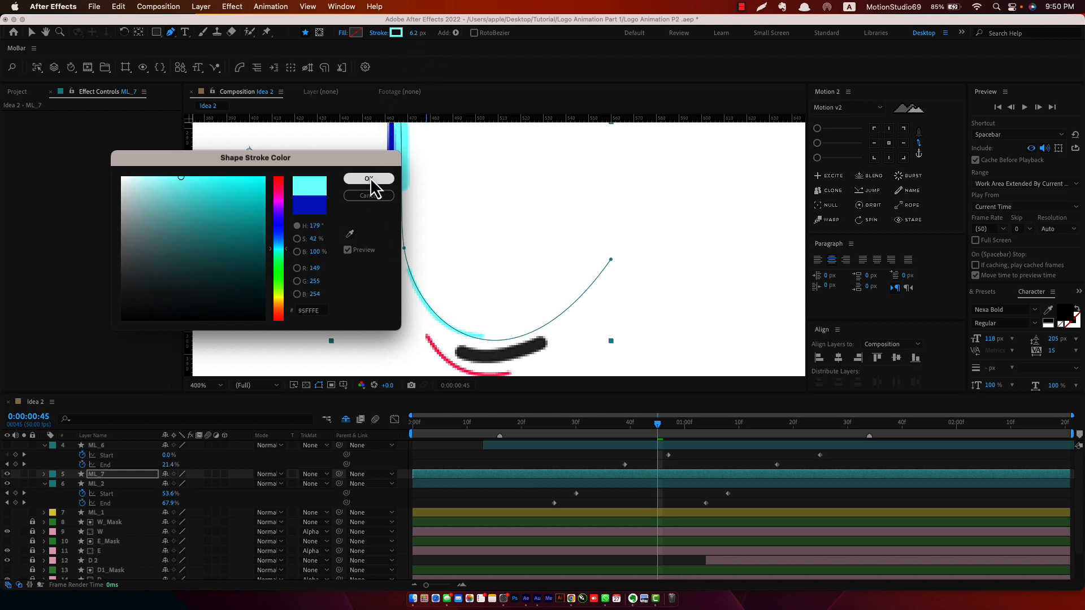
click(416, 34)
text(2.5)
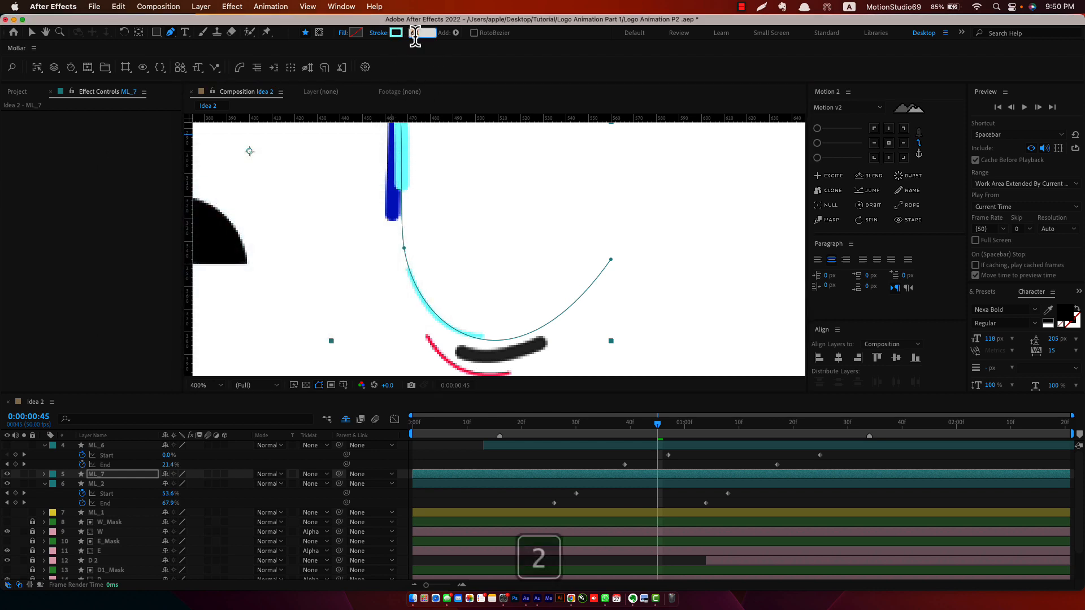
scroll(428, 284, down, 1)
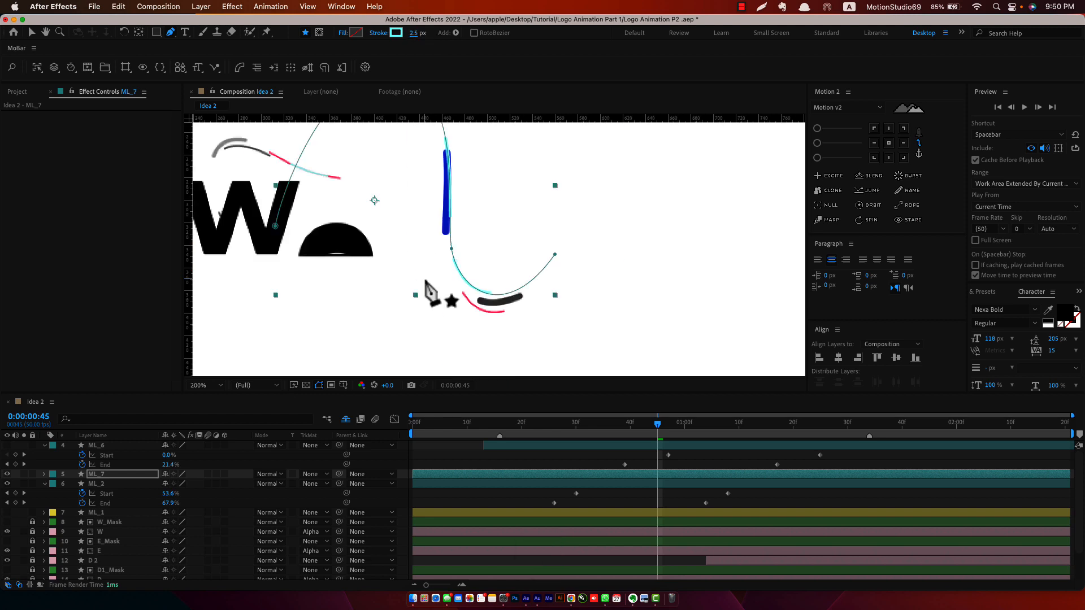
scroll(503, 305, down, 1)
Step: Hide the path outlines and the Idea 2.gif reference to review the blue and cyan trails up to 0:00:01:04
drag(656, 429, 631, 465)
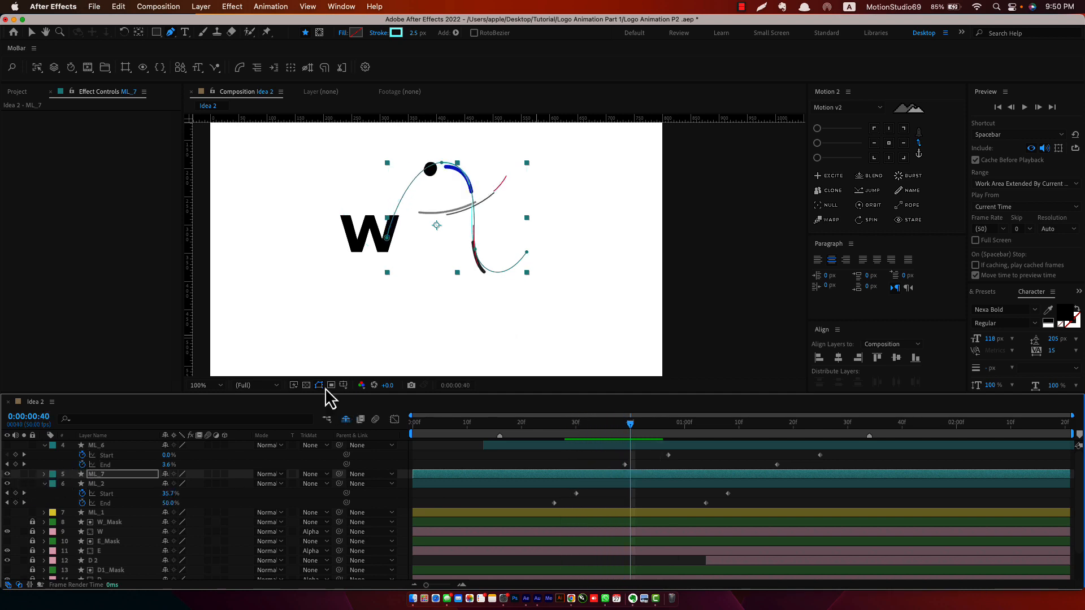
click(319, 386)
scroll(473, 246, up, 2)
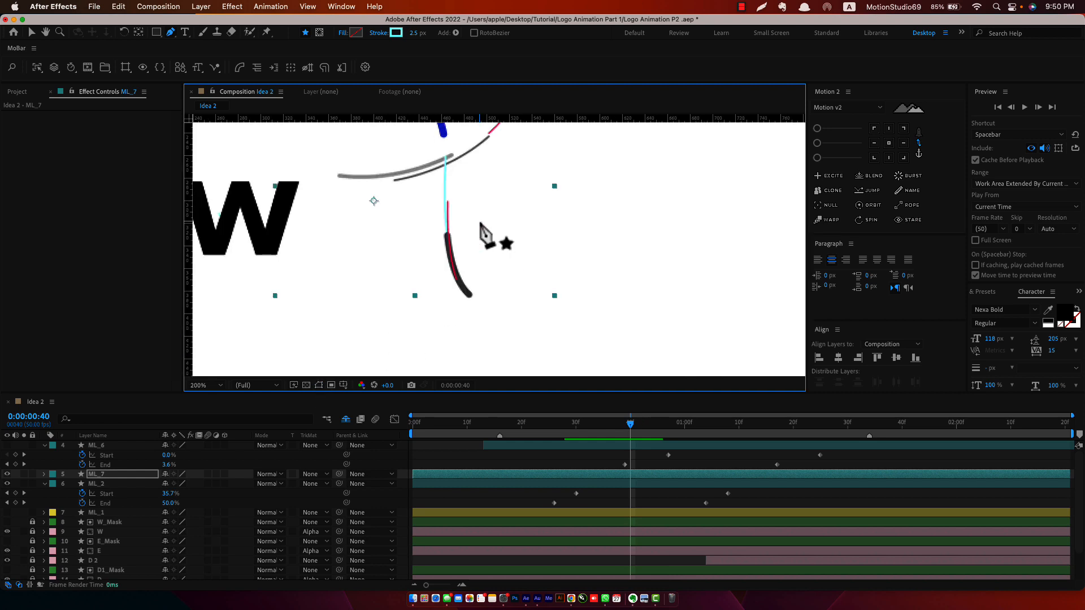
drag(460, 254, 536, 310)
mouse_move(631, 443)
mouse_down()
mouse_move(572, 448)
mouse_move(626, 452)
mouse_up()
scroll(73, 582, down, 3)
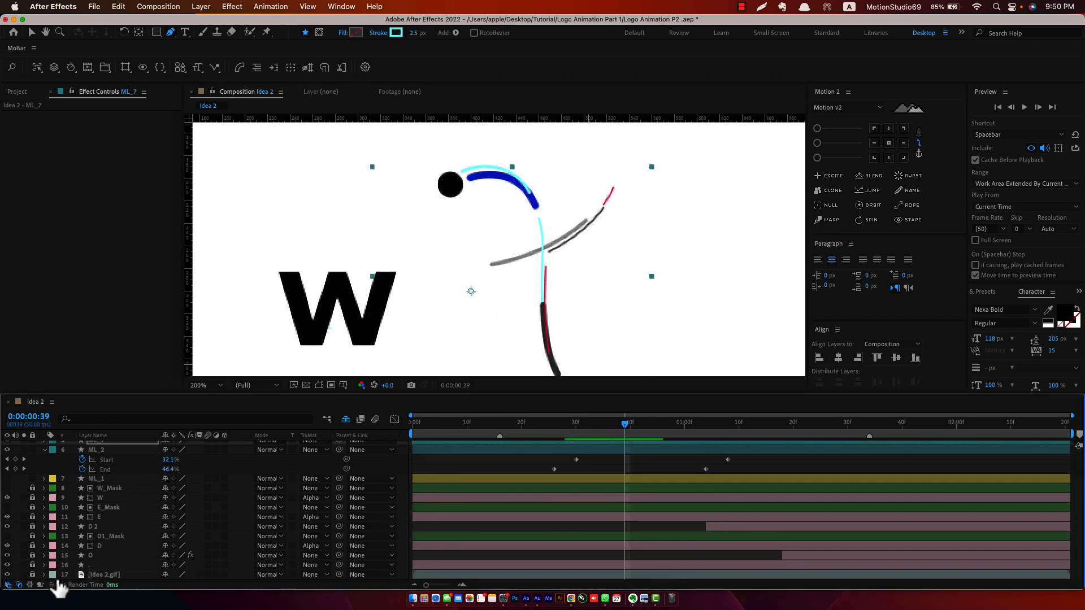
click(7, 575)
drag(625, 440, 707, 432)
key(comma)
scroll(562, 310, up, 1)
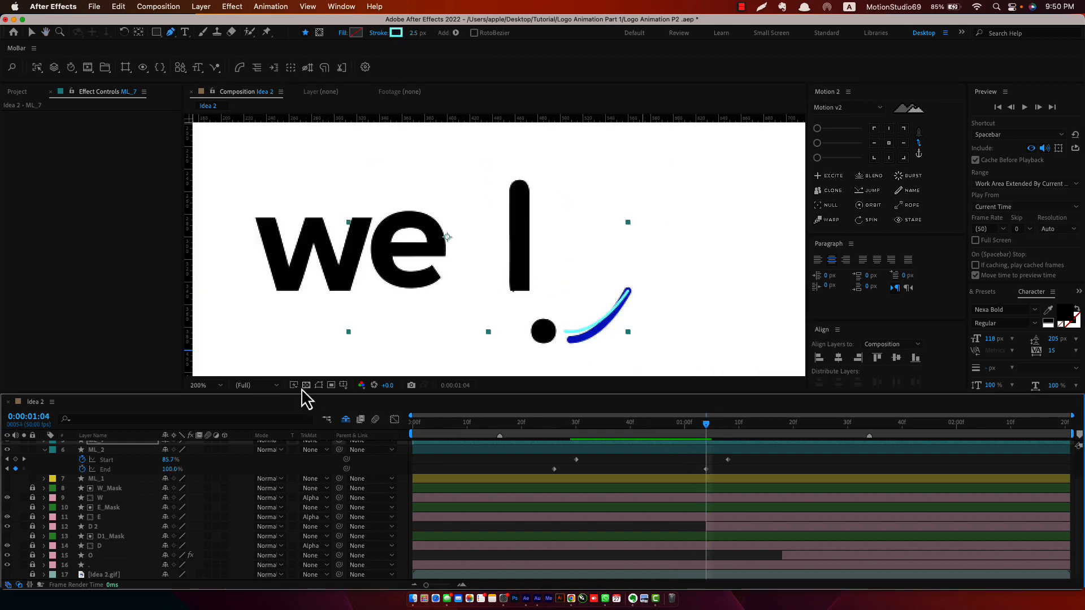
Step: Show the path outlines and the Idea 2.gif reference again, with ML_7 selected around 0:00:00:42
click(319, 388)
scroll(562, 475, up, 1)
click(586, 451)
drag(712, 436, 642, 445)
scroll(77, 536, down, 1)
click(8, 574)
scroll(541, 315, down, 1)
drag(486, 228, 486, 288)
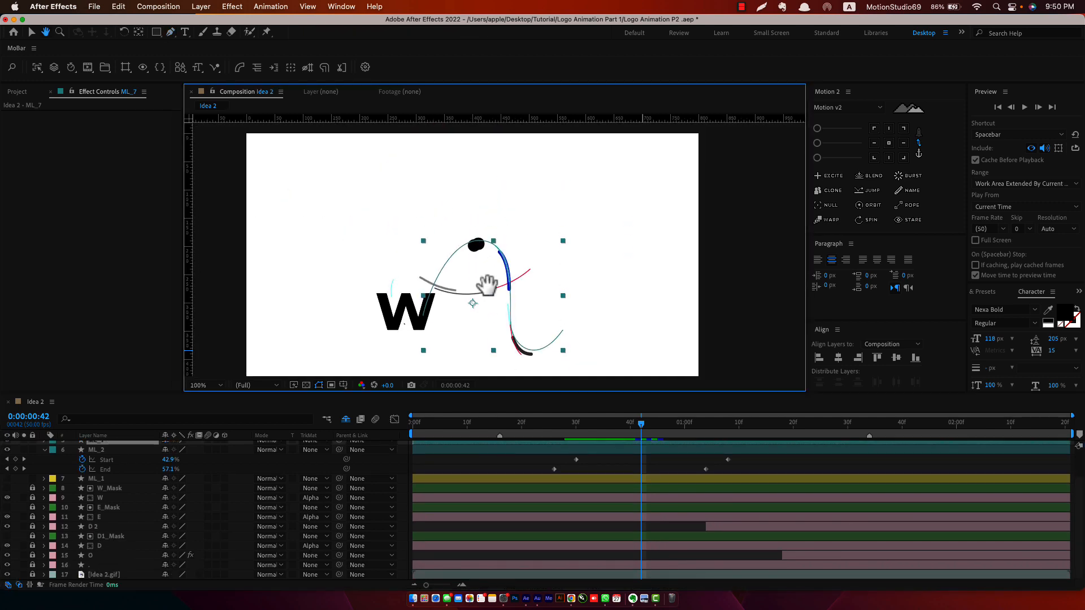
key(g)
scroll(487, 288, up, 1)
Step: At 0:00:00:35, duplicate ML_7 and sample the pink of the reference arc as the copy's stroke color
drag(651, 426, 602, 433)
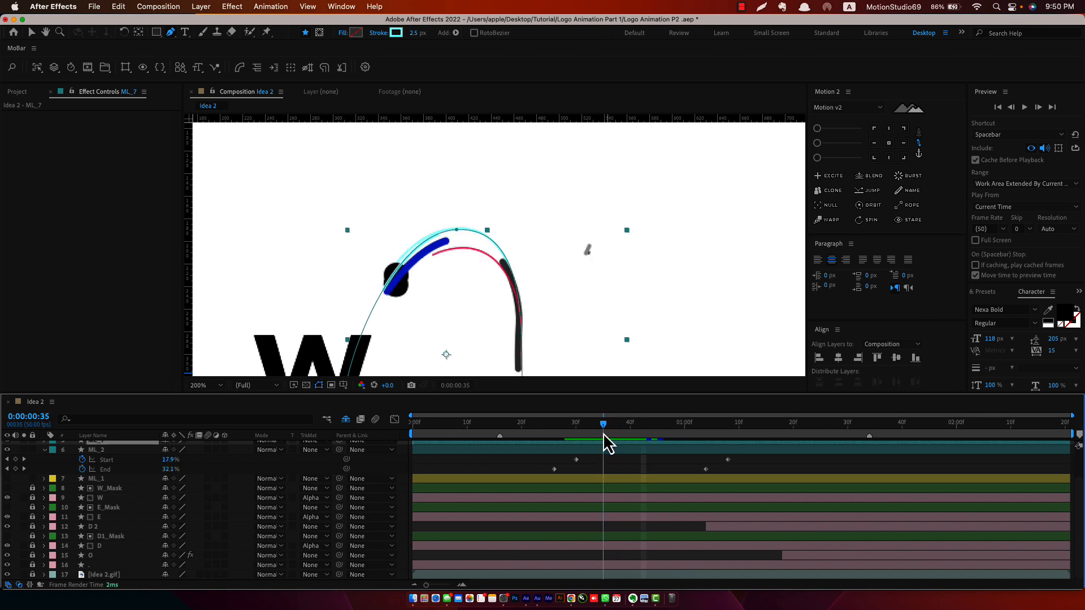
scroll(584, 460, up, 3)
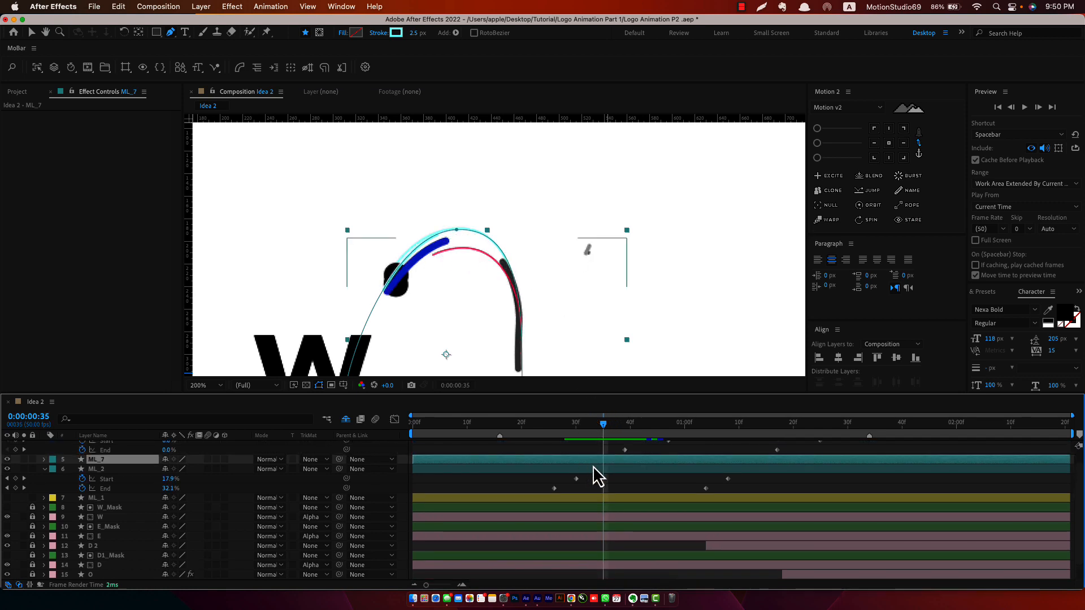
key(super+d)
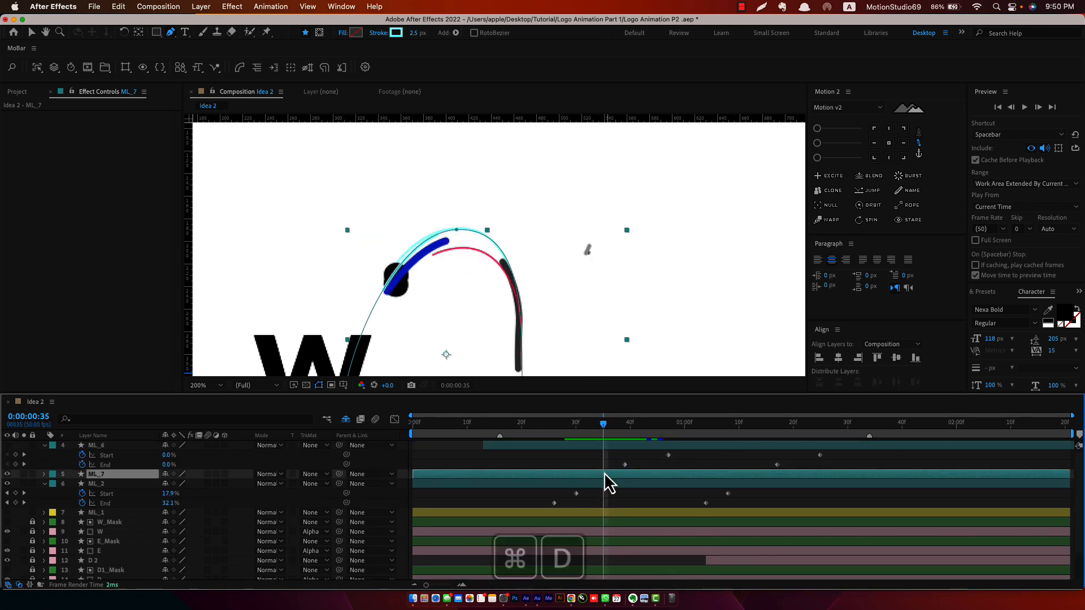
click(397, 33)
click(350, 234)
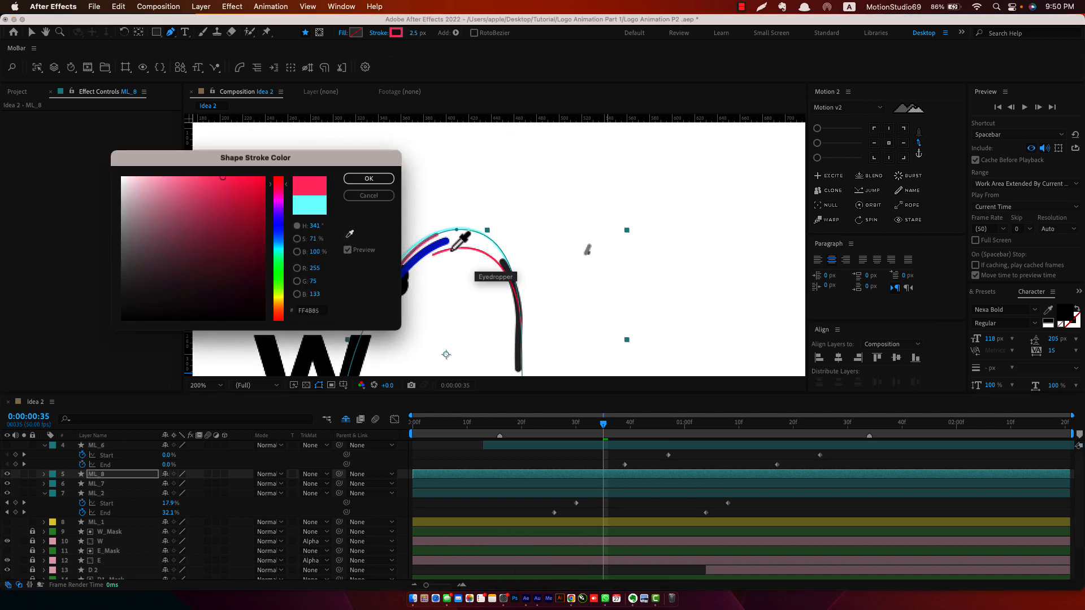
click(453, 249)
click(368, 179)
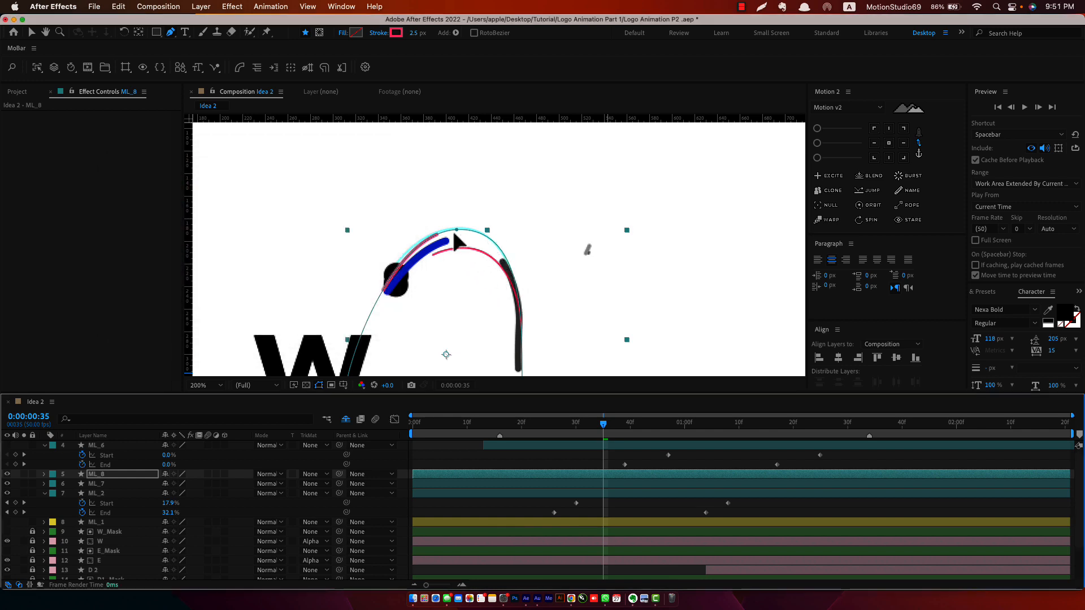
Step: Lower ML_8's top vertex onto the pink reference arc and, at 0:00:00:45, reshape its lower bend to follow the pink stroke
drag(456, 231, 458, 251)
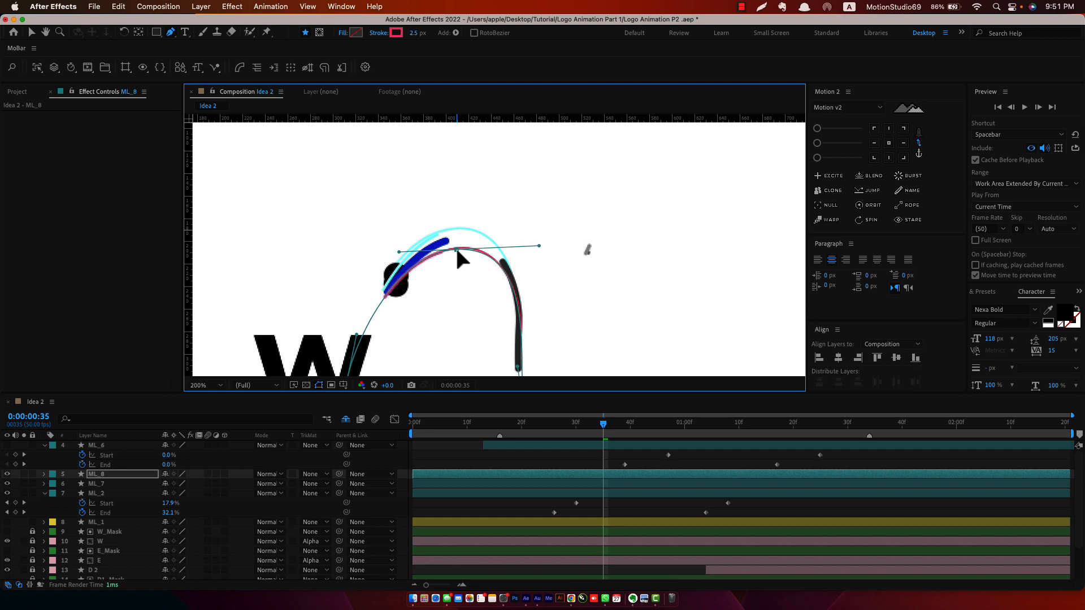
drag(544, 312, 459, 235)
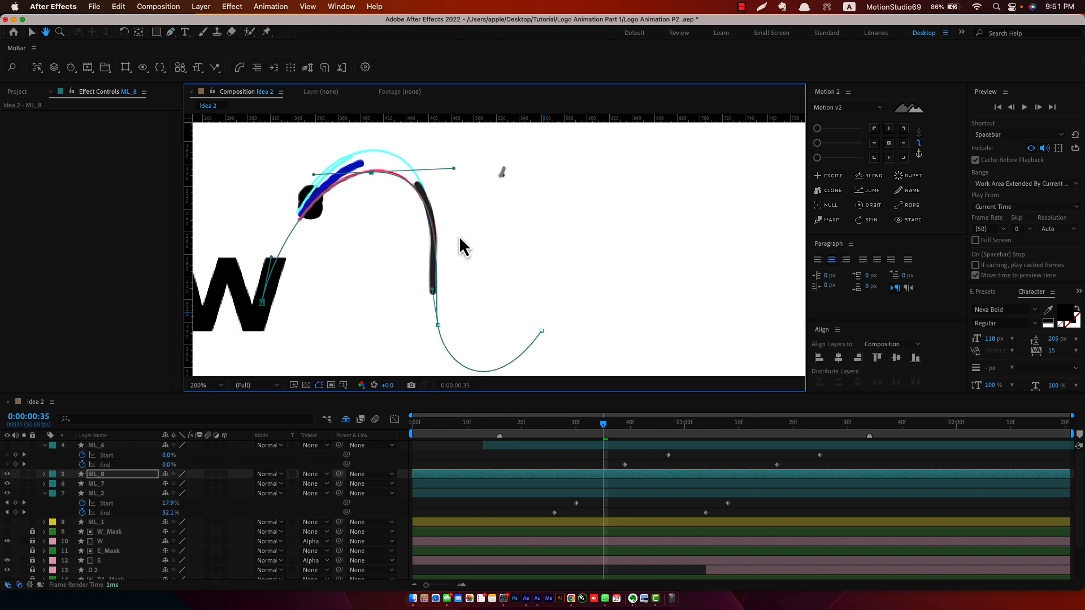
drag(609, 431, 659, 456)
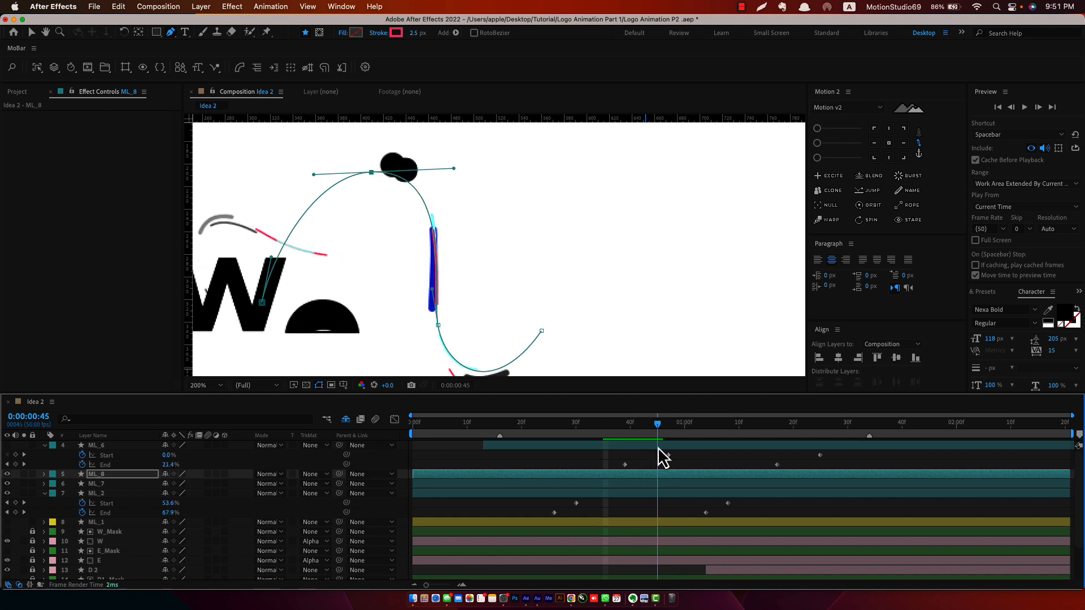
drag(518, 339, 551, 261)
key(g)
drag(463, 251, 496, 301)
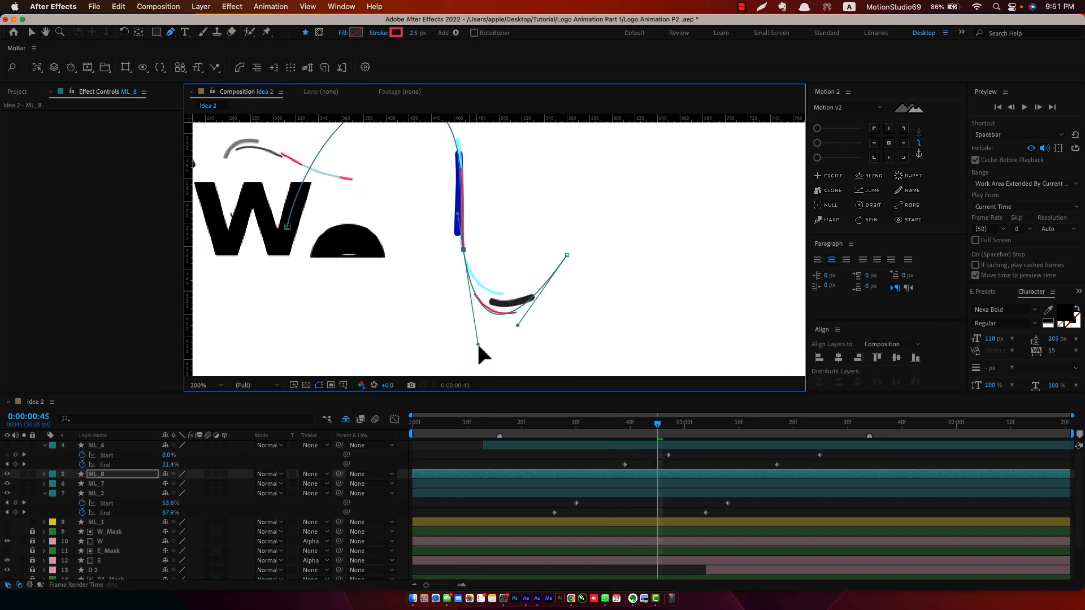
mouse_move(525, 327)
mouse_down()
mouse_move(537, 328)
mouse_move(473, 335)
mouse_move(538, 329)
mouse_up()
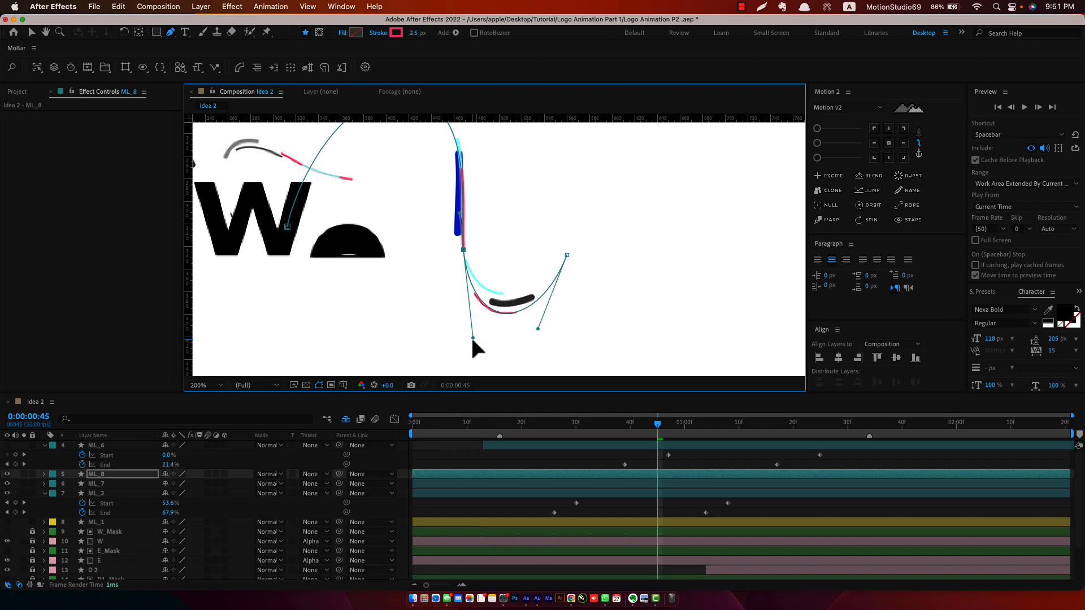
drag(472, 337, 469, 339)
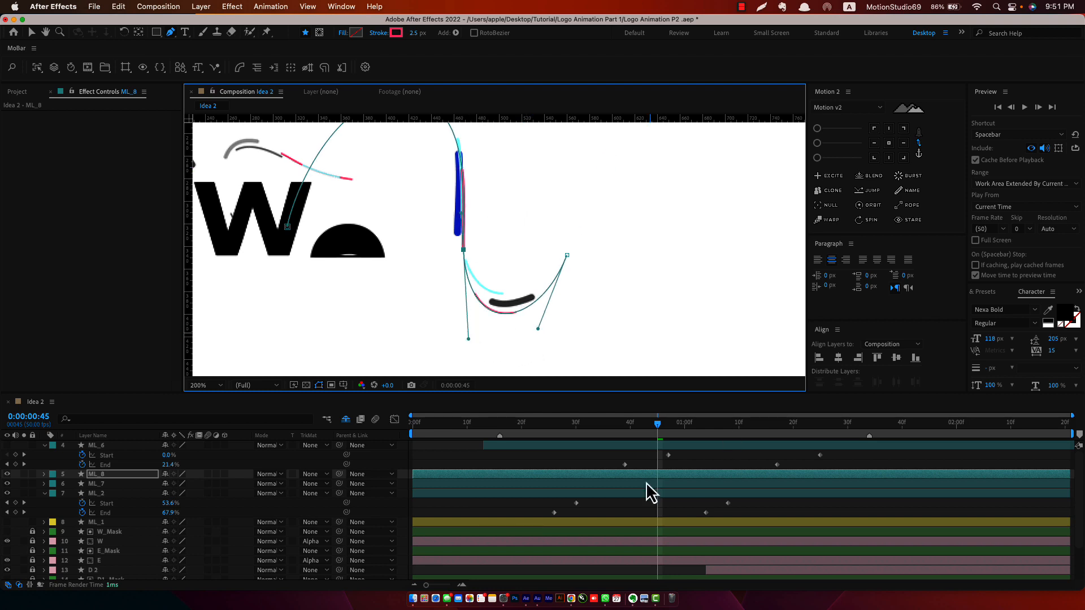
Step: Hide the Idea 2.gif reference and scrub between 0:00:00:33 and 0:00:01:01 to review the blue, cyan and pink trails
click(602, 504)
key(comma)
drag(665, 425, 691, 436)
scroll(150, 571, down, 3)
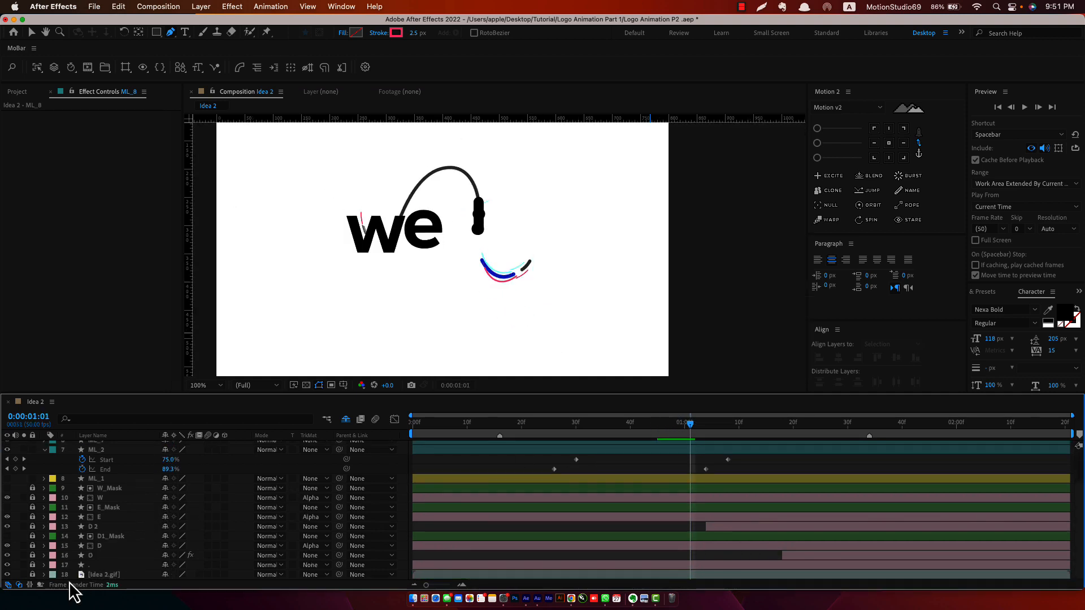
click(8, 576)
mouse_move(687, 432)
mouse_down()
mouse_move(431, 473)
mouse_move(723, 510)
mouse_move(591, 514)
mouse_up()
scroll(539, 480, up, 2)
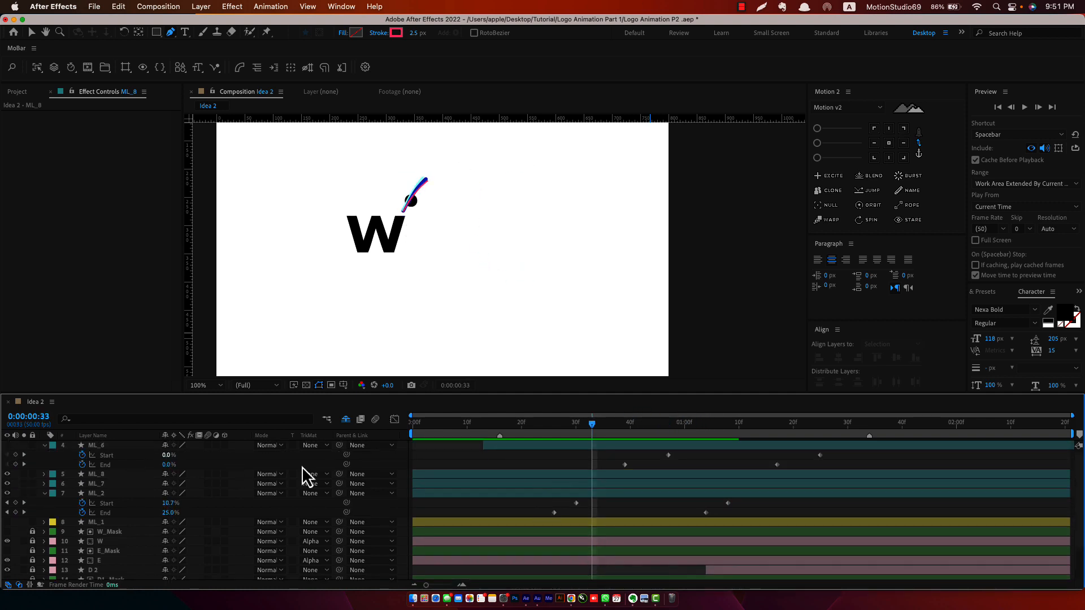
Step: Trim the start of layers ML_8, ML_7 and ML_2 to 0:00:00:26
click(549, 484)
click(553, 429)
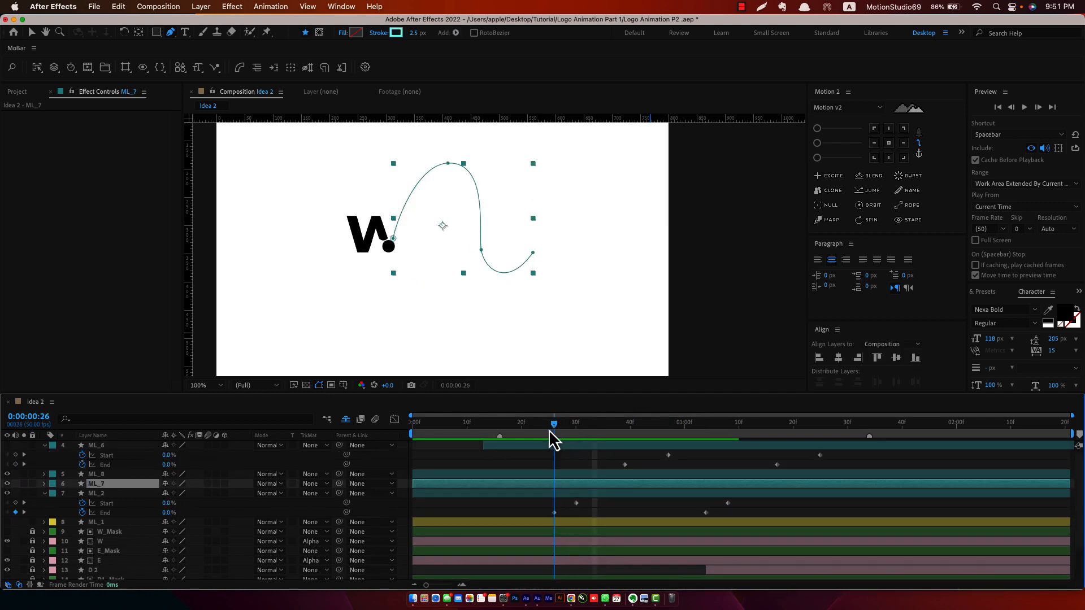
click(567, 476)
shift+click(561, 495)
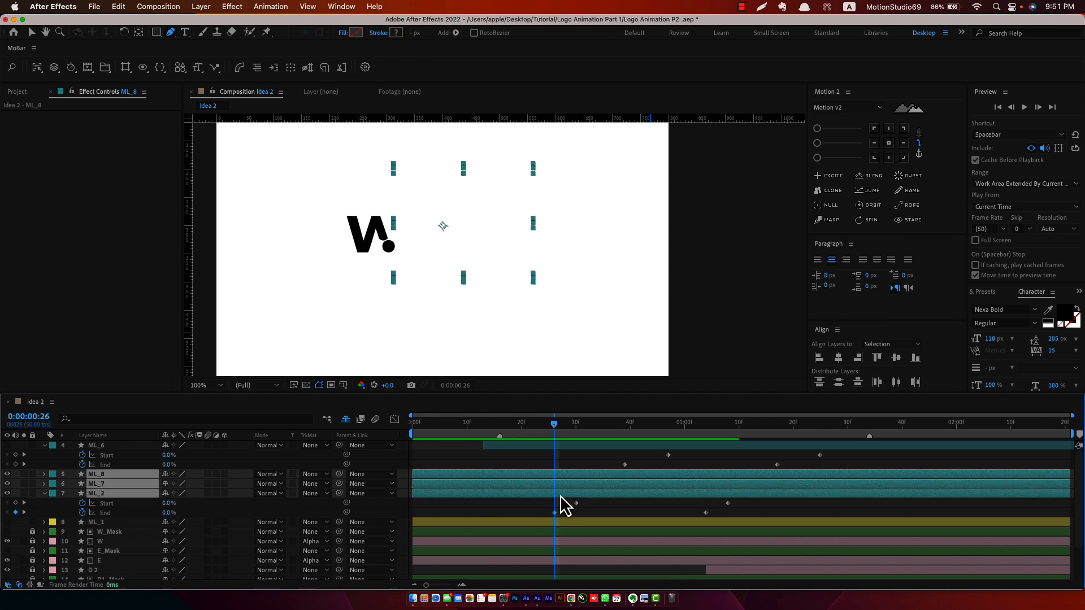
key(alt+bracketleft)
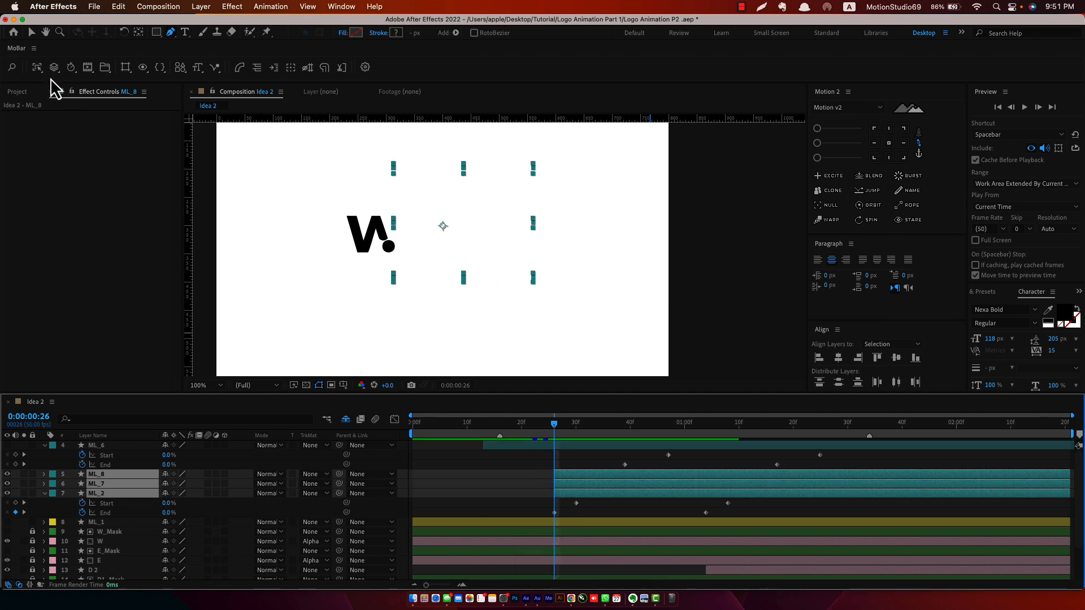
Step: Stagger ML_2, ML_7 and ML_8 with MoBar's Offset Layers, using the Descending method and an offset value of 2
click(12, 68)
text(of)
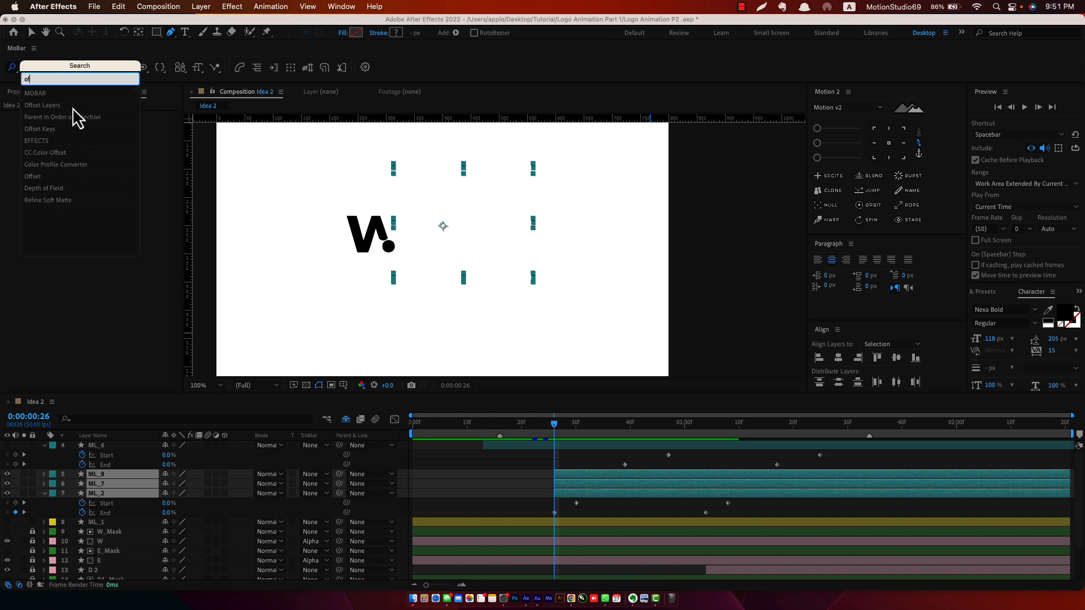
key(Escape)
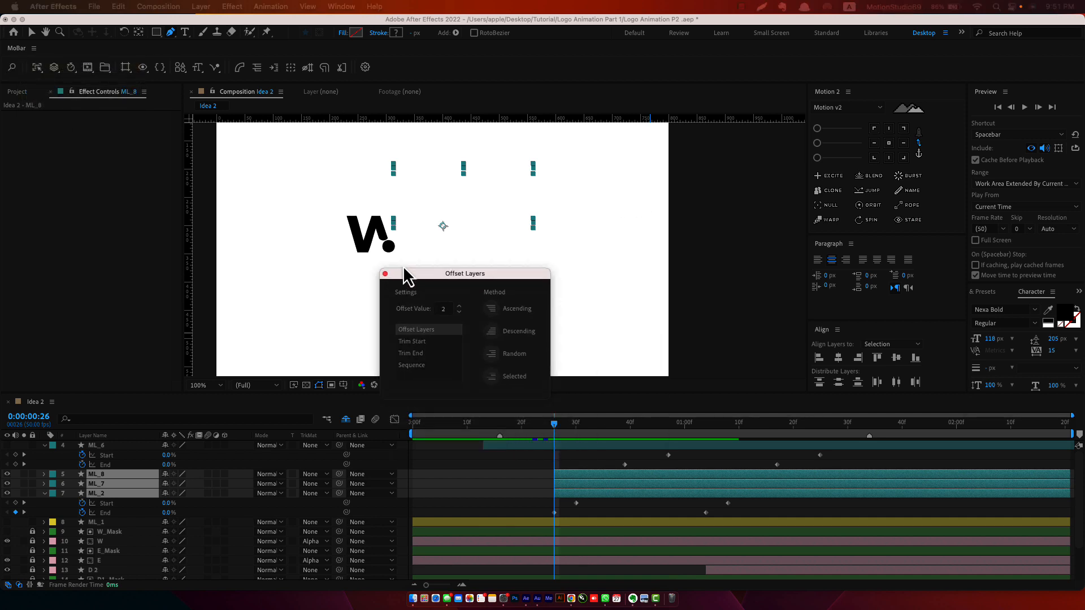
click(480, 327)
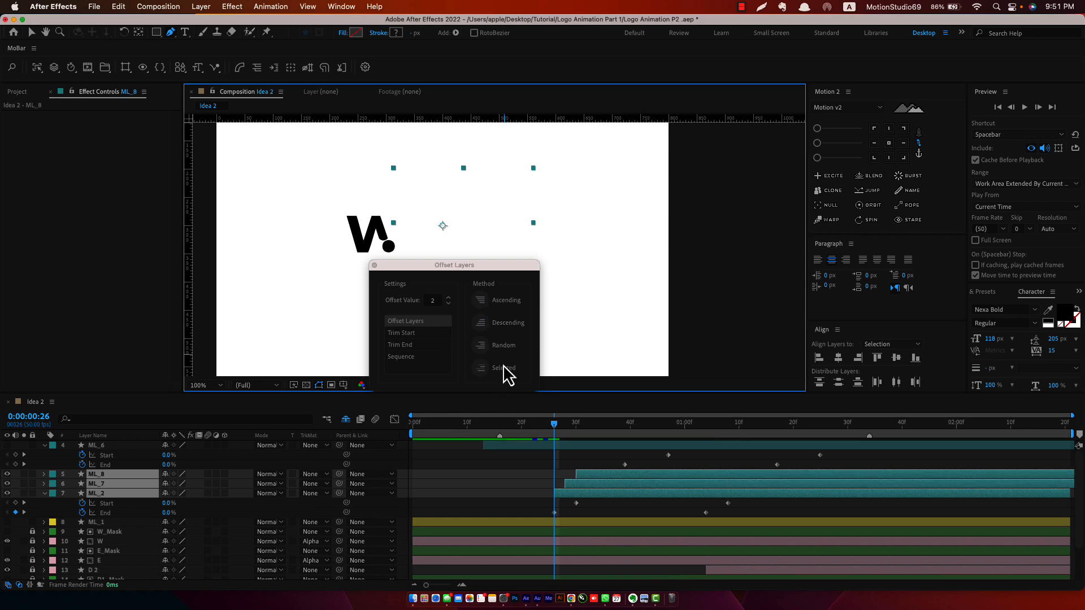
drag(515, 285, 193, 298)
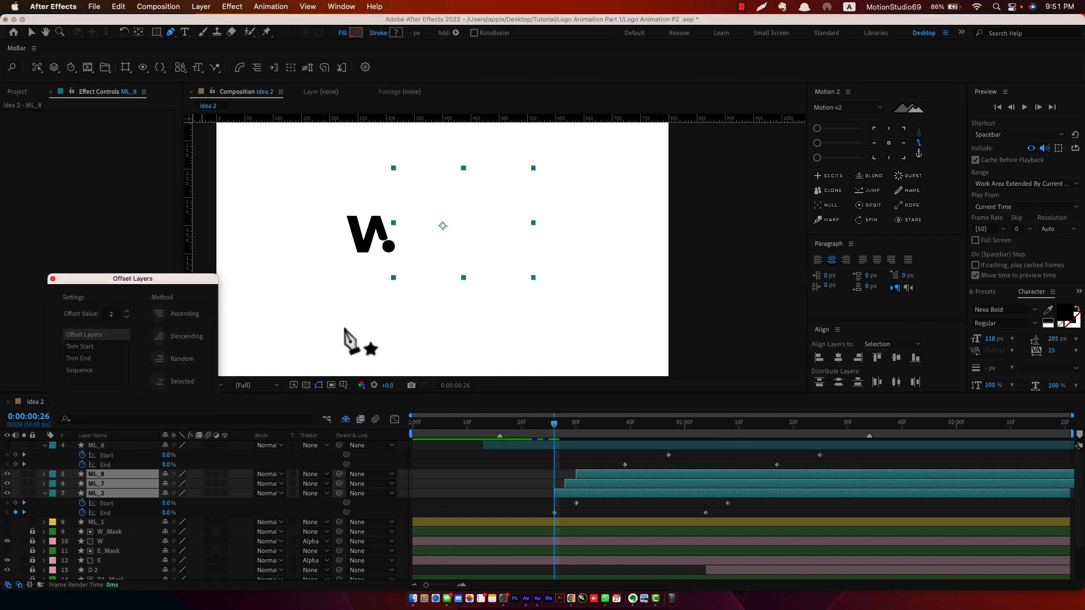
Step: Review the staggered trails and increase the descending offset between ML_2, ML_7 and ML_8 to three frames
drag(575, 441, 707, 460)
click(127, 317)
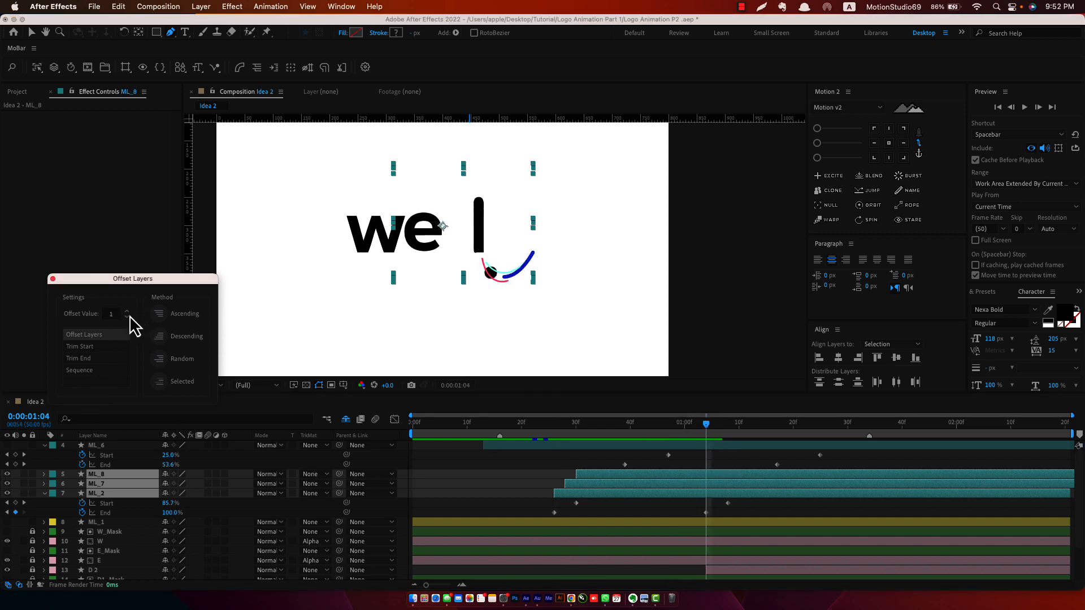
click(127, 311)
click(650, 425)
drag(547, 463, 603, 503)
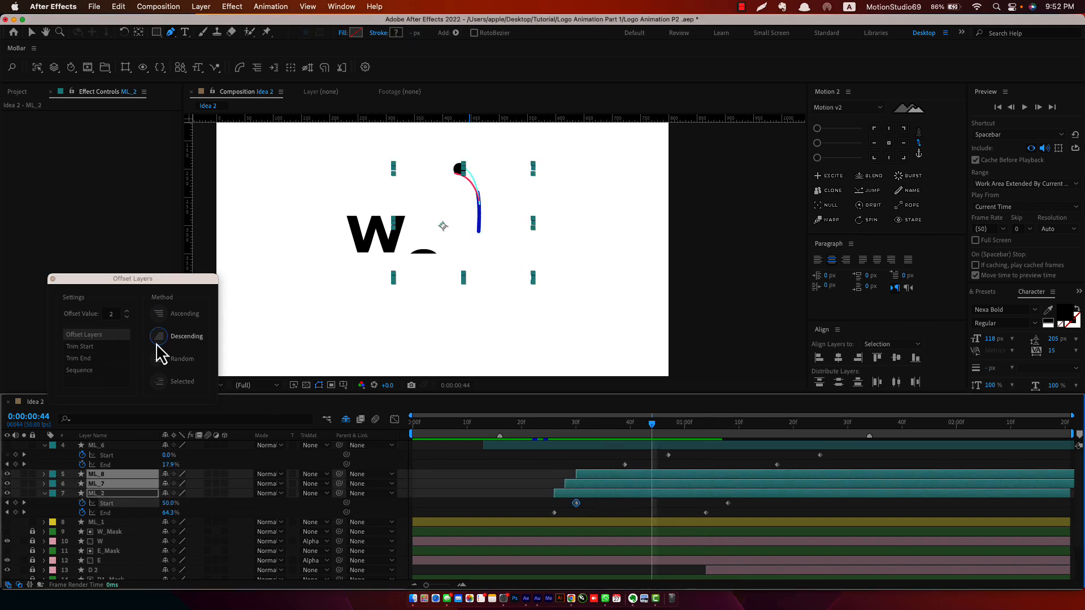
click(127, 317)
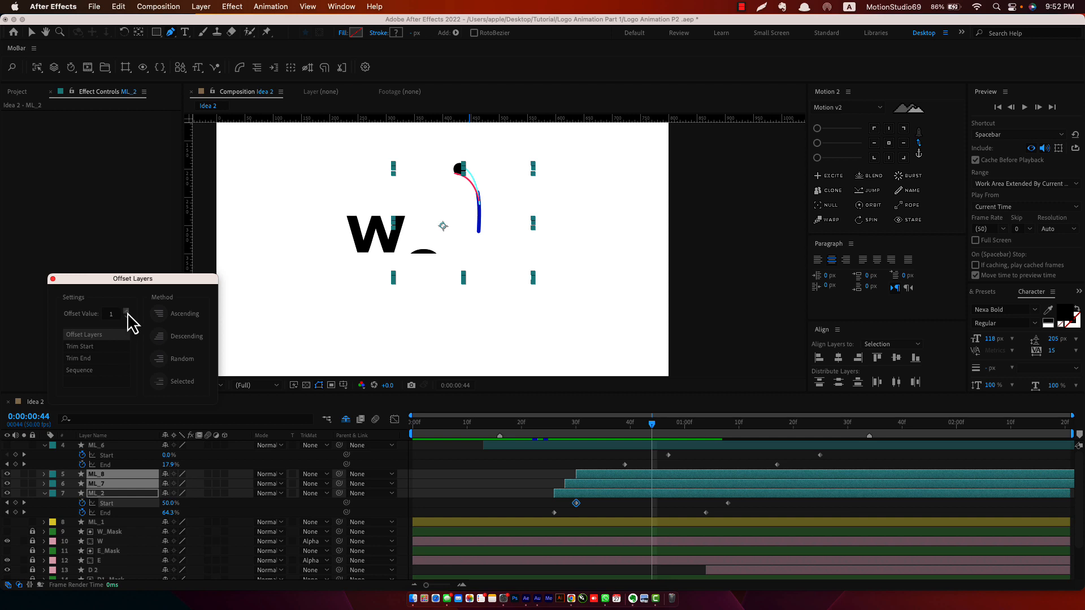
click(163, 340)
Step: Check the offset trails up to 0:00:01:00, save the project and close Offset Layers
mouse_move(553, 431)
mouse_down()
mouse_move(683, 455)
mouse_move(765, 451)
mouse_move(620, 459)
mouse_up()
drag(678, 459, 684, 483)
key(super+s)
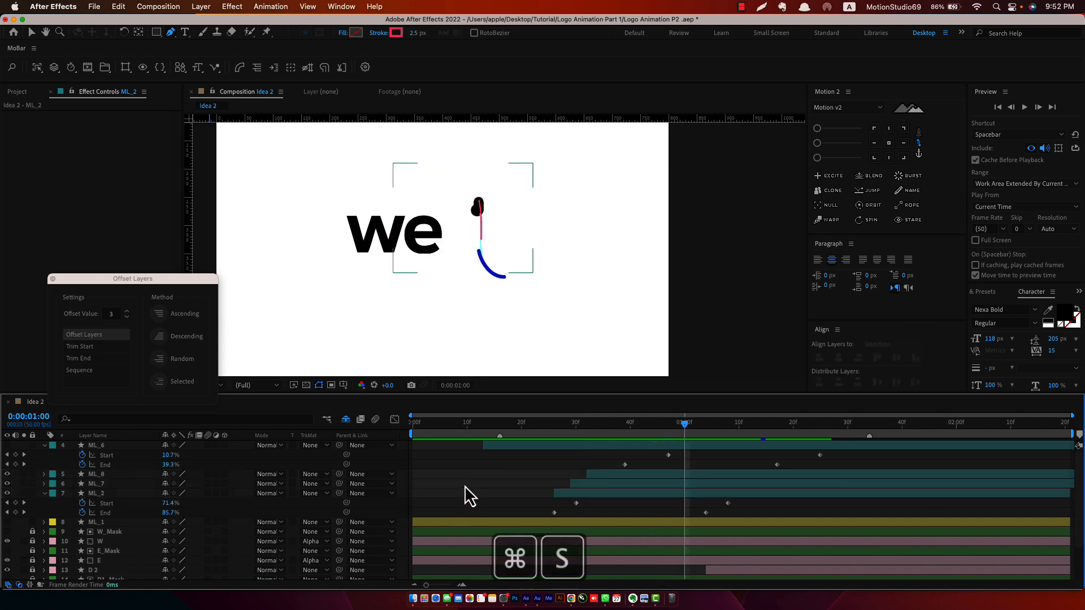
click(53, 280)
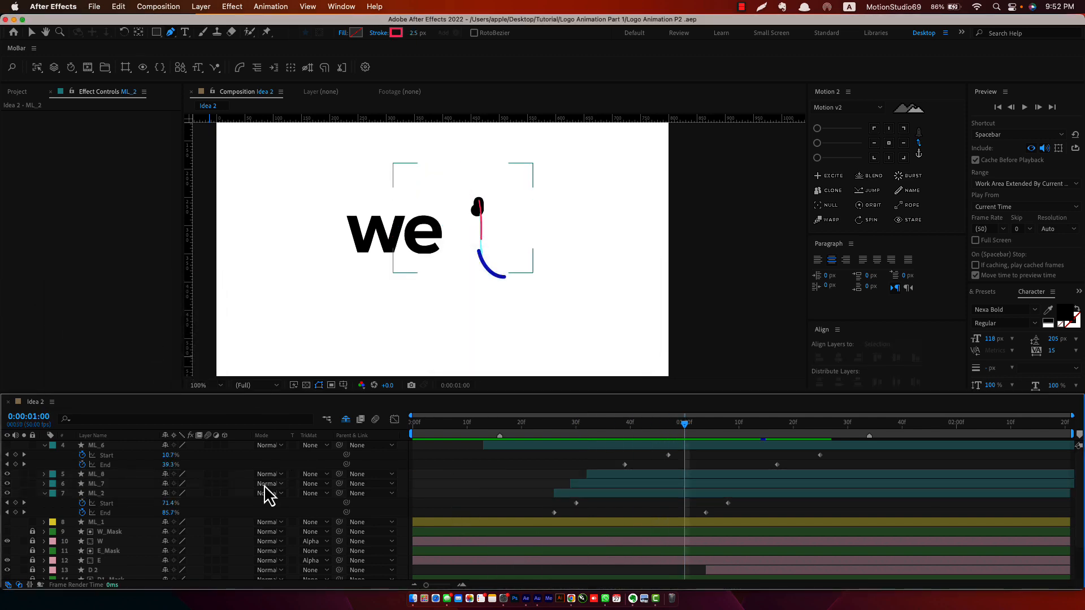
Step: Collapse the expanded properties of all layers and select ML_1
key(u)
key(u)
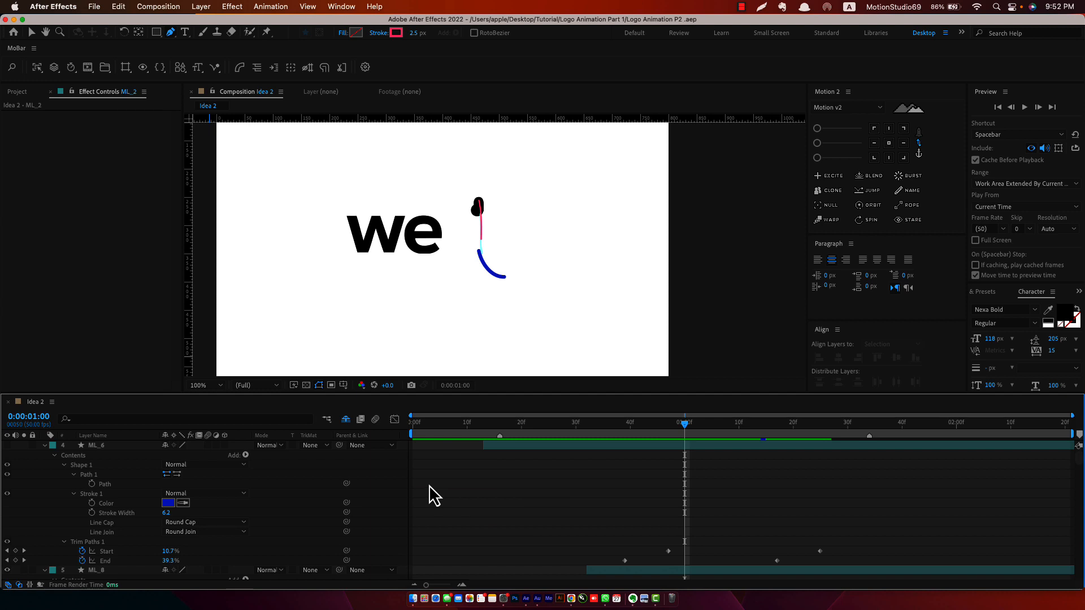
key(u)
click(95, 485)
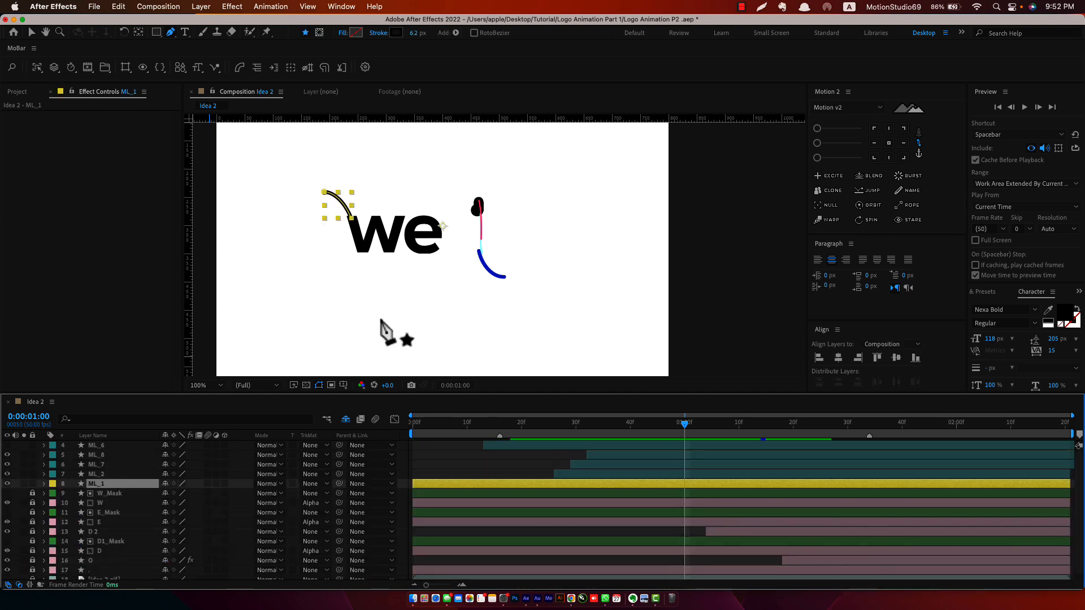
Step: Hide ML_1 and examine the arc leading into the W between 0:00:00:15 and 0:00:00:21
drag(347, 214, 463, 297)
key(period)
key(period)
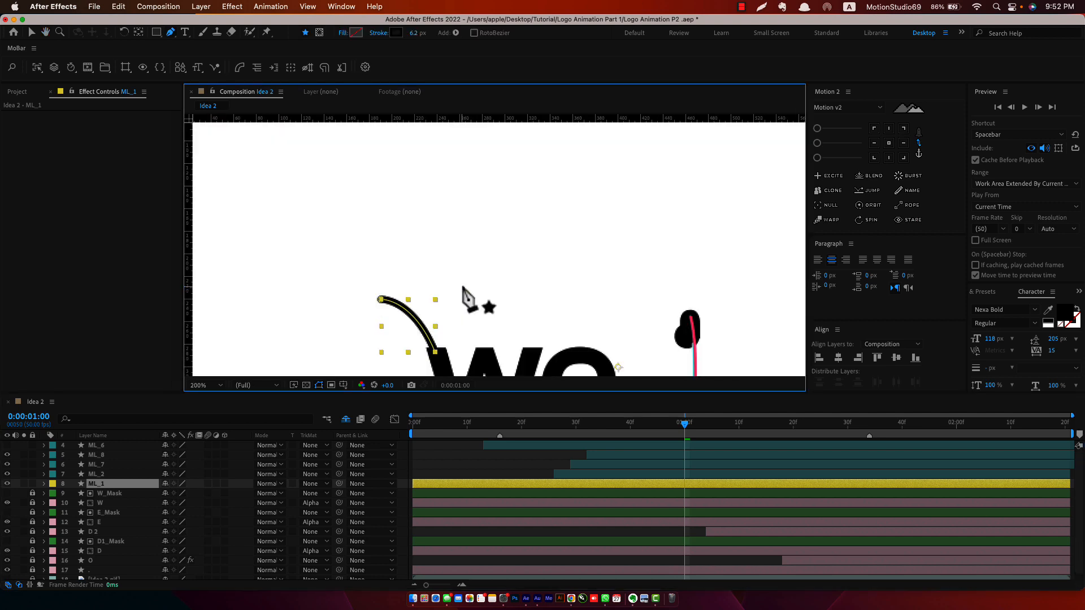
drag(377, 349, 490, 171)
mouse_move(544, 429)
mouse_down()
mouse_move(480, 433)
mouse_move(495, 442)
mouse_up()
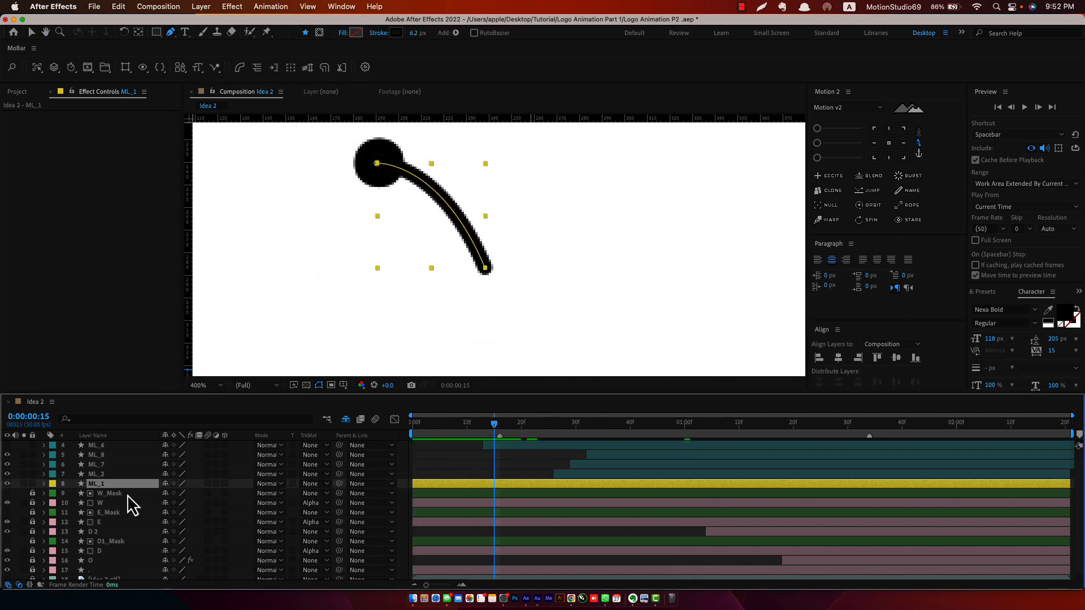
click(6, 484)
drag(496, 436, 535, 446)
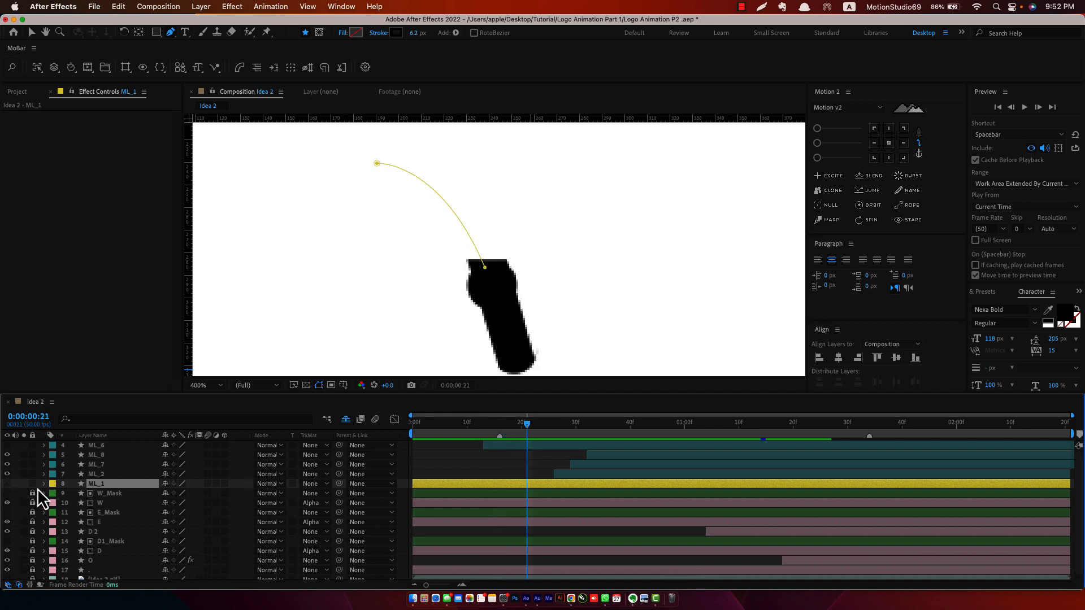
Step: Add Trim Paths to ML_1 and enable keyframes for its Start and End at 0:00:00:16
scroll(32, 537, down, 1)
drag(528, 426, 501, 431)
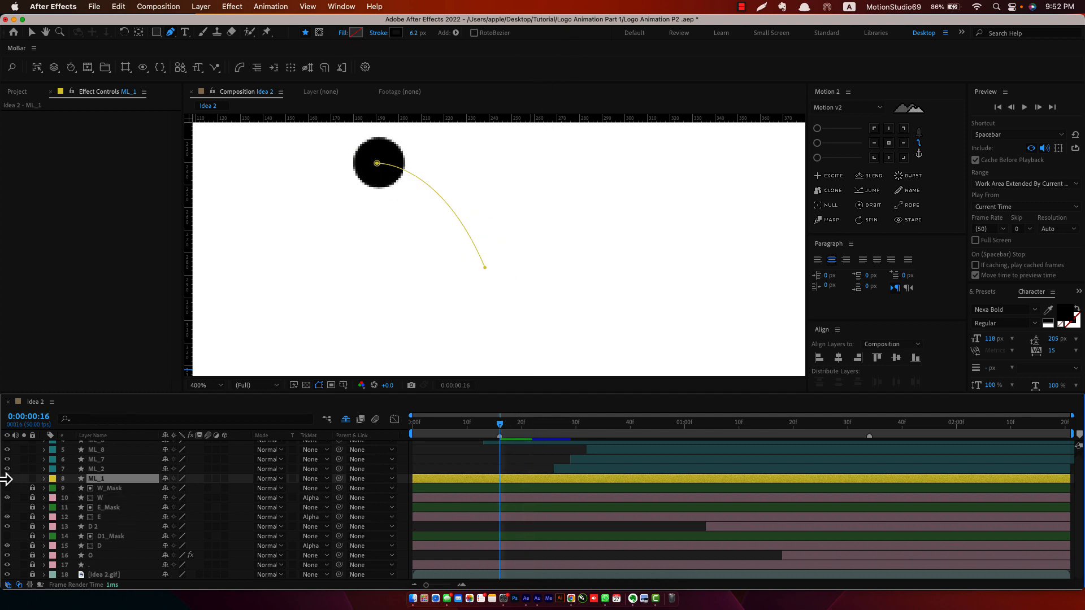
click(325, 74)
click(456, 33)
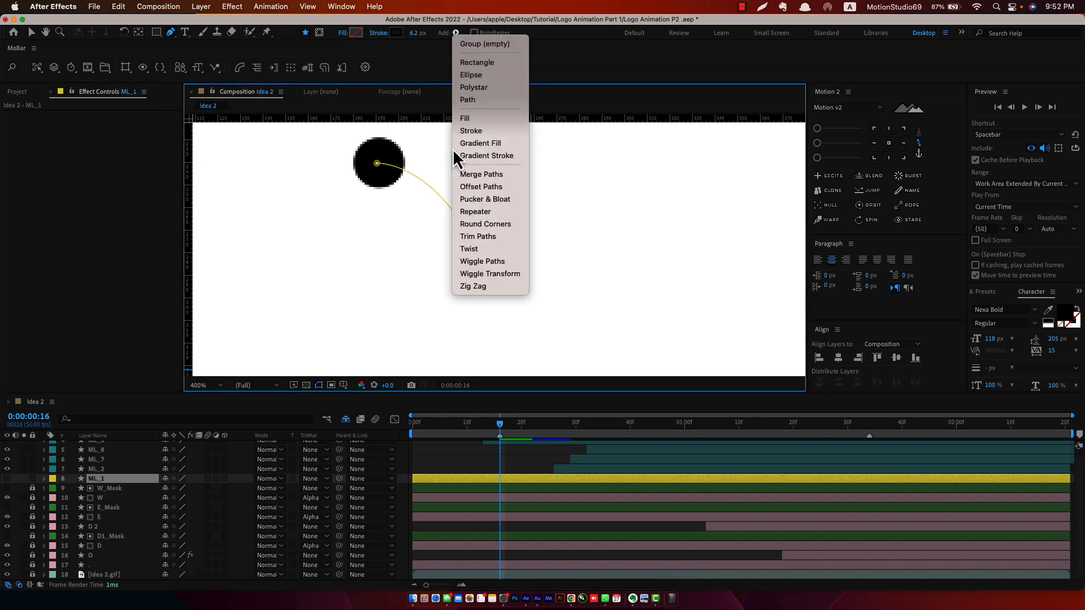
click(475, 236)
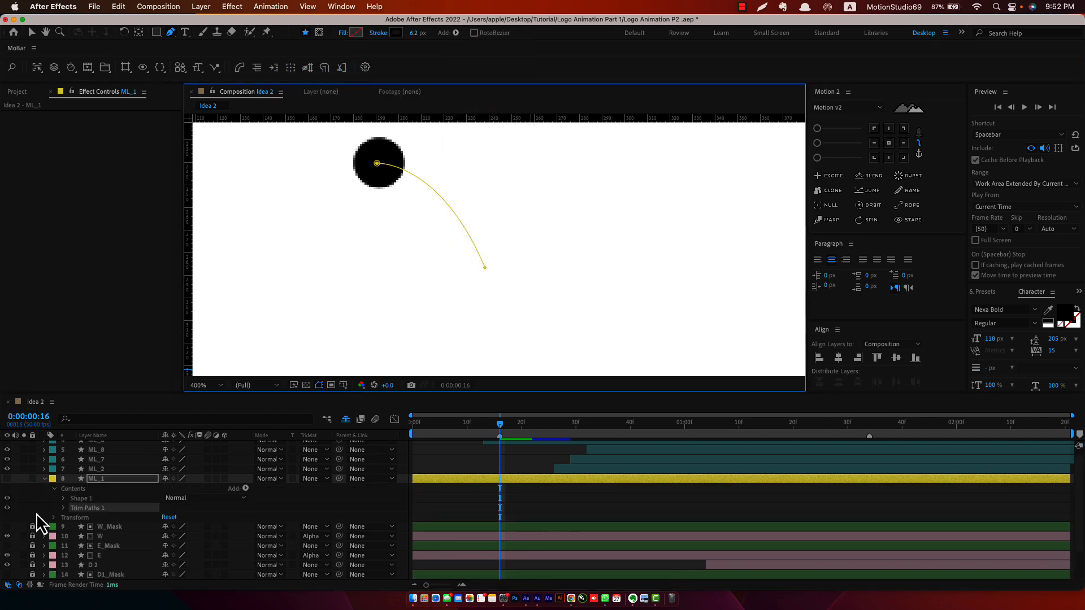
click(63, 508)
drag(82, 518, 84, 528)
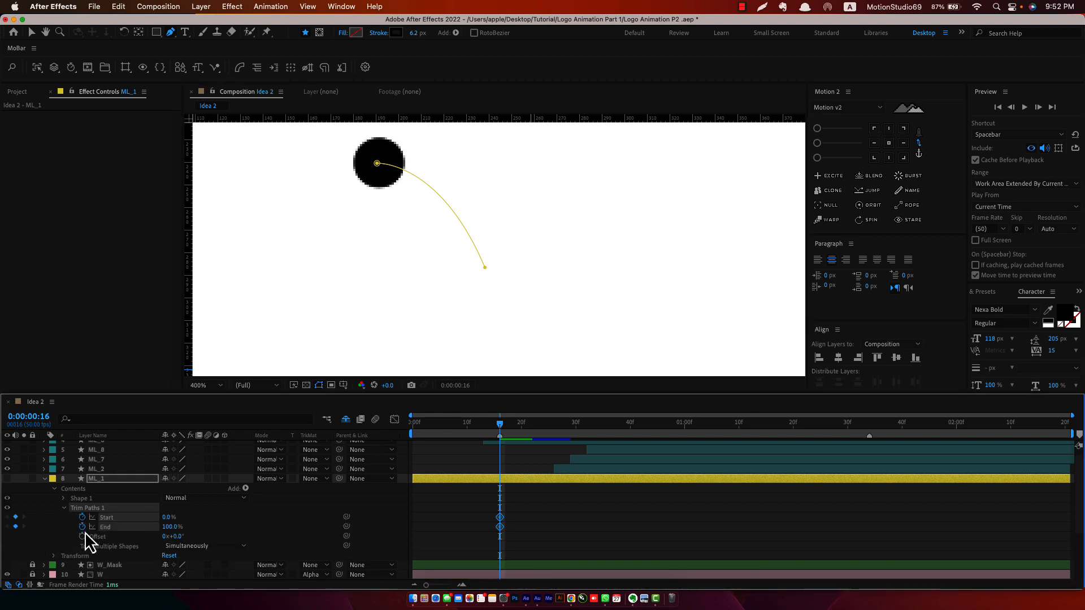
key(u)
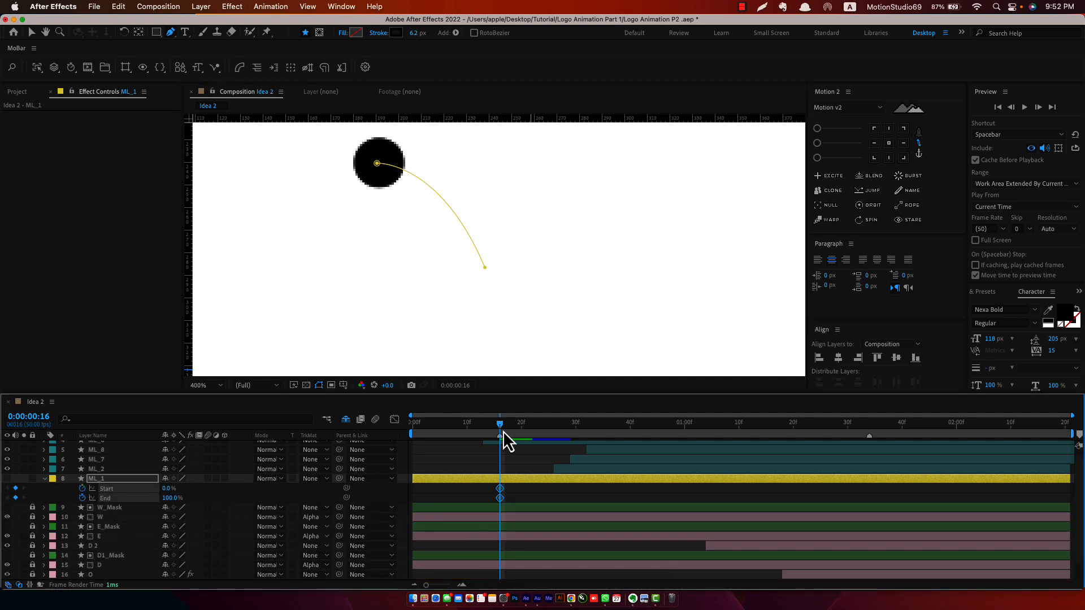
Step: Add Start and End keyframes to ML_1 at 0:00:00:27, and set End to 0% at 0:00:00:16
drag(527, 432, 500, 428)
click(15, 489)
click(16, 498)
click(460, 498)
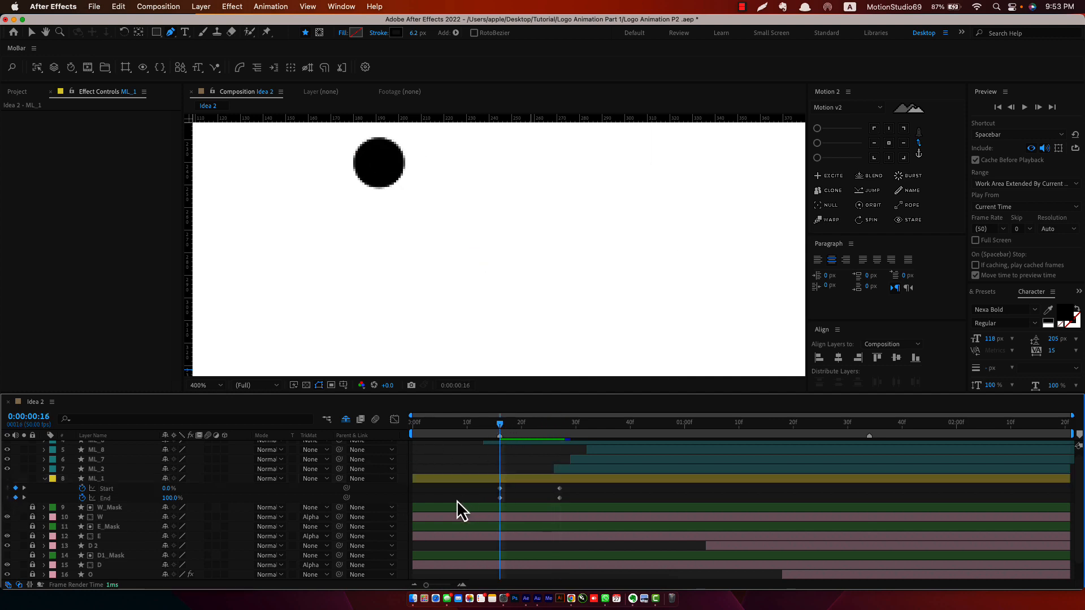
drag(169, 498, 94, 506)
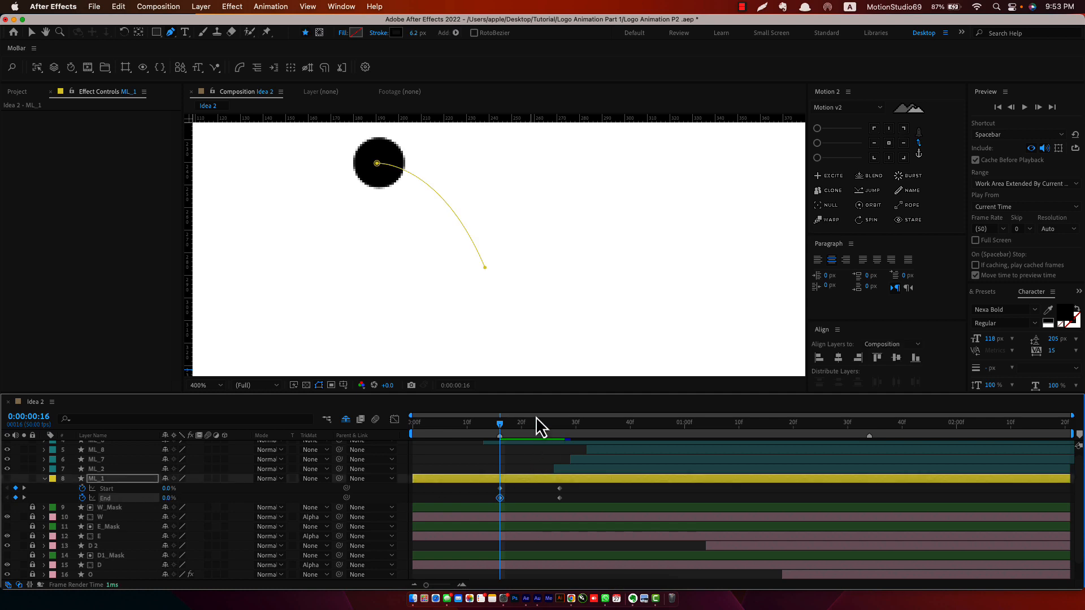
Step: Make ML_1 visible again and set its Trim Paths Start to 100% at 0:00:00:27
drag(498, 427, 536, 431)
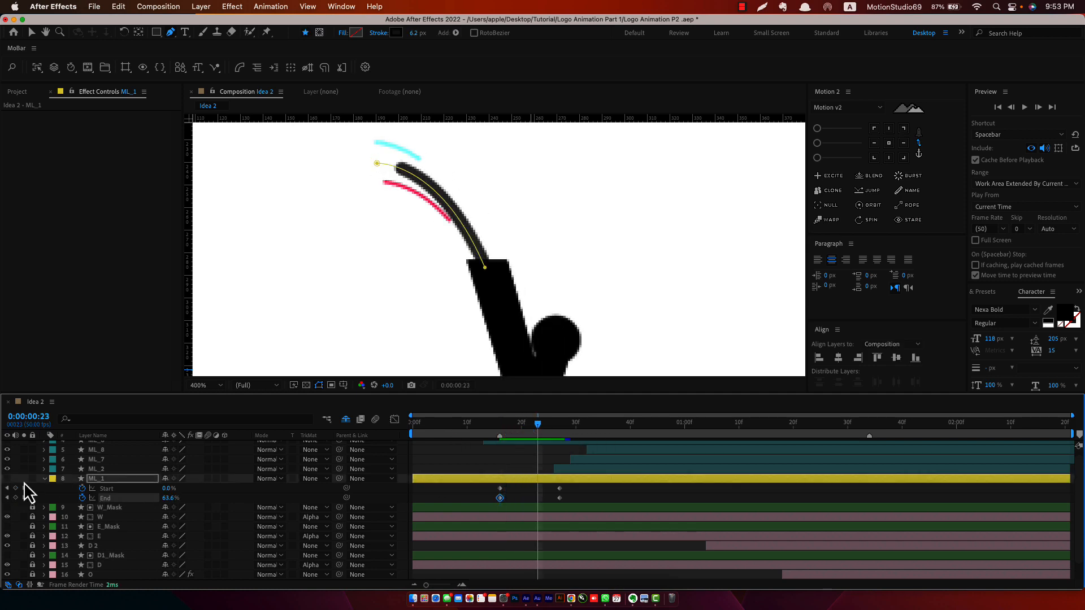
click(6, 480)
click(95, 481)
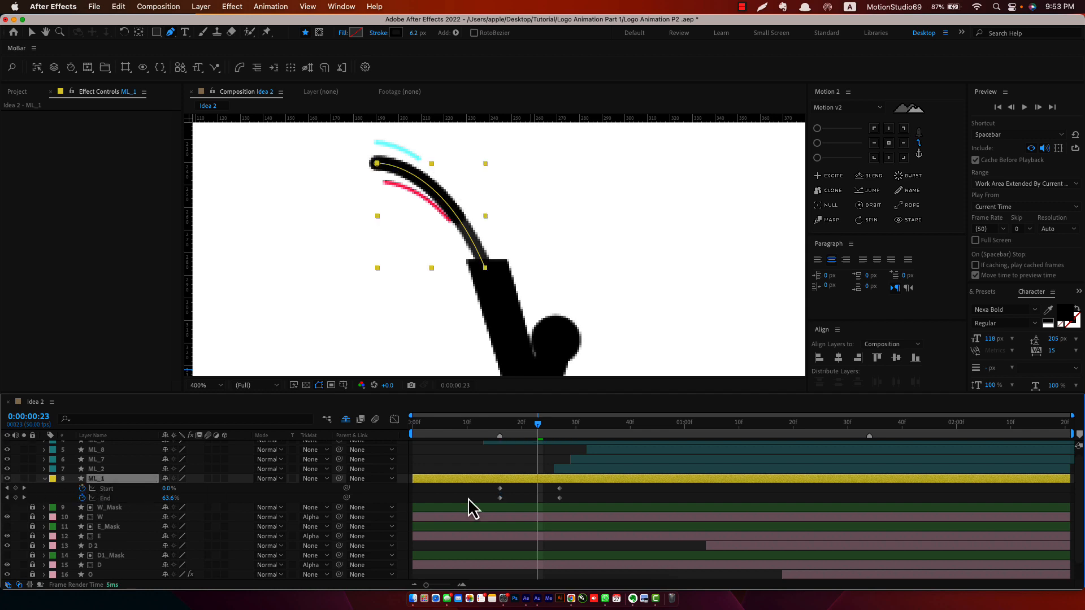
drag(543, 431, 560, 434)
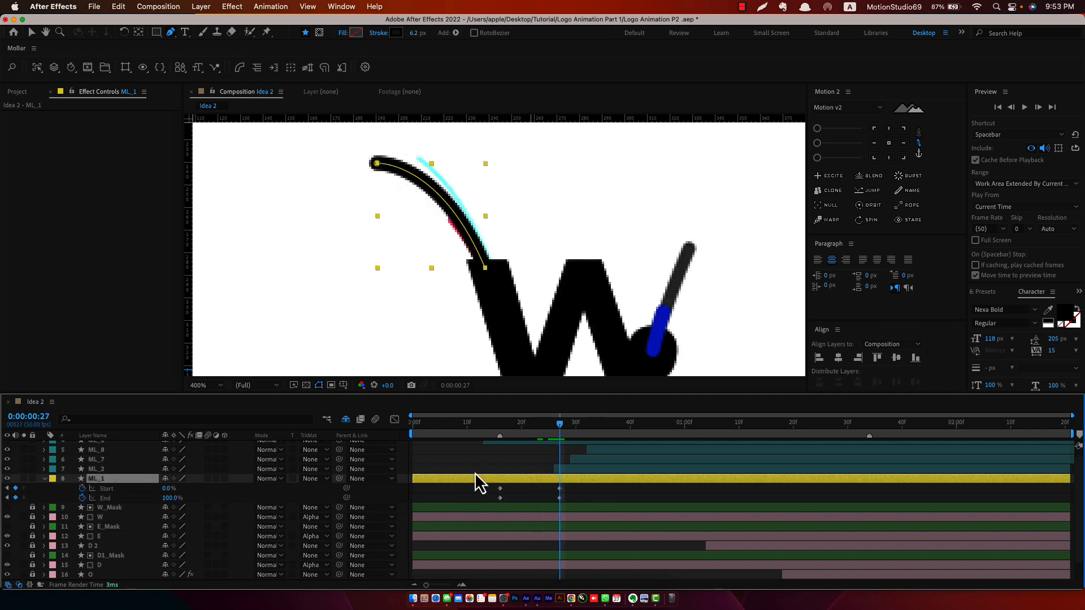
click(235, 500)
drag(167, 499, 300, 498)
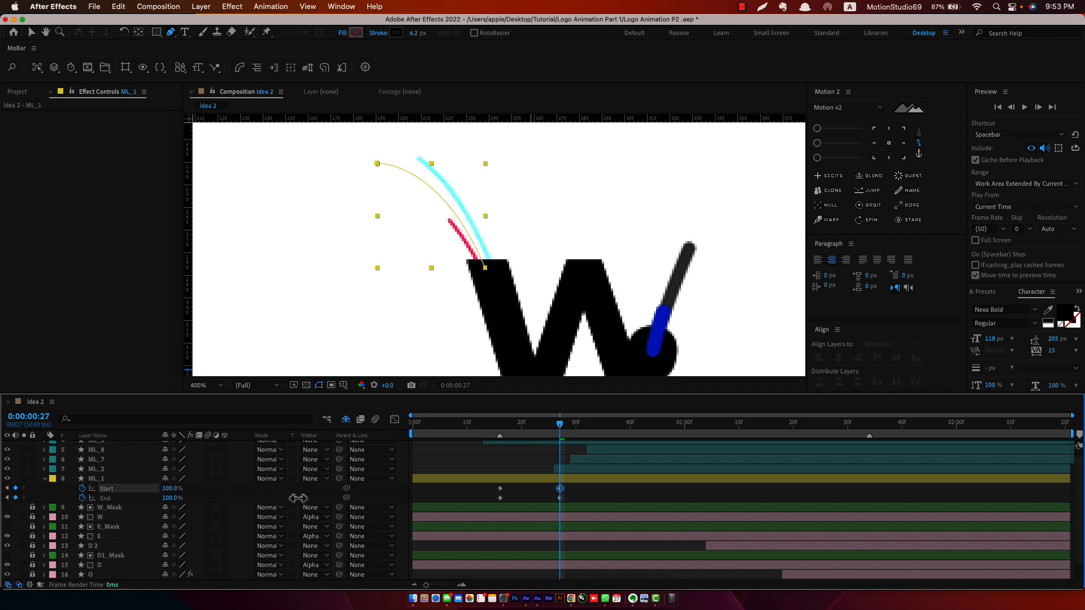
Step: Delay ML_1's two Start keyframes to 0:00:00:21 and 0:00:00:32, checking the black stroke against the reference arc
shift+click(500, 488)
drag(500, 488, 512, 487)
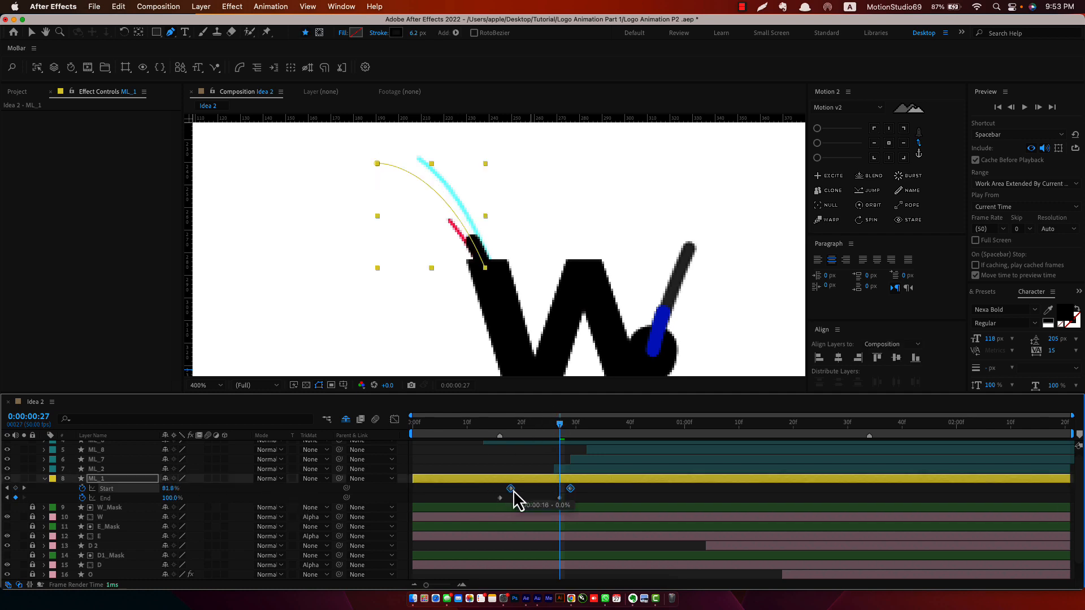
click(607, 512)
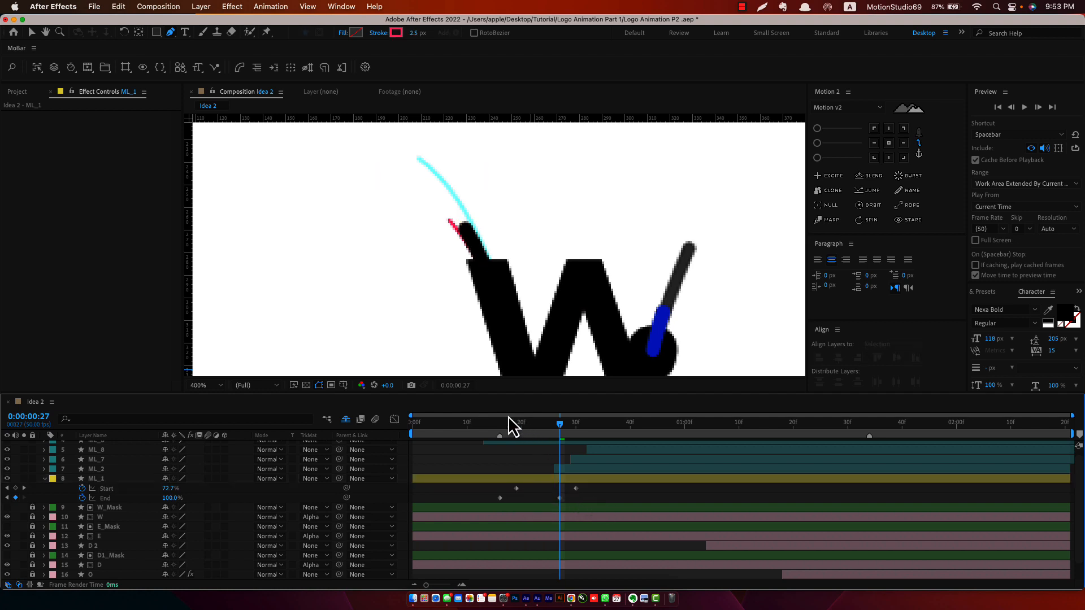
click(495, 425)
drag(496, 426, 538, 444)
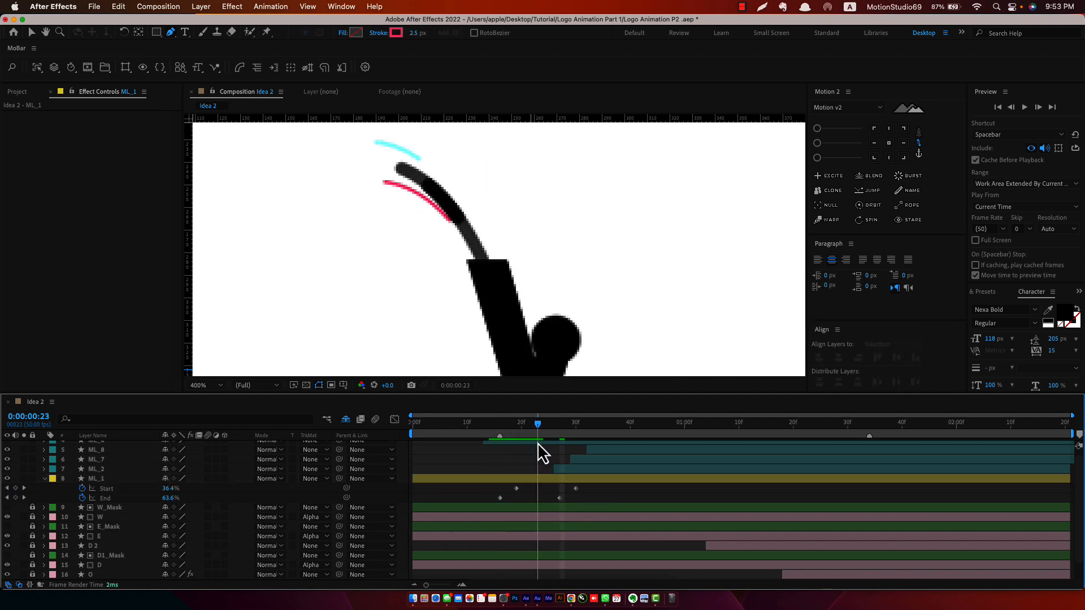
drag(590, 486, 527, 494)
drag(513, 425, 553, 446)
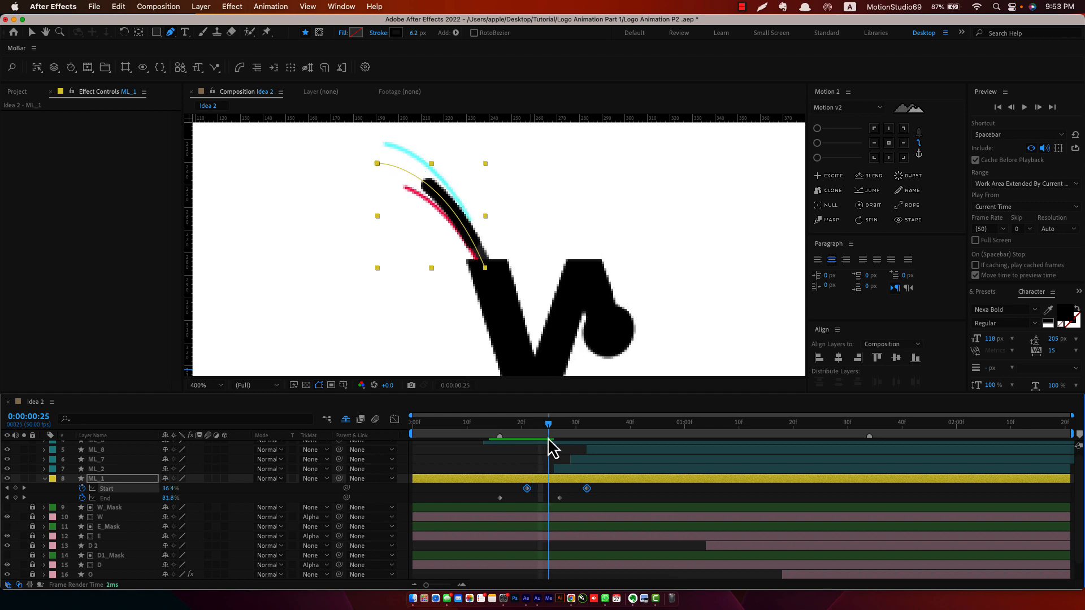
scroll(484, 261, up, 1)
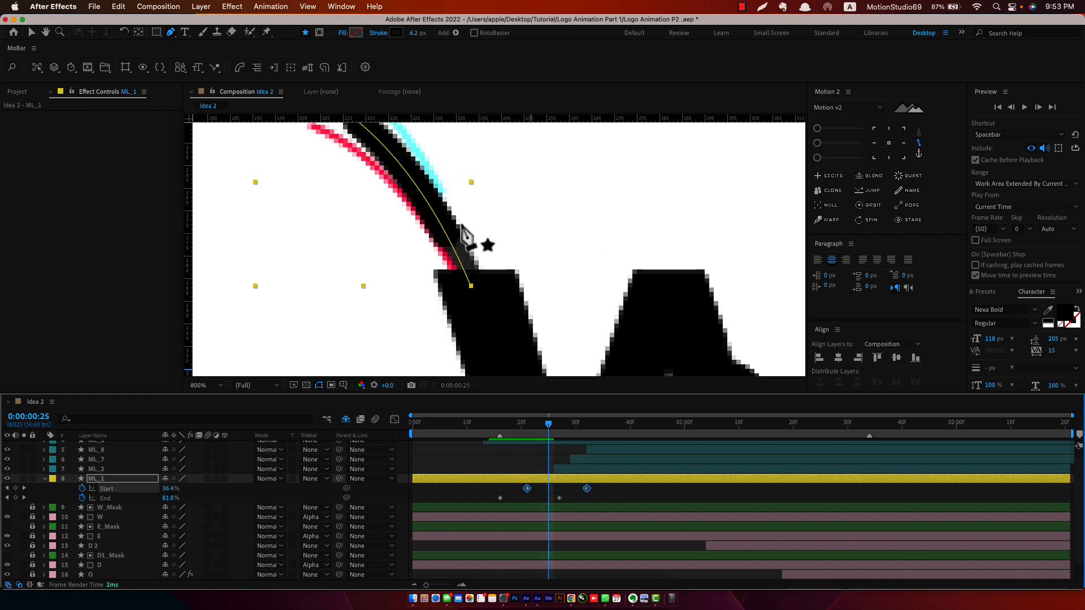
Step: Set ML_1's stroke colour to the dark grey sampled from the reference arc and check it against the reference
click(396, 32)
click(350, 234)
click(480, 247)
click(368, 179)
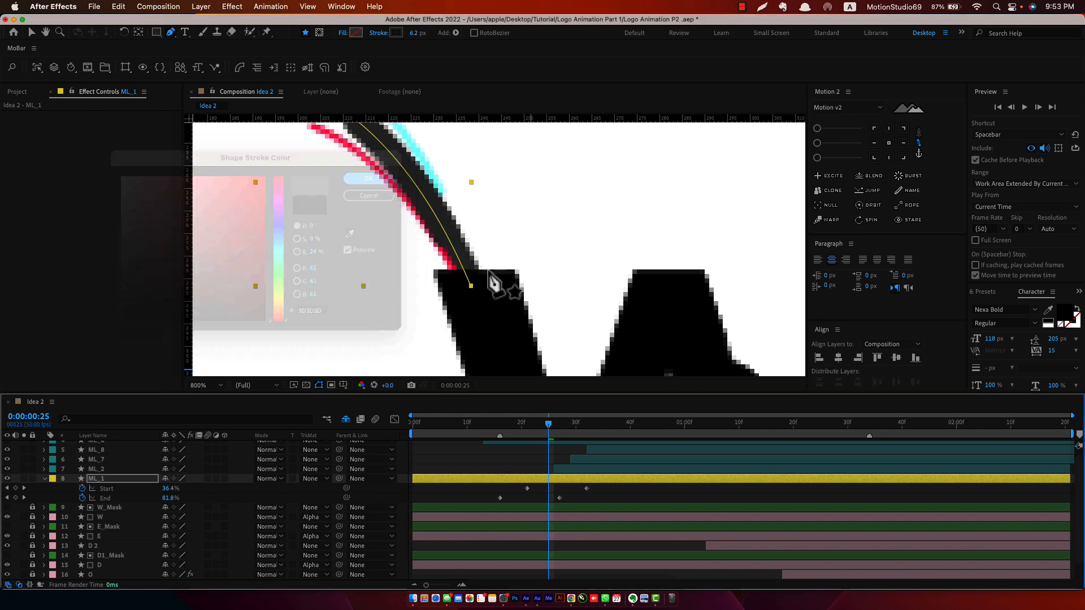
drag(509, 436, 548, 438)
key(comma)
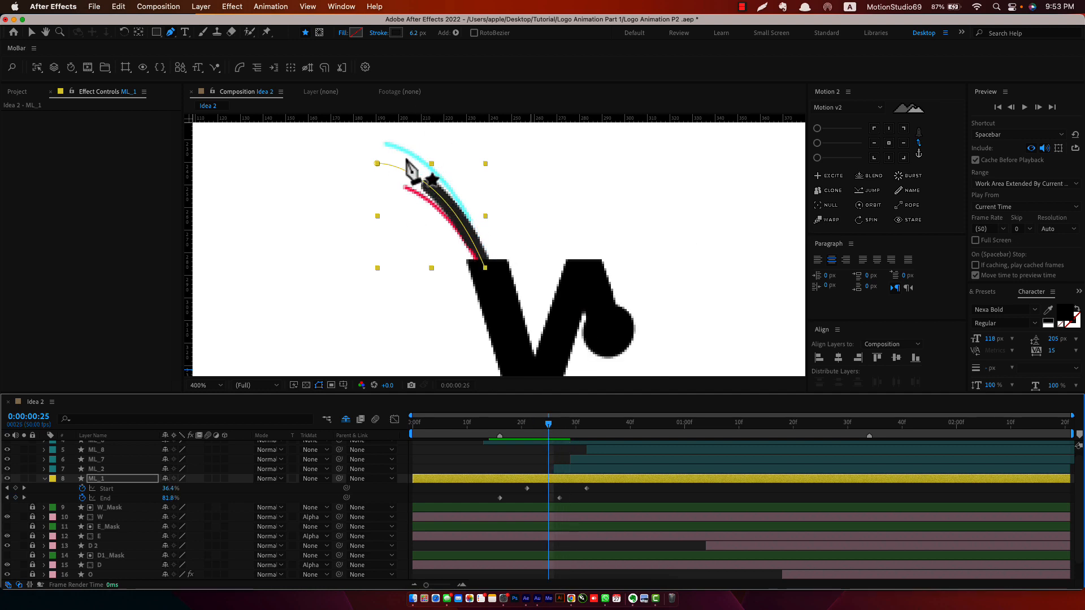
Step: Duplicate ML_1, move the copy's upper end point level with the reference's pink trail, and set its stroke width to 2.5 px
click(125, 481)
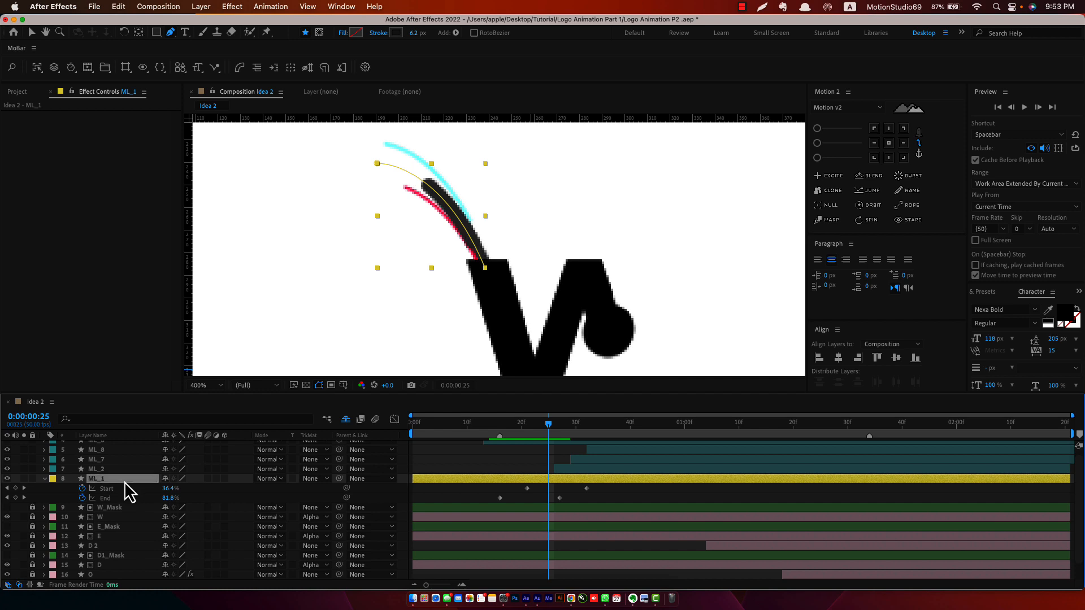
key(super+d)
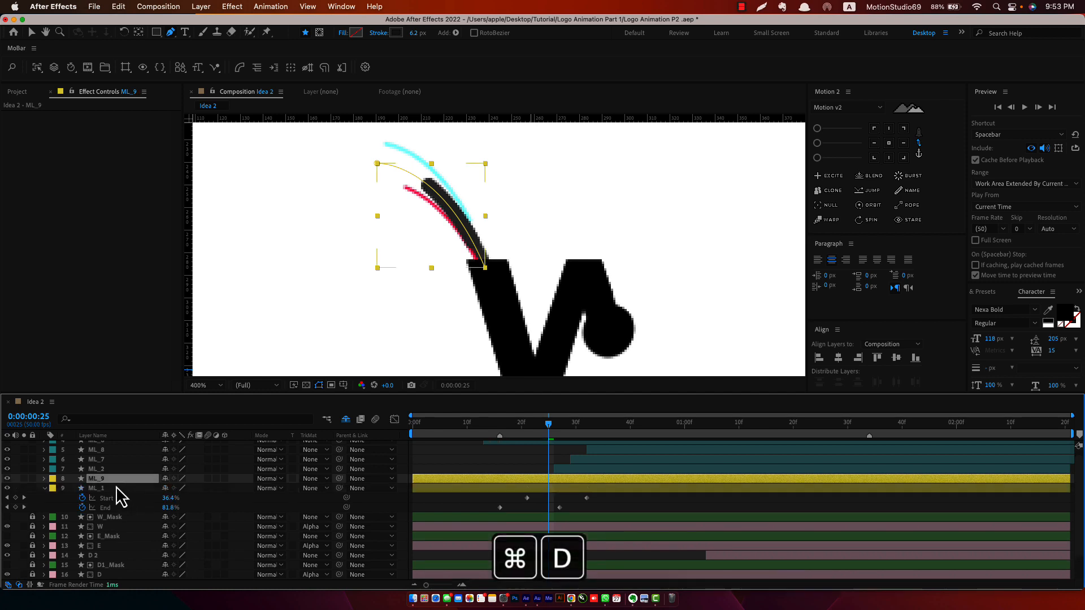
click(377, 163)
drag(376, 164, 372, 187)
click(416, 33)
text(2.5)
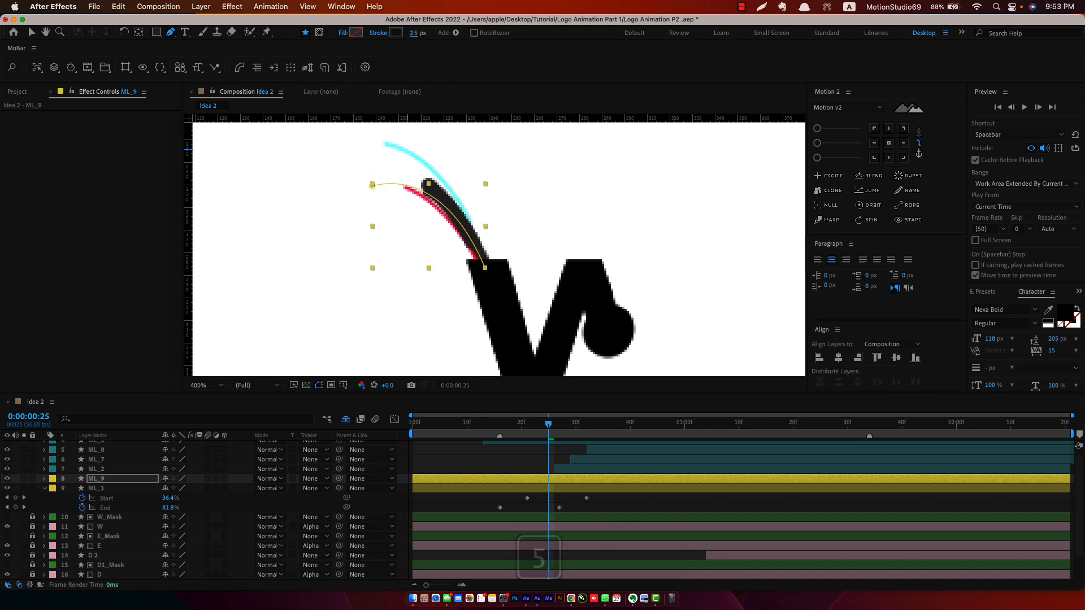
Step: Colour ML_9's stroke with pink FF3173 sampled from the reference and shift its lower end point so the path follows the pink trail
click(396, 32)
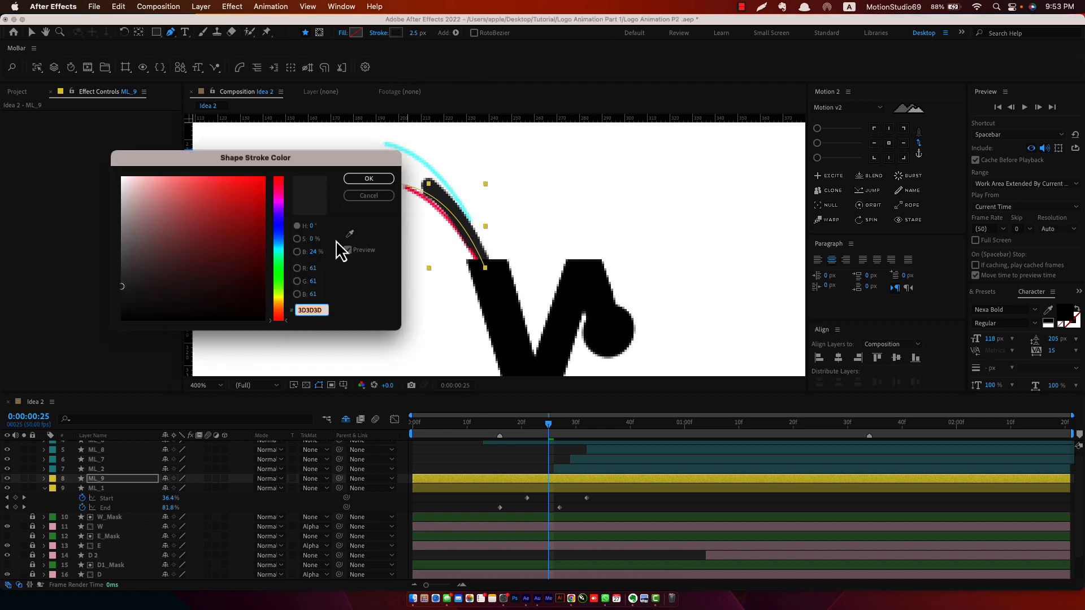
click(349, 234)
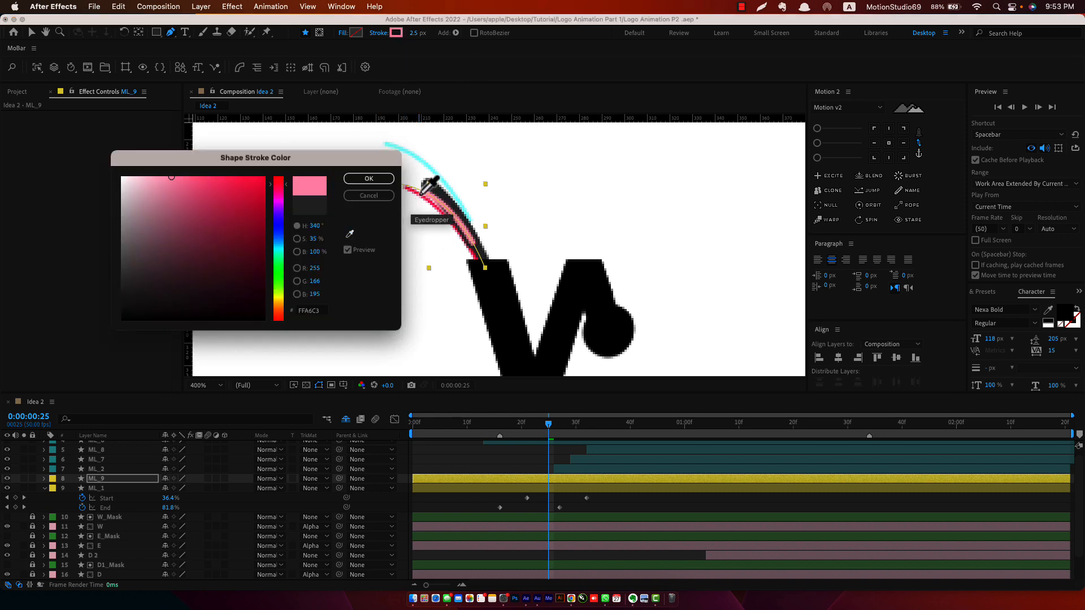
click(421, 191)
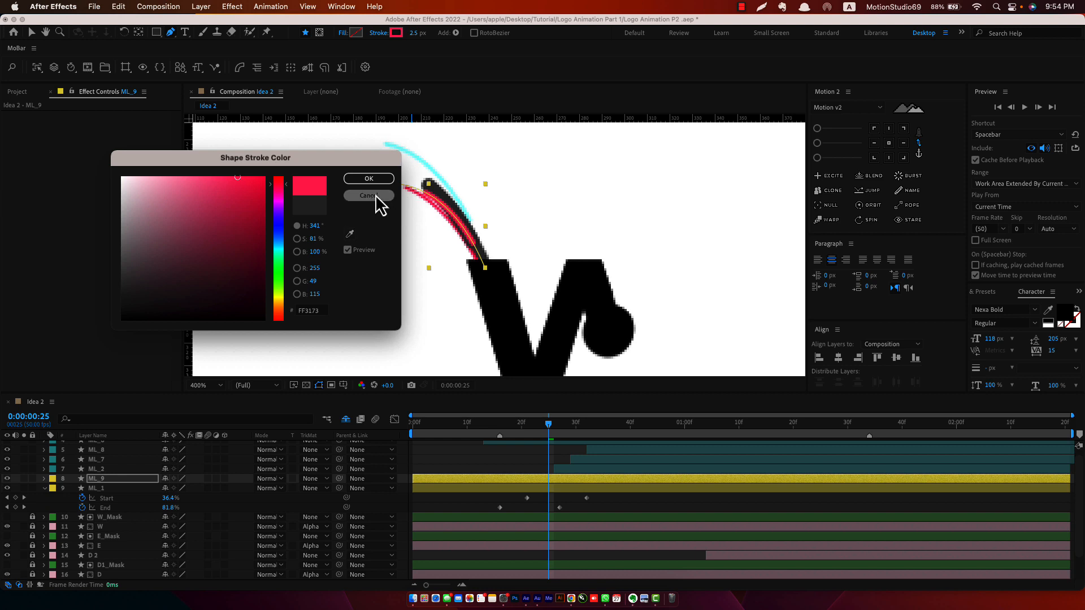
click(369, 179)
click(485, 267)
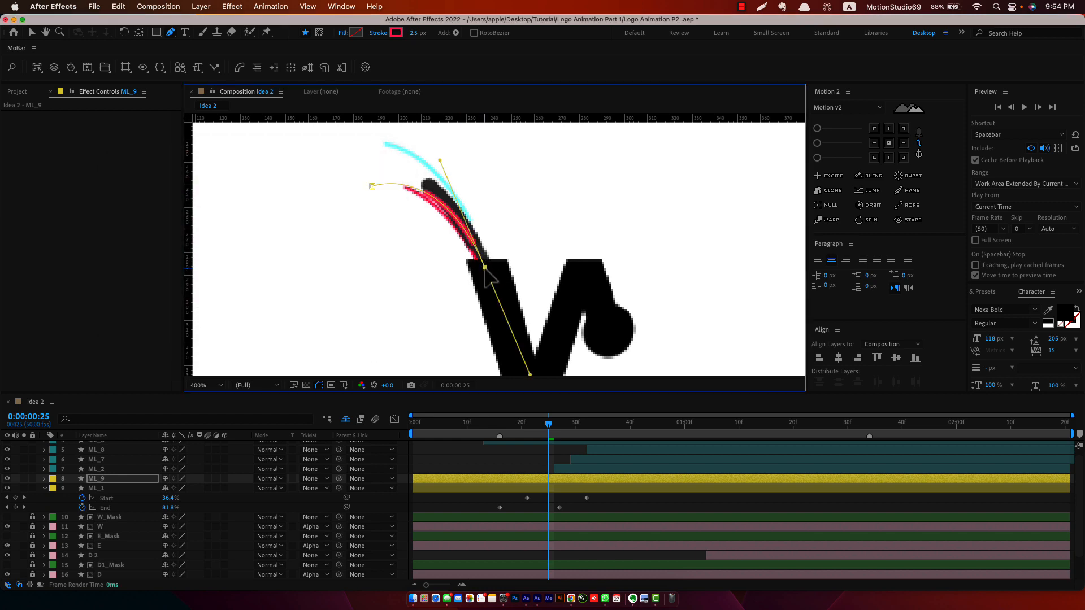
drag(485, 268, 482, 275)
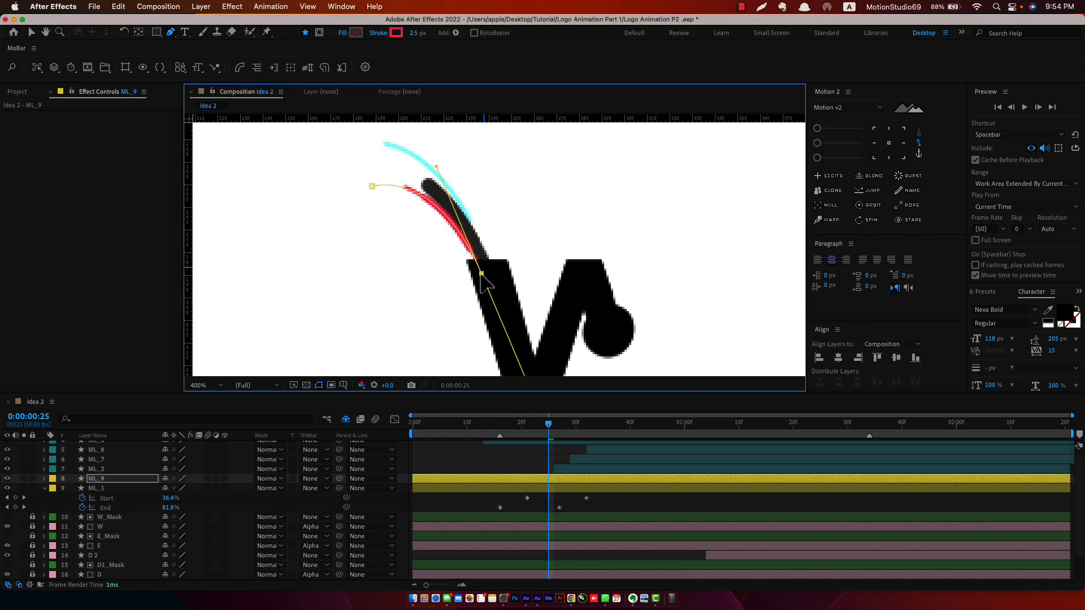
Step: Duplicate ML_9 and move both of the copy's end points so its path follows the reference's cyan trail
click(539, 480)
key(super+d)
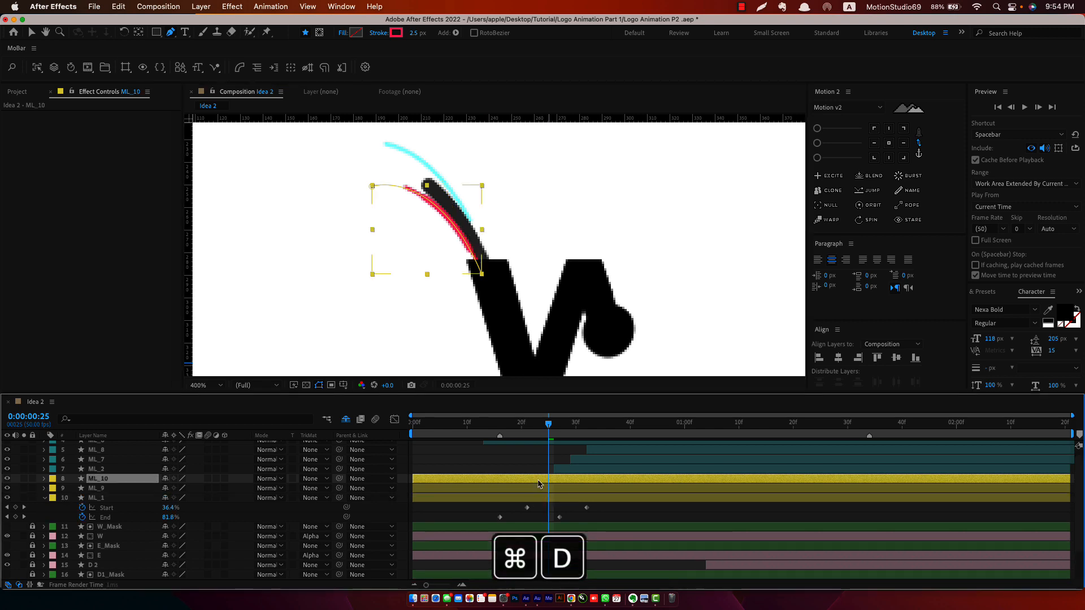
click(372, 186)
mouse_move(372, 185)
mouse_down()
mouse_move(374, 145)
mouse_move(388, 143)
mouse_up()
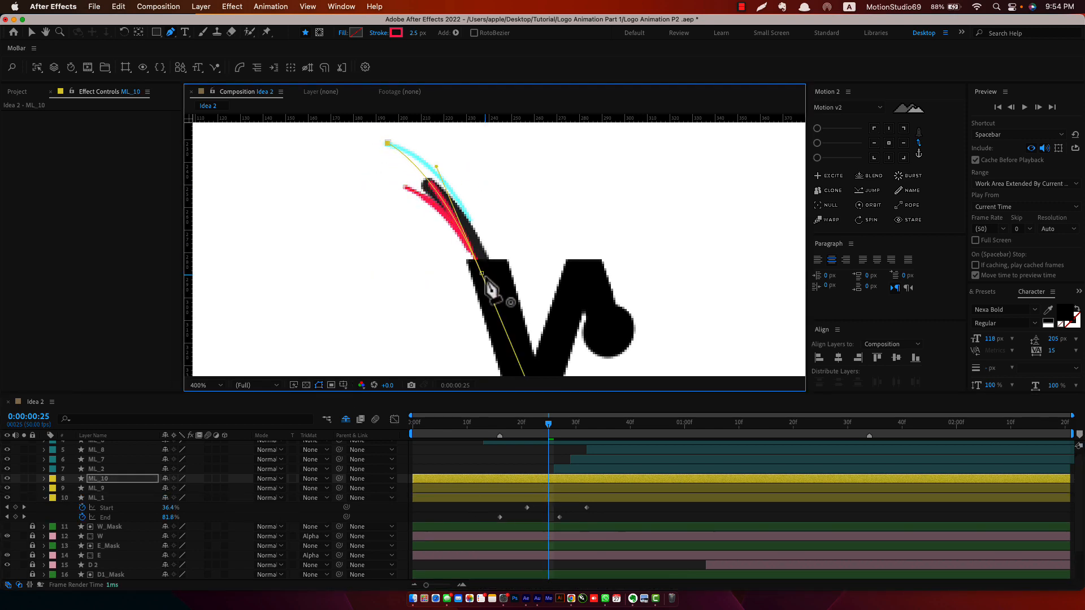
key(super+z)
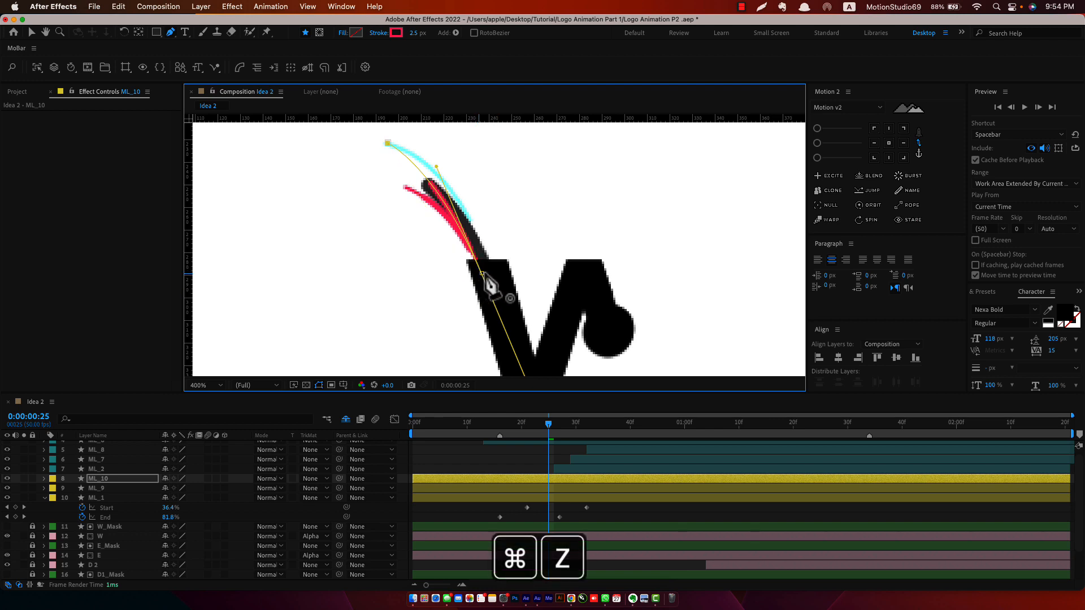
key(v)
drag(483, 275, 493, 259)
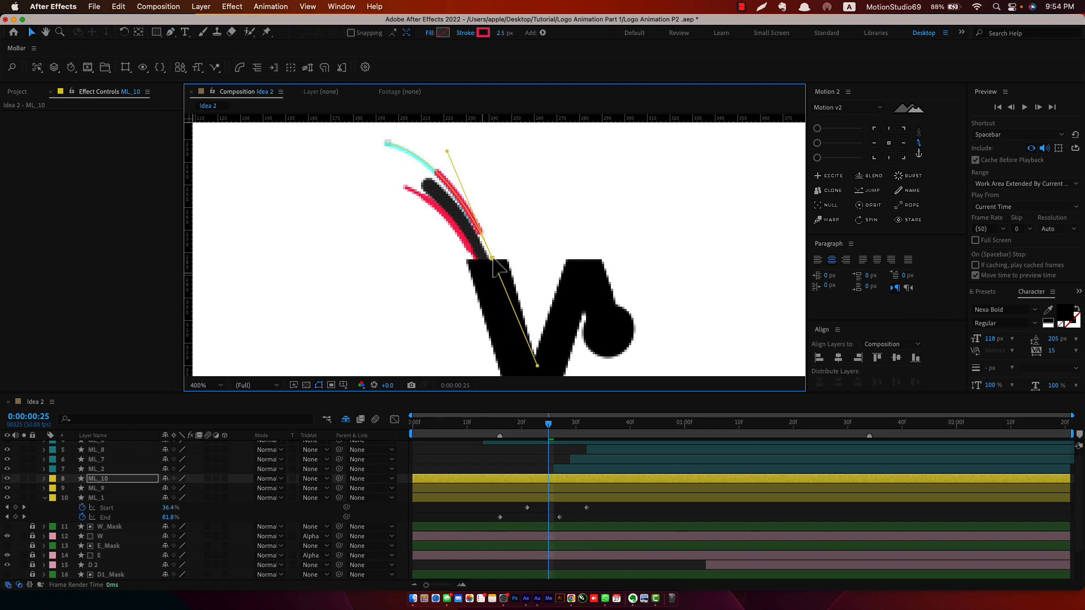
Step: Set ML_10's stroke colour to the cyan sampled from the reference trail
click(483, 33)
click(350, 233)
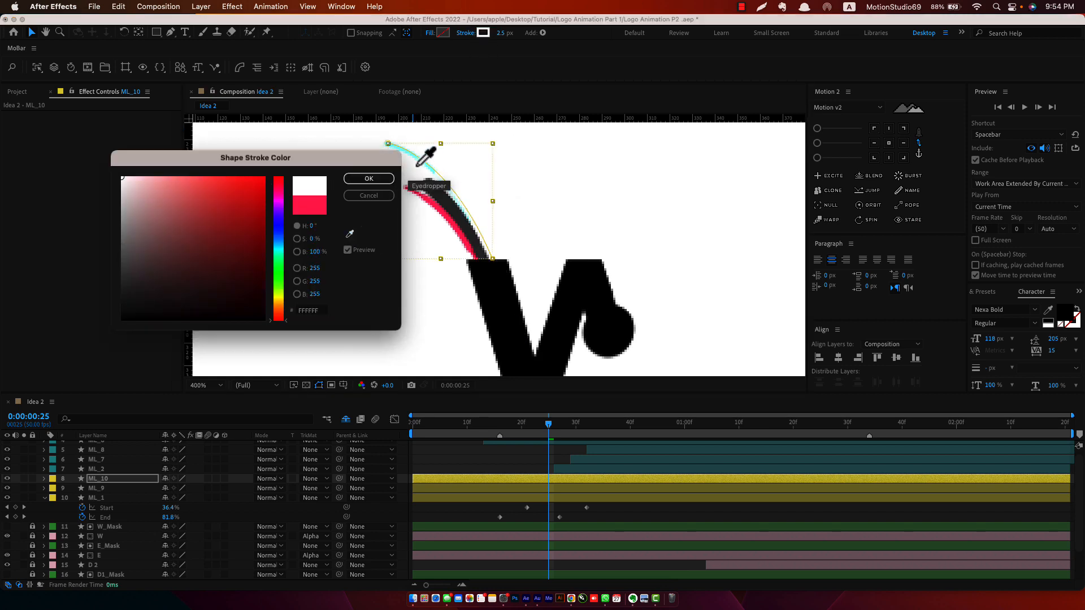
click(420, 161)
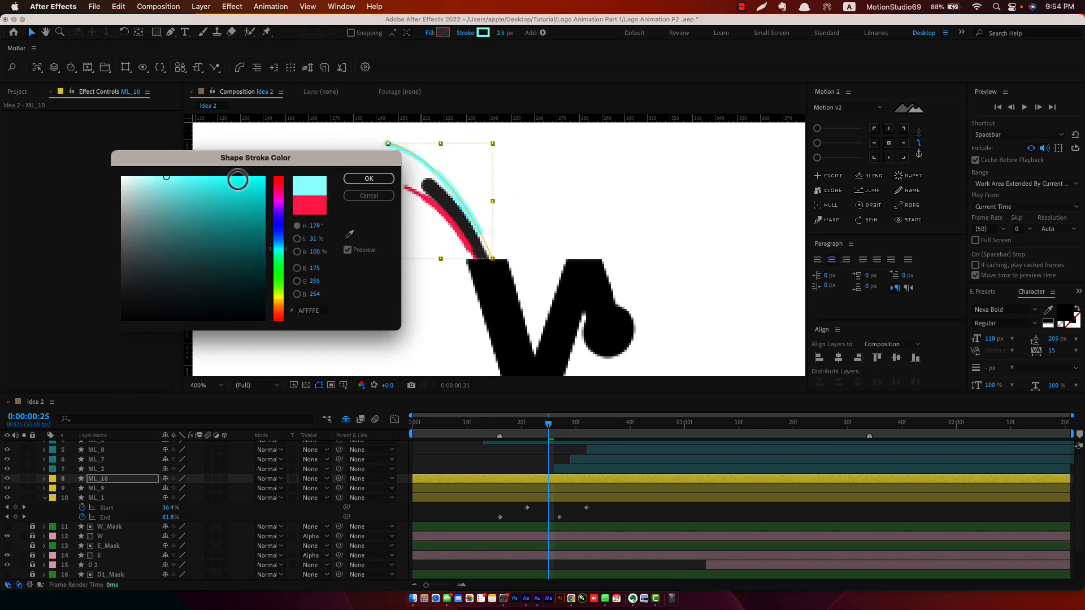
click(369, 179)
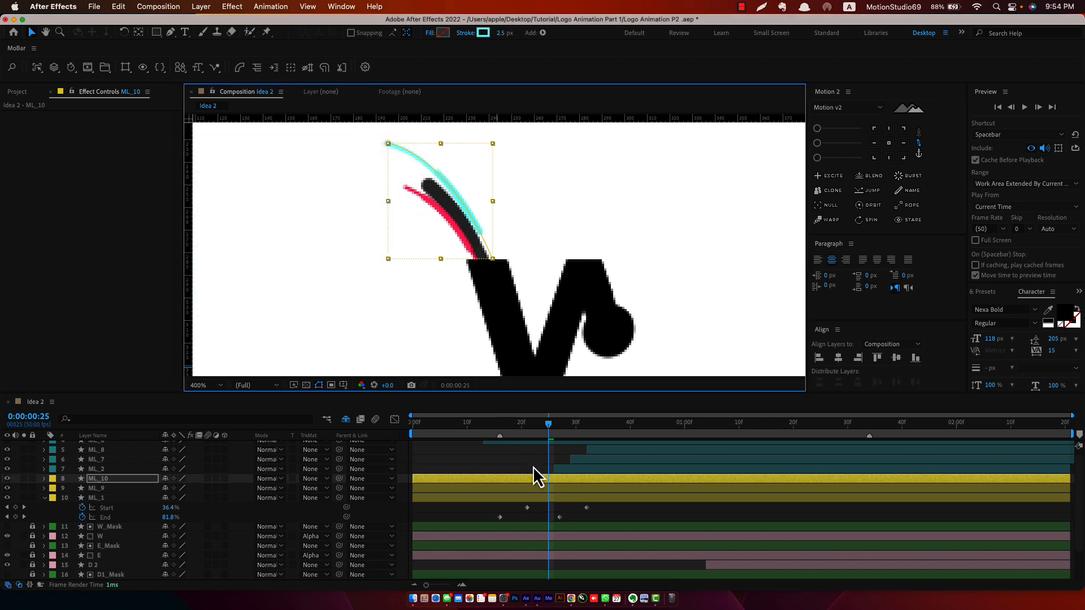
Step: Trim the in points of ML_10, ML_9 and ML_1 to 0:00:00:16
mouse_move(514, 428)
mouse_down()
mouse_move(492, 428)
mouse_move(504, 427)
mouse_up()
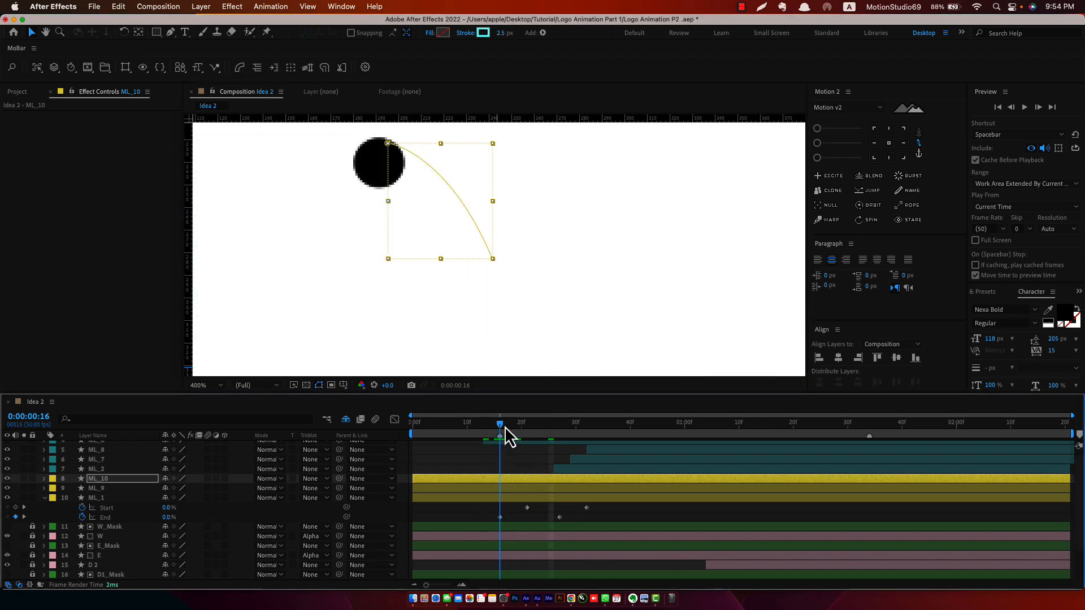
shift+click(520, 500)
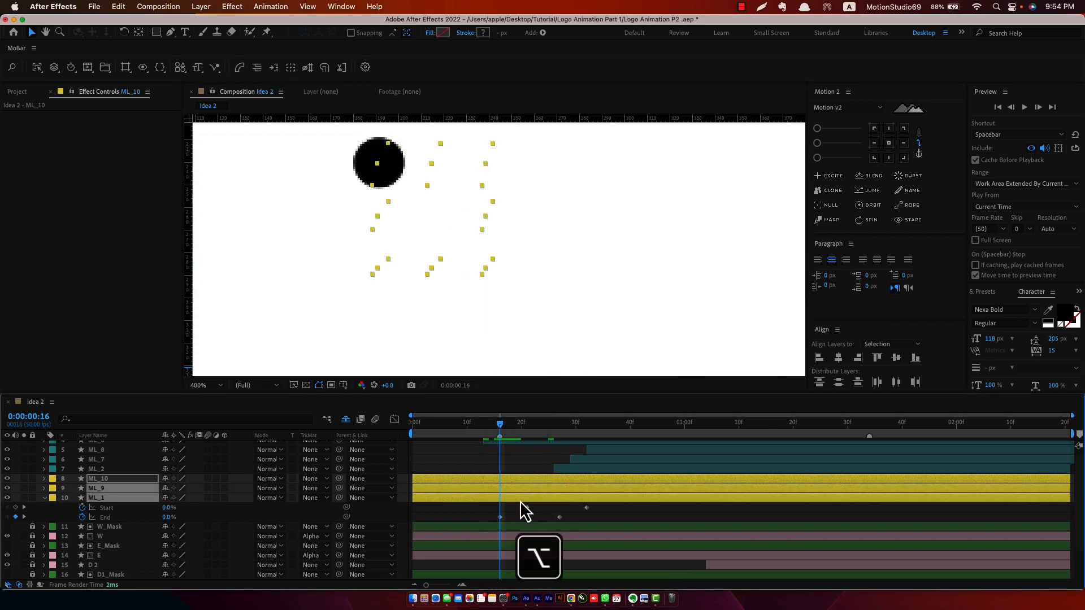
key(alt+bracketleft)
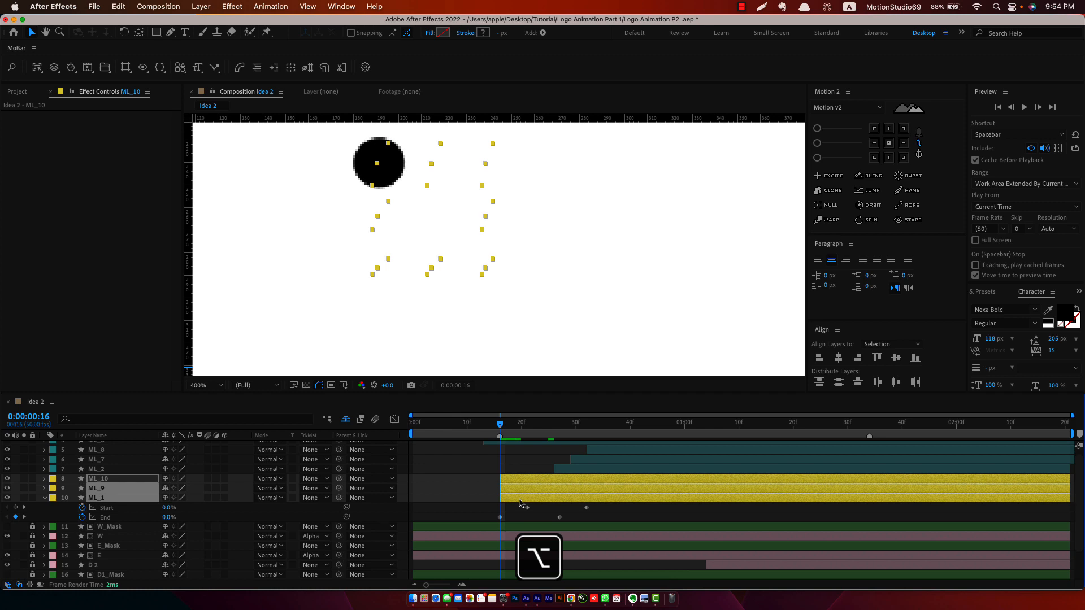
Step: Stagger ML_1, ML_9 and ML_10 with MoBar's Offset Layers, using an offset value of 3 and the Descending method
click(11, 68)
text(o)
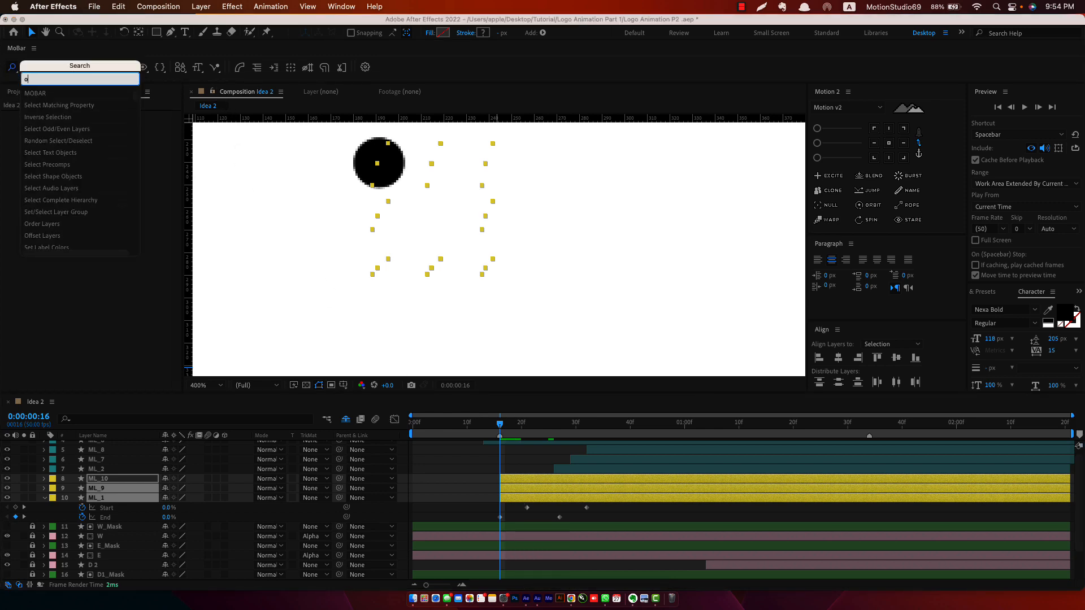
text(ffs)
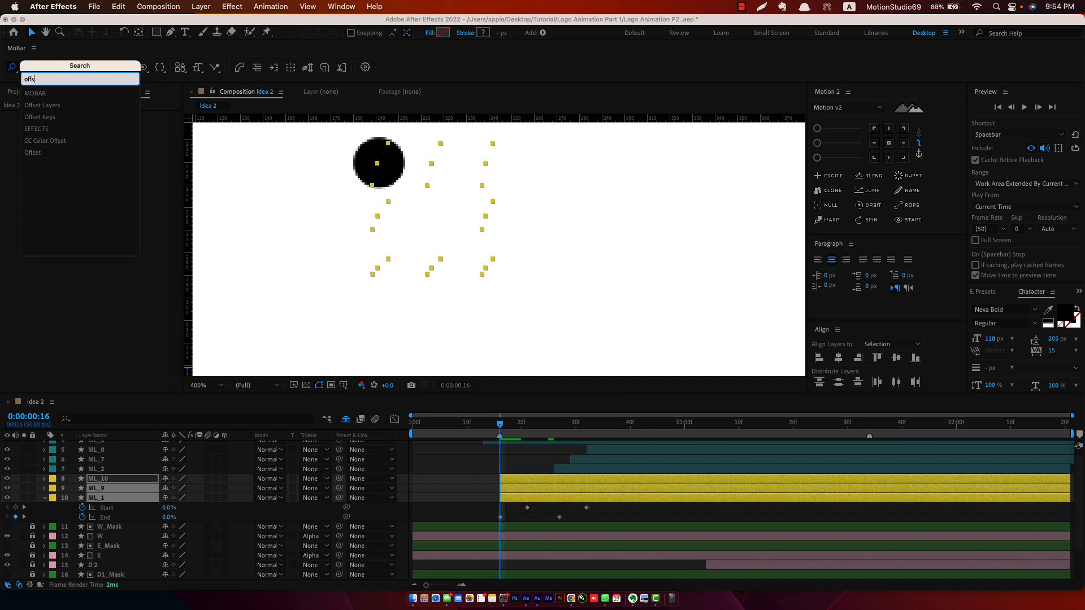
click(89, 105)
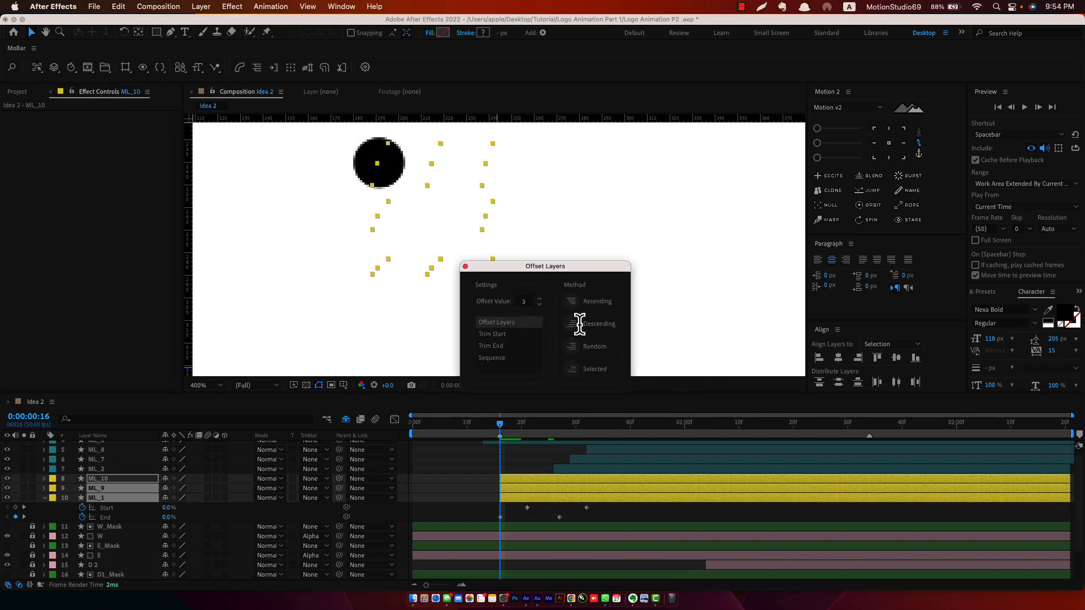
click(582, 326)
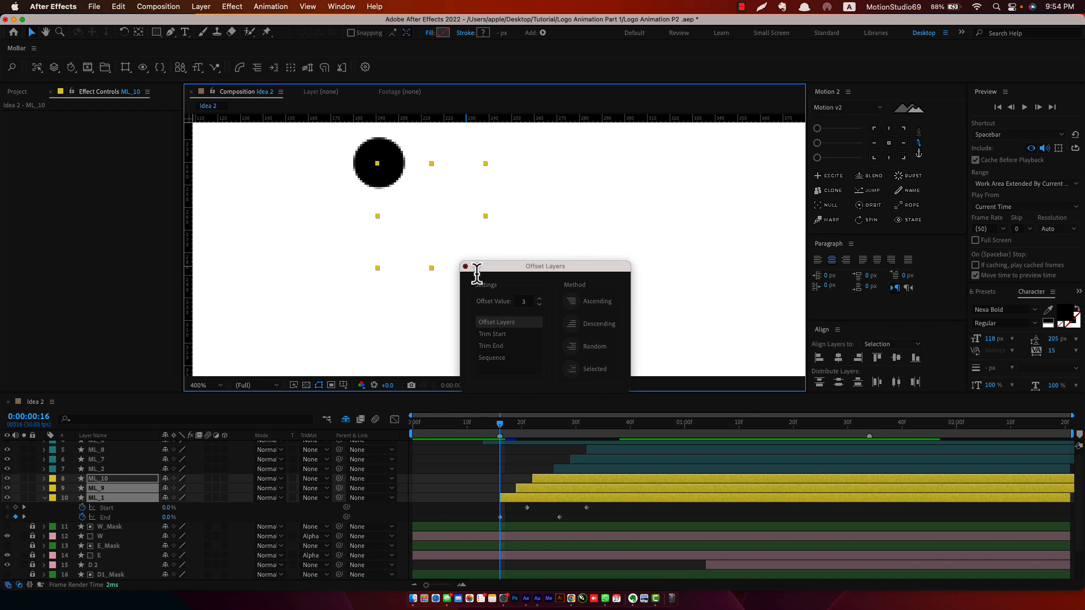
click(465, 266)
Step: Check the staggered trails up to 0:00:00:33 across the whole composition, and collapse the layers' keyframed properties
drag(501, 429, 591, 482)
click(403, 516)
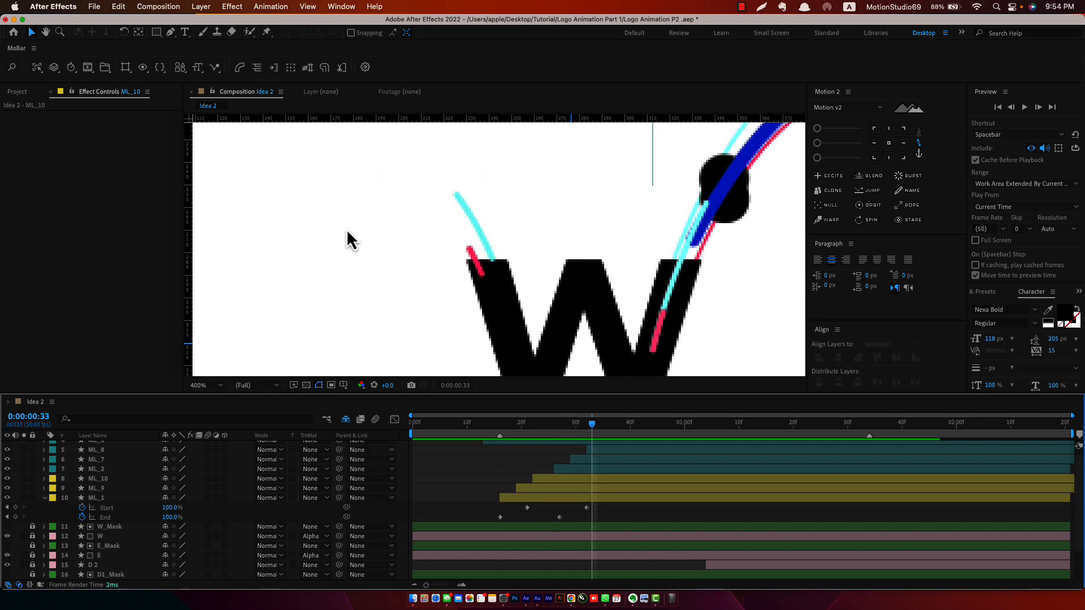
scroll(351, 168, down, 1)
key(shift+slash)
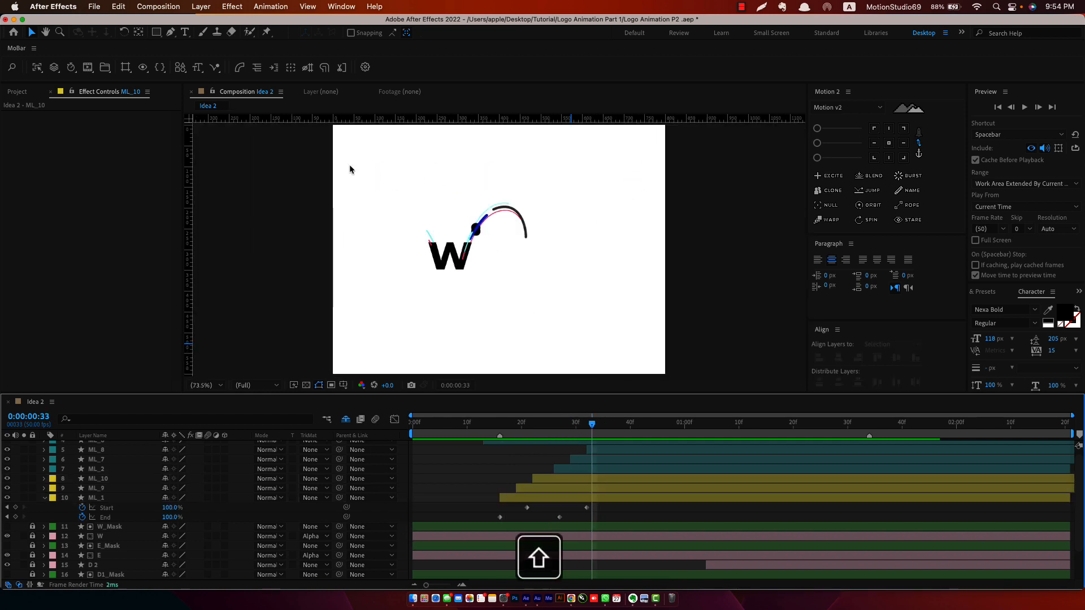
key(u)
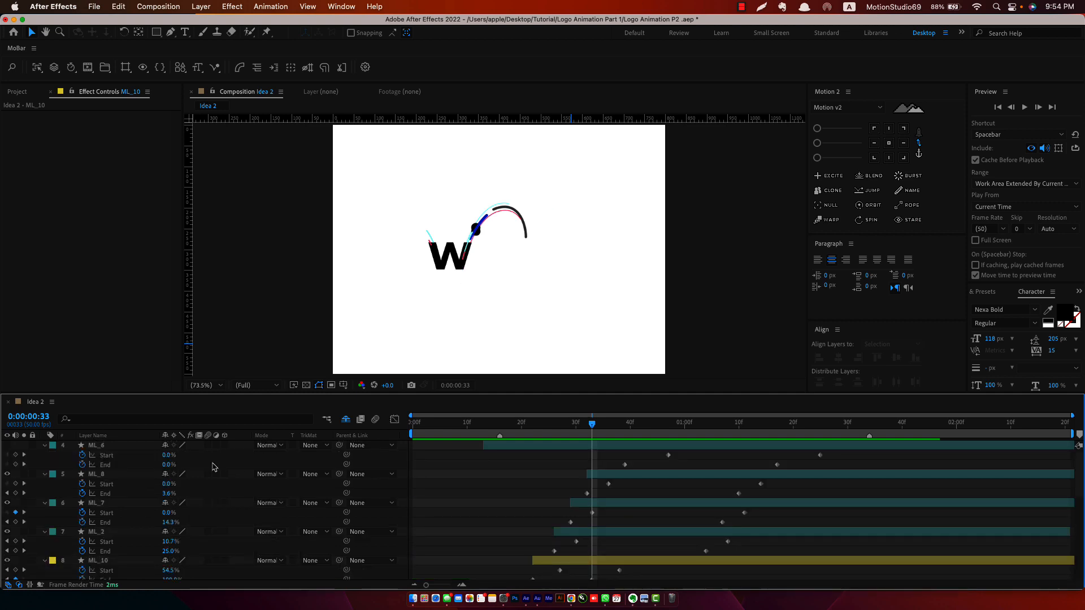
key(u)
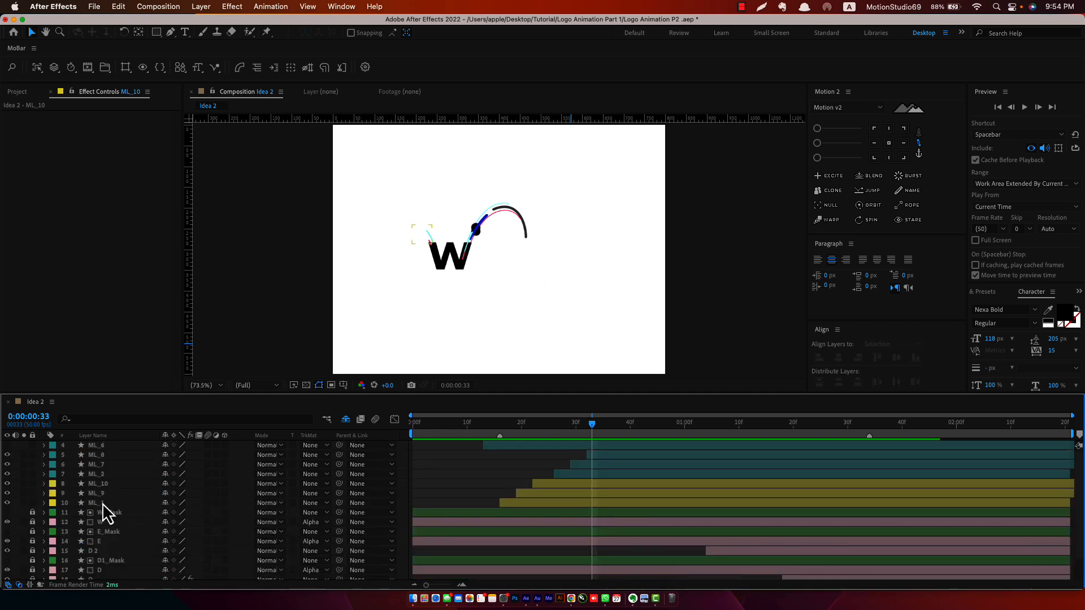
Step: Make ML_6 visible and move all layers from ML_6 through ML_1 below the letter layers, directly above Idea 2.gif
click(126, 502)
click(48, 448)
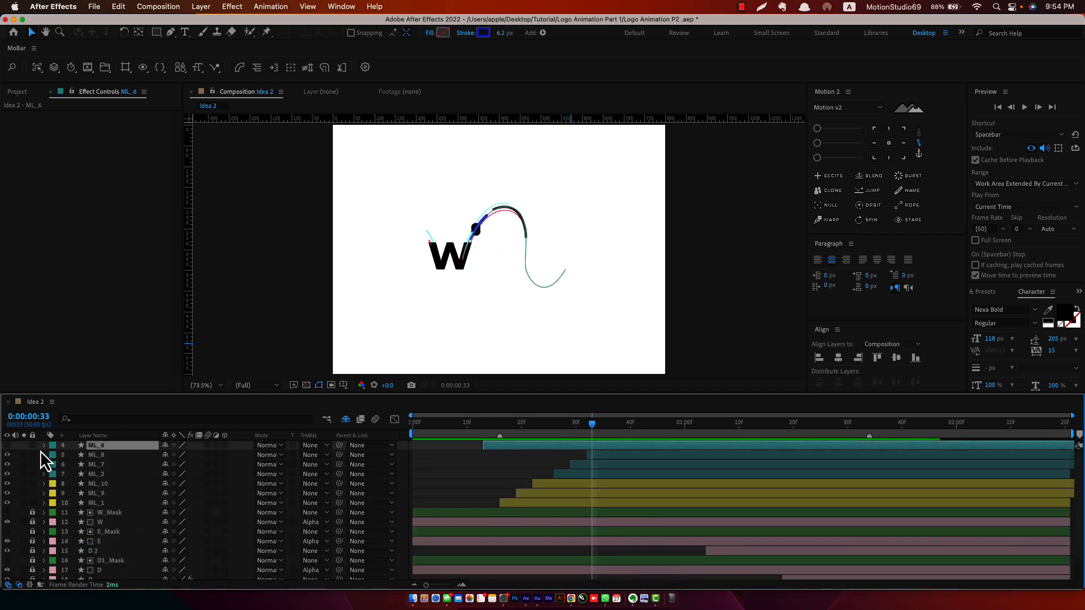
drag(6, 448, 7, 465)
shift+click(113, 505)
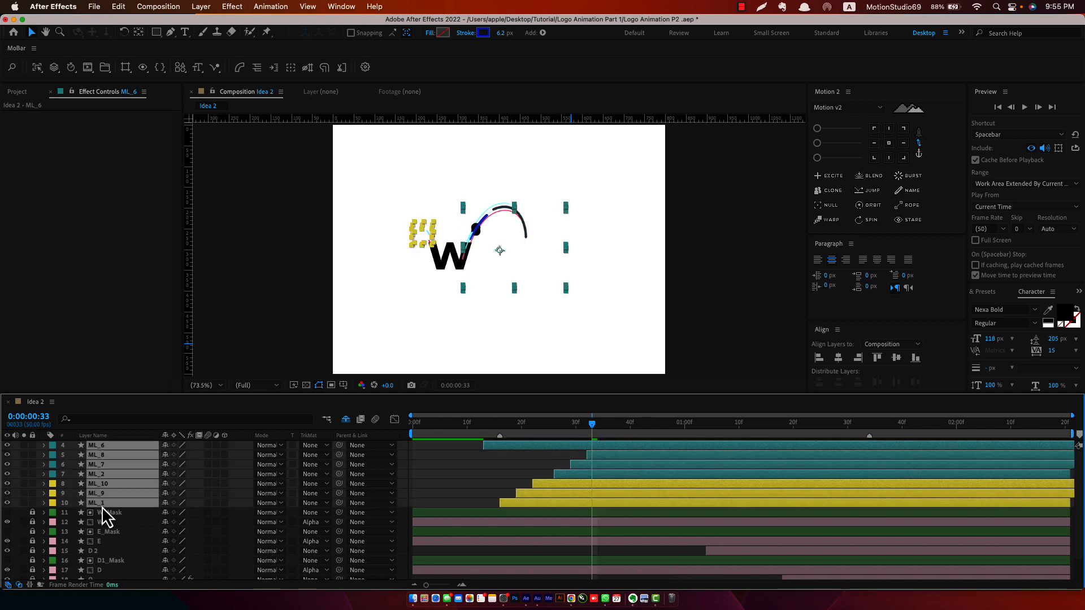
scroll(141, 577, down, 3)
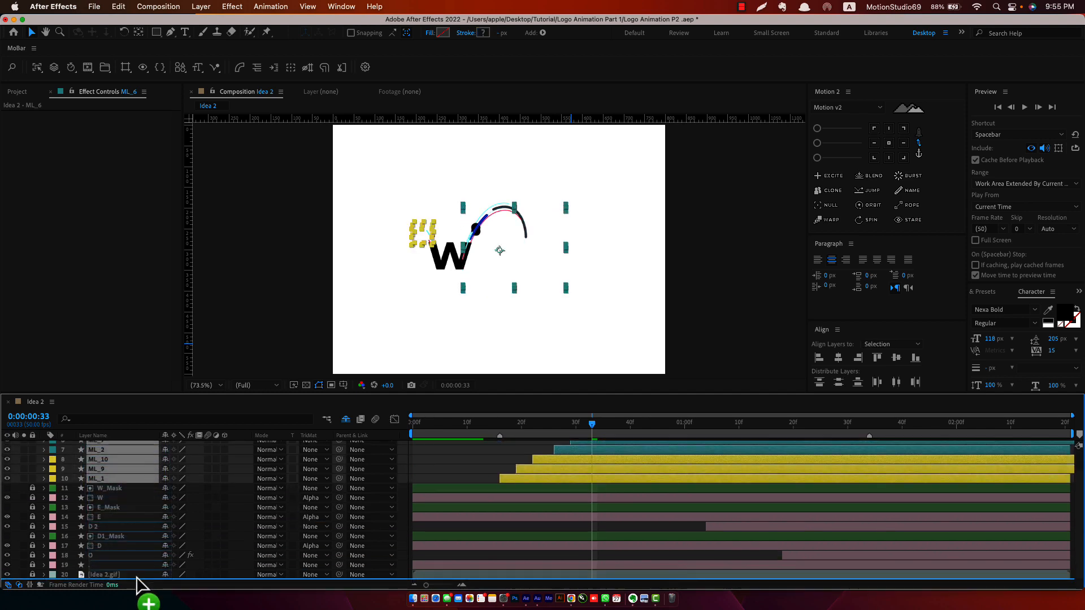
drag(139, 574, 178, 560)
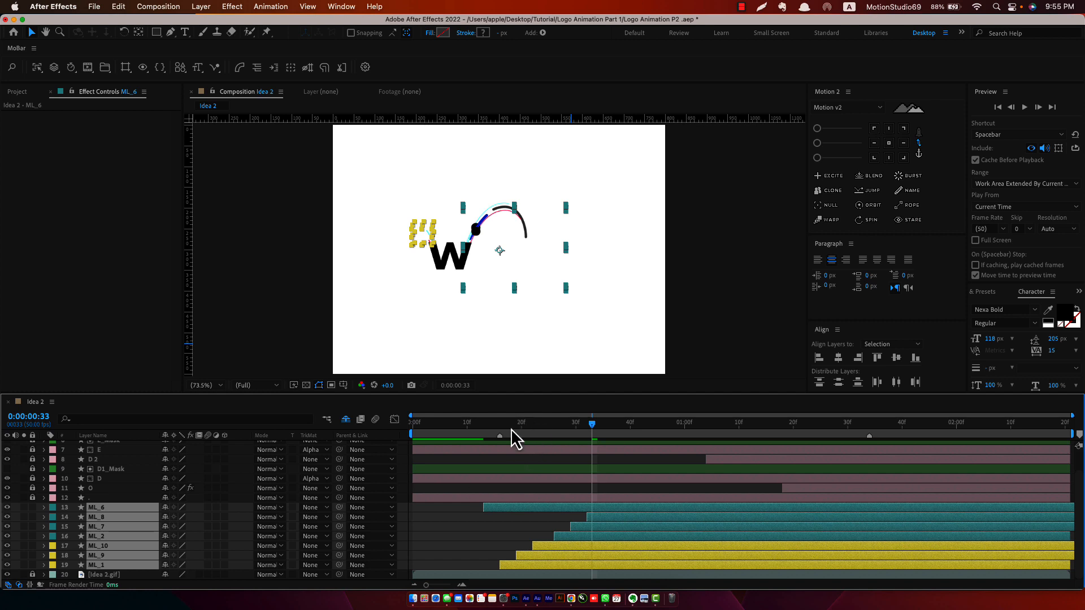
Step: Hide the Idea 2.gif reference and preview the logo animation with its trails up to 0:00:00:49
click(462, 517)
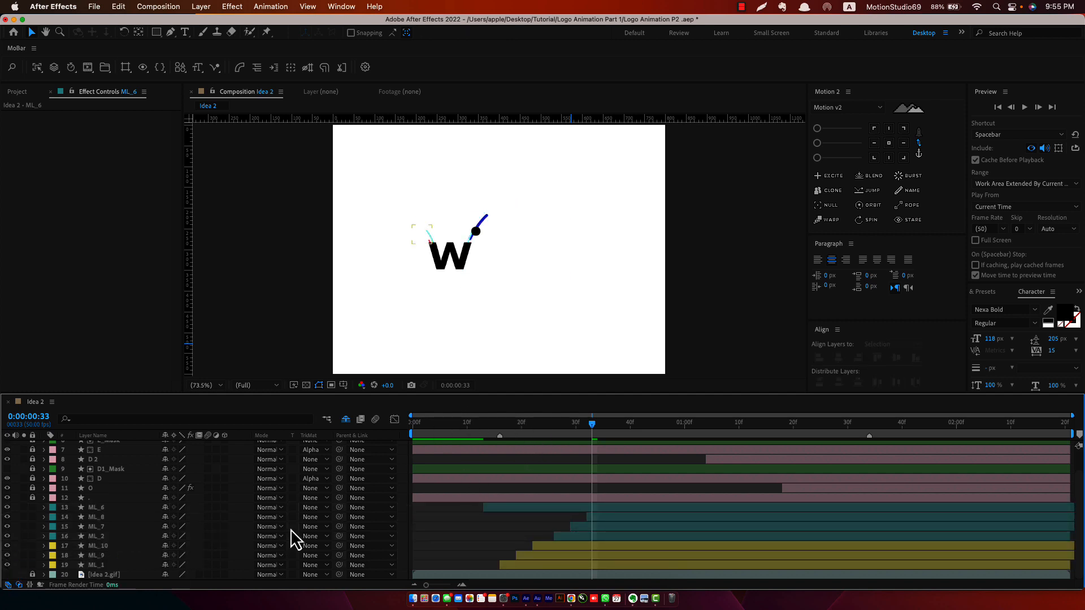
drag(426, 438, 682, 481)
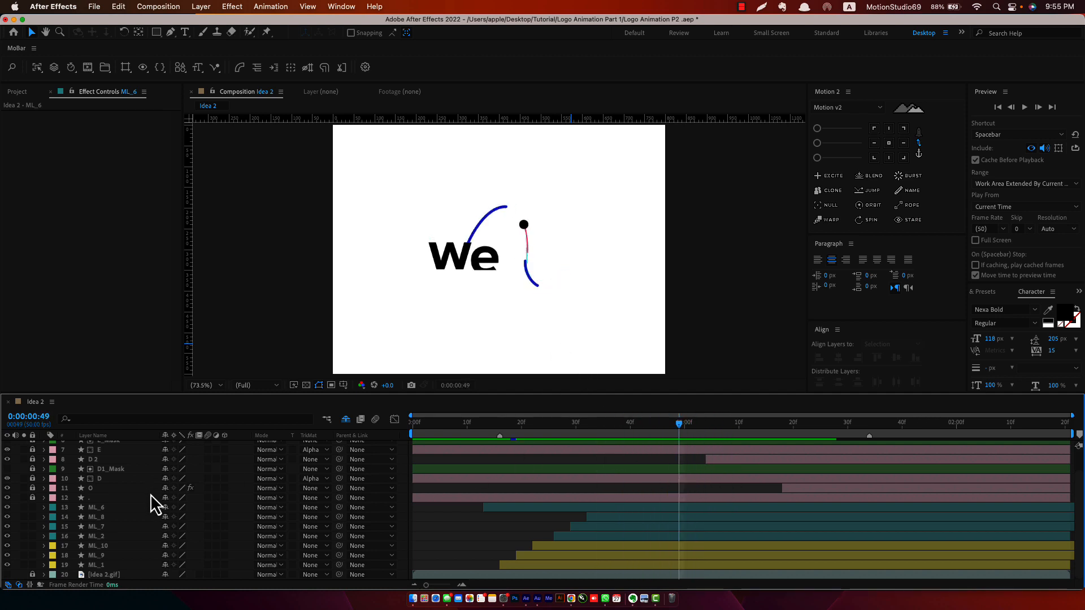
scroll(153, 503, up, 3)
scroll(152, 497, down, 3)
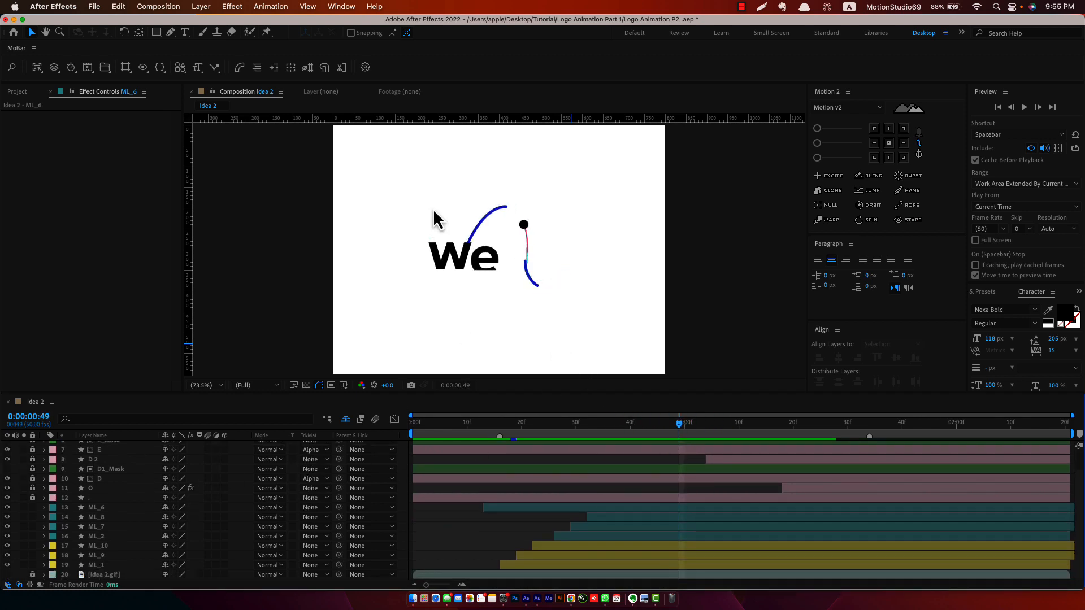
Step: Change the stroke colour of ML_6 to dark grey 262626 and copy its hex code
click(504, 215)
click(484, 32)
mouse_move(164, 286)
mouse_down()
mouse_move(125, 289)
mouse_move(121, 300)
mouse_up()
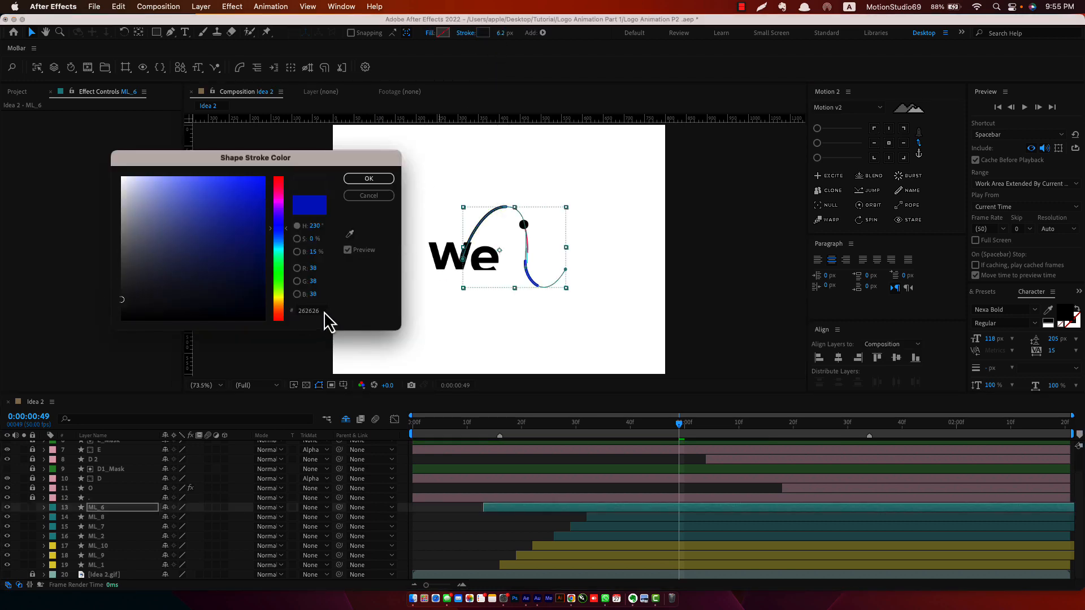
click(300, 311)
key(super+c)
click(370, 178)
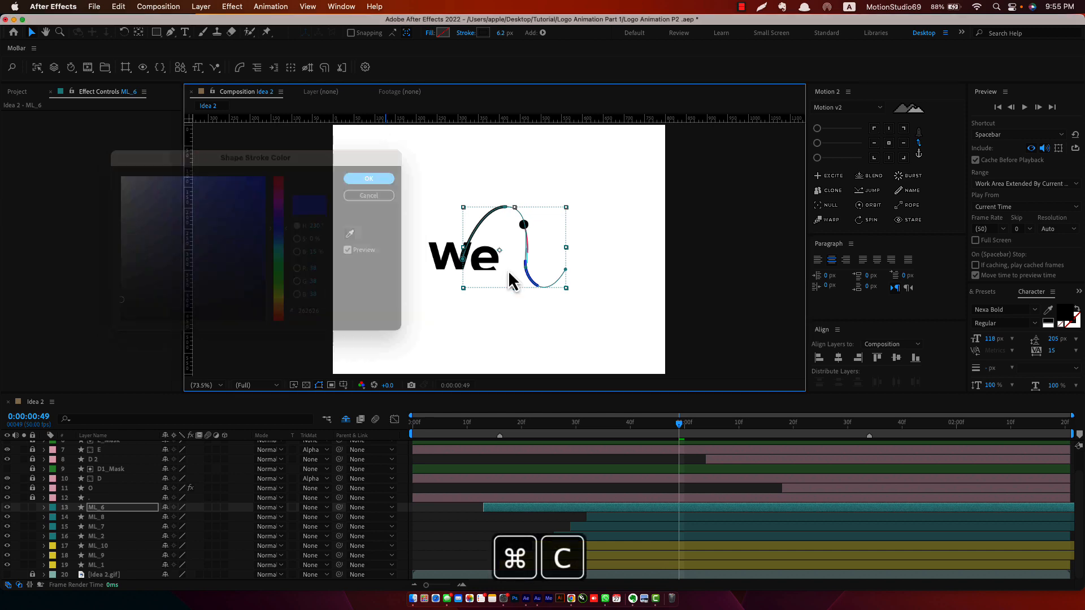
Step: Recolour the stroke of ML_2 from blue to near-black 111111
click(121, 518)
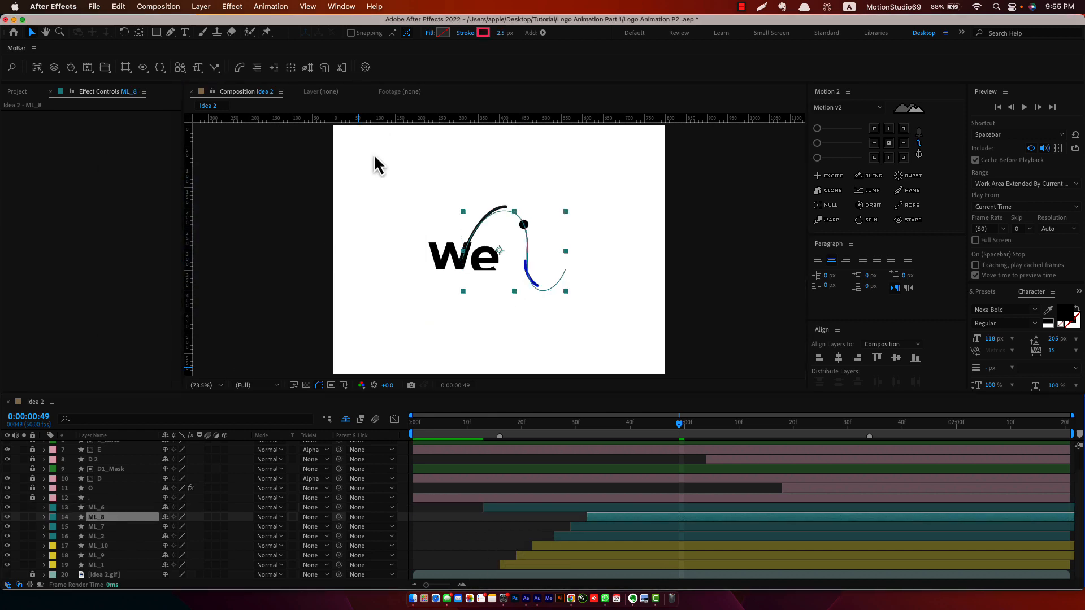
click(107, 529)
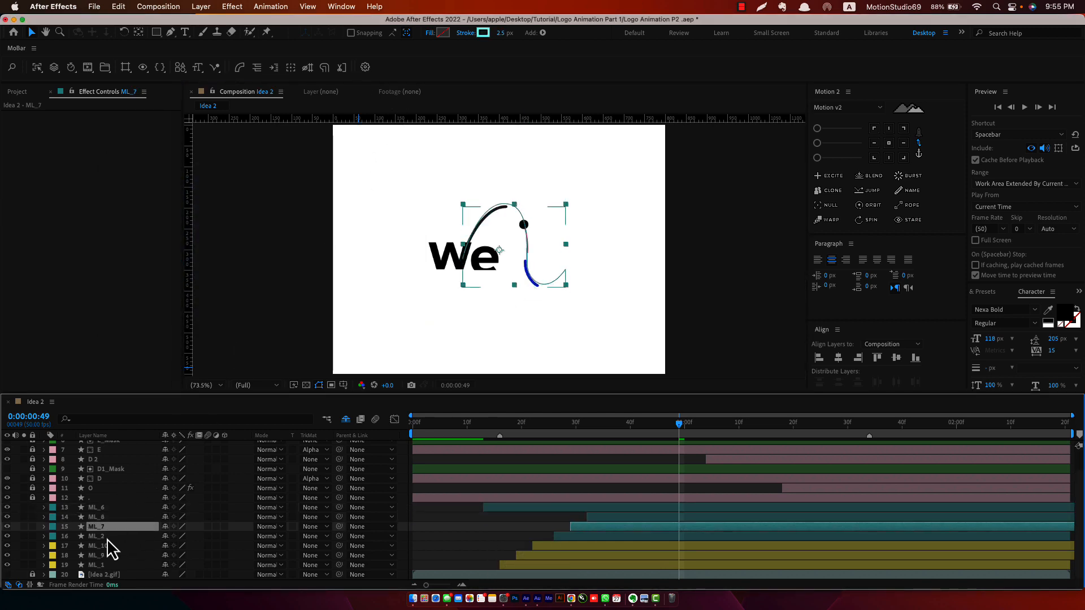
click(108, 538)
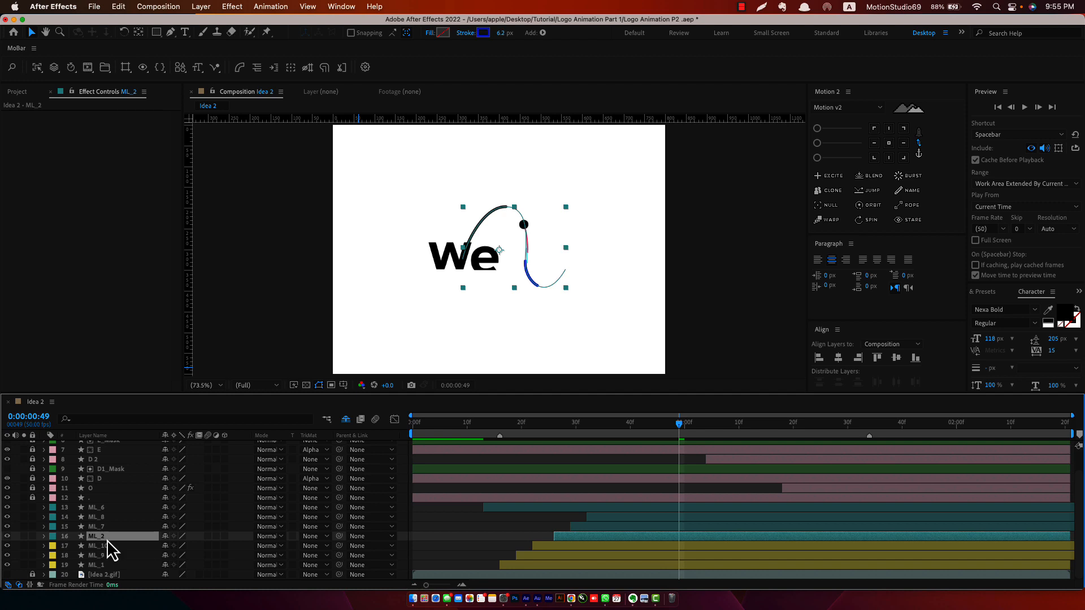
click(483, 33)
click(308, 308)
key(super+v)
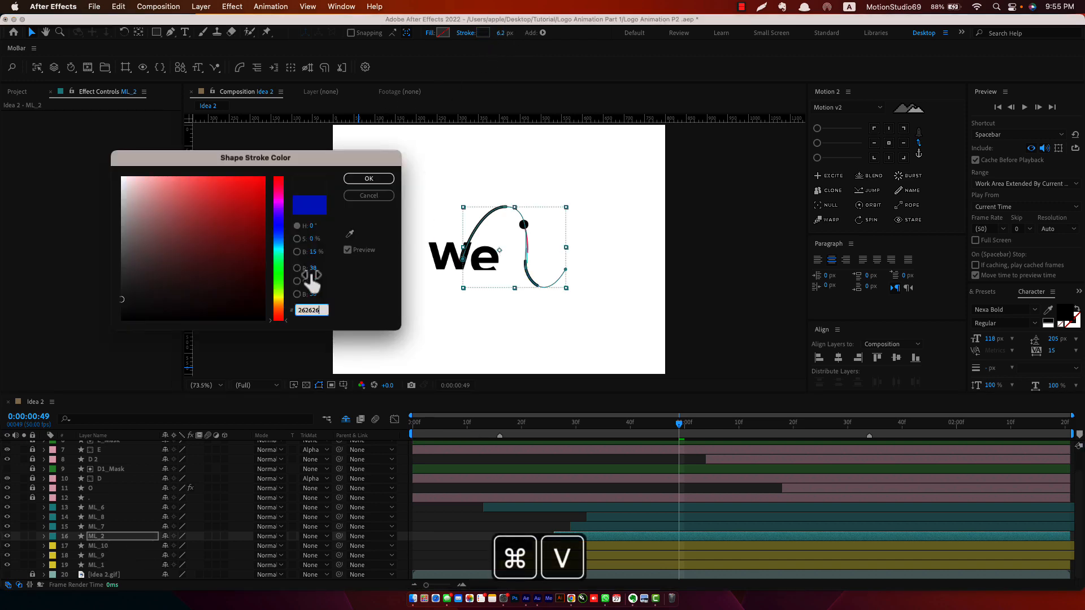
click(120, 311)
click(382, 175)
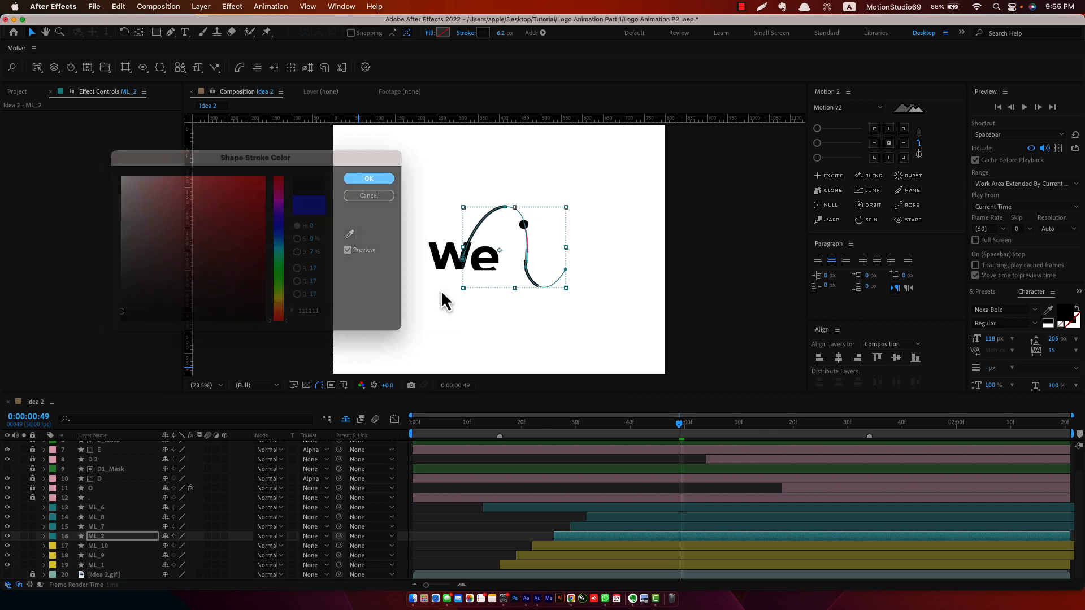
Step: Save the project and preview the recoloured trails from the start, checking the frame at 0:00:01:05
click(413, 499)
key(super+s)
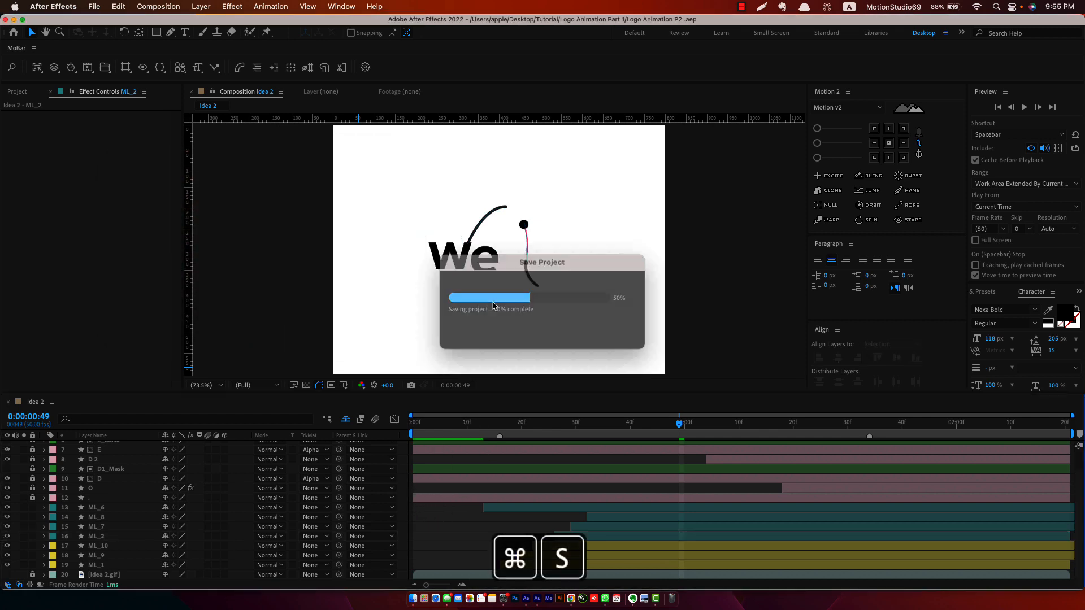
key(shift+space)
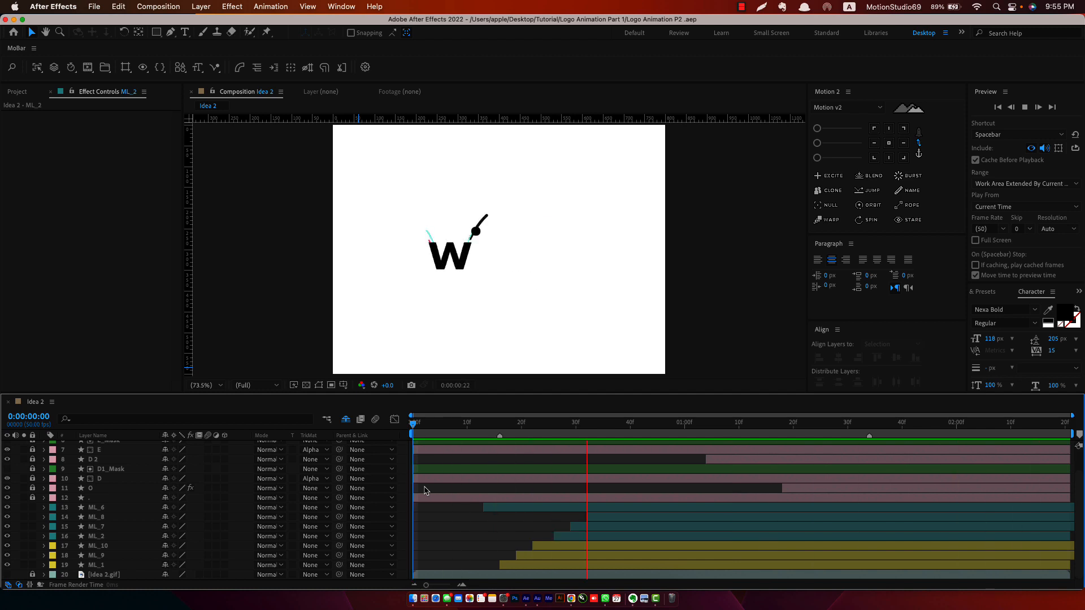
drag(458, 428, 711, 461)
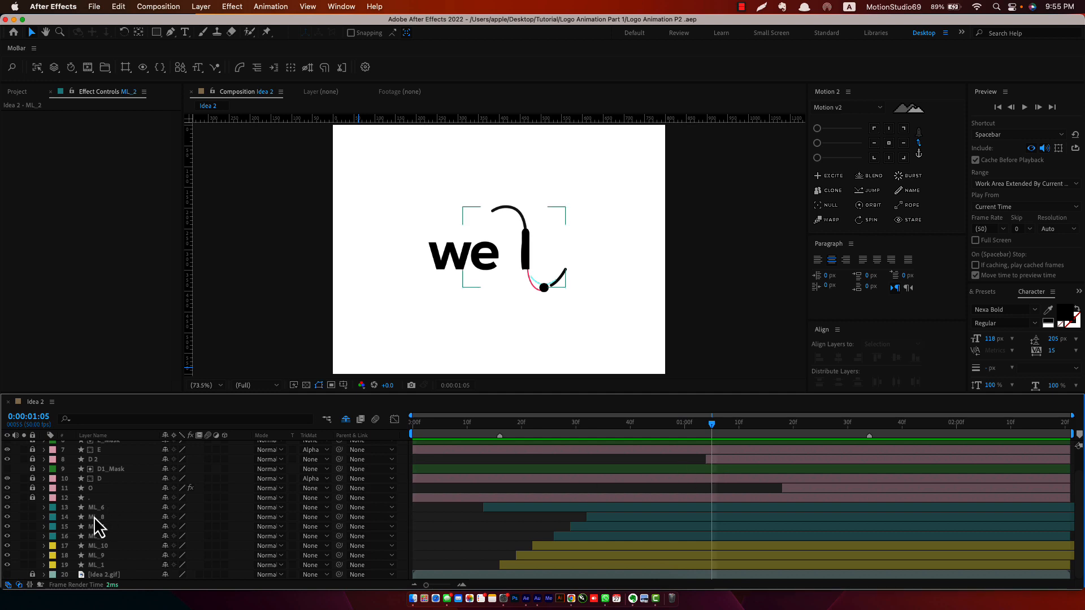
Step: Reveal the shy layers ML_5, ML_4 and ML_3, make them visible and unlock them
click(346, 424)
scroll(118, 517, up, 3)
click(8, 446)
click(7, 474)
drag(32, 464, 32, 446)
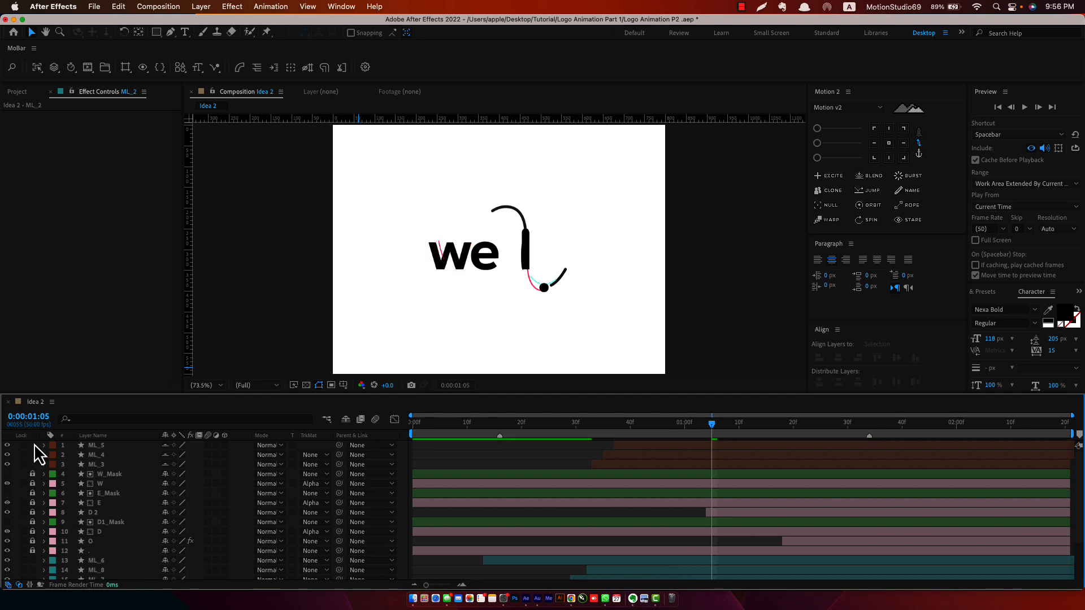
Step: Move layers ML_5, ML_4 and ML_3 directly below the W layer at 0:00:01:02
click(111, 446)
click(550, 467)
drag(568, 426, 696, 440)
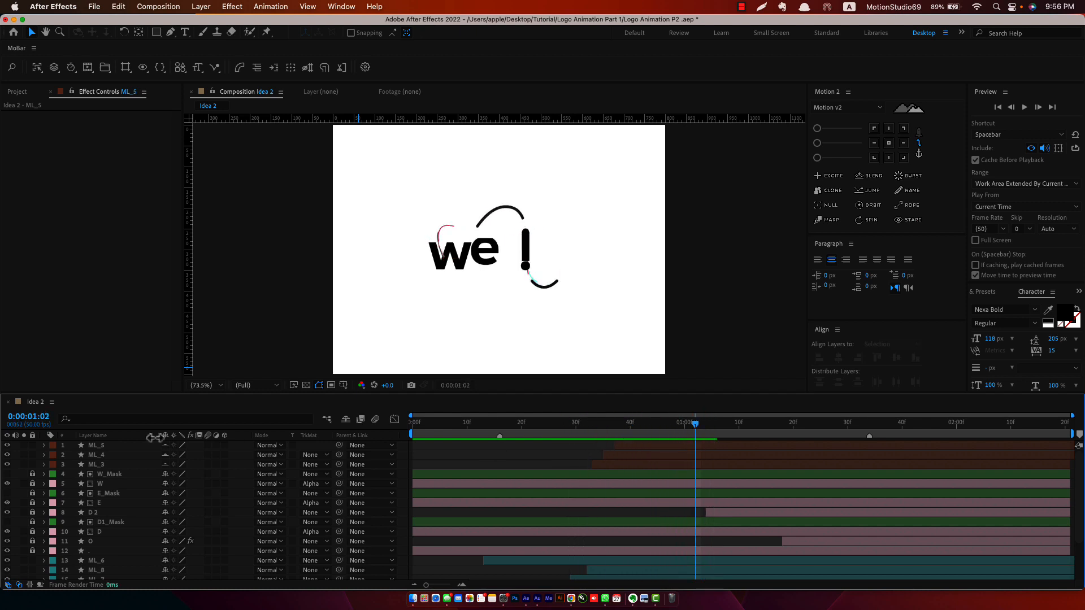
click(102, 464)
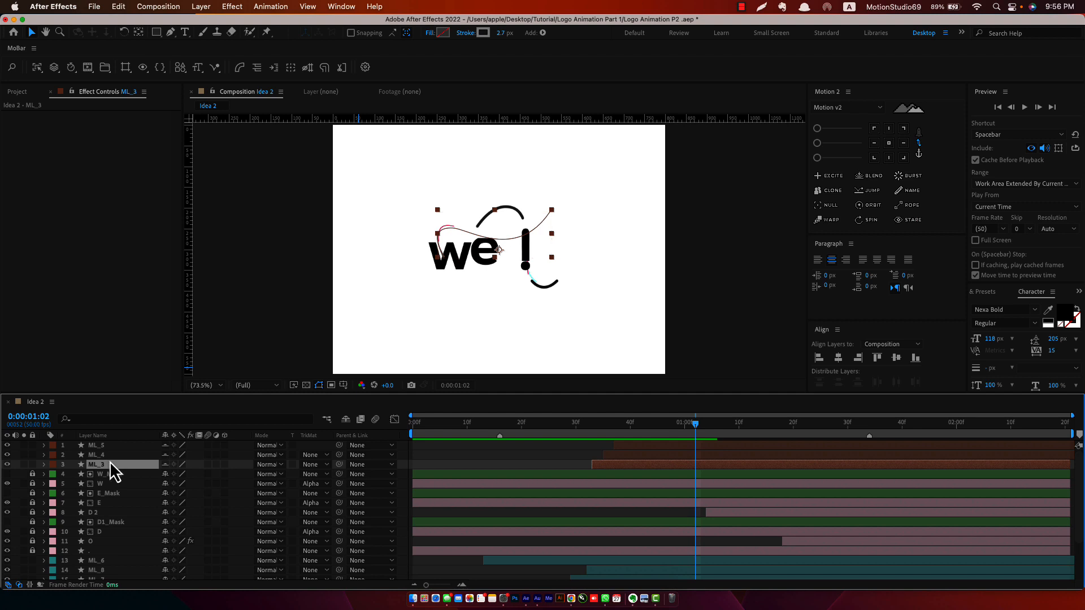
shift+click(109, 446)
drag(113, 466, 121, 488)
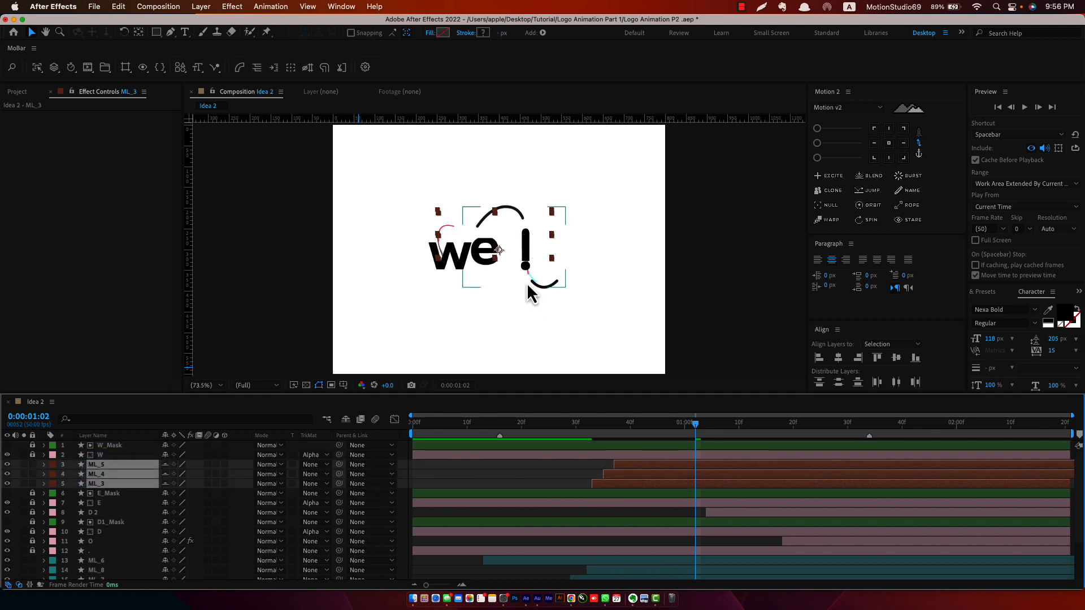
Step: Preview the reordered trails from the start with the composition at 100%, and save the project
key(slash)
drag(635, 435, 708, 453)
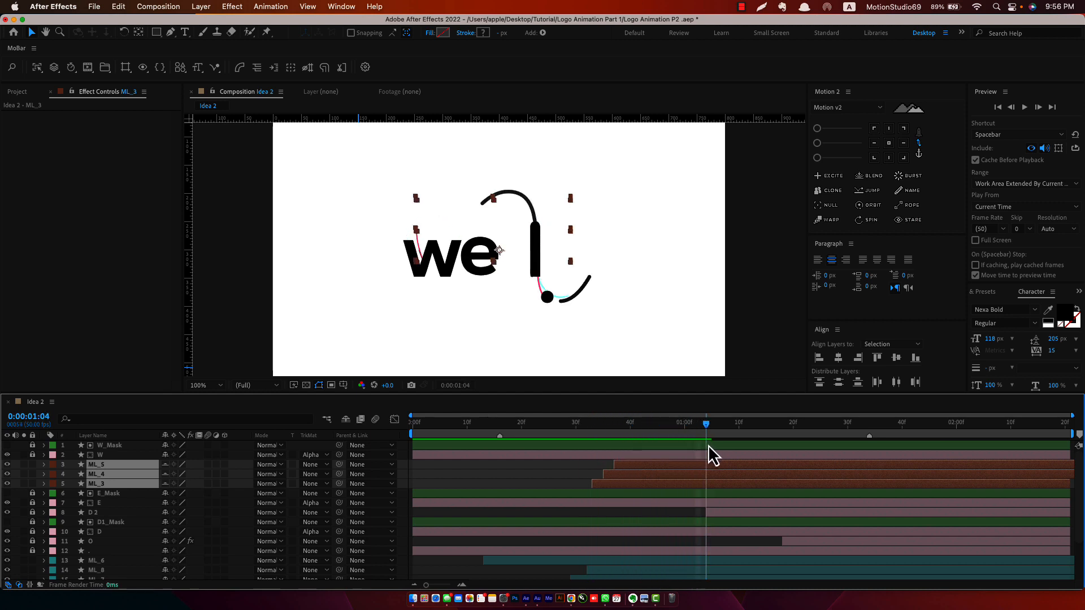
click(537, 466)
drag(715, 425, 348, 451)
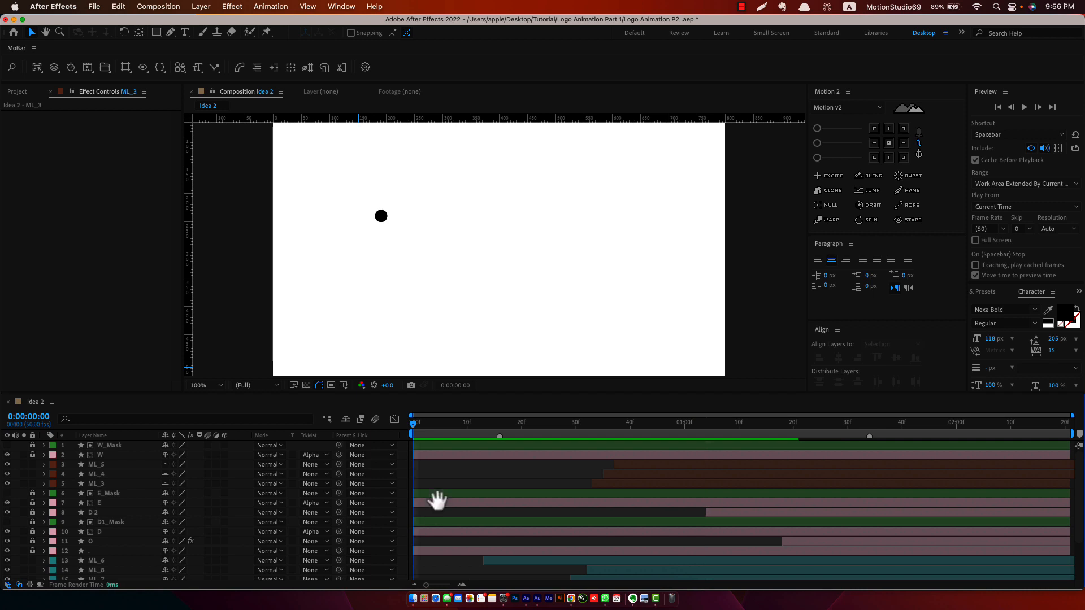
key(space)
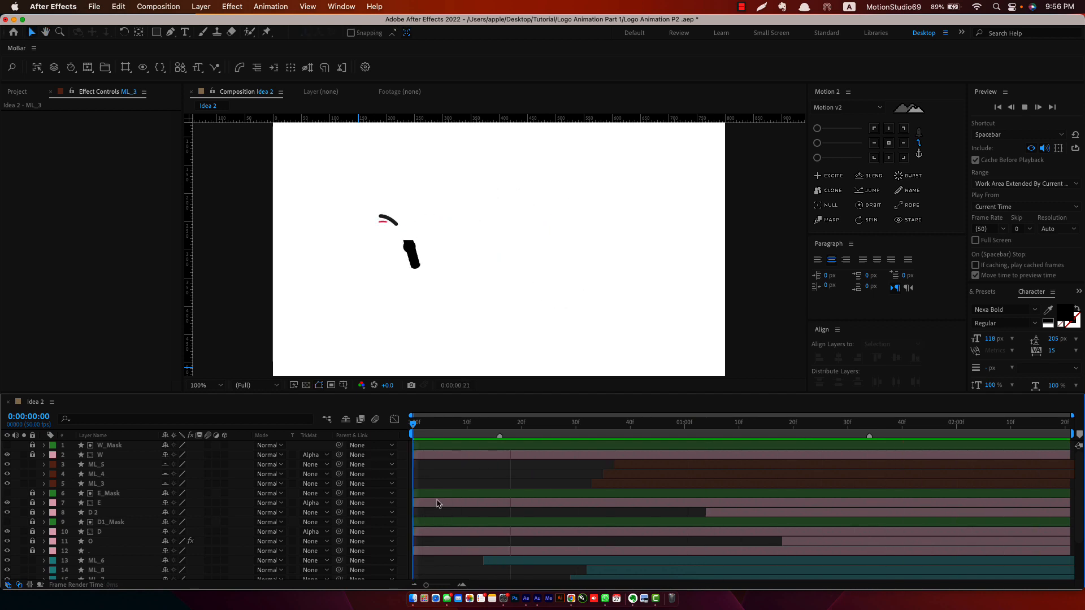
key(space)
key(super+s)
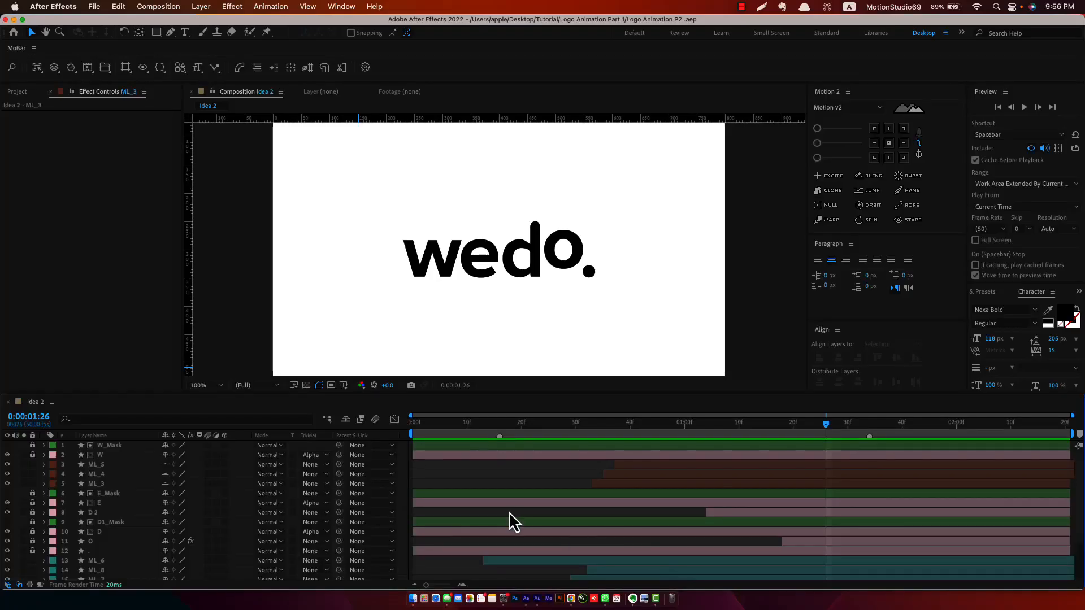
Step: Unlock all the letter, mask and dot layers, leaving only Idea 2.gif locked
scroll(438, 477, down, 5)
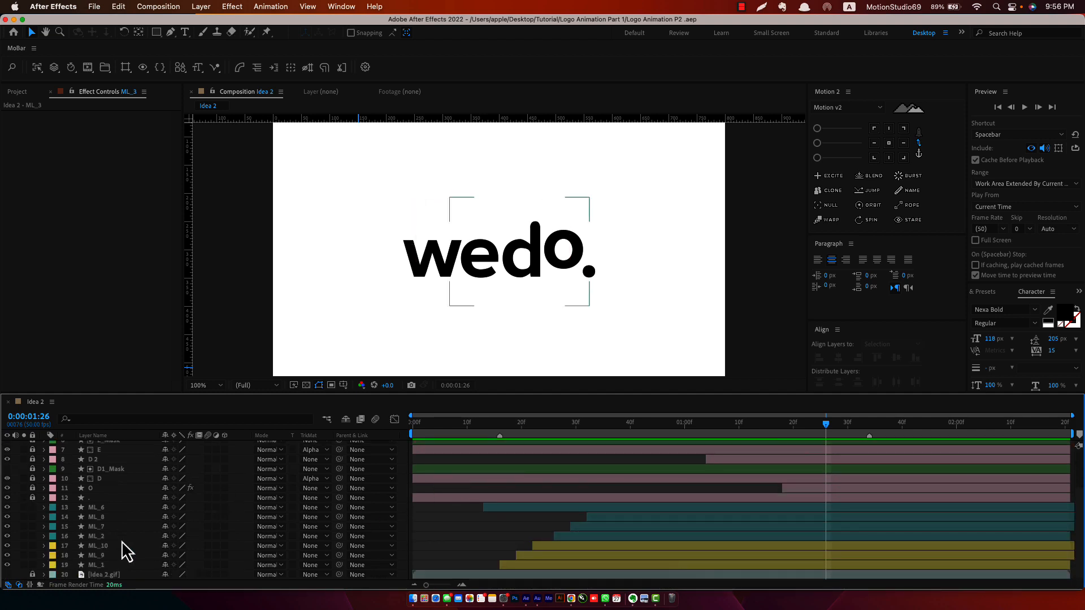
scroll(121, 541, up, 1)
key(grave)
drag(33, 92, 34, 153)
key(grave)
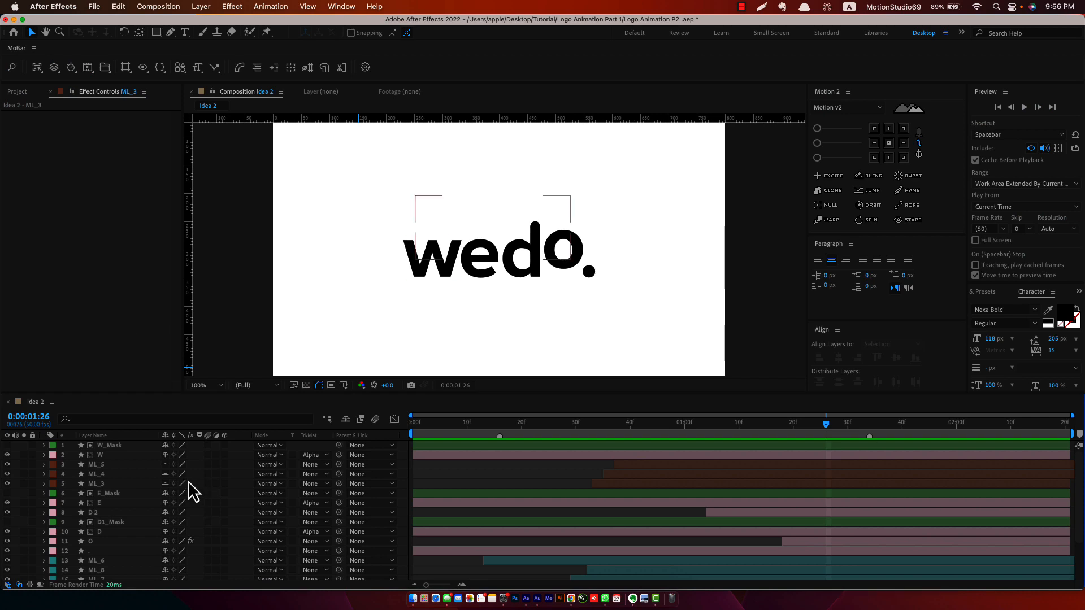
Step: Apply Easy Ease to all Position keyframes of the dot layer
scroll(188, 483, down, 3)
click(111, 489)
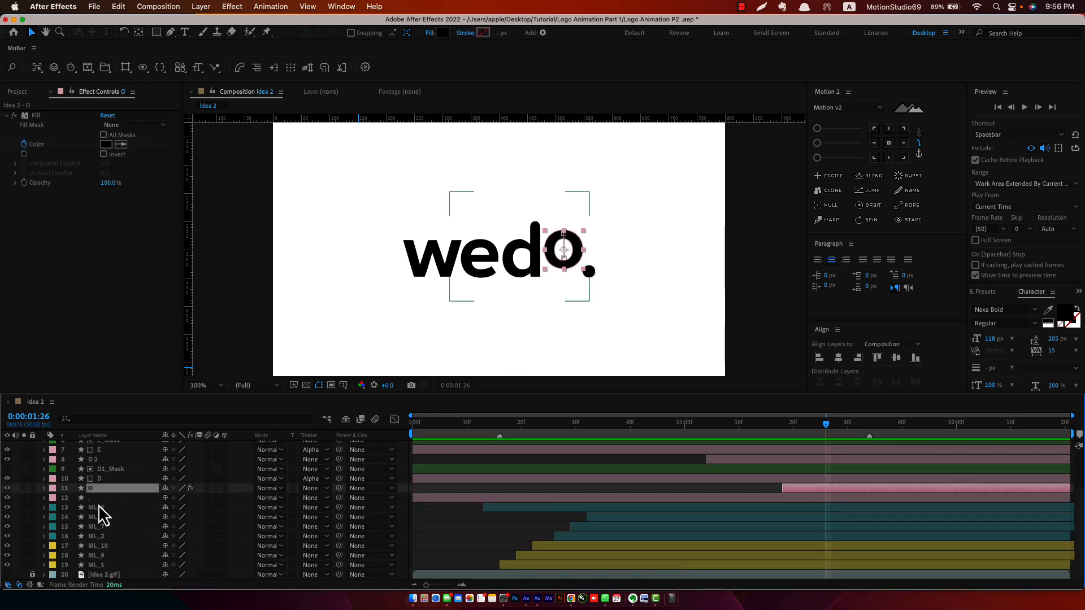
click(94, 501)
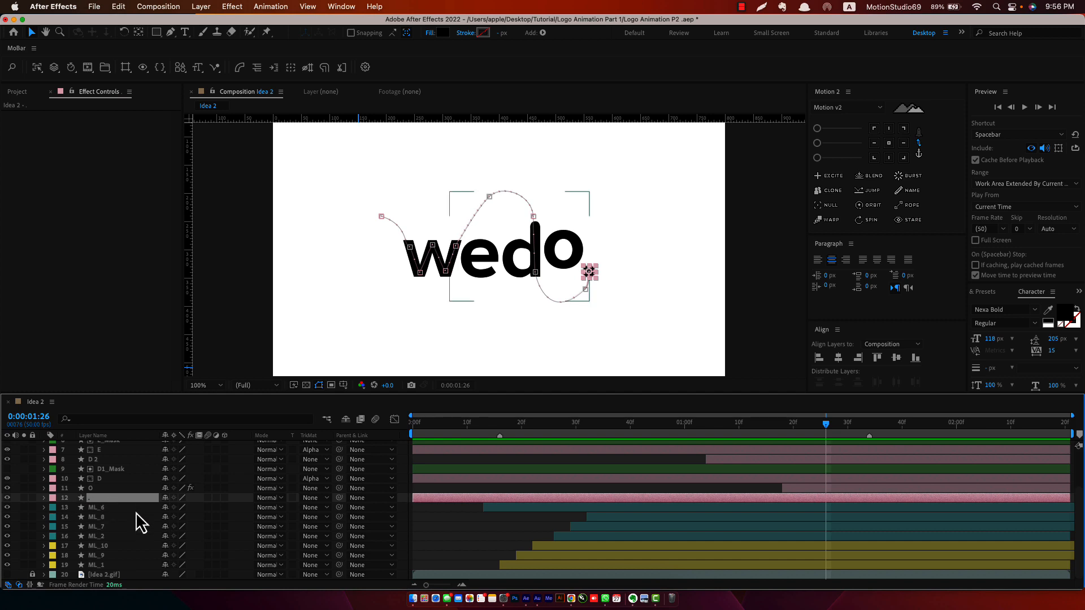
key(p)
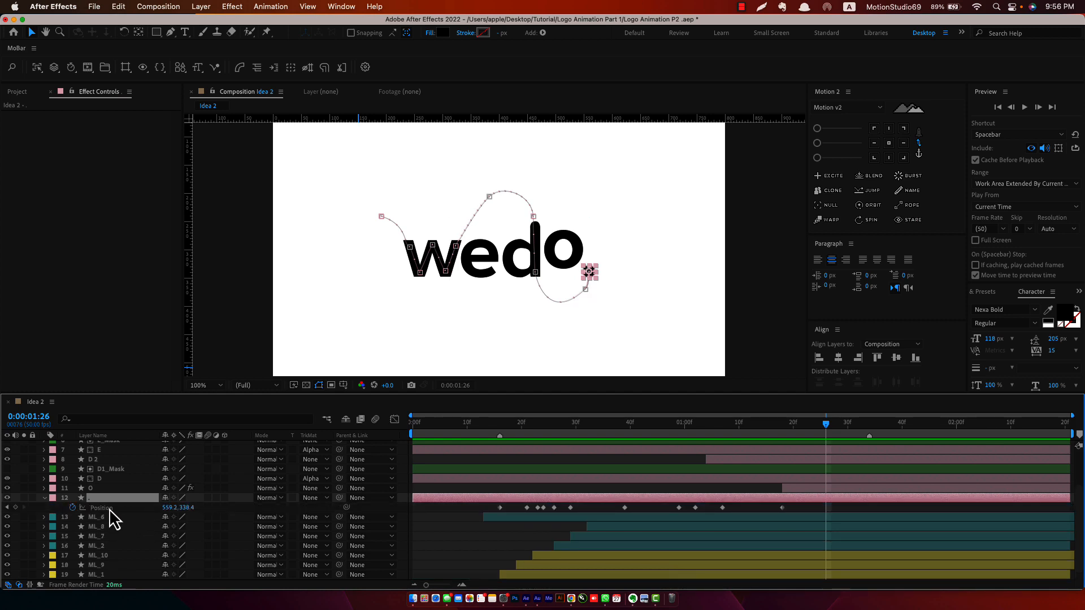
click(109, 509)
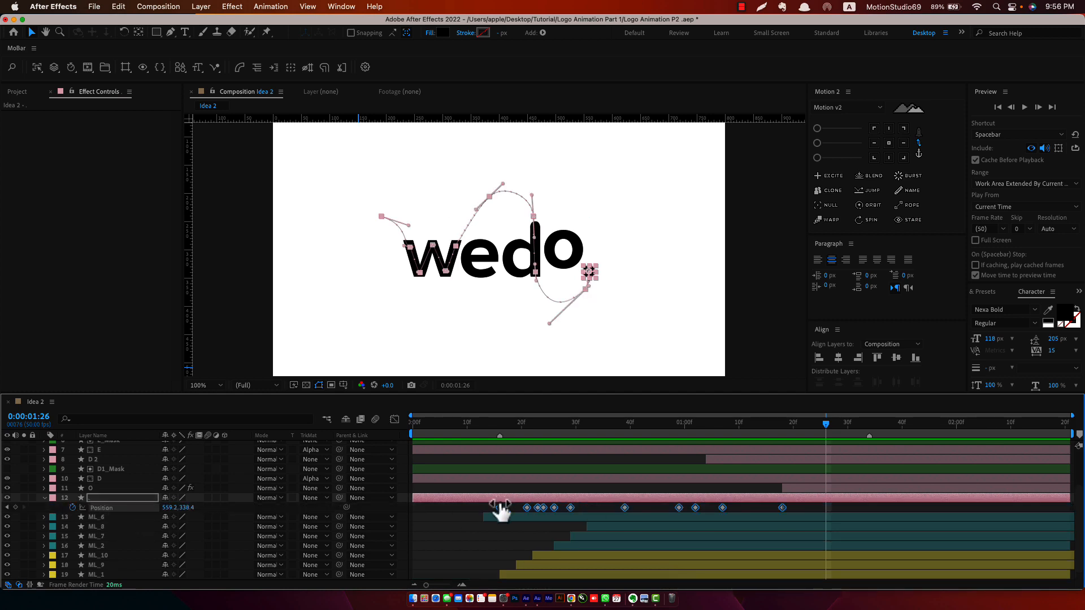
right_click(501, 508)
mouse_move(601, 579)
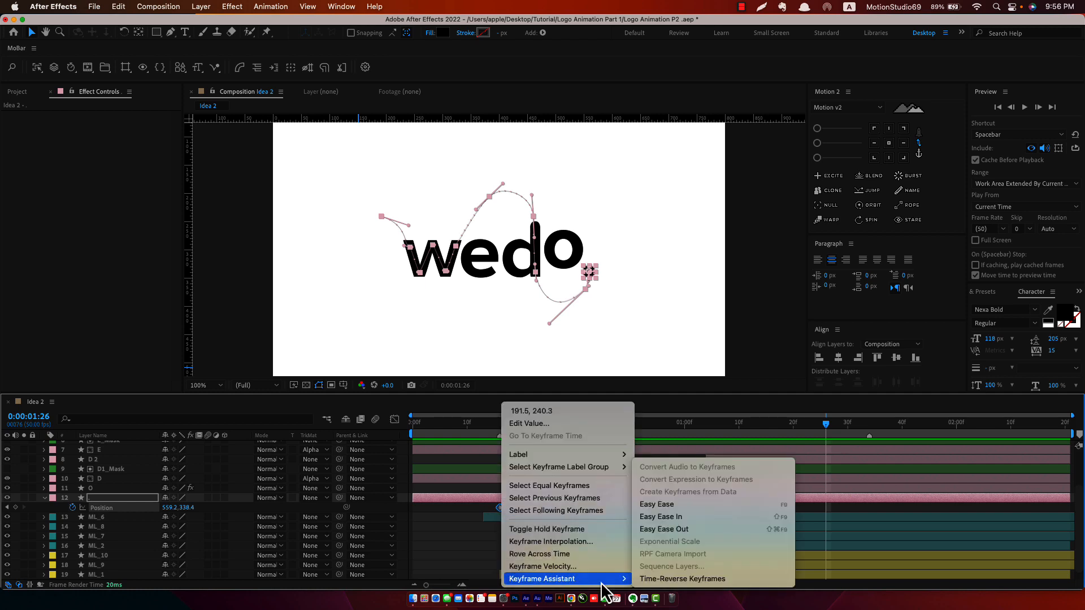
click(662, 505)
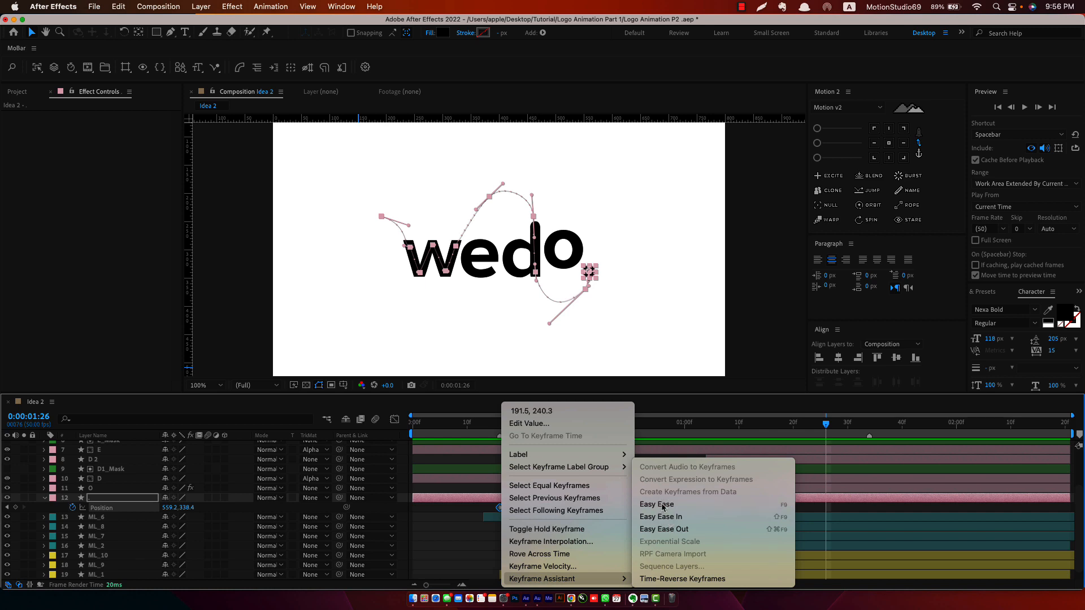
Step: Preview the dot's eased motion from 0:00:00:16 and again from 0:00:00:26, and return to 0:00:00:16
click(490, 422)
key(space)
mouse_move(490, 425)
mouse_down()
mouse_move(560, 439)
mouse_move(501, 438)
mouse_up()
key(space)
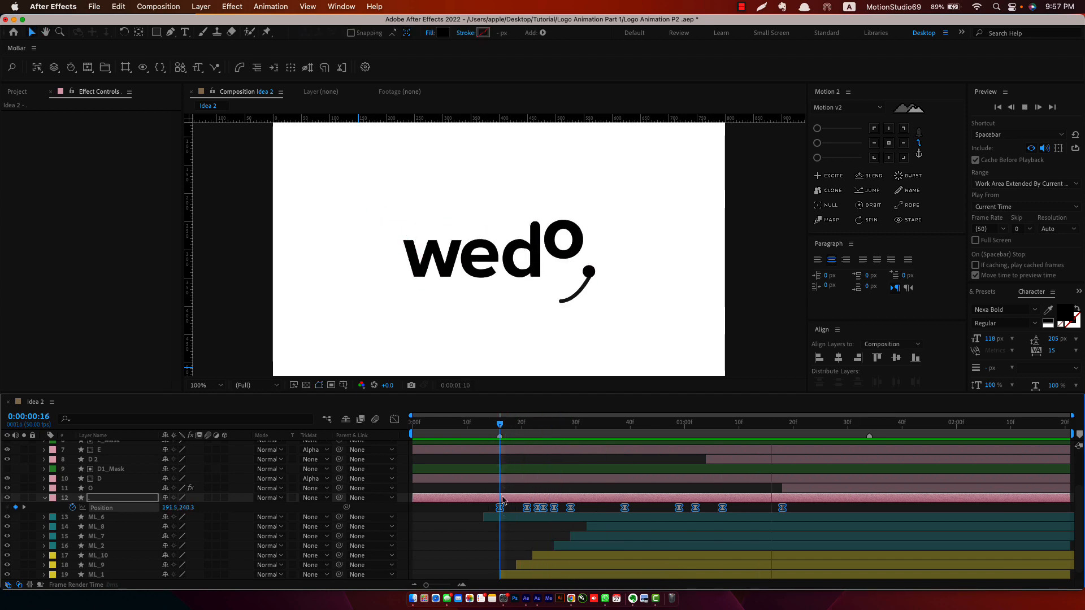
click(507, 428)
drag(511, 430, 560, 440)
key(space)
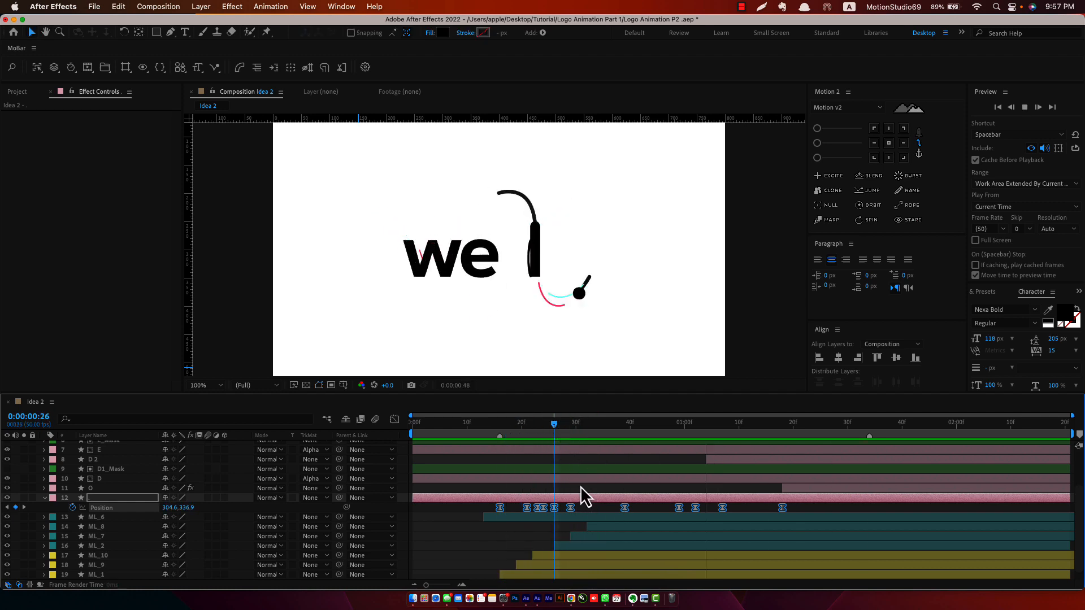
click(501, 429)
click(453, 526)
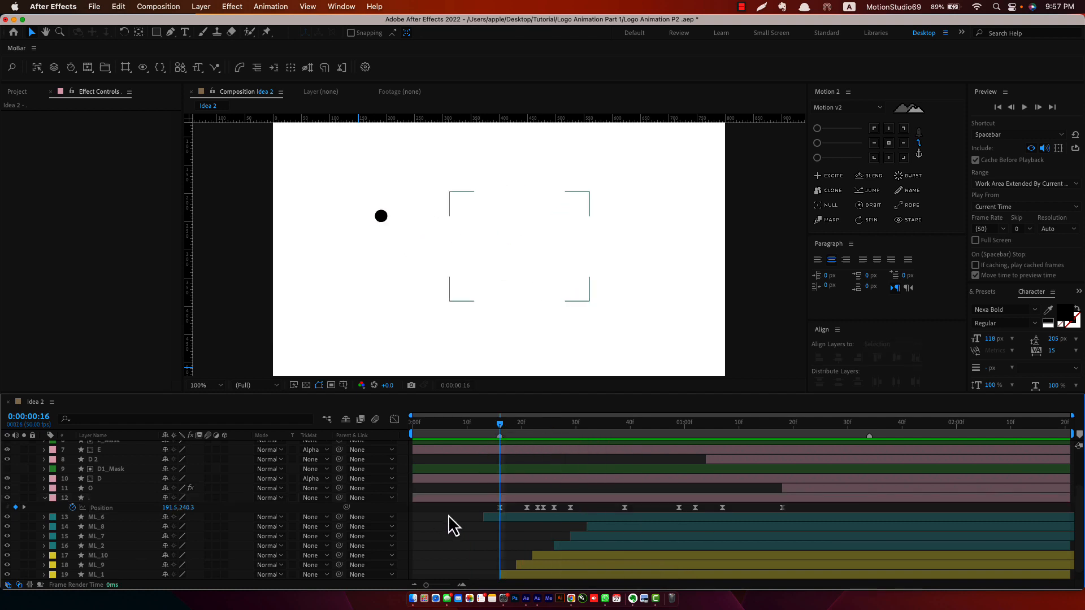
Step: Reveal the keyframes of every layer and apply Easy Ease to all of them
key(u)
key(grave)
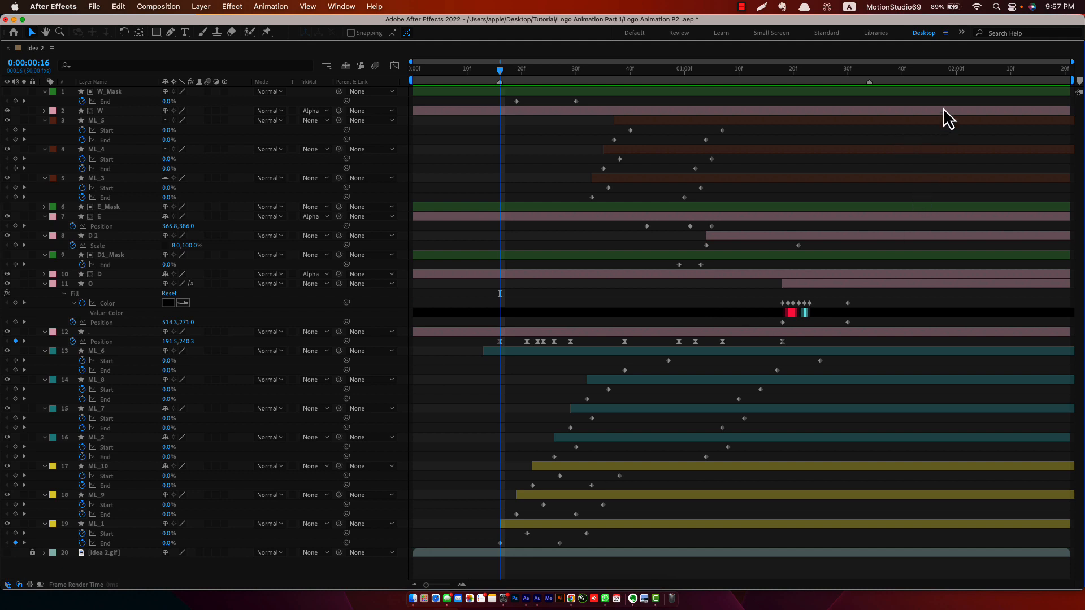
drag(944, 98, 481, 568)
right_click(626, 371)
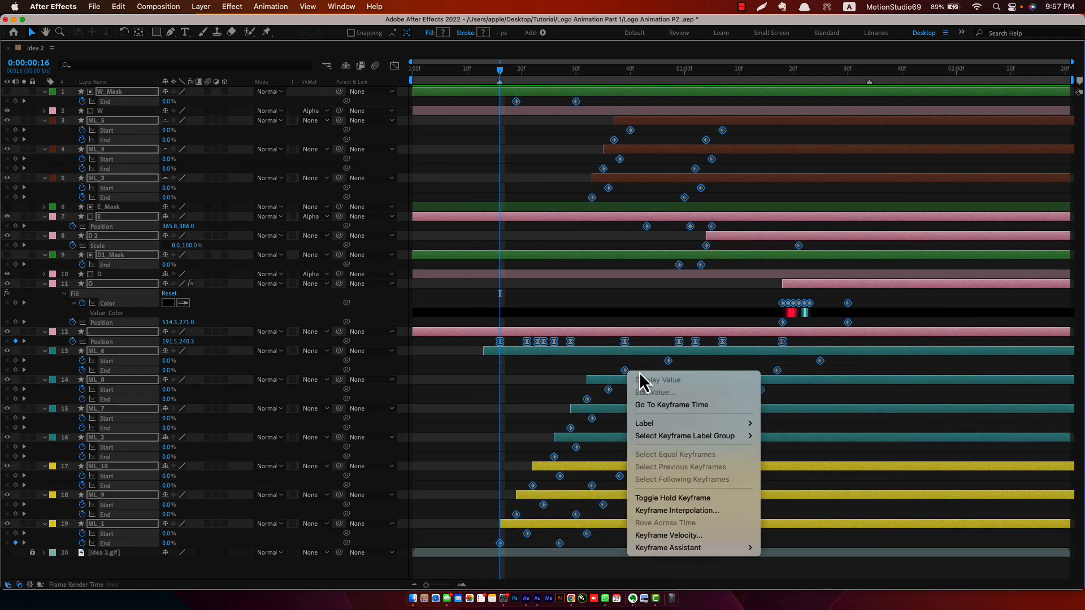
mouse_move(723, 549)
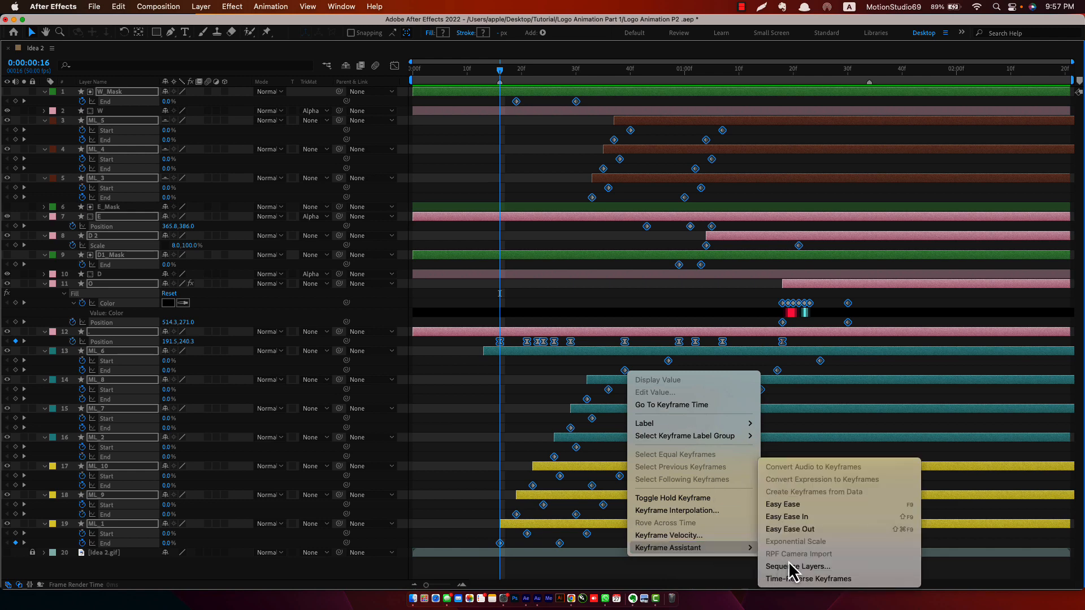
click(812, 505)
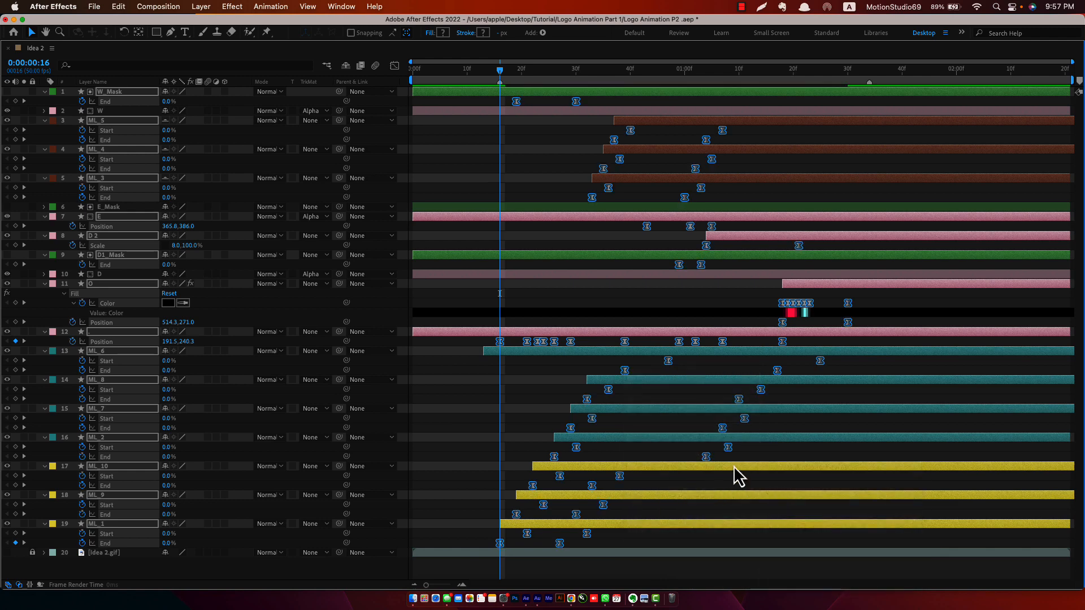
key(grave)
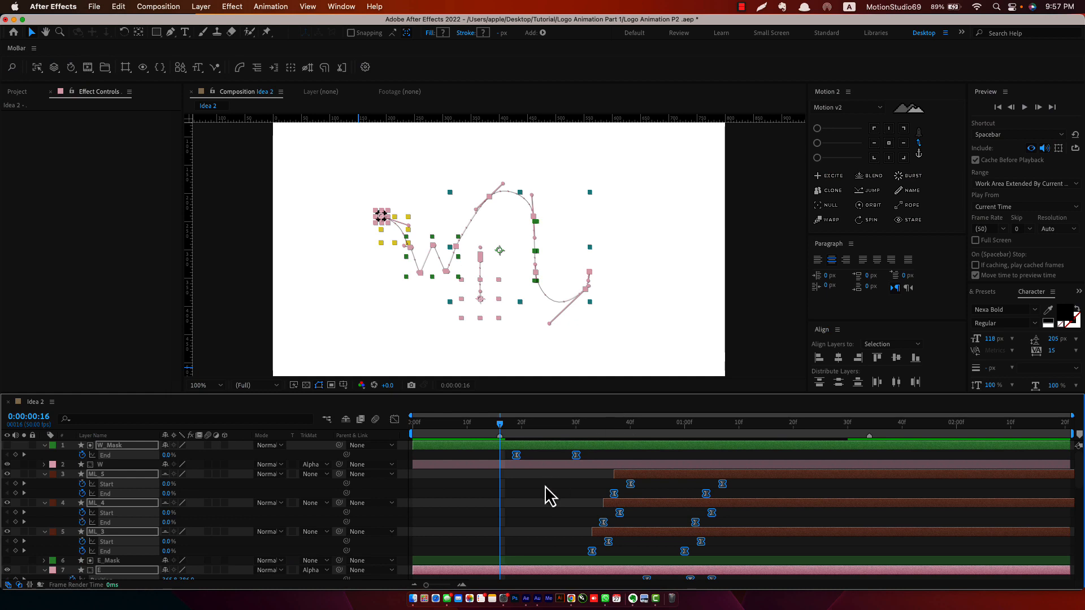
Step: Play back the fully eased logo animation from the first frame
click(545, 487)
key(Home)
key(space)
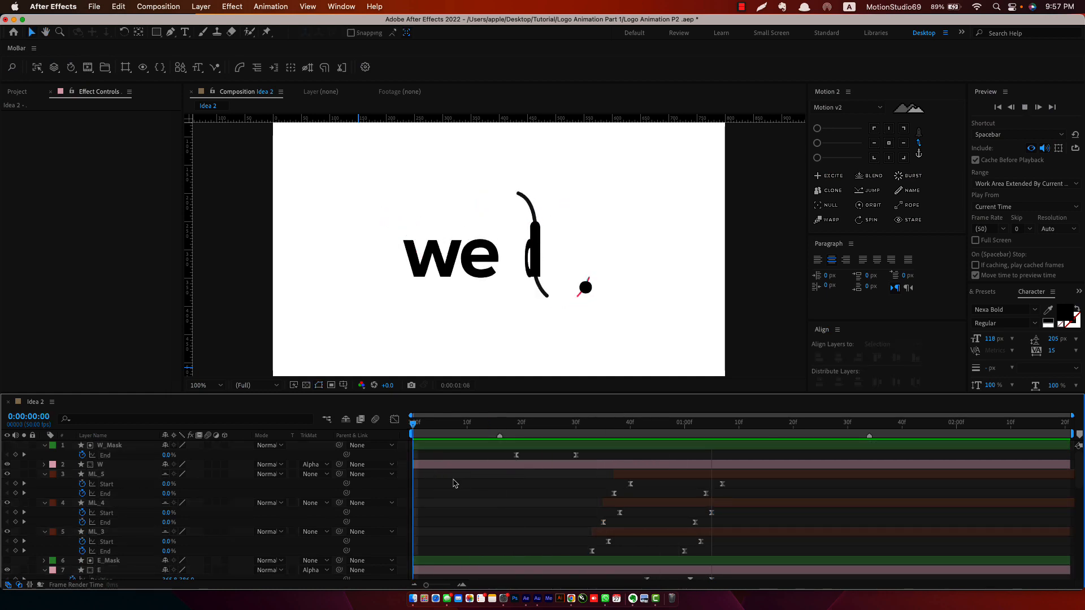
key(space)
click(473, 423)
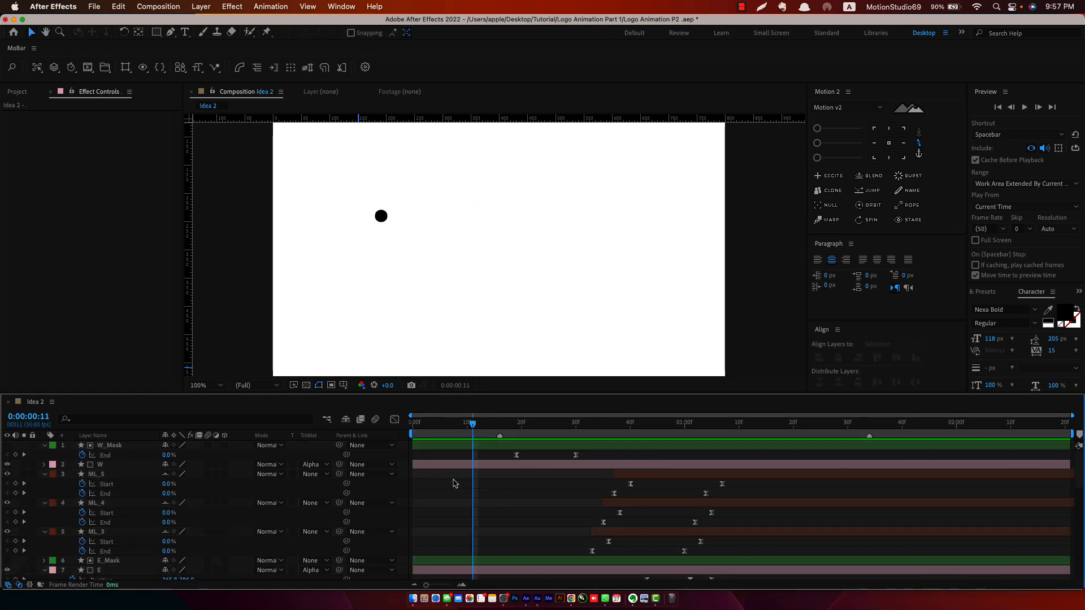
Step: Save the project and collapse the layers' keyframed properties with the playhead at the first frame
key(super+s)
click(415, 425)
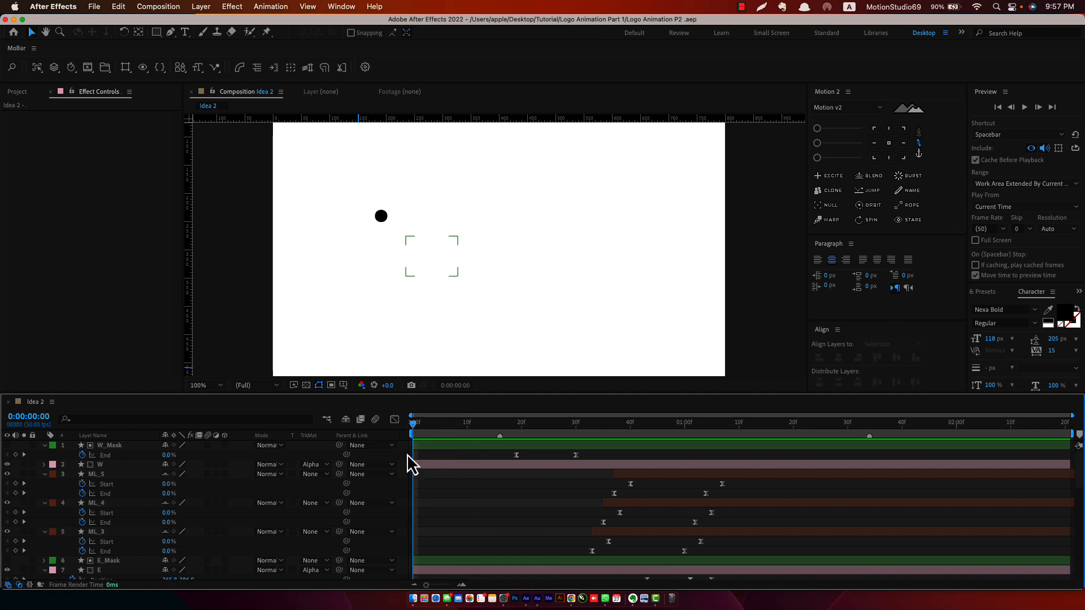
key(u)
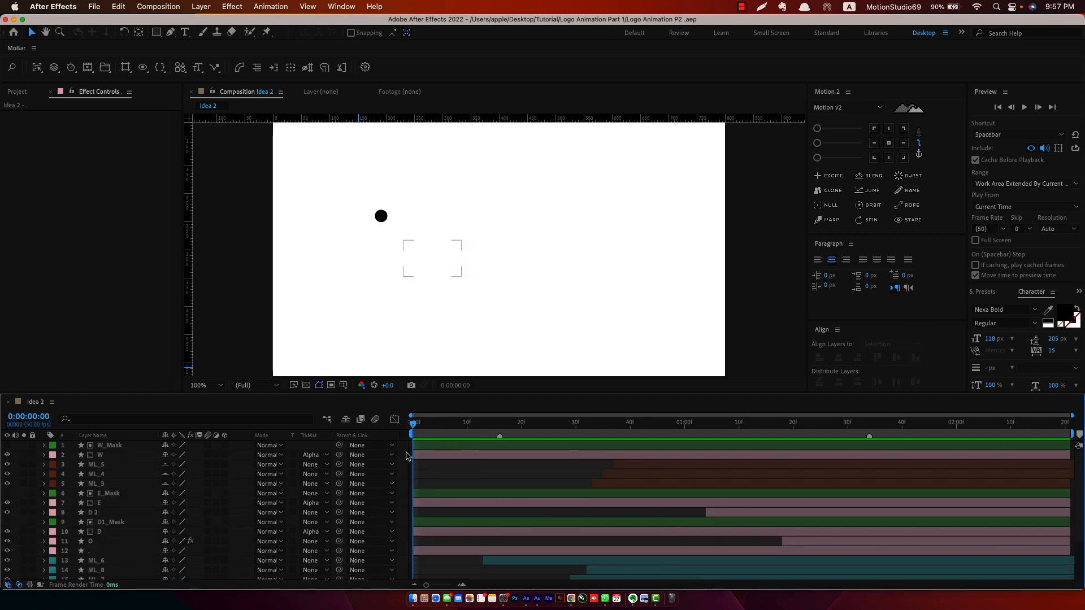